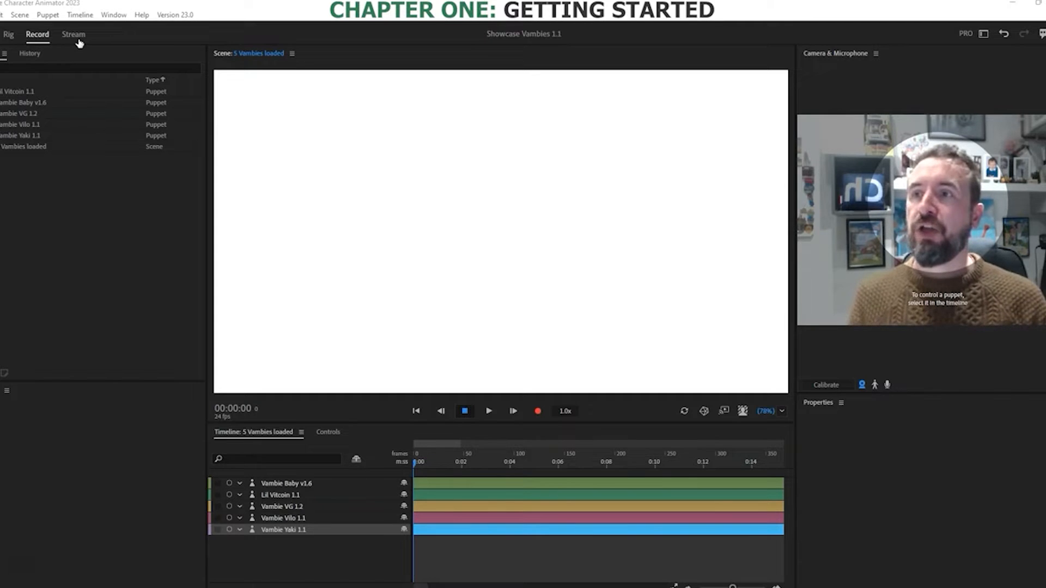
Step: Create a new project named Vambies in the Showcase Vambies folder
click(79, 43)
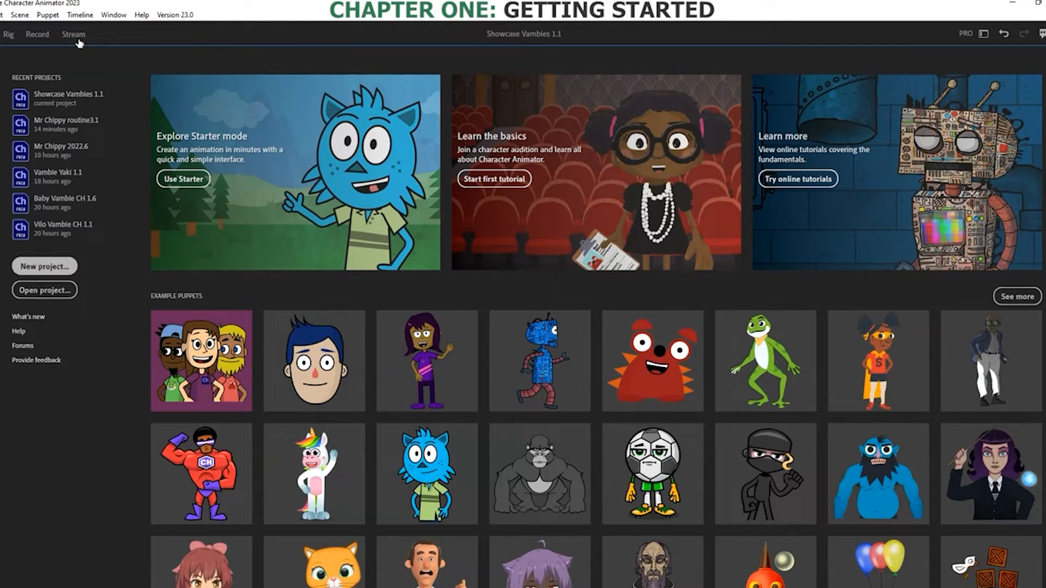
click(45, 264)
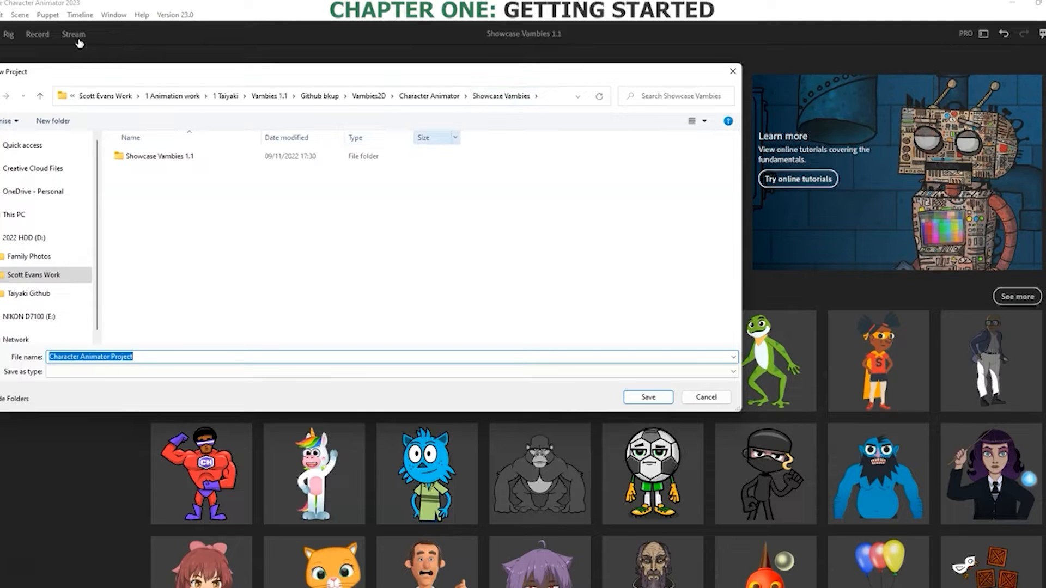
text(Vambies)
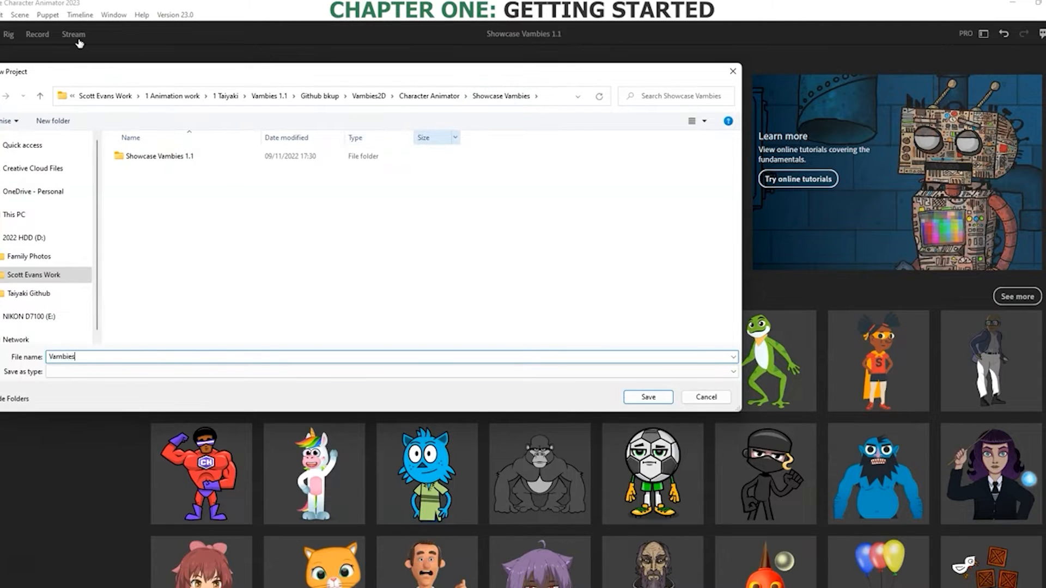
key(Return)
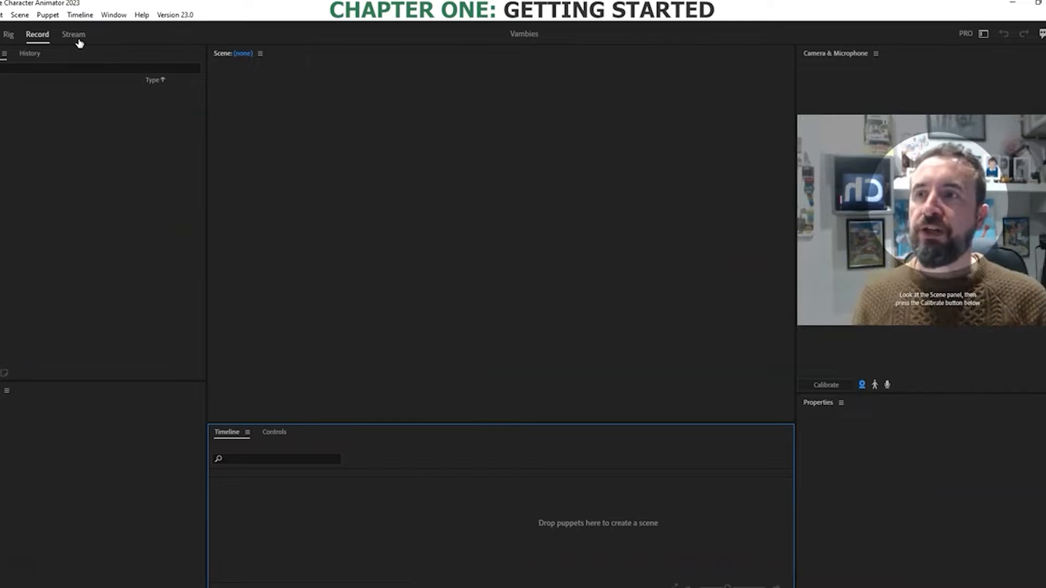
Step: Import the Vambie Baby v1.6 puppet file and create a new scene from it
click(2, 15)
click(33, 201)
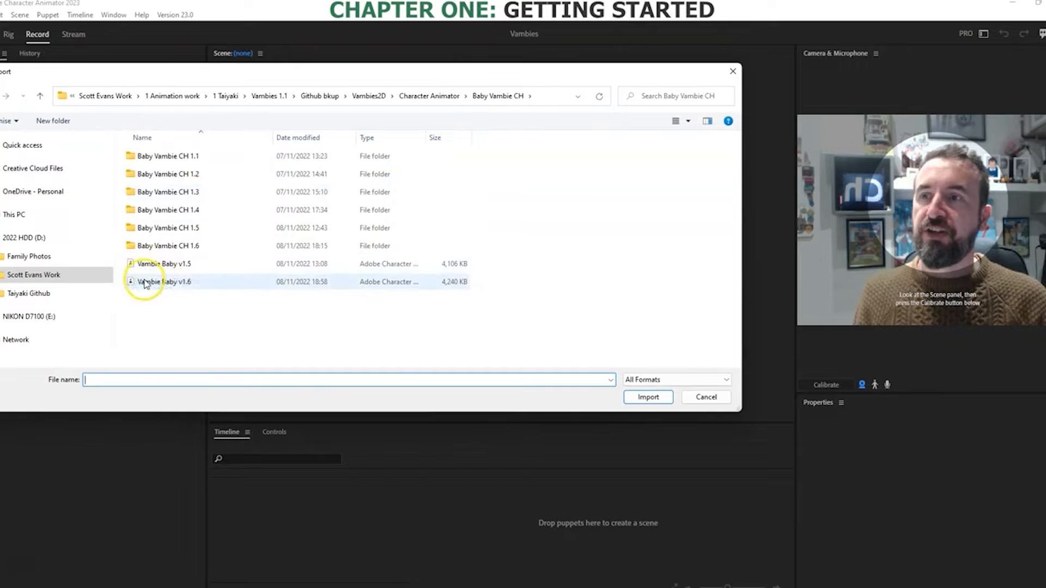
click(180, 282)
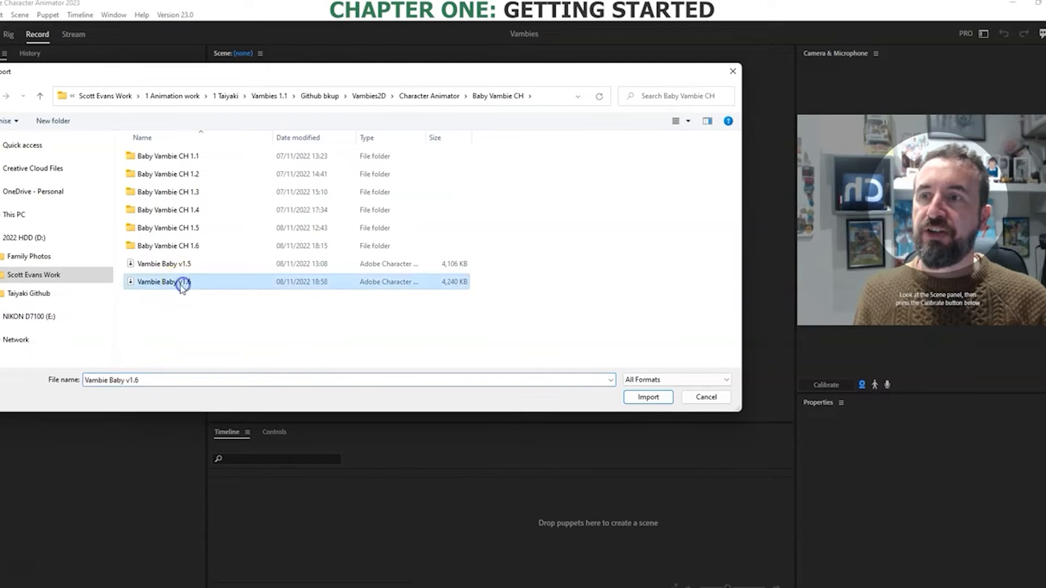
click(640, 399)
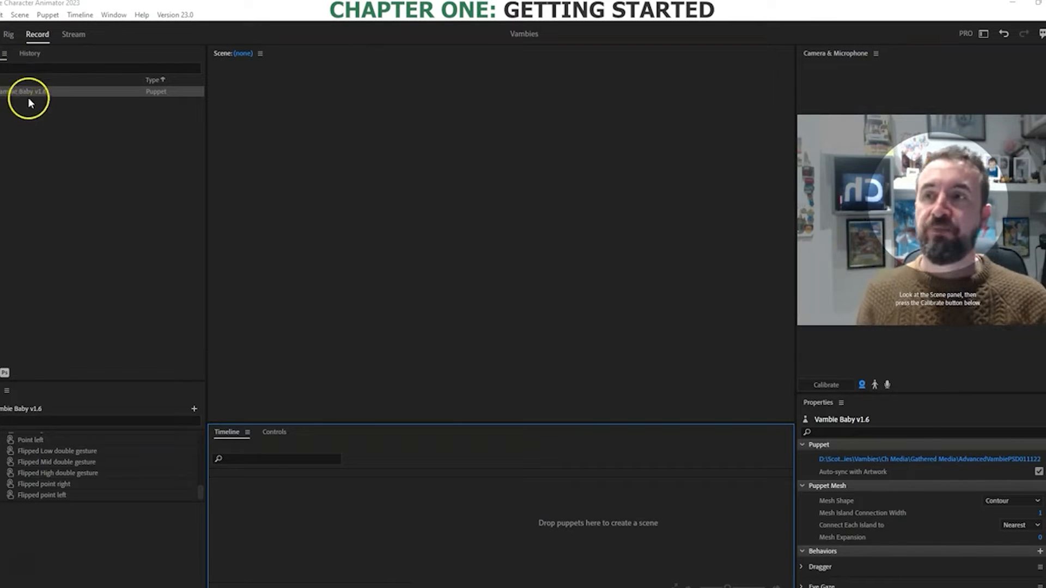
click(28, 93)
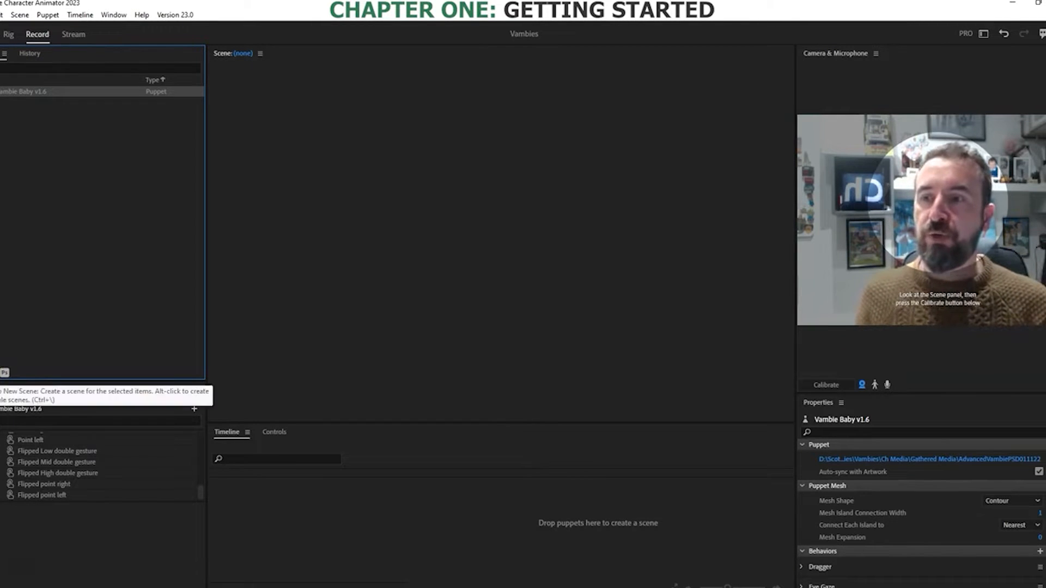
click(0, 372)
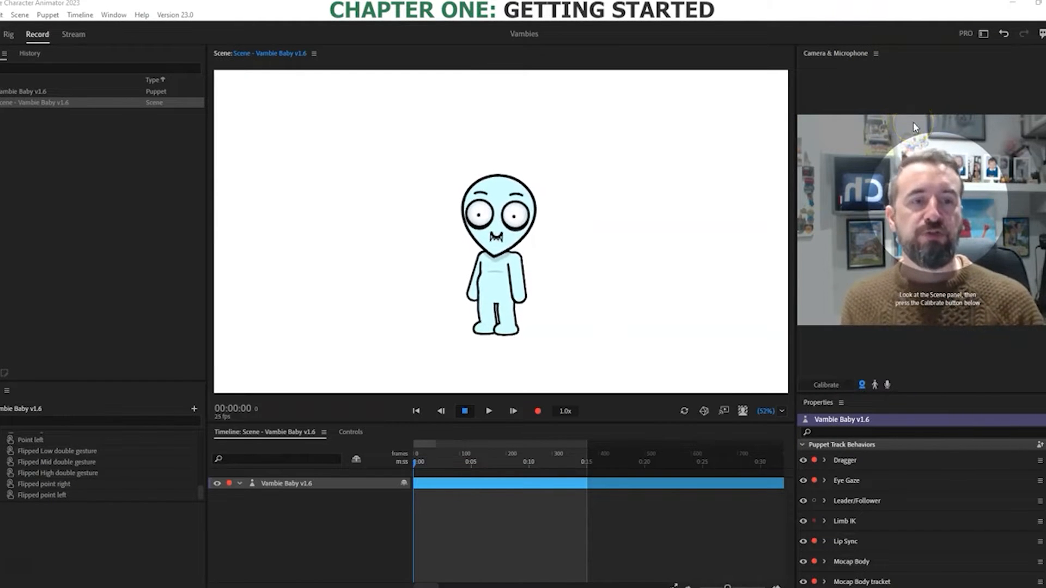
Step: Turn on the microphone input and try switching the camera and body tracker inputs on and off
click(862, 386)
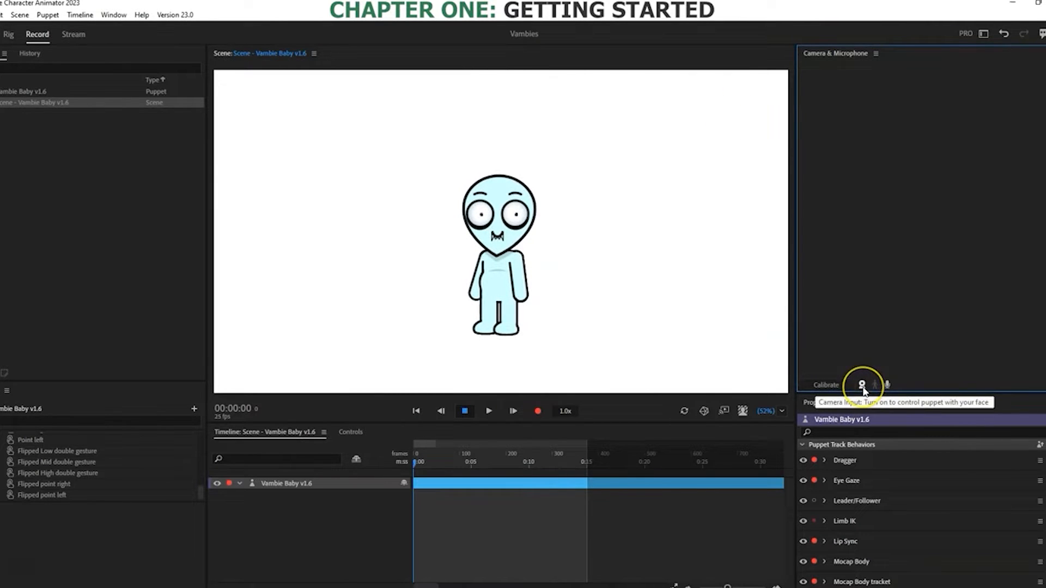
click(863, 386)
click(886, 385)
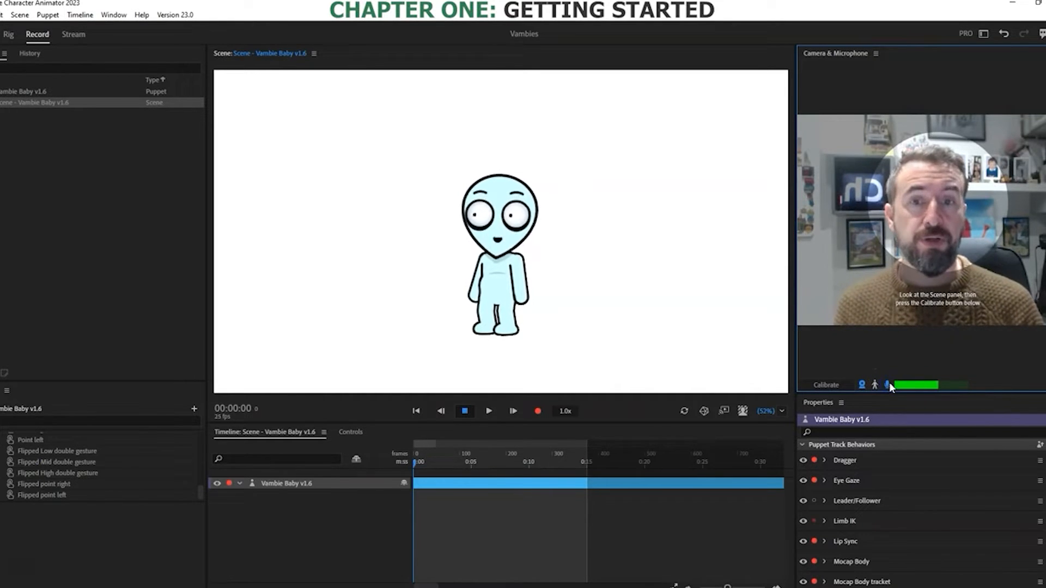
click(502, 249)
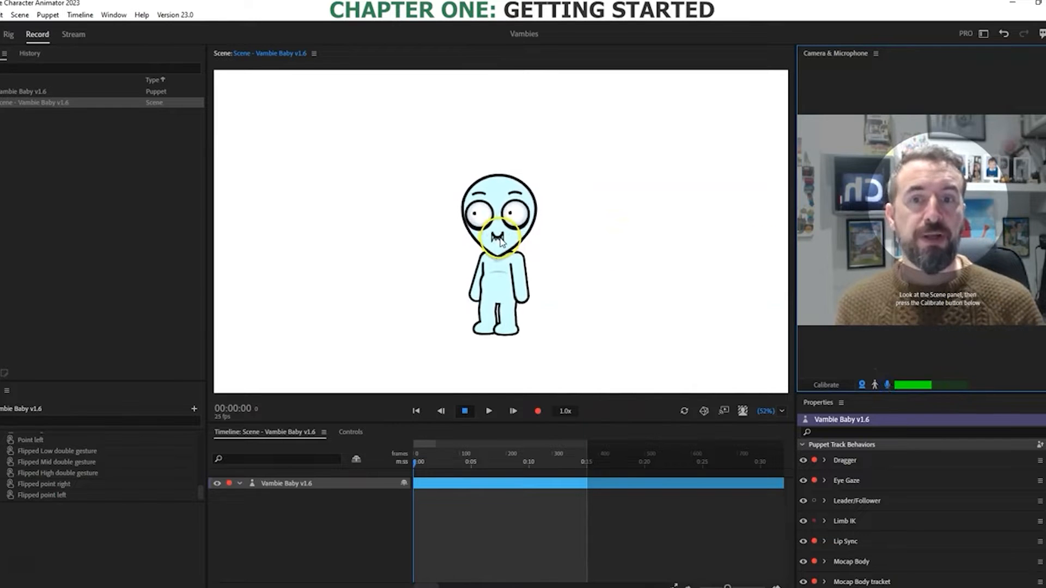
click(875, 385)
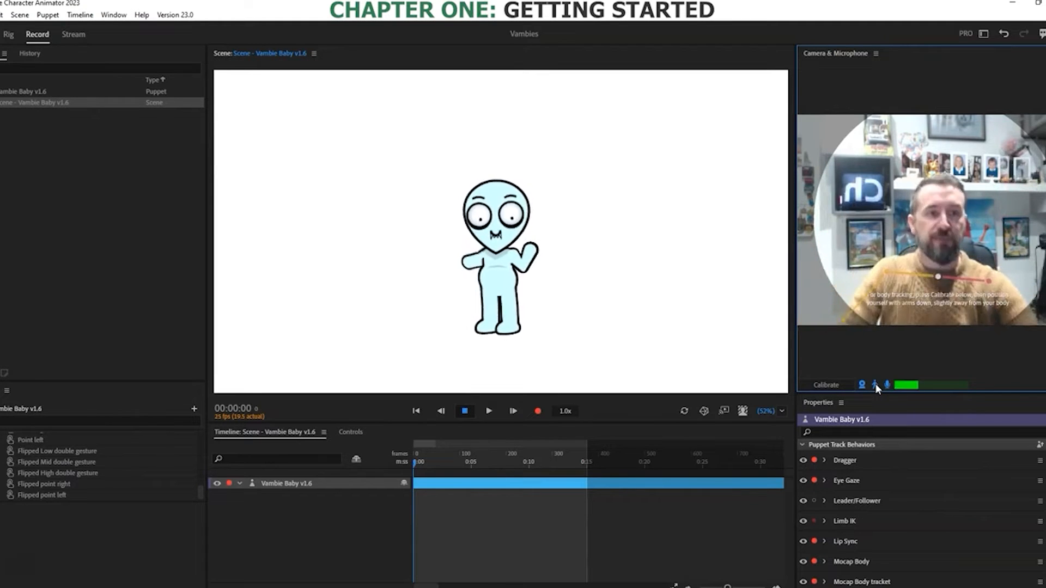
click(875, 385)
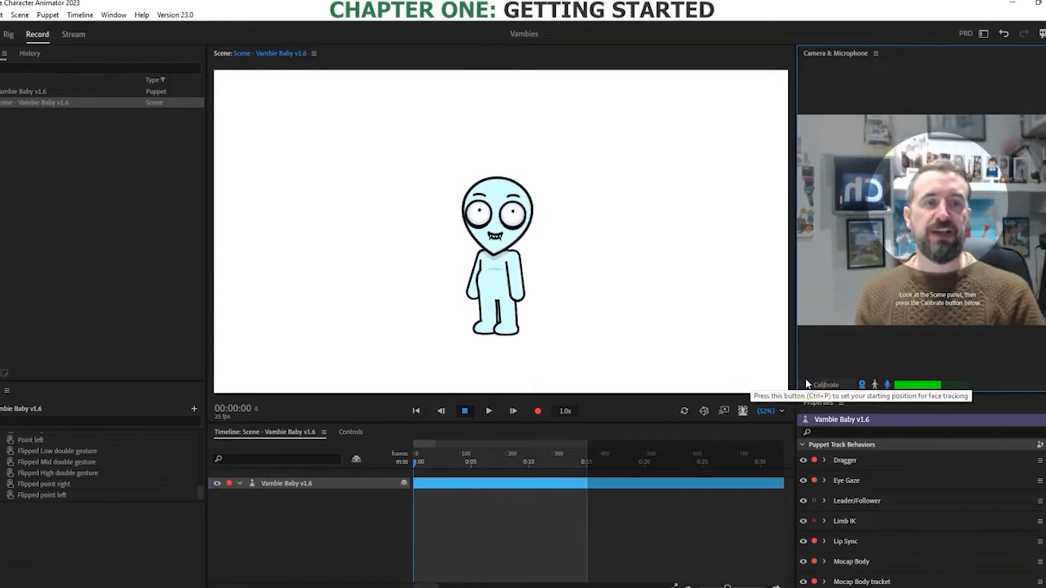
Step: Calibrate the starting position for face tracking
click(826, 385)
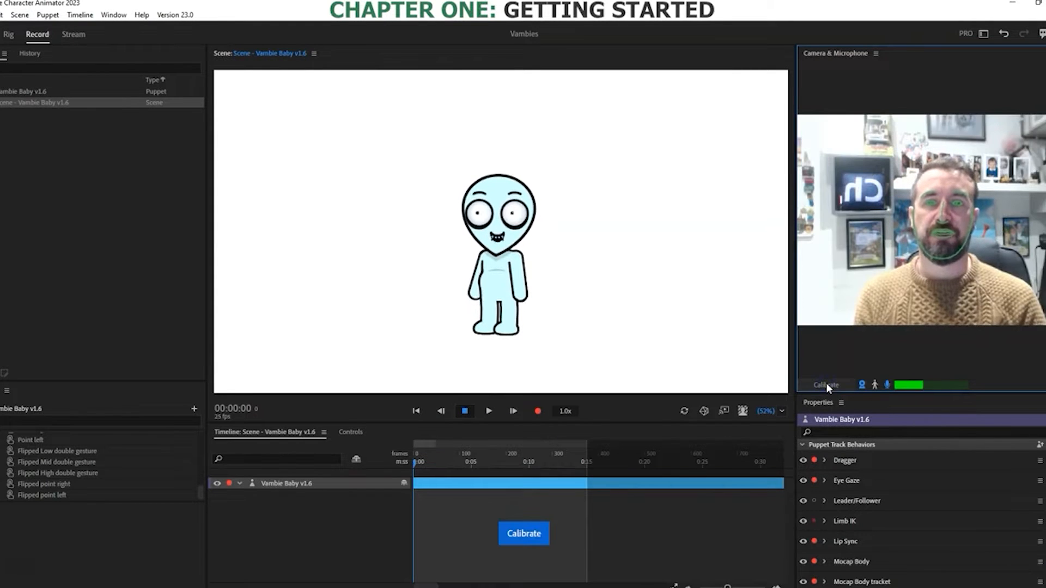
click(875, 384)
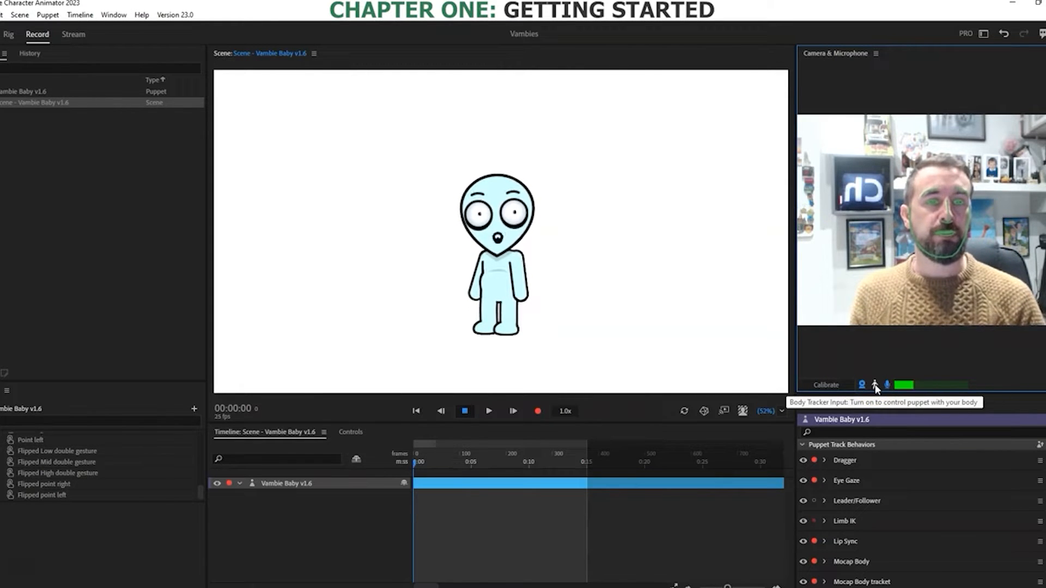
click(817, 389)
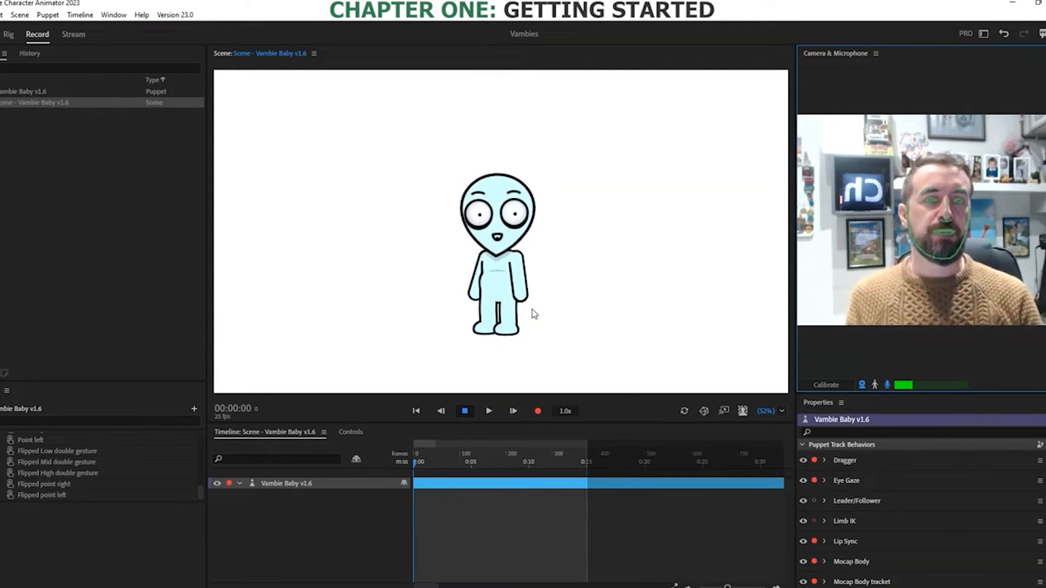
Step: Examine the Vambie Baby v1.6 track's behaviors down to its Transform settings in an enlarged Properties area
click(315, 374)
click(289, 483)
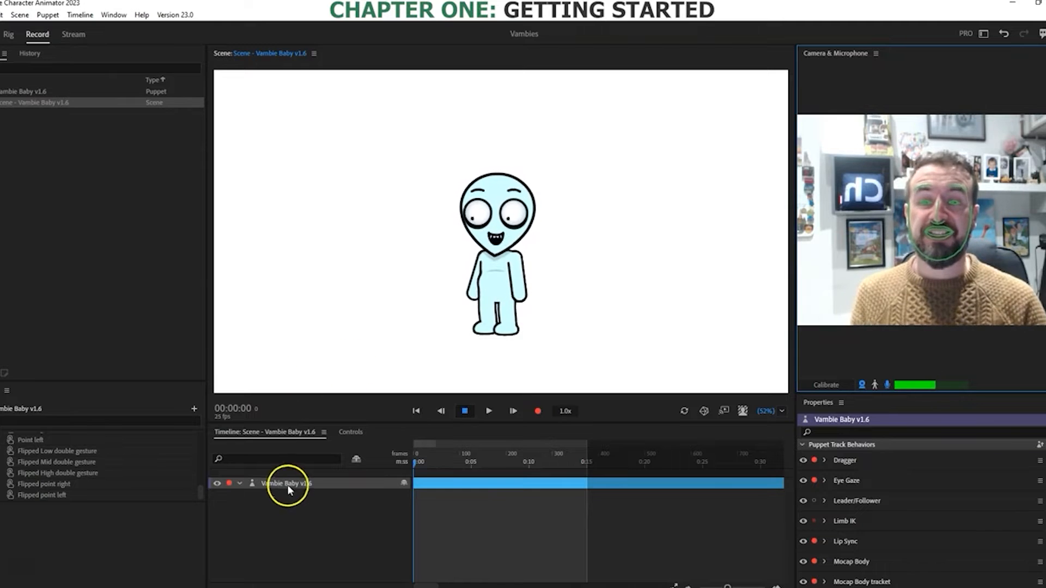
click(816, 405)
drag(835, 393, 839, 289)
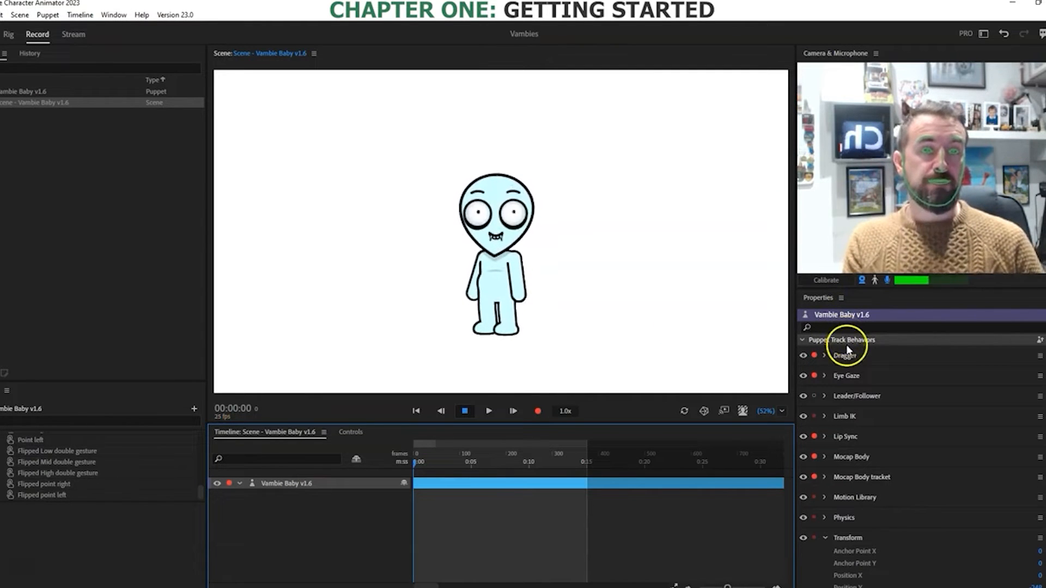
scroll(854, 472, down, 2)
scroll(851, 479, up, 2)
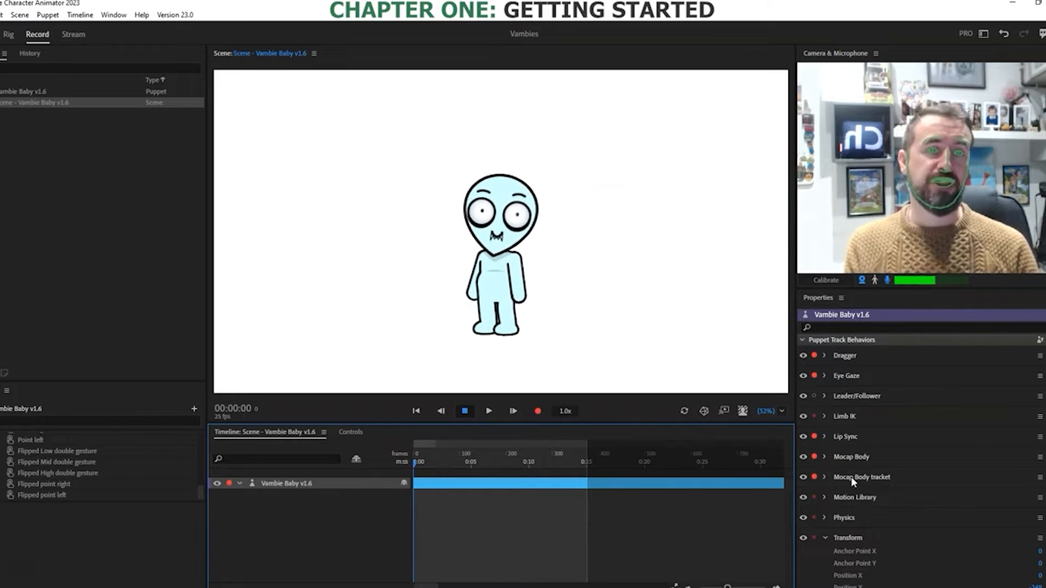
scroll(936, 418, down, 3)
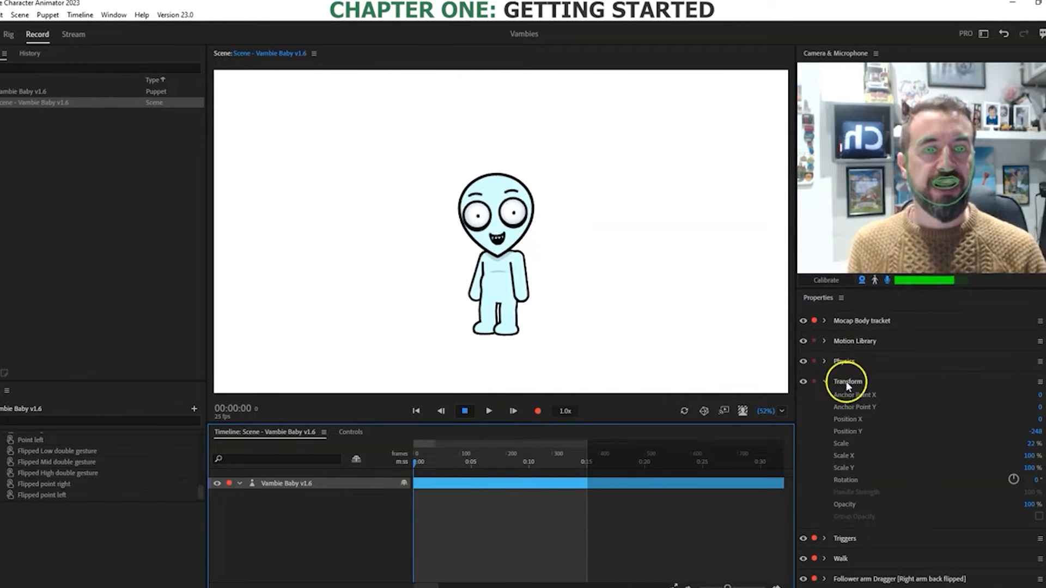
click(828, 381)
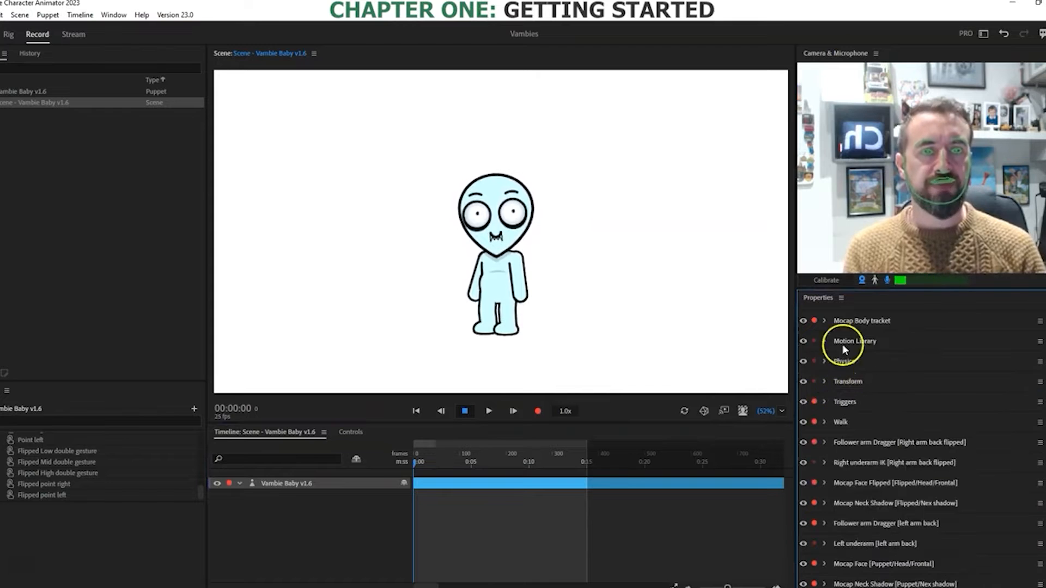
click(824, 381)
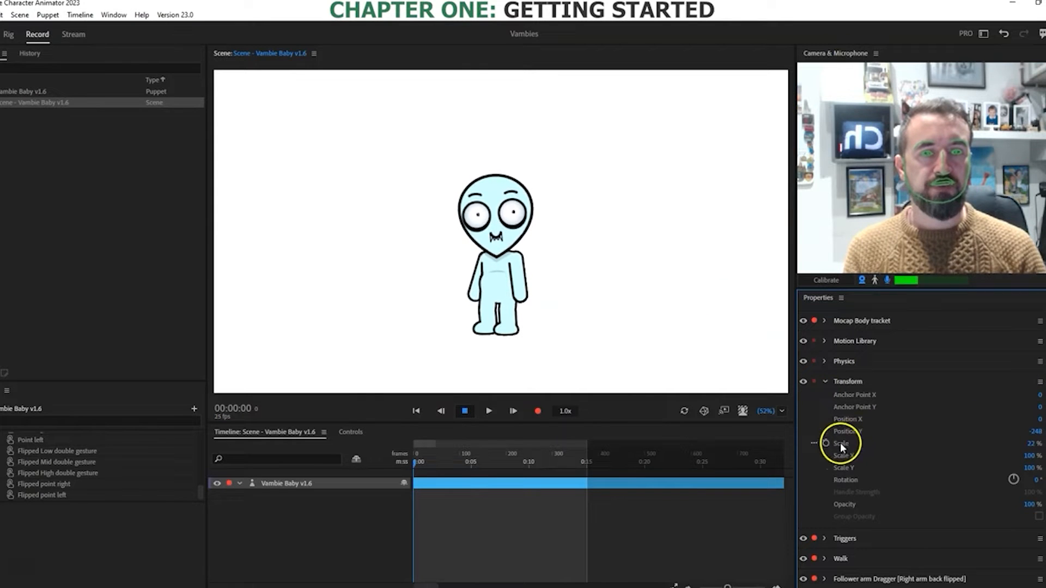
Step: Try the puppet at 28% scale, position X 48 and position Y -210, tilt it, and reset its rotation to 0°
mouse_move(1033, 444)
mouse_down()
mouse_move(1044, 444)
mouse_move(1027, 445)
mouse_move(1041, 445)
mouse_move(1025, 460)
mouse_up()
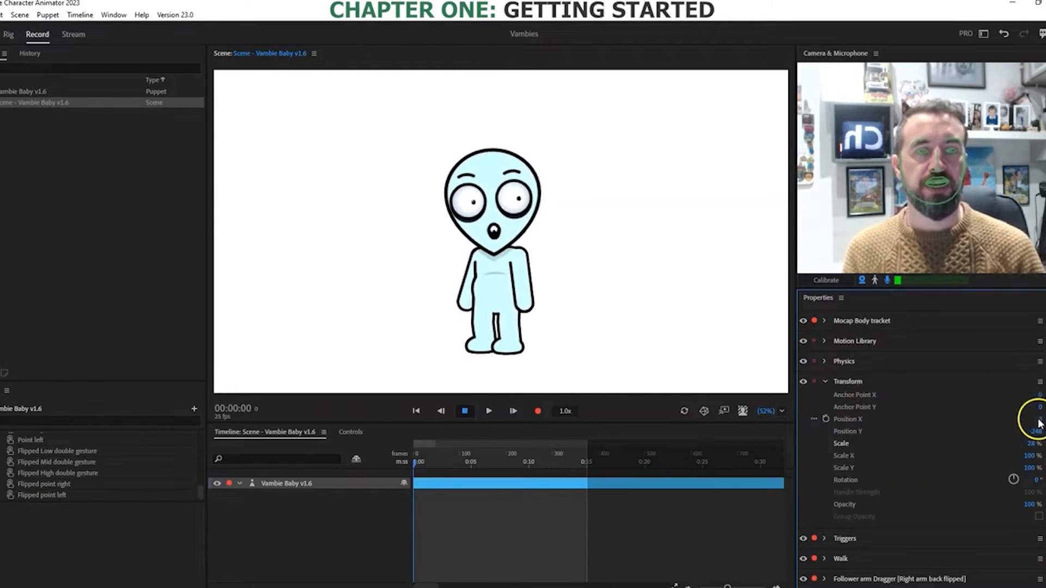
drag(1040, 421, 1042, 468)
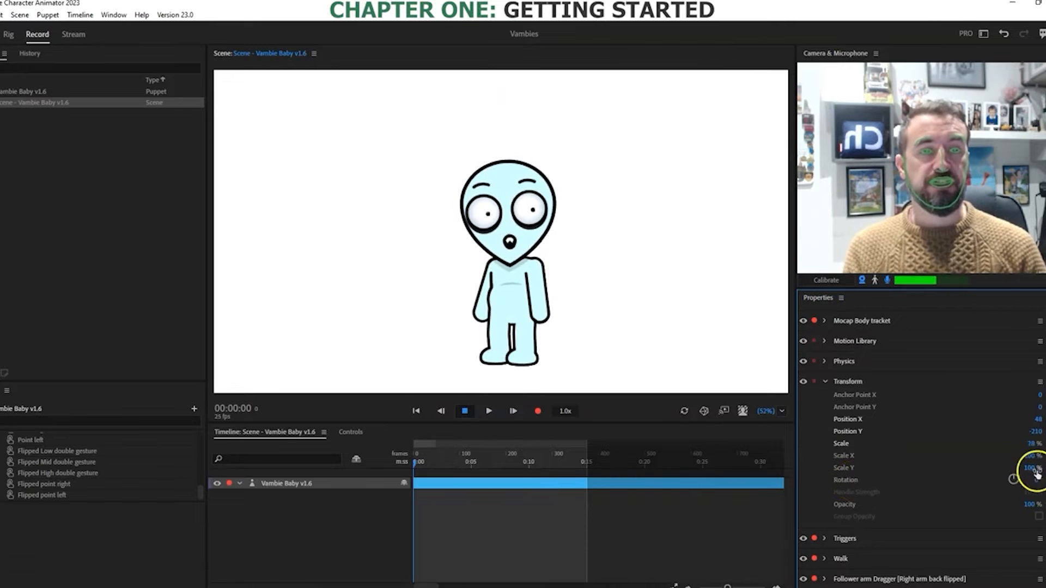
drag(1031, 480, 1024, 480)
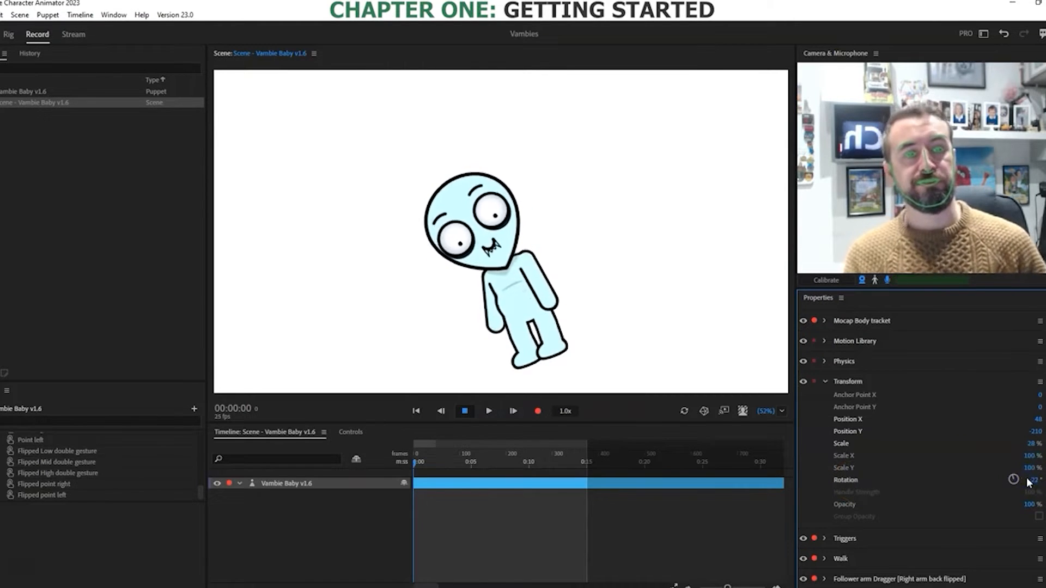
click(1037, 481)
text(0)
key(Return)
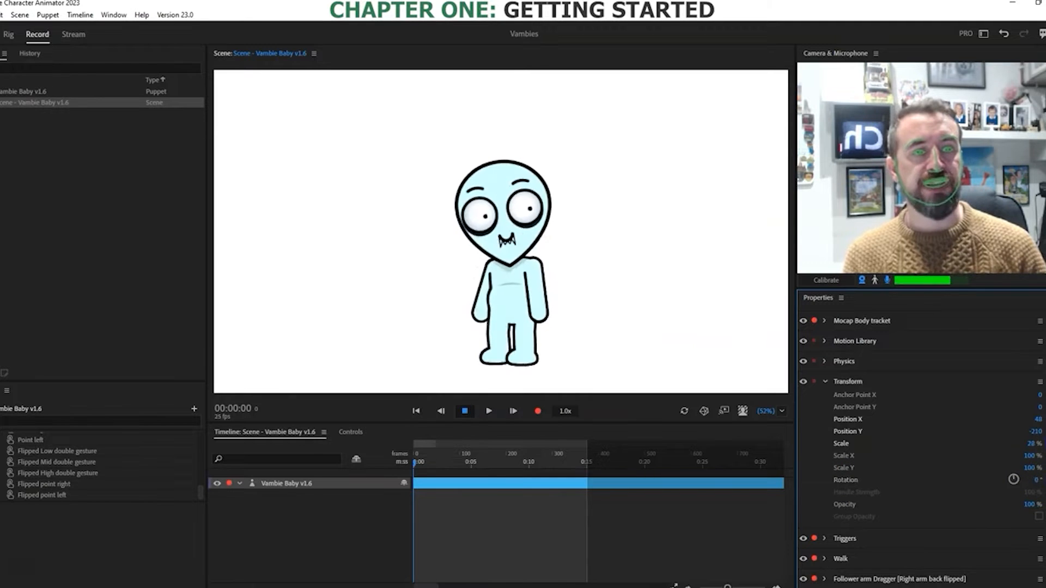
Step: Undo the scale, position and rotation changes made to the puppet
key(ctrl+z)
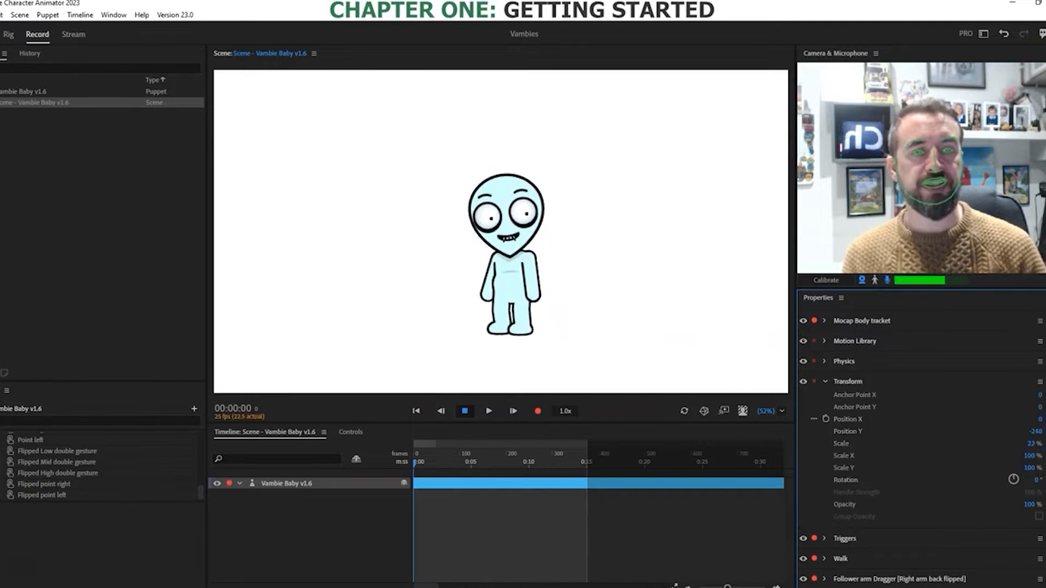
key(ctrl+z)
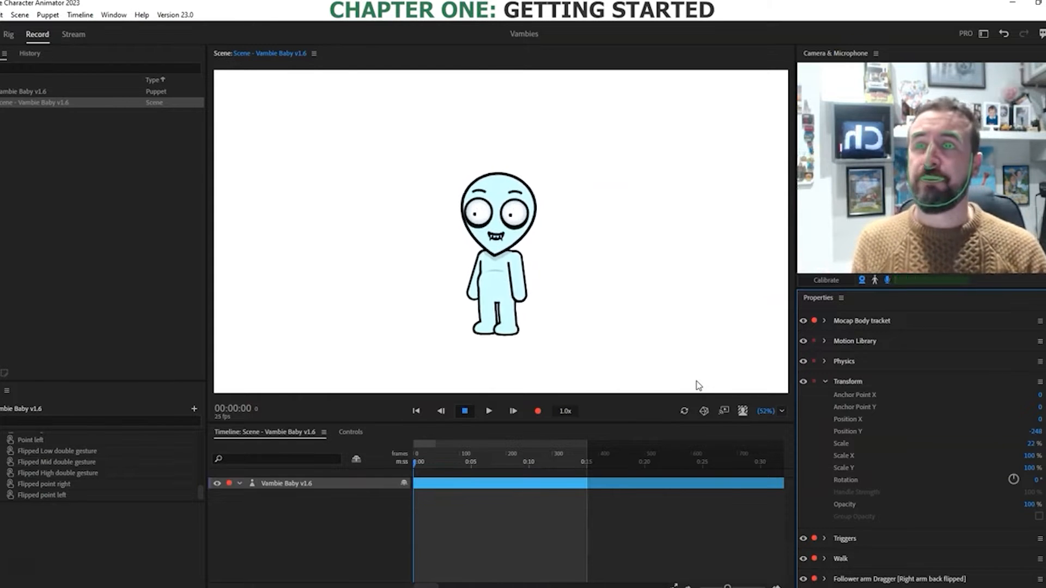
Step: Set the Vambie Baby v1.6 scene's height to 720 px and its width to 1280 px
click(15, 104)
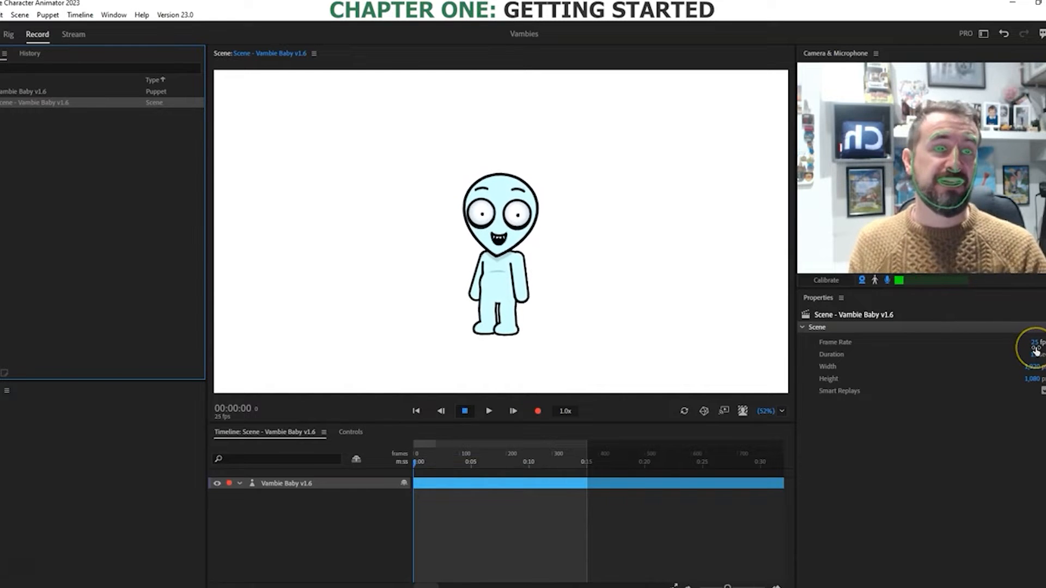
click(1033, 380)
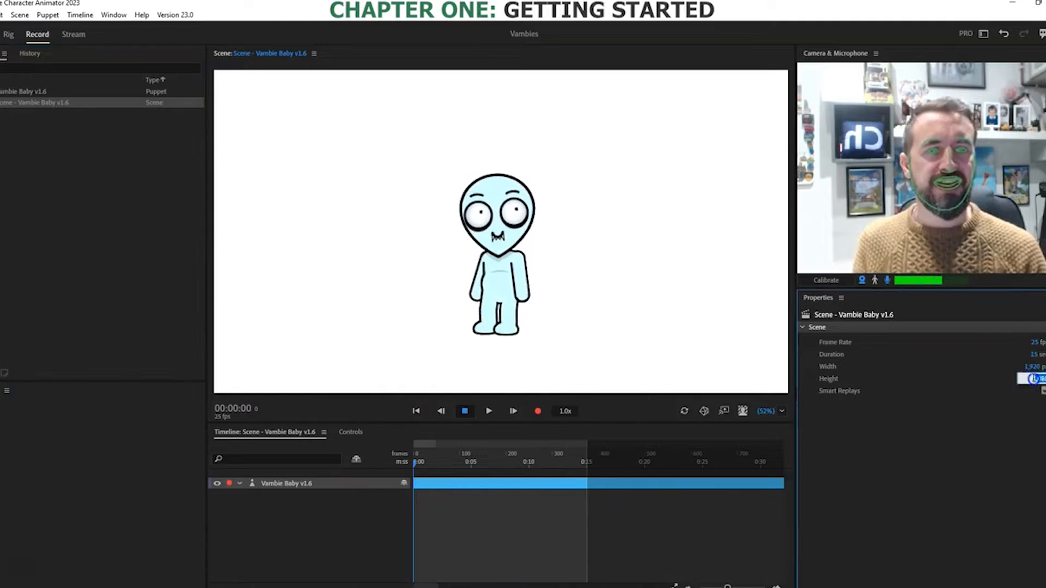
text(720)
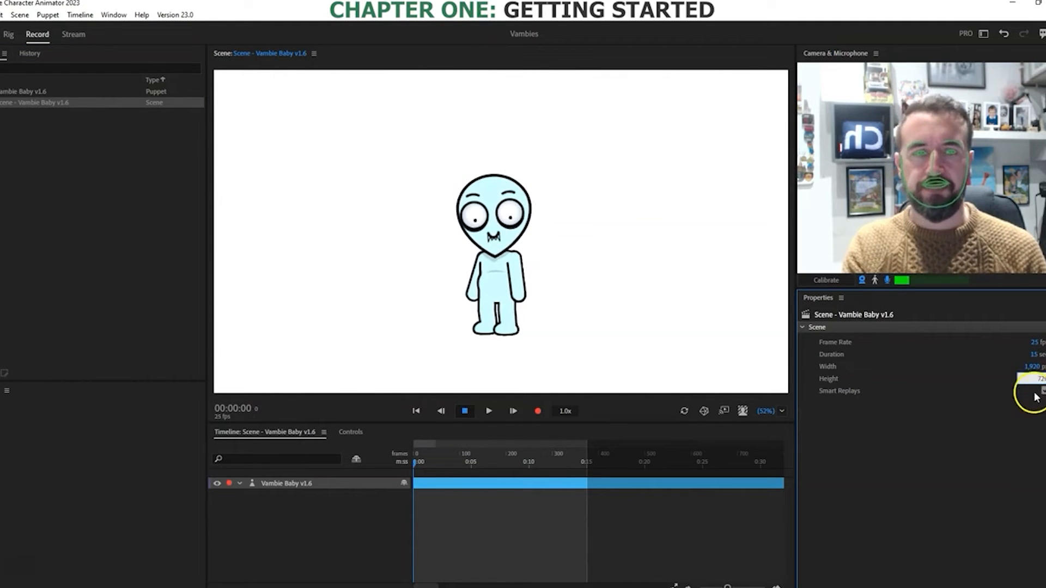
click(1031, 365)
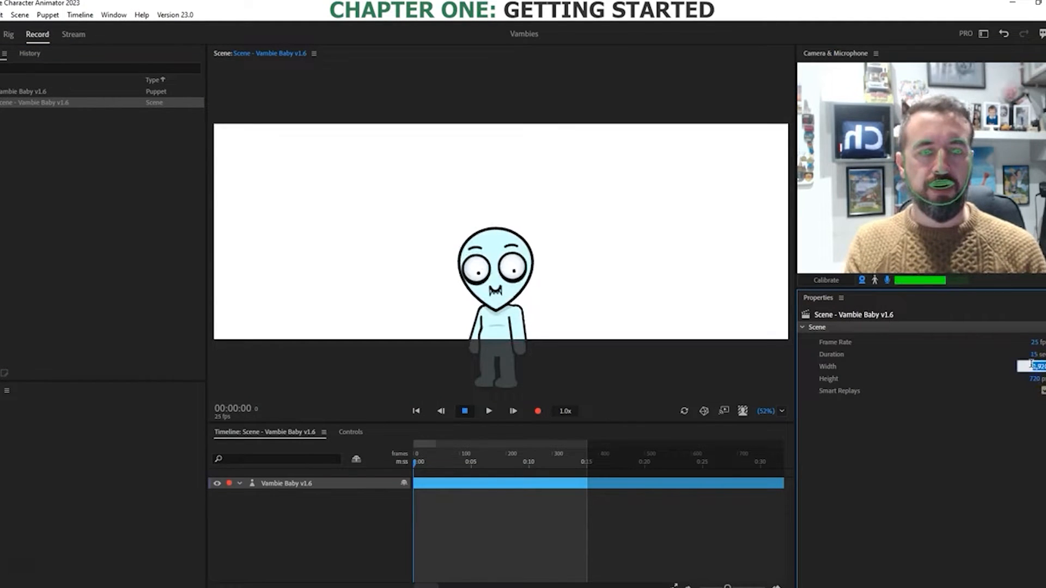
text(1280)
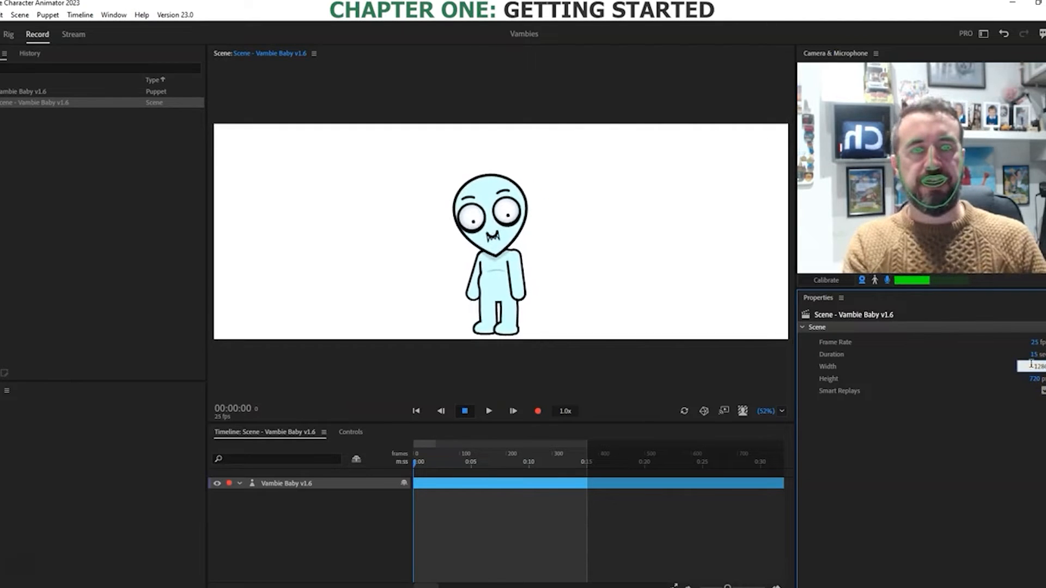
key(Return)
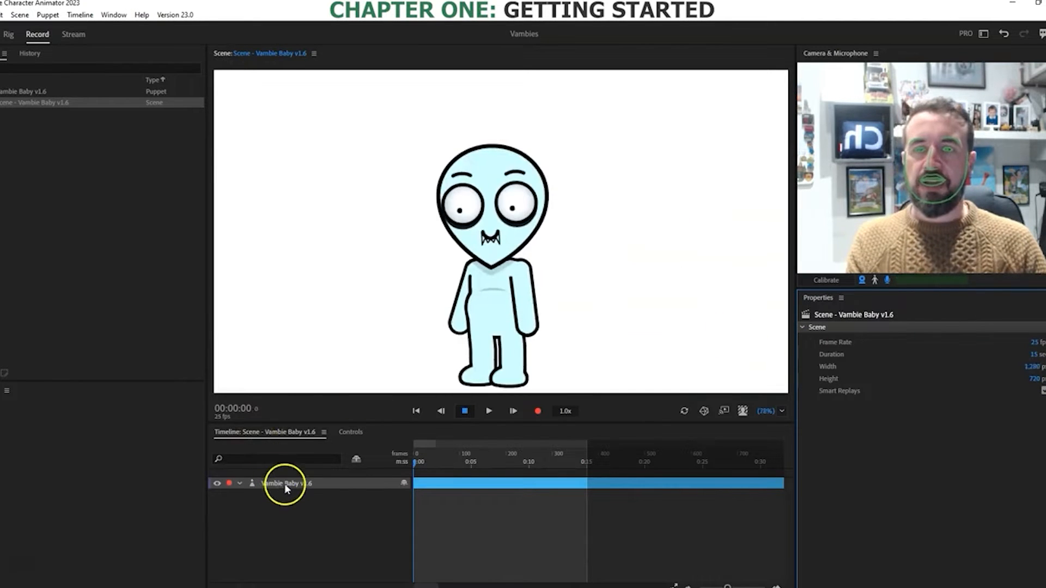
Step: Set the Vambie Baby v1.6 puppet's Transform to 18% scale, position X 30 and position Y -300
click(285, 486)
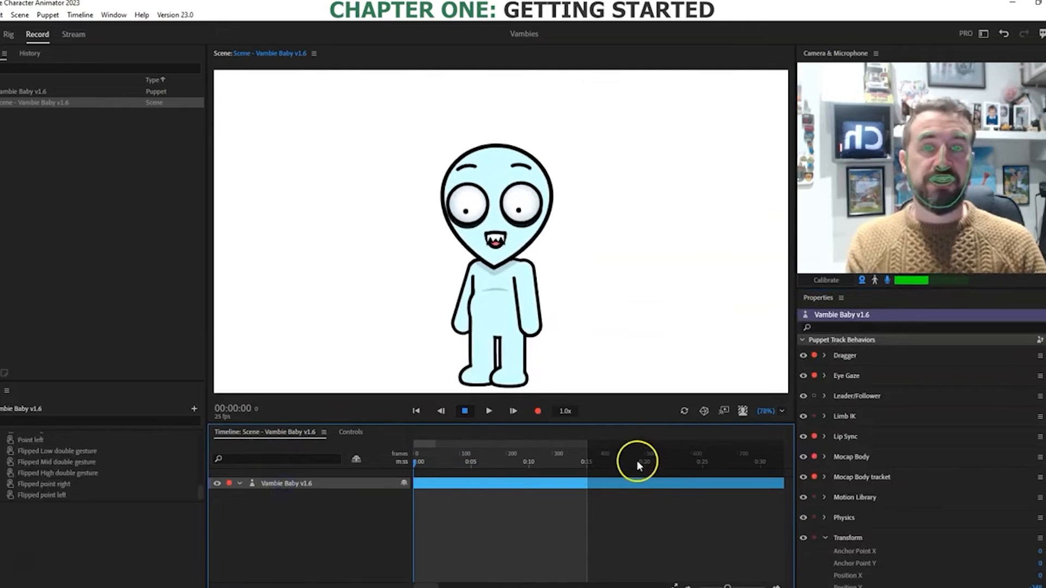
scroll(913, 539, down, 3)
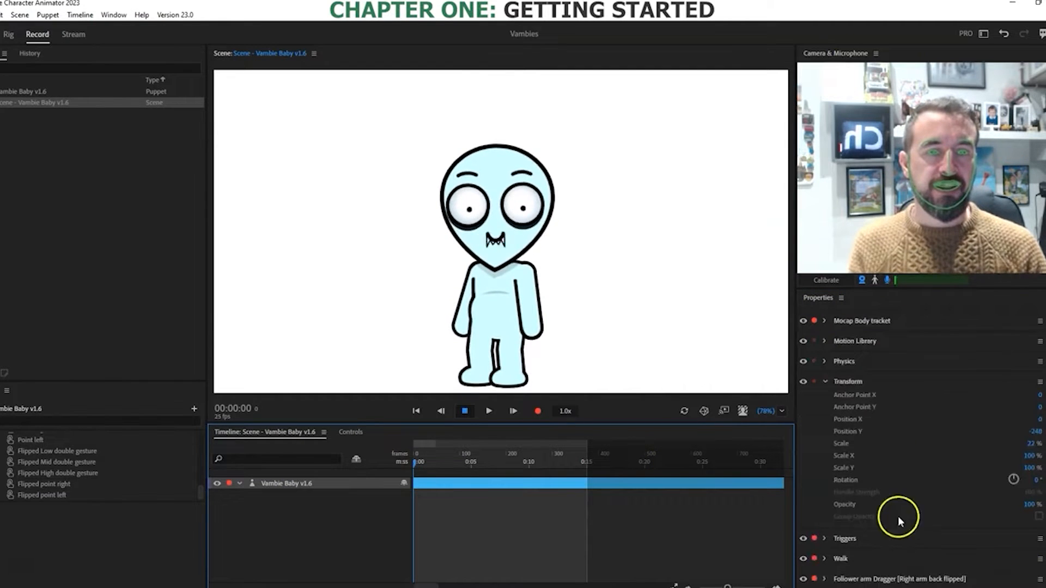
click(1030, 446)
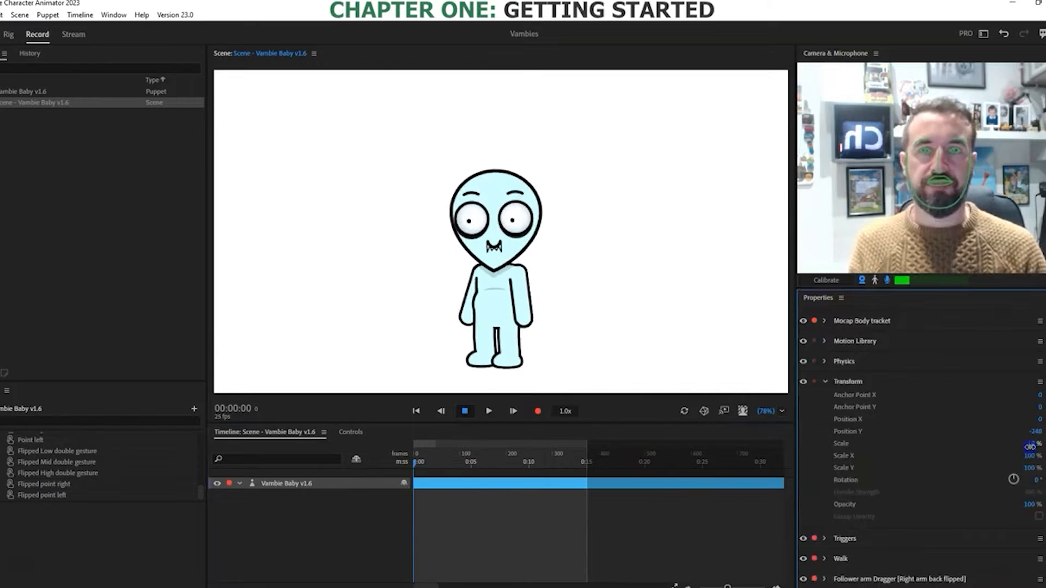
click(1041, 421)
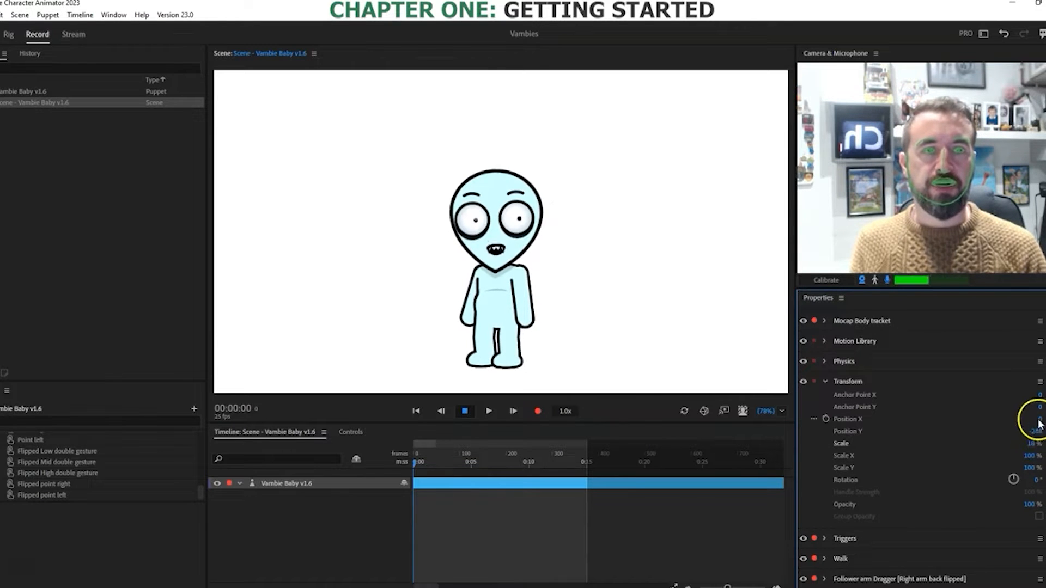
drag(1041, 421, 1028, 432)
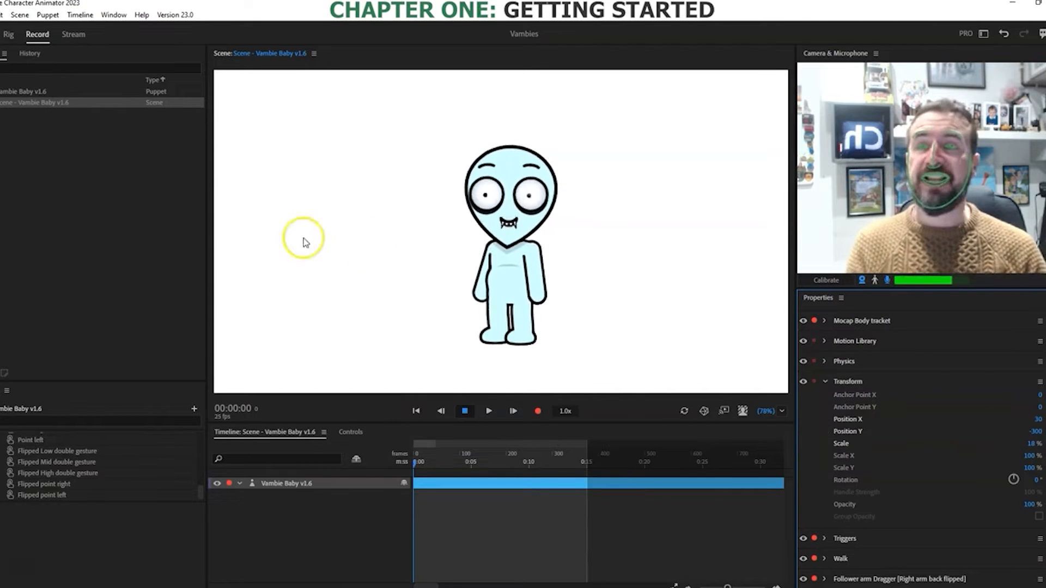
Step: Duplicate the Vambie Baby v1.6 scene and rename the copy "Scene - Vambie Baby HD"
click(23, 105)
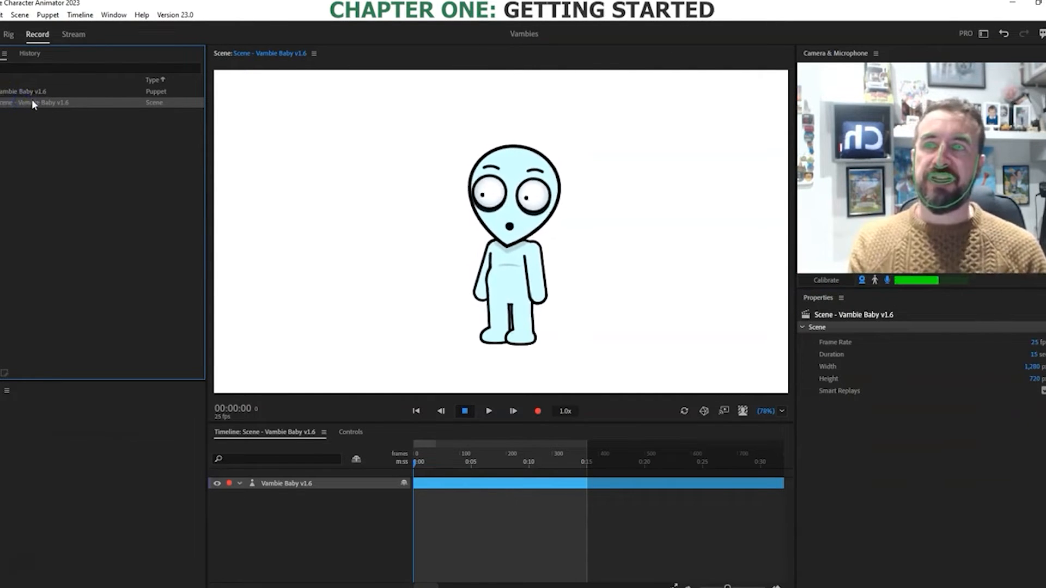
click(3, 14)
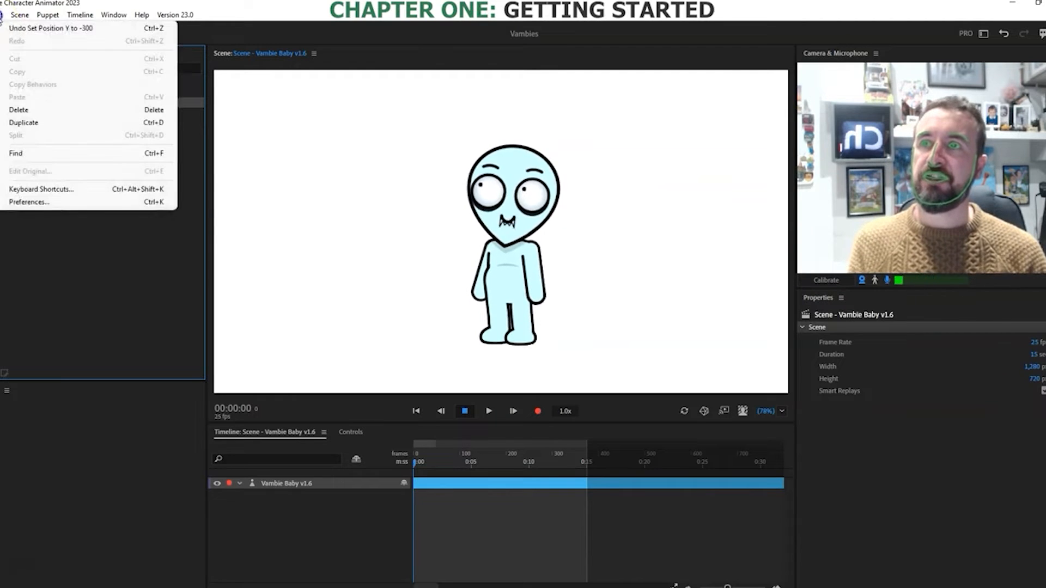
click(25, 123)
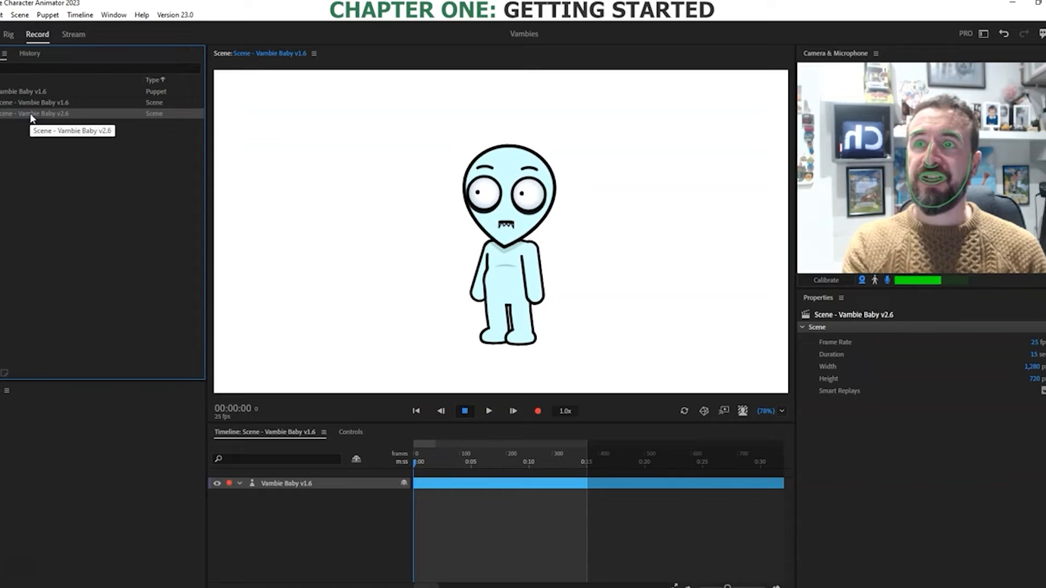
click(31, 114)
click(71, 114)
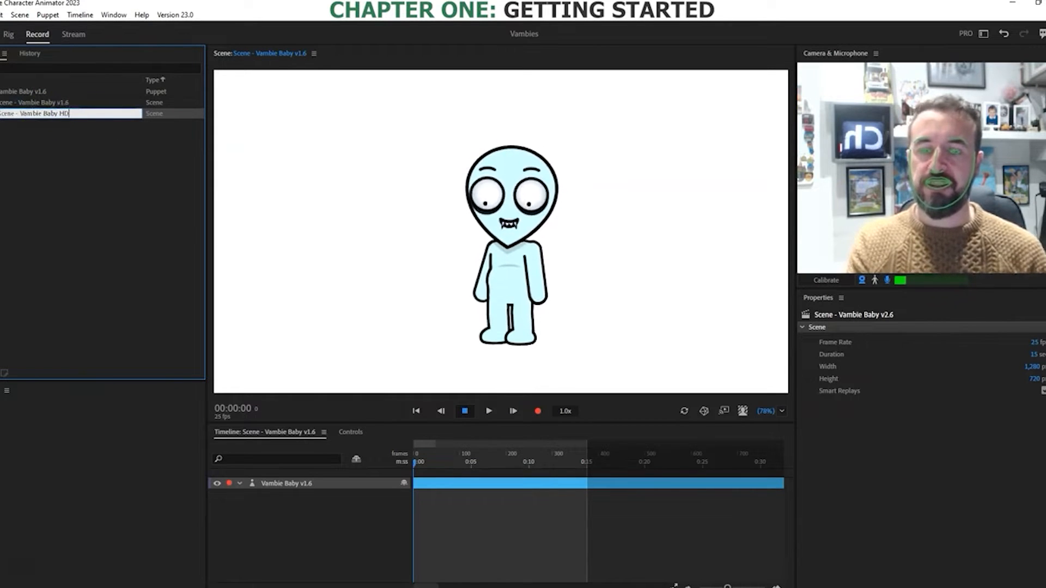
key(Return)
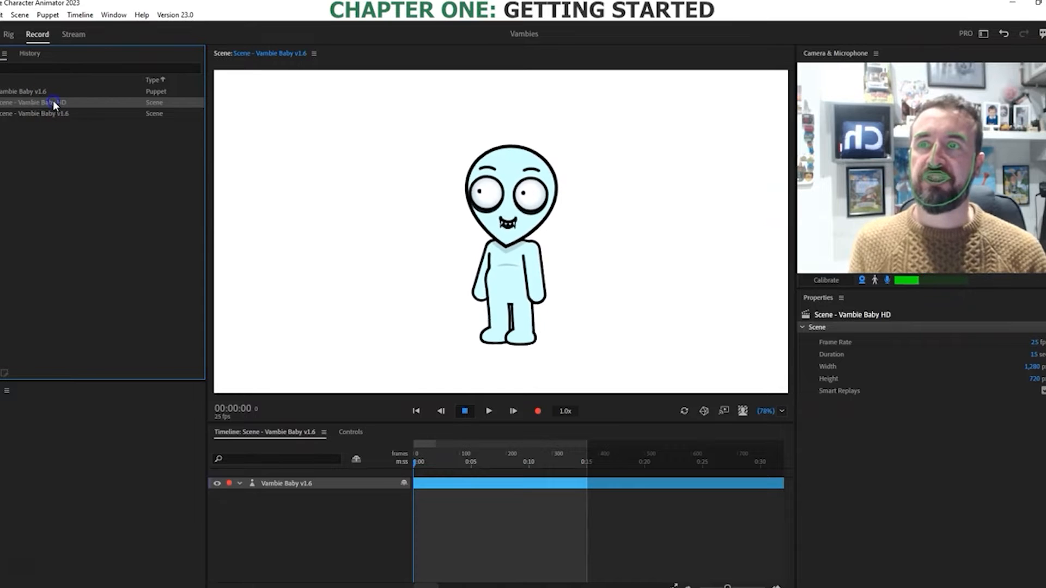
Step: Set the Vambie Baby HD scene's width to 1920 px and its height to 1080 px
click(1032, 366)
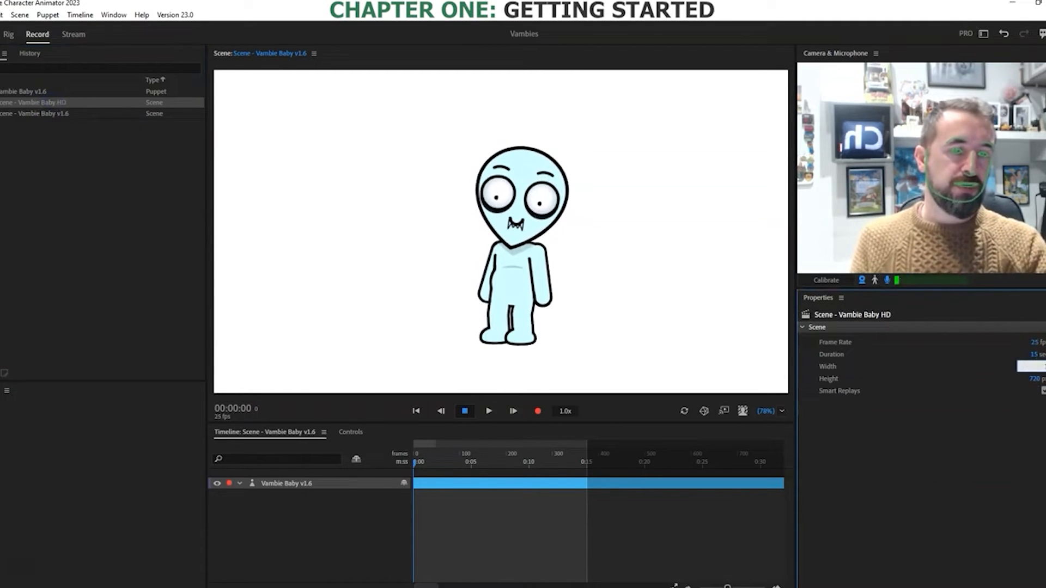
click(1032, 378)
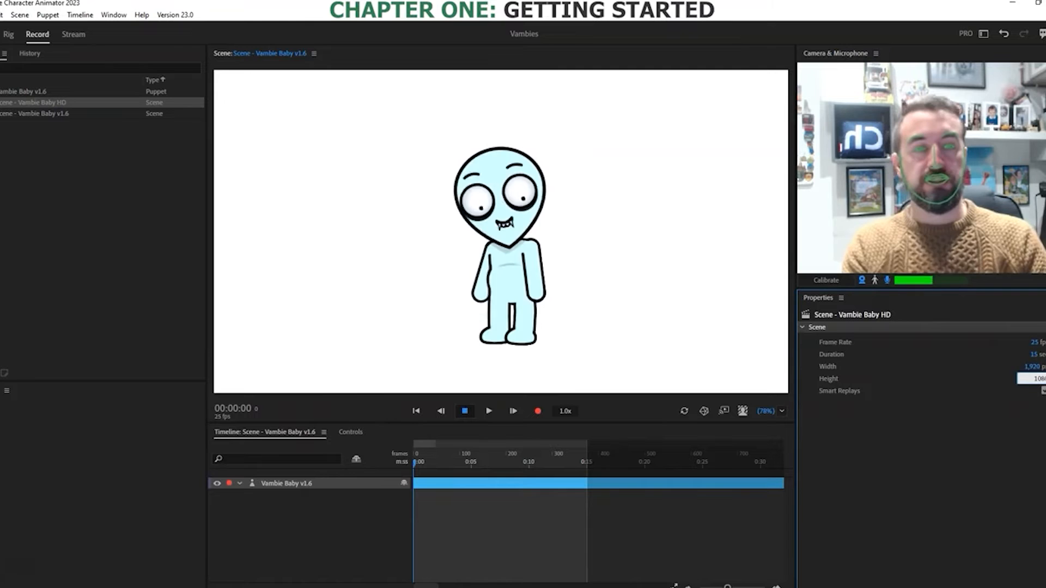
key(Return)
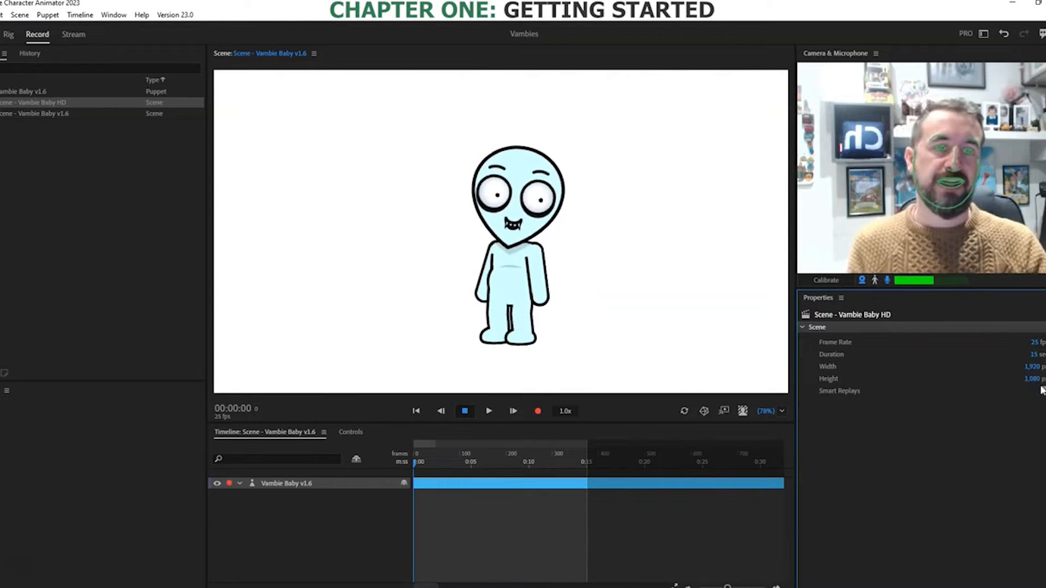
Step: Compare the properties of the Vambie Baby HD and v1.6 scenes, and open the HD scene
click(31, 102)
click(335, 483)
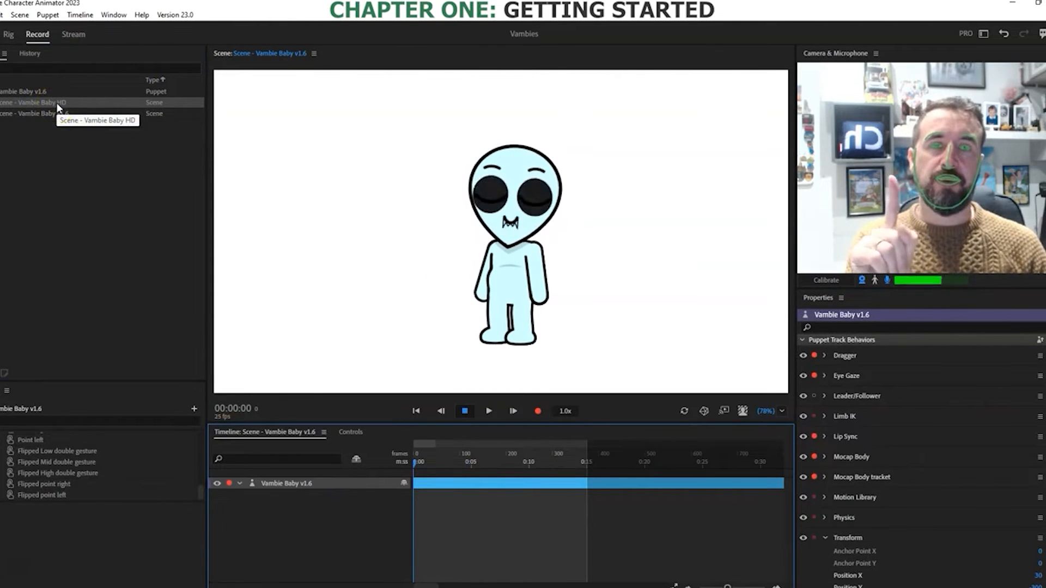
click(30, 103)
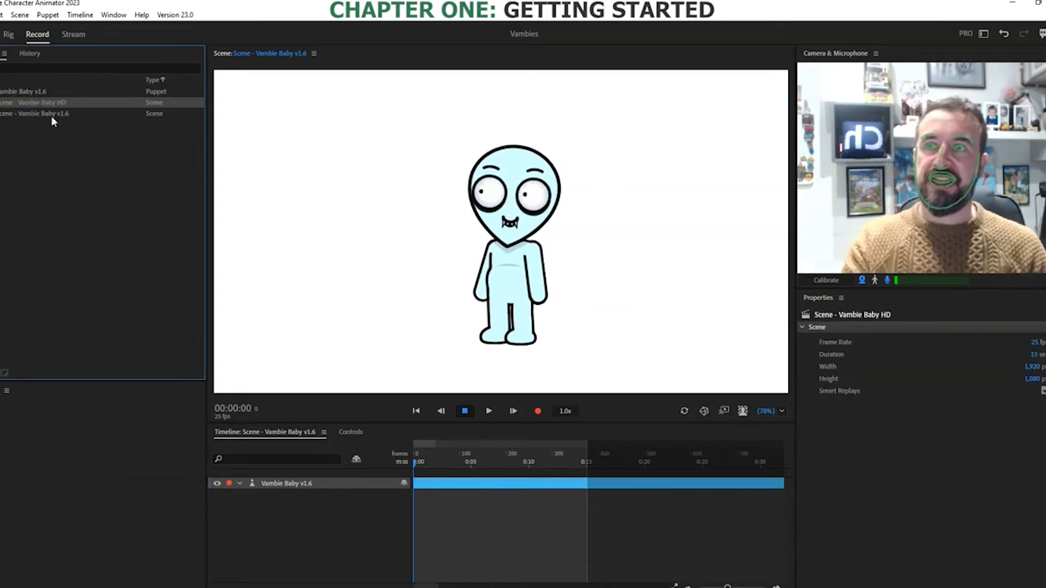
click(51, 116)
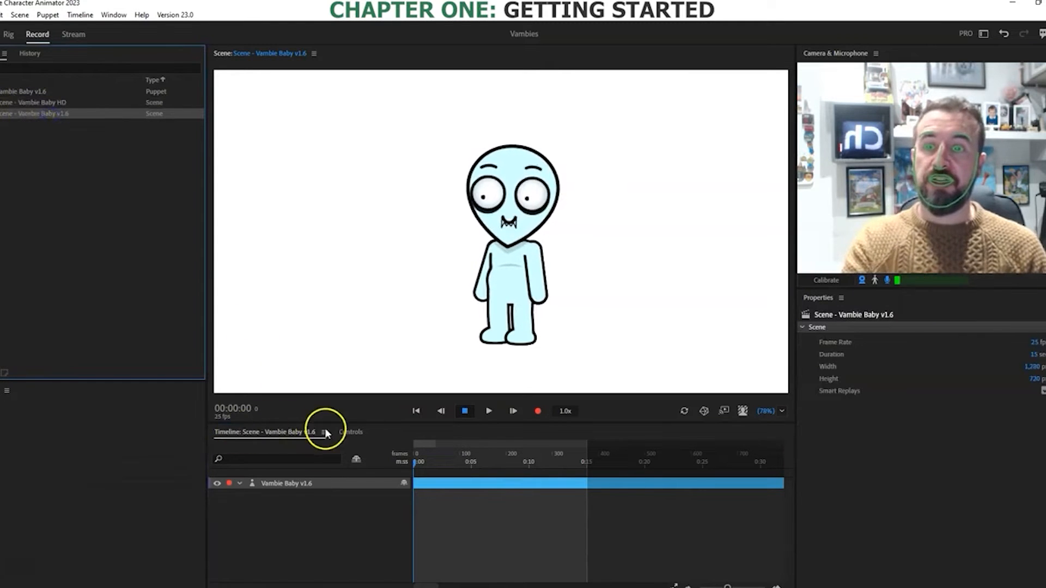
click(45, 102)
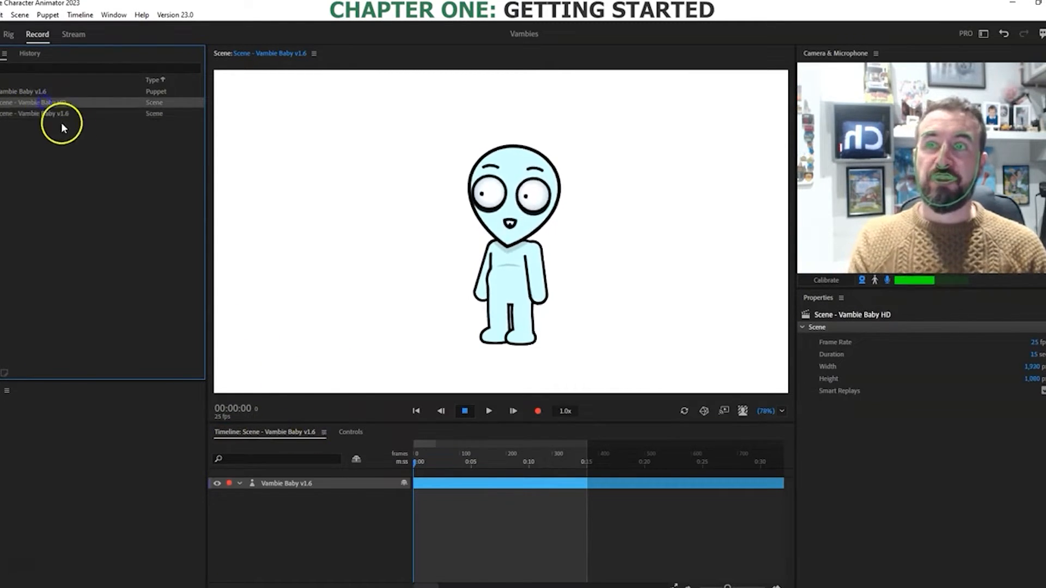
click(48, 113)
click(47, 104)
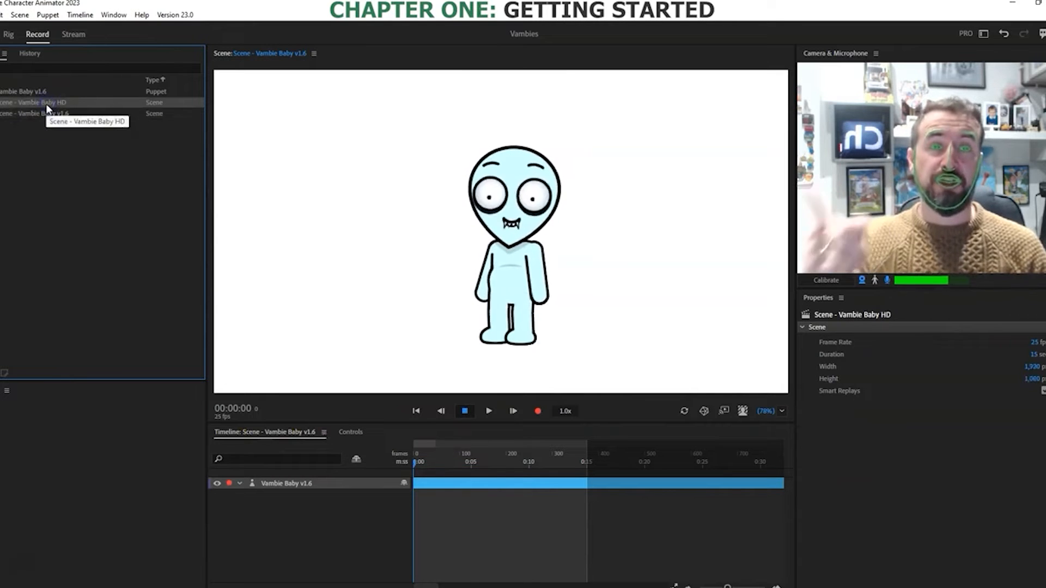
double_click(46, 103)
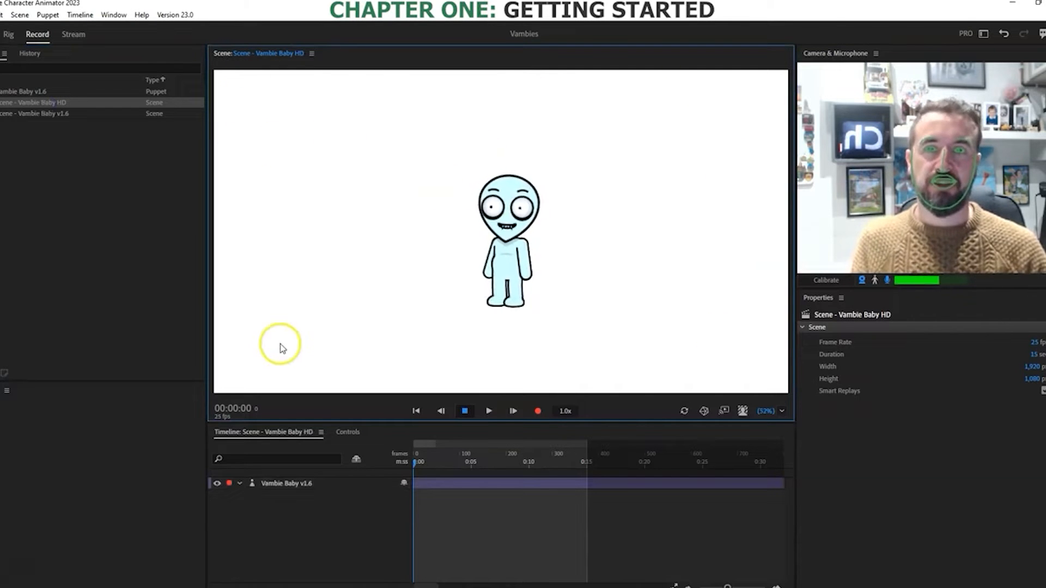
Step: Set the puppet's Transform scale to 34% in the Vambie Baby HD scene
click(293, 485)
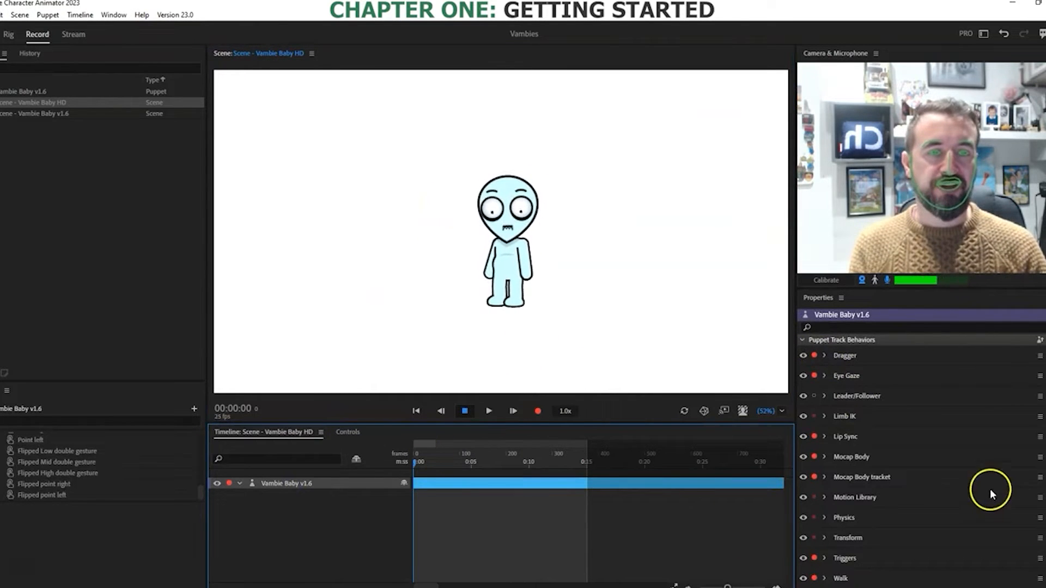
scroll(921, 447, down, 5)
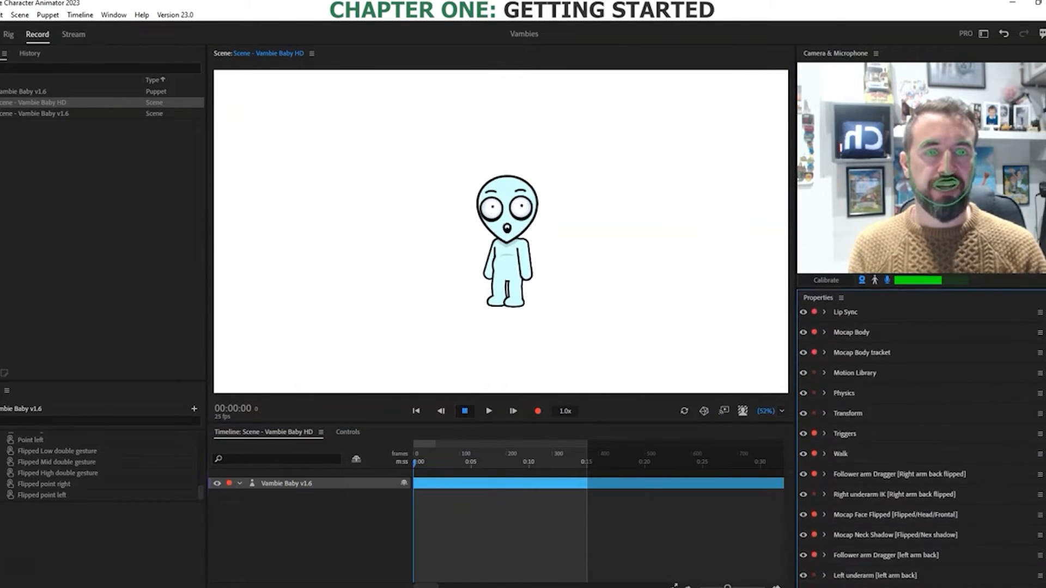
click(826, 434)
click(825, 434)
click(825, 413)
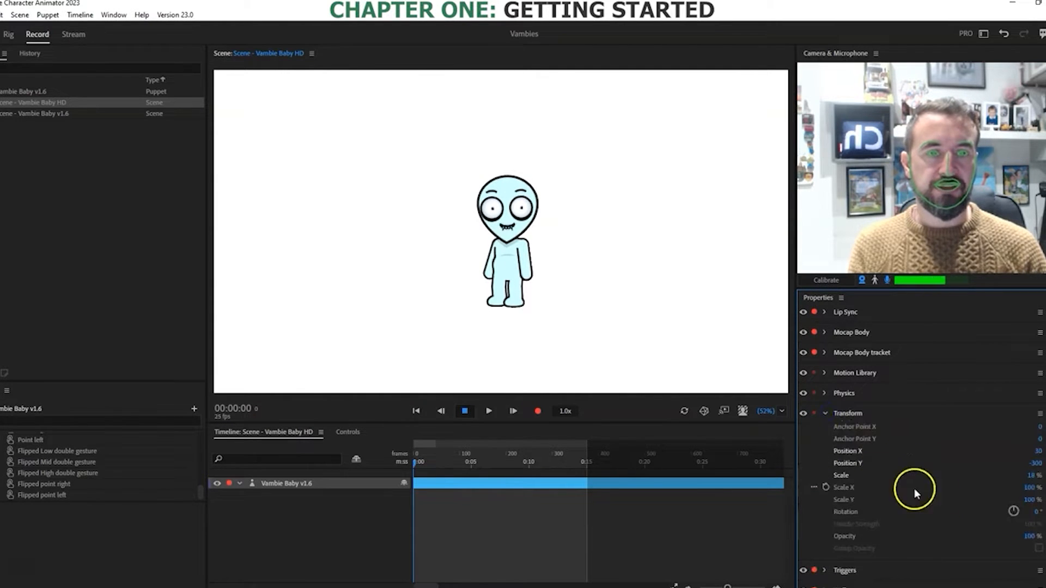
drag(1030, 476, 1040, 476)
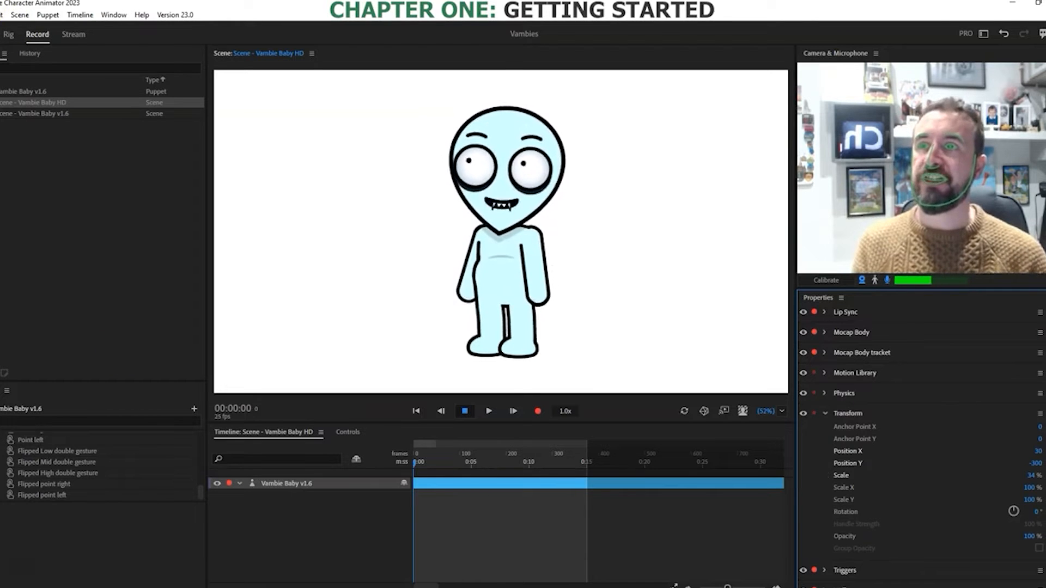
Step: Look over the available export formats, including video with alpha, without exporting anything
click(0, 14)
mouse_move(81, 239)
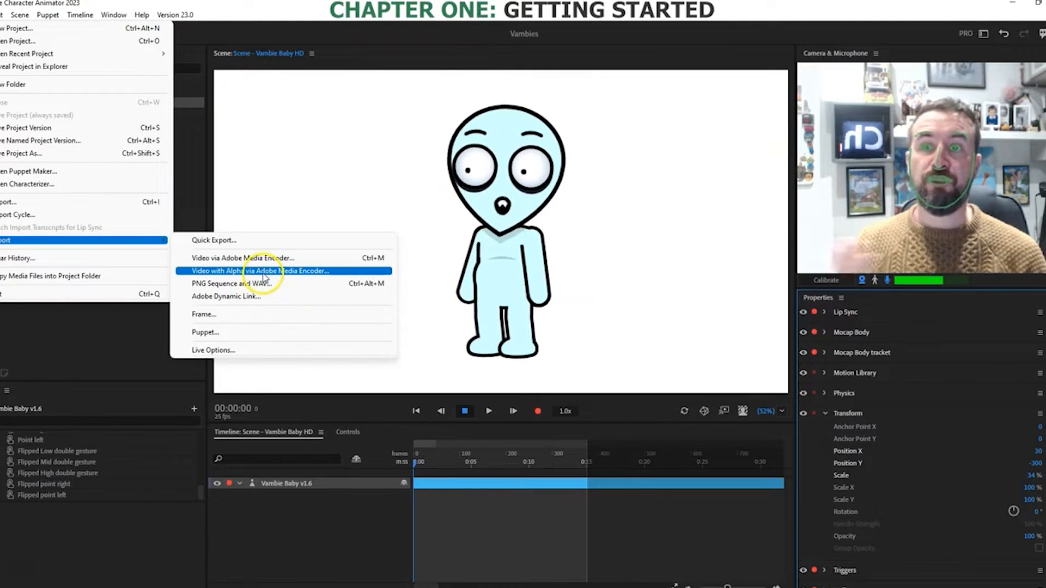
click(589, 218)
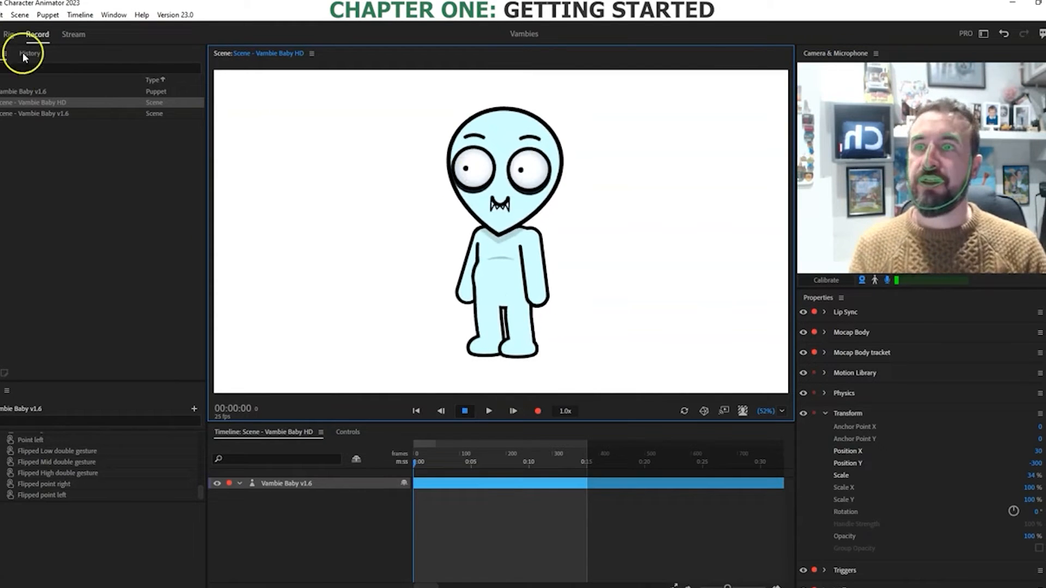
Step: Reopen the Vambie Baby v1.6 scene and show the puppet's Dragger behavior settings
click(53, 112)
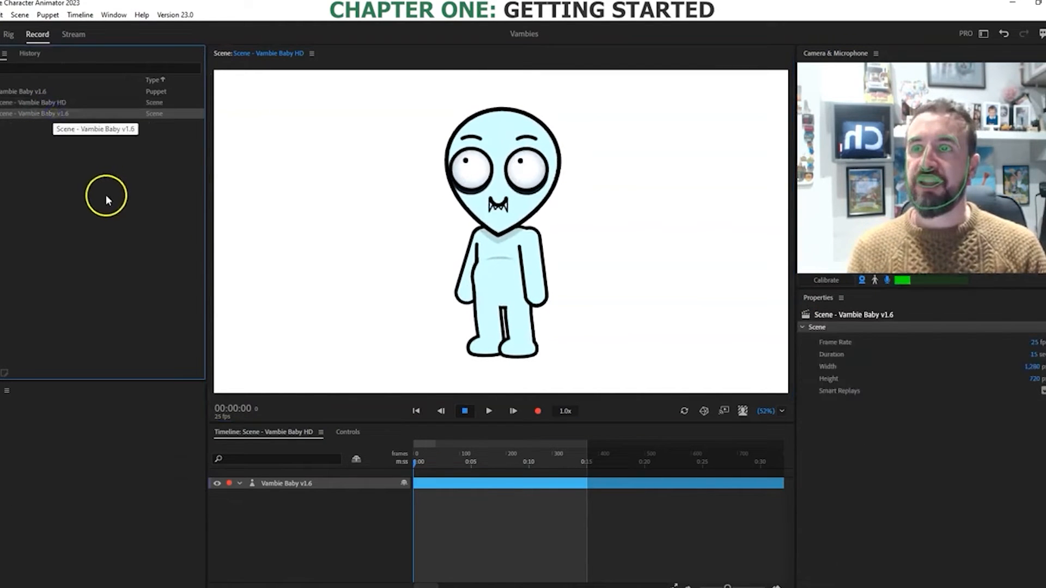
double_click(31, 116)
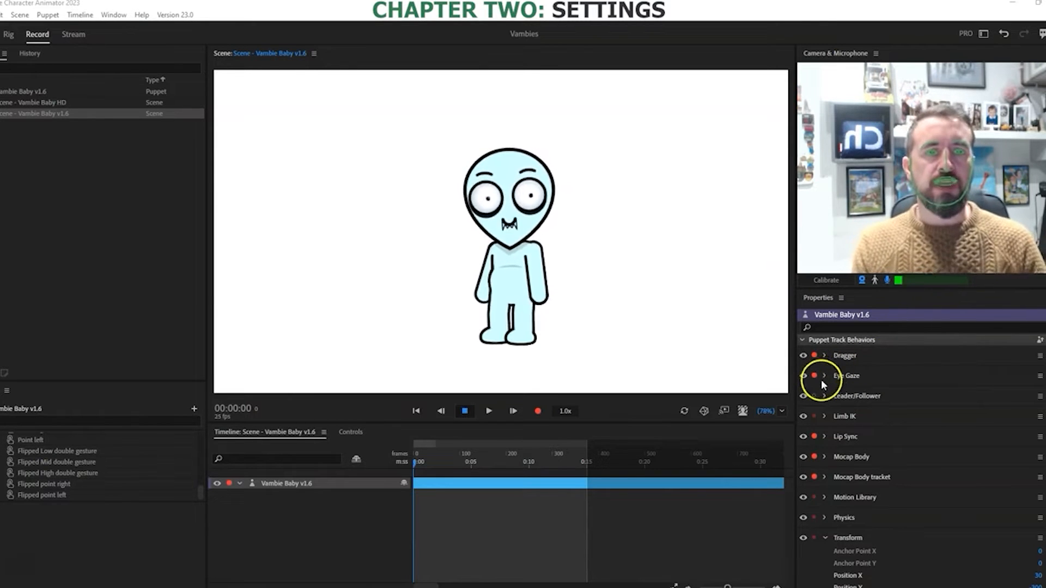
click(825, 356)
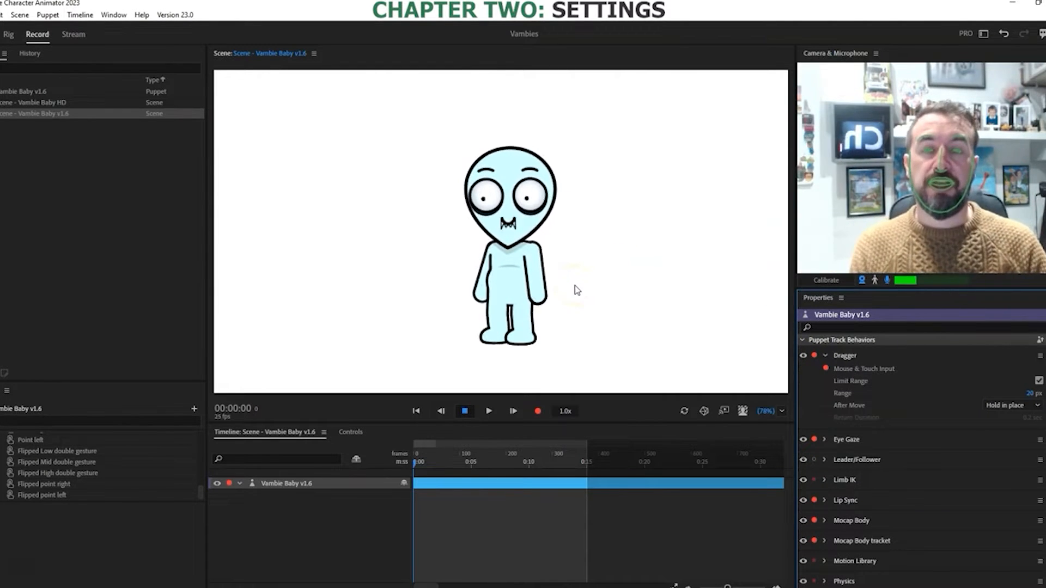
Step: Pose both of the puppet's arms raised outward to try the Dragger behavior with its Hold in place option
click(517, 297)
drag(540, 294, 566, 243)
drag(479, 292, 459, 232)
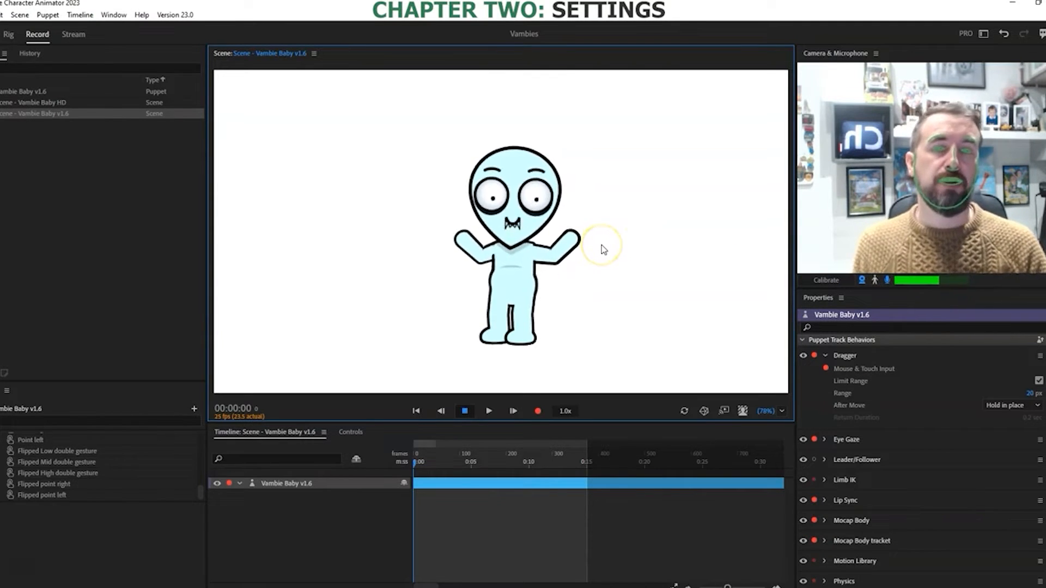
drag(567, 233, 510, 271)
mouse_move(452, 240)
mouse_down()
mouse_move(455, 303)
mouse_move(420, 257)
mouse_move(465, 246)
mouse_up()
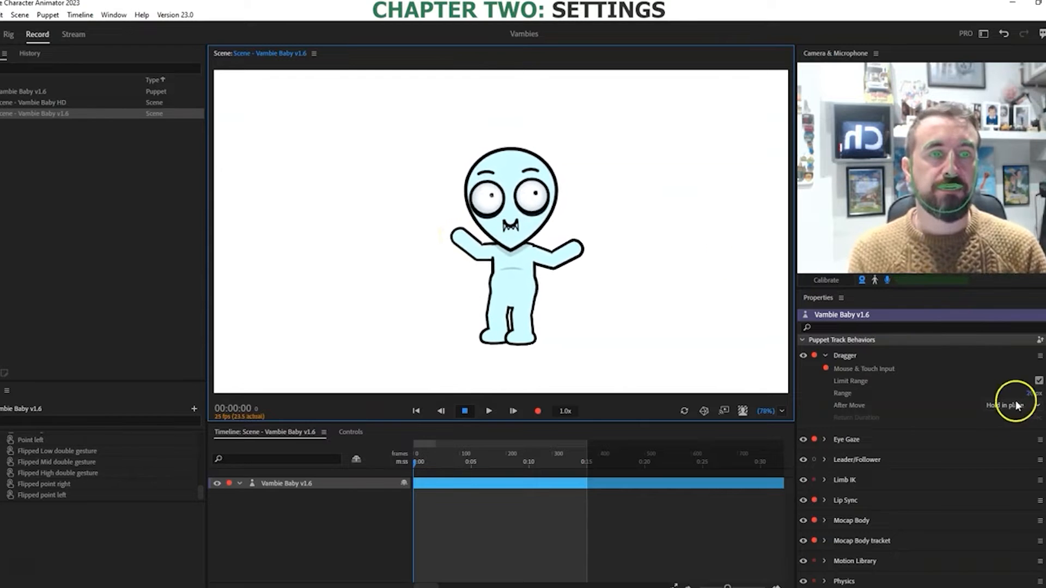
Step: Set the Dragger range to 1,053 px and test it by swinging one arm around, leaving it stretched out sideways
drag(1030, 394, 933, 265)
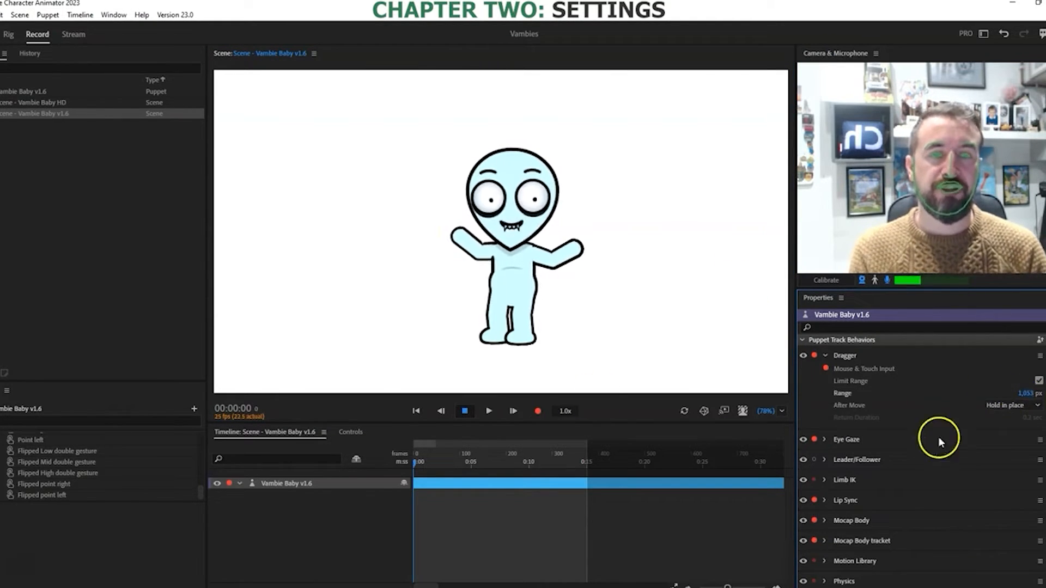
mouse_move(376, 224)
mouse_down()
mouse_move(411, 189)
mouse_move(373, 253)
mouse_move(378, 231)
mouse_up()
drag(287, 186, 276, 154)
click(291, 136)
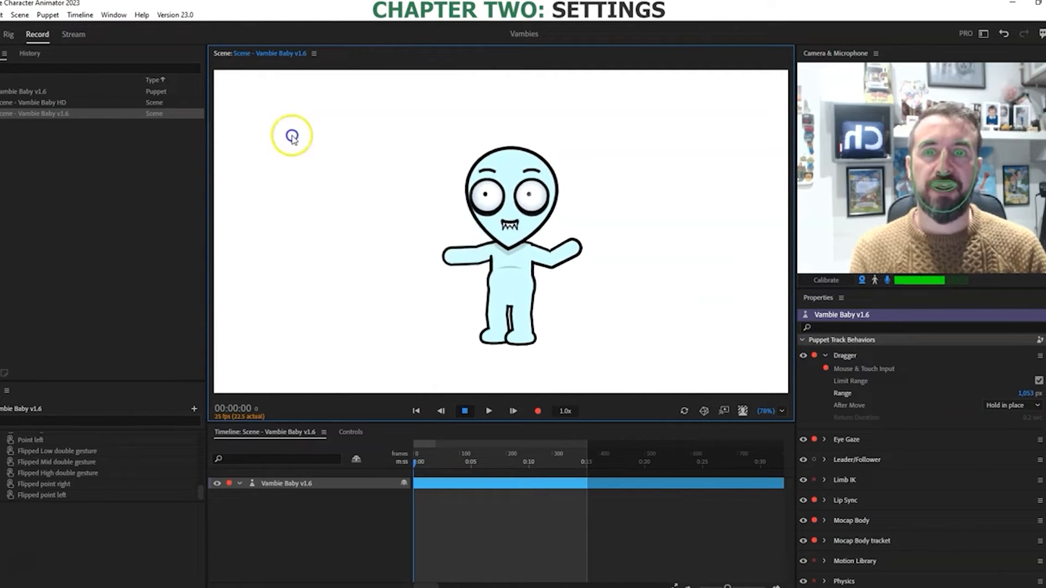
click(251, 230)
drag(365, 231, 327, 210)
click(322, 226)
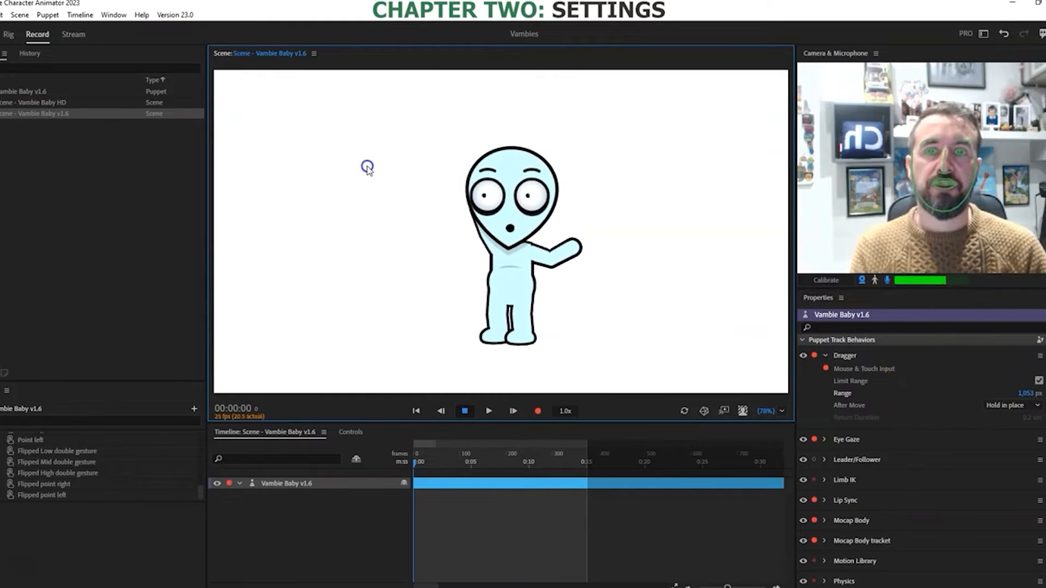
drag(335, 185, 309, 240)
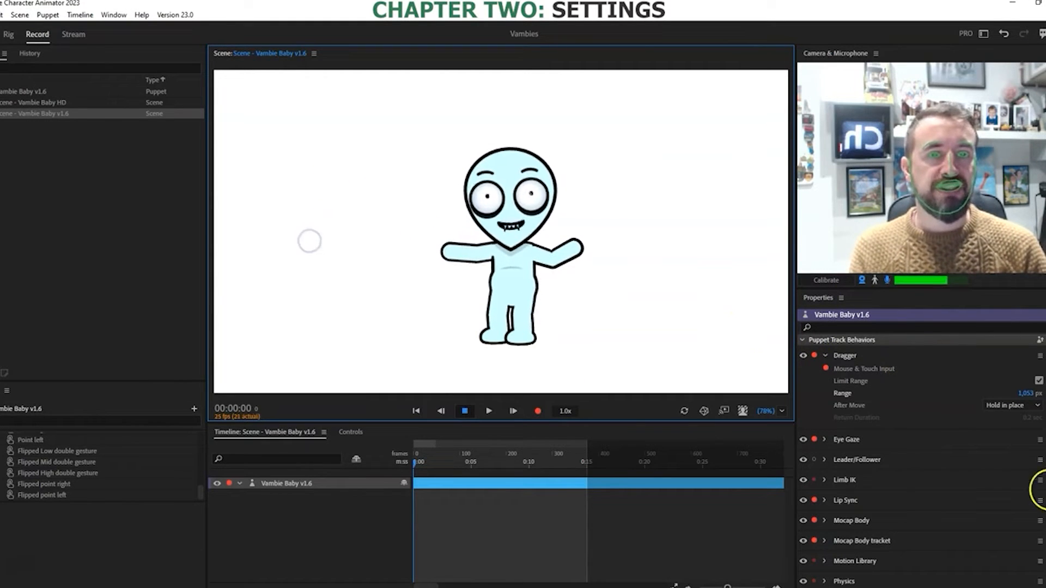
Step: Test steering the pupils with Eye Gaze's Mouse & Touch Input in place of Camera Input, ending with only Camera Input armed
click(824, 440)
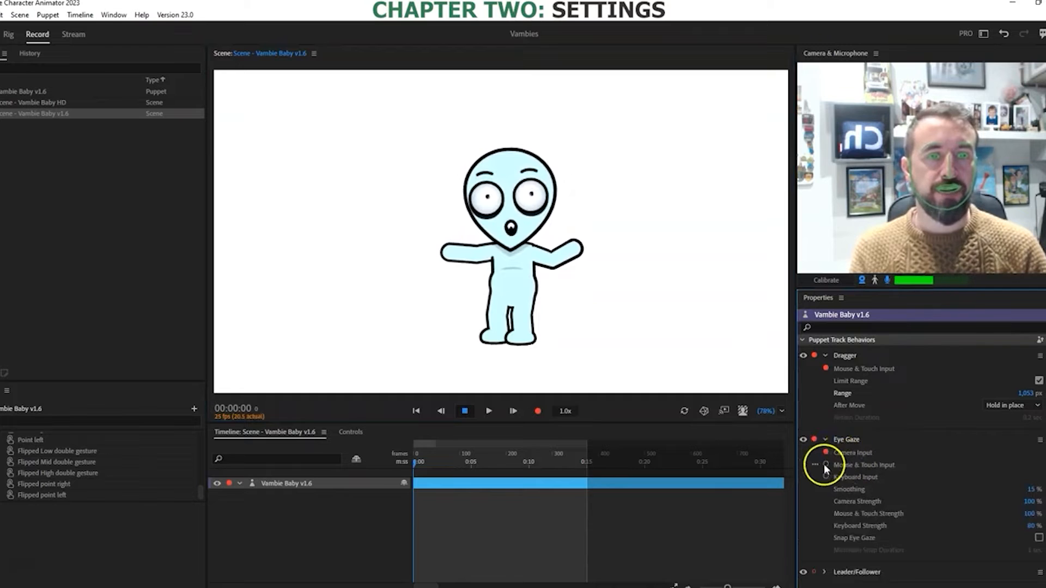
click(826, 465)
click(826, 453)
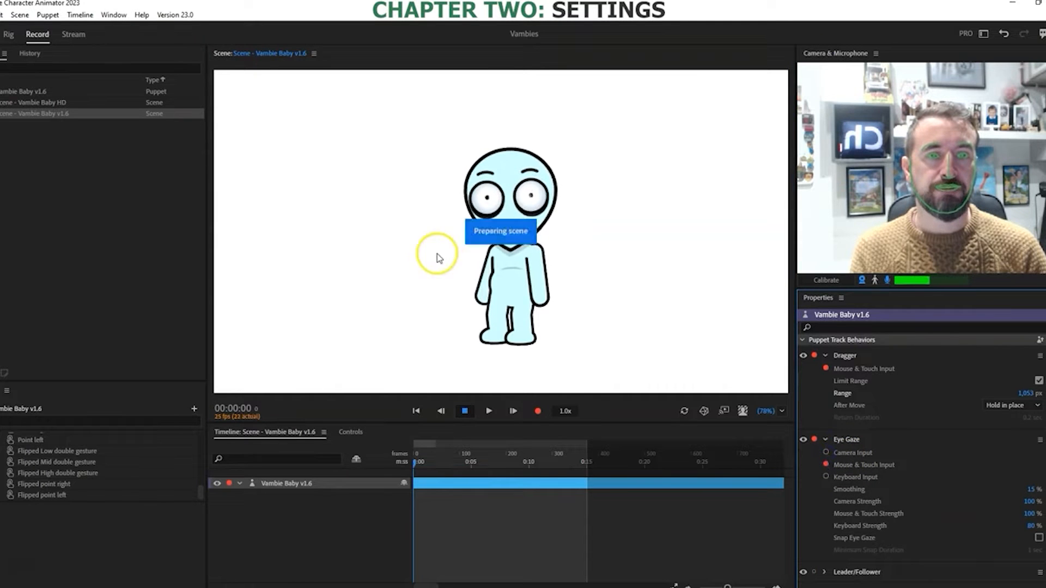
drag(376, 272, 347, 288)
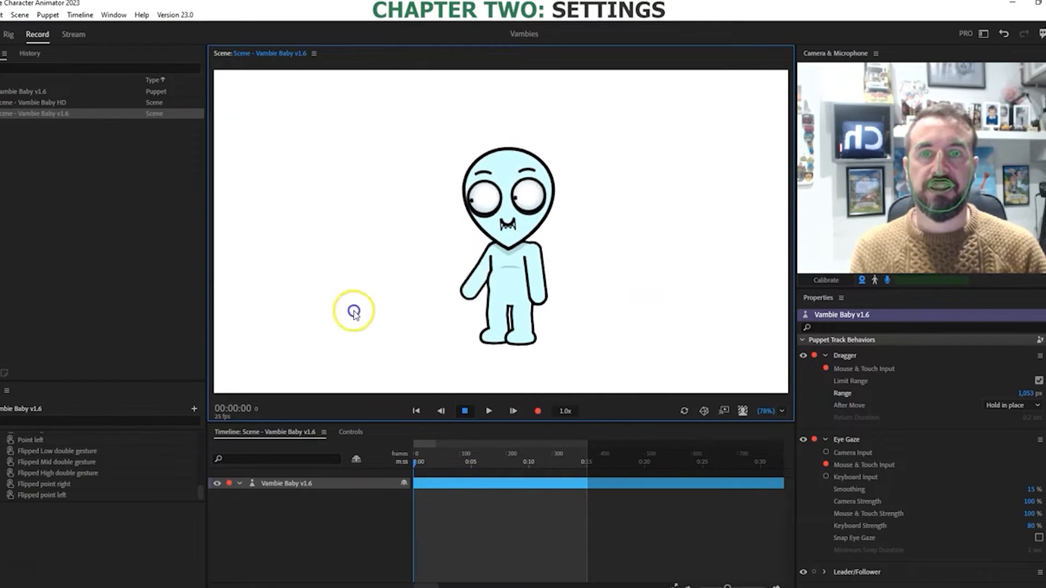
drag(356, 165, 349, 281)
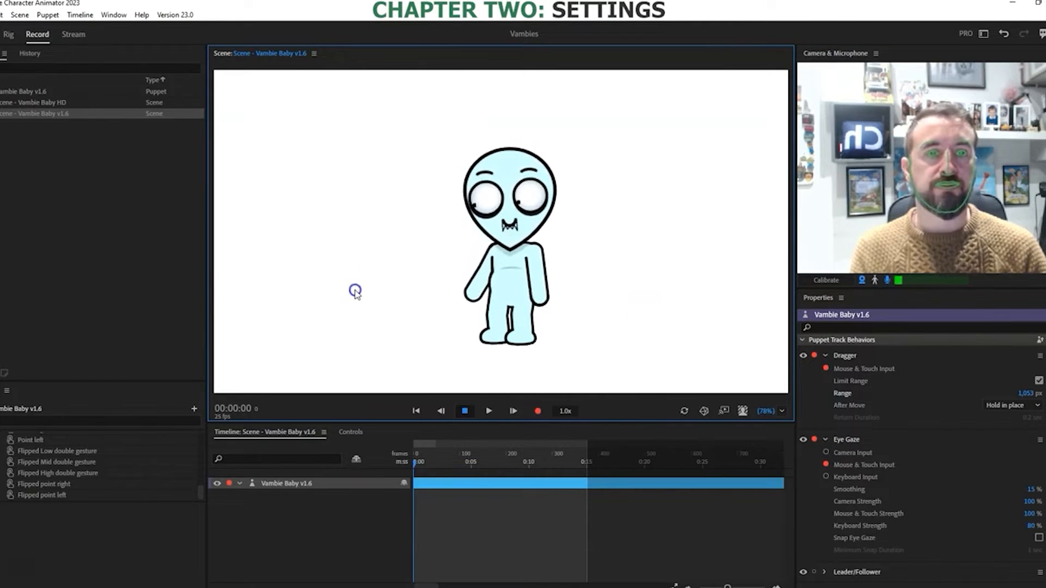
click(826, 452)
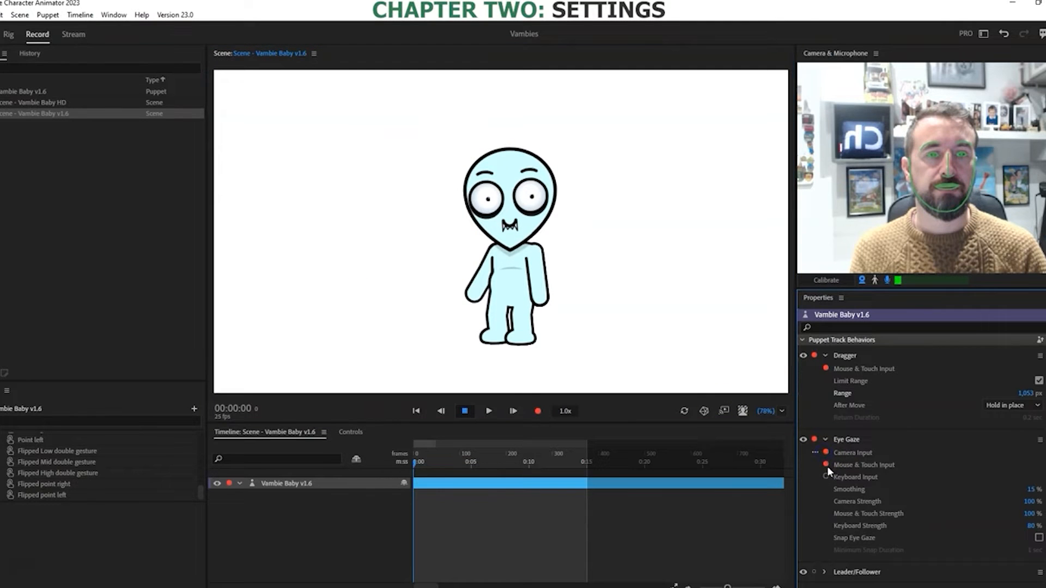
click(825, 439)
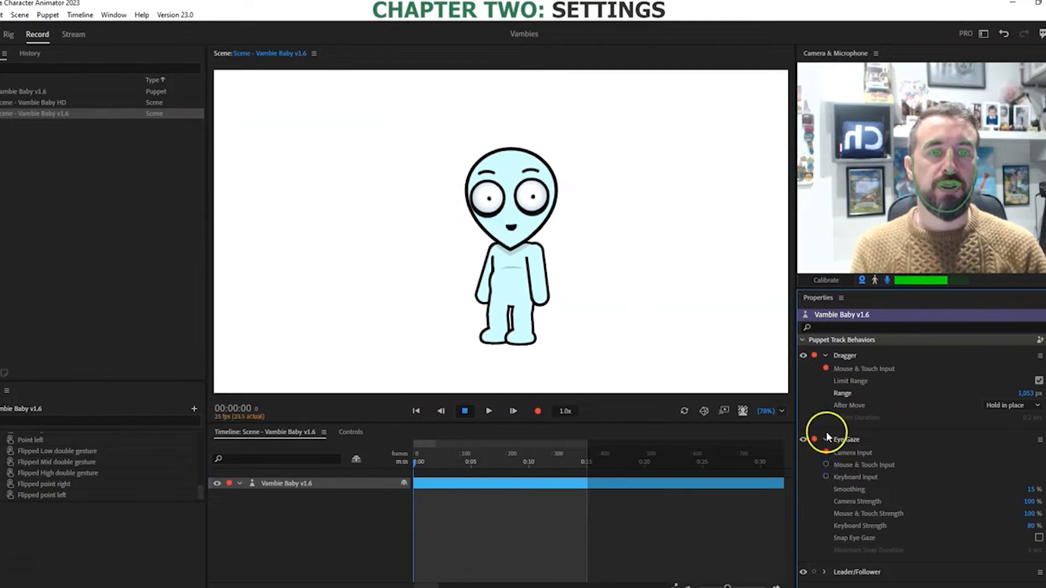
Step: Set the Dragger range to 10 px and test it by pulling one of the puppet's arms upward
click(1009, 393)
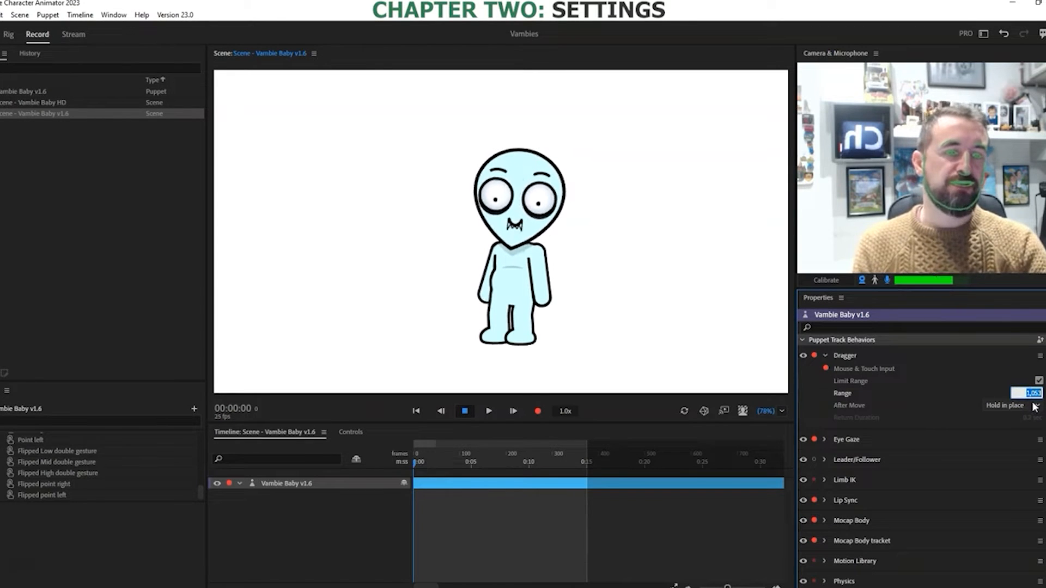
click(790, 325)
click(491, 295)
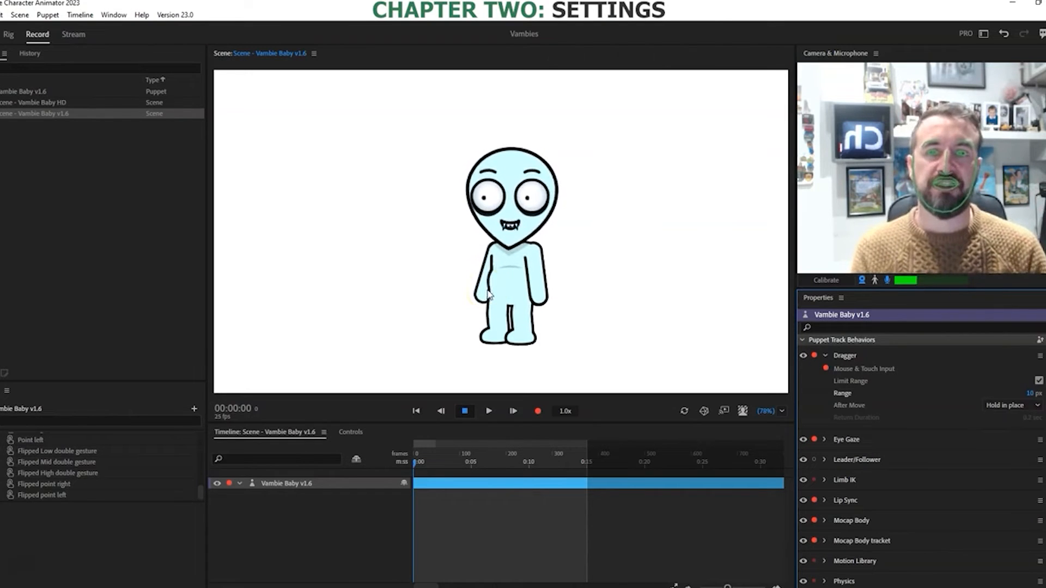
click(484, 273)
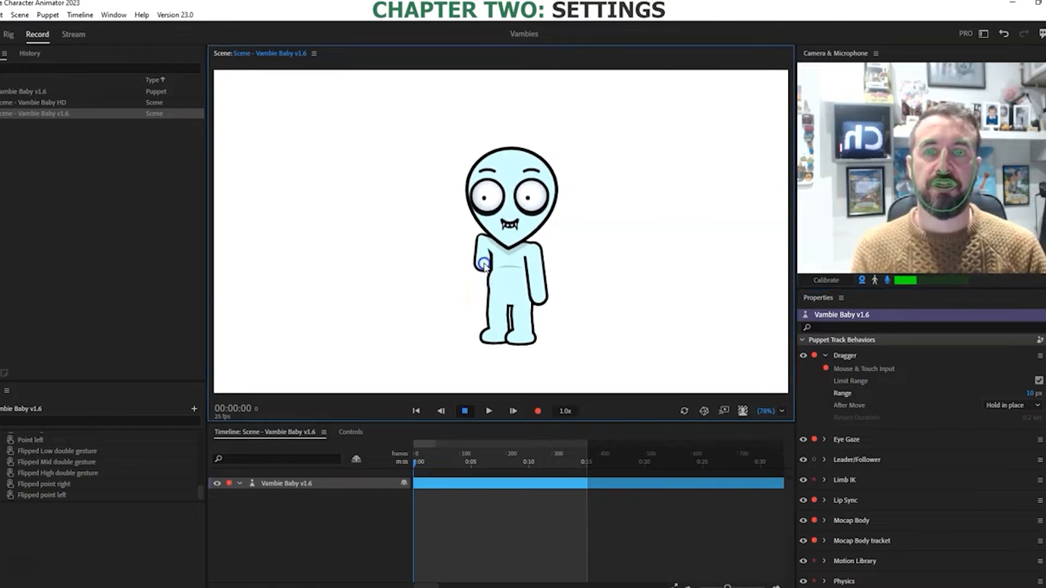
Step: Compare the Dragger's After Move options Hold in place and Return to rest by moving the arms, ending on Hold in place
click(1018, 406)
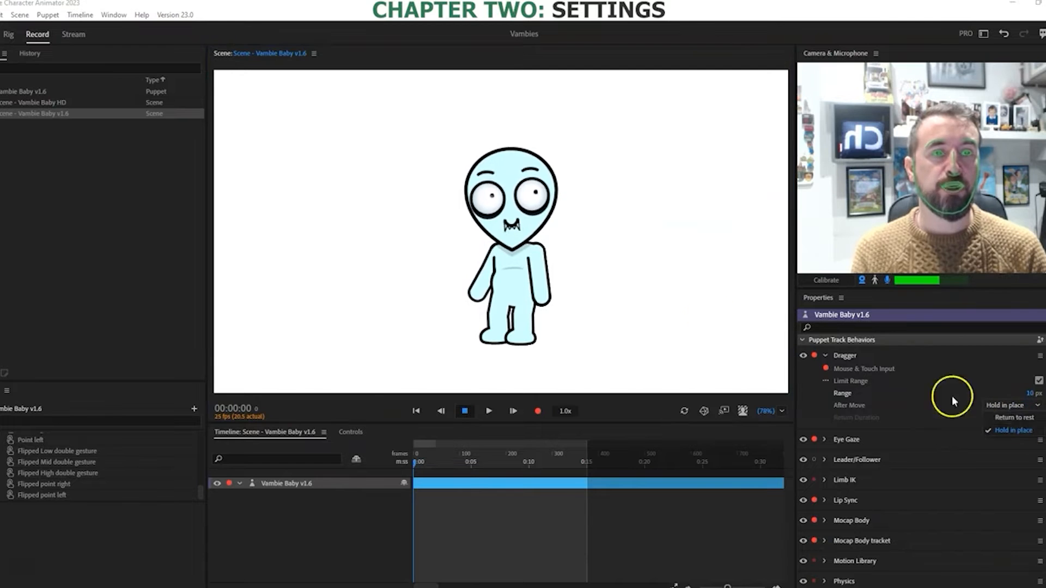
click(641, 288)
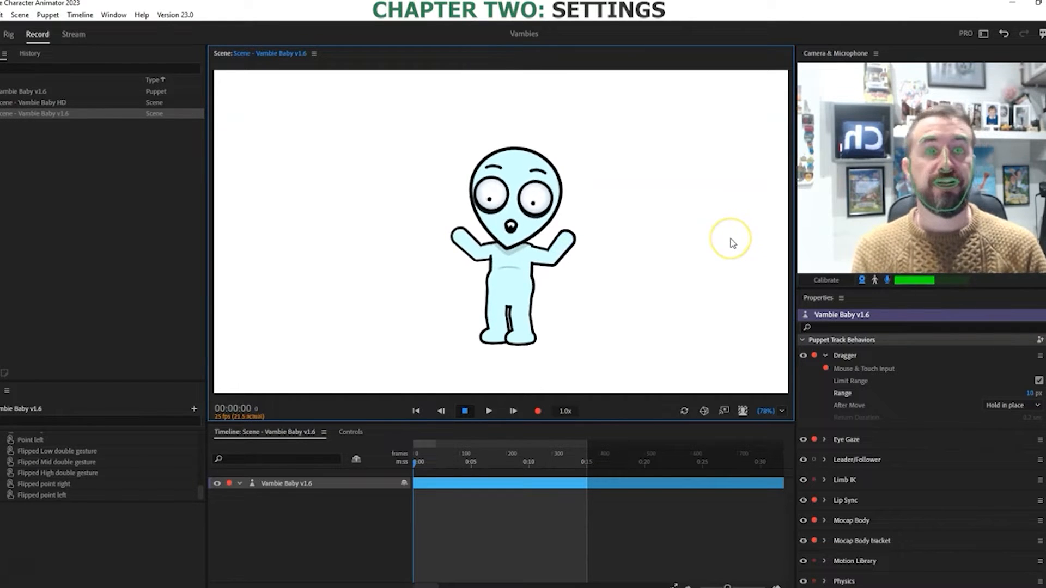
click(1024, 406)
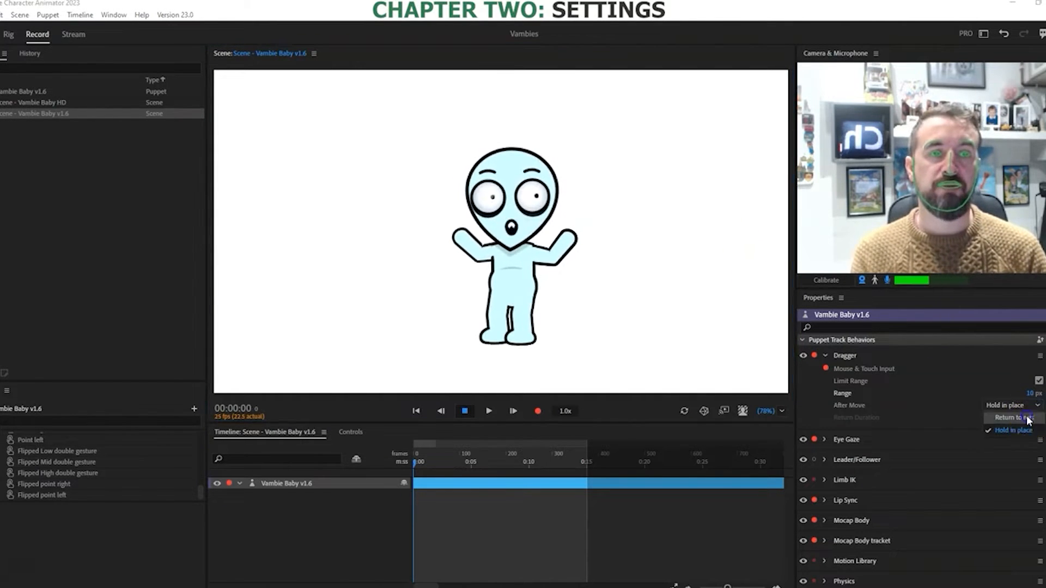
click(1028, 418)
drag(572, 338, 503, 269)
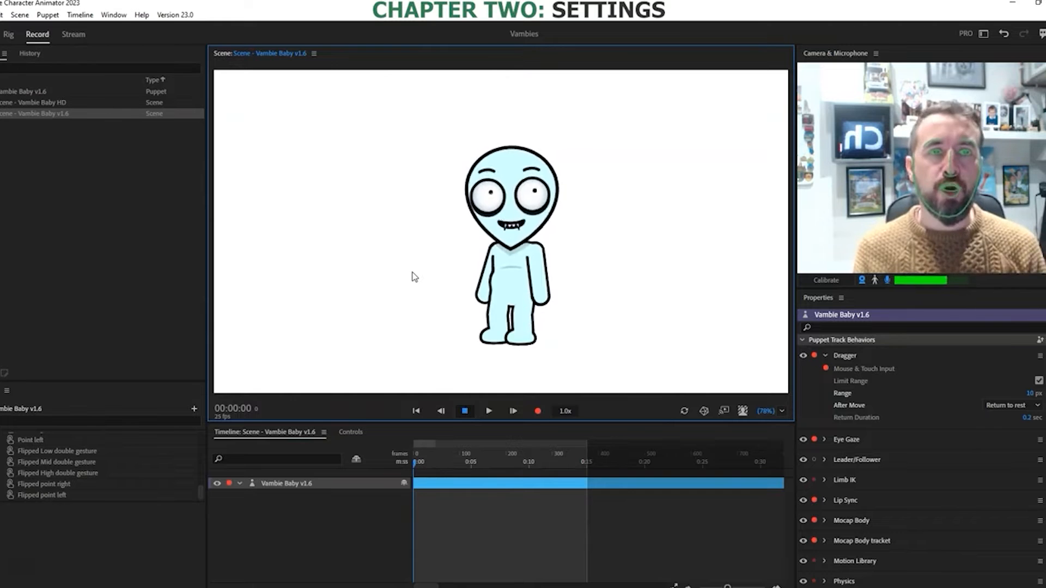
click(1034, 407)
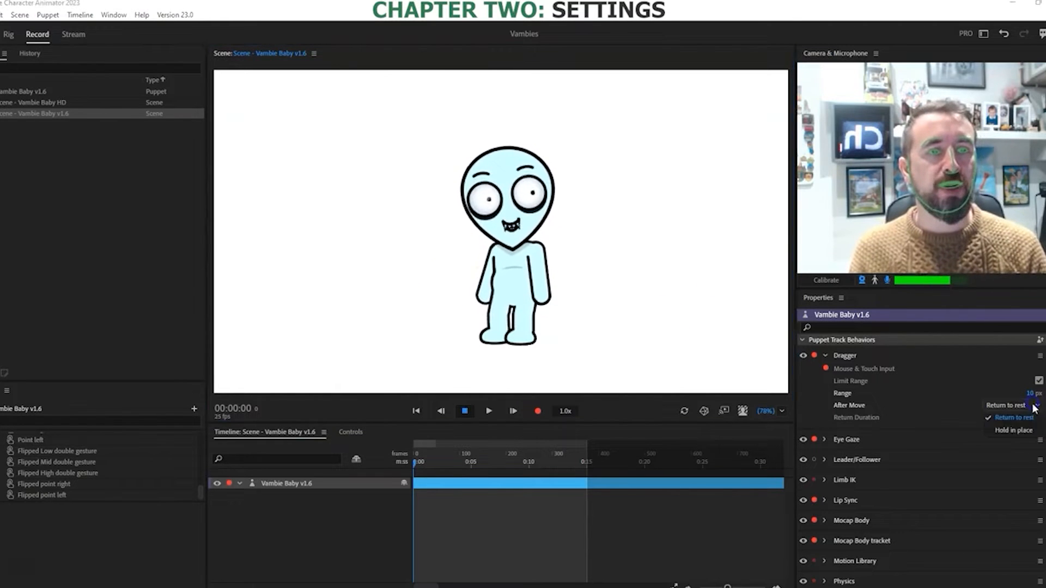
click(1021, 430)
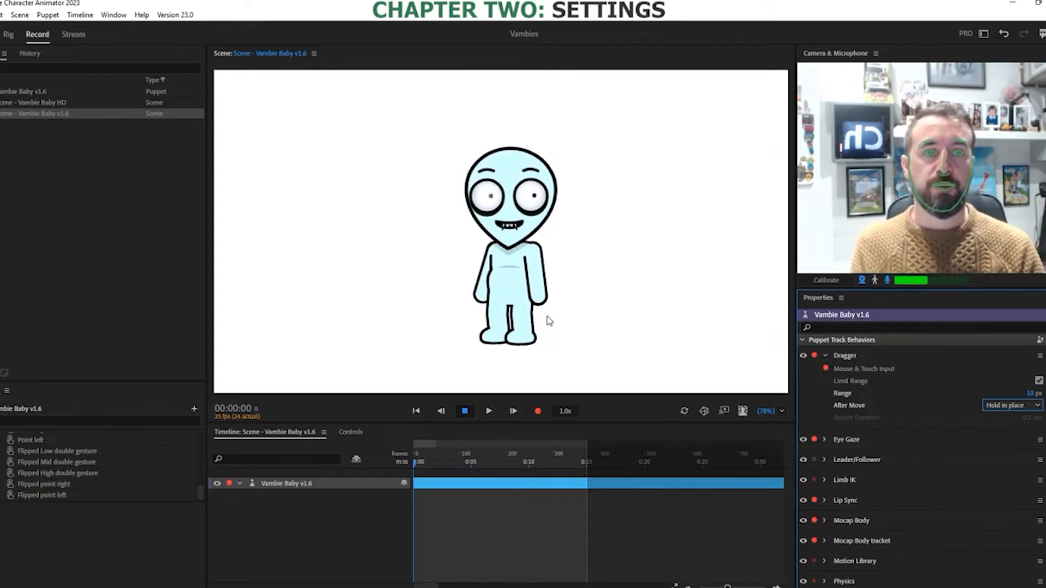
Step: Collapse the Dragger settings and change the Eye Gaze input from Camera Input to Keyboard Input
click(826, 355)
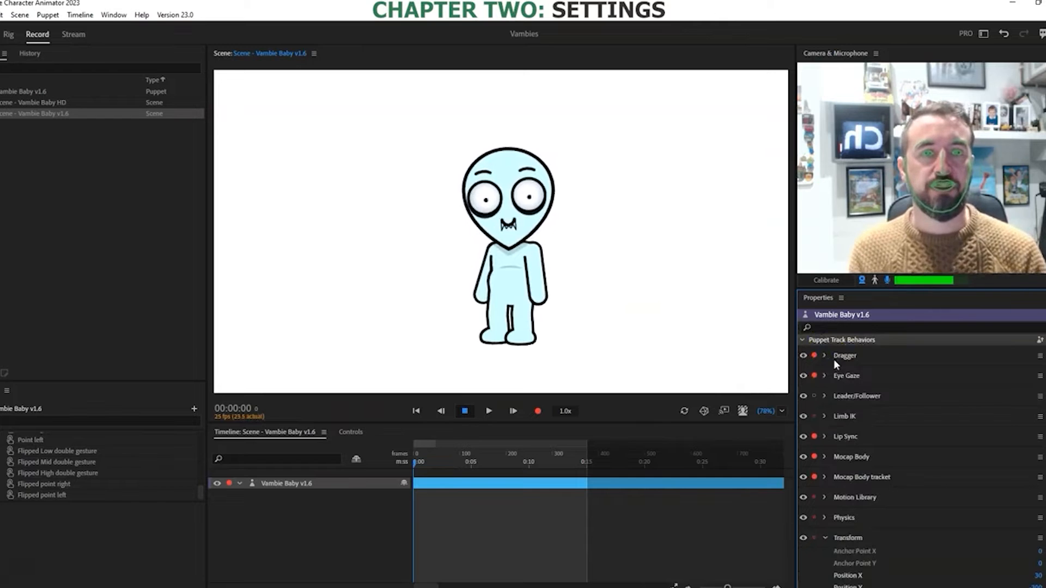
click(825, 376)
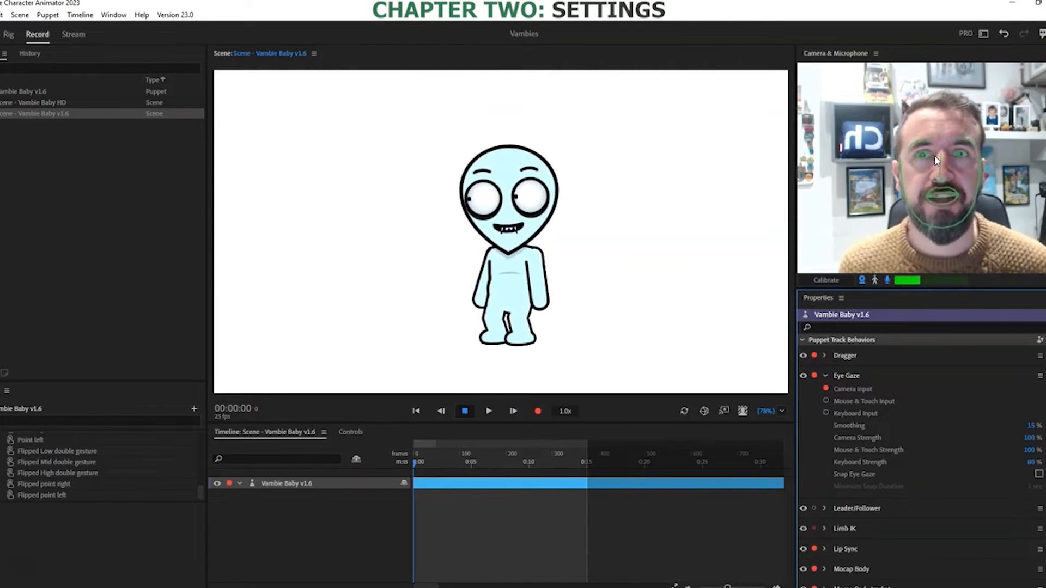
click(578, 207)
click(463, 201)
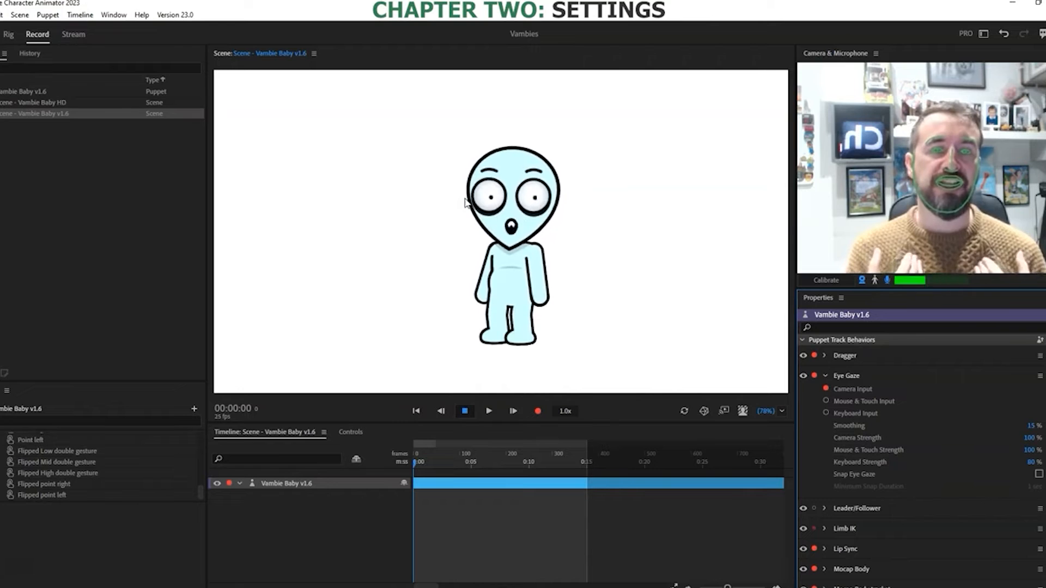
click(826, 413)
click(826, 388)
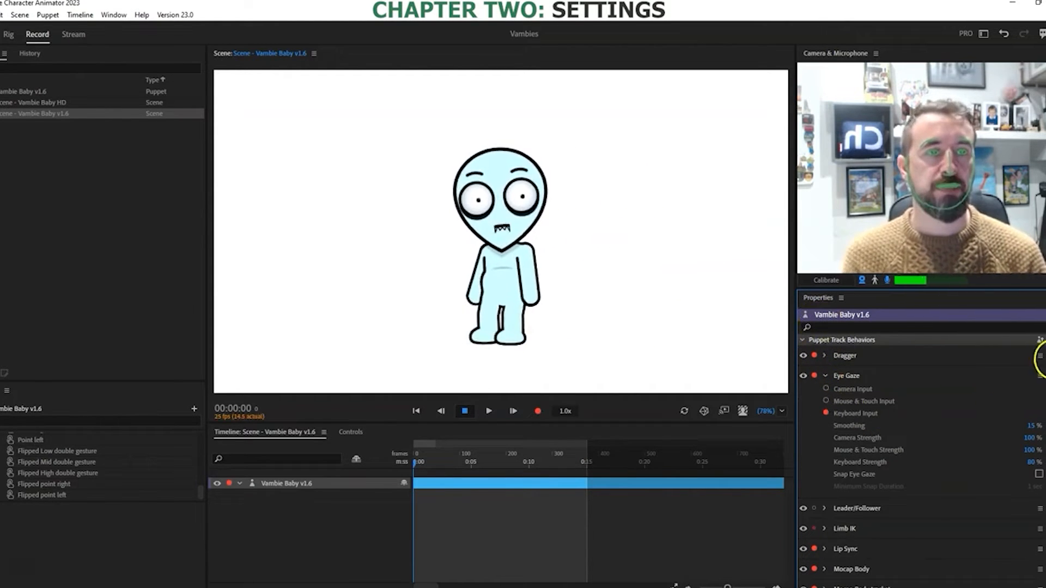
Step: Disarm the puppet's Walk behavior
scroll(841, 460, down, 10)
click(841, 458)
click(814, 457)
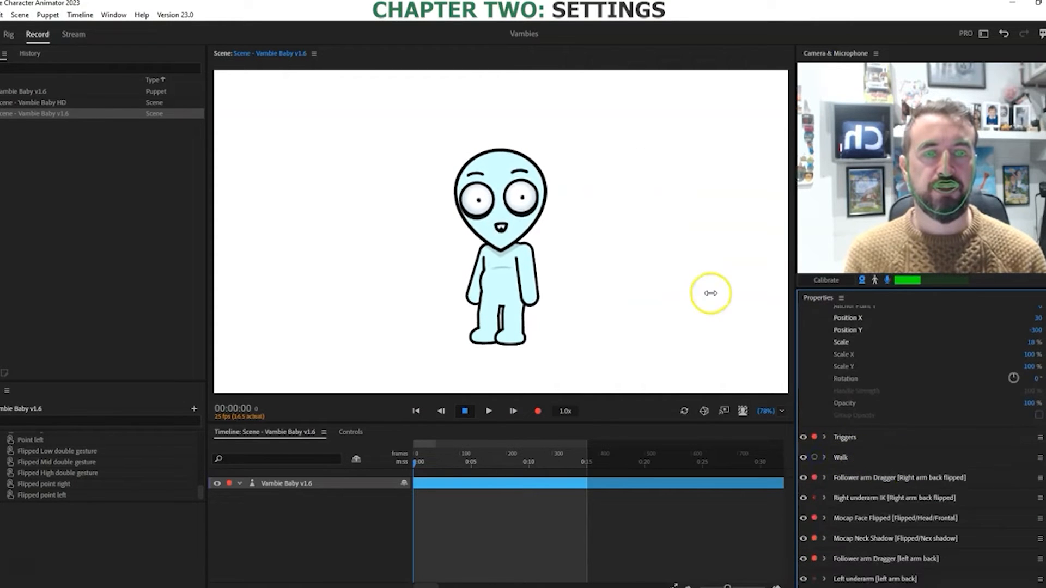
Step: Arm Mouse & Touch Input alongside Keyboard Input for Eye Gaze and test it by steering the pupils from side to side
scroll(921, 442, up, 10)
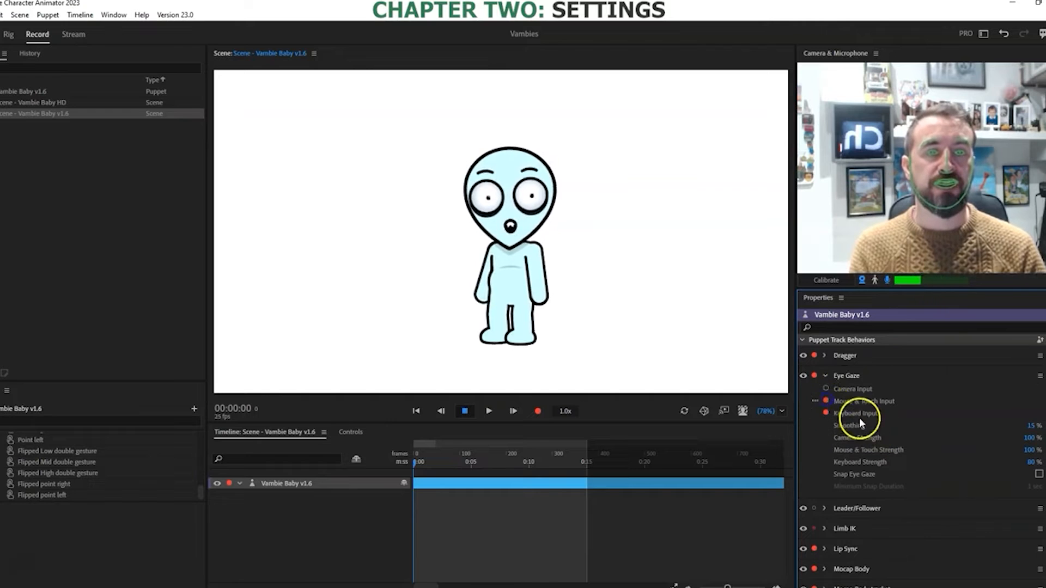
click(610, 202)
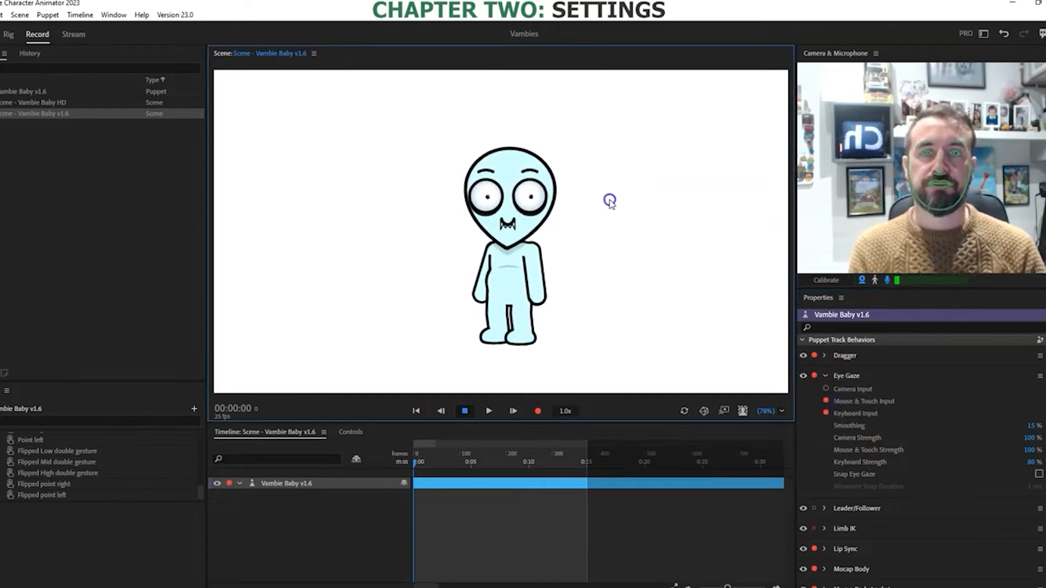
drag(487, 103, 678, 198)
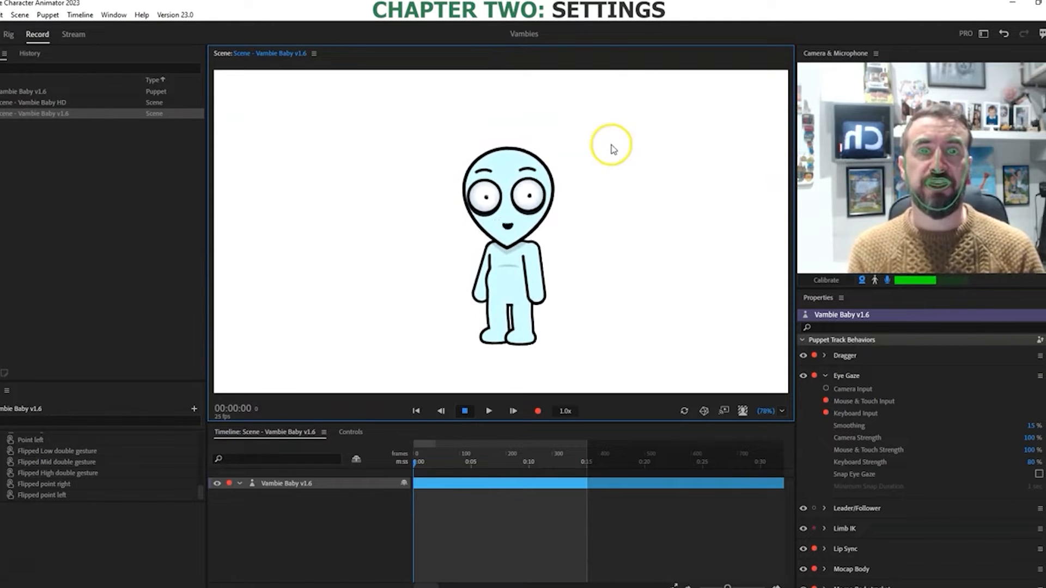
drag(612, 183, 678, 145)
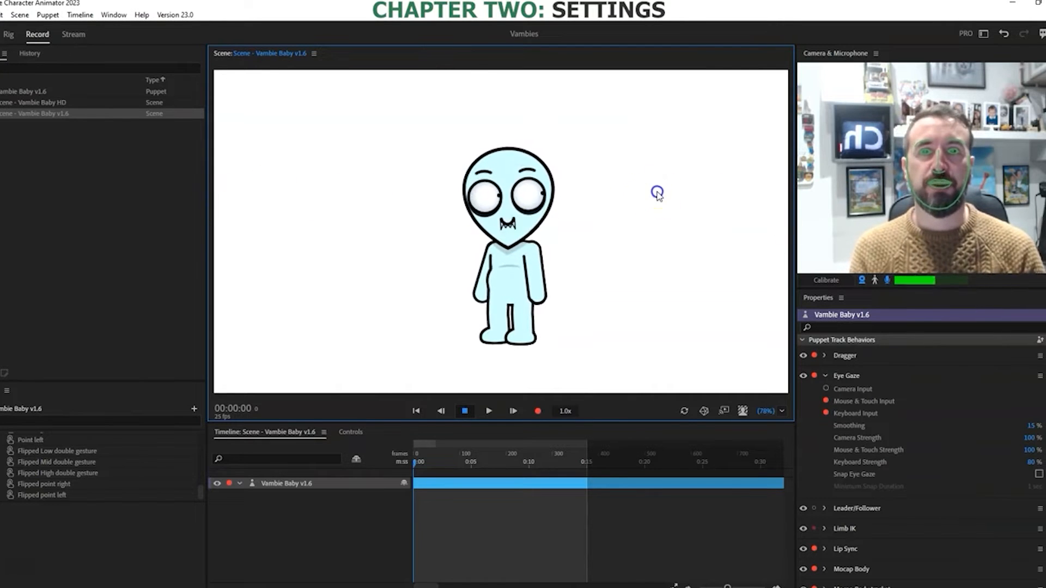
drag(421, 179, 687, 203)
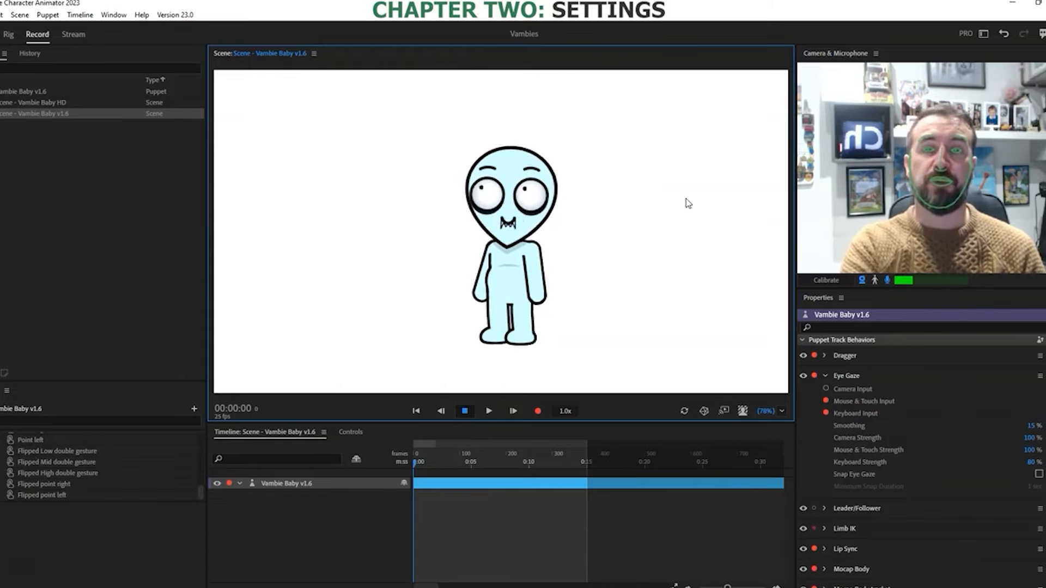
click(687, 195)
click(327, 207)
drag(327, 207, 711, 251)
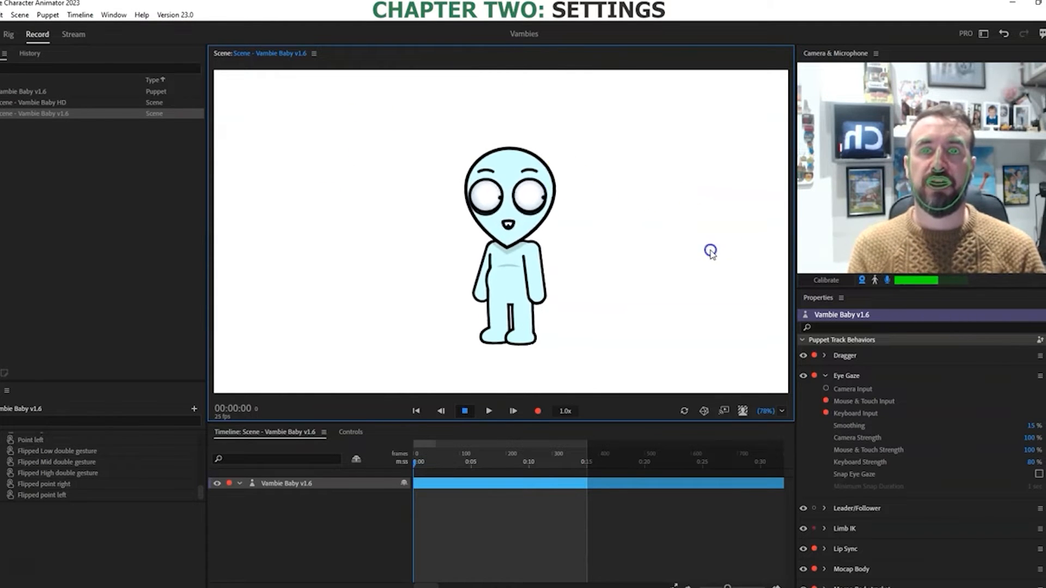
drag(511, 203, 392, 220)
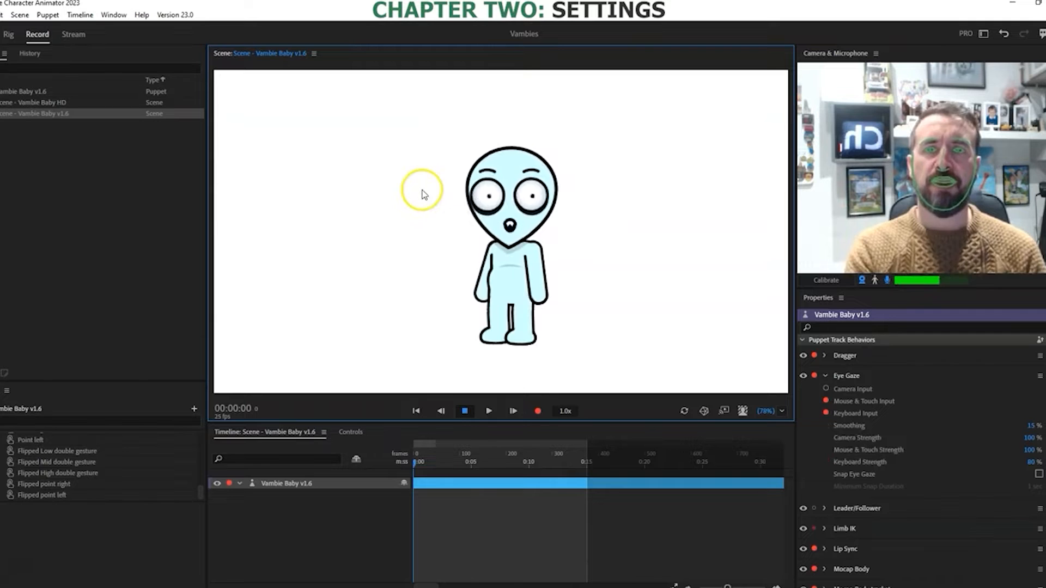
Step: Try Eye Gaze Smoothing at 100% and set it back to 15%
drag(1030, 428, 912, 283)
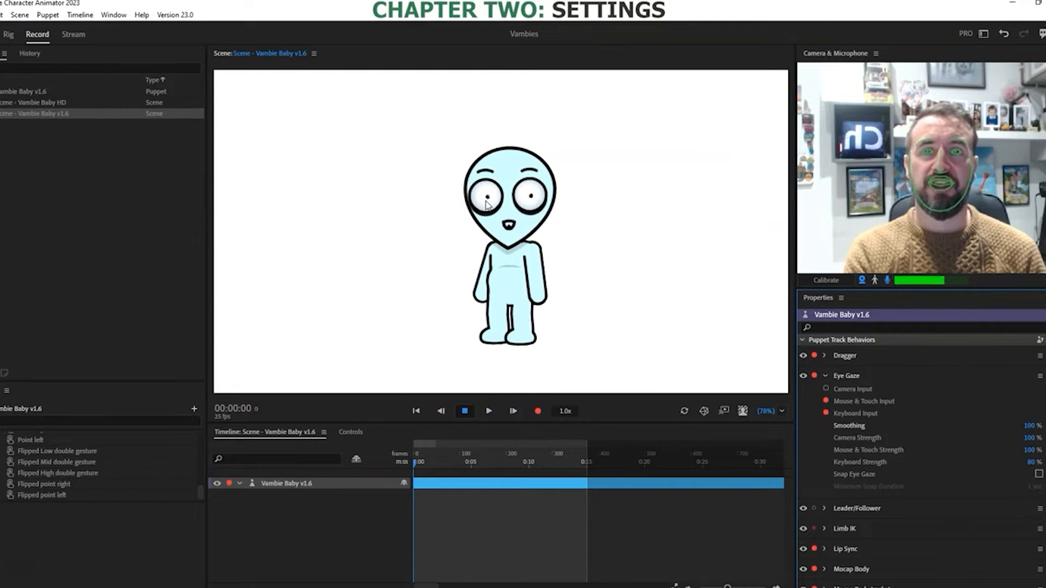
click(1031, 426)
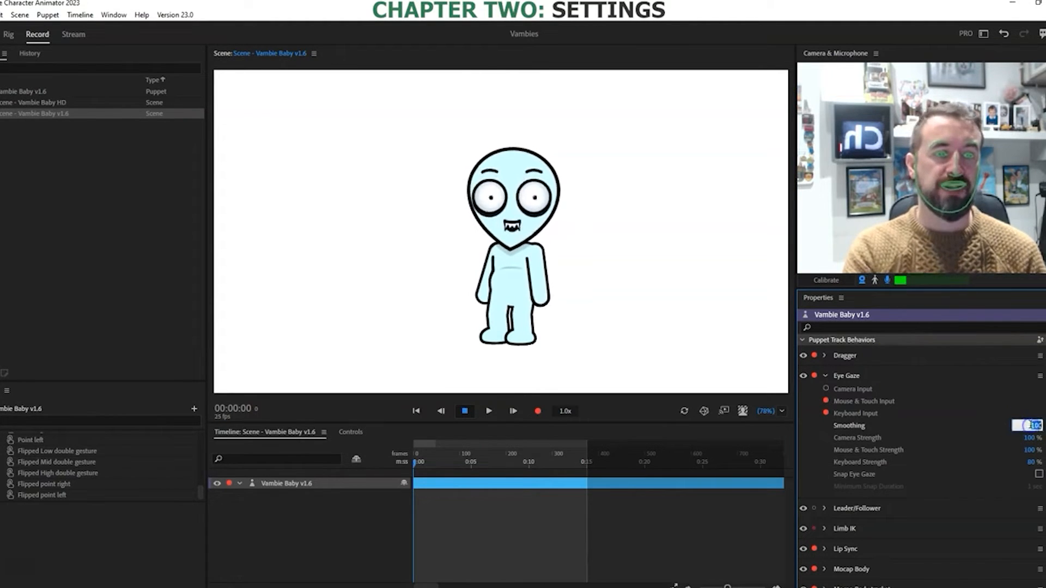
key(Return)
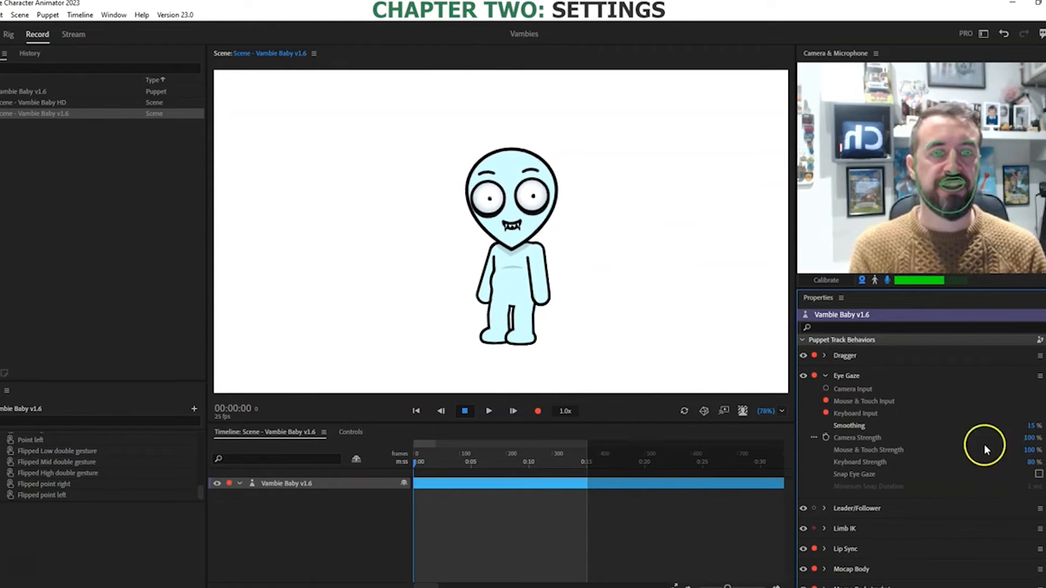
Step: Arm Eye Gaze Camera Input, try Camera Strength at 0%, and set it back to 100%
click(1031, 439)
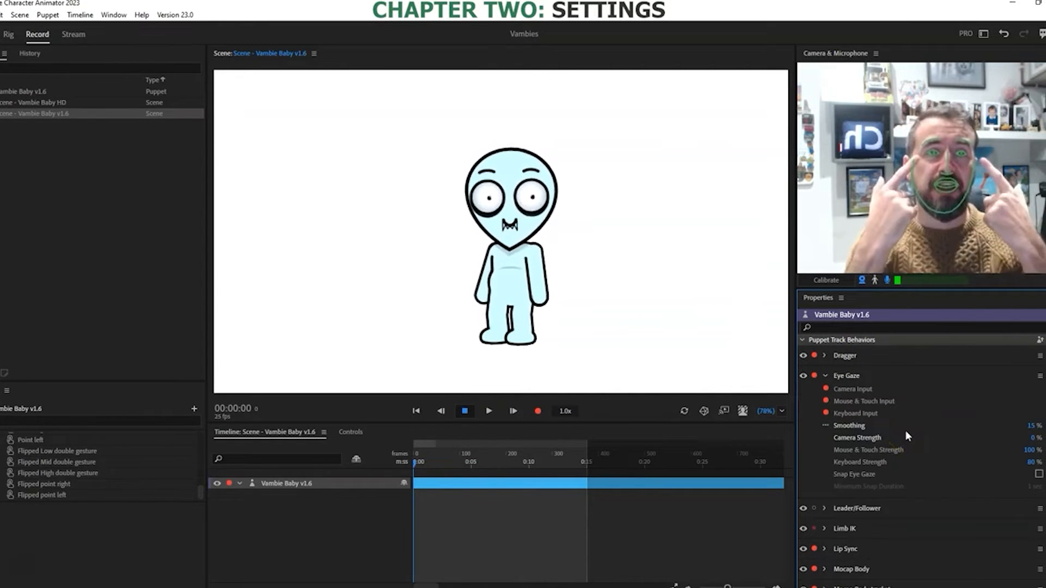
click(1032, 440)
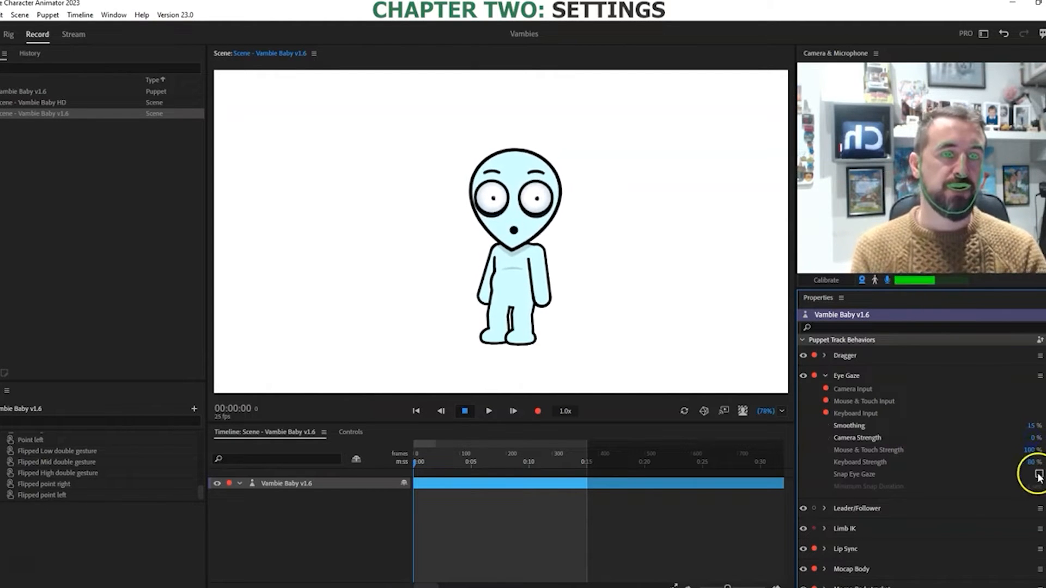
click(1032, 438)
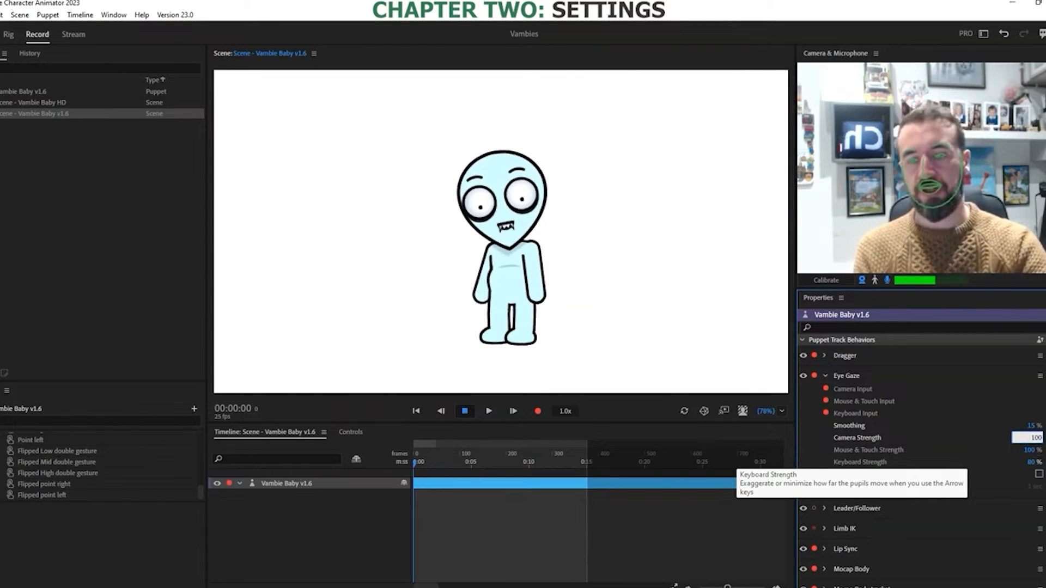
key(Return)
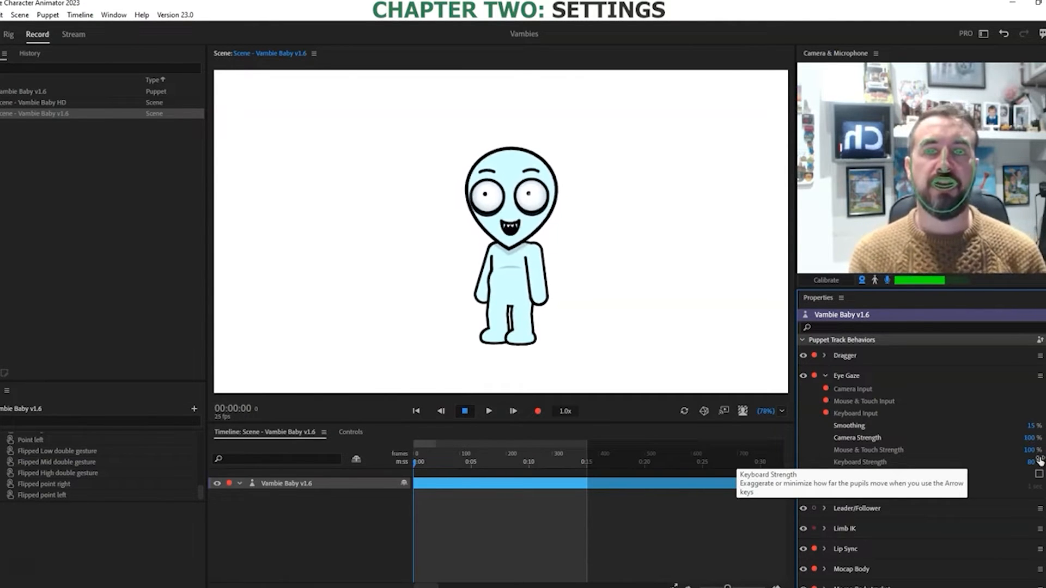
Step: Set the Eye Gaze Camera Strength to 75%
click(1027, 437)
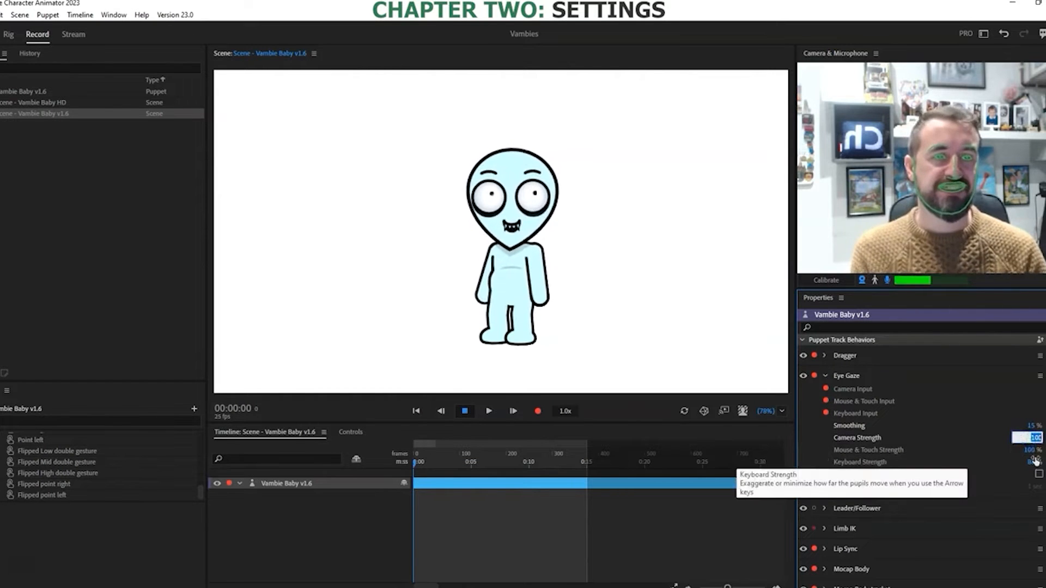
text(75)
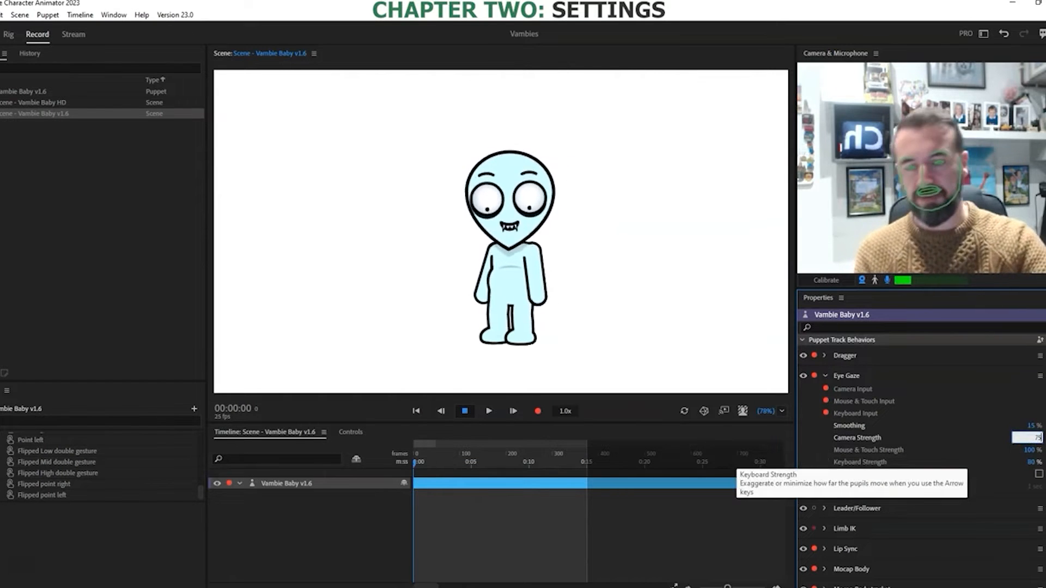
key(Return)
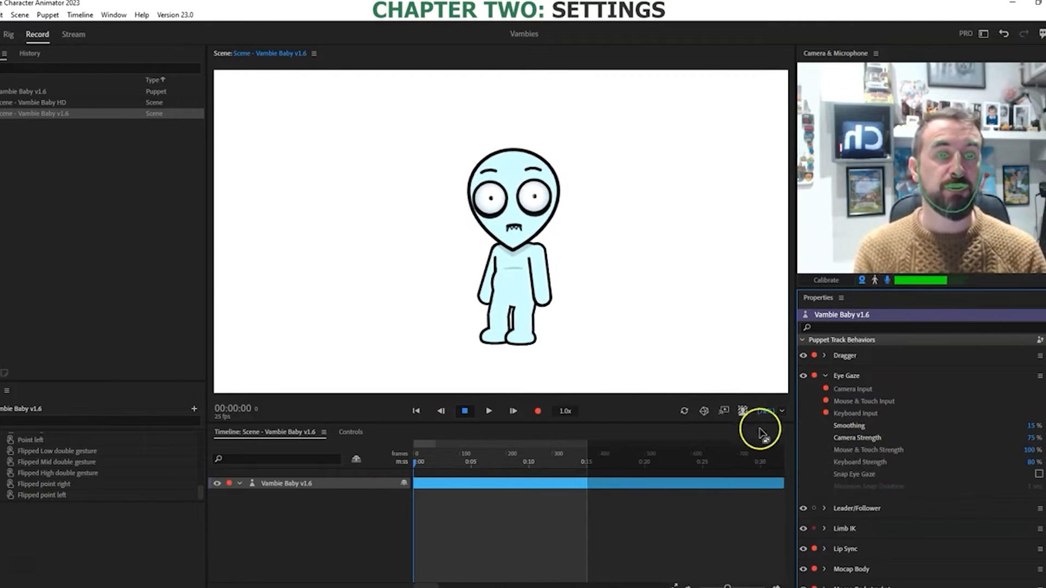
Step: Try Eye Gaze Mouse & Touch Strength at 20% and steer the pupils around the head in the scene
drag(594, 131, 512, 229)
click(1031, 450)
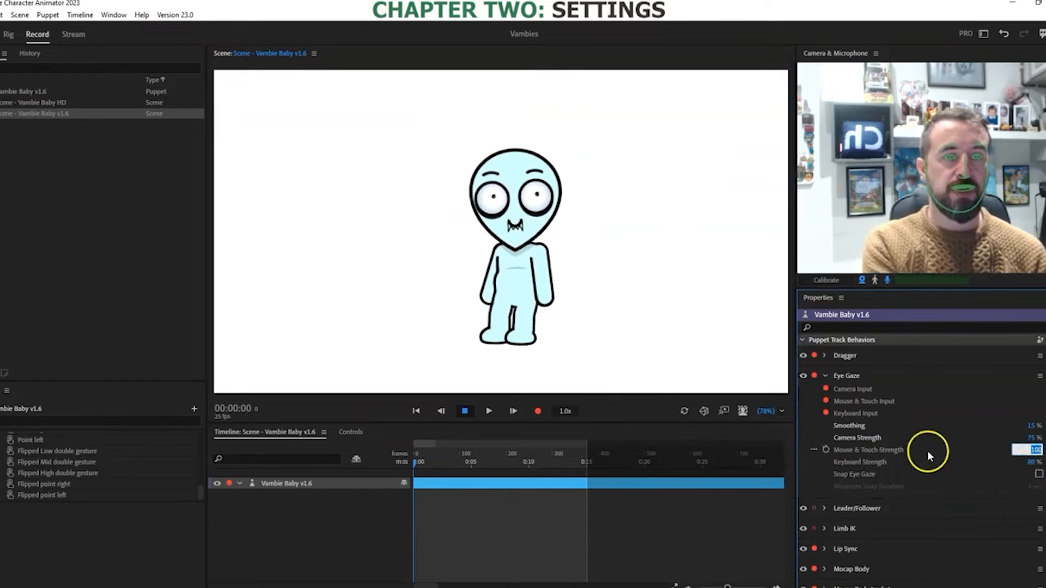
text(20)
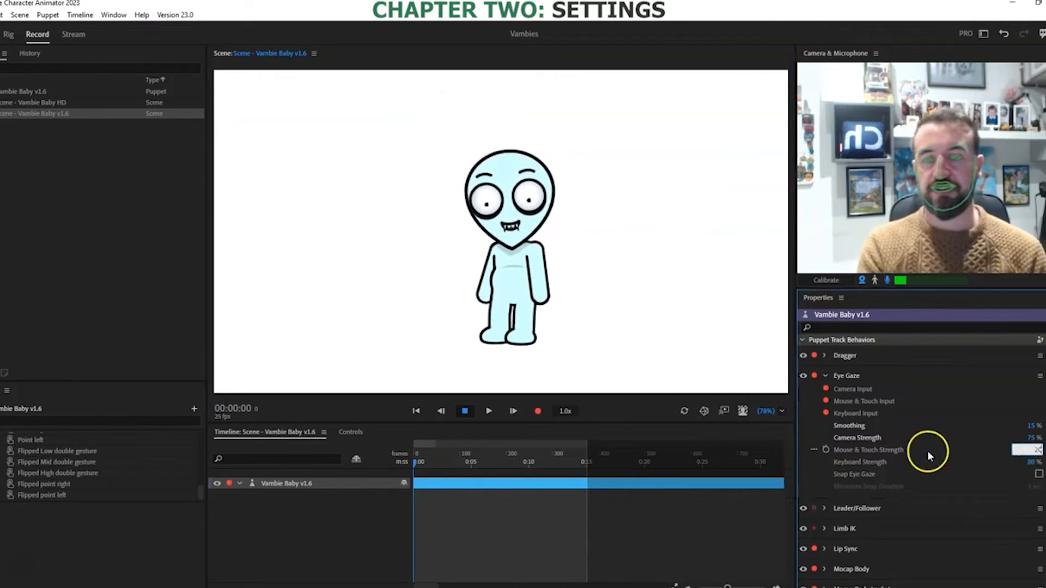
key(Return)
drag(653, 198, 541, 150)
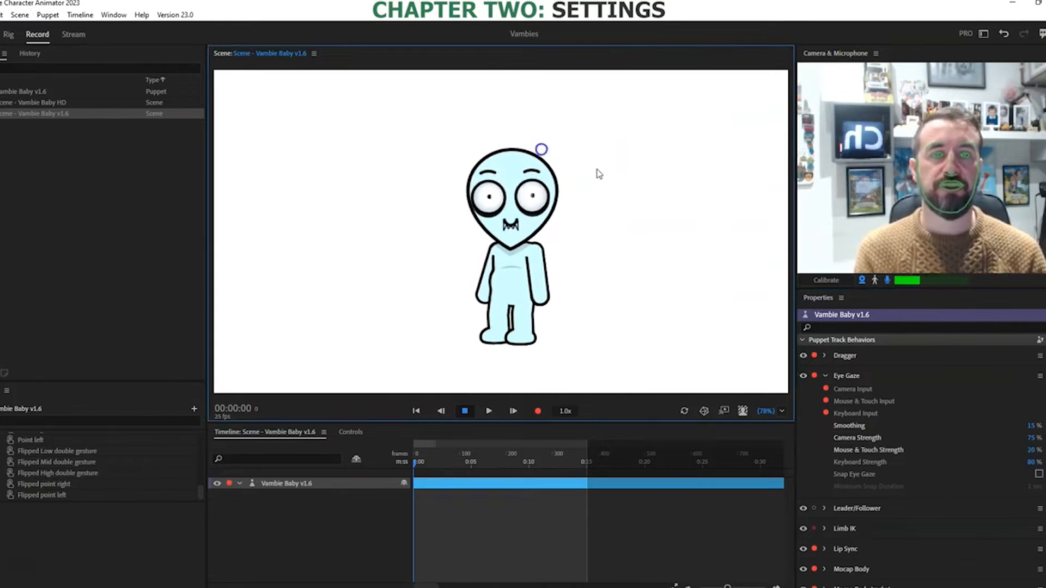
Step: Set the Eye Gaze Mouse & Touch Strength to 70% and test the pupils from several directions around the puppet
click(1033, 450)
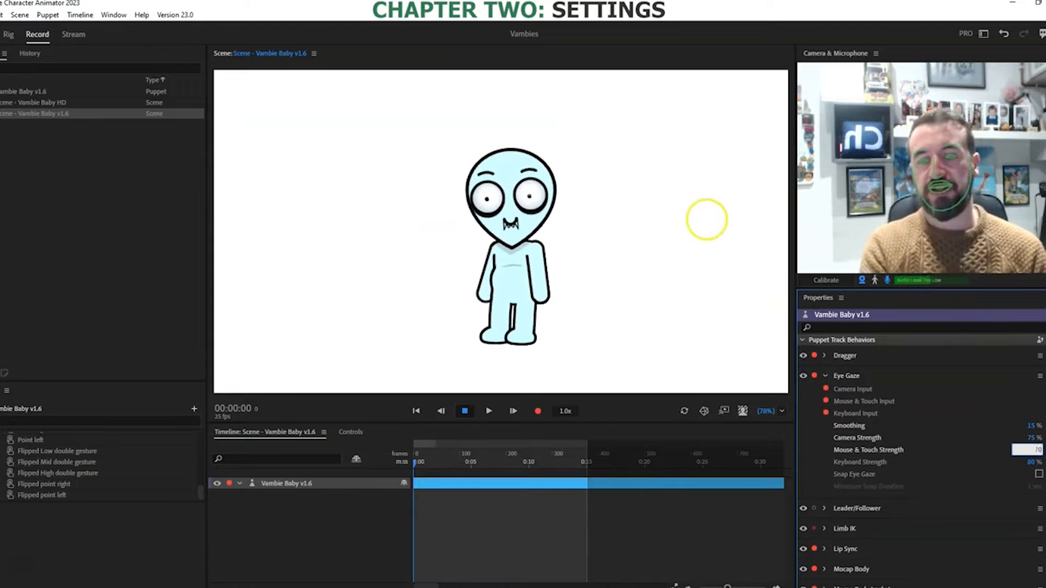
drag(641, 195, 642, 195)
click(351, 117)
click(720, 128)
click(330, 117)
click(483, 100)
click(311, 134)
click(302, 157)
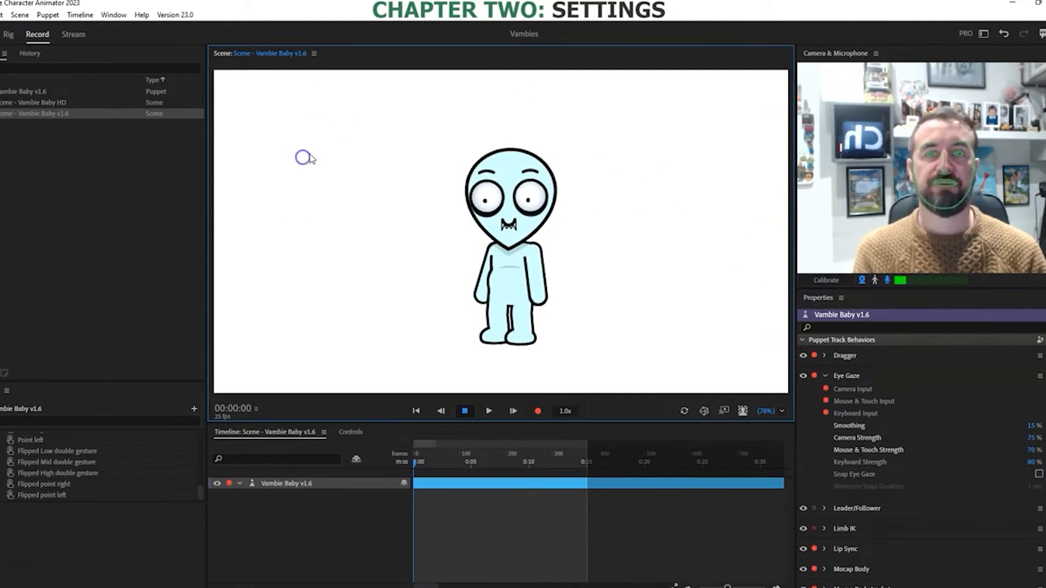
click(334, 168)
Step: Try the Snap Eye Gaze option on the puppet and turn it off again
click(1024, 500)
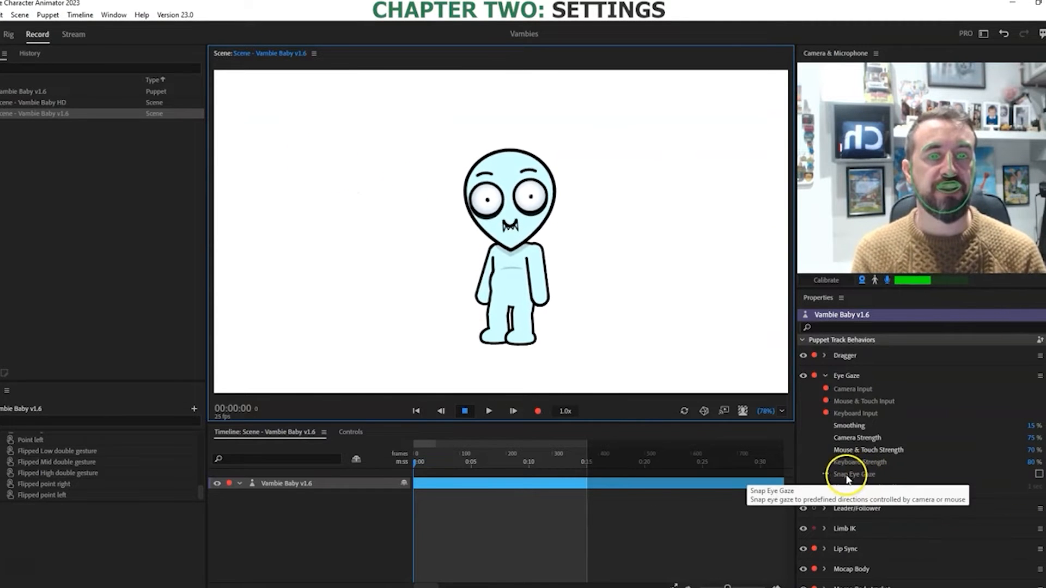
click(1039, 475)
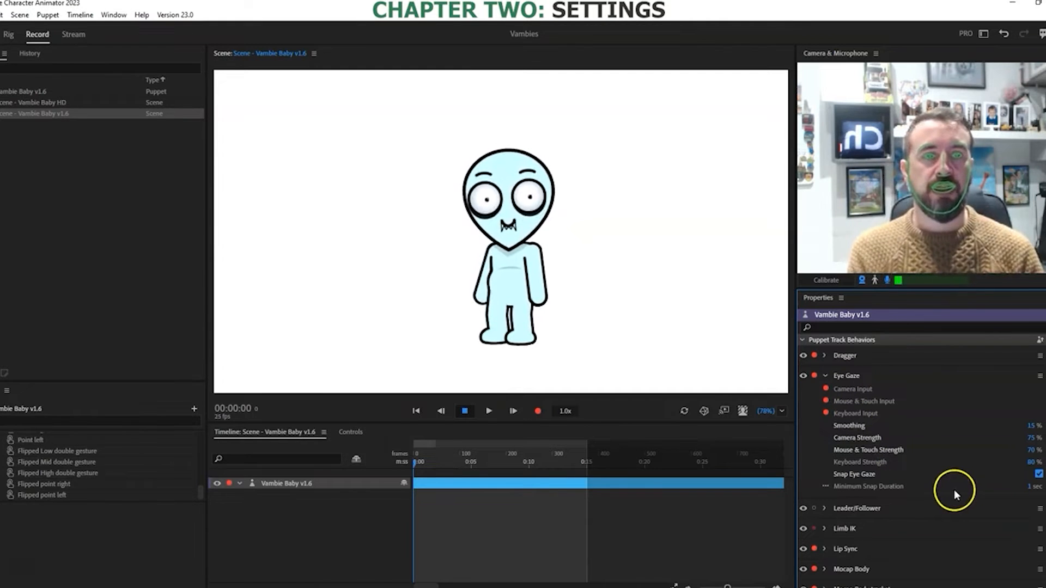
click(685, 412)
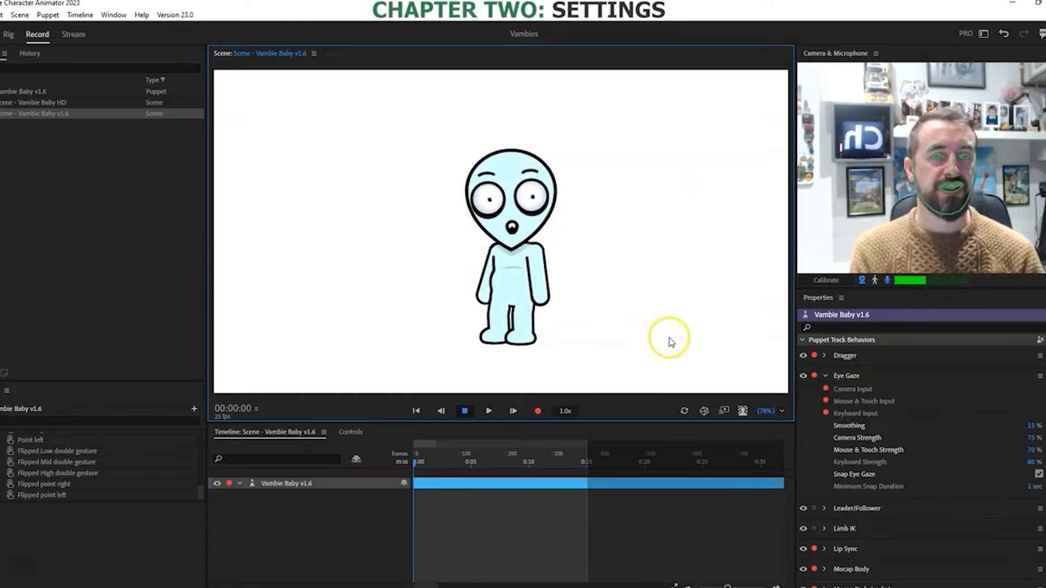
click(1038, 475)
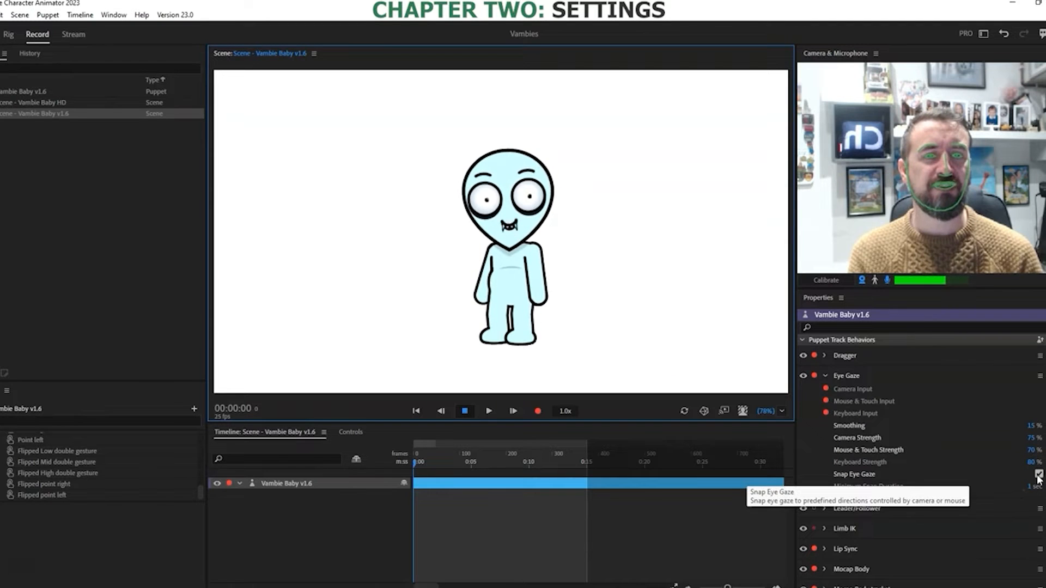
click(1039, 475)
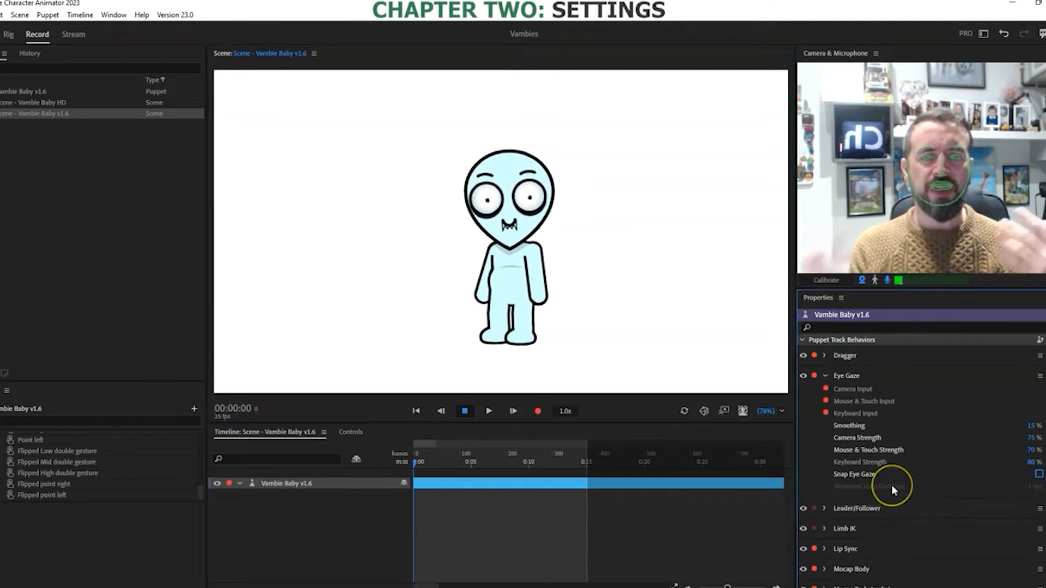
Step: Disarm the Camera, Mouse & Touch and Keyboard inputs of Eye Gaze
click(826, 388)
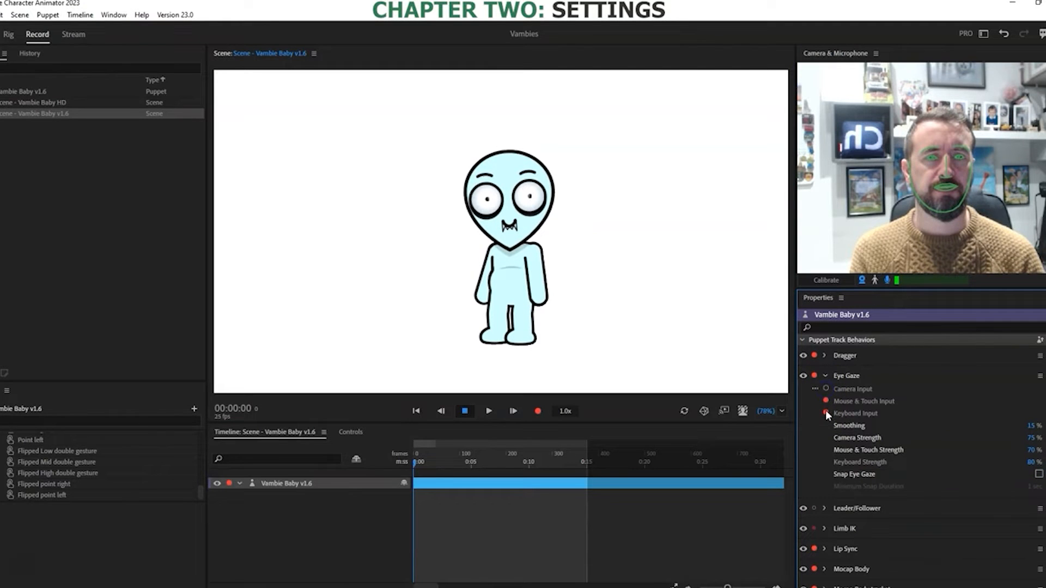
click(826, 401)
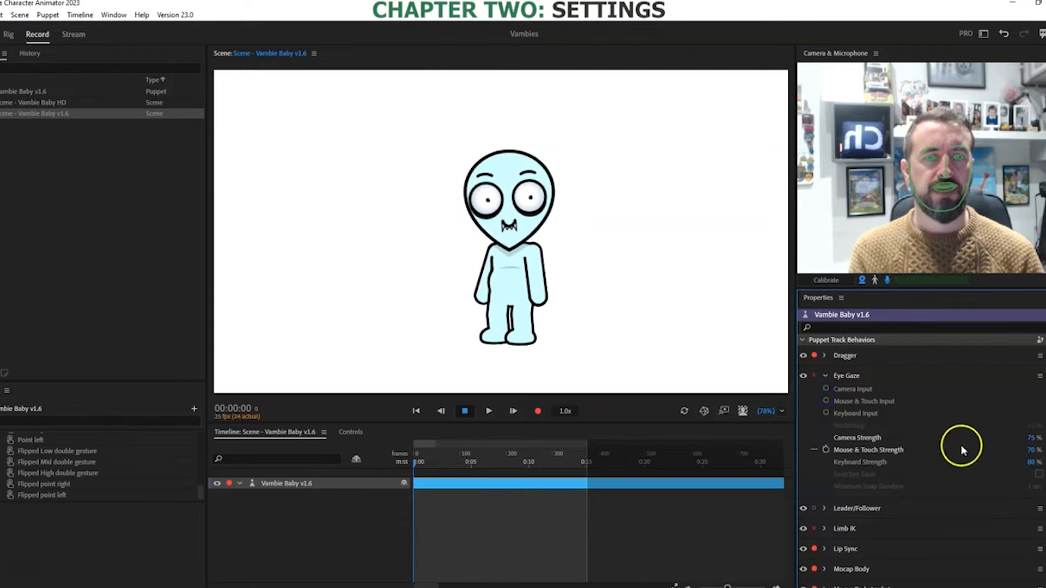
Step: Expand the Limb IK settings and test the arm bending by pulling both of the puppet's hands in the scene
scroll(908, 508, down, 2)
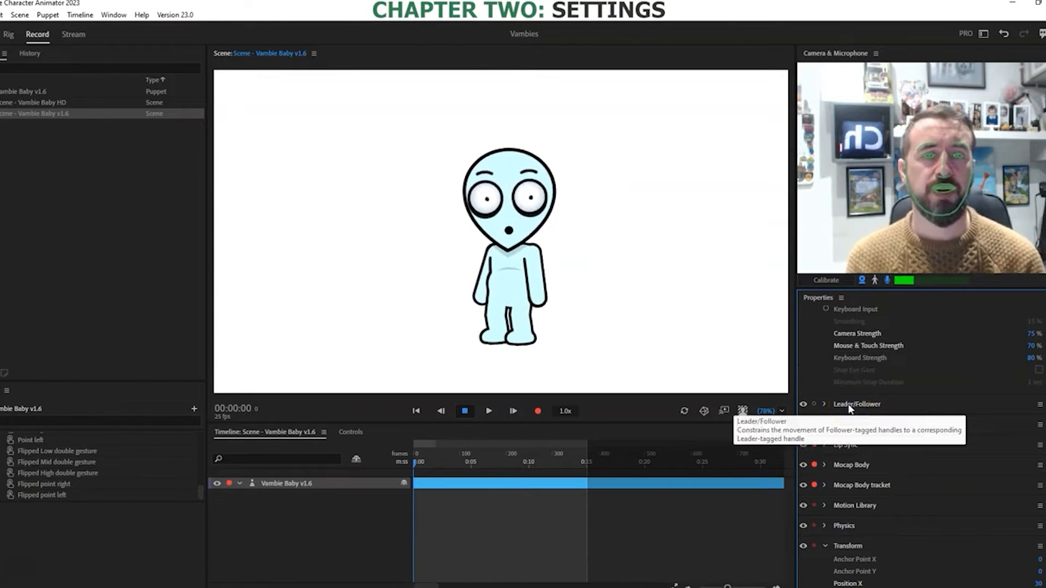
click(1008, 441)
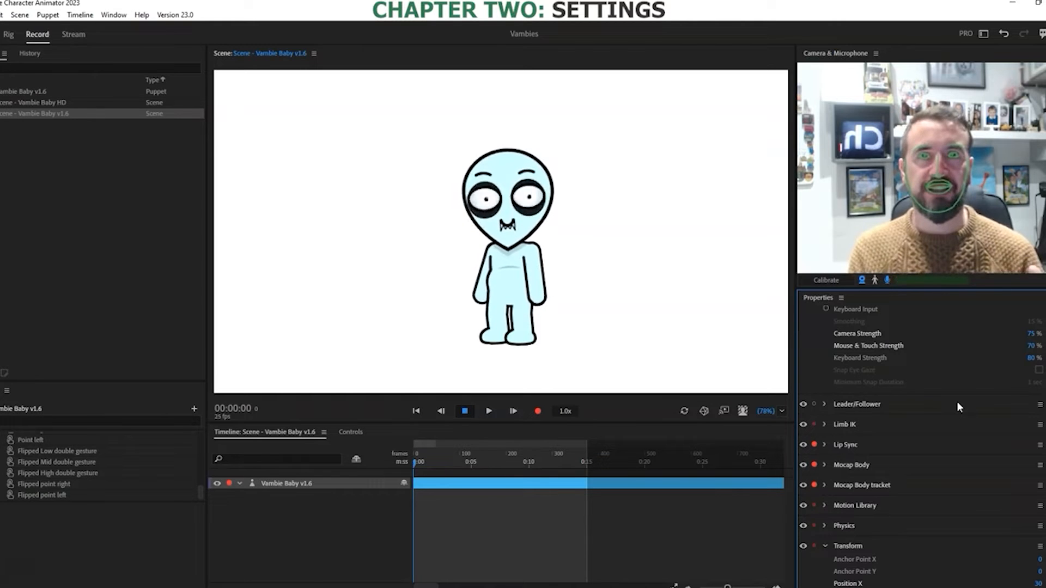
click(825, 425)
scroll(914, 454, down, 2)
scroll(913, 453, down, 1)
scroll(904, 457, up, 1)
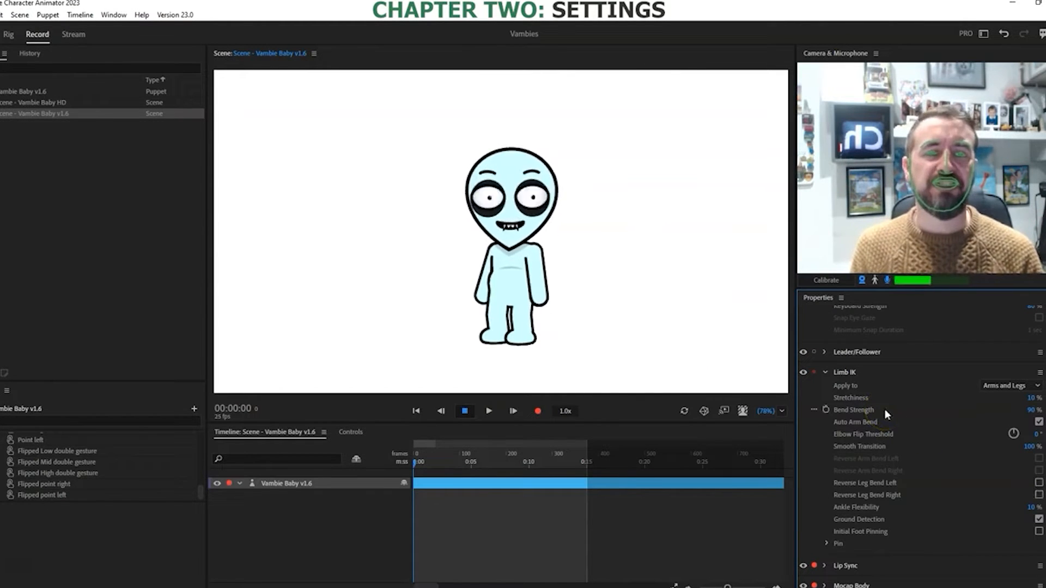
drag(548, 305, 567, 252)
drag(546, 290, 481, 287)
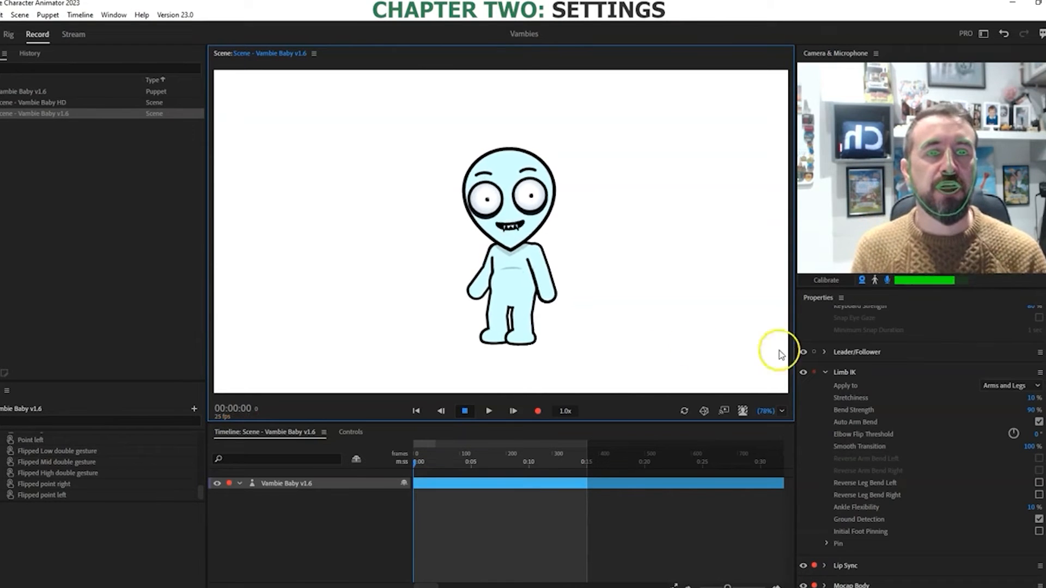
Step: Collapse the Limb IK settings and check the Lip Sync settings before collapsing them too
click(826, 372)
click(826, 372)
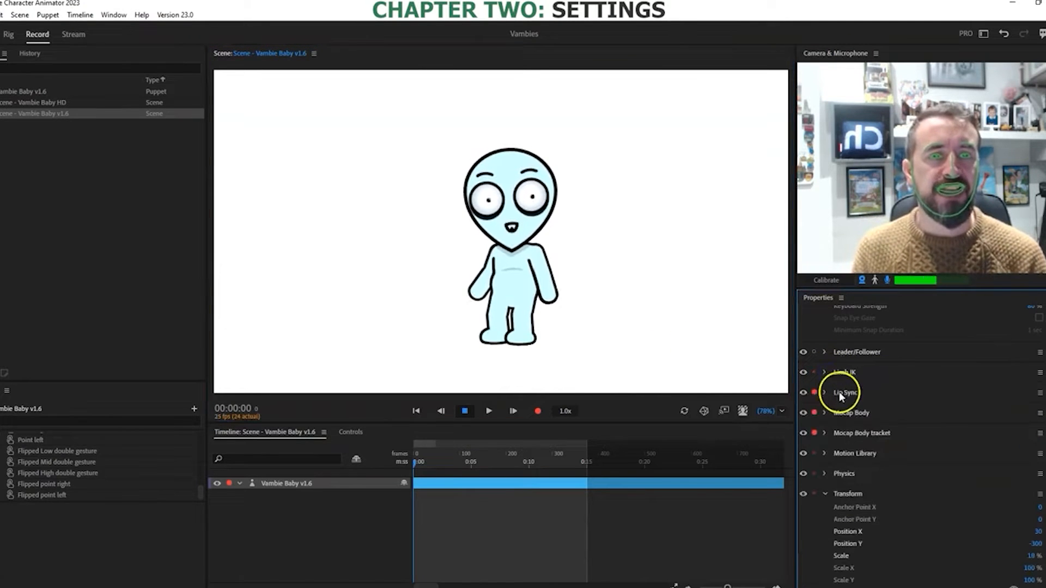
click(824, 392)
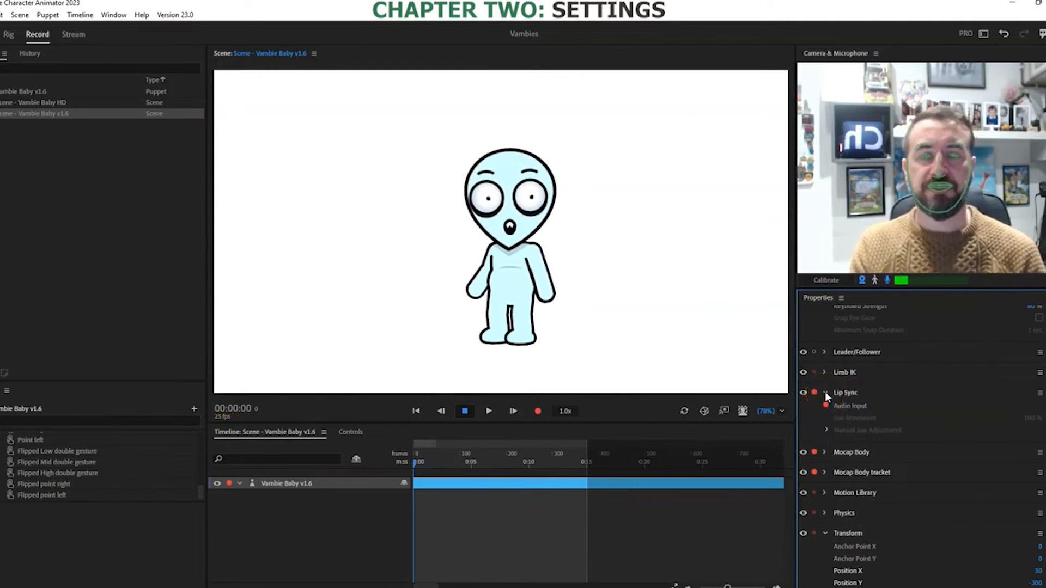
click(825, 393)
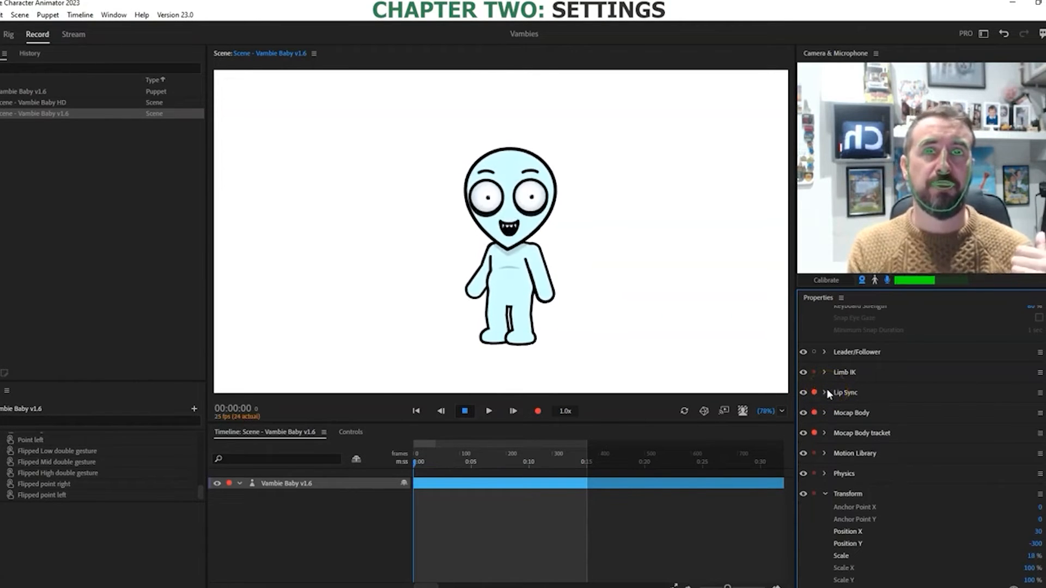
Step: Expand the Mocap Body behavior and examine its smoothing and its head, eyelid, mouth and parallax strength settings
click(830, 415)
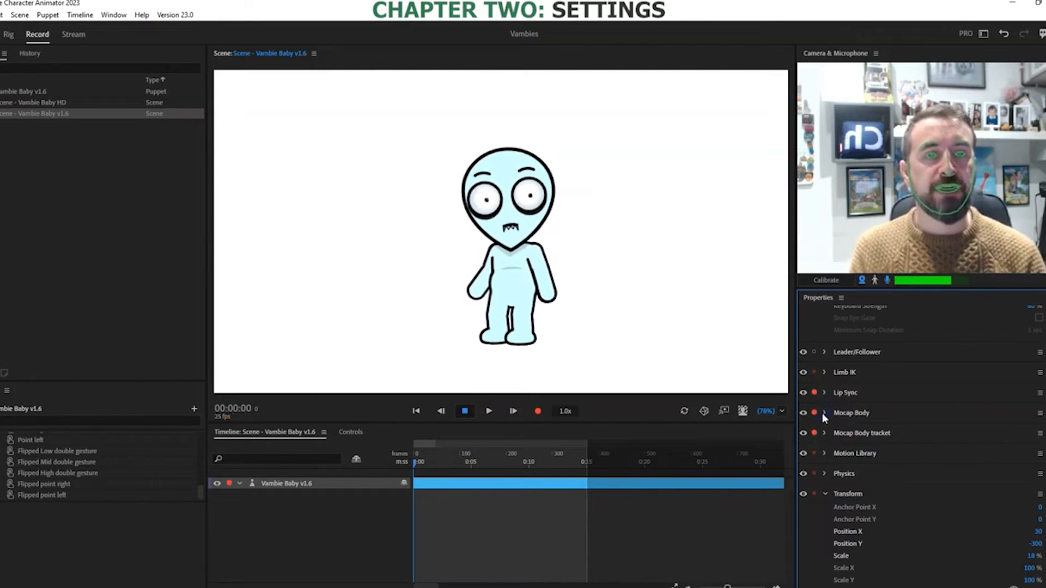
click(826, 413)
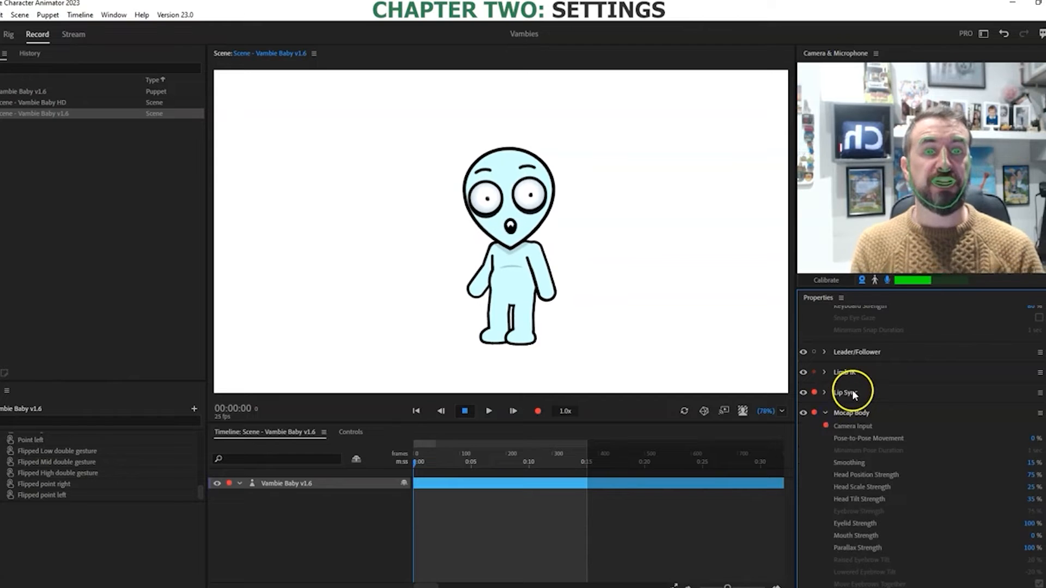
scroll(995, 497, down, 2)
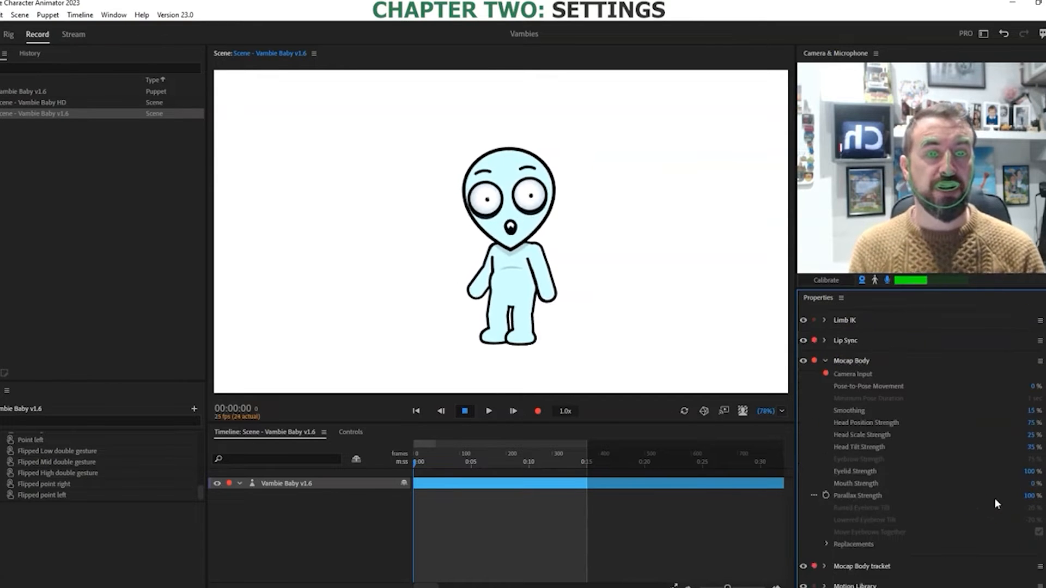
click(826, 361)
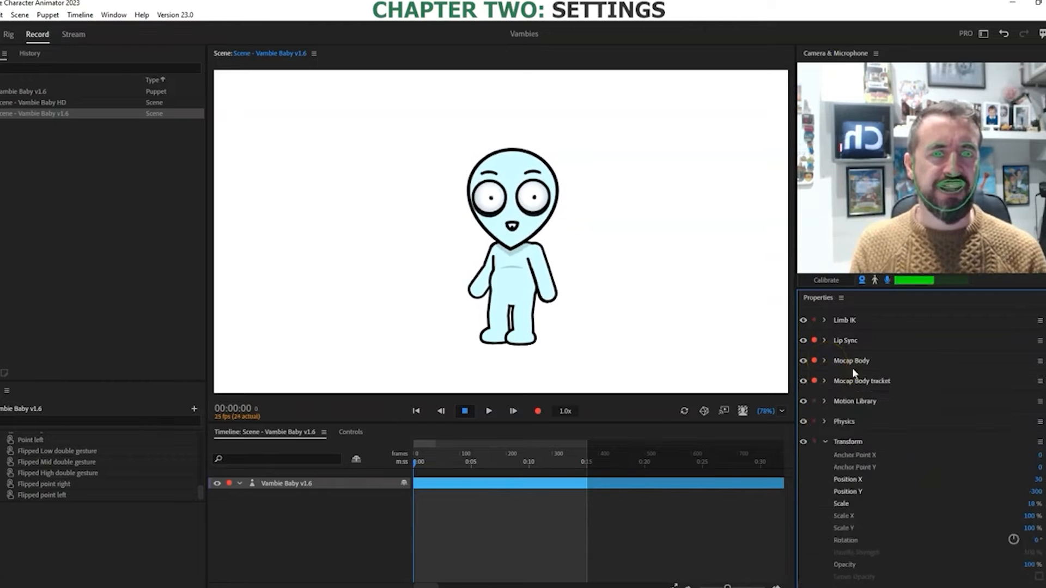
scroll(905, 409, up, 5)
scroll(901, 419, down, 3)
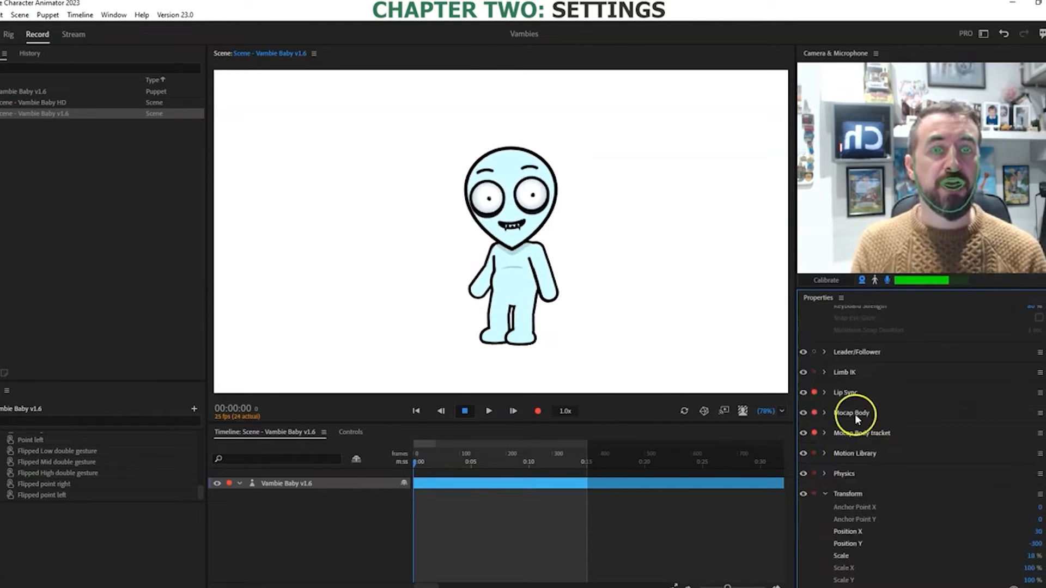
click(826, 413)
click(825, 413)
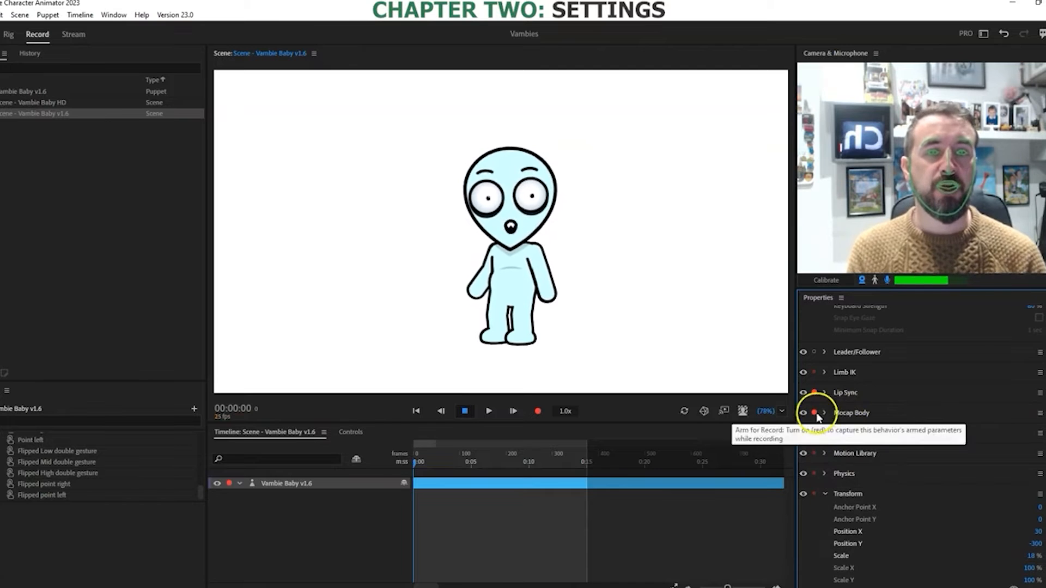
click(826, 413)
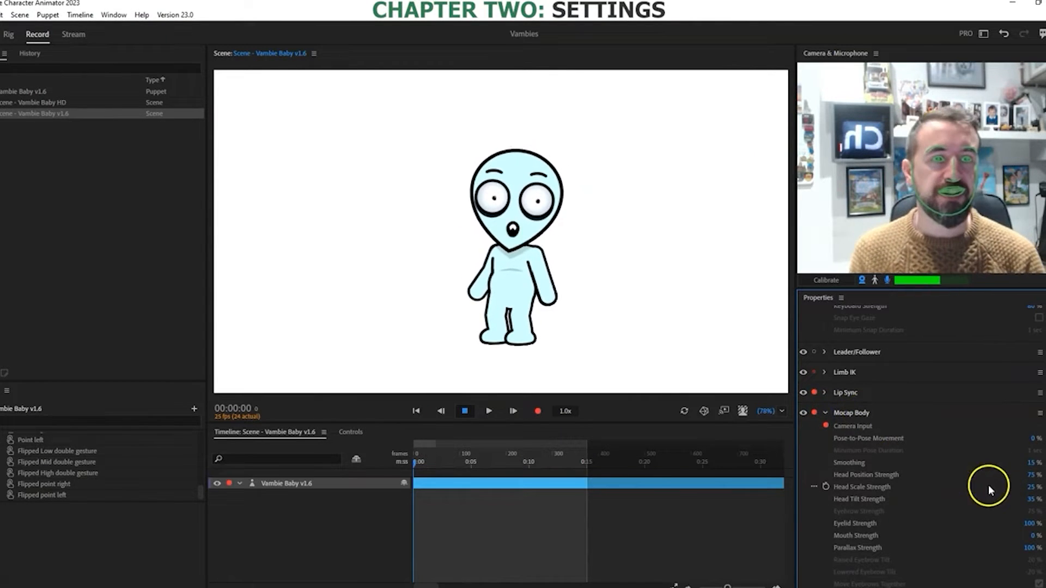
scroll(999, 489, down, 2)
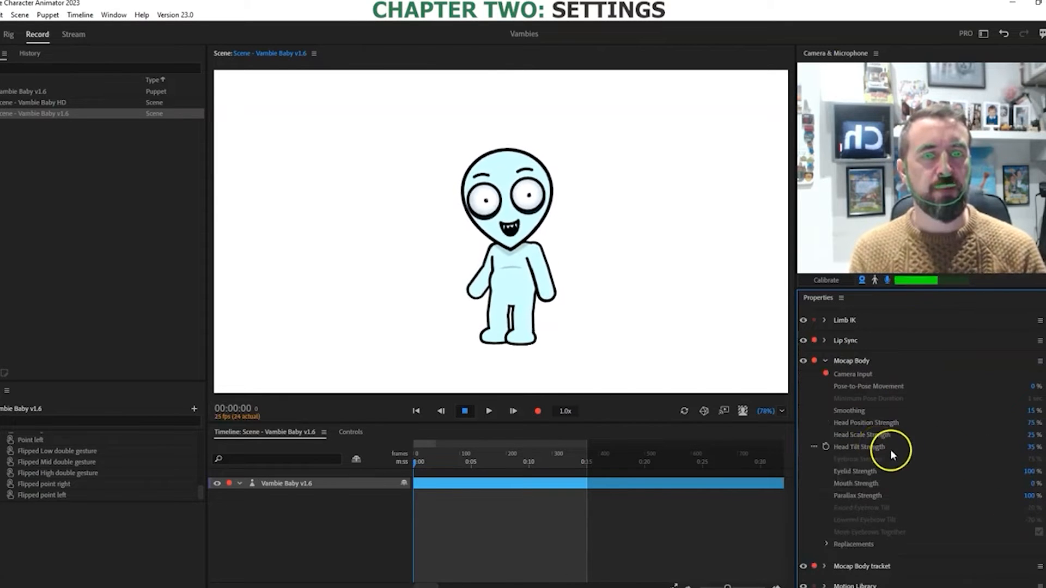
mouse_move(865, 453)
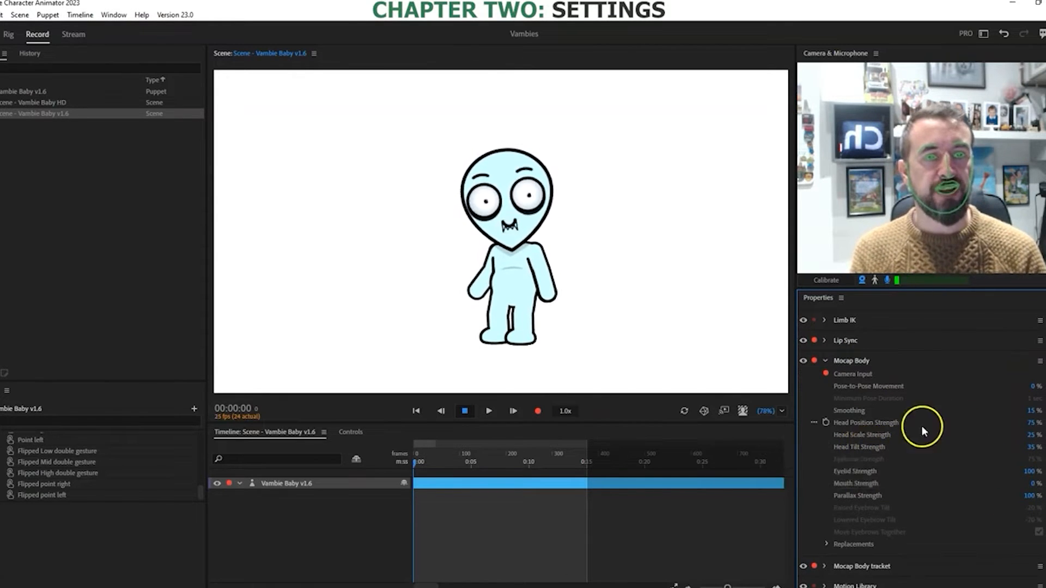
Step: Test the puppet's head tilting with Mocap Body's Head Tilt Strength lowered to 0 %, and set it back to 35 %
mouse_move(885, 426)
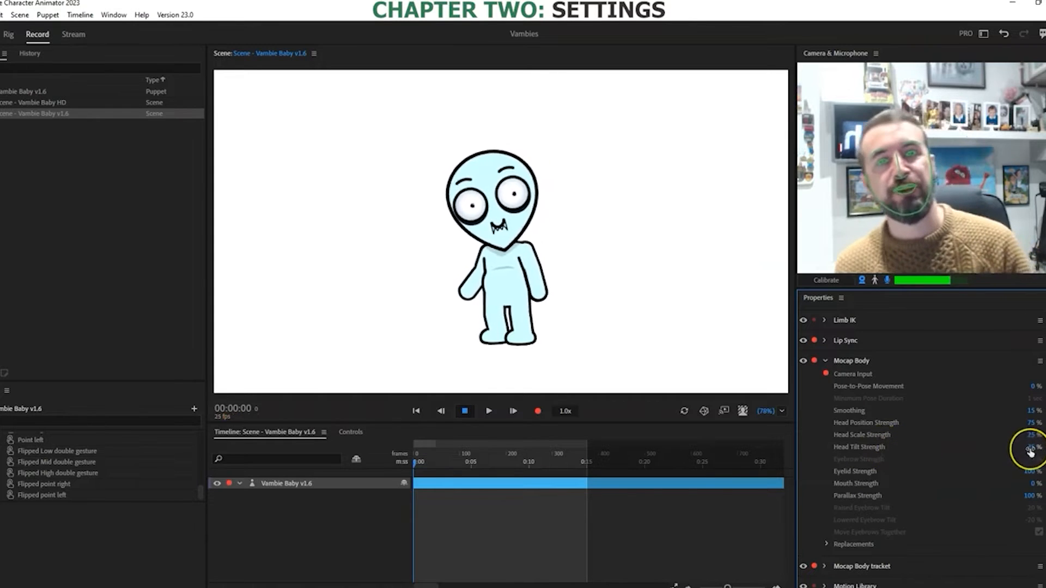
mouse_move(1030, 448)
mouse_down()
mouse_move(1043, 447)
mouse_move(989, 443)
mouse_move(1013, 442)
mouse_up()
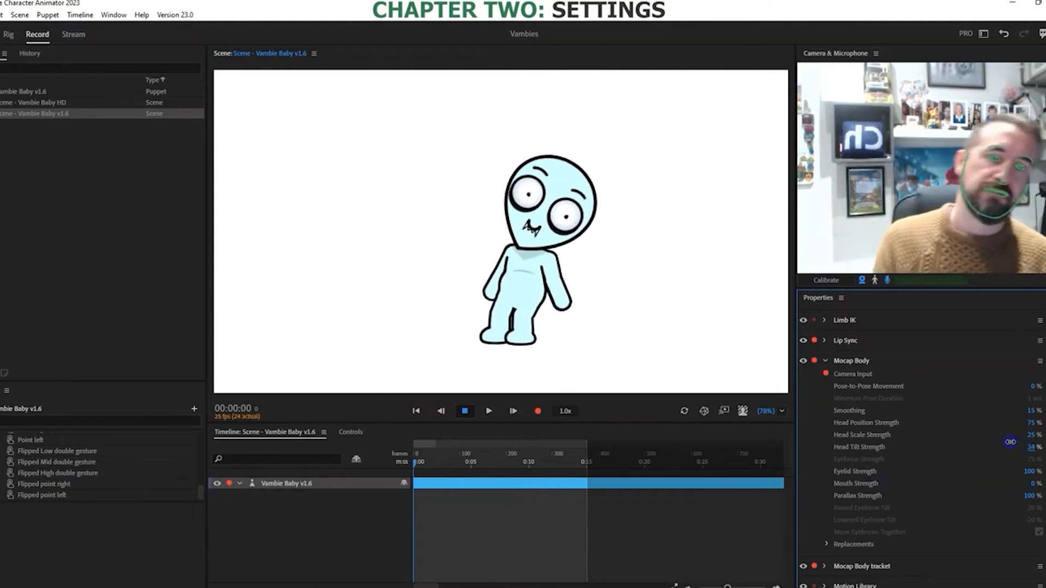
drag(736, 293, 985, 446)
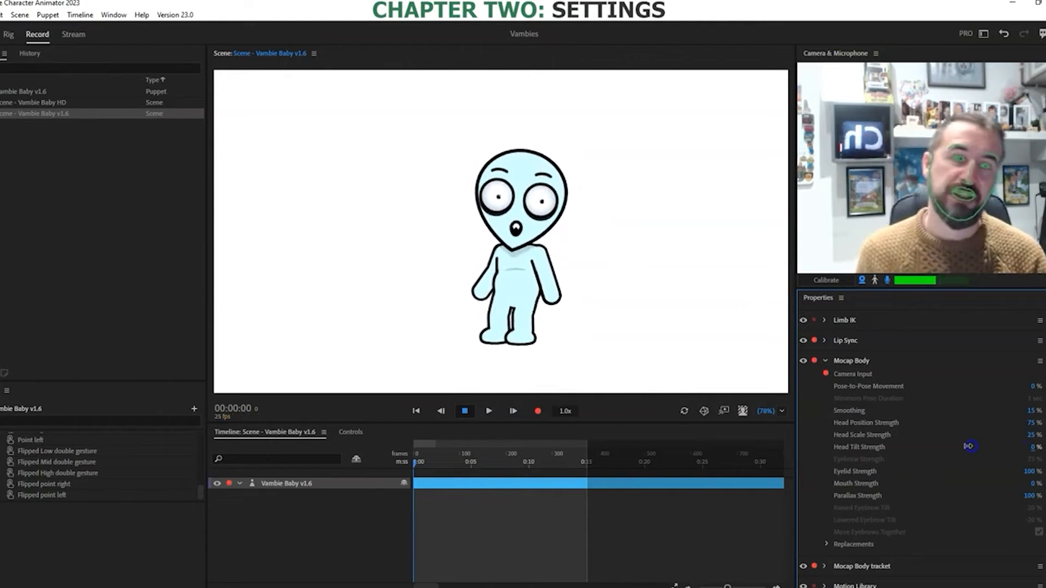
click(1031, 447)
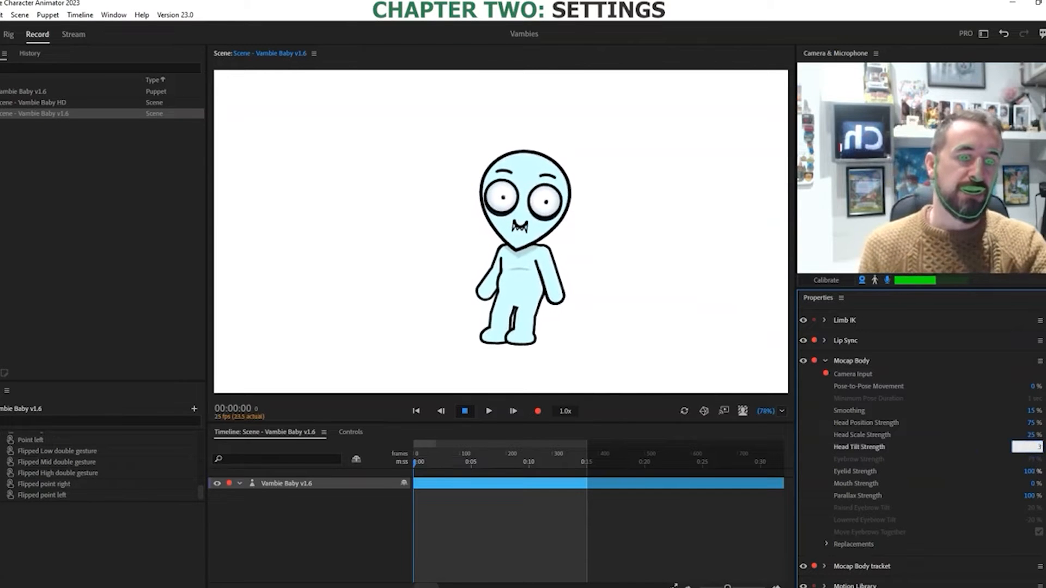
text(35)
key(Return)
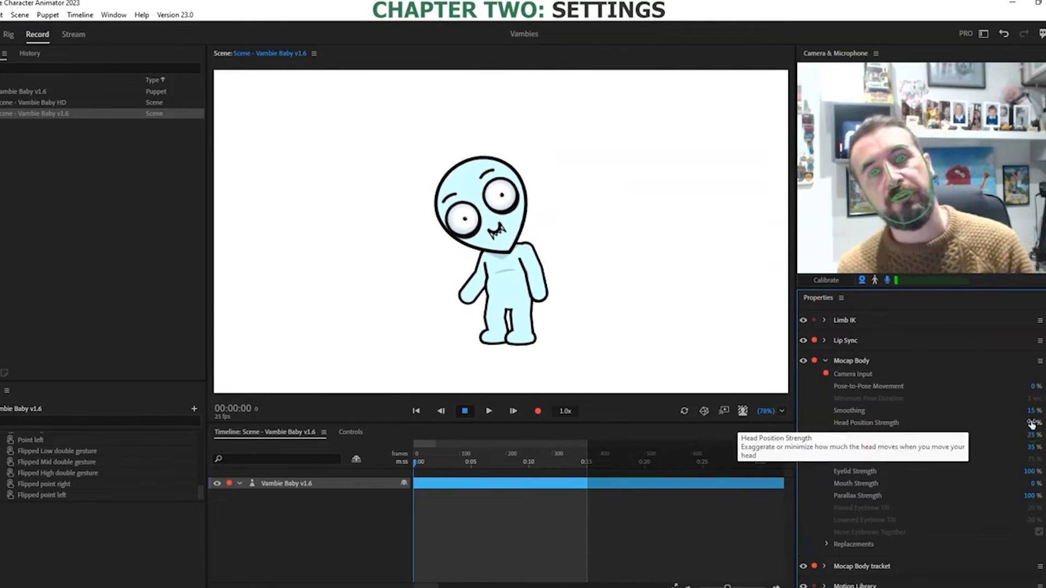
Step: Test the puppet's head movement with Head Position Strength lowered to 0 %, and restore it to 75 %
drag(1031, 423, 984, 420)
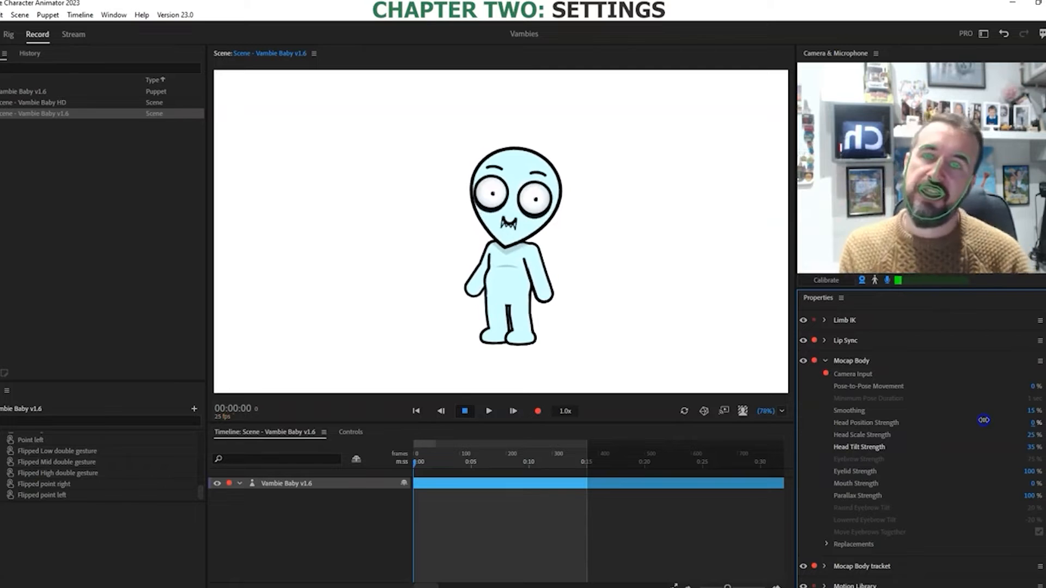
drag(983, 420, 1039, 421)
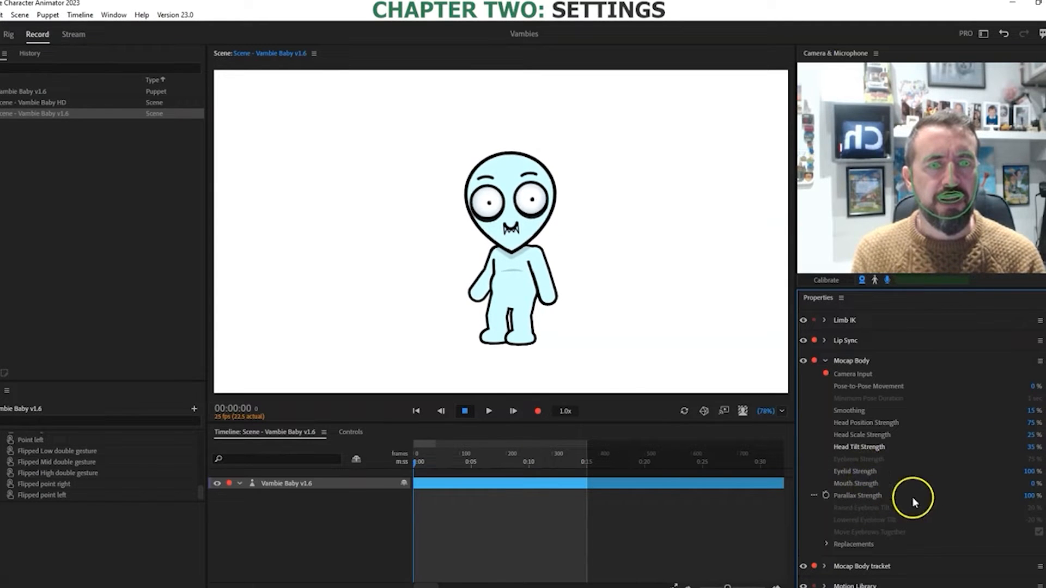
scroll(890, 479, down, 2)
scroll(890, 479, up, 2)
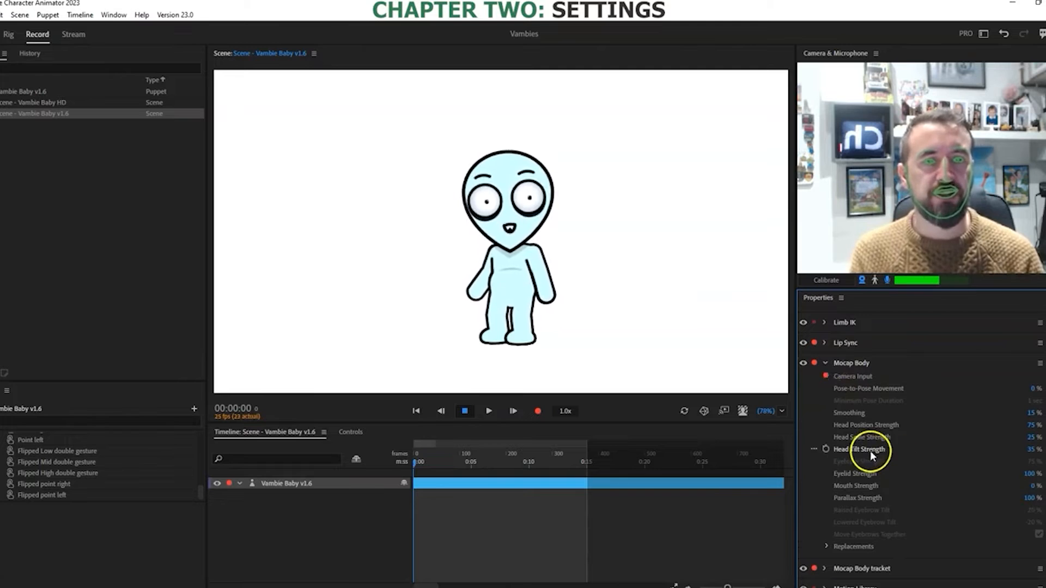
Step: Collapse Mocap Body, check the Mocap Body tracket settings, and expand the Physics behavior of Vambie Baby v1.6
click(826, 363)
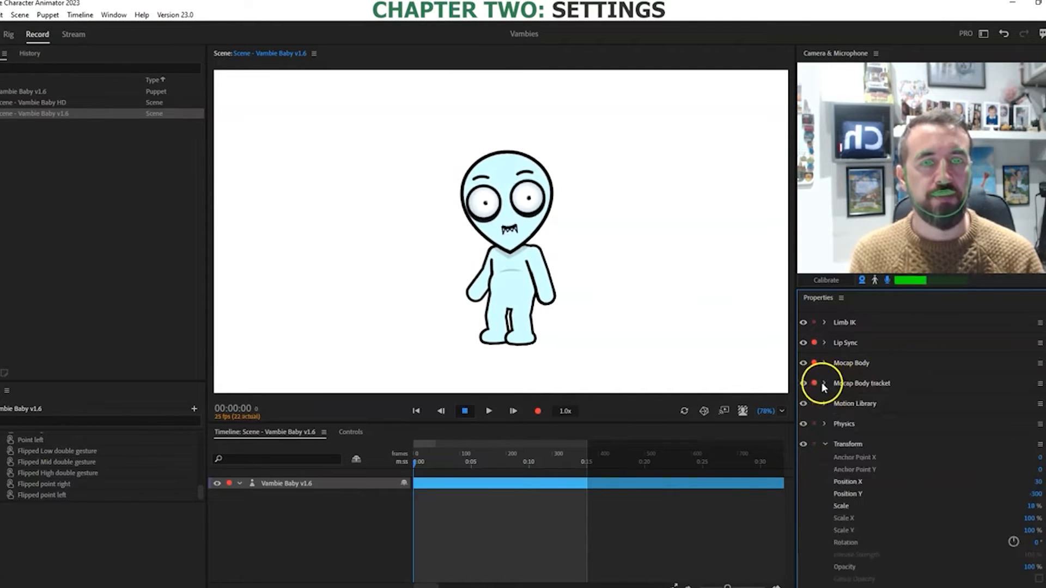
click(825, 384)
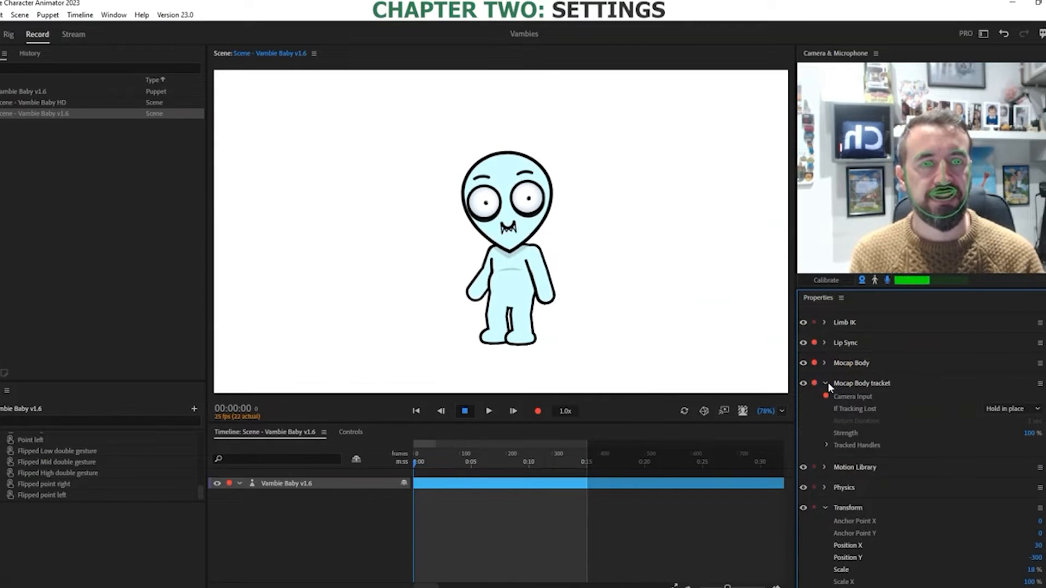
click(825, 383)
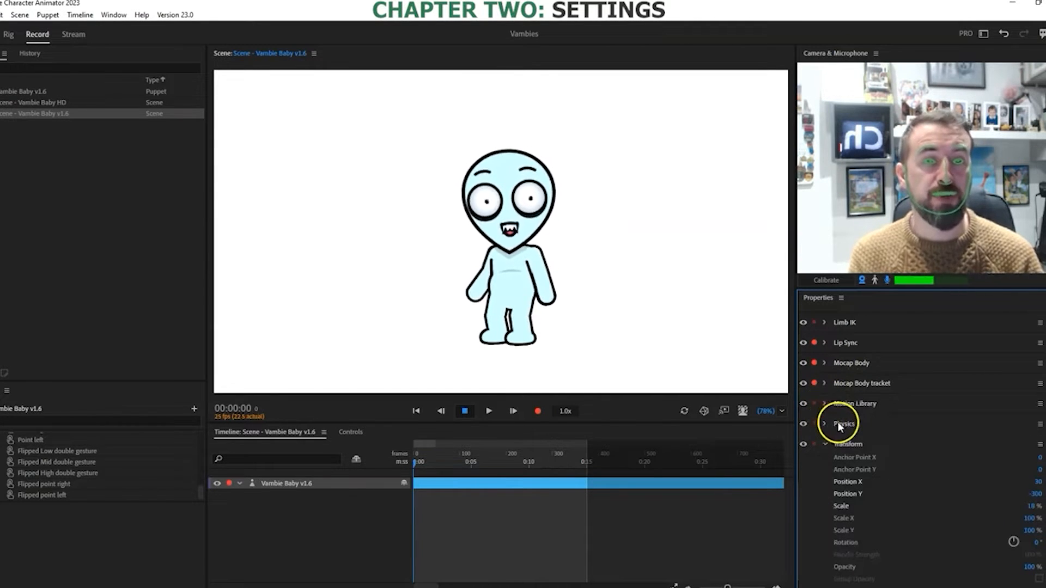
click(824, 425)
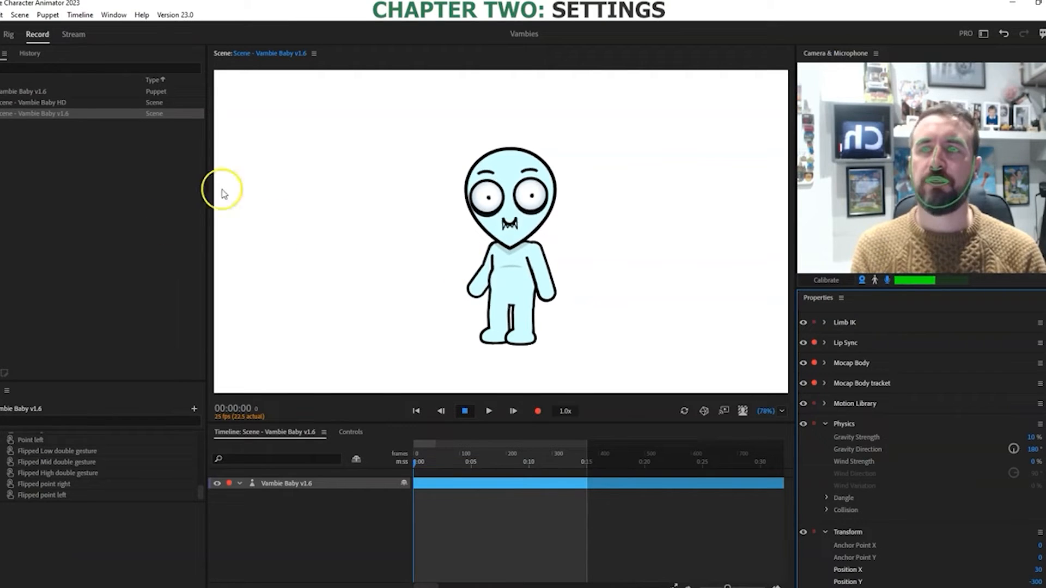
Step: Import the puppet Vambie Vilo 1.1 from the Vilo Vambie CH folder into the project
click(3, 14)
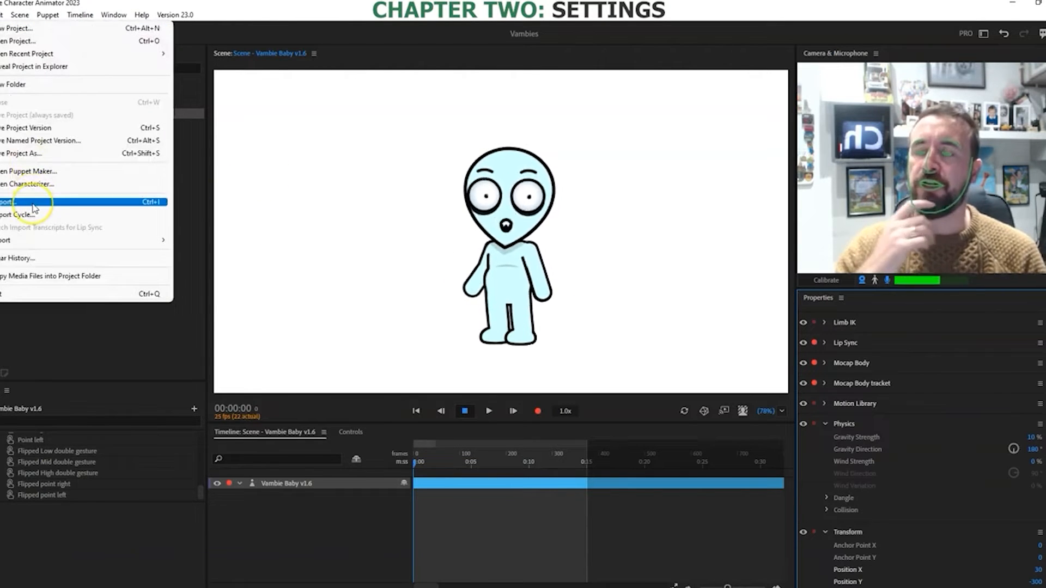
click(32, 202)
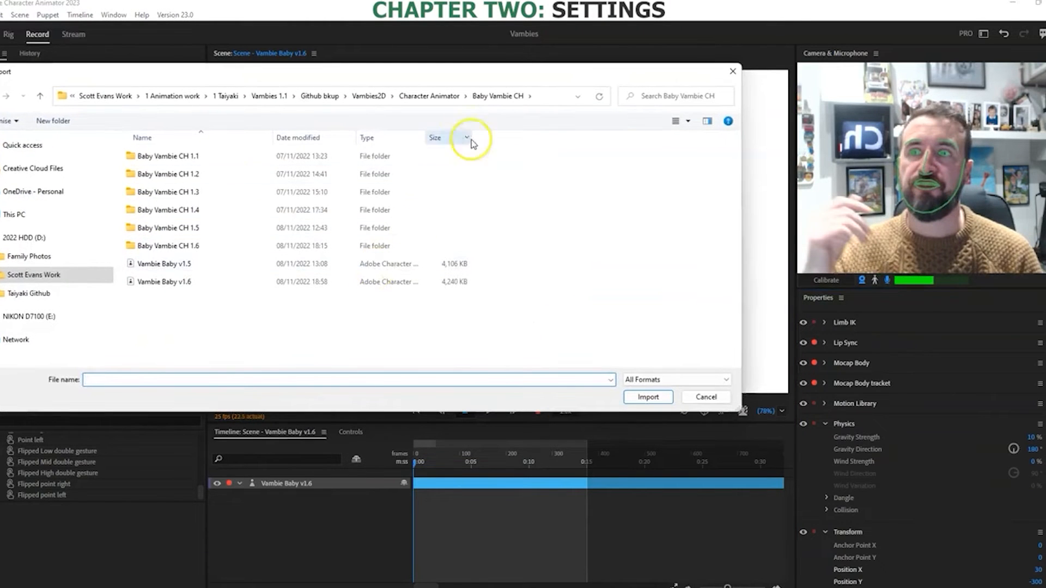
click(433, 96)
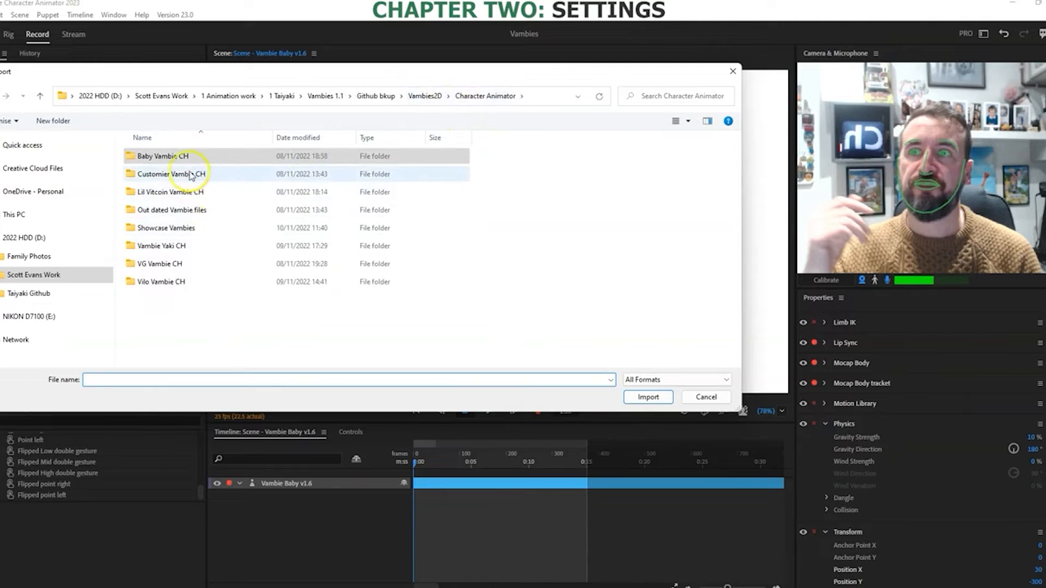
double_click(165, 283)
click(163, 174)
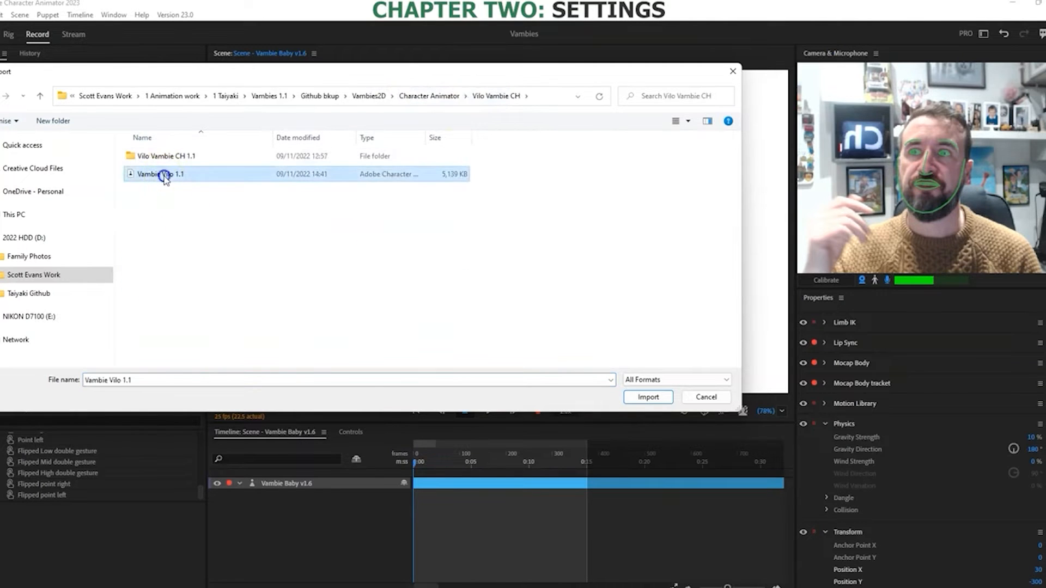
click(645, 397)
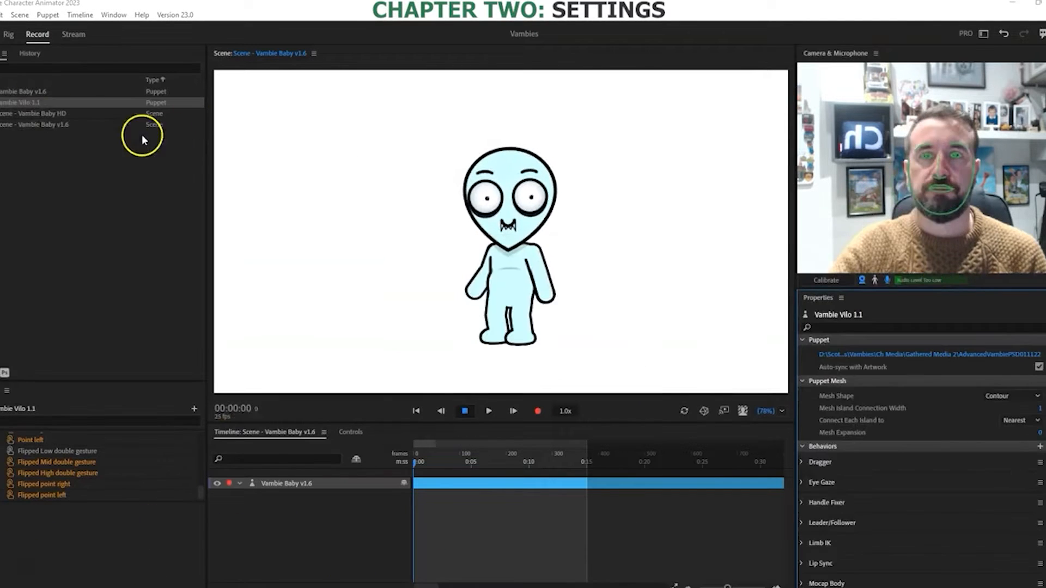
Step: Add the Vambie Vilo 1.1 puppet to the Vambie Baby v1.6 scene's timeline as a track above Vambie Baby v1.6
click(24, 102)
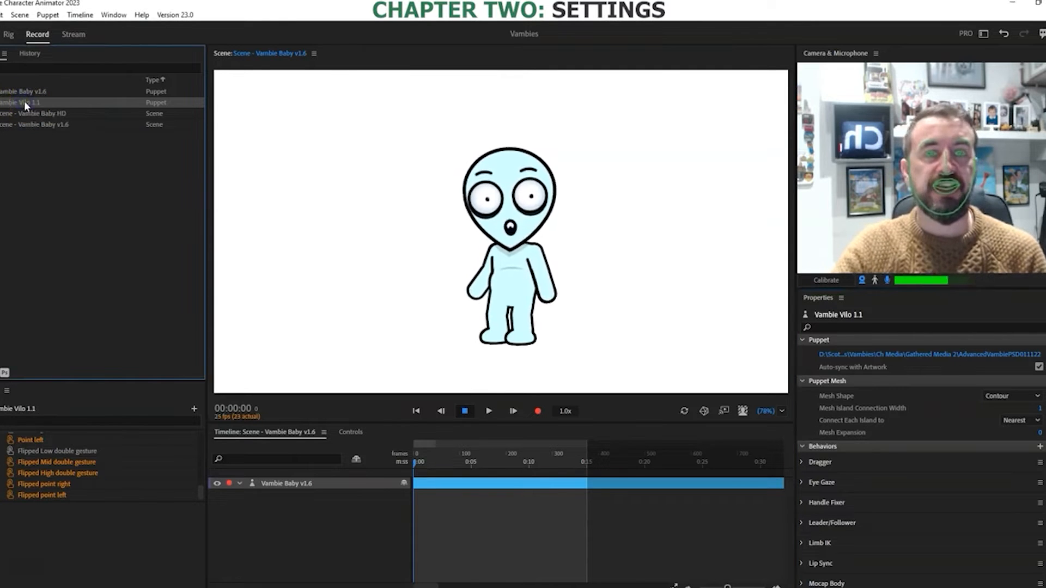
drag(24, 101, 346, 479)
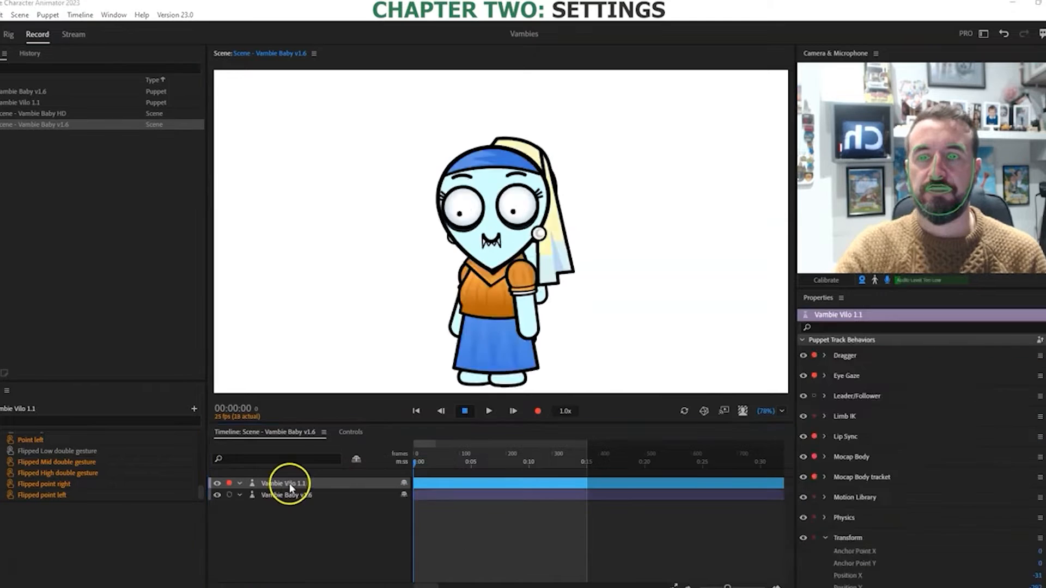
click(289, 485)
Step: Place Vambie Vilo 1.1 beside the baby puppet with Position X -258, Position Y -335 and Scale 17 %
scroll(943, 515, down, 4)
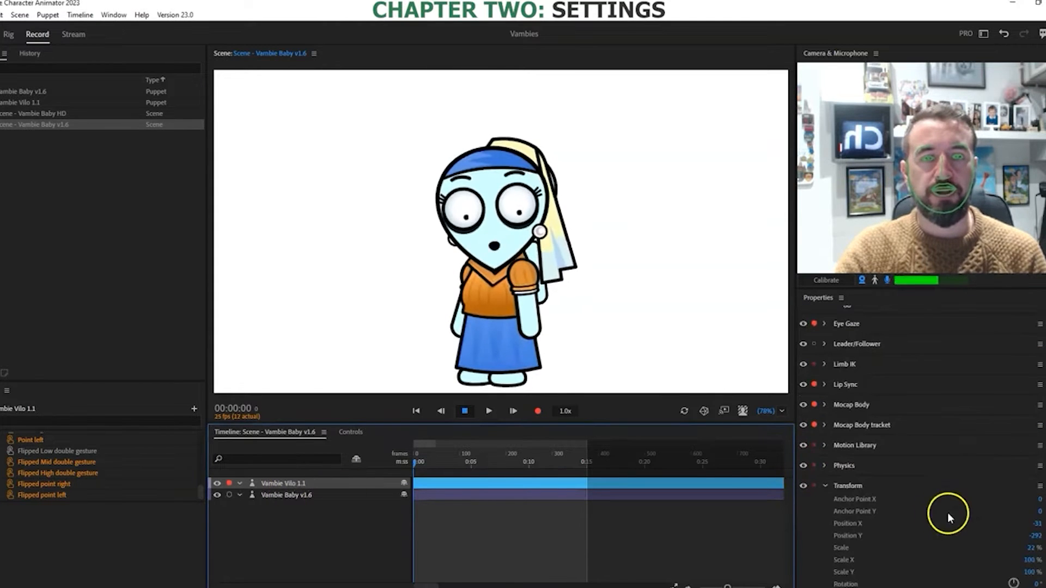
drag(1034, 497, 920, 478)
mouse_move(994, 488)
mouse_down()
mouse_move(1036, 484)
mouse_move(1000, 485)
mouse_up()
click(1029, 497)
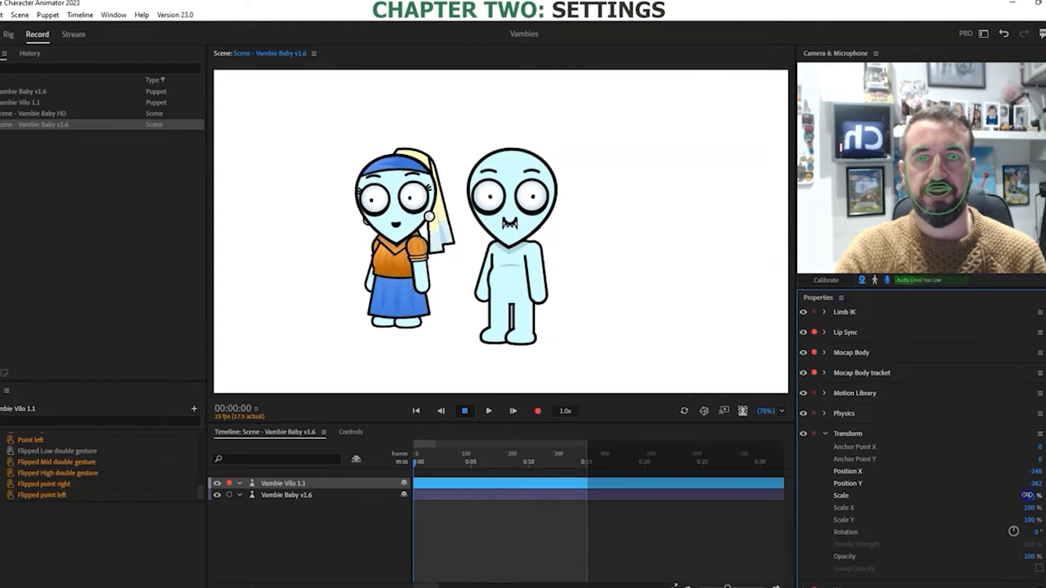
drag(1035, 475, 1027, 472)
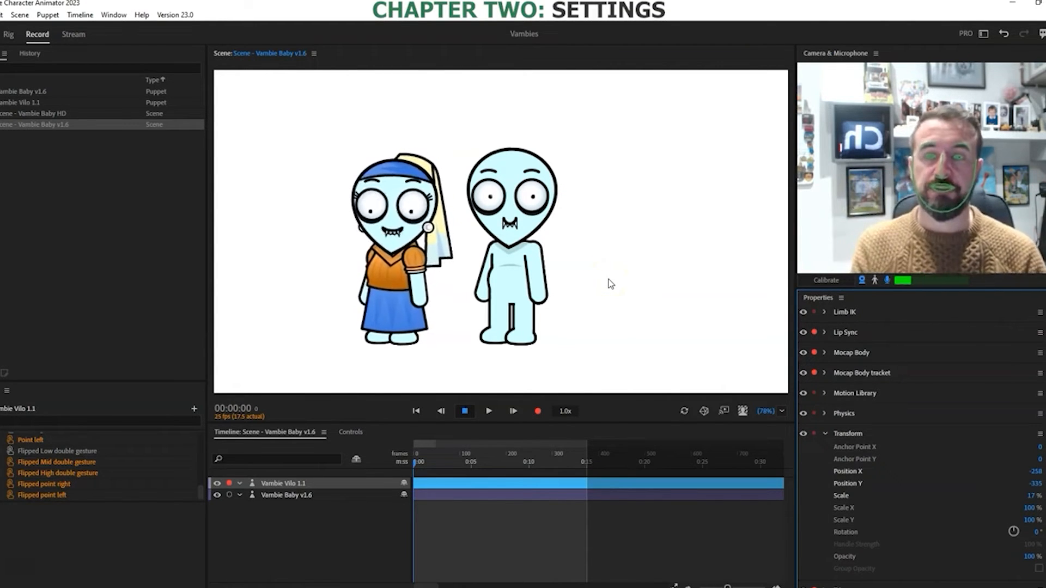
Step: Hide the Vambie Baby v1.6 track and select the Vambie Vilo 1.1 track
click(219, 494)
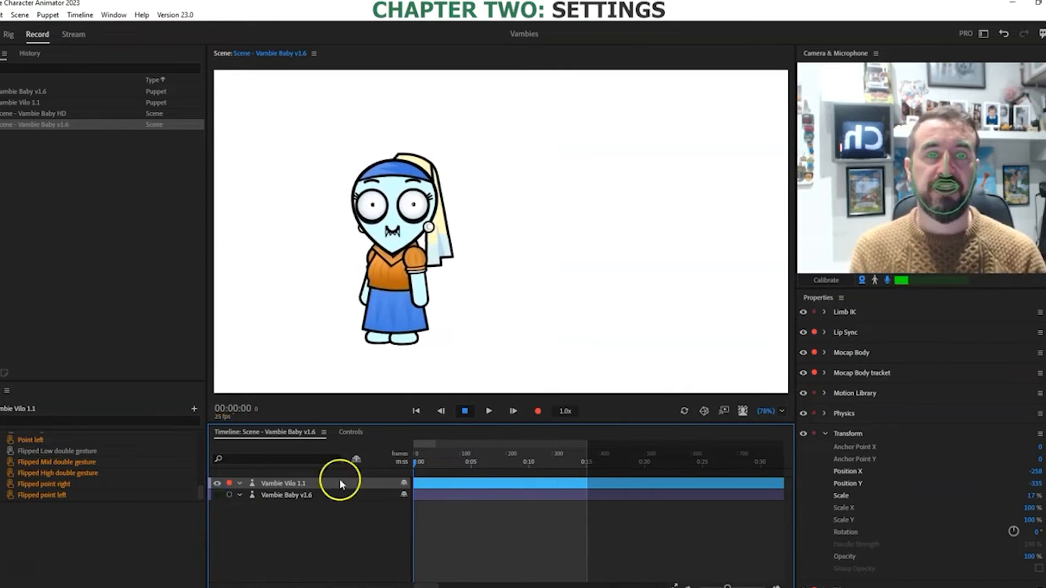
click(522, 213)
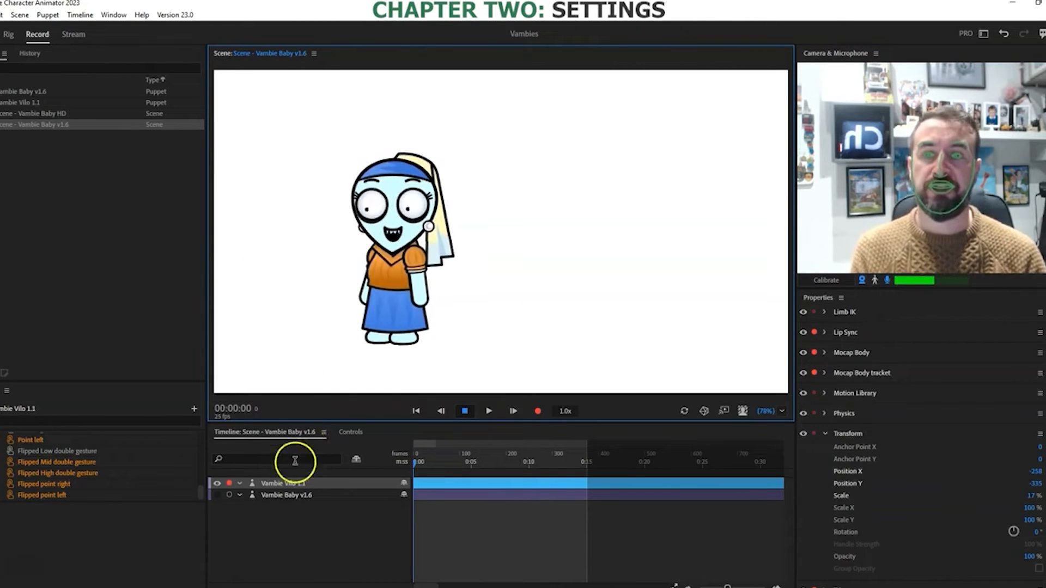
click(286, 483)
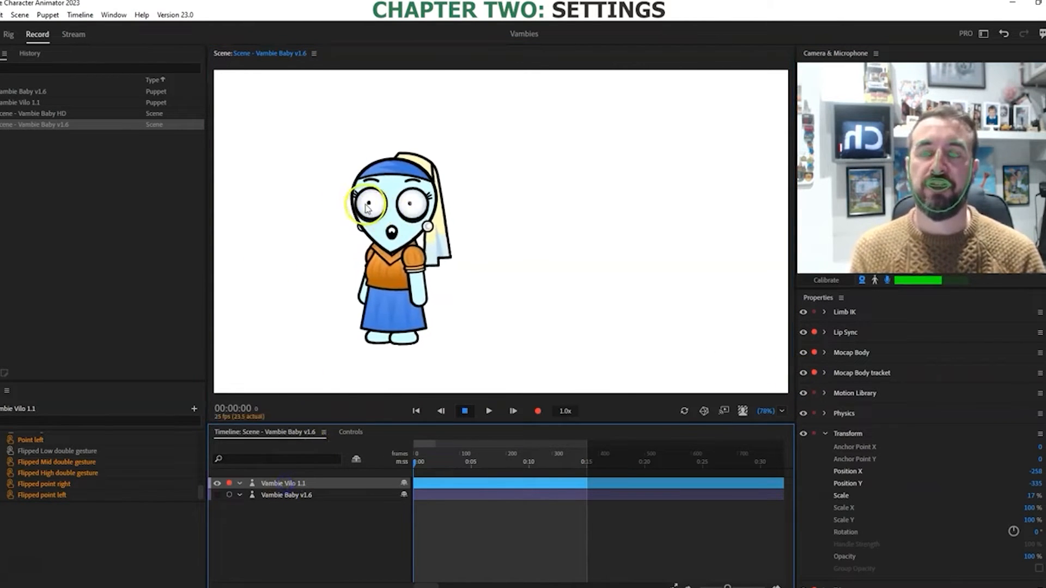
Step: Expand Vambie Vilo 1.1's Eye Gaze and leave only its Mouse & Touch Input armed, with Camera and Keyboard Input disarmed
scroll(916, 372, up, 3)
click(825, 375)
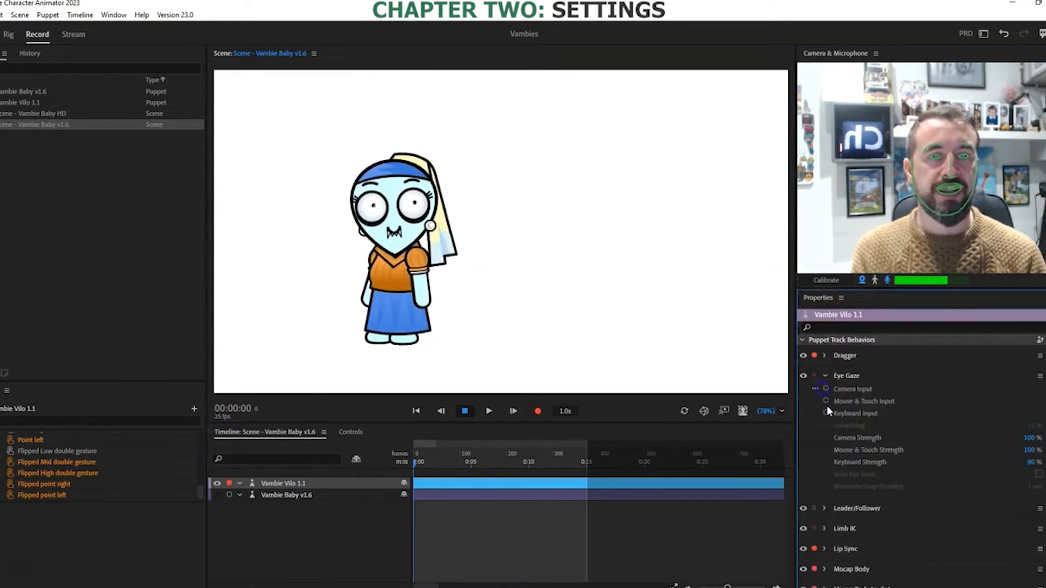
click(825, 401)
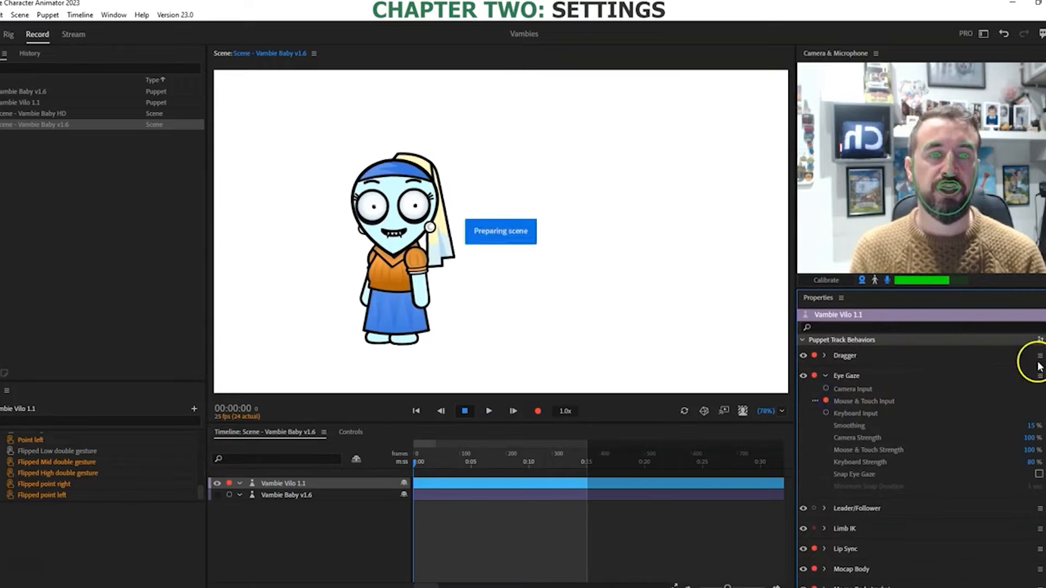
Step: Expand Vilo's Physics behavior and test the headscarf with Gravity Strength at 170 %, and again at 5 % with Gravity Direction 25°
scroll(921, 436, down, 3)
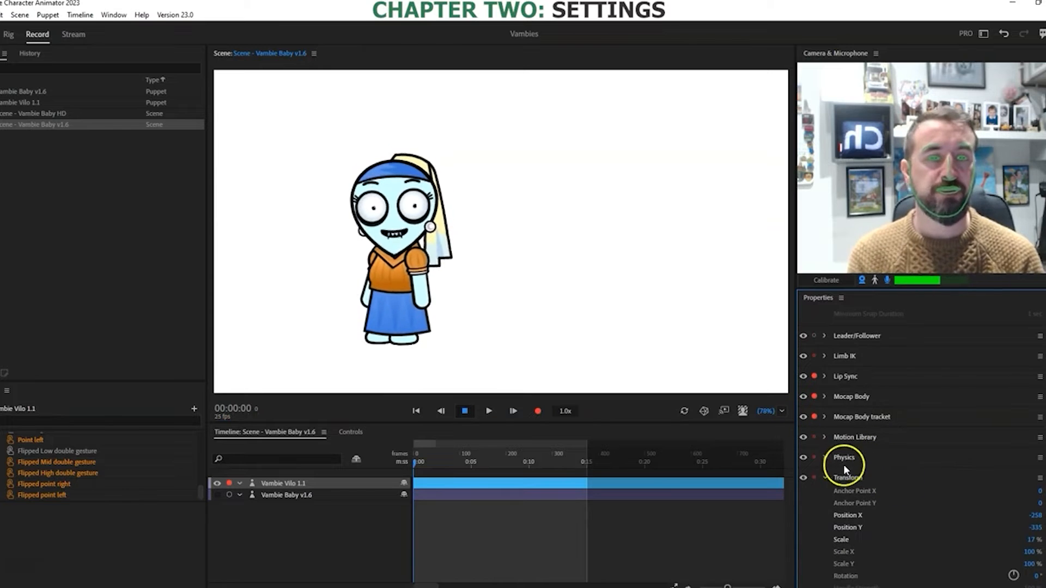
click(829, 460)
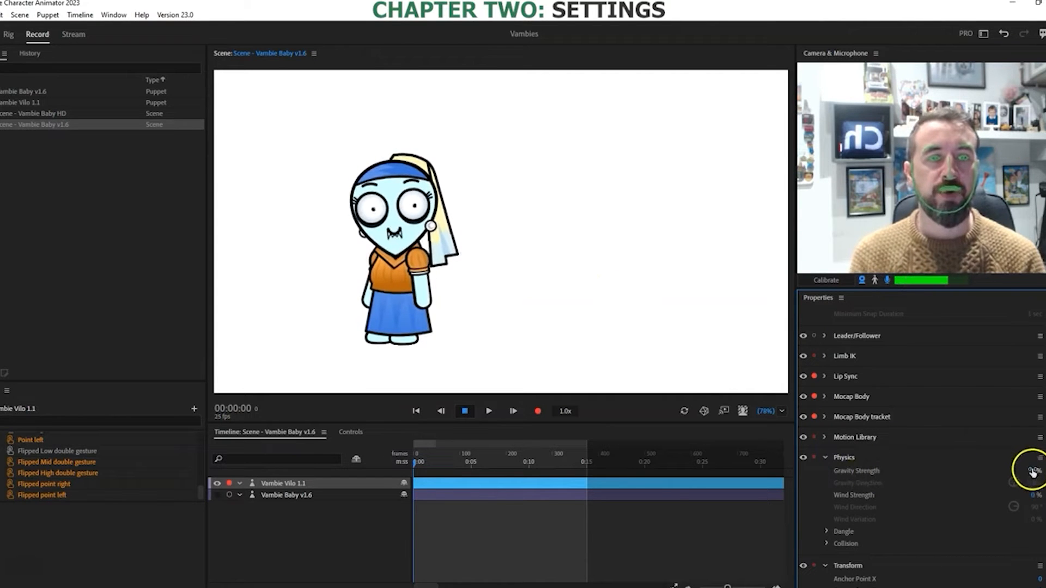
drag(1034, 472, 738, 305)
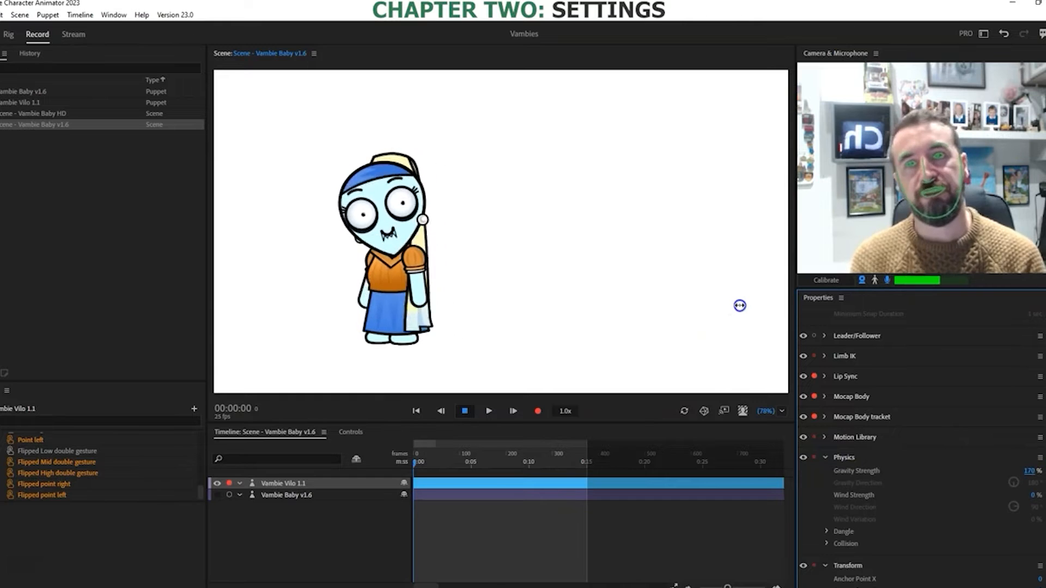
drag(739, 306, 1031, 461)
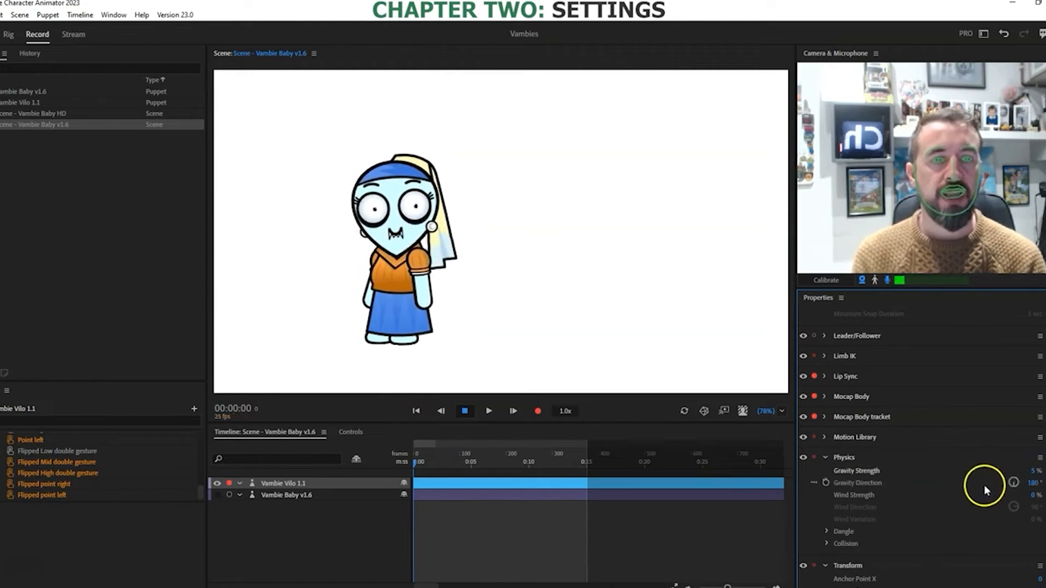
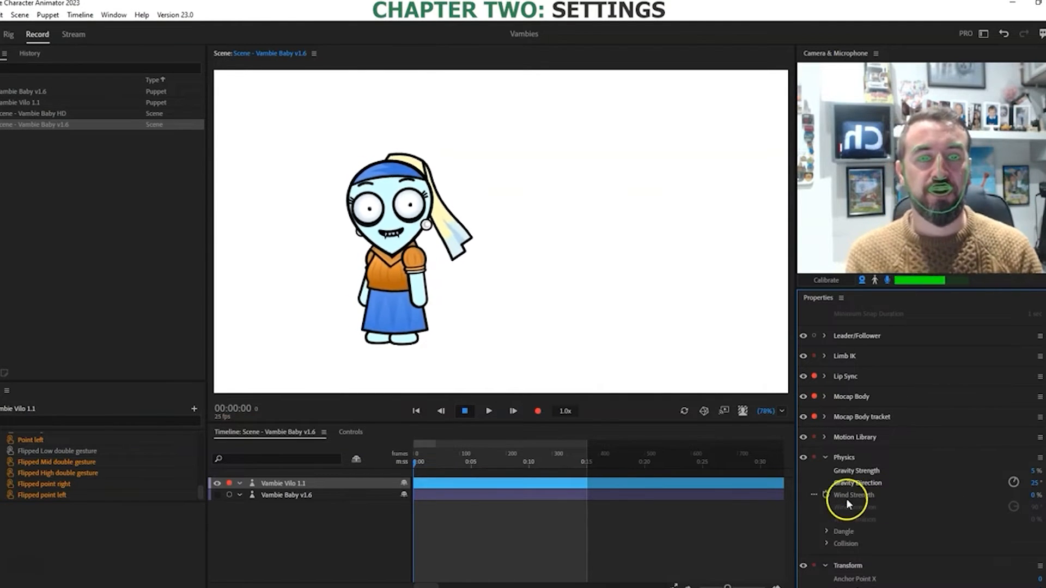
Step: Test the headscarf with Wind Strength at 25 % and varied Wind Variation, and reset Gravity Strength and Wind Strength to 0 %
drag(1033, 494, 1039, 493)
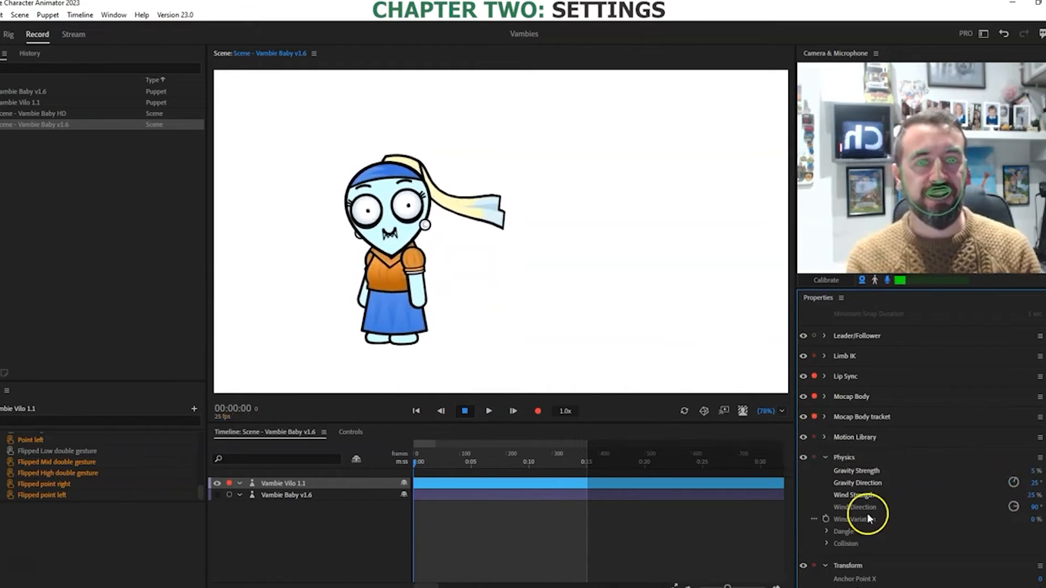
drag(1031, 519, 1041, 520)
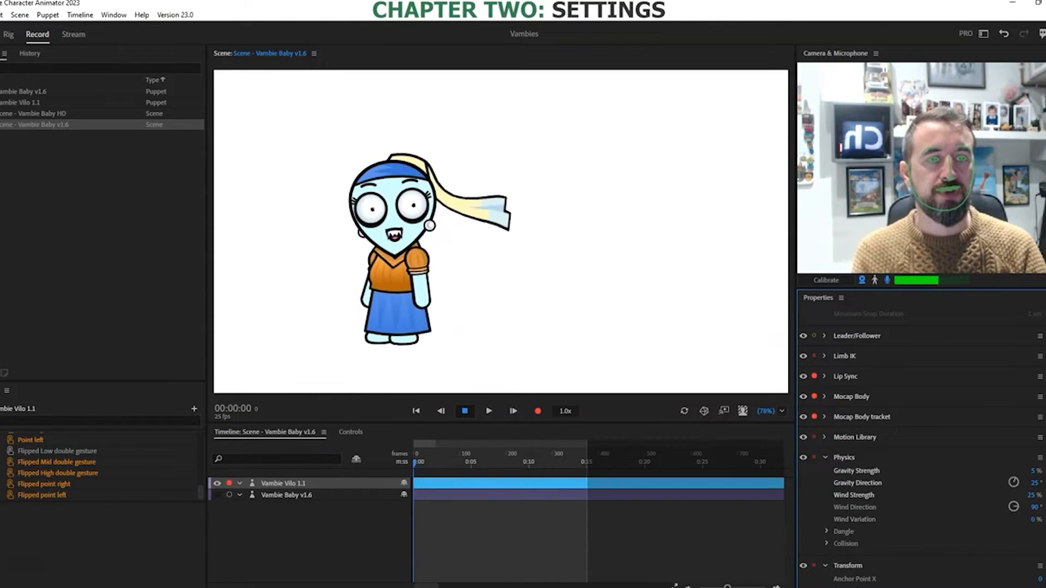
drag(1032, 495, 1019, 470)
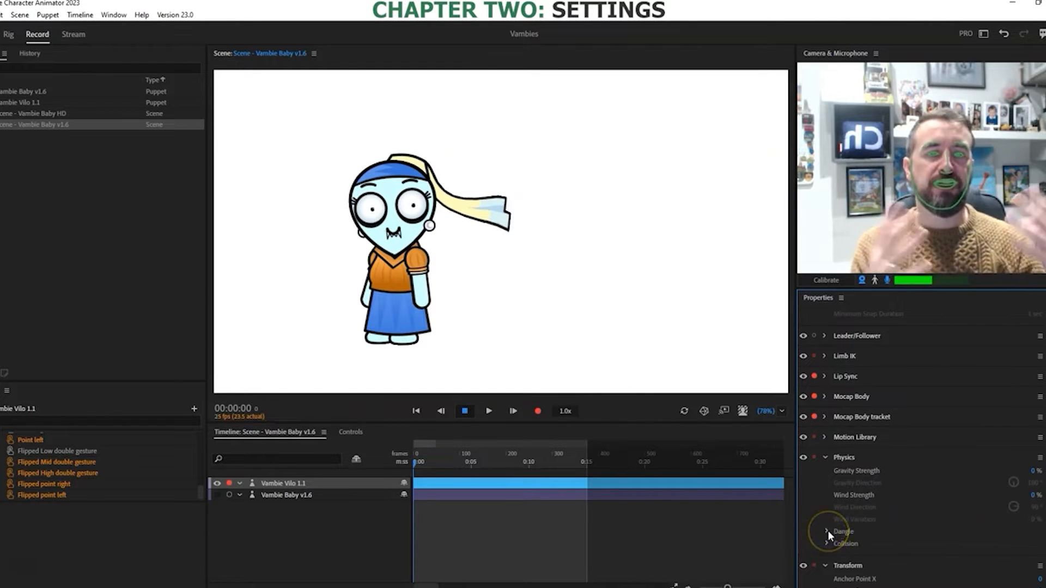
Step: Reset the scene to its rest pose, expand Dangle in Vilo's Physics, and test Stiffness at 1 %
click(684, 412)
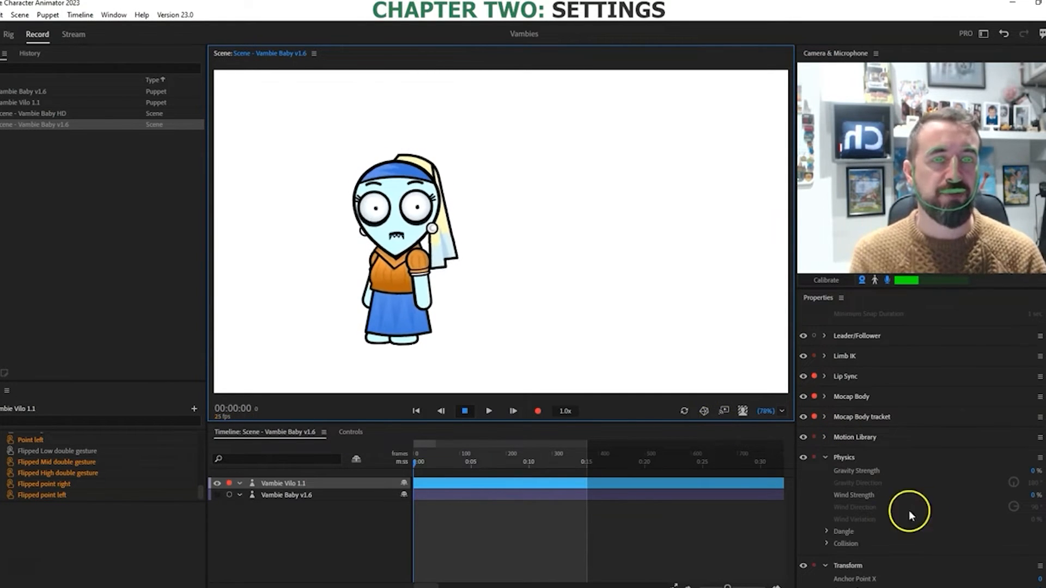
click(825, 532)
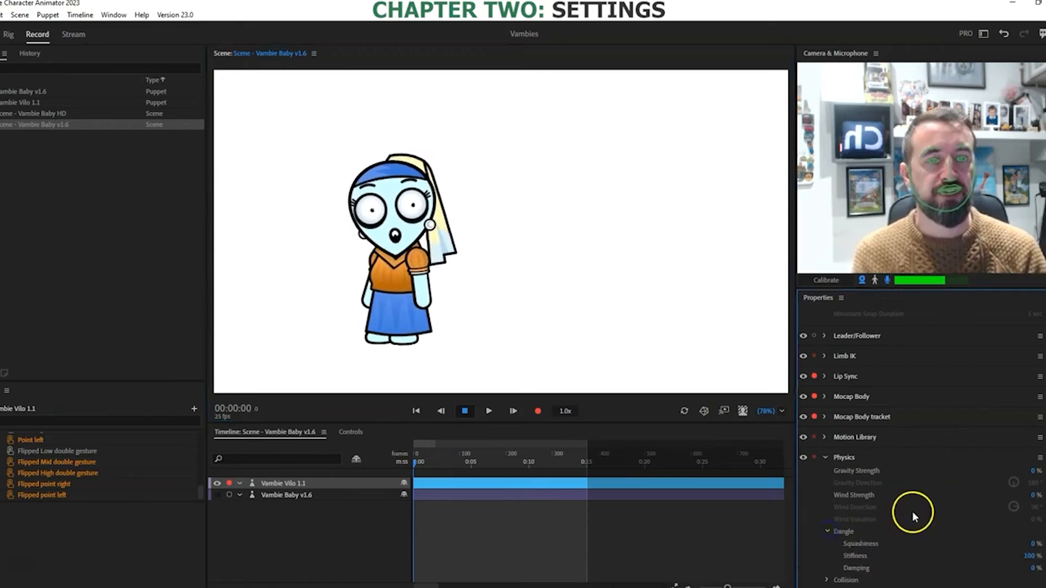
scroll(912, 511, down, 3)
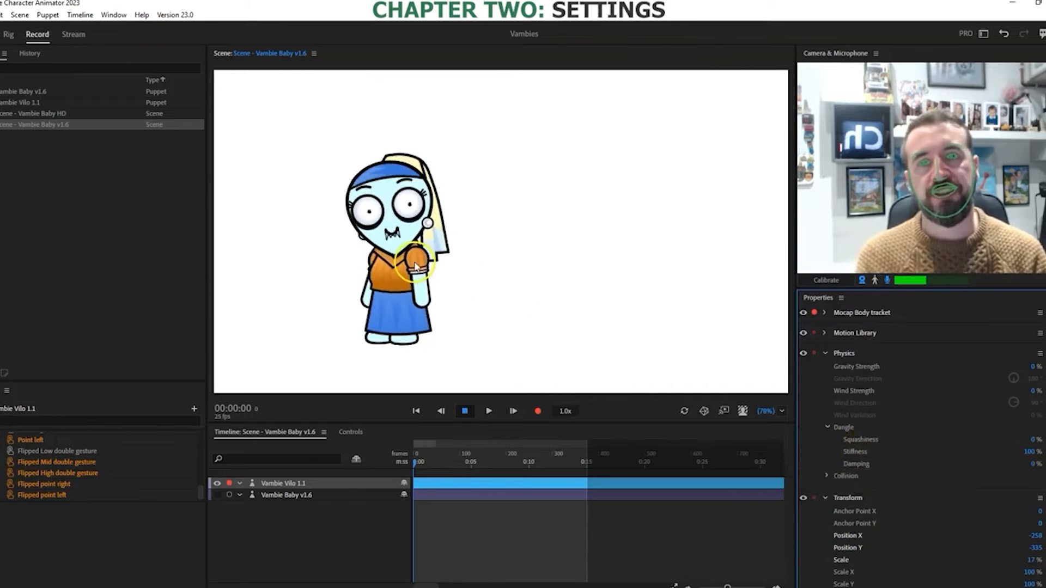
drag(1024, 452, 979, 446)
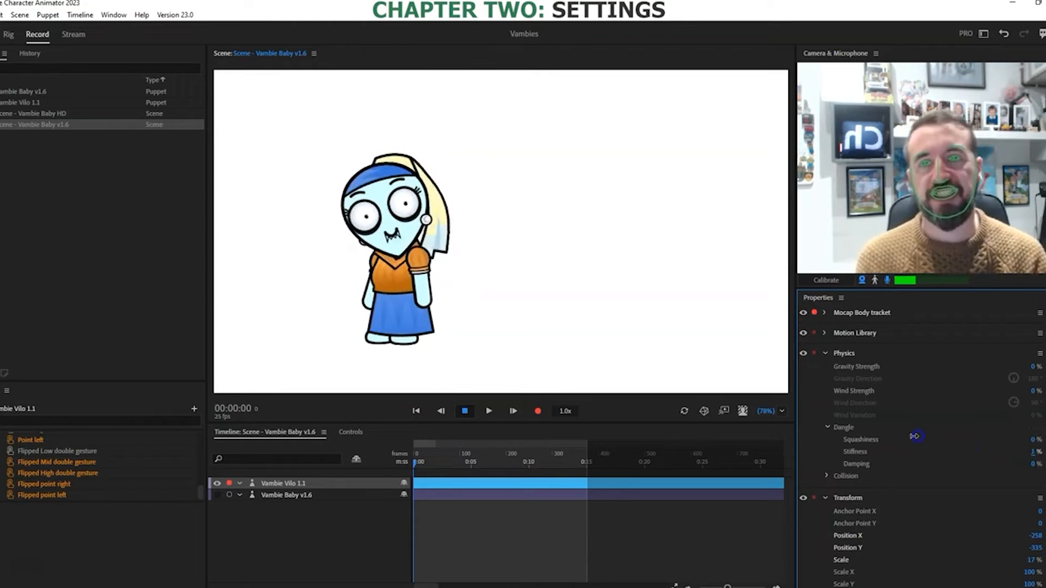
drag(915, 436, 916, 437)
Step: Test the Dangle Squashiness at 73 %, and reset Squashiness to 0 % and Stiffness to 100 %
drag(1032, 440, 1045, 440)
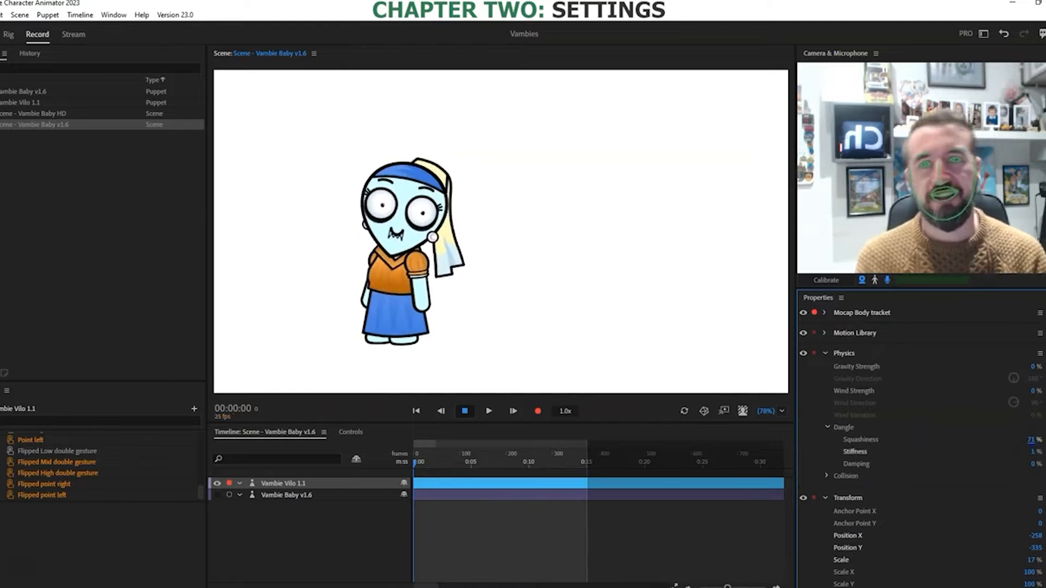
drag(1045, 440, 1045, 440)
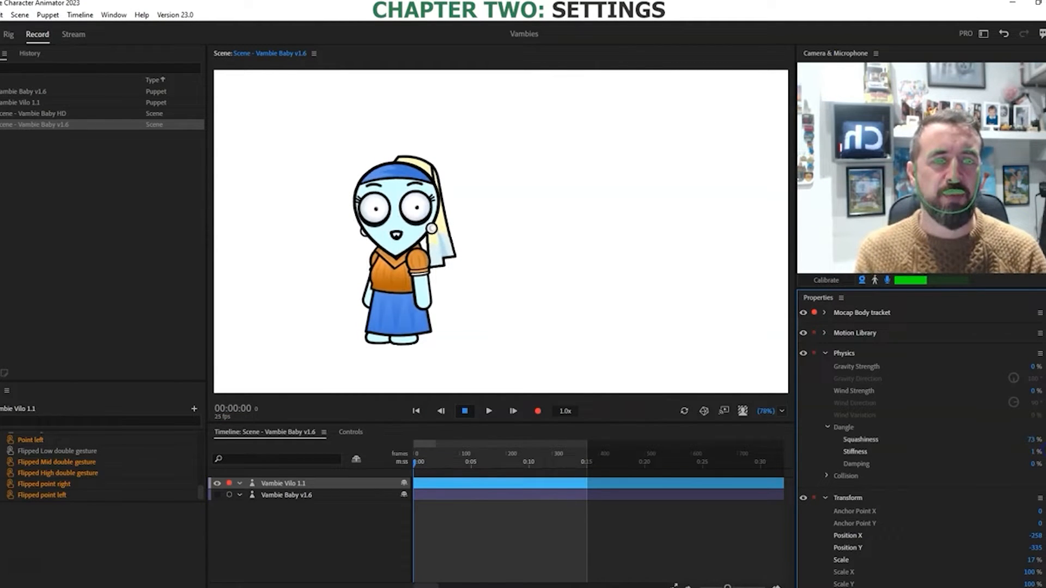
drag(1031, 439, 980, 440)
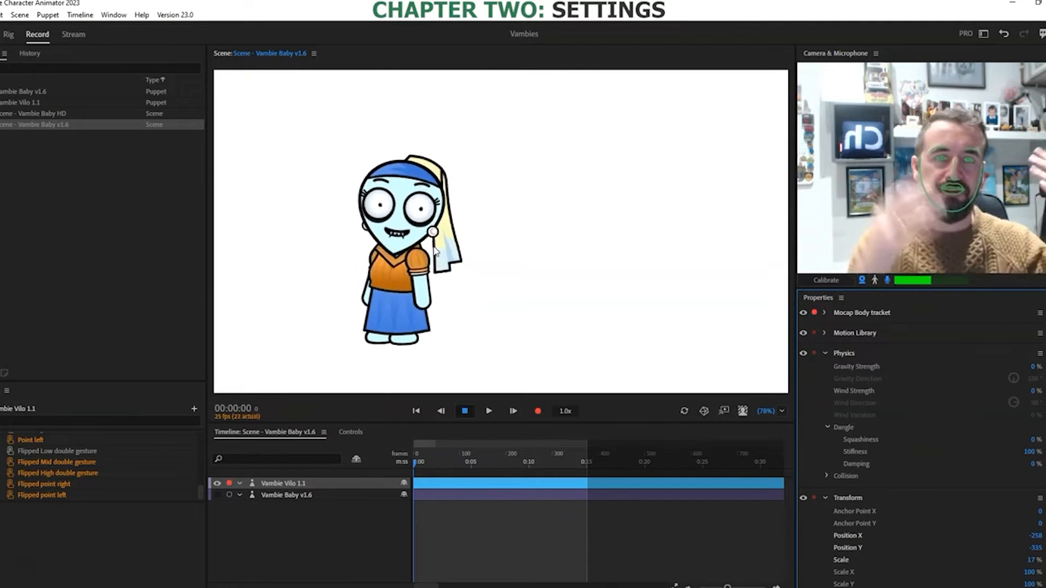
Step: Hide the Vambie Vilo 1.1 track, show and arm Vambie Baby v1.6 in its place, and collapse the Physics behavior
click(599, 271)
click(93, 509)
click(825, 353)
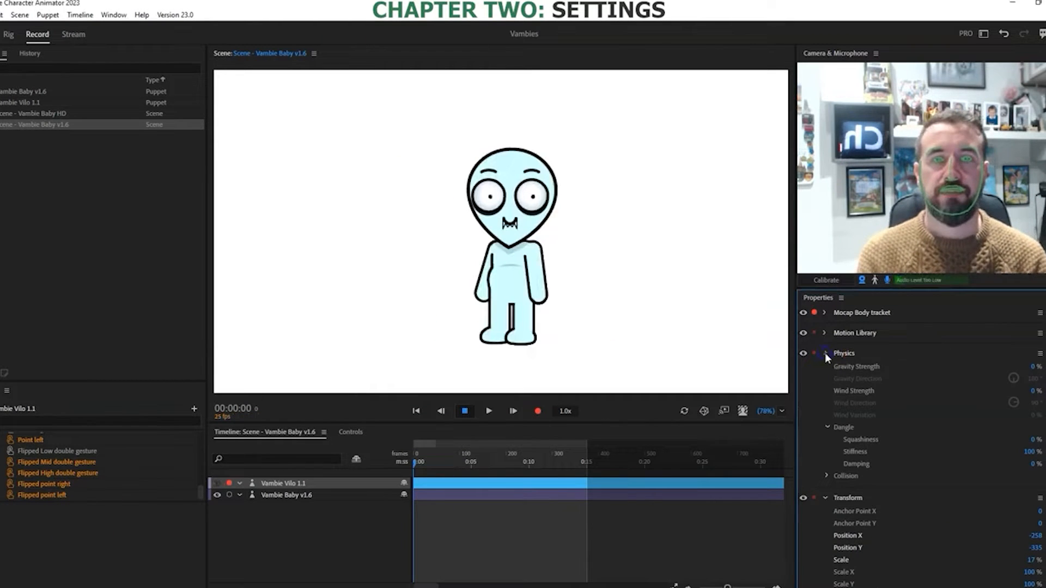
click(825, 353)
click(240, 486)
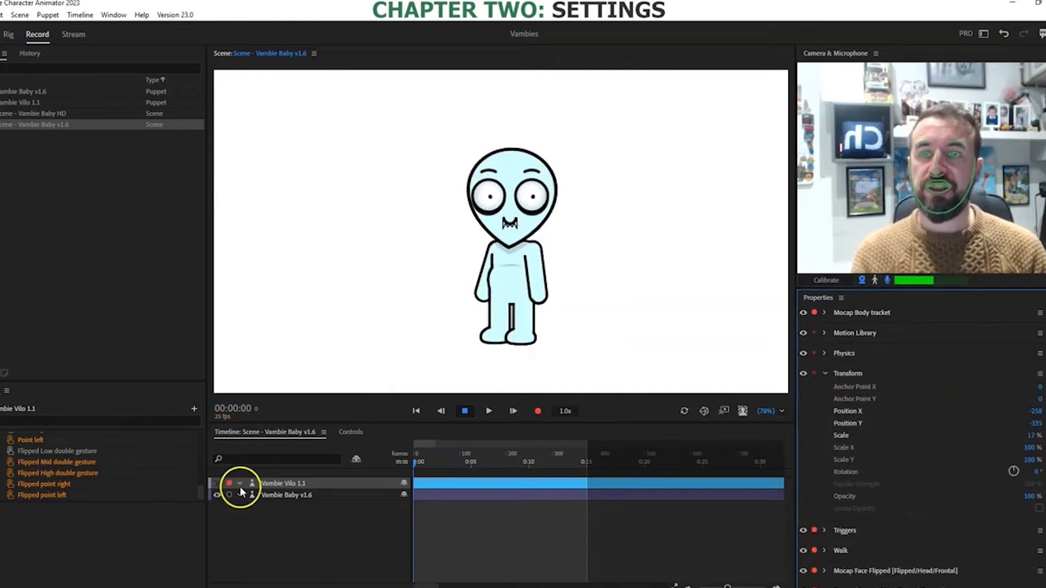
click(228, 495)
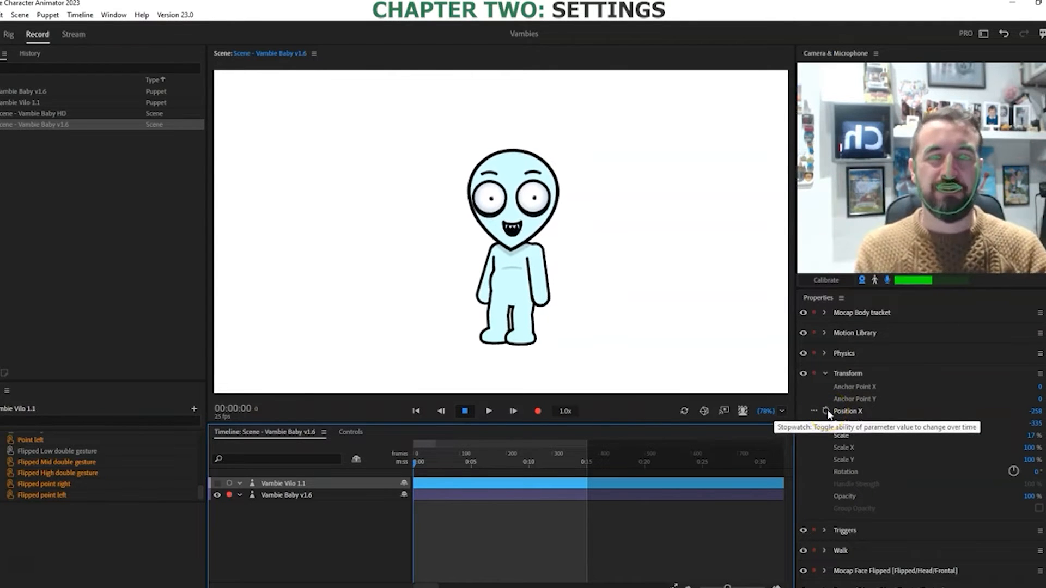
Step: Collapse Transform, expand the Triggers behavior, and display the trigger controls in an enlarged area below the scene
click(826, 373)
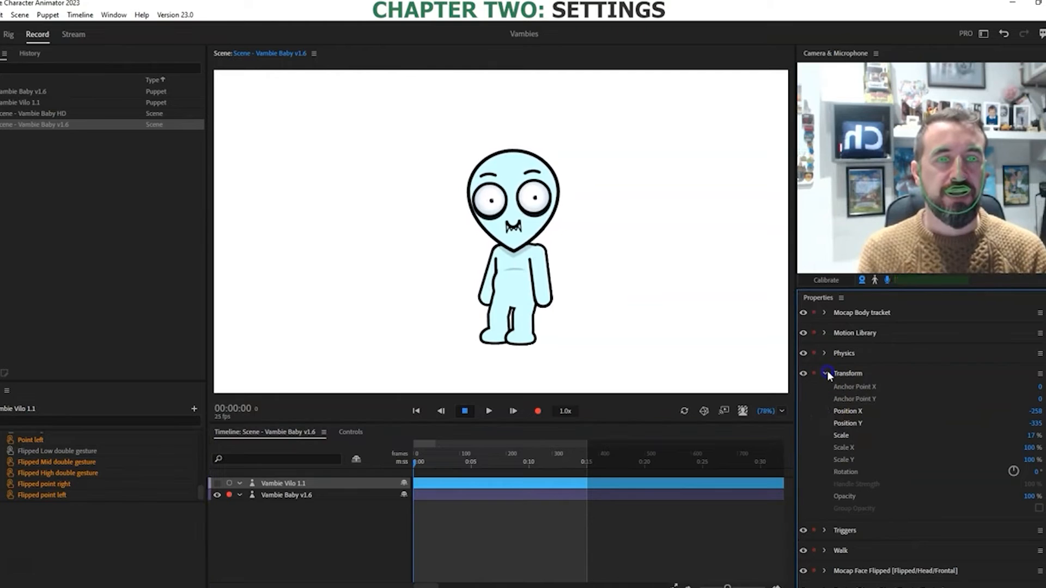
click(842, 397)
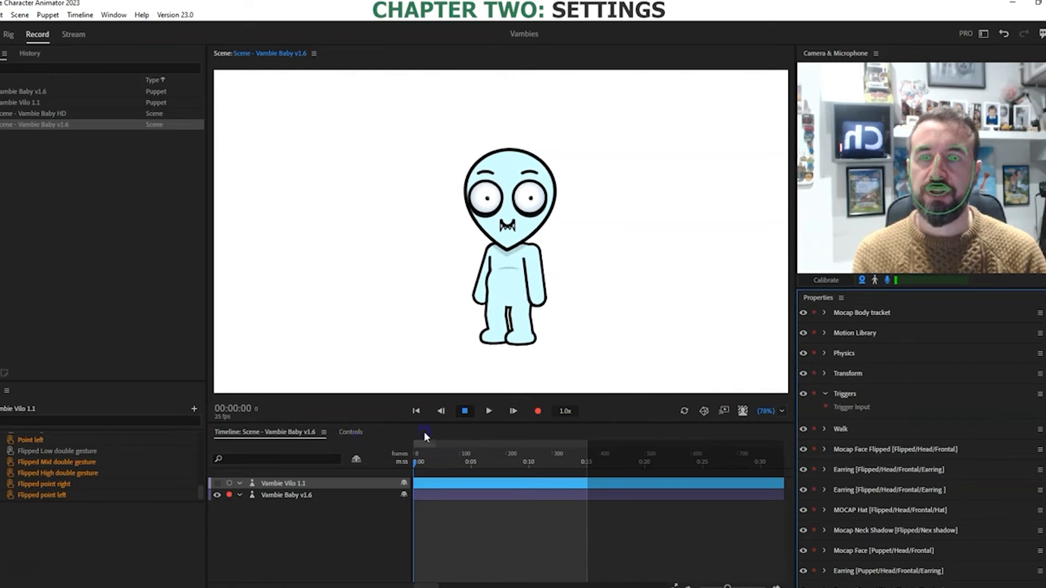
click(352, 433)
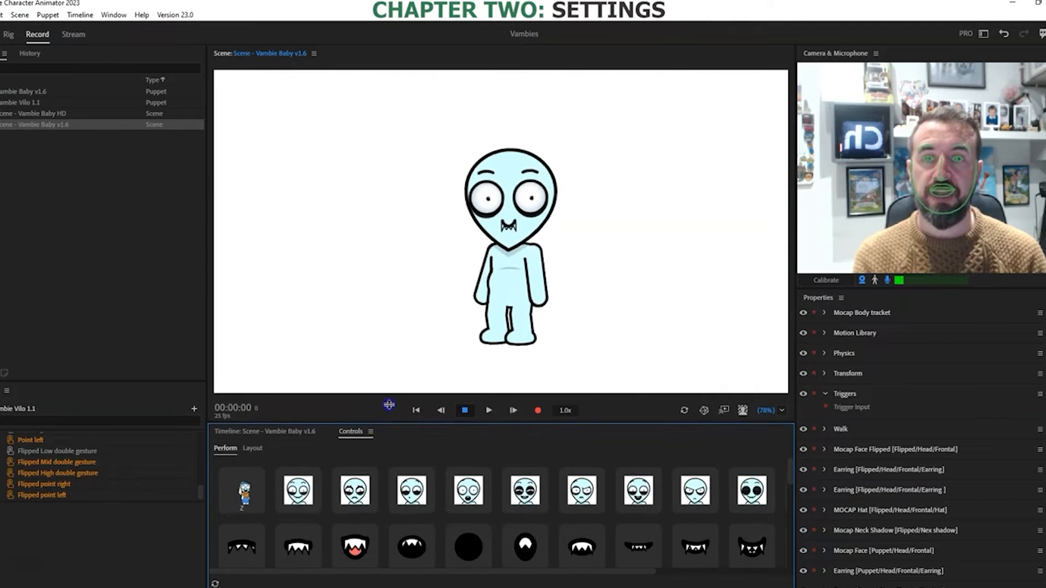
drag(388, 425, 388, 372)
click(514, 463)
drag(329, 573, 243, 552)
click(317, 422)
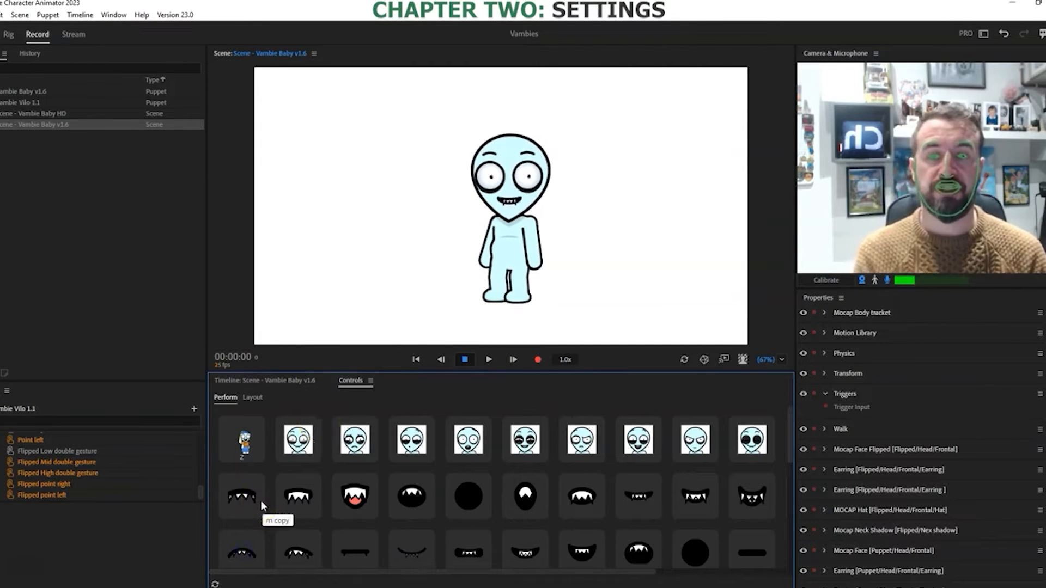
Step: Look through the full set of trigger controls, select the Vambie Baby v1.6 track, and display that puppet's controls
drag(789, 432, 756, 578)
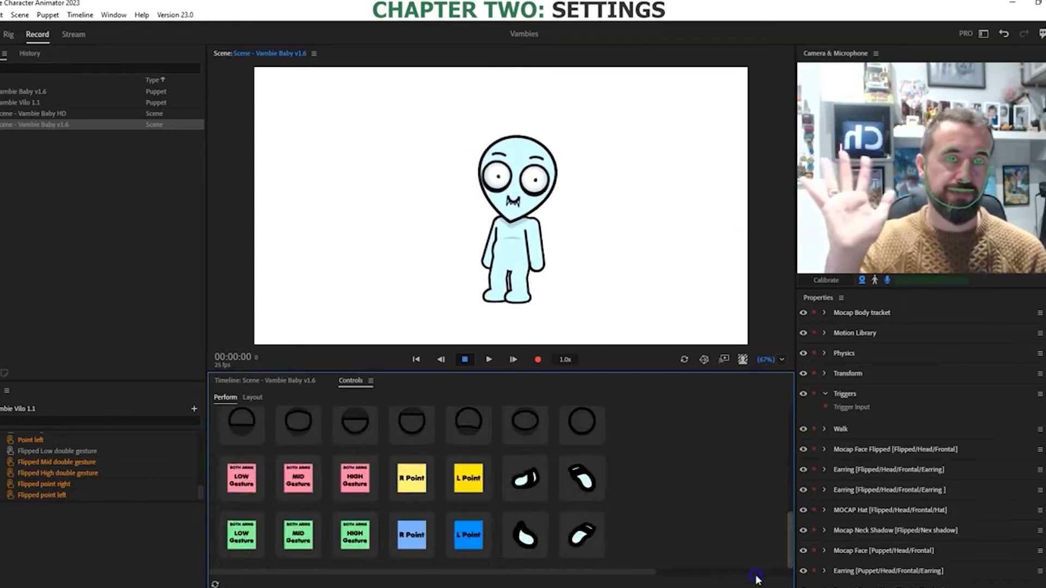
scroll(756, 578, up, 5)
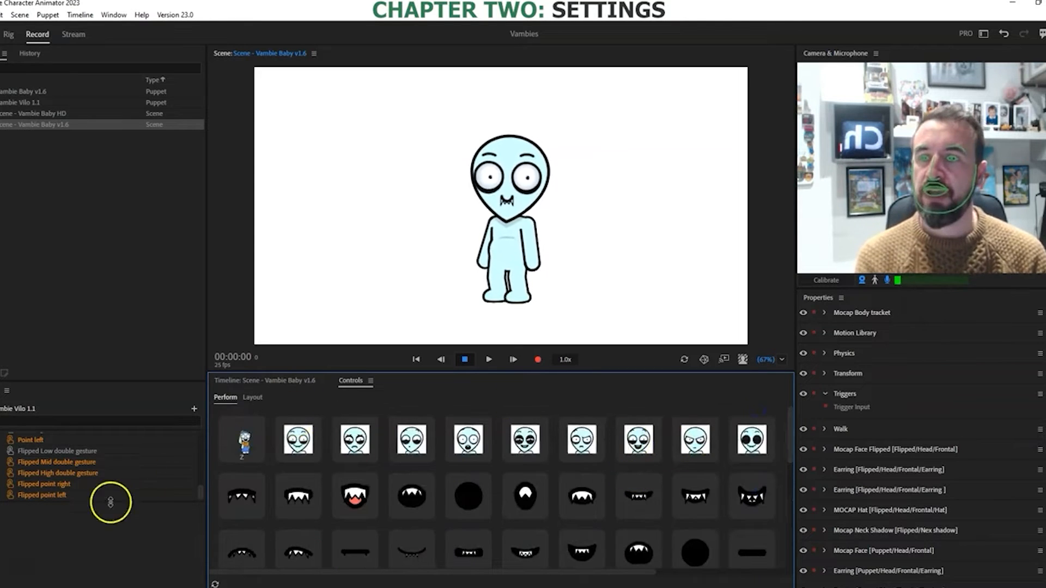
click(261, 381)
click(293, 442)
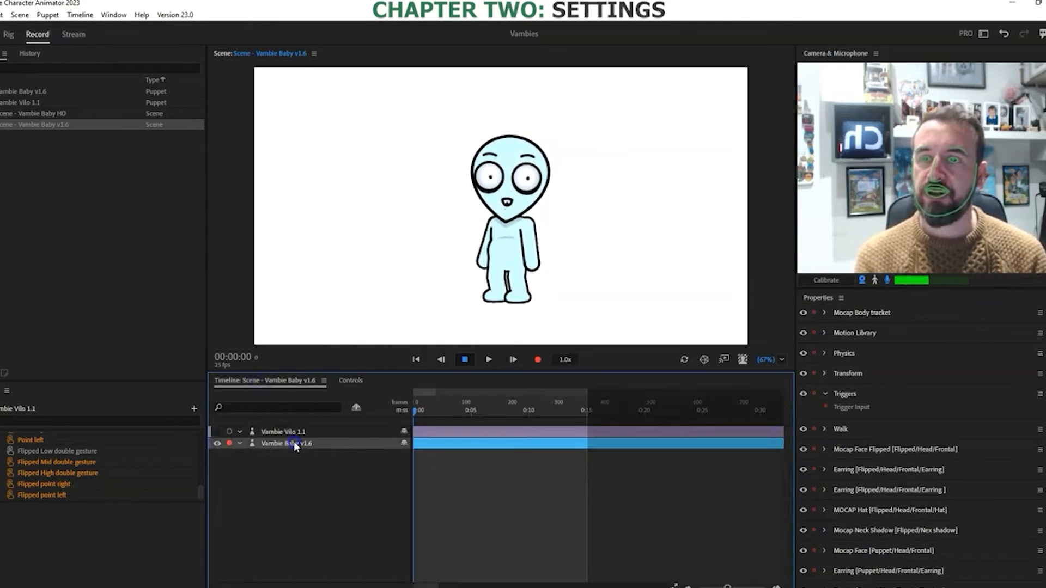
click(351, 381)
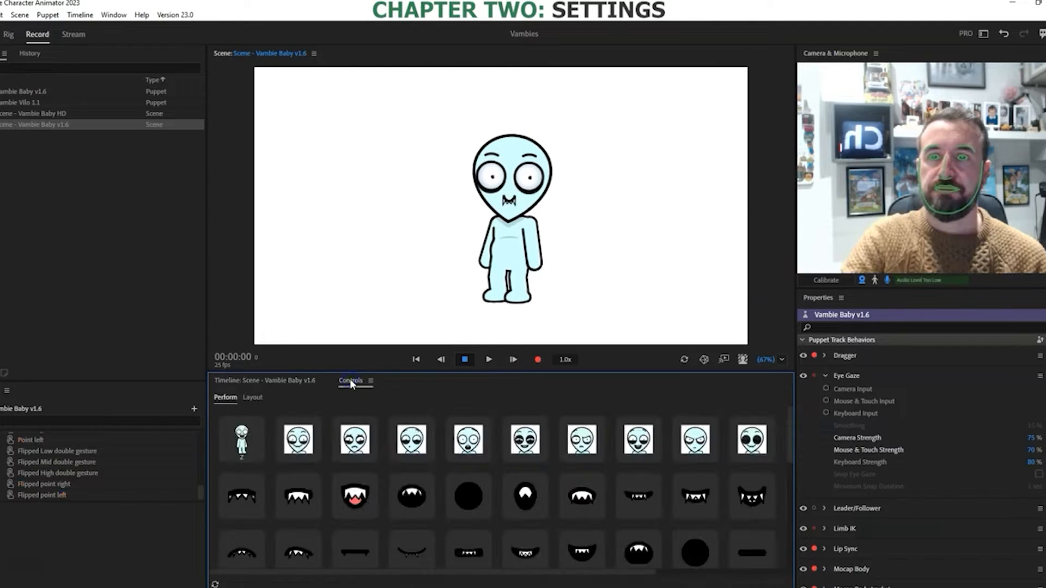
Step: Test Vambie Baby's facial expression triggers one after another, from the smiling face through to the closed-eyes face
click(299, 440)
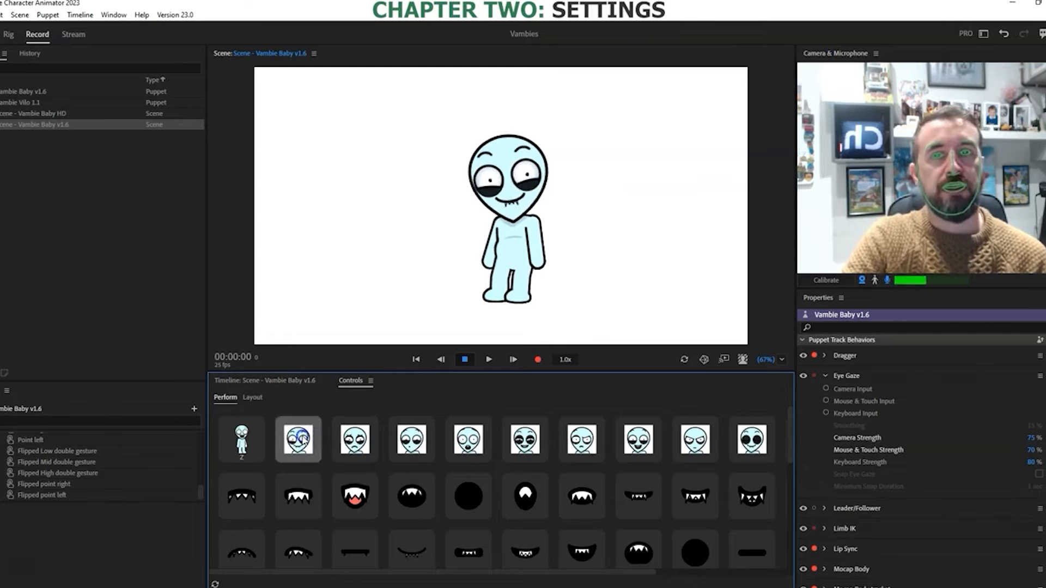
click(354, 440)
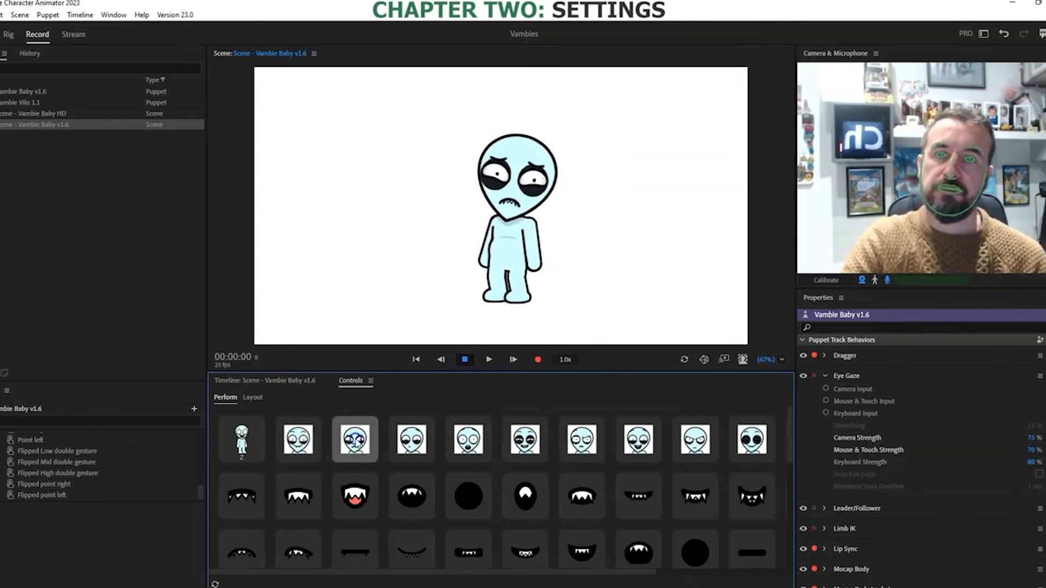
click(414, 439)
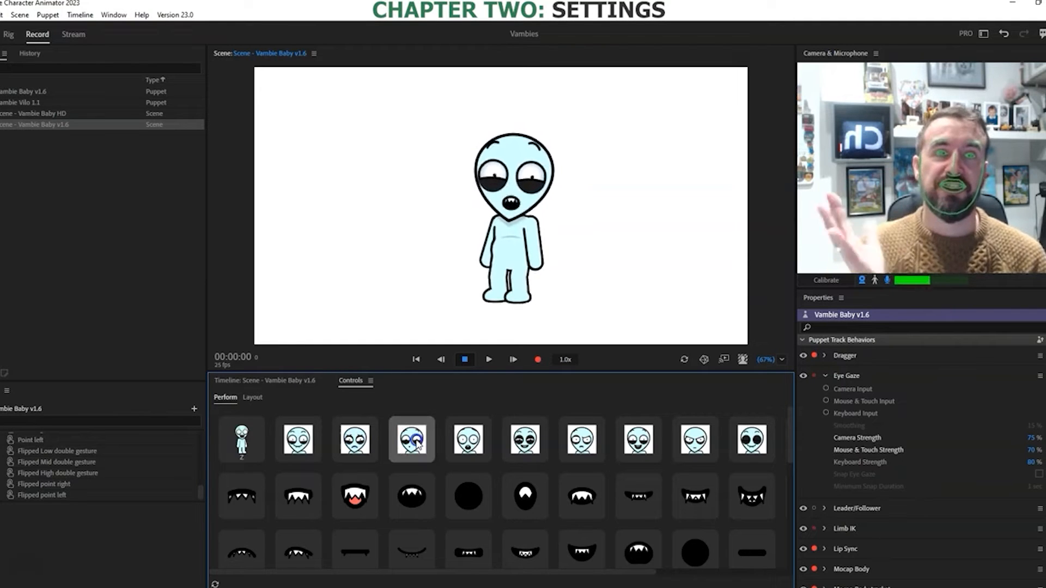
click(467, 442)
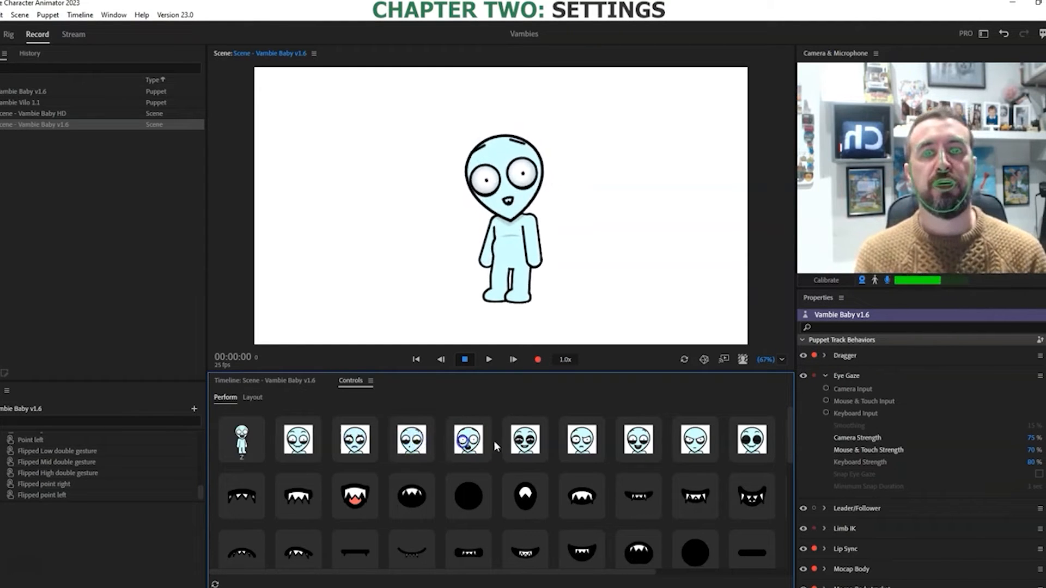
click(518, 444)
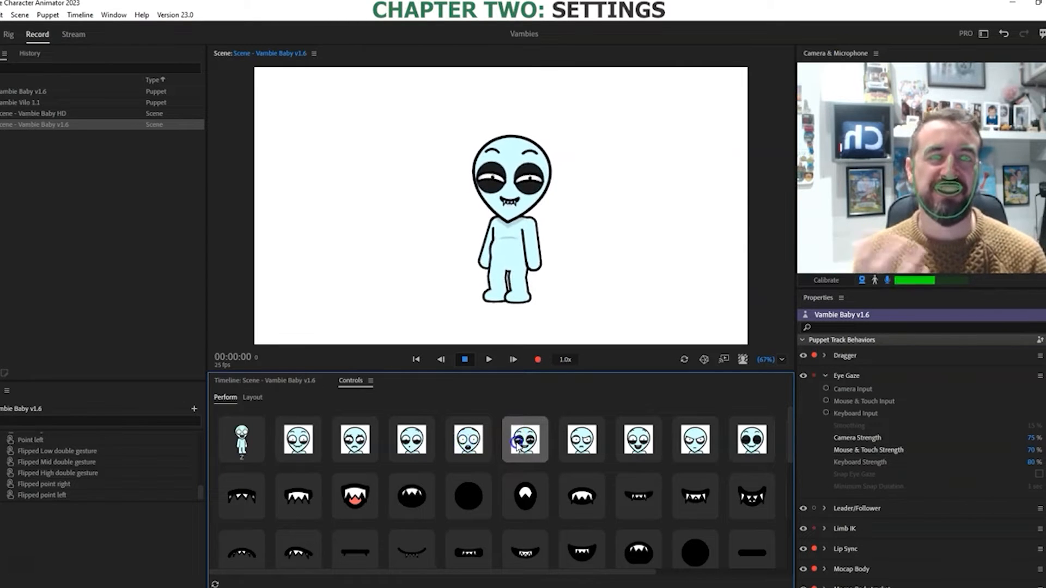
click(582, 447)
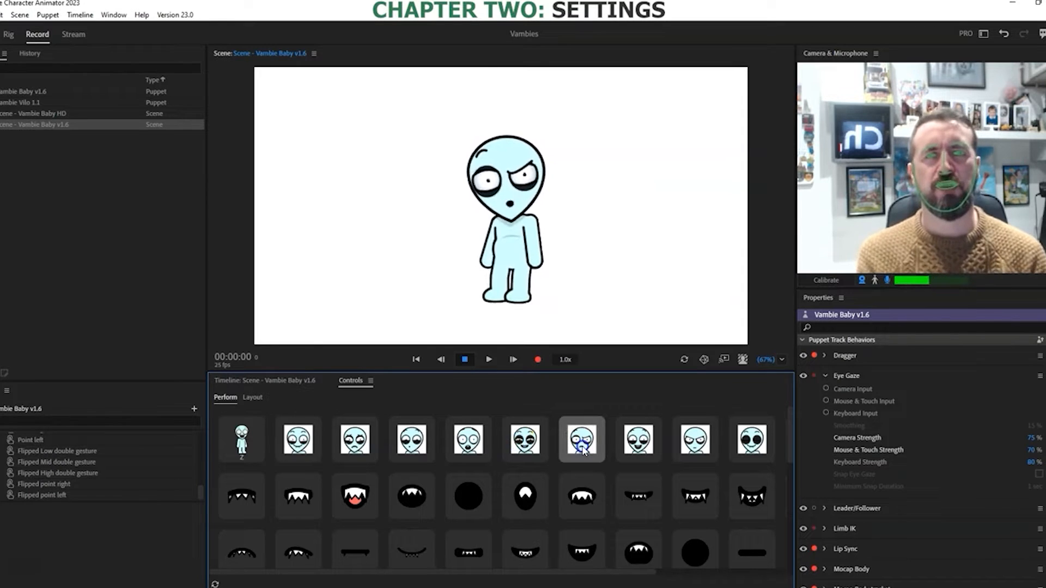
click(636, 448)
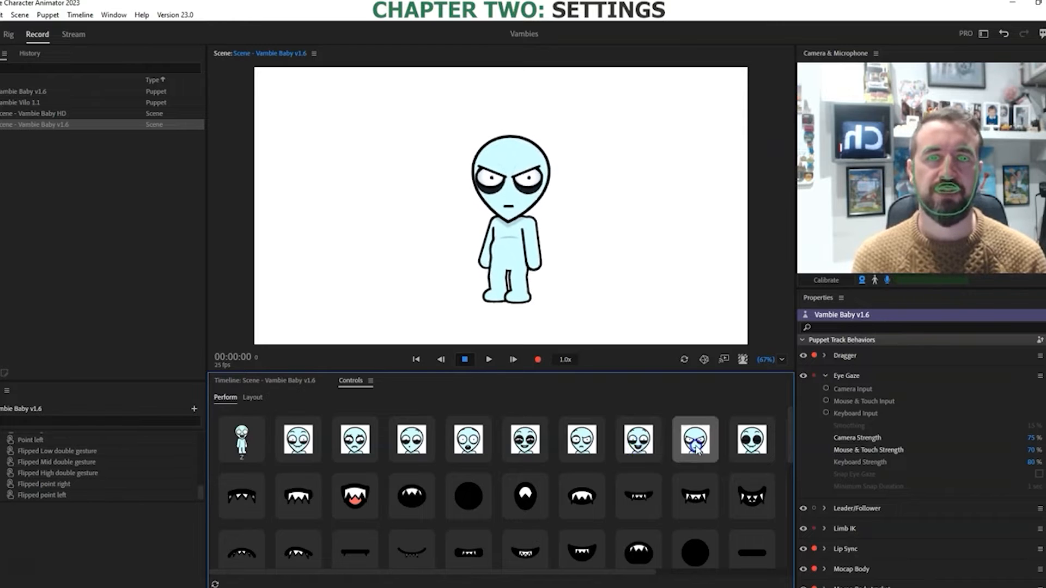
click(750, 444)
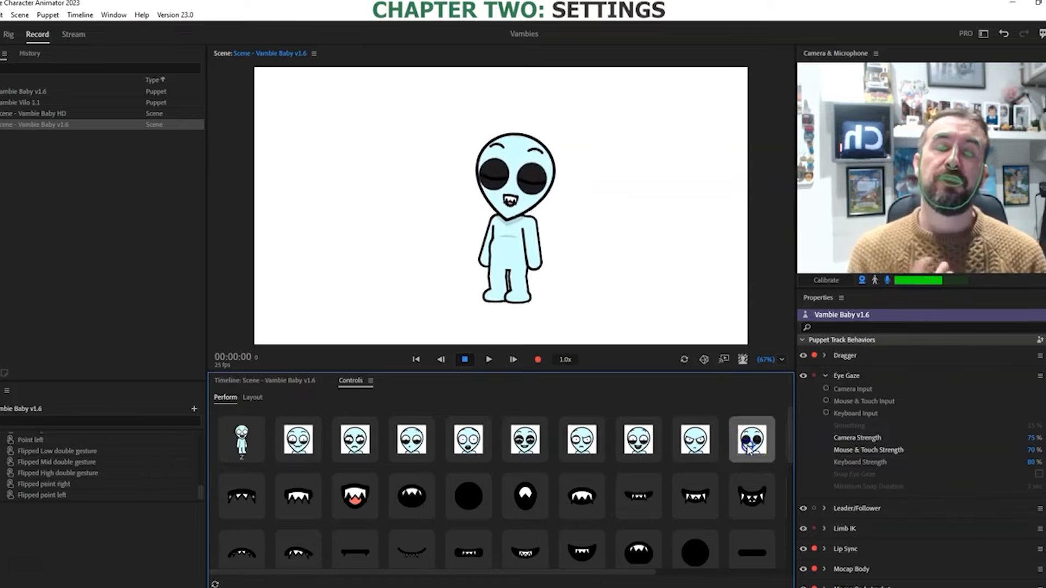
Step: Test the last three facial expression triggers in the row and look through the mouth, eyebrow and eyelid controls
drag(539, 572, 683, 572)
click(639, 439)
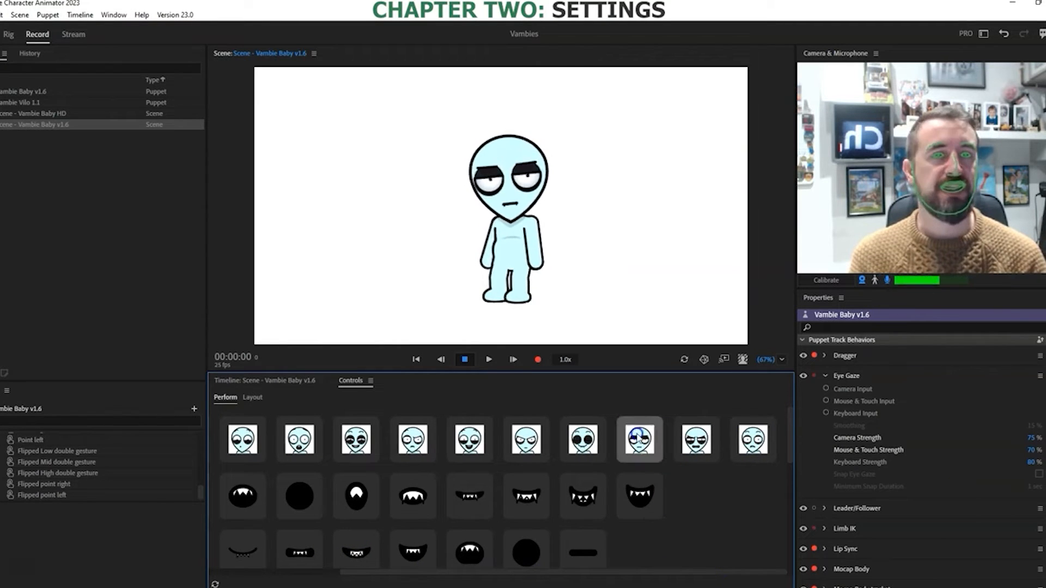
click(694, 437)
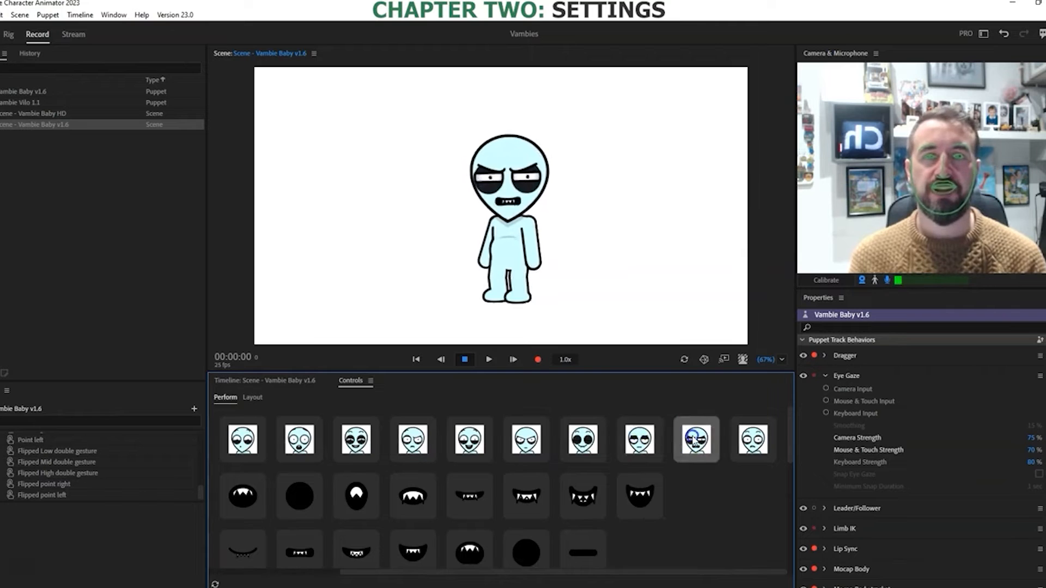
click(758, 439)
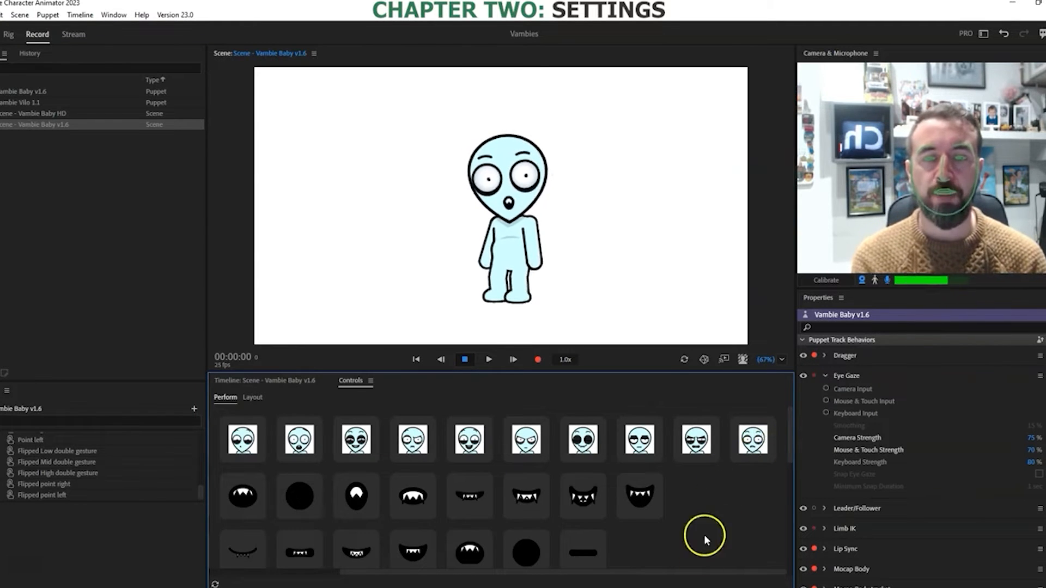
drag(703, 572, 489, 579)
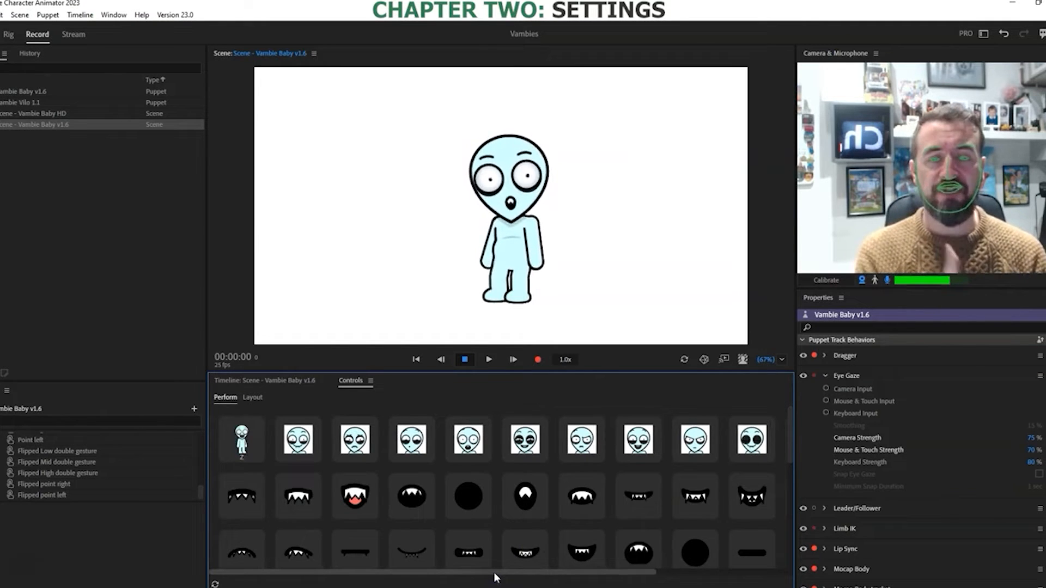
drag(790, 424, 790, 466)
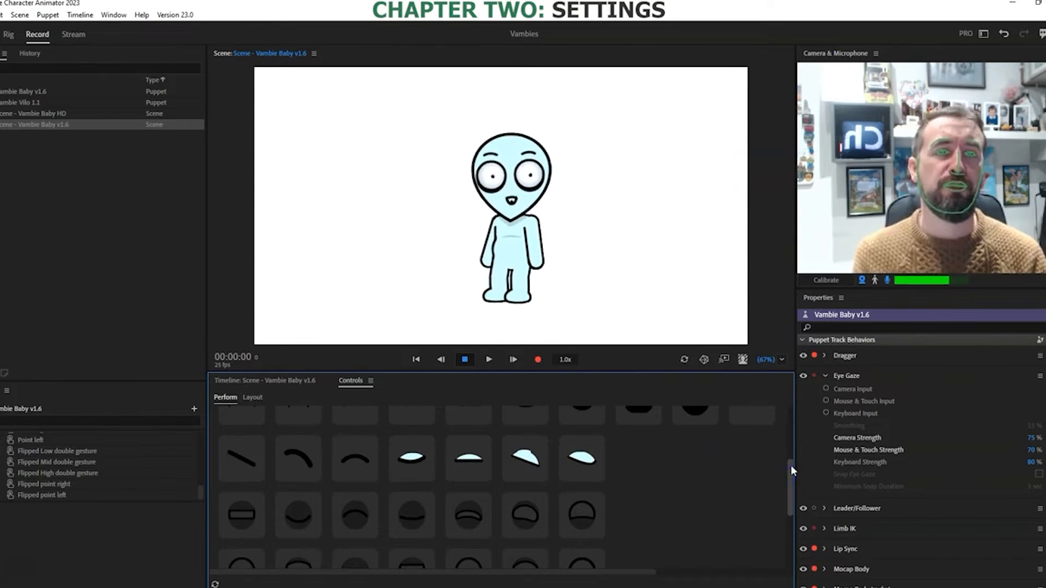
drag(792, 470, 798, 400)
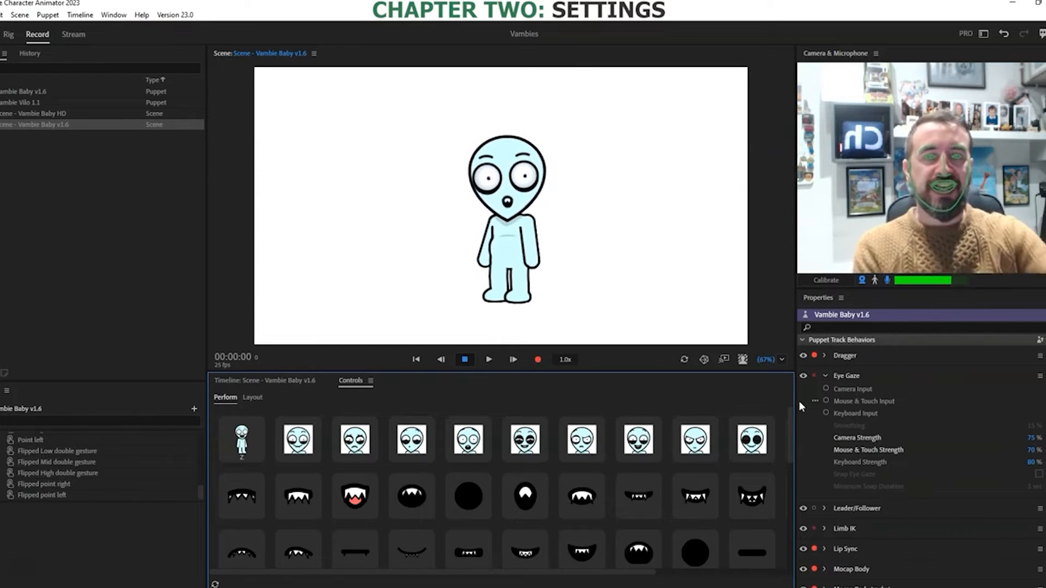
Step: Disarm Vambie Baby's Triggers behavior and try the surprised expression trigger
drag(1045, 409, 1045, 541)
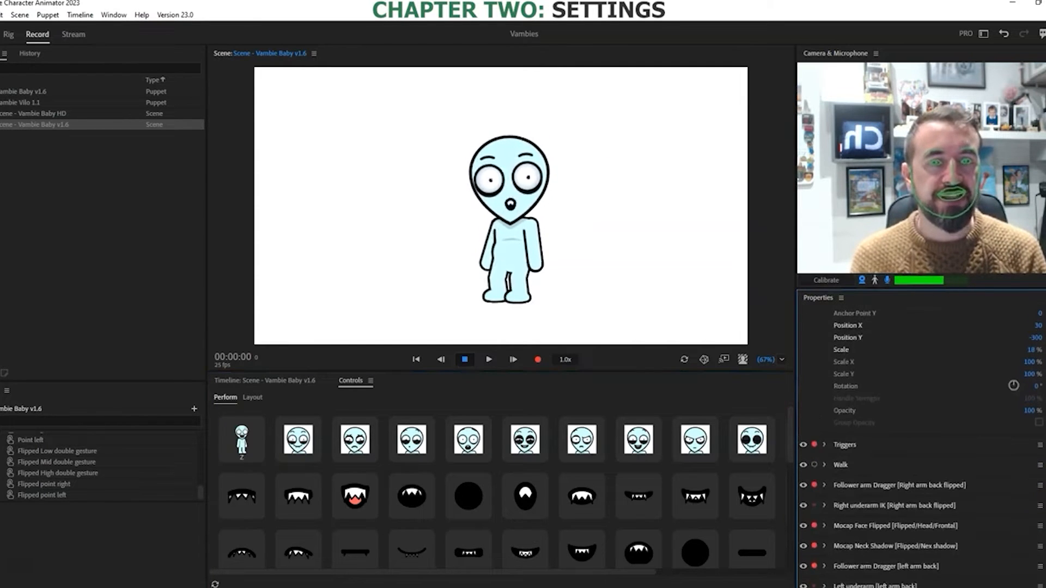
click(814, 445)
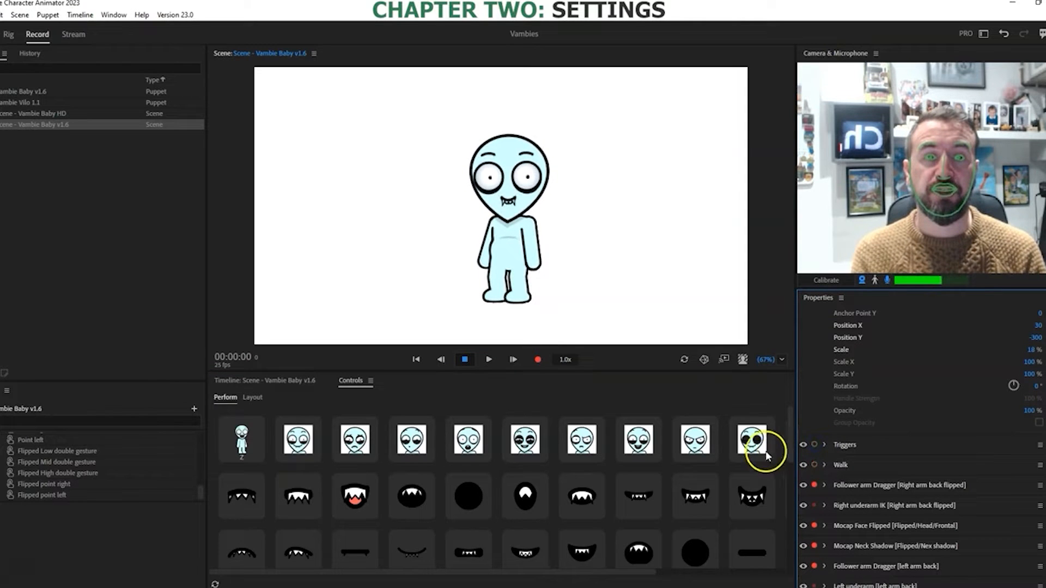
click(470, 439)
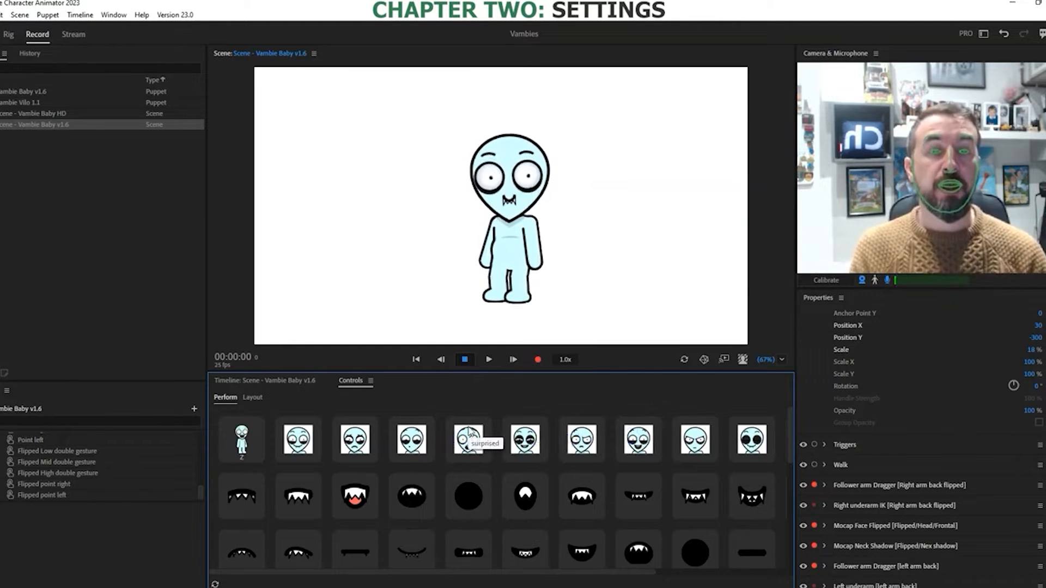
Step: Arm Vambie Baby's Triggers behavior and disarm it again
click(814, 445)
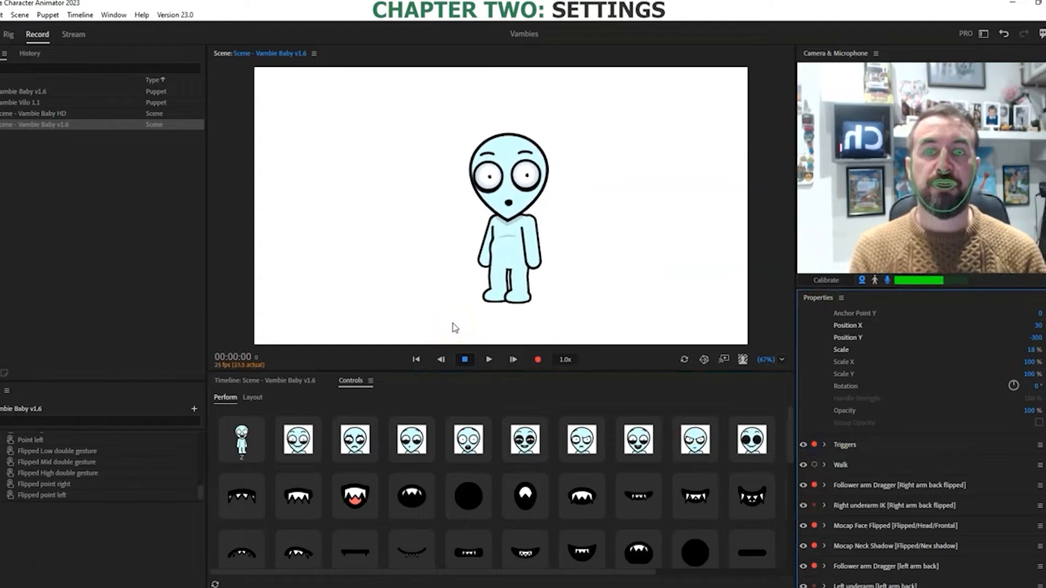
click(730, 401)
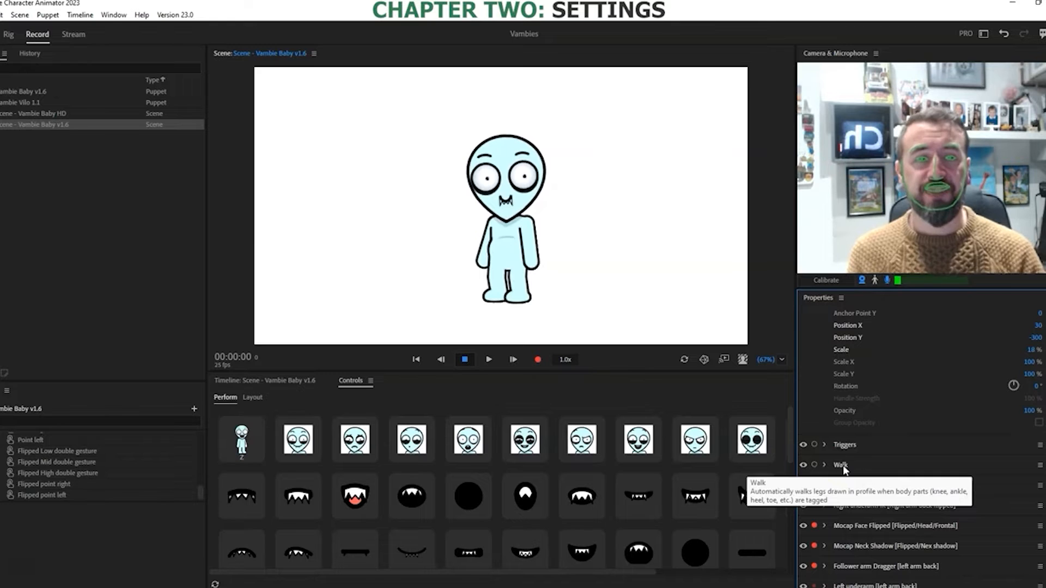
Step: Look through Vambie Baby's behavior list and expand the Mocap Face [Puppet/Head/Frontal] settings
scroll(921, 436, down, 5)
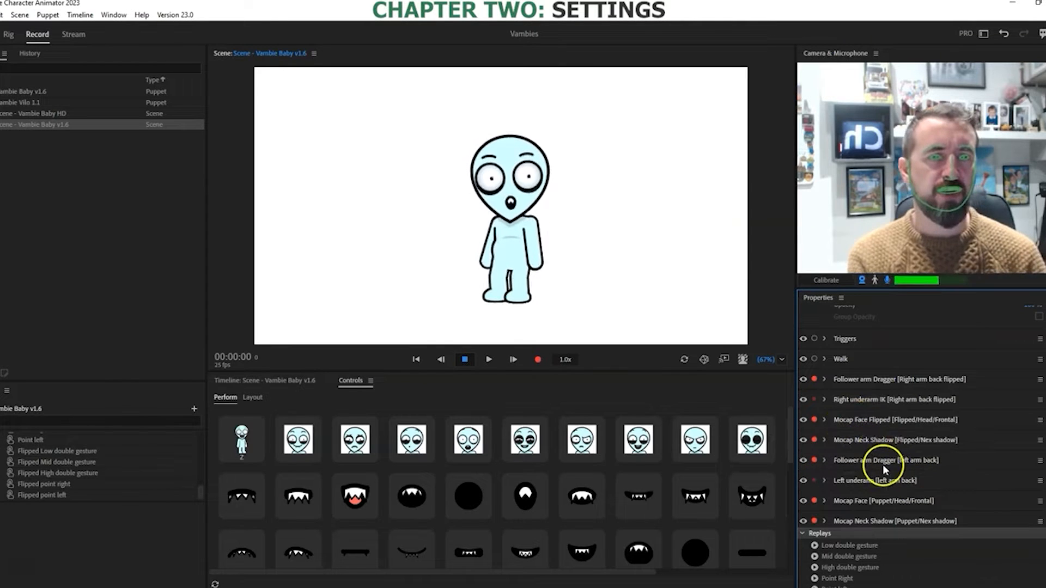
scroll(894, 501, down, 1)
scroll(914, 482, up, 2)
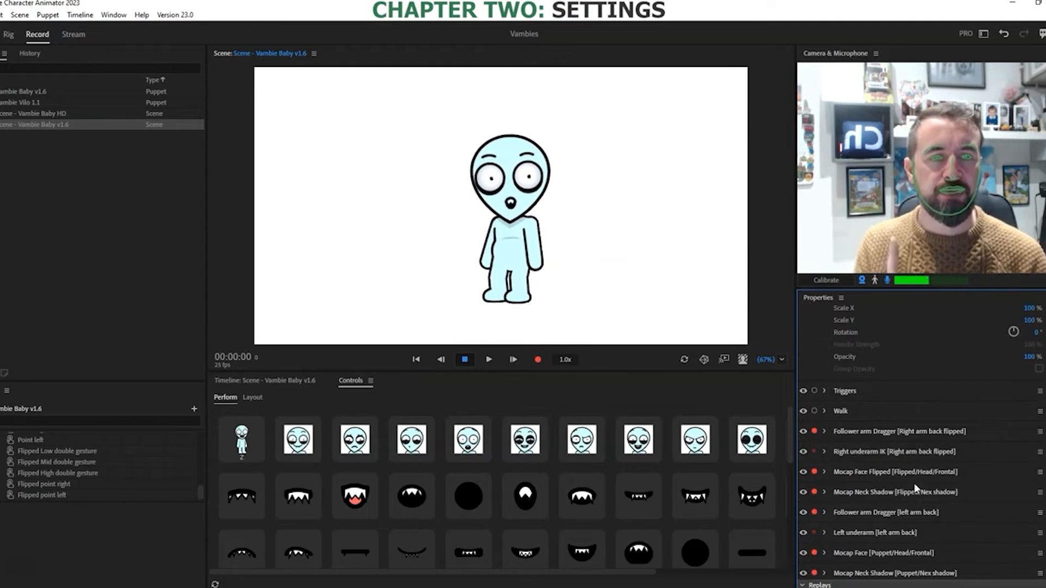
click(914, 517)
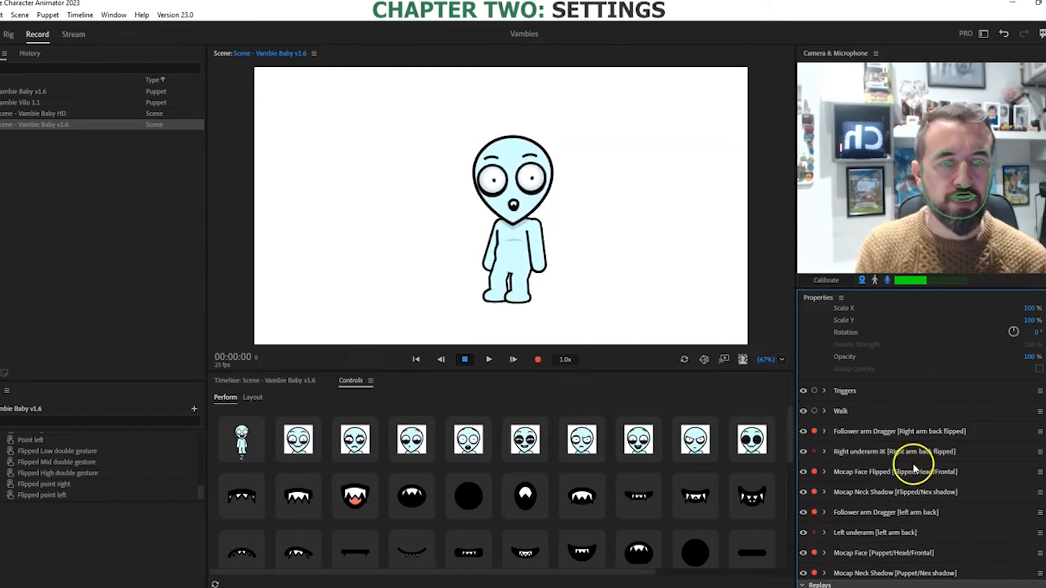
scroll(928, 523, down, 3)
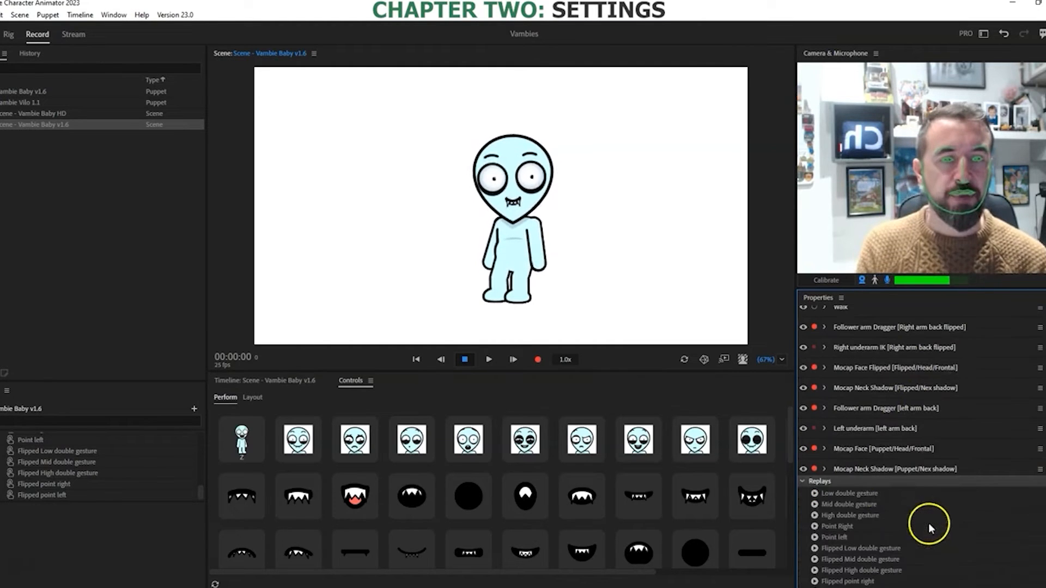
click(824, 449)
scroll(901, 459, down, 2)
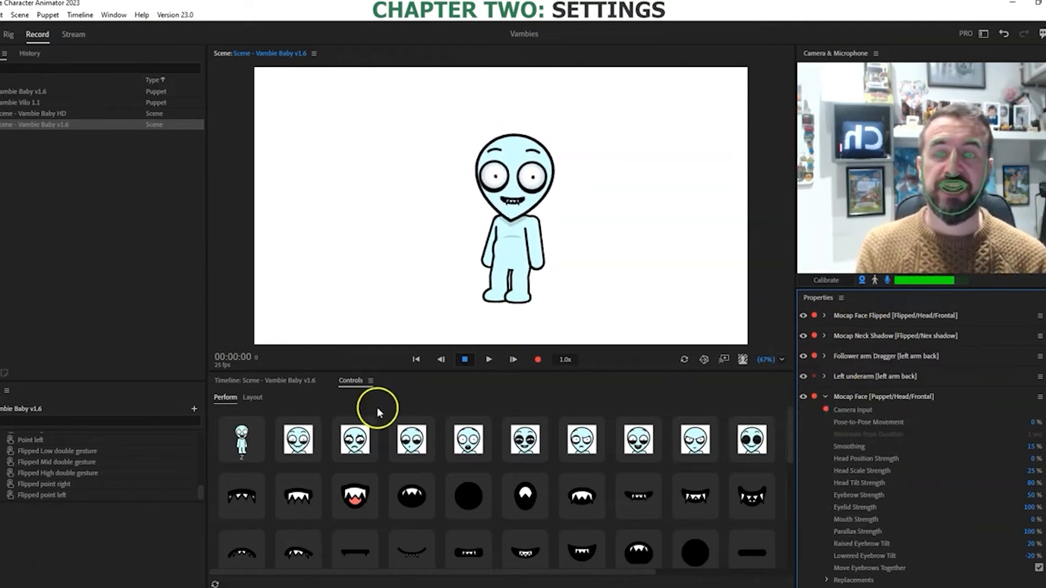
Step: Re-arm Vambie Baby's Triggers behavior and test the full-body trigger before and after arming it
click(246, 450)
scroll(1003, 447, up, 3)
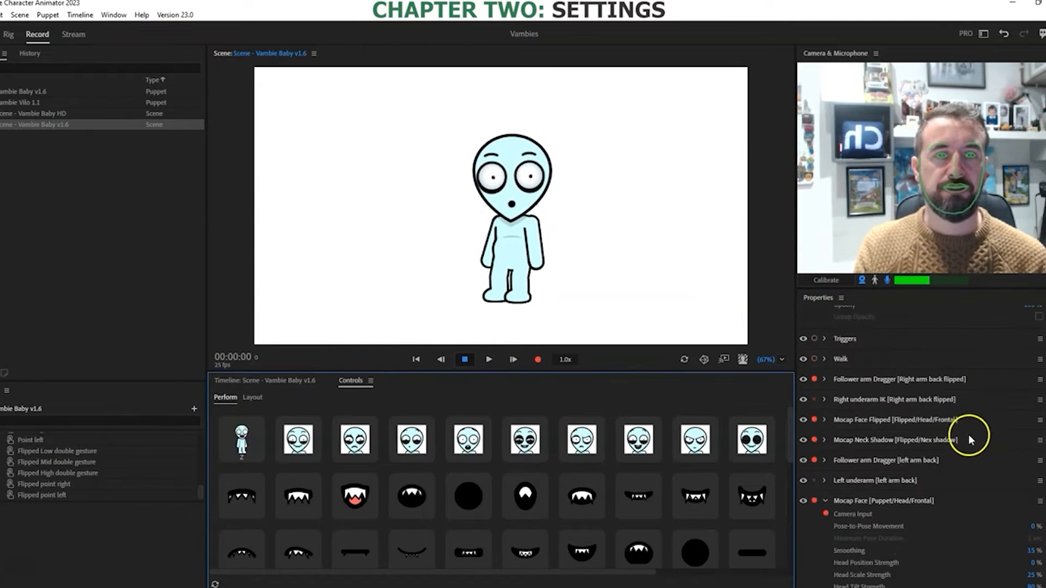
click(817, 343)
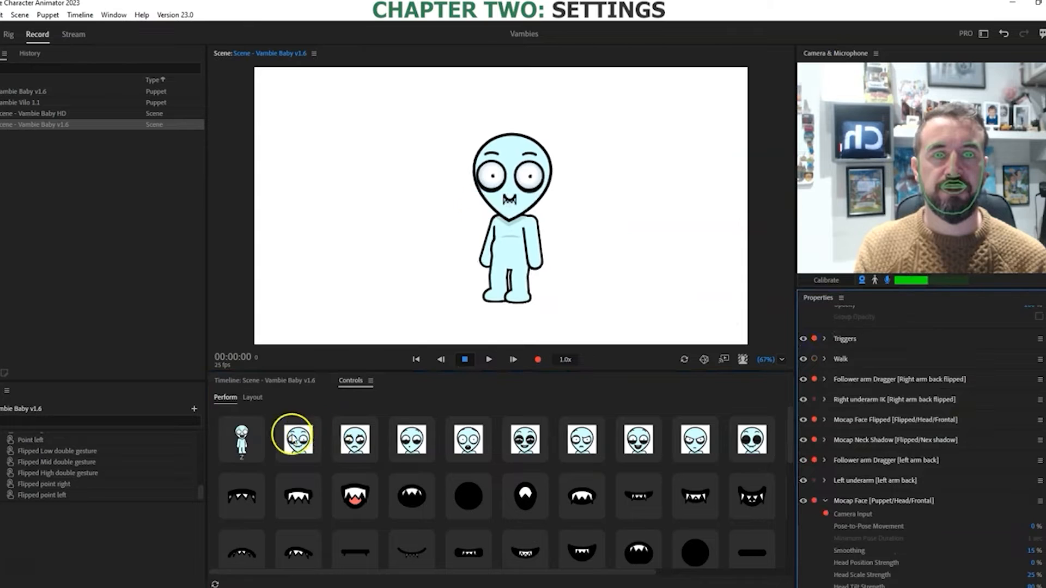
click(246, 444)
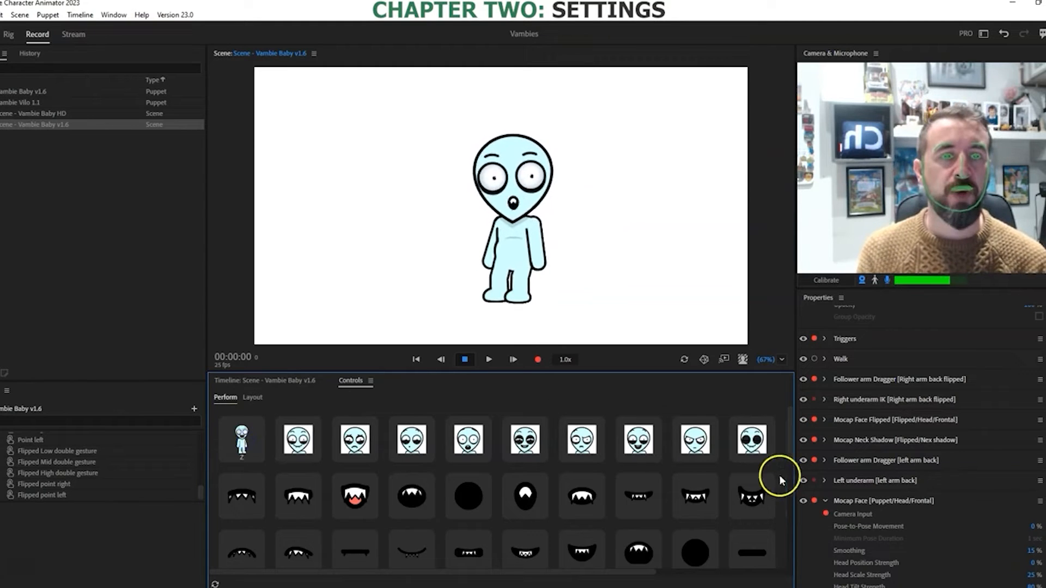
Step: Expand Mocap Face Flipped [Flipped/Head/Frontal] and look through both Mocap Face behaviors' settings
scroll(884, 377, down, 5)
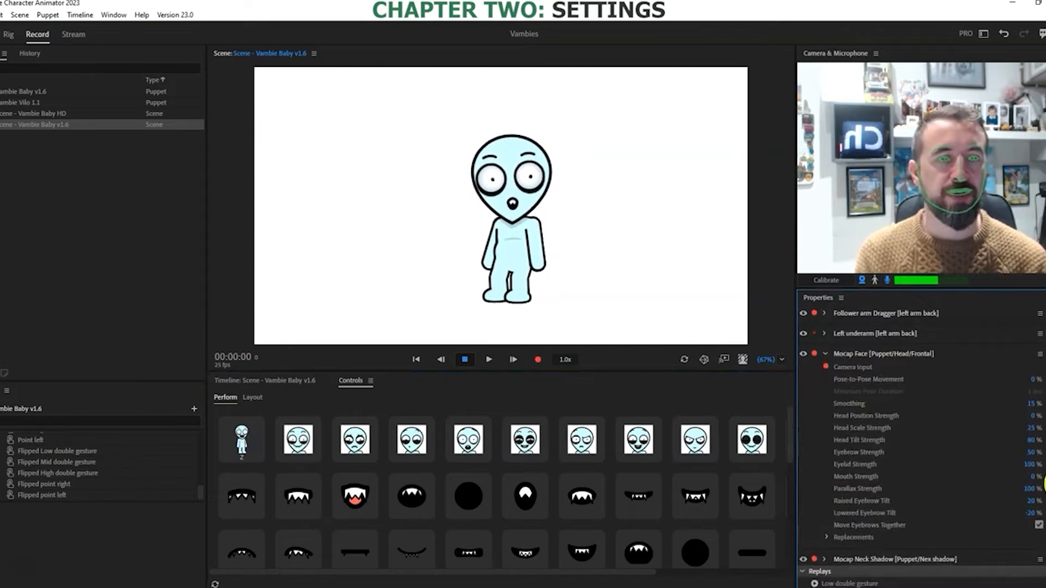
scroll(855, 397, up, 6)
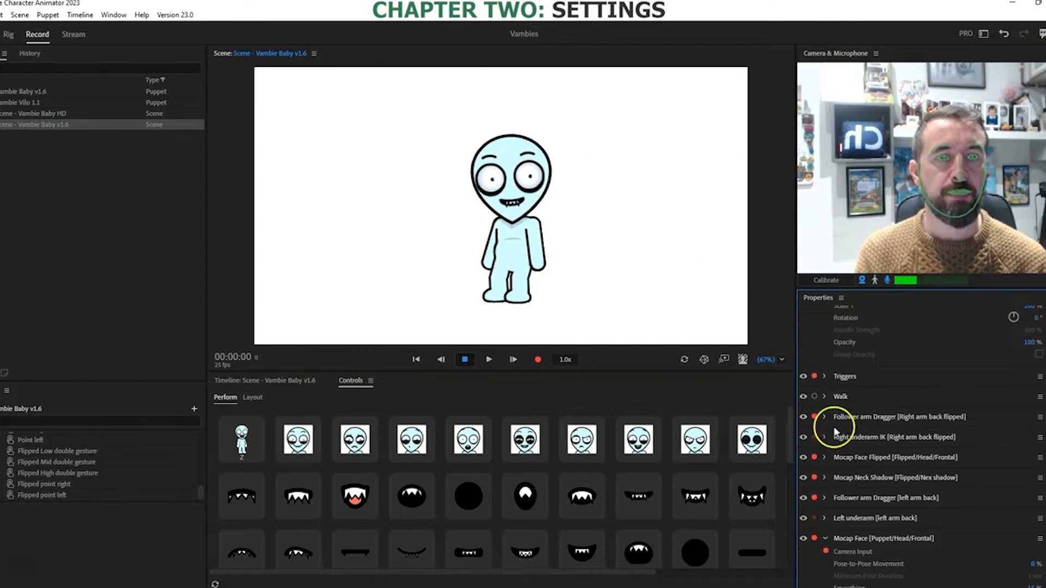
click(825, 458)
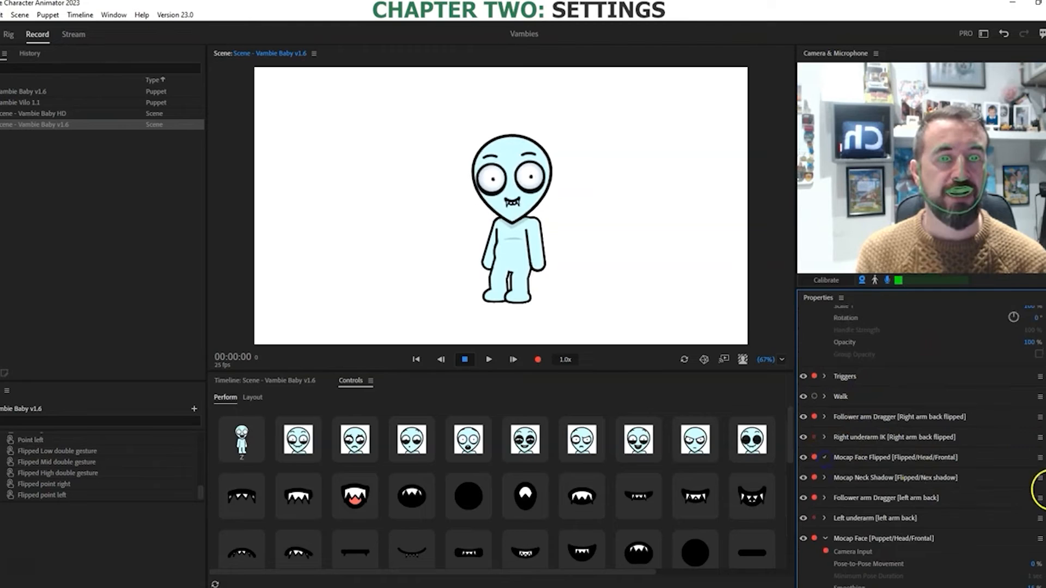
scroll(1038, 490, down, 9)
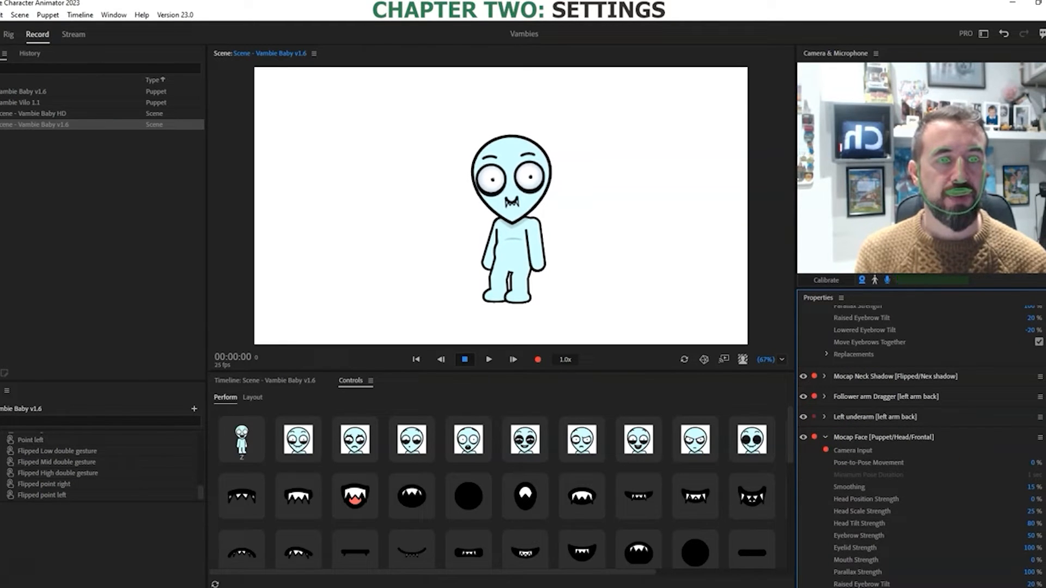
Step: Try a Head Scale Strength of 85% for Mocap Face [Puppet/Head/Frontal] and return it to 25%
scroll(921, 447, down, 2)
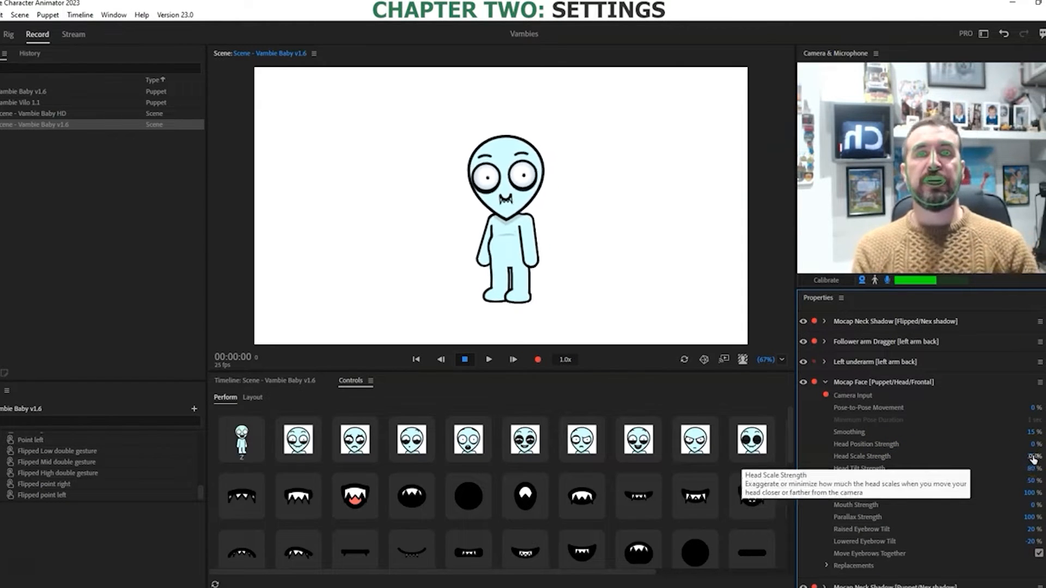
drag(1033, 458, 1039, 456)
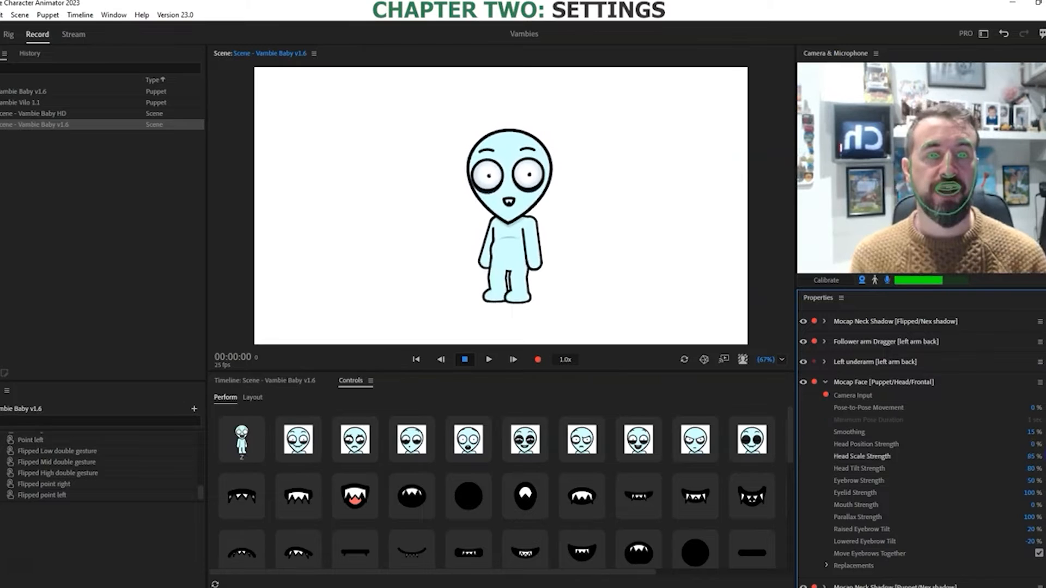
drag(1032, 457, 1000, 456)
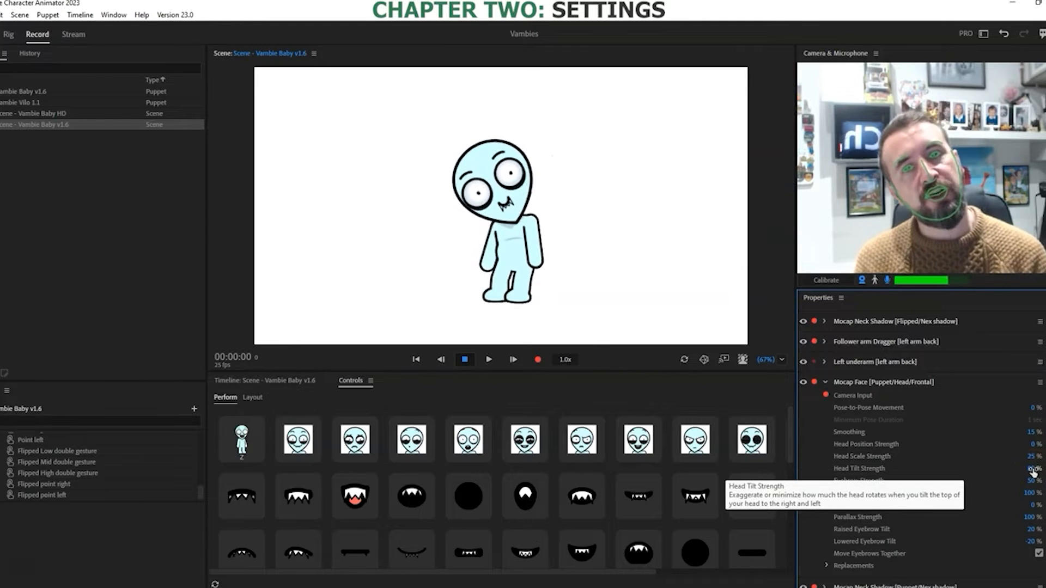
Step: Try a very high and a 2% Head Tilt Strength on the frontal Mocap Face, and return it to 80%
click(1034, 469)
text(360)
key(Return)
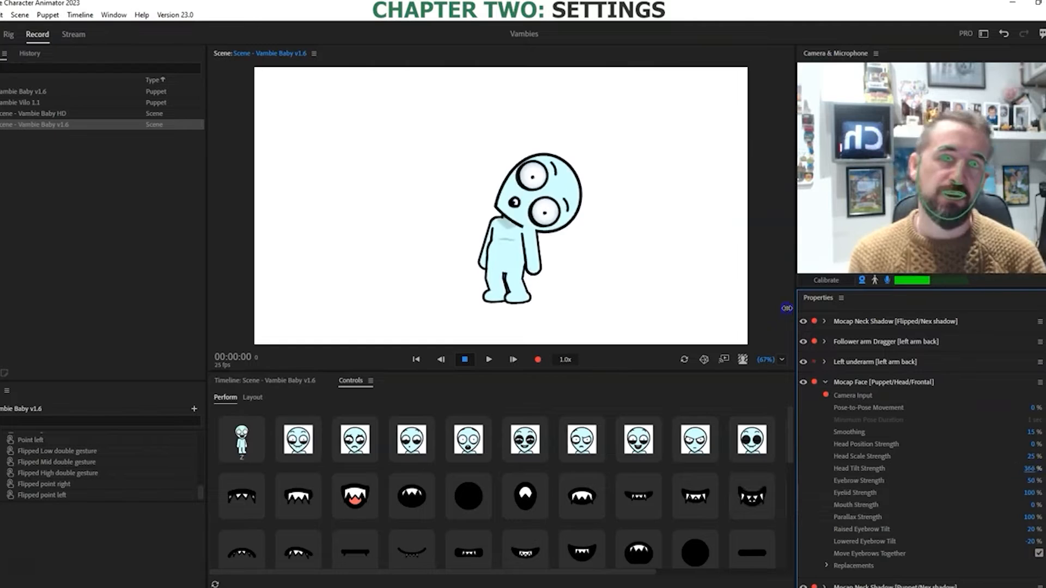
drag(1035, 467, 962, 461)
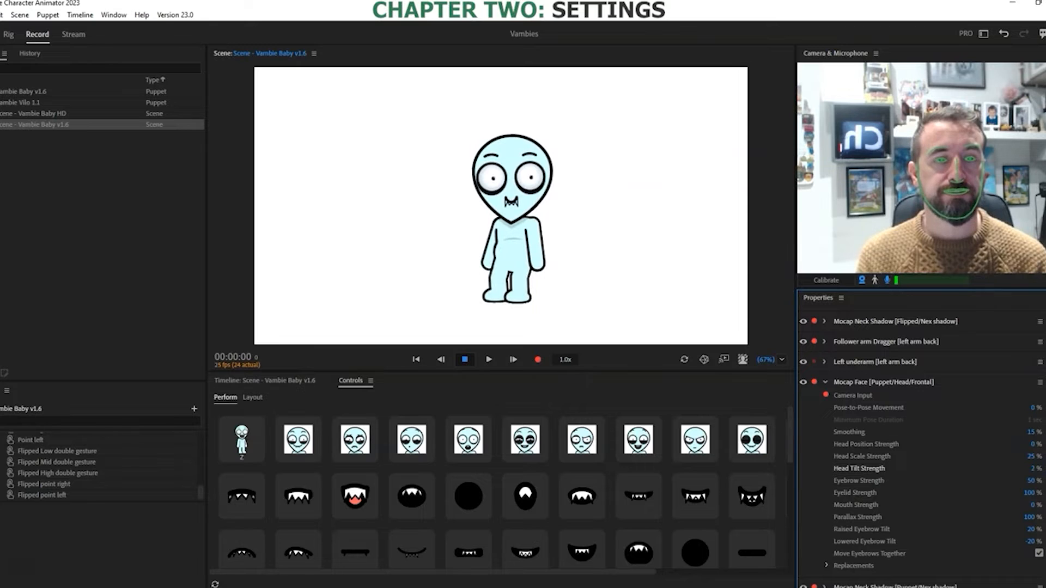
drag(1033, 469, 1045, 469)
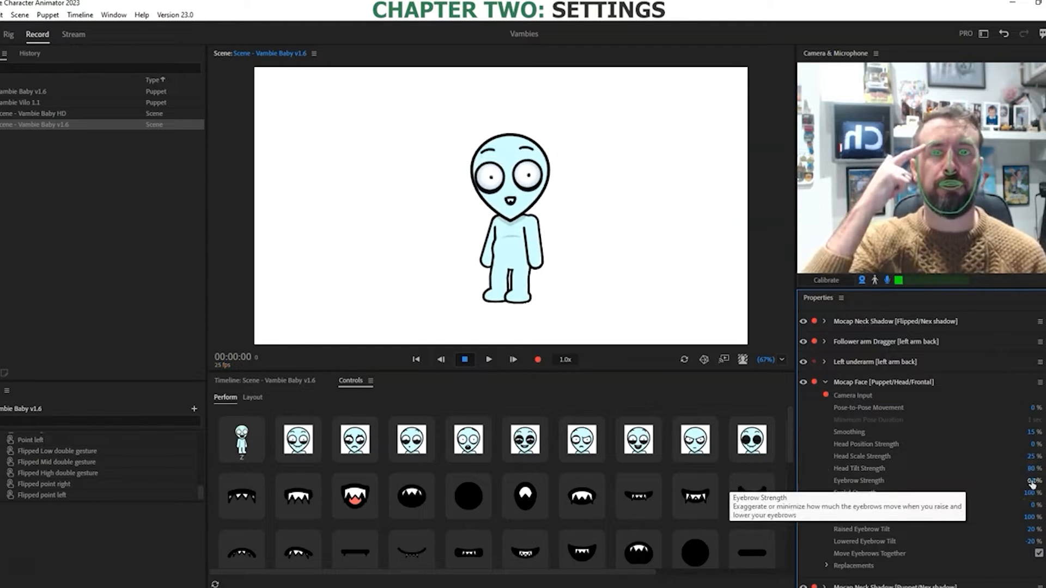
Step: Try an Eyebrow Strength of 424% on the frontal Mocap Face and set it back to 50%
drag(1033, 480, 1045, 480)
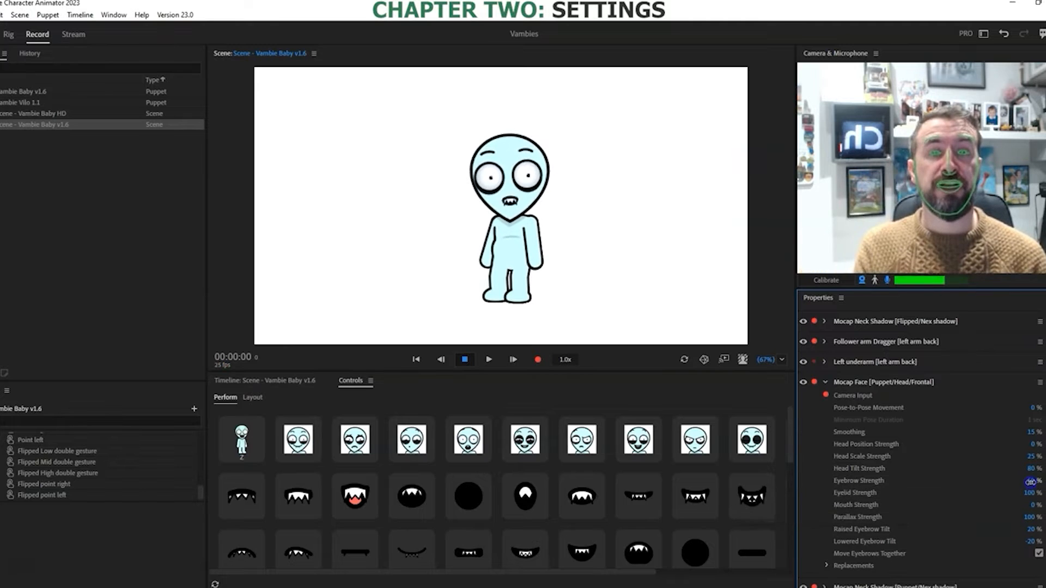
drag(787, 314, 816, 314)
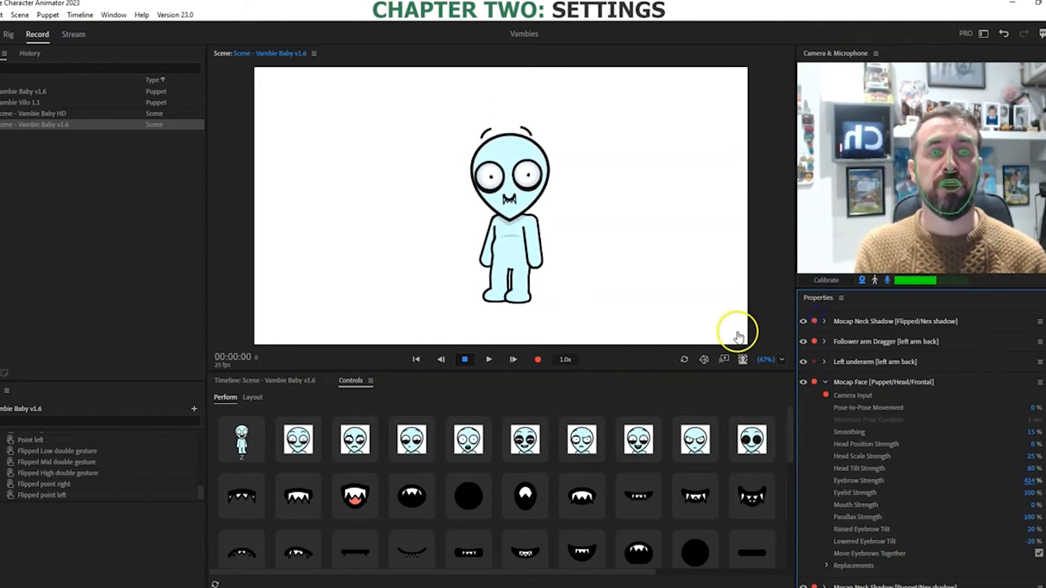
click(1029, 481)
text(50)
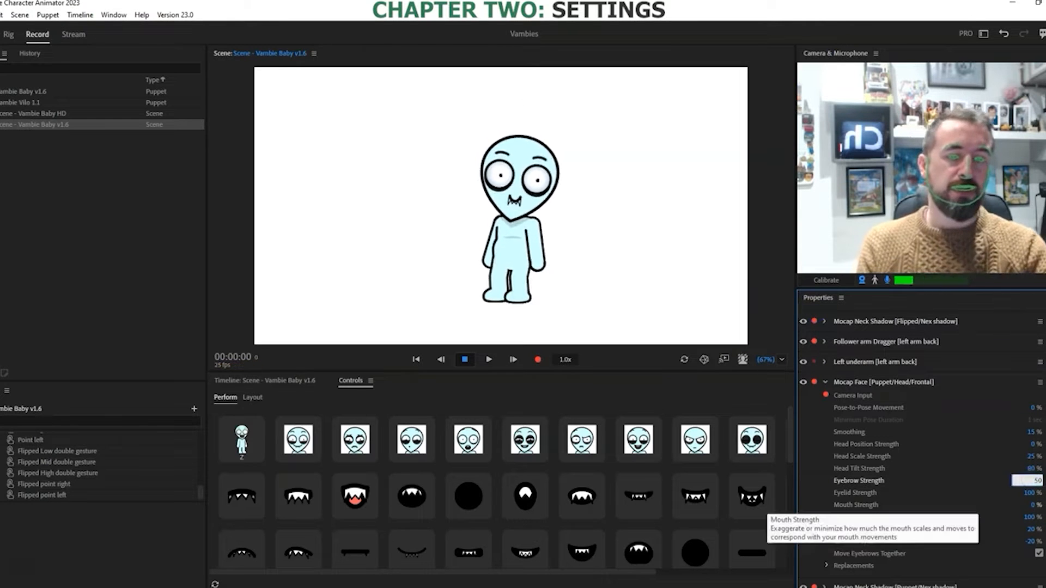
key(Return)
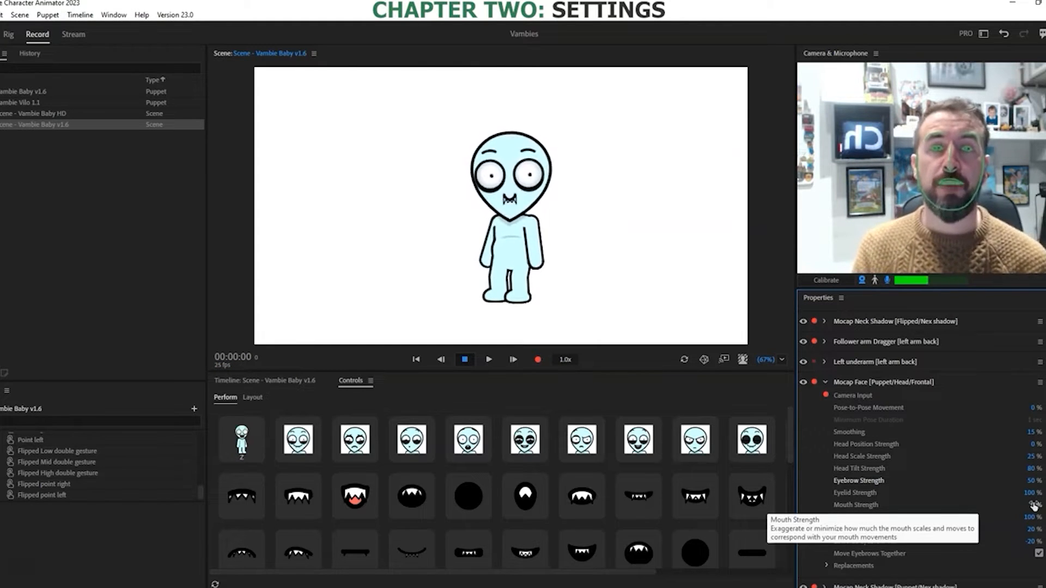
Step: Check Mouth Strength, try Eyelid Strength at 0% and 574%, and set Eyelid Strength back to 100%
drag(1033, 506, 875, 504)
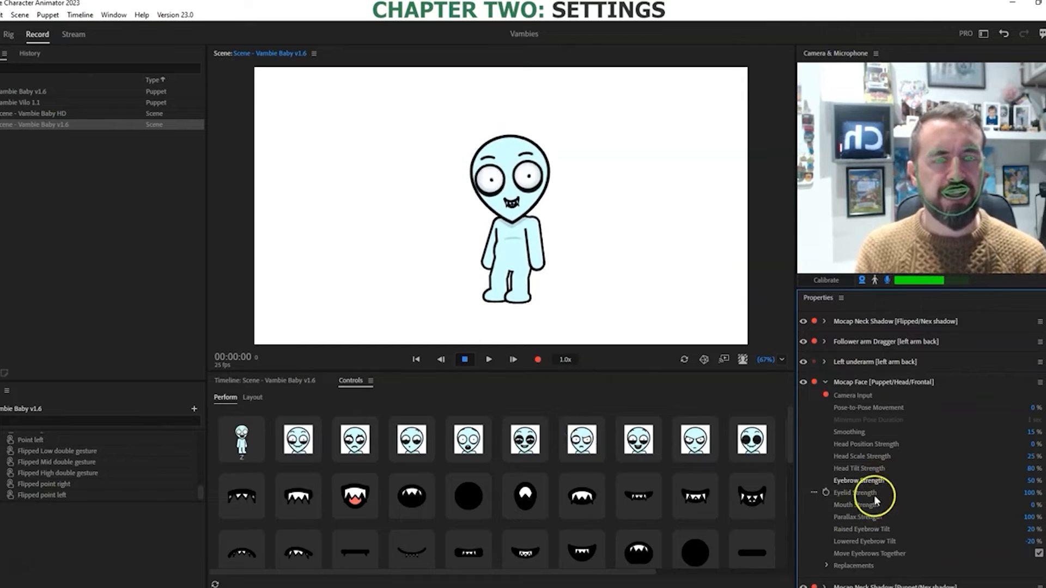
drag(1028, 493, 935, 496)
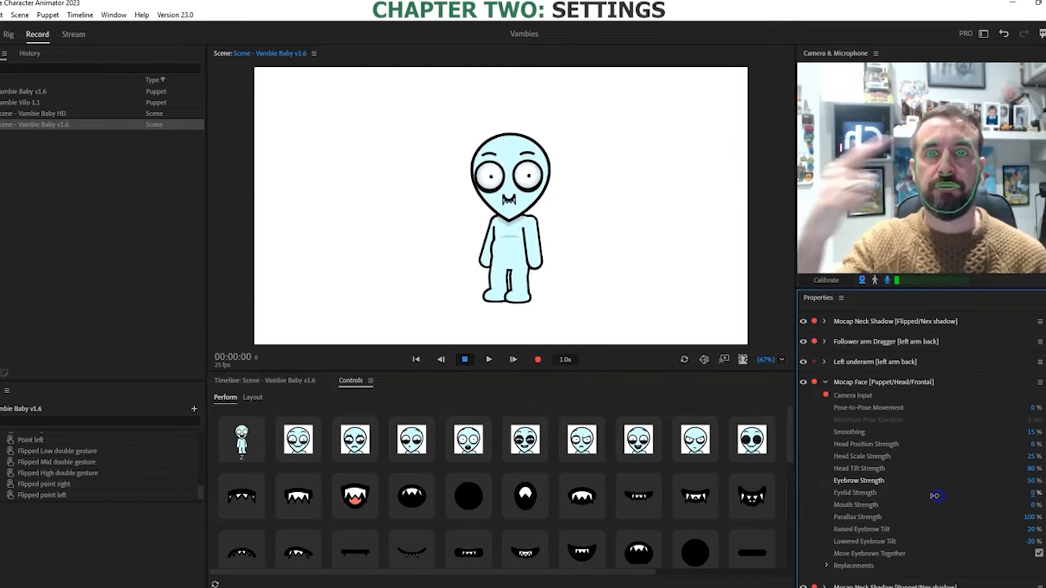
drag(935, 496, 1029, 465)
click(668, 264)
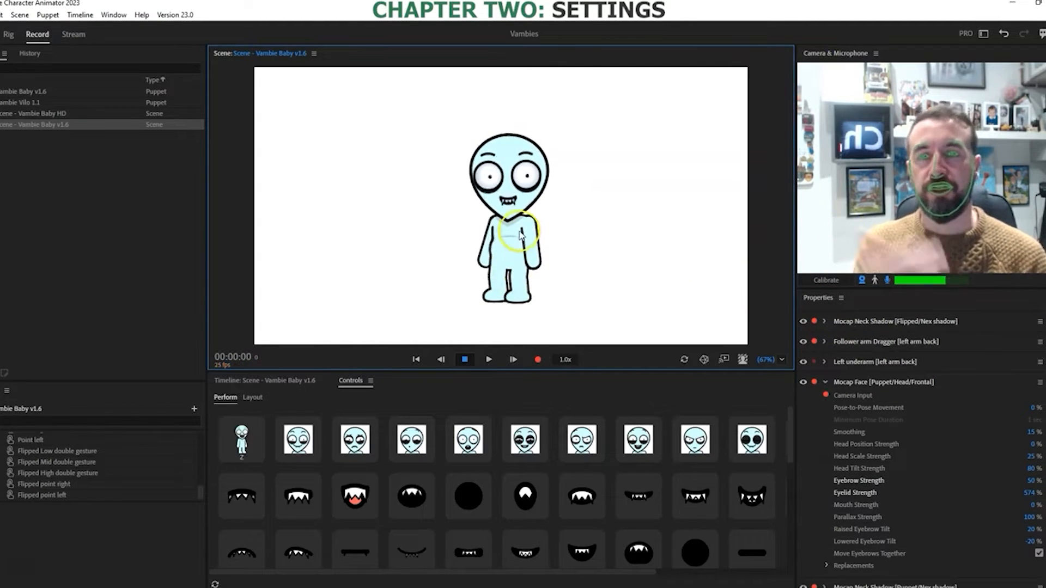
click(1035, 494)
text(100)
key(Return)
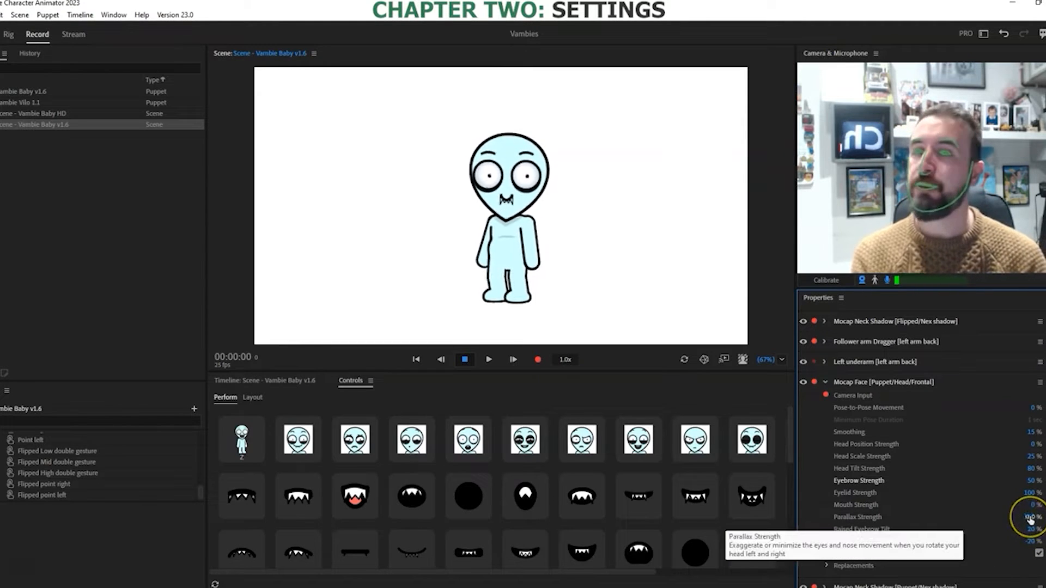
Step: Try Parallax Strength at 456% and 309% on the frontal Mocap Face, and return it to 100%
drag(1029, 517, 1038, 516)
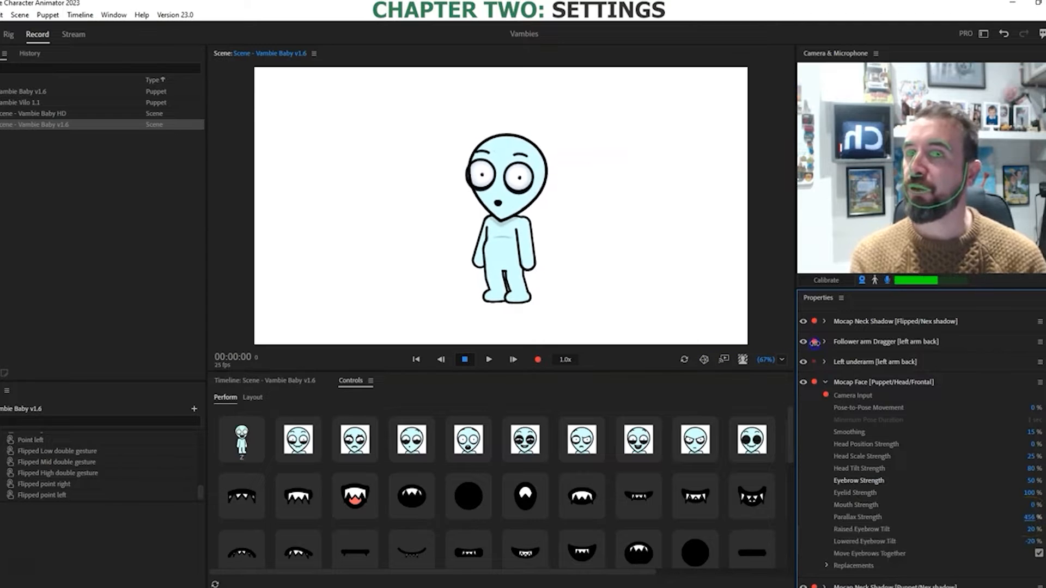
drag(811, 346, 780, 357)
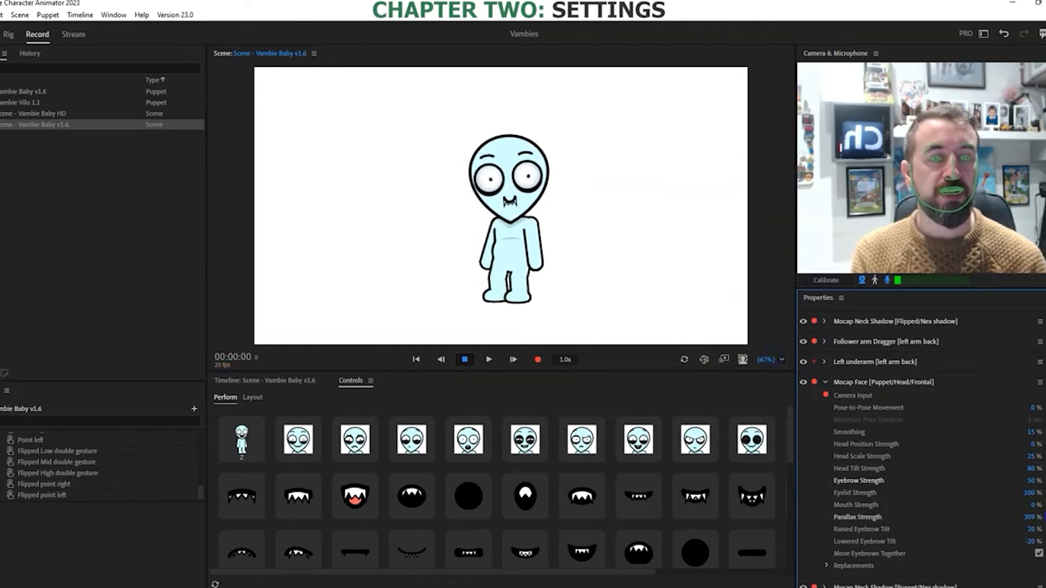
drag(1045, 517, 1029, 517)
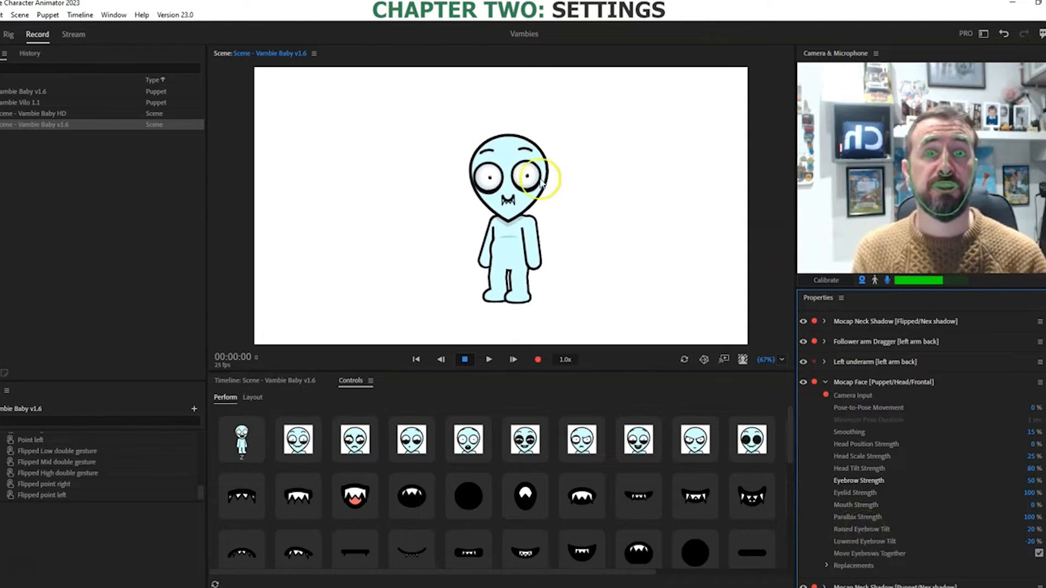
Step: Try Raised Eyebrow Tilt at 90% and Lowered Eyebrow Tilt at -90%, and restore both to their original values
drag(1030, 529, 1042, 528)
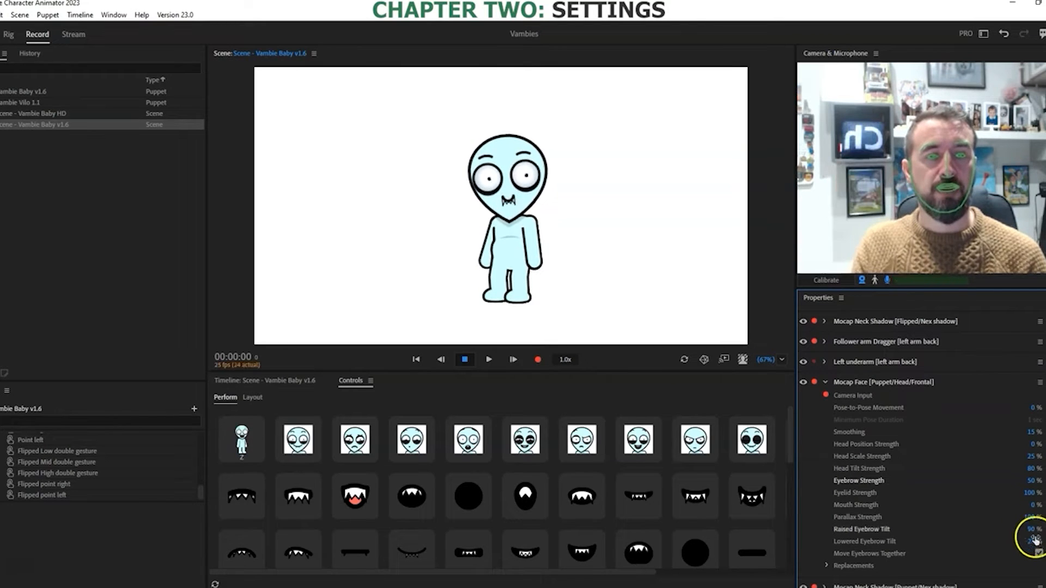
drag(1031, 543, 999, 545)
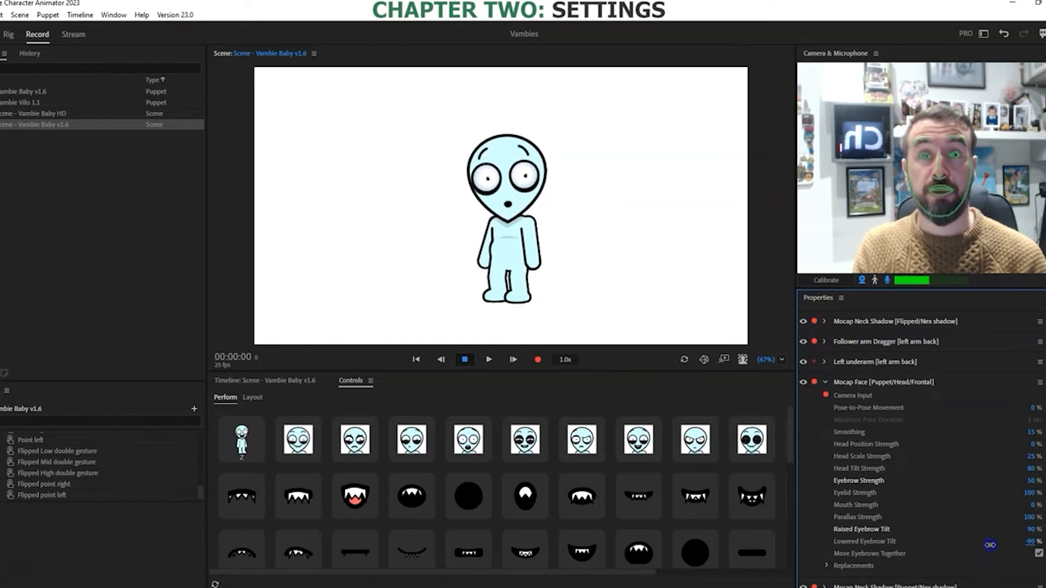
drag(990, 545, 990, 545)
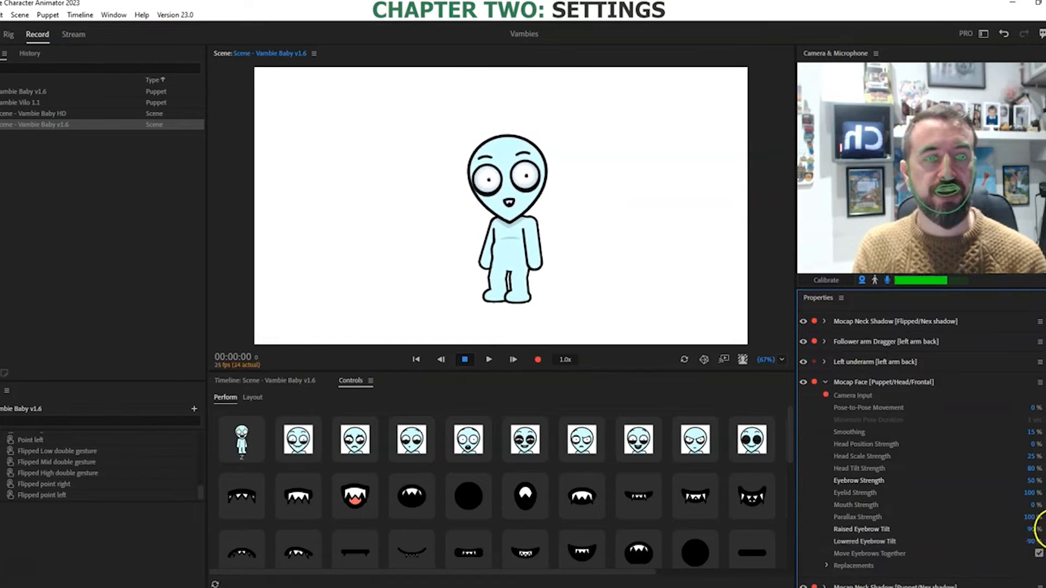
click(1045, 529)
click(1044, 542)
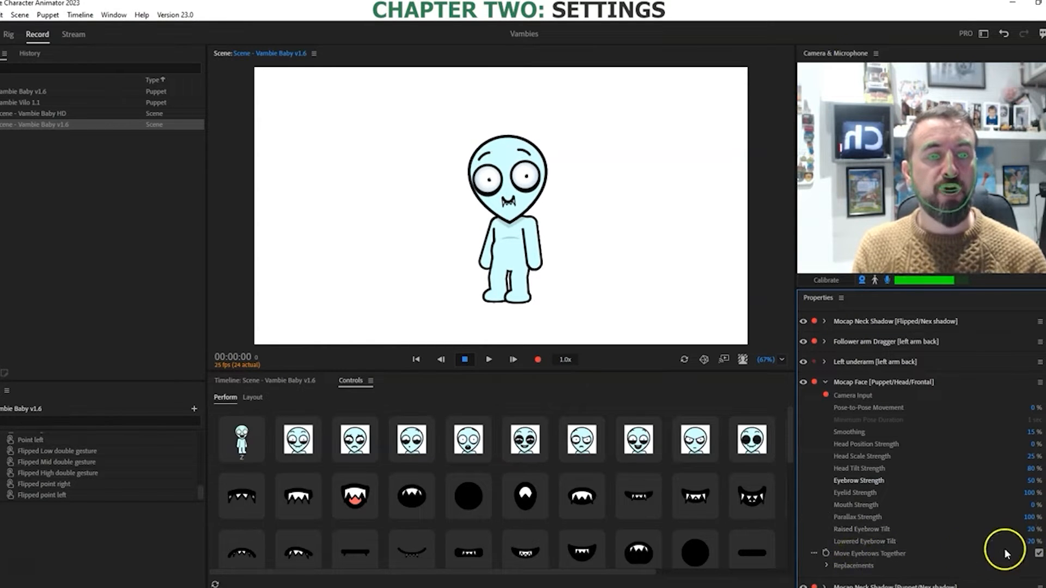
Step: Try the frontal Mocap Face with Move Eyebrows Together turned off, and turn the option back on
click(631, 306)
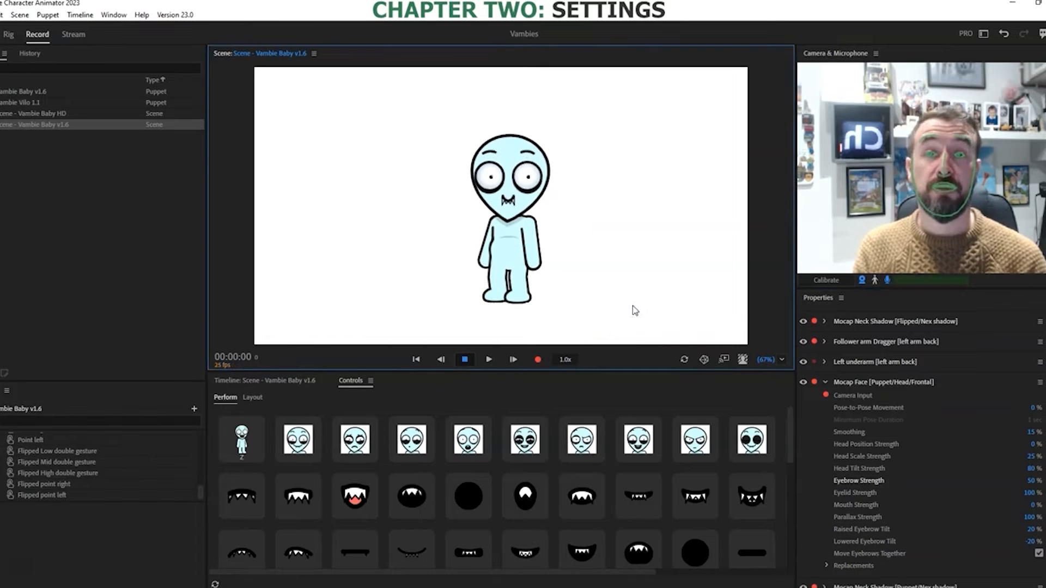
click(1039, 554)
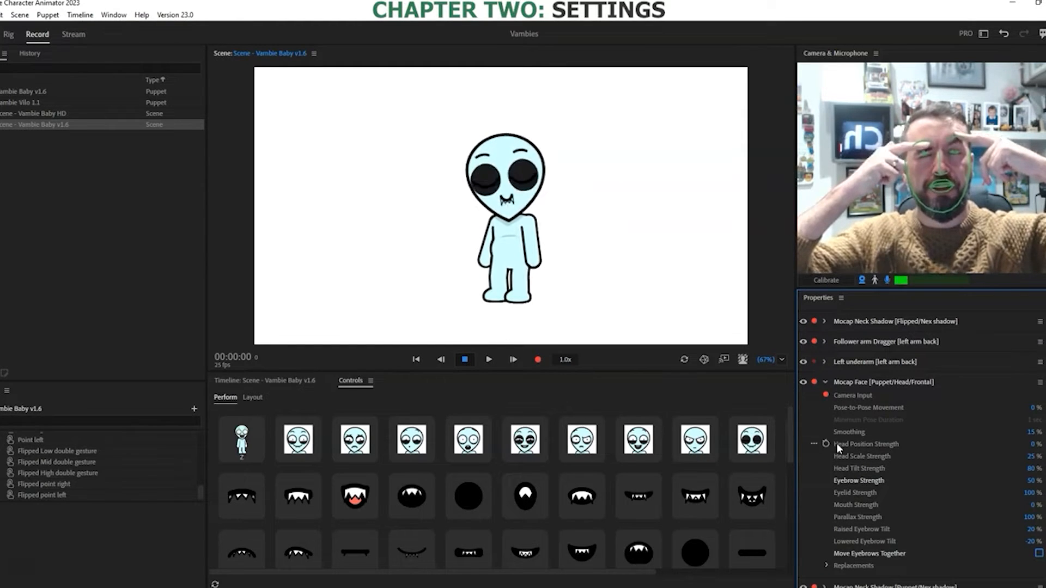
click(1039, 553)
Step: Look over the gesture Replays listed after the puppet's behaviors and return to the start of its properties
scroll(921, 441, down, 3)
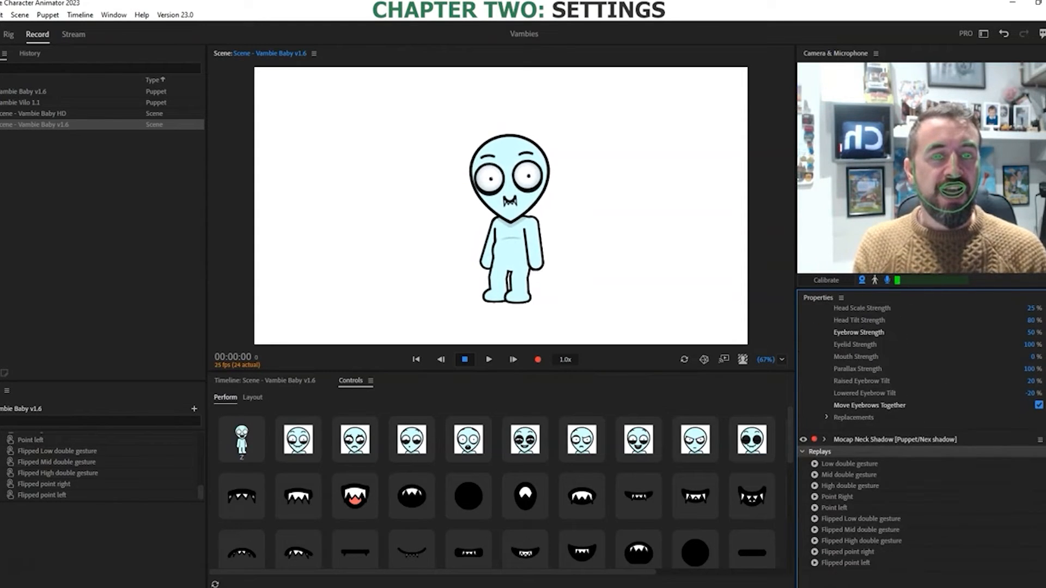
scroll(872, 425, down, 2)
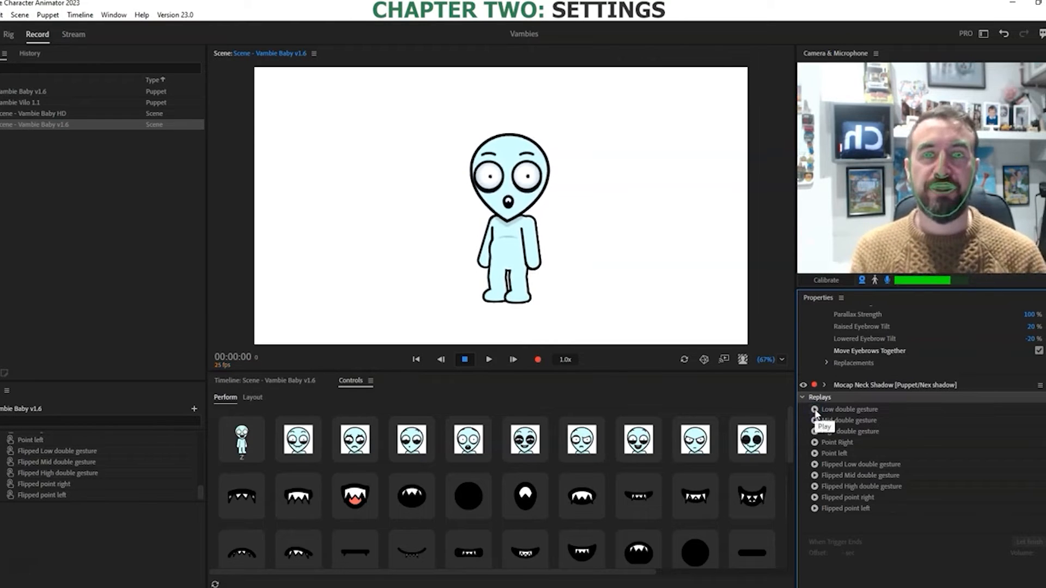
scroll(921, 444, up, 10)
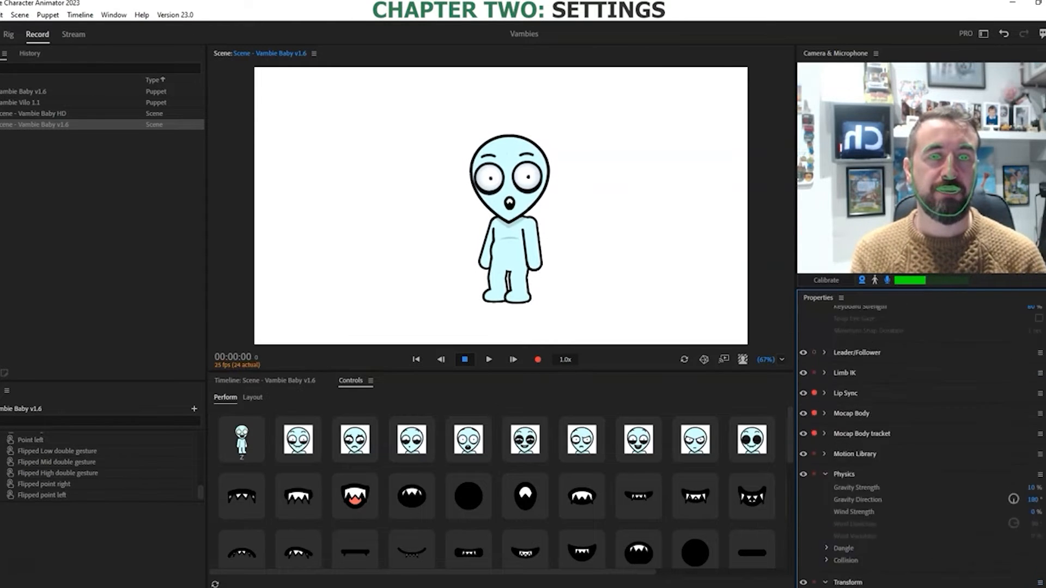
scroll(1030, 349, up, 3)
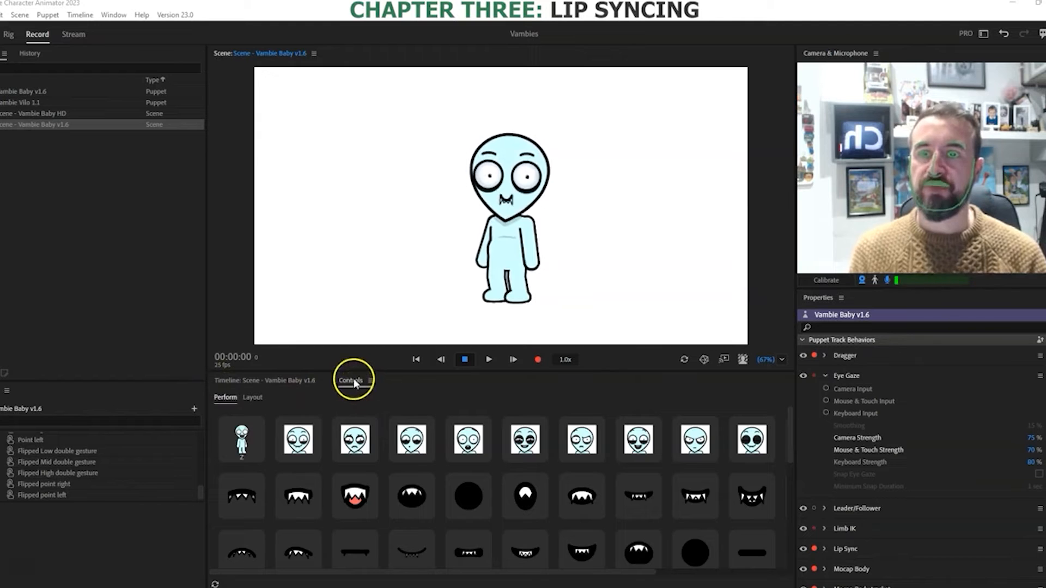
Step: Record a performance take of about four seconds for Vambie Baby v1.6 from the start of the scene's timeline
click(284, 381)
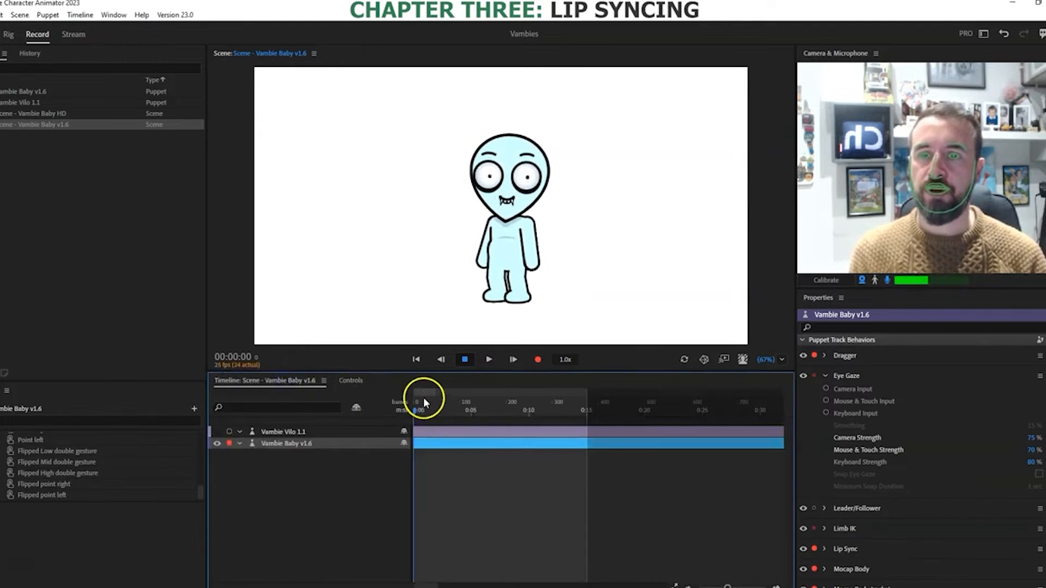
drag(728, 587, 743, 586)
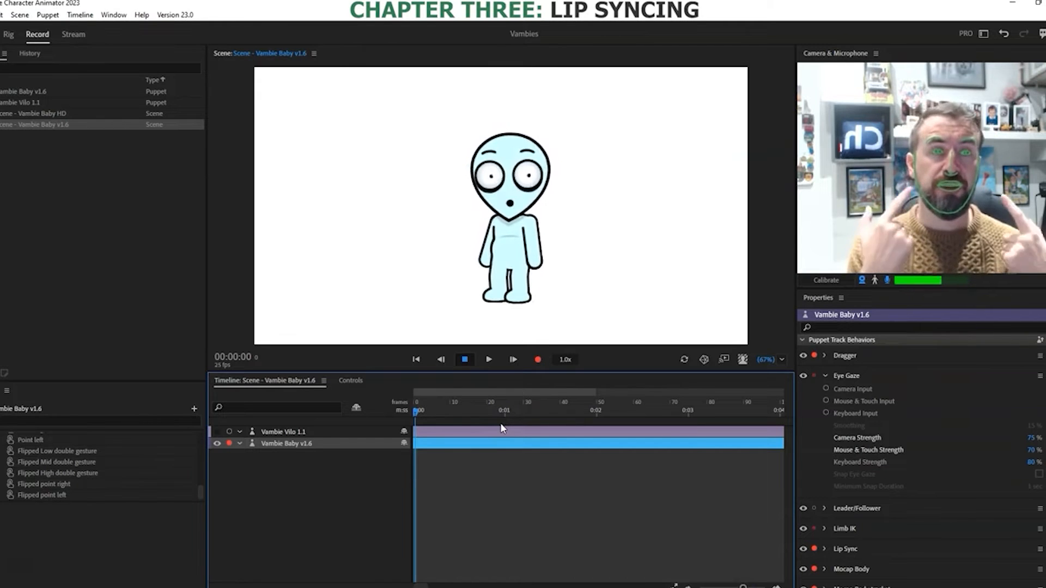
click(537, 361)
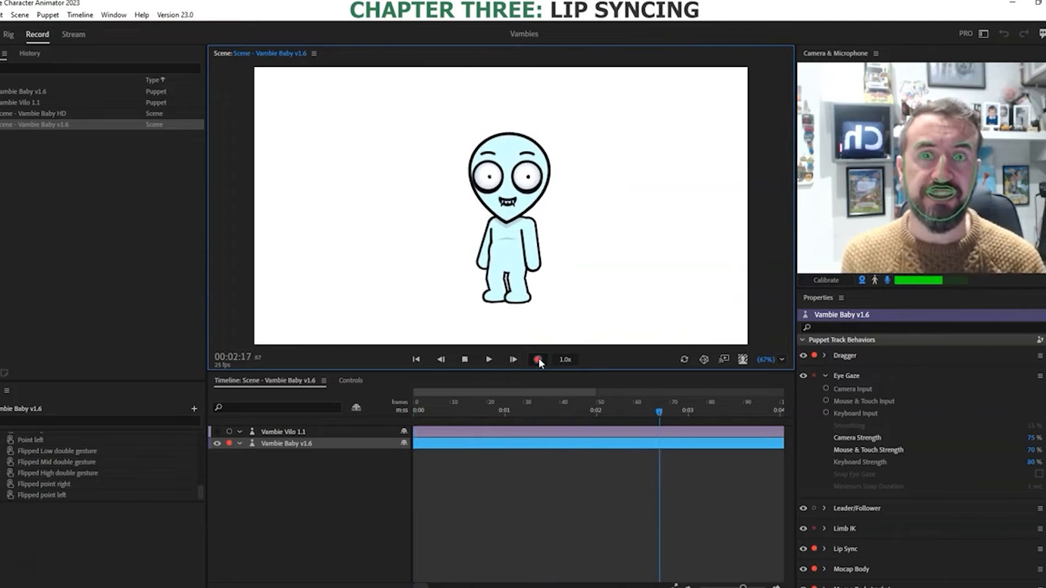
click(463, 361)
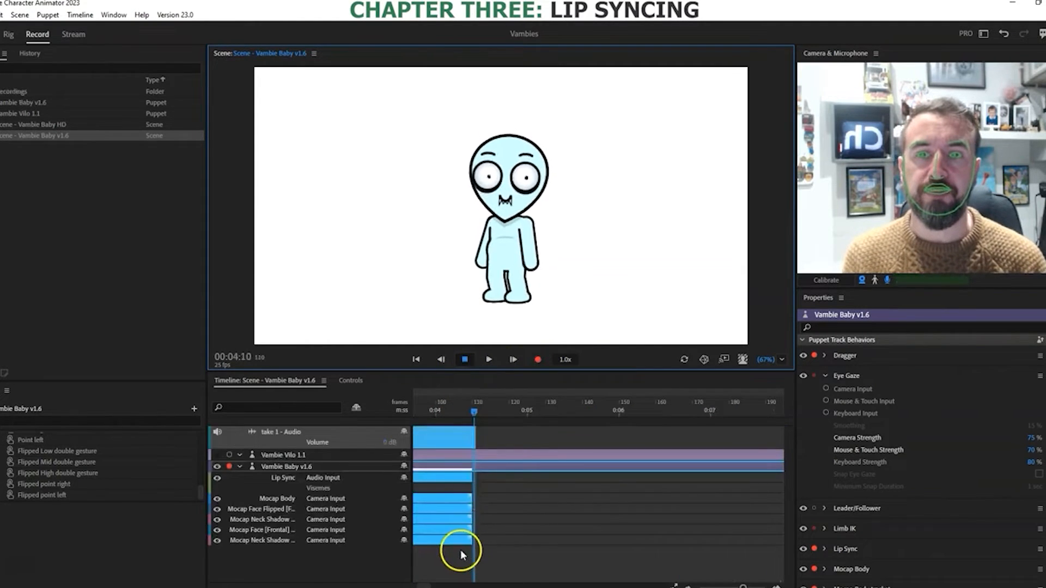
Step: Examine the recorded take's visemes at its beginning and scrub the playhead to frame 18
drag(436, 585, 413, 586)
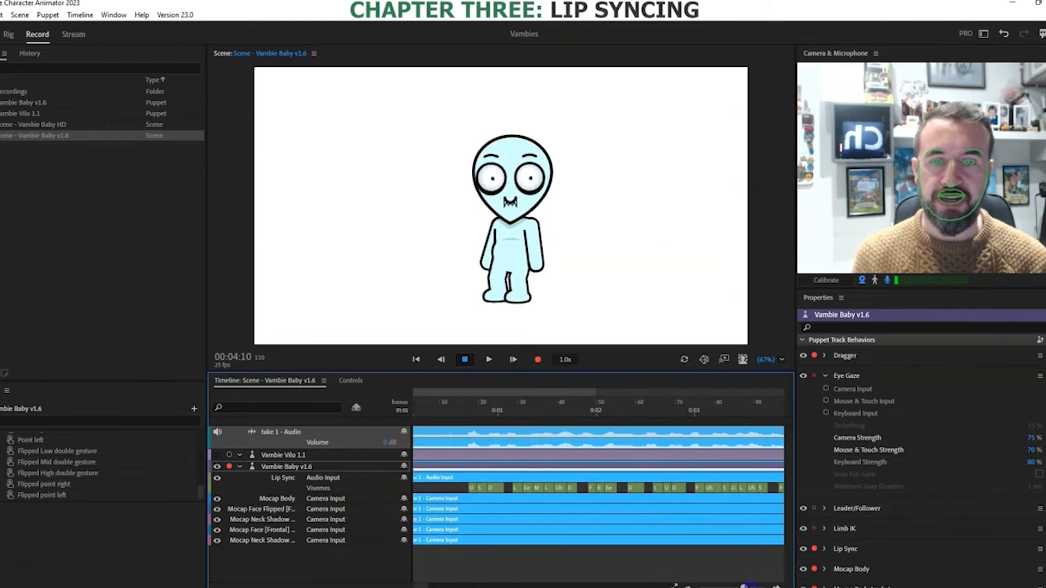
mouse_move(743, 586)
mouse_down()
mouse_move(731, 586)
mouse_move(743, 584)
mouse_up()
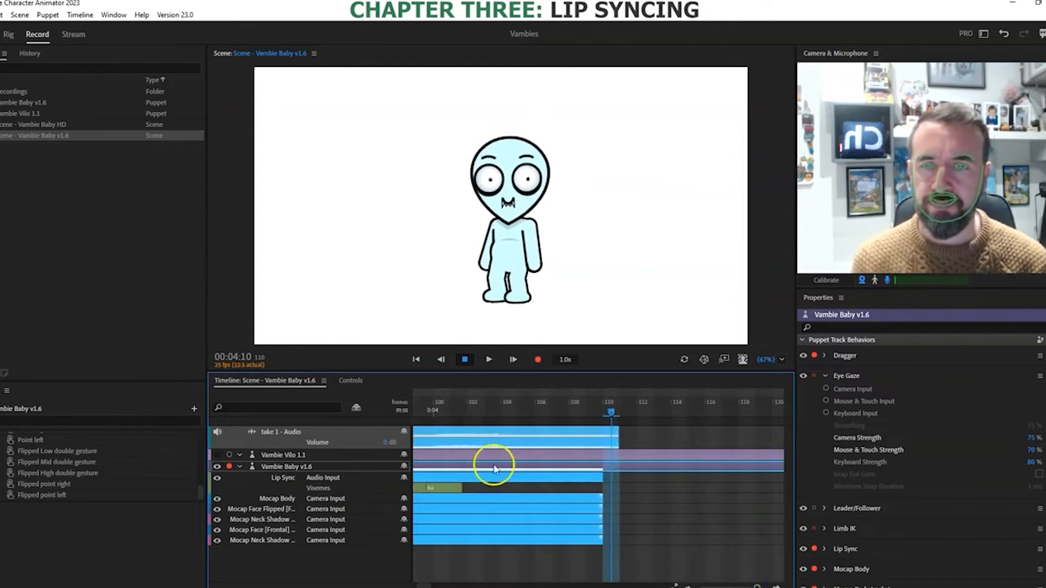
click(421, 586)
drag(422, 586, 422, 586)
drag(758, 586, 750, 587)
click(517, 407)
click(485, 407)
drag(487, 407, 511, 407)
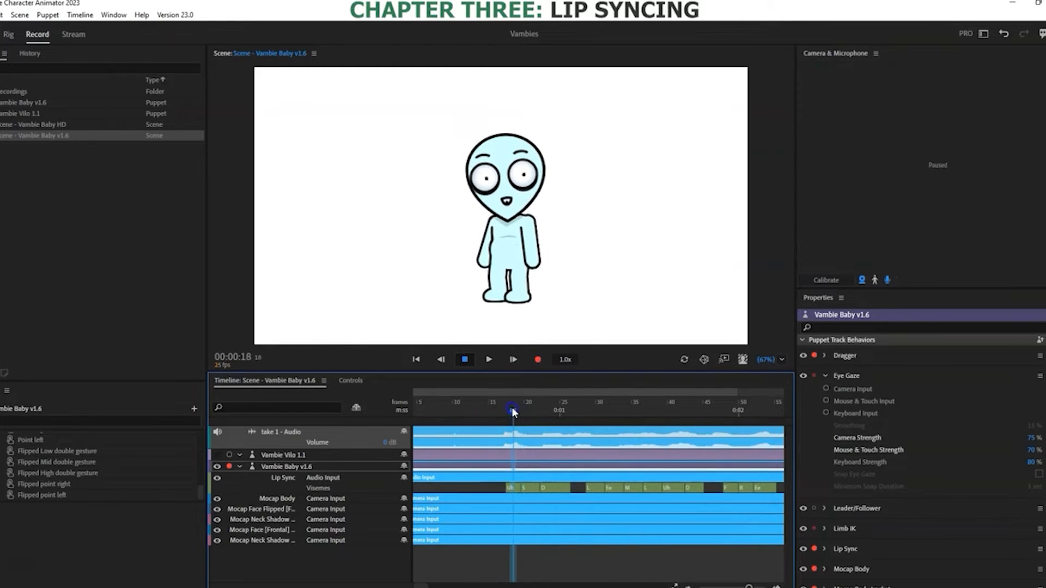
Step: Check which mouth shapes can replace the first D viseme and leave it as D
click(511, 483)
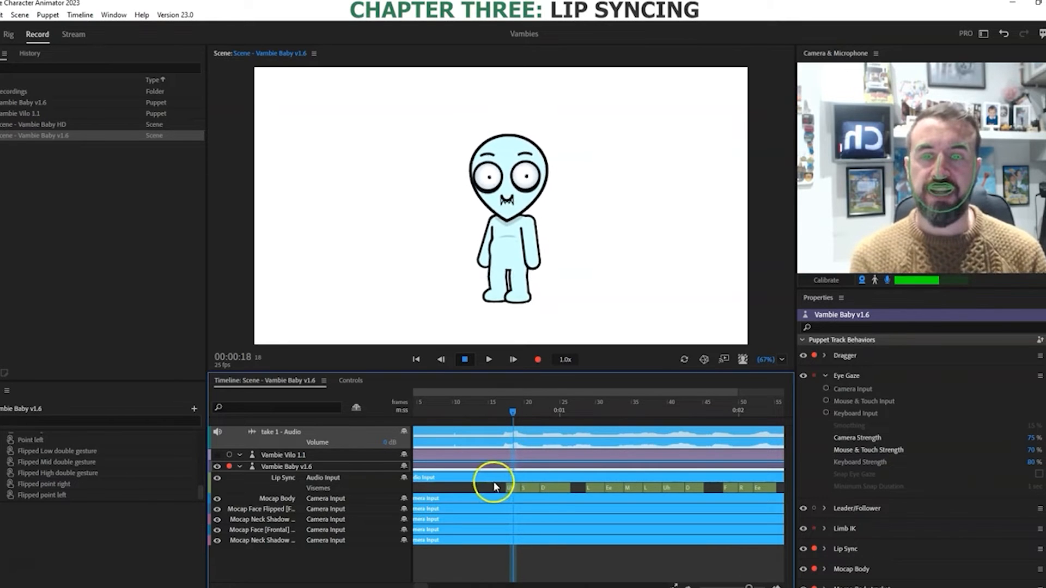
right_click(546, 487)
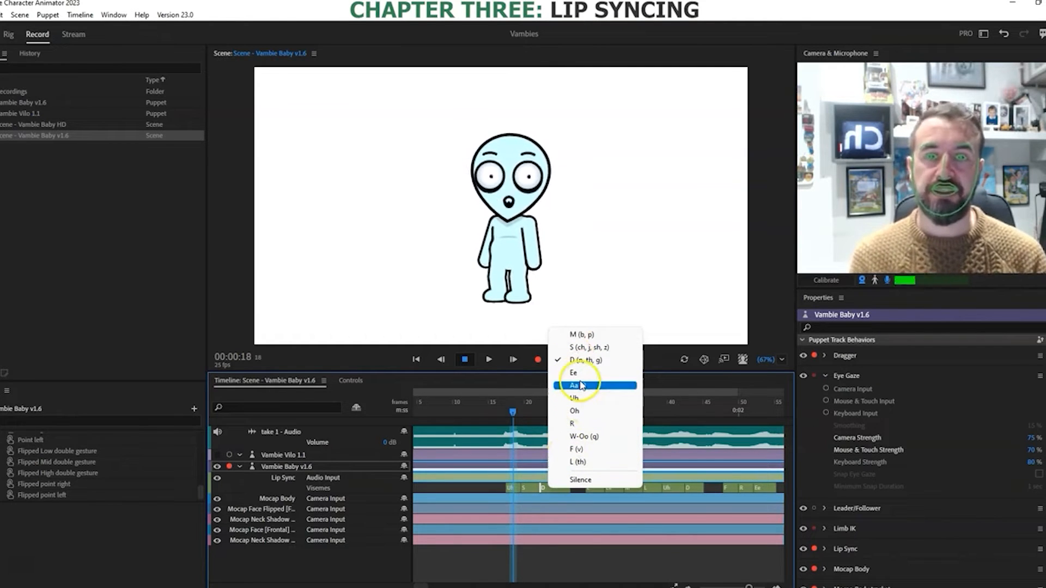
click(521, 485)
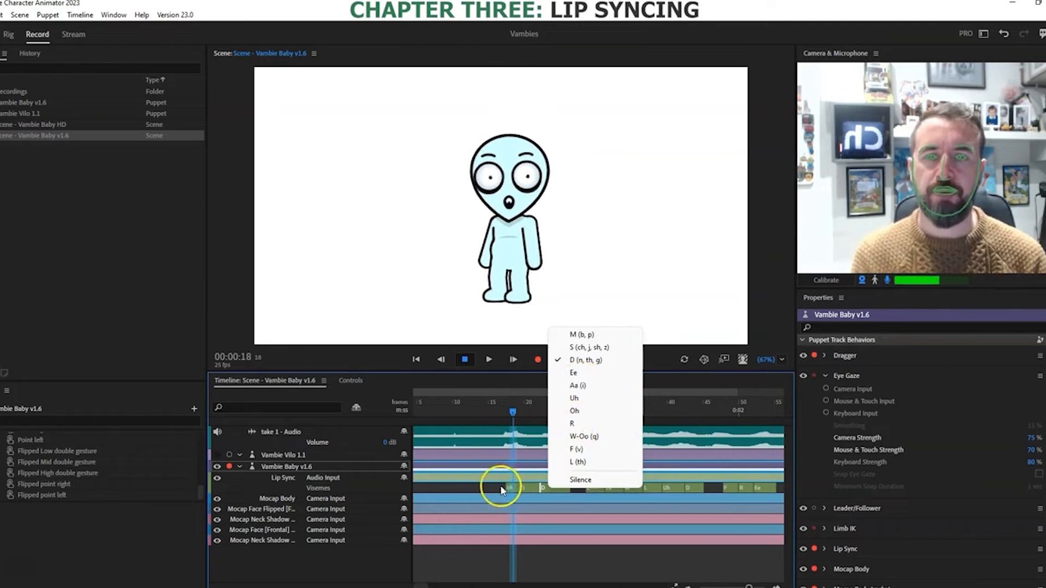
click(506, 491)
Step: Start the take's opening Uh viseme earlier, at about frame 15, and change it to Aa (i)
click(508, 488)
drag(507, 488, 490, 487)
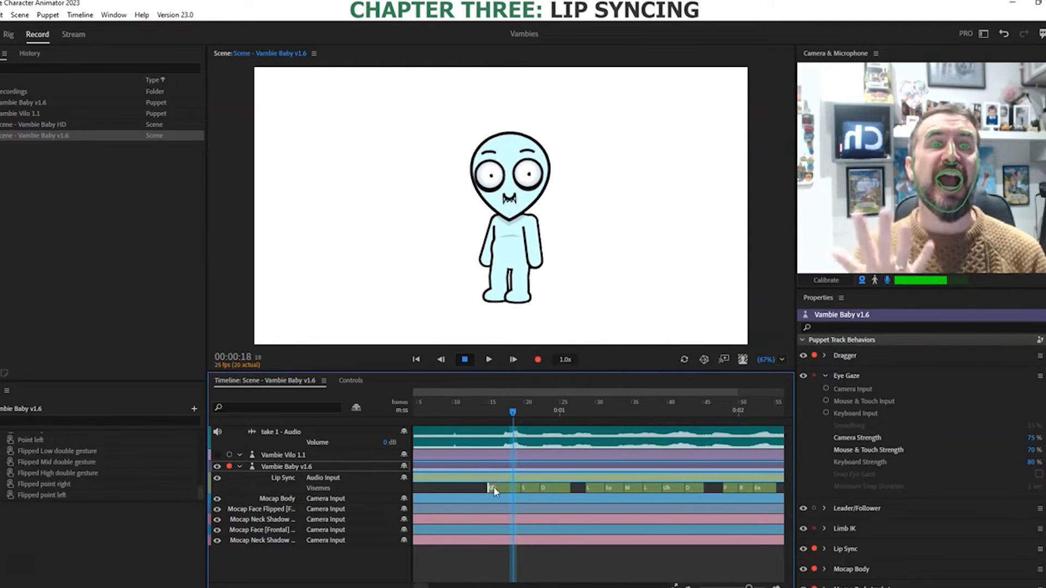
click(496, 486)
click(530, 385)
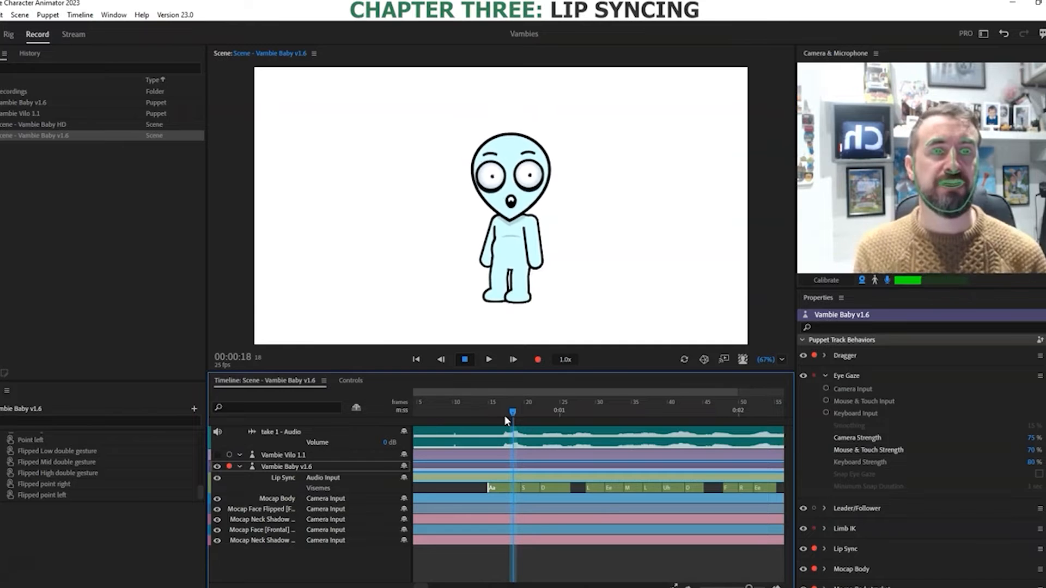
Step: Place the playhead at frame 16, extend the Aa viseme to about frame 20, and remove the S viseme before D
click(498, 432)
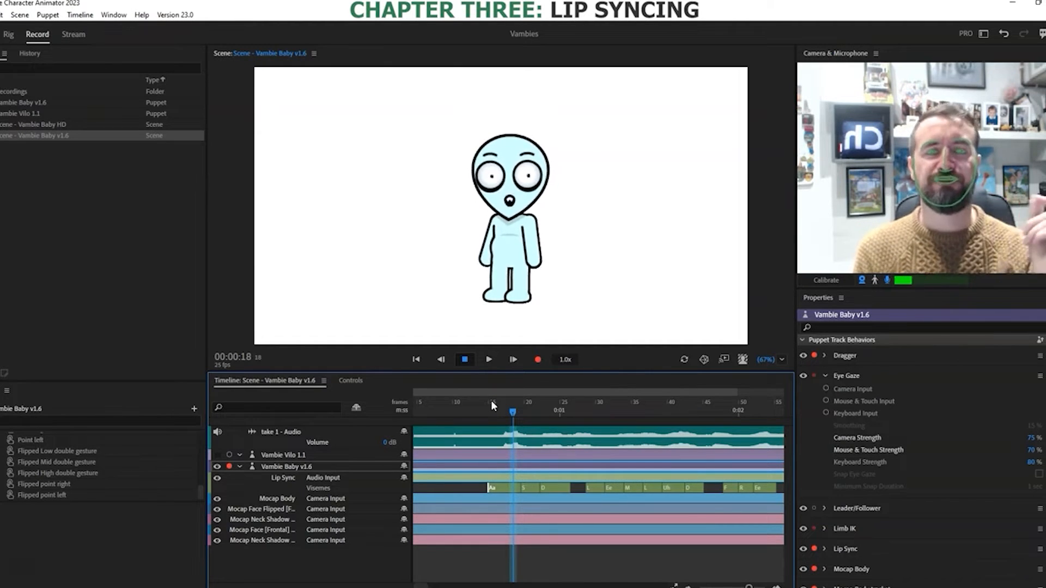
click(478, 406)
click(494, 406)
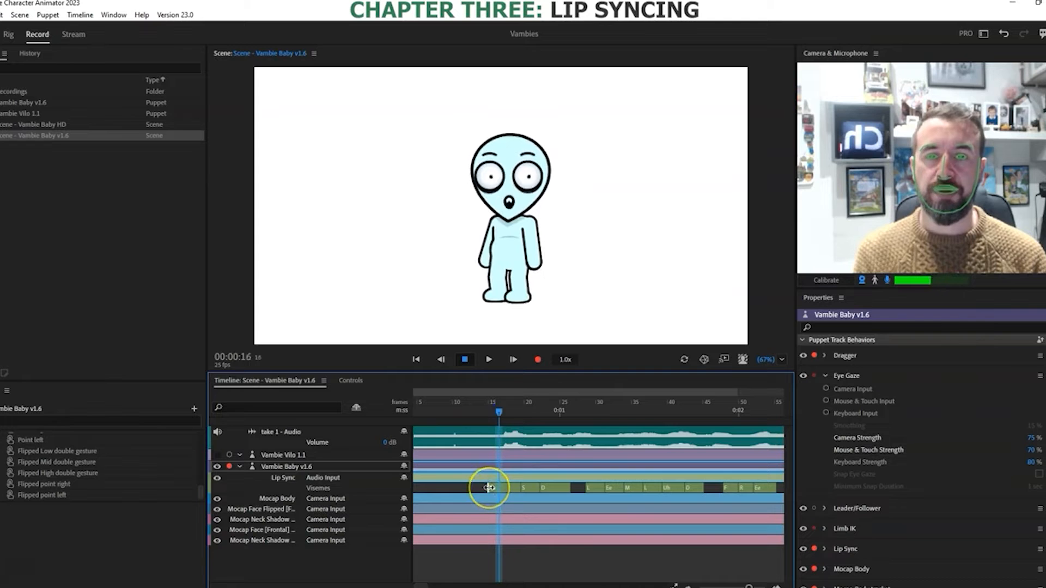
click(524, 484)
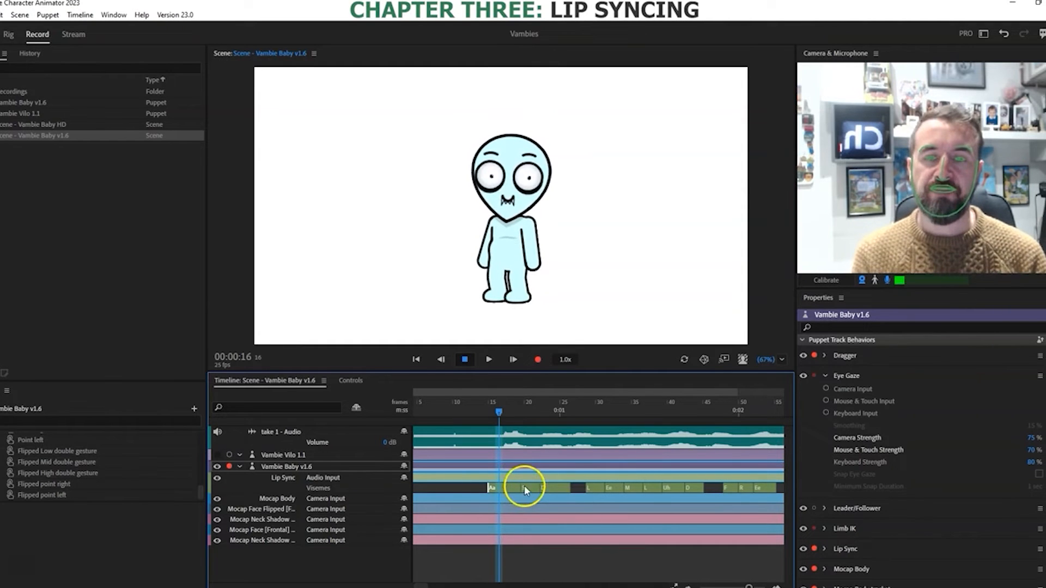
drag(520, 487, 531, 486)
click(533, 487)
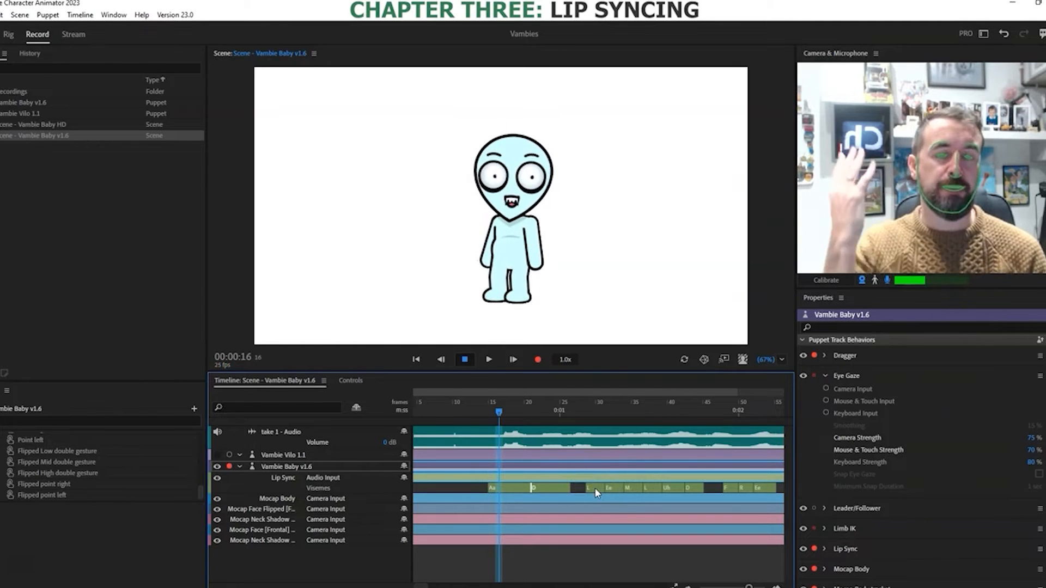
Step: Change the L viseme in front of the first Ee viseme to Silence
right_click(595, 492)
click(619, 479)
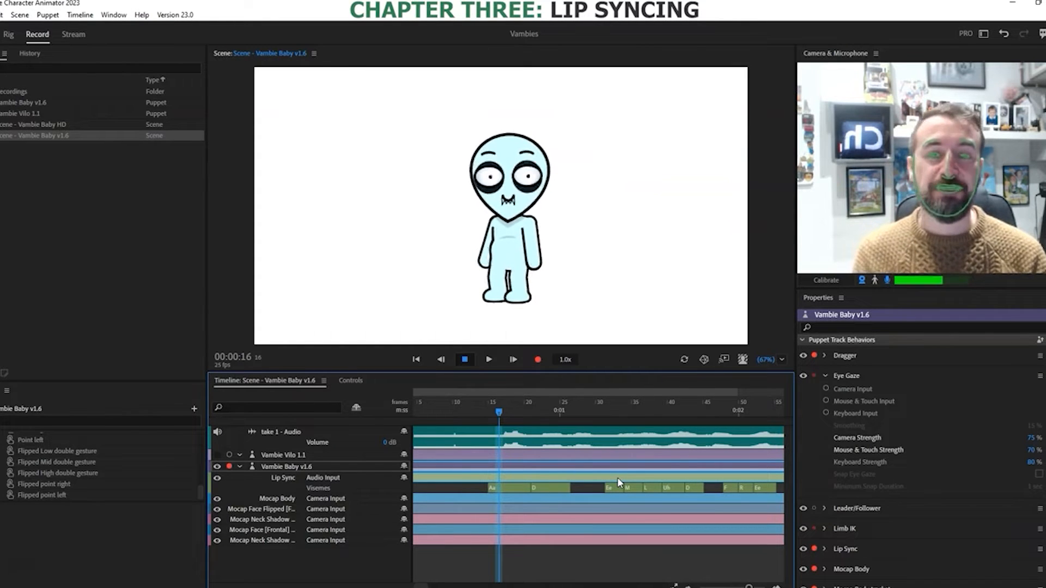
click(511, 474)
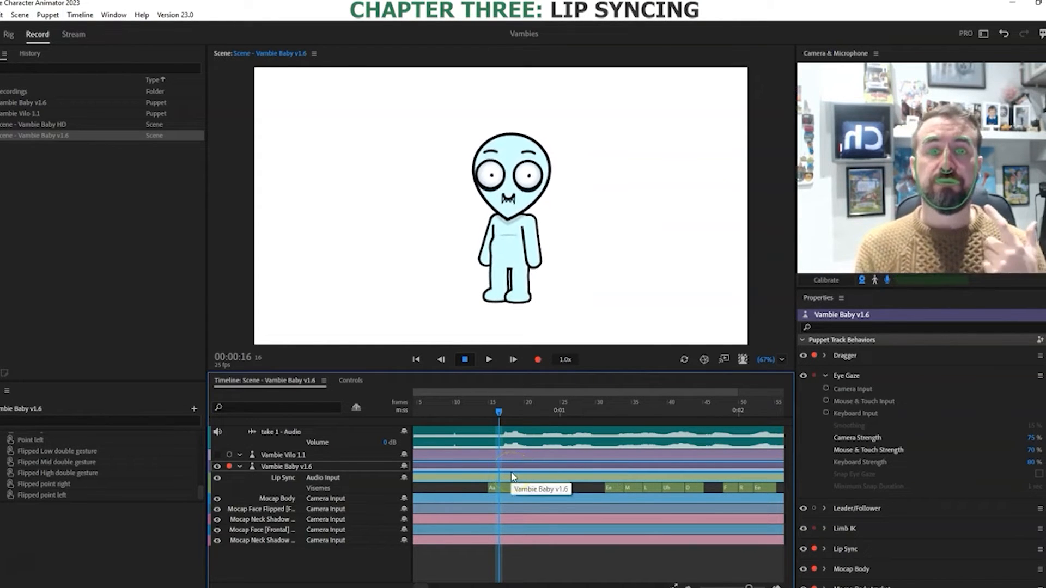
click(477, 155)
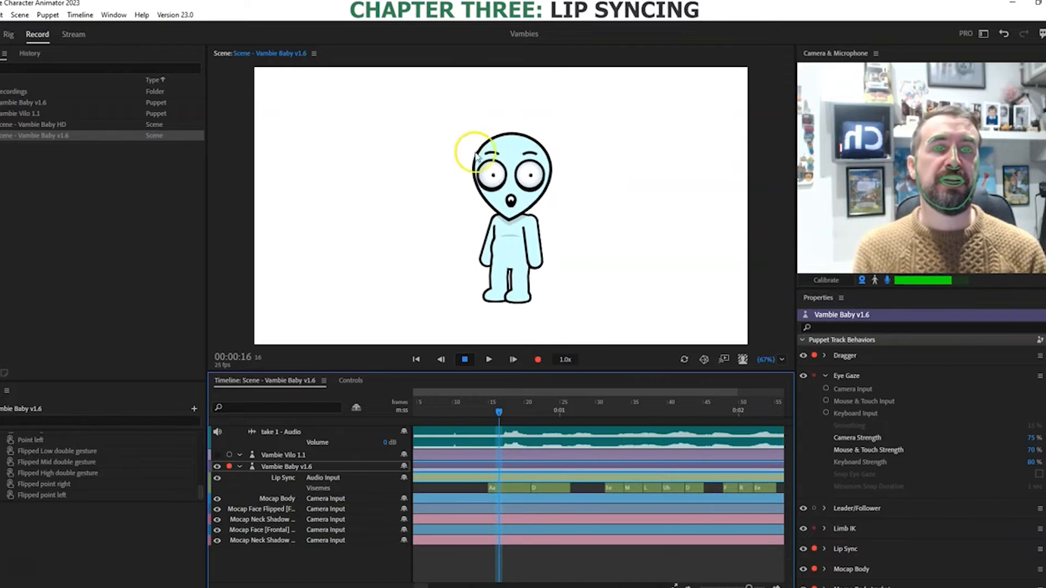
click(533, 359)
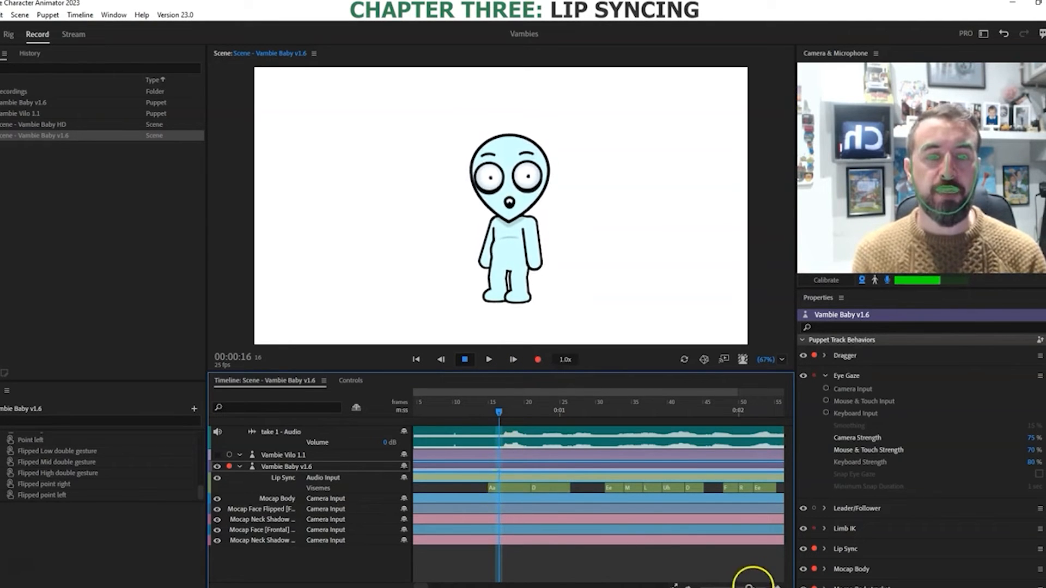
Step: Play the take from frame 11 to check the edited lip sync, and stop playback shortly after two seconds
drag(749, 586, 740, 586)
click(442, 410)
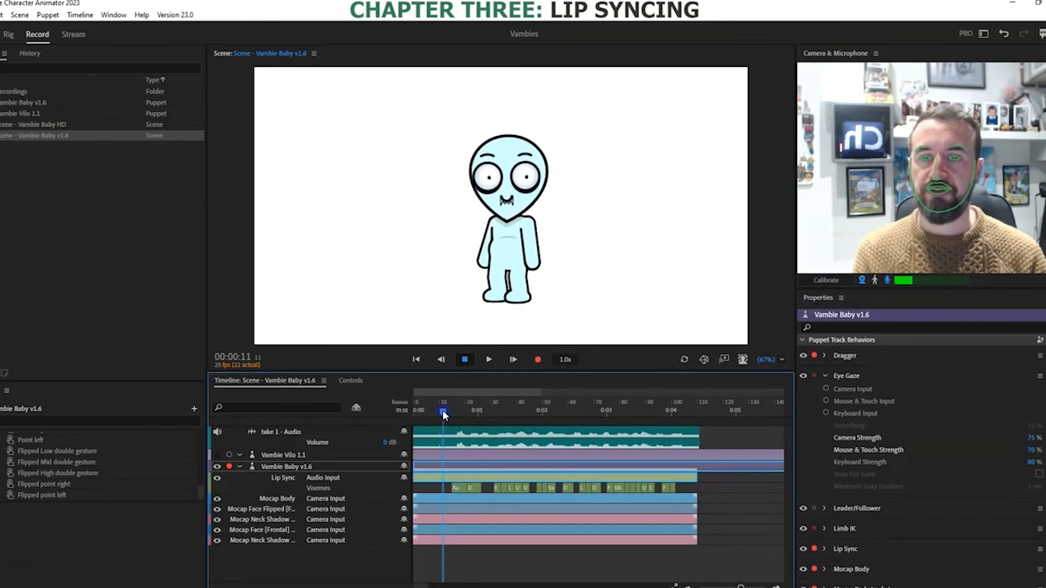
click(485, 361)
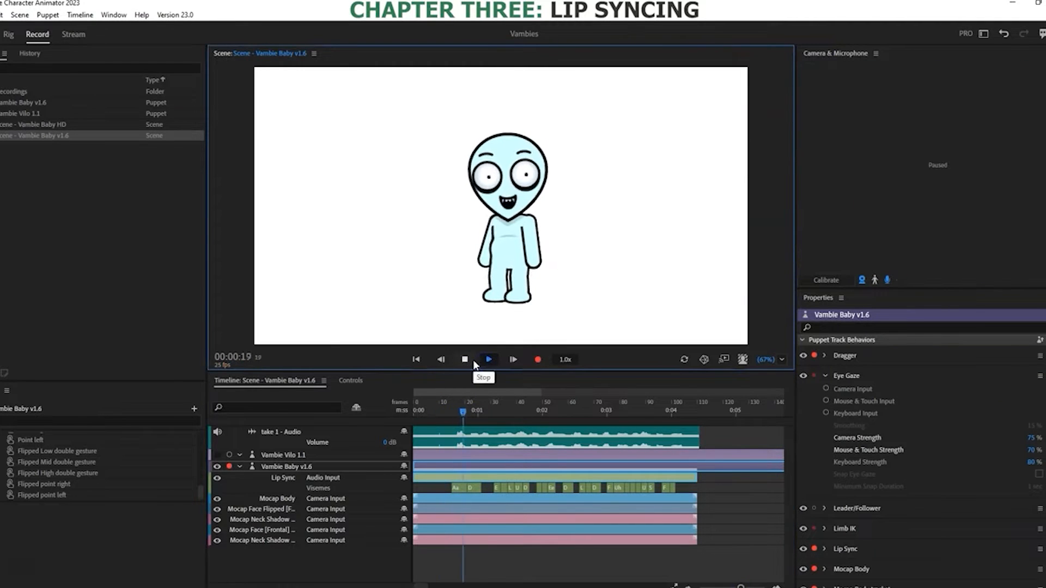
click(473, 360)
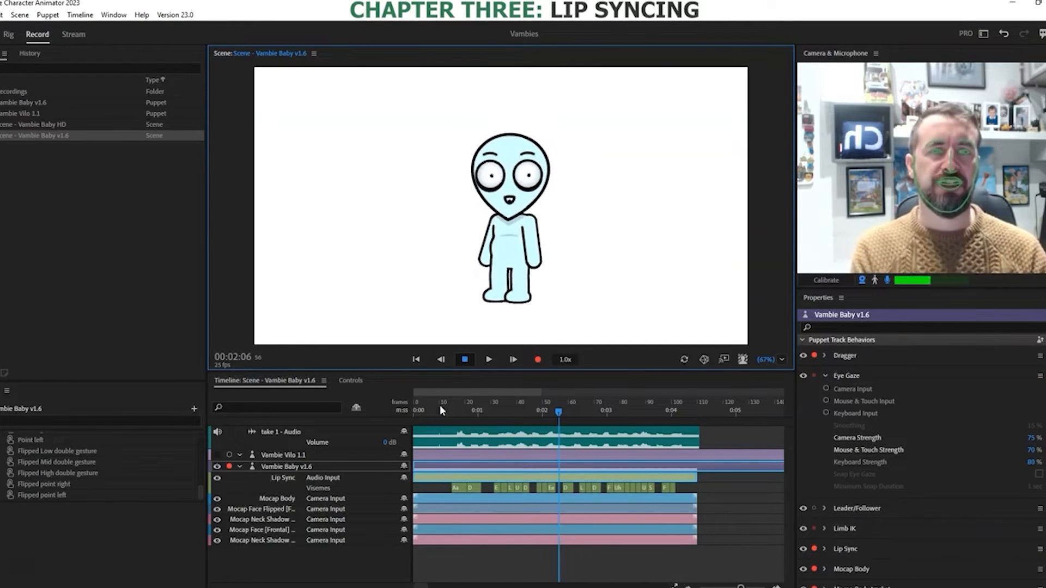
Step: Scrub across the start of the Aa viseme between frames 13 and 16 to check the mouth change
click(418, 440)
click(447, 407)
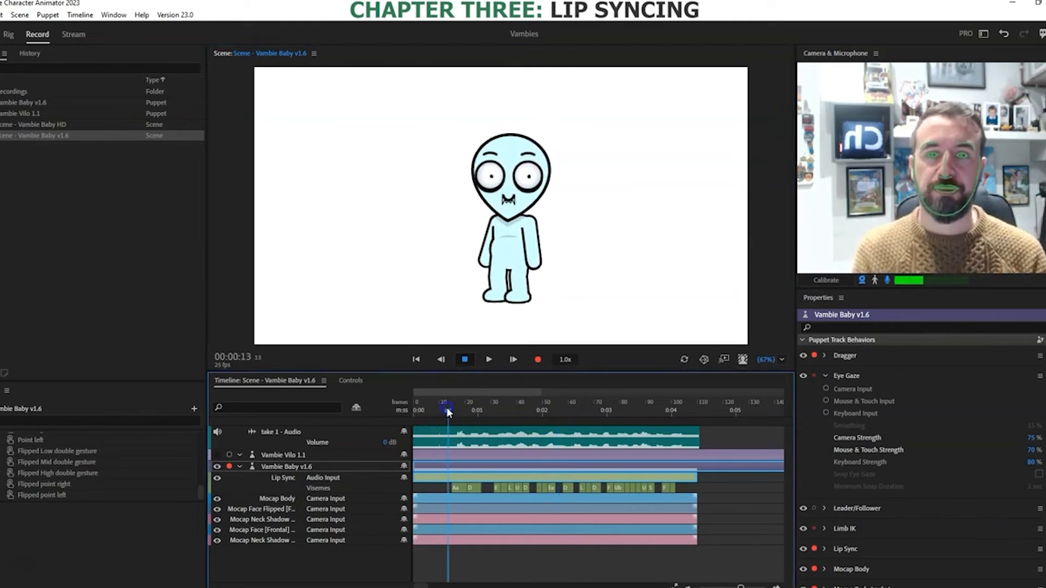
click(462, 407)
click(449, 410)
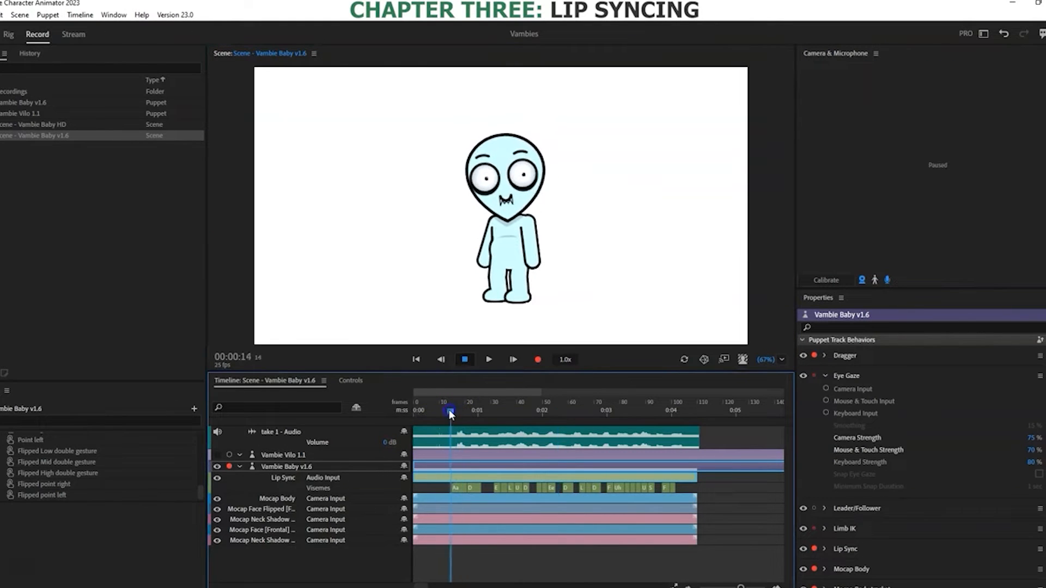
click(456, 410)
Step: Move the start of the first Ee viseme earlier, to about frame 30
click(669, 493)
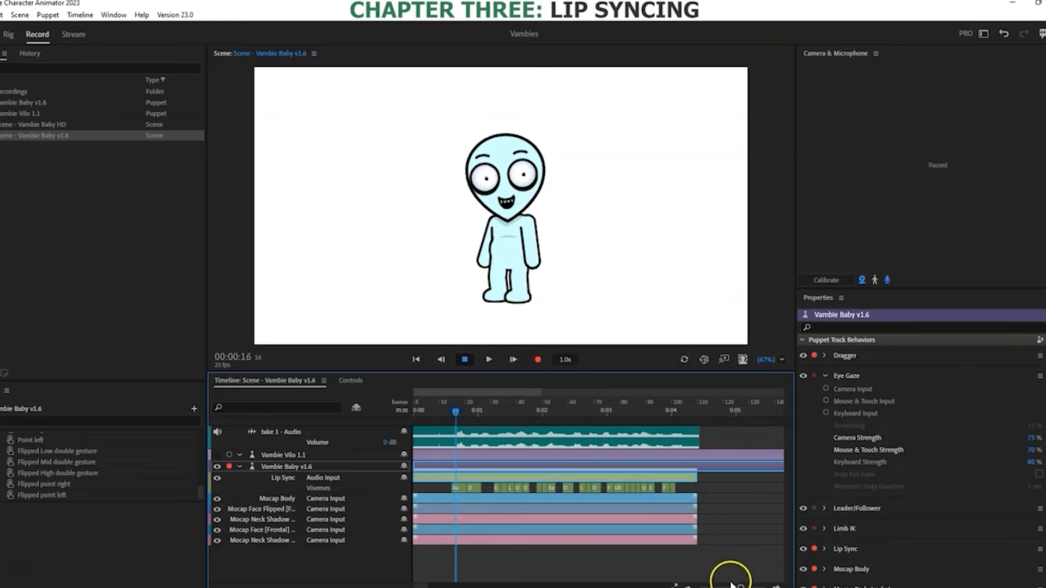
drag(742, 584, 749, 585)
click(553, 488)
click(585, 491)
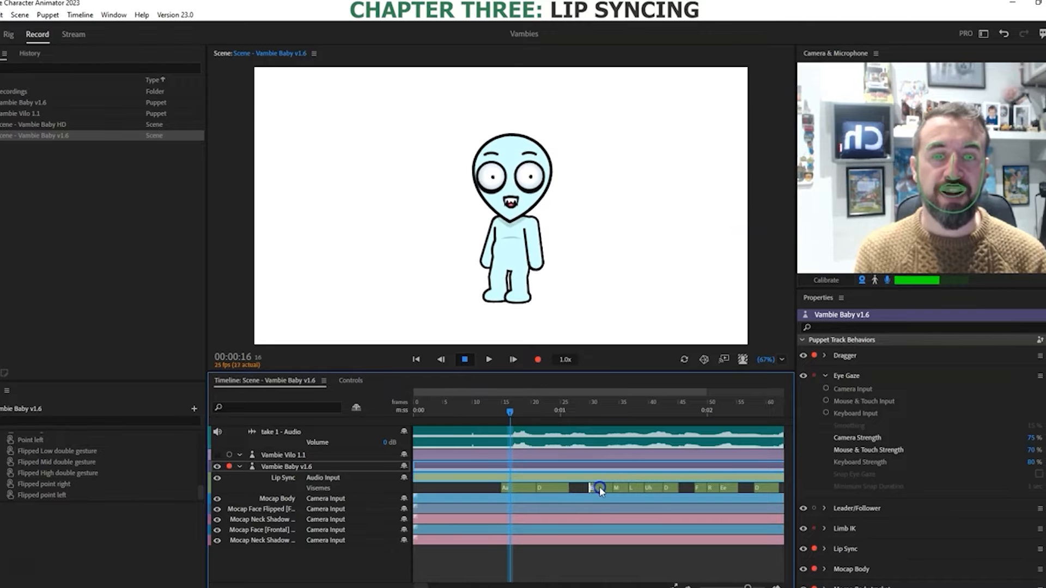
Step: Add an Ee viseme in the silence ahead of the Aa viseme, starting at about frame 9
click(479, 409)
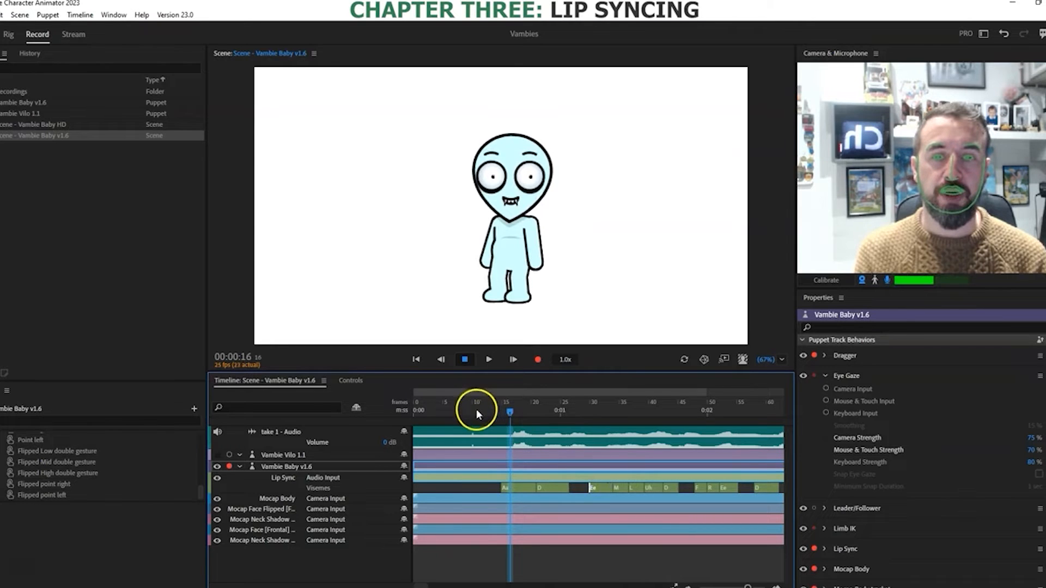
drag(482, 410, 471, 412)
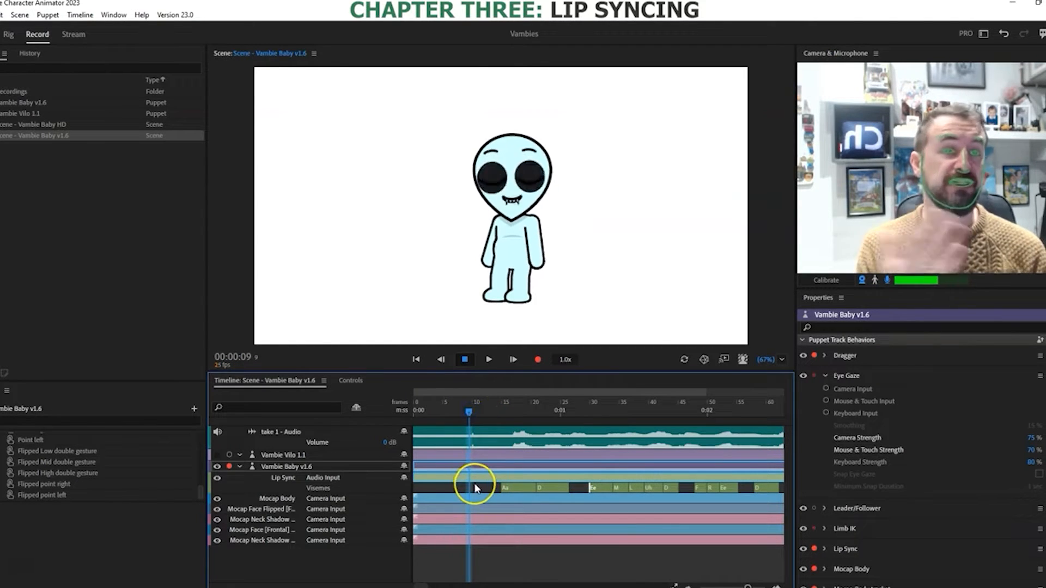
click(468, 499)
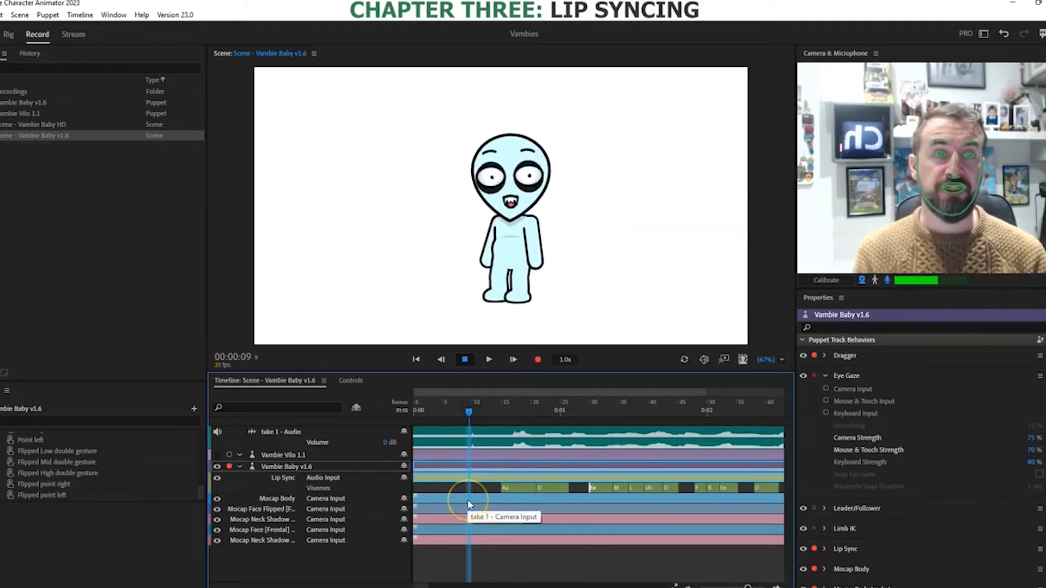
click(472, 487)
right_click(472, 487)
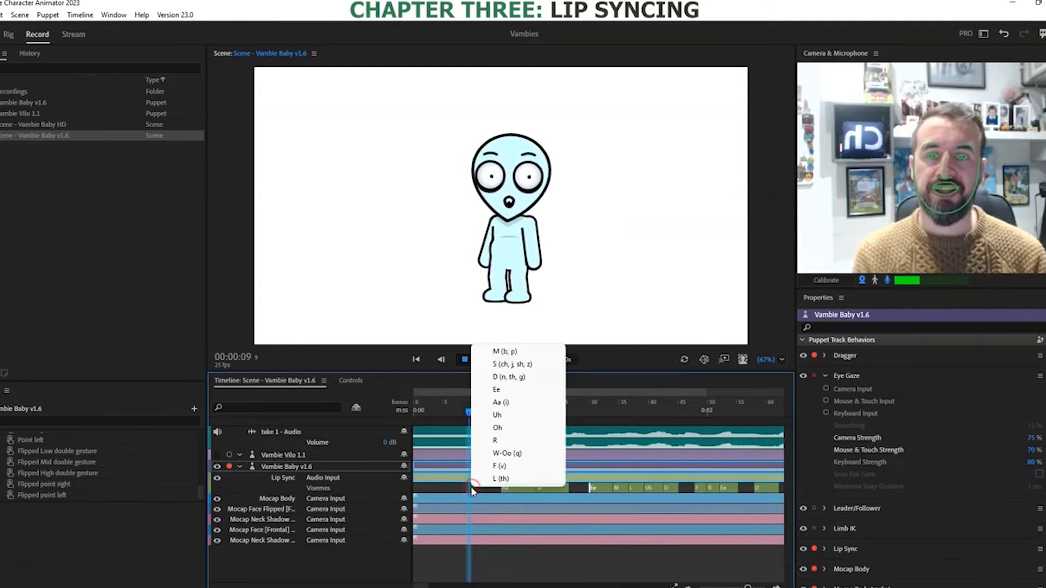
click(494, 389)
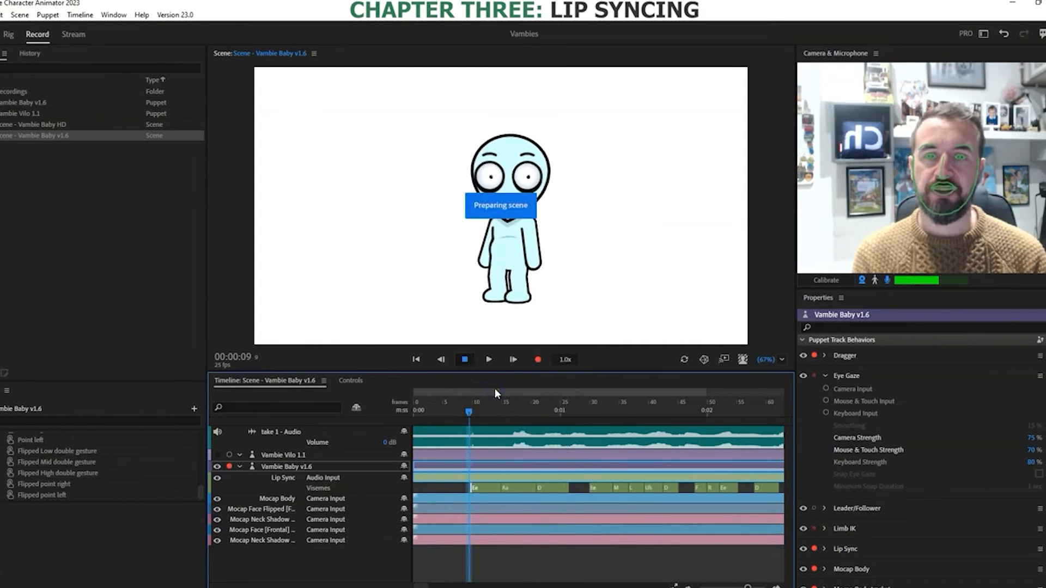
Step: Split the new Ee viseme at about frame 12 and set the part before the Aa viseme to Silence
click(489, 434)
click(488, 488)
click(500, 461)
click(488, 485)
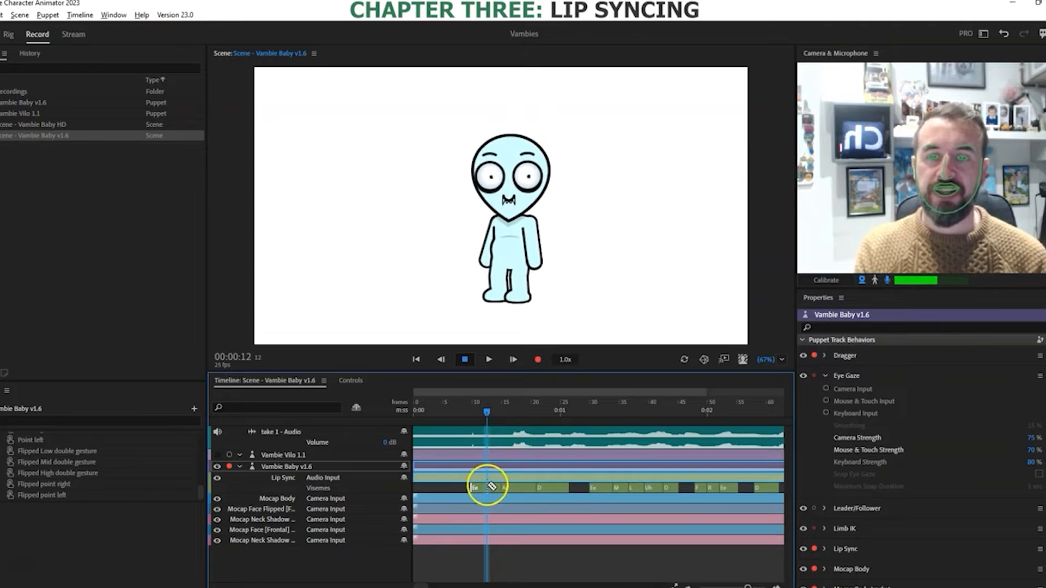
click(496, 488)
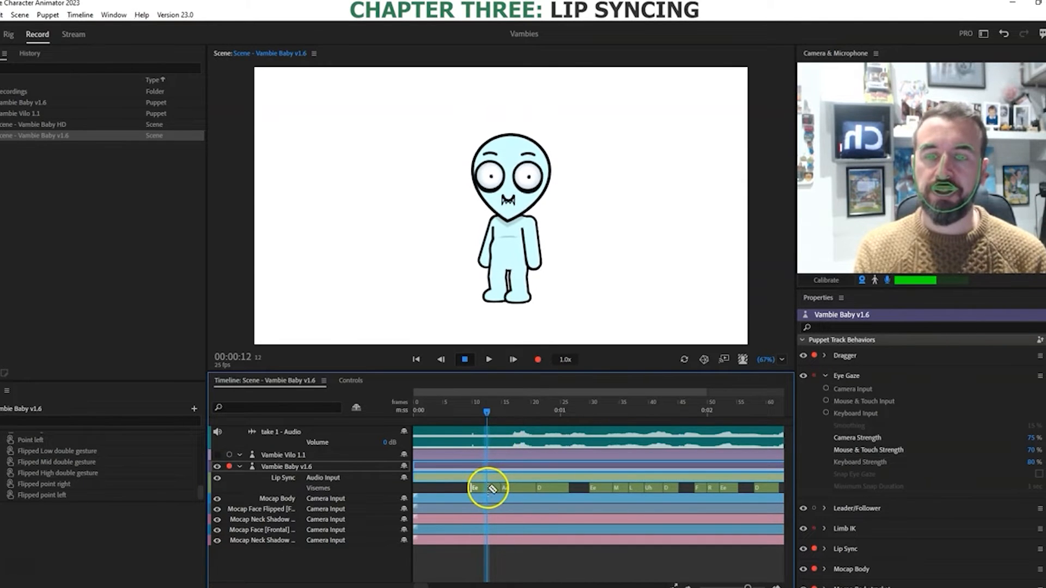
alt+click(491, 487)
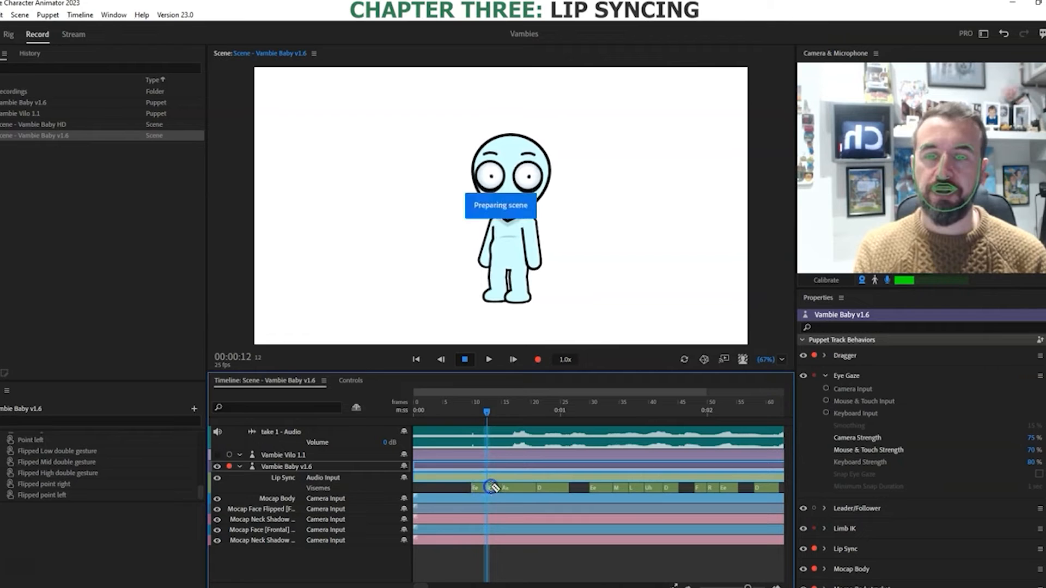
right_click(496, 492)
click(515, 472)
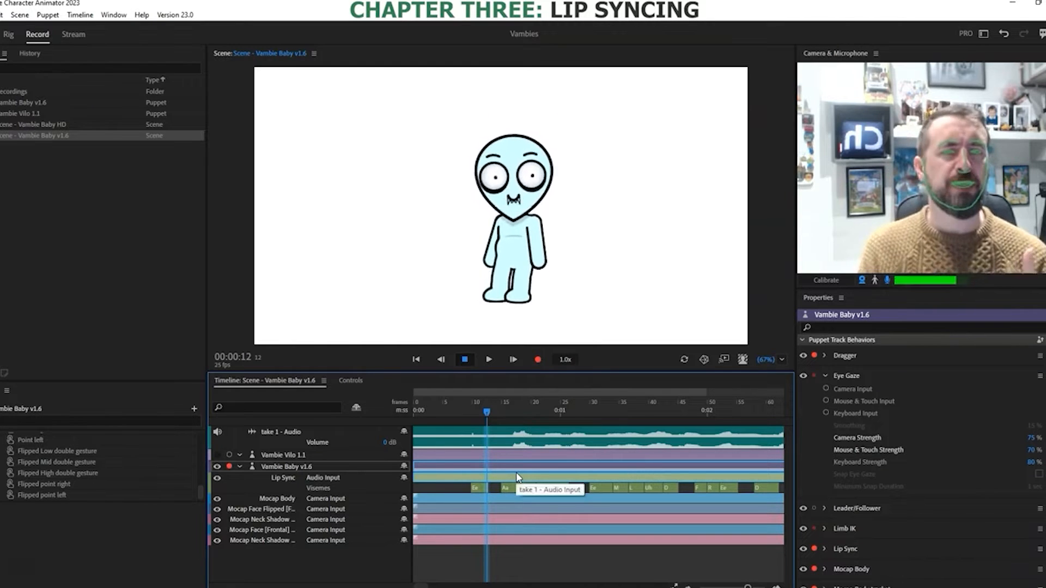
Step: Review the Lip Sync preferences for viseme detection, camera-based muting and audio-based muting, and close them without changing any values
click(524, 475)
click(3, 14)
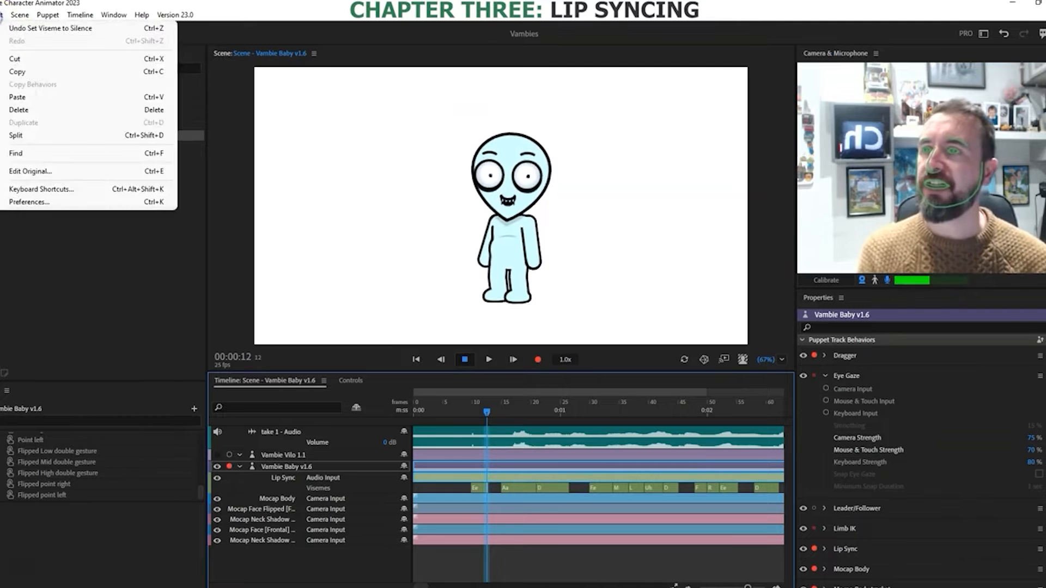
click(1, 15)
click(1, 14)
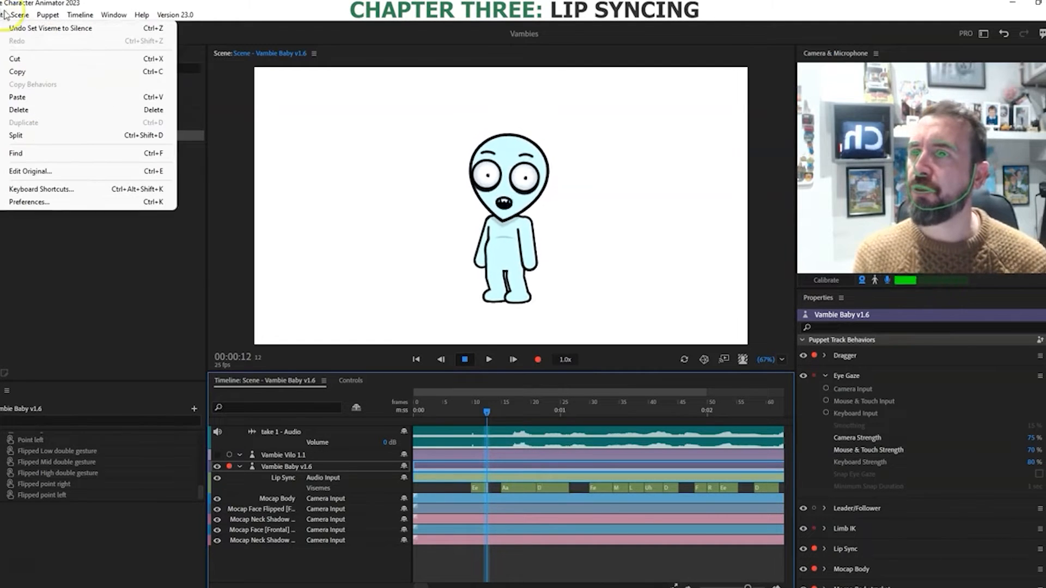
click(30, 202)
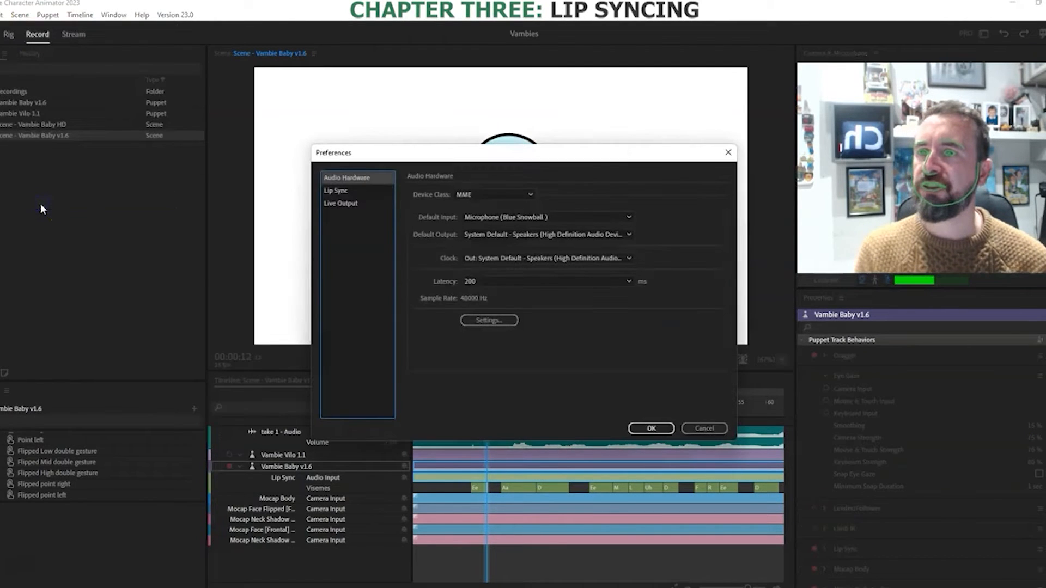
click(331, 190)
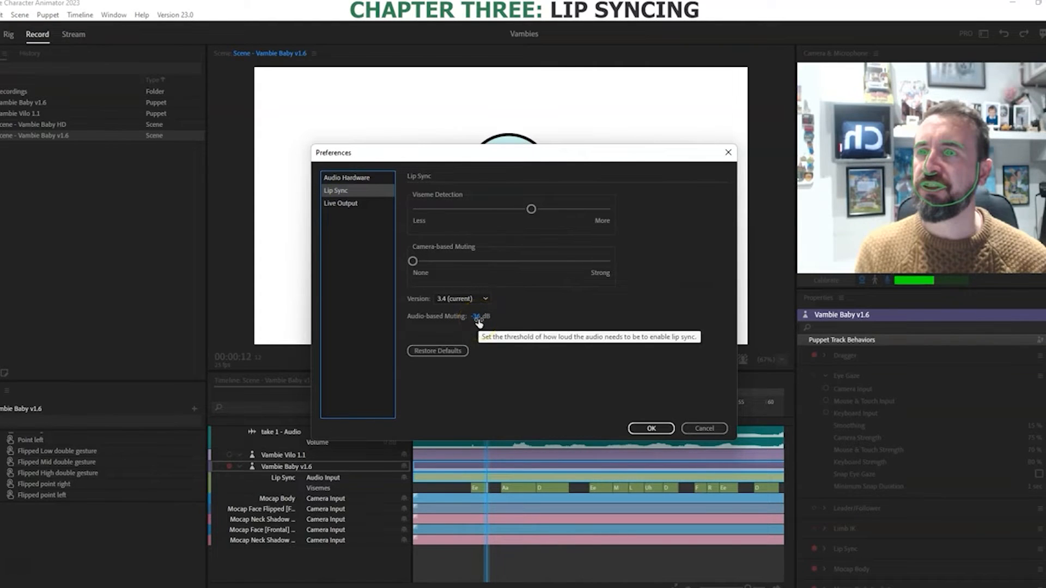
click(500, 360)
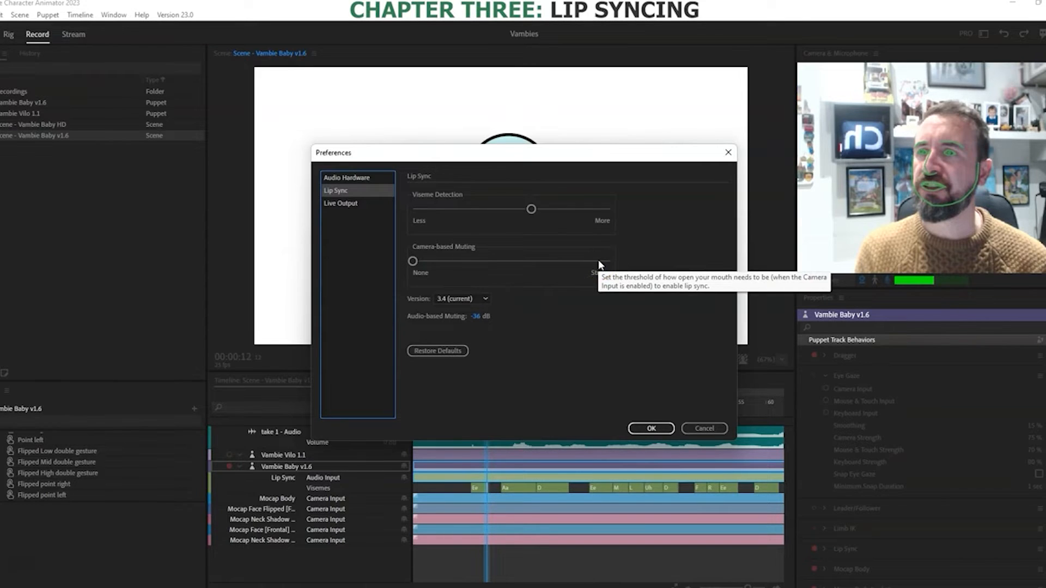
click(428, 187)
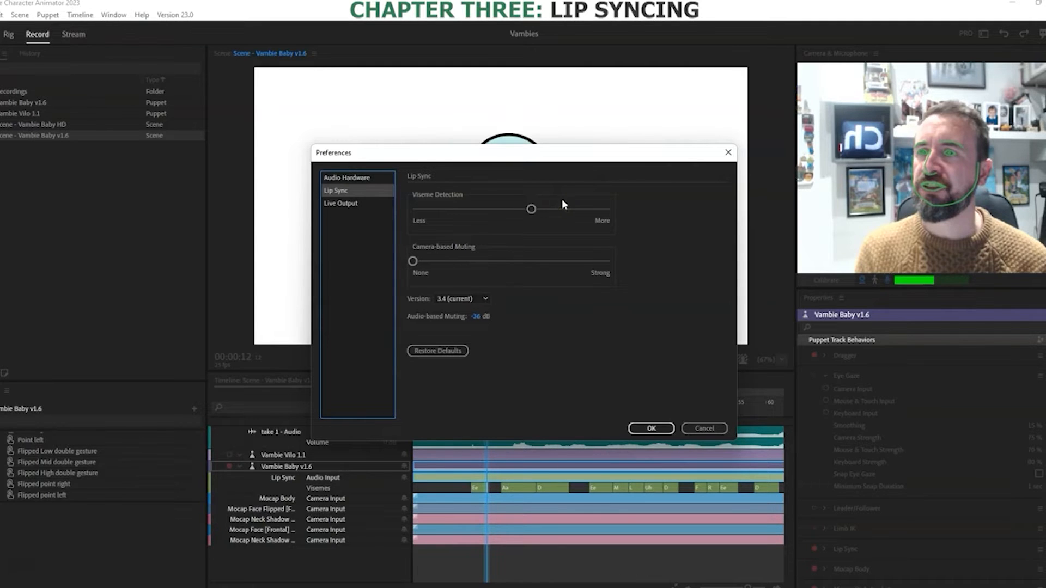
click(647, 428)
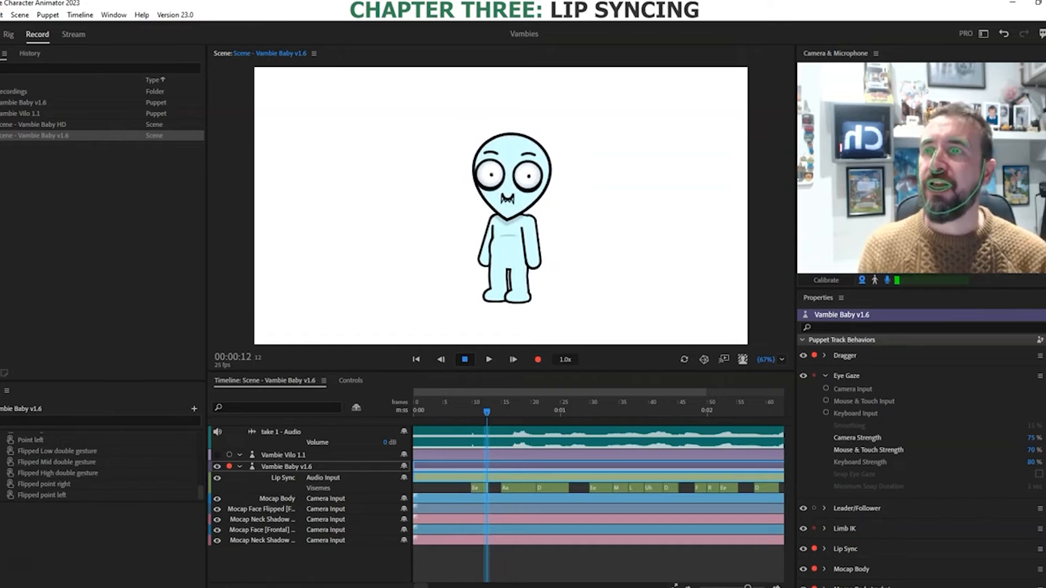
Step: Import the CH Testing 123 audio file from the Character Animator folder and add it to the scene's timeline
click(0, 15)
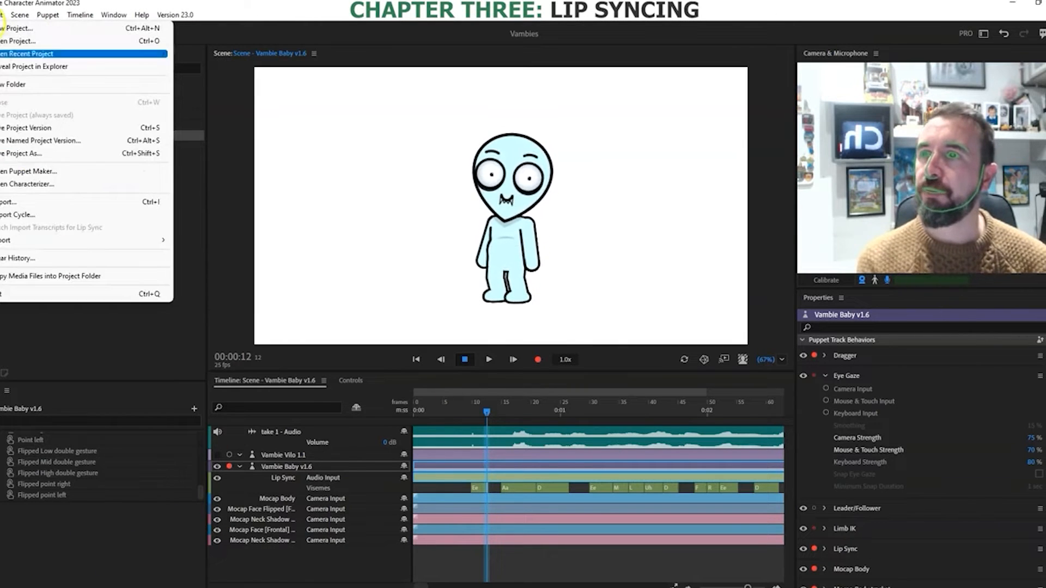
click(5, 202)
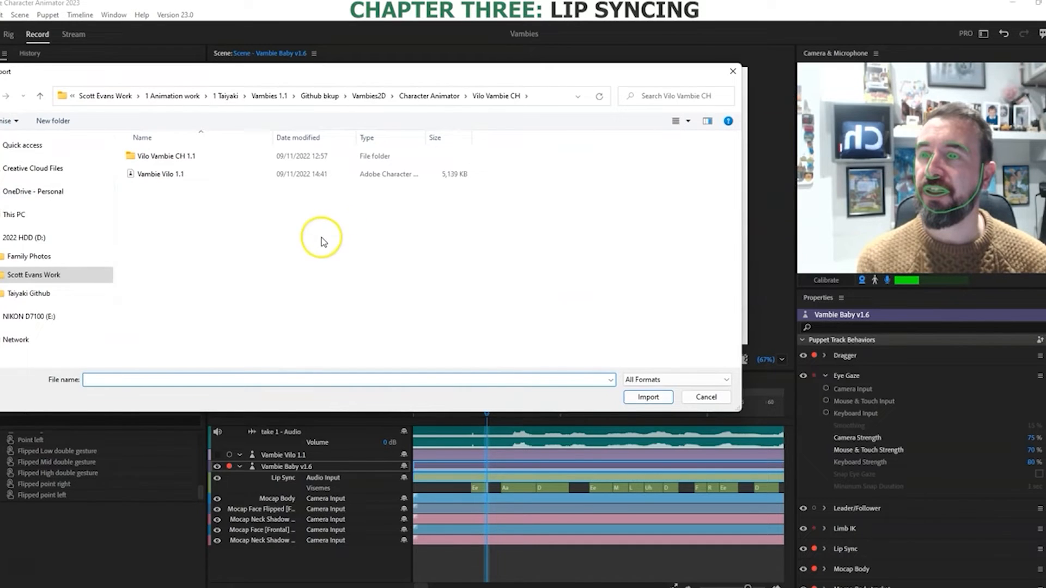
click(442, 97)
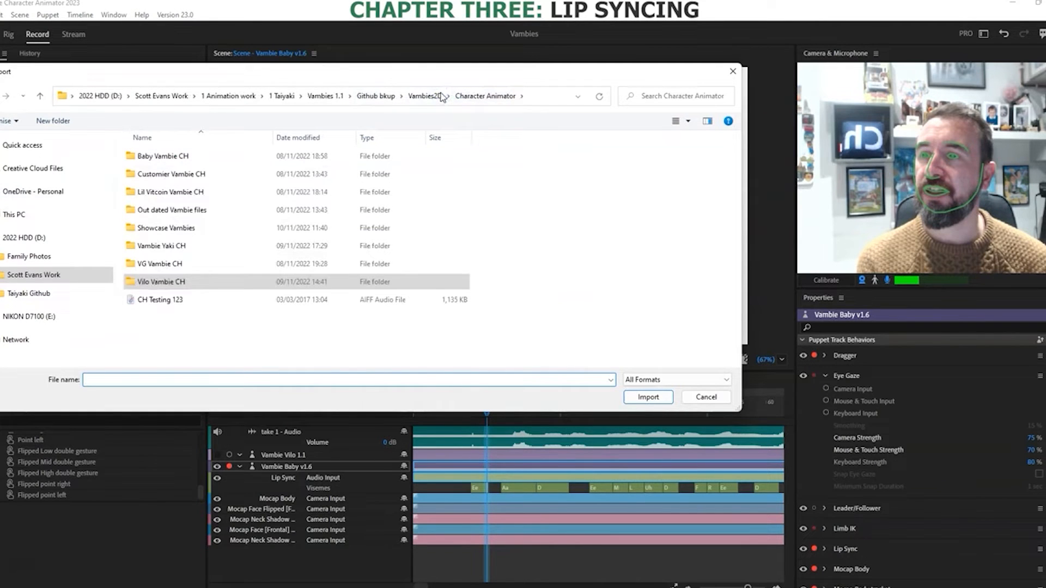
click(158, 299)
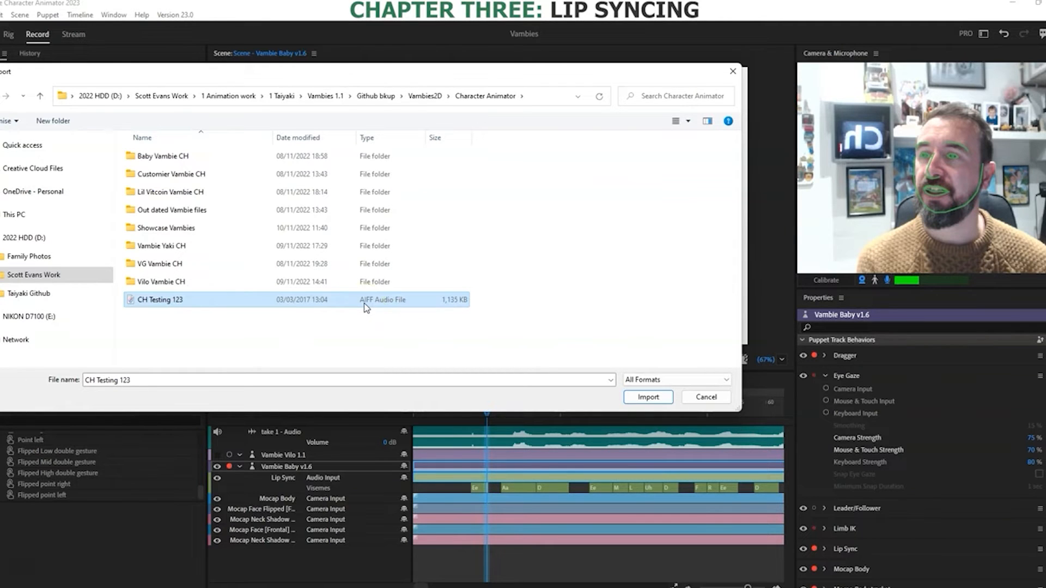
click(648, 396)
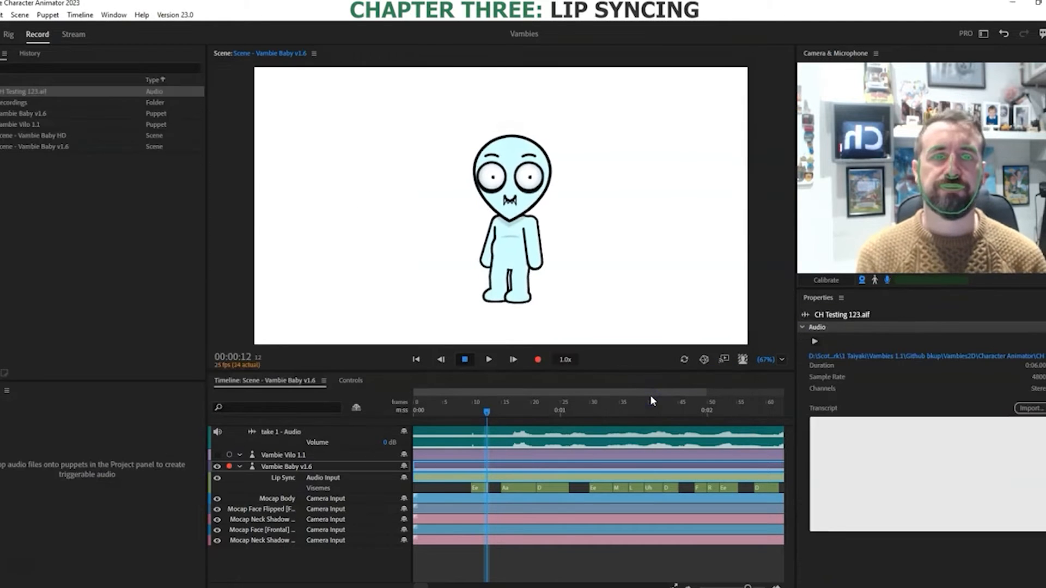
click(836, 345)
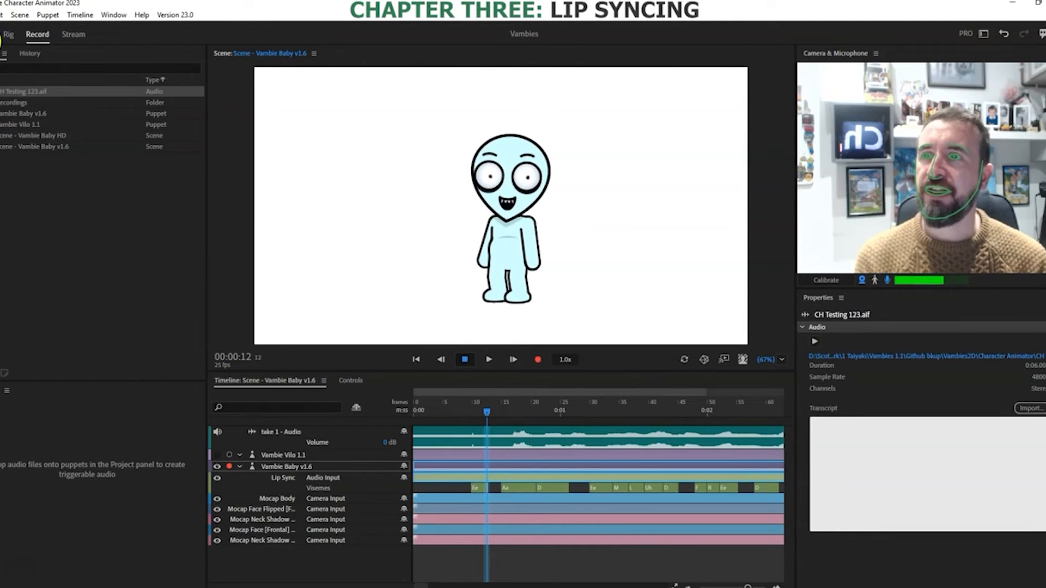
drag(16, 95, 347, 451)
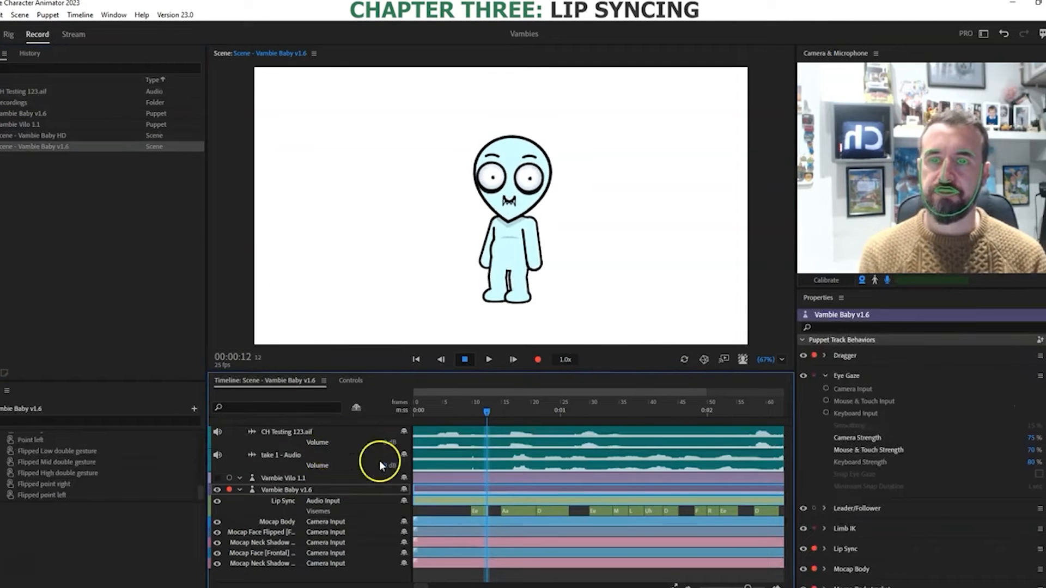
Step: Delete the take 1 audio with its linked takes, and select the CH Testing 123 audio and Vambie Baby v1.6 tracks
click(466, 464)
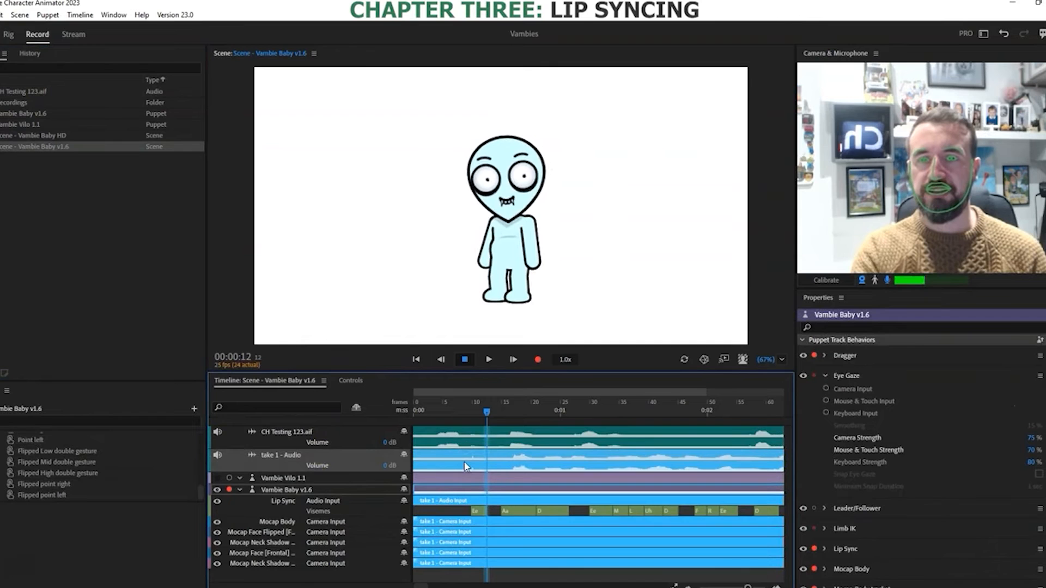
key(Delete)
click(463, 434)
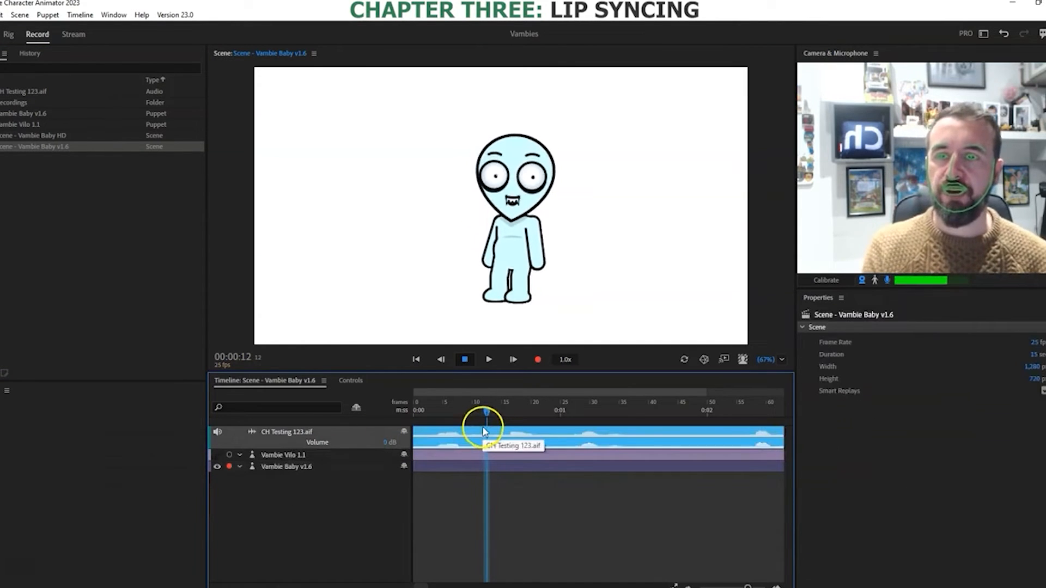
click(472, 471)
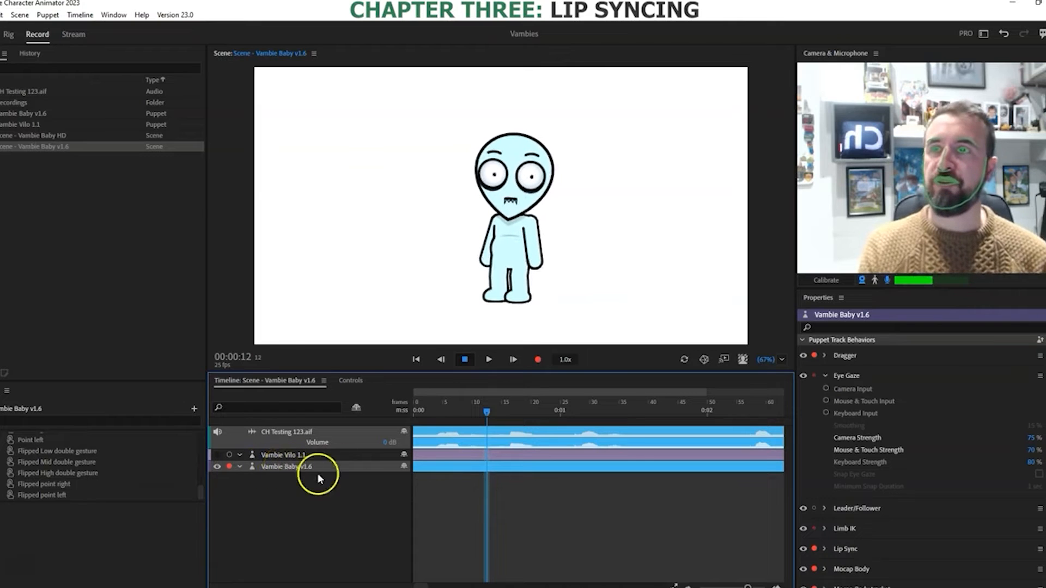
Step: Look at the lip sync compute commands and the transcript import option for the CH Testing 123 audio
click(76, 16)
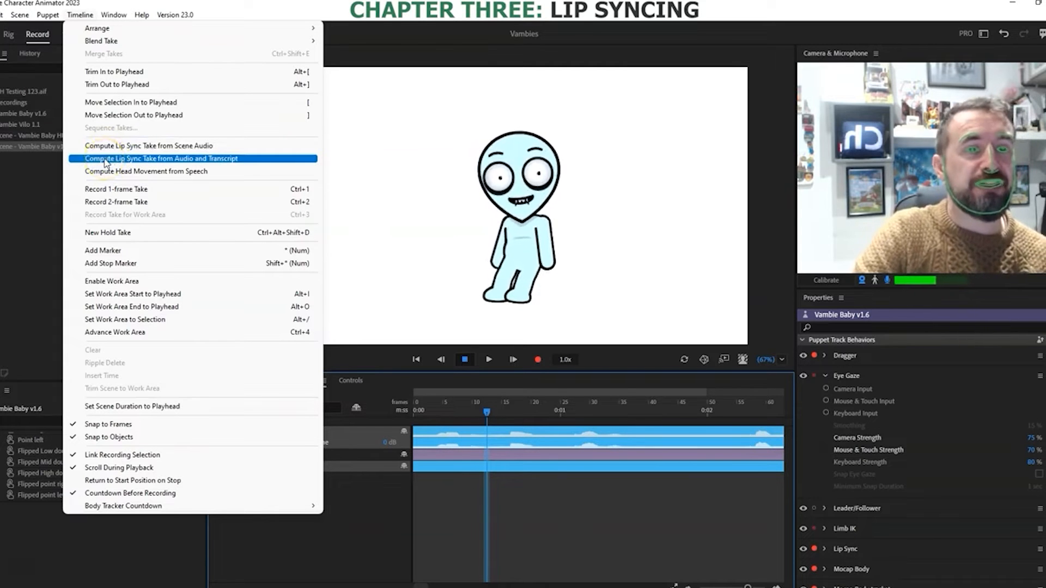
click(21, 146)
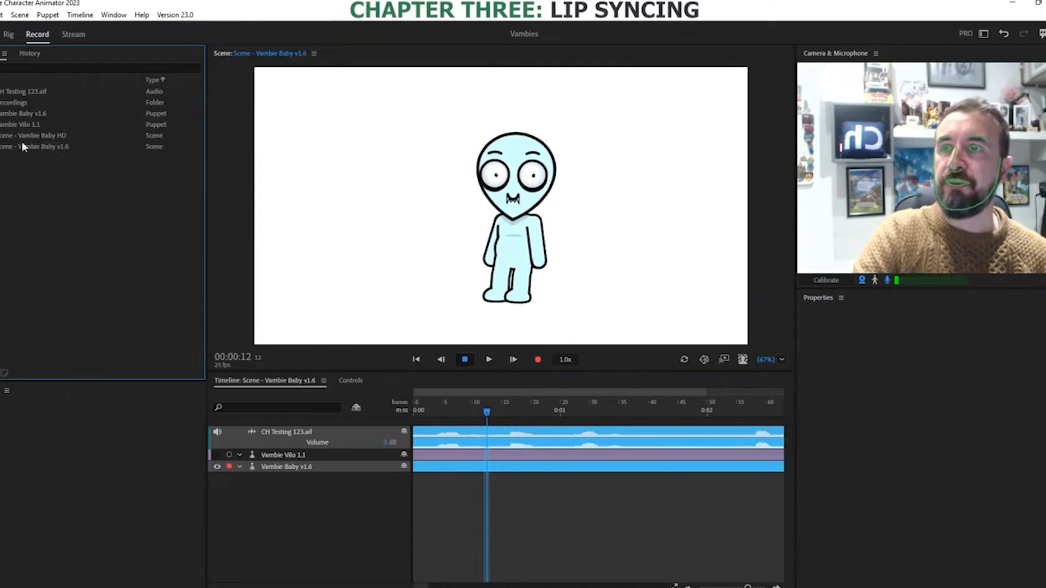
click(25, 88)
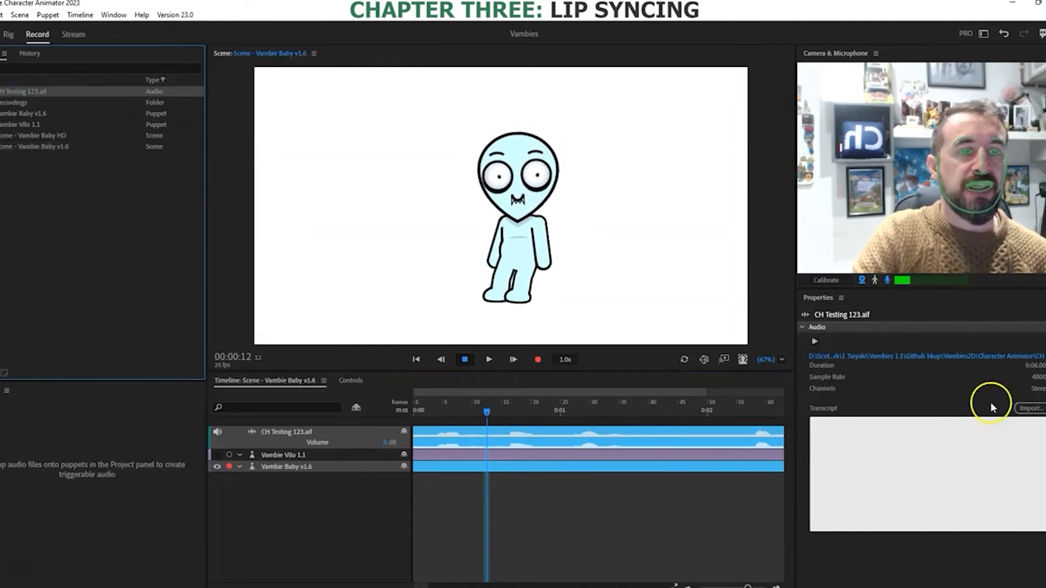
click(1022, 410)
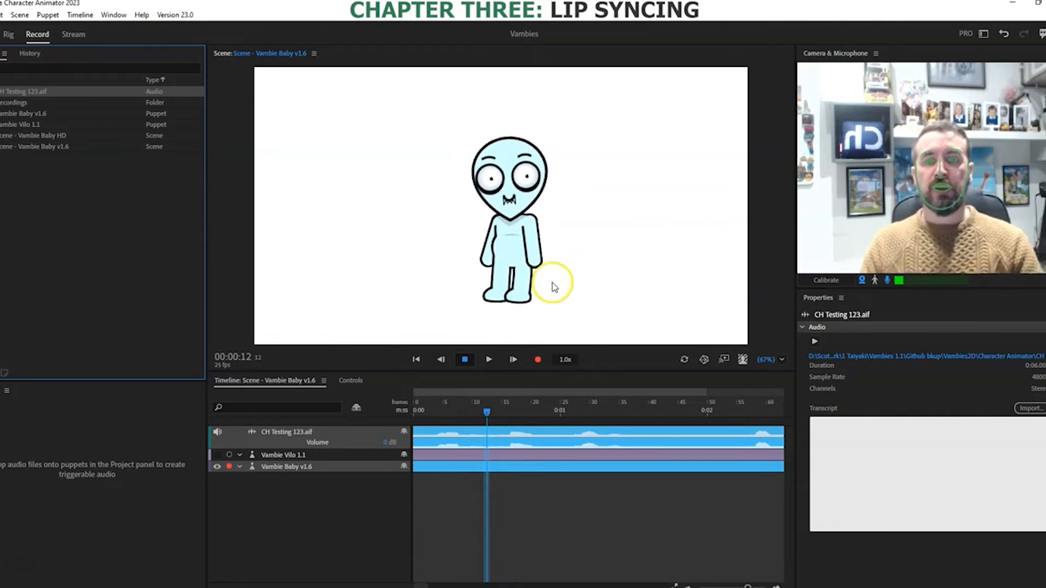
Step: Compute a lip sync take for Vambie Baby v1.6 from the scene audio
click(80, 15)
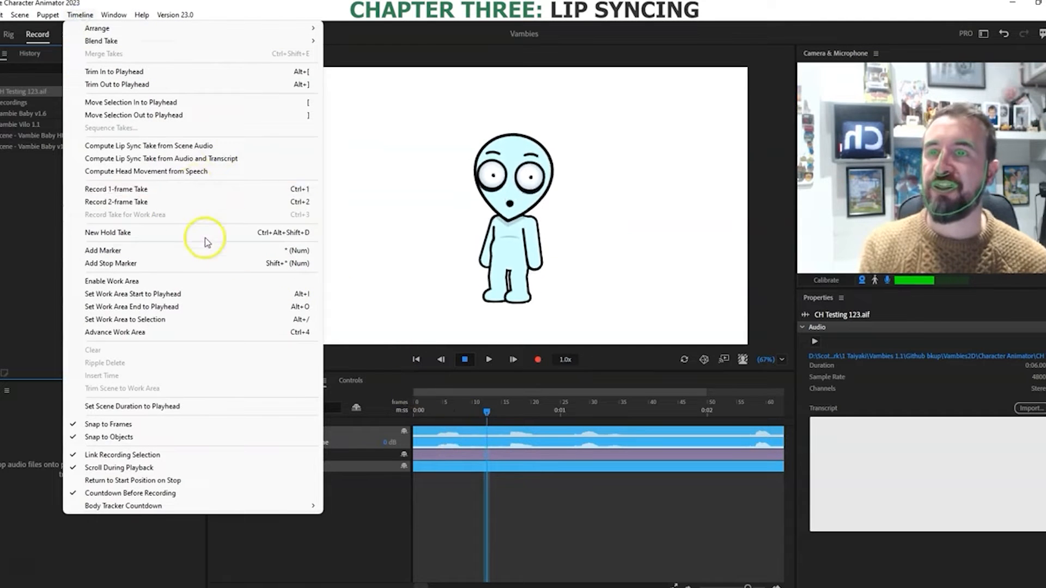
click(156, 148)
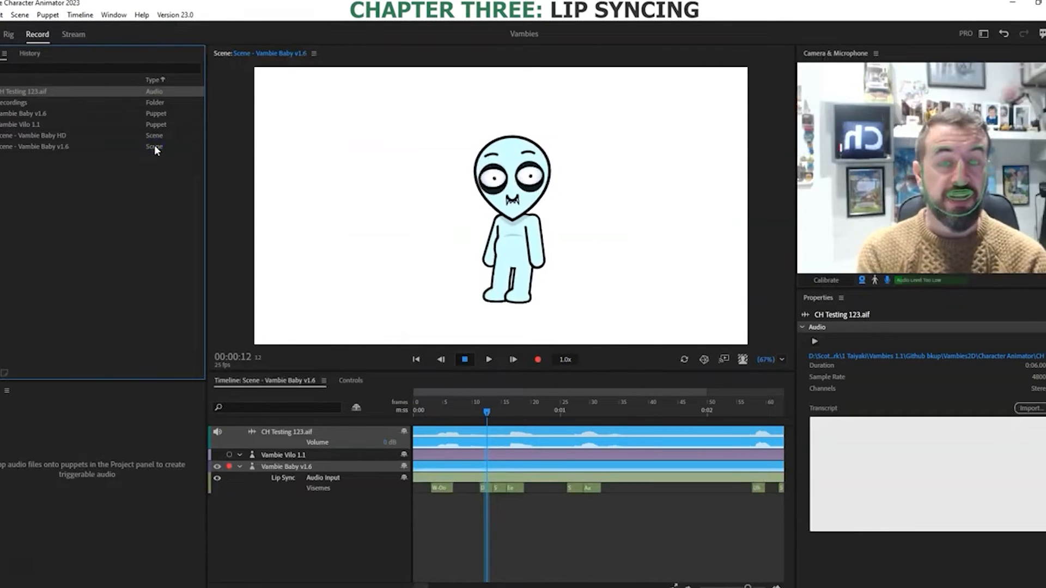
Step: Move the playhead to frame 2 and examine the replacement options for the computed Aa viseme, leaving it unchanged
drag(482, 417, 436, 492)
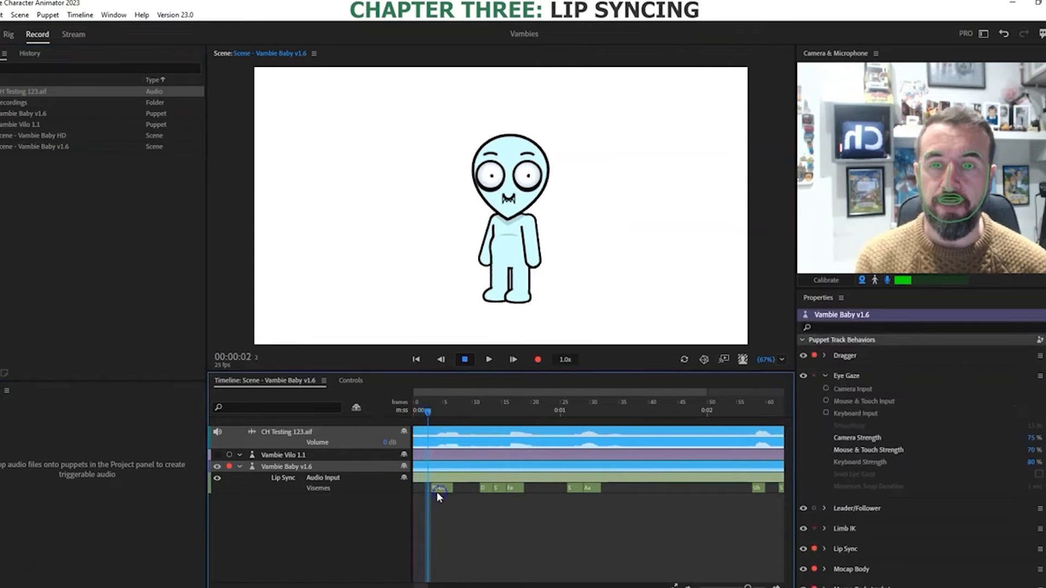
right_click(593, 487)
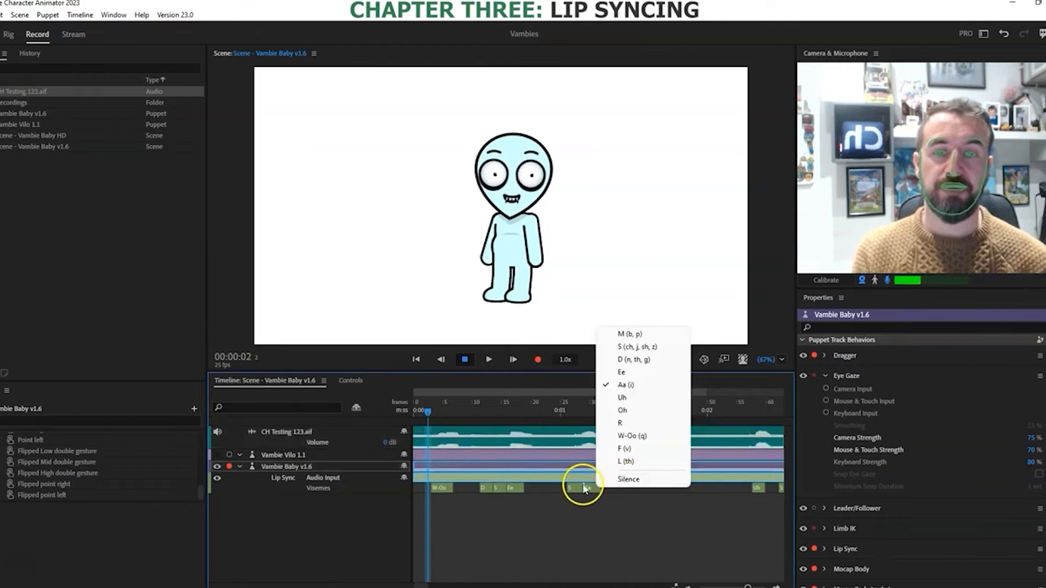
click(606, 493)
click(600, 490)
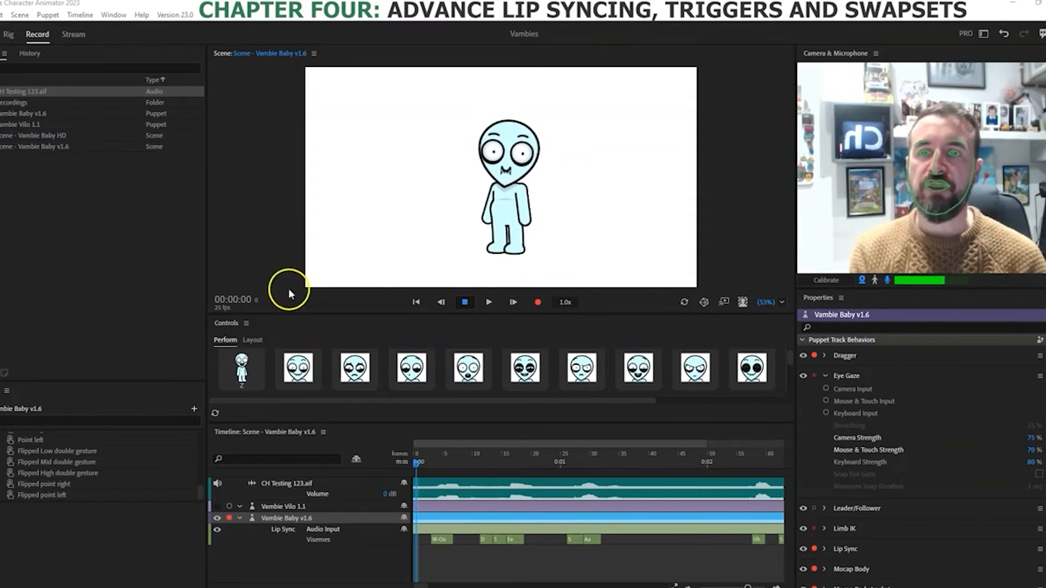
Step: Preview the facial expression triggers of Vambie Baby v1.6 one by one from its trigger thumbnails
click(304, 369)
click(354, 369)
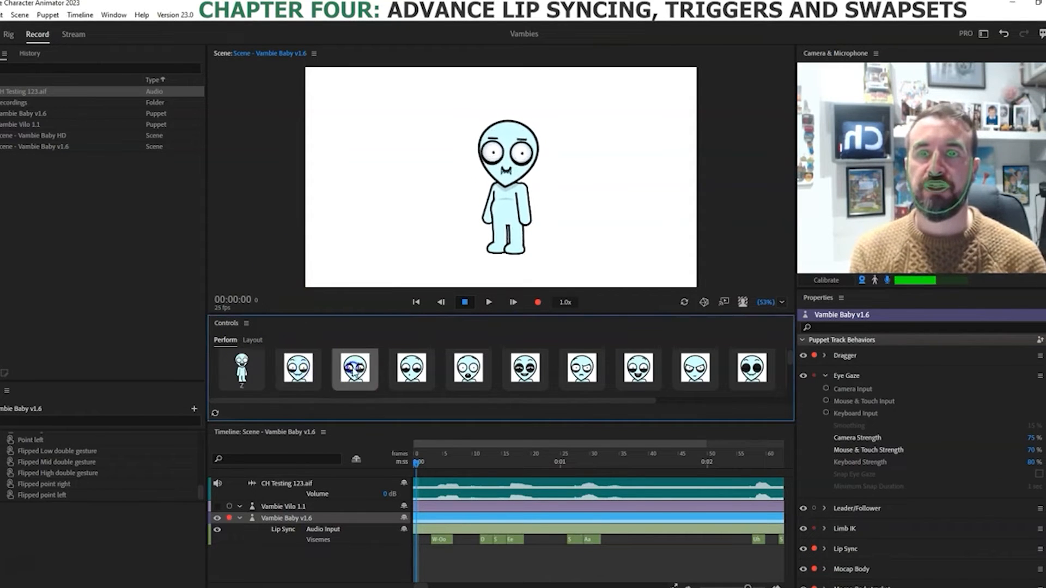
click(408, 372)
click(465, 367)
click(513, 369)
click(581, 368)
click(537, 365)
click(628, 369)
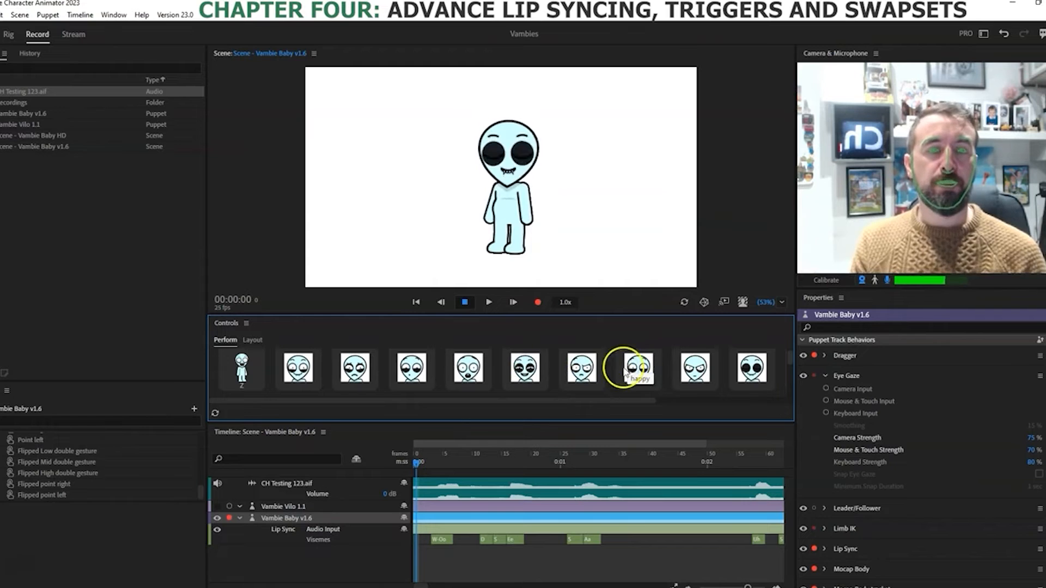
Step: Collapse the Eye Gaze, Physics and Transform behavior settings, and enlarge the Controls area to show more triggers
click(1011, 358)
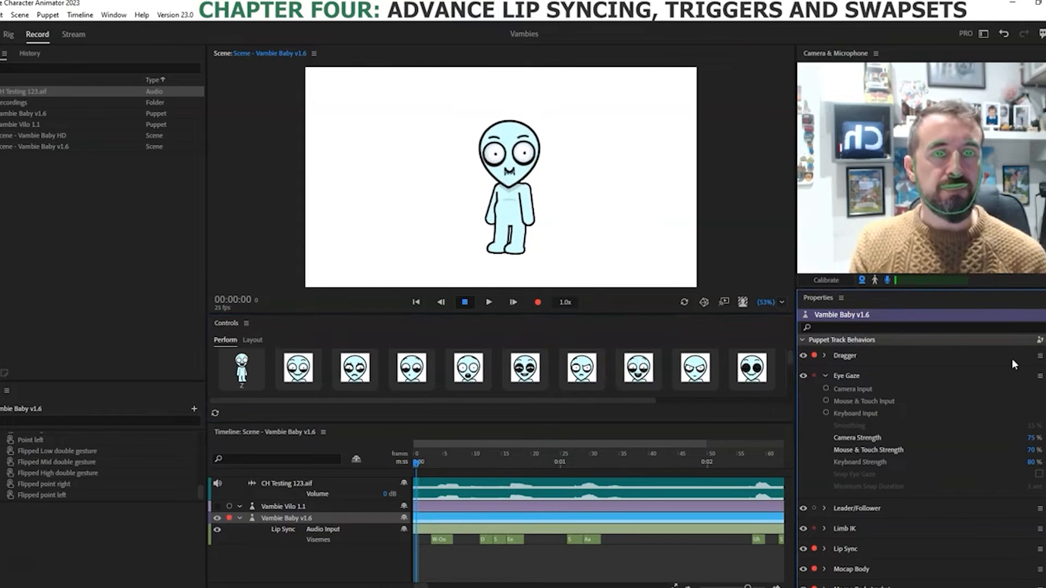
click(825, 376)
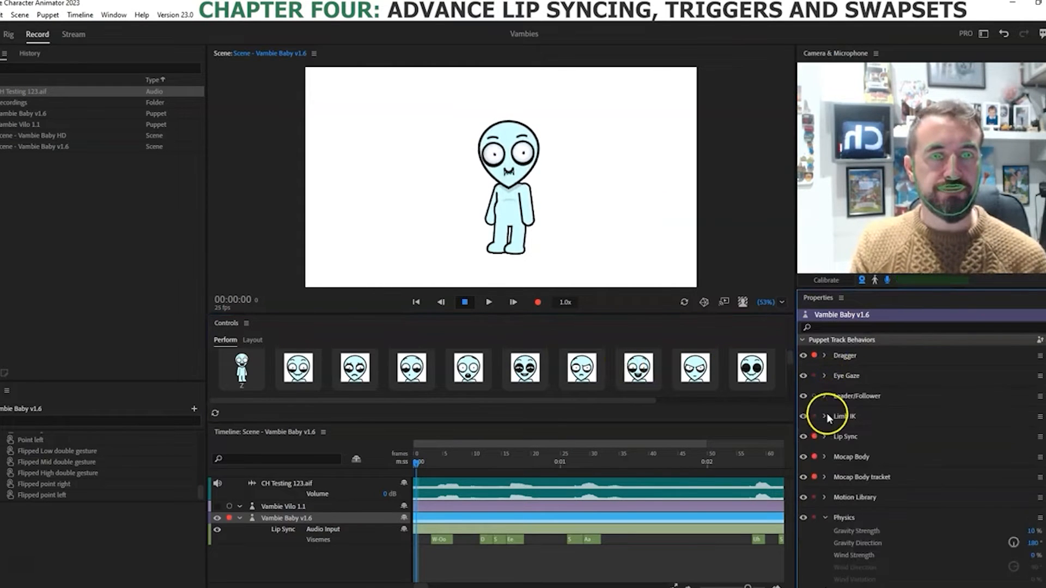
click(825, 517)
click(826, 540)
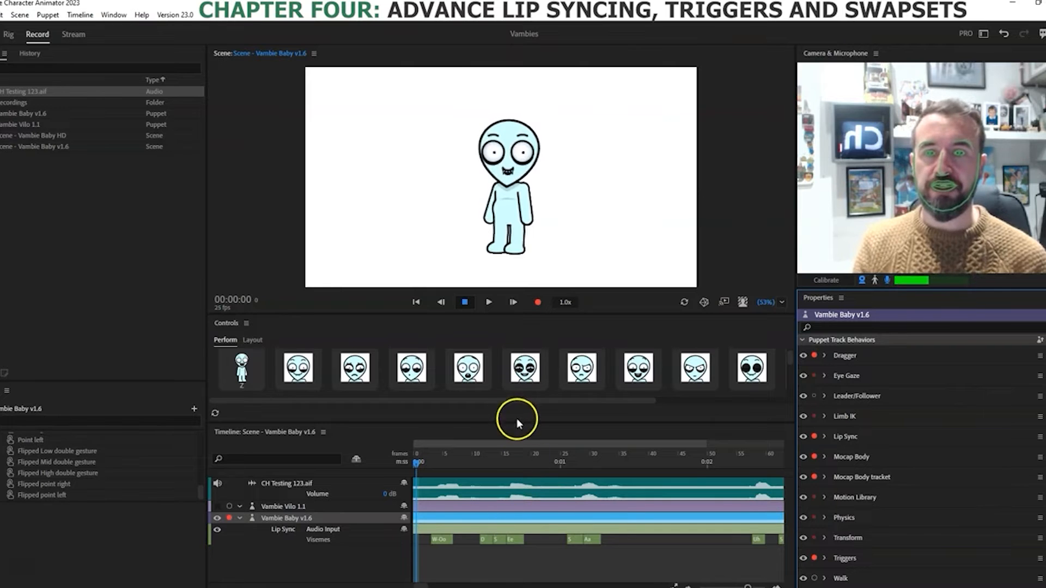
drag(518, 422, 518, 450)
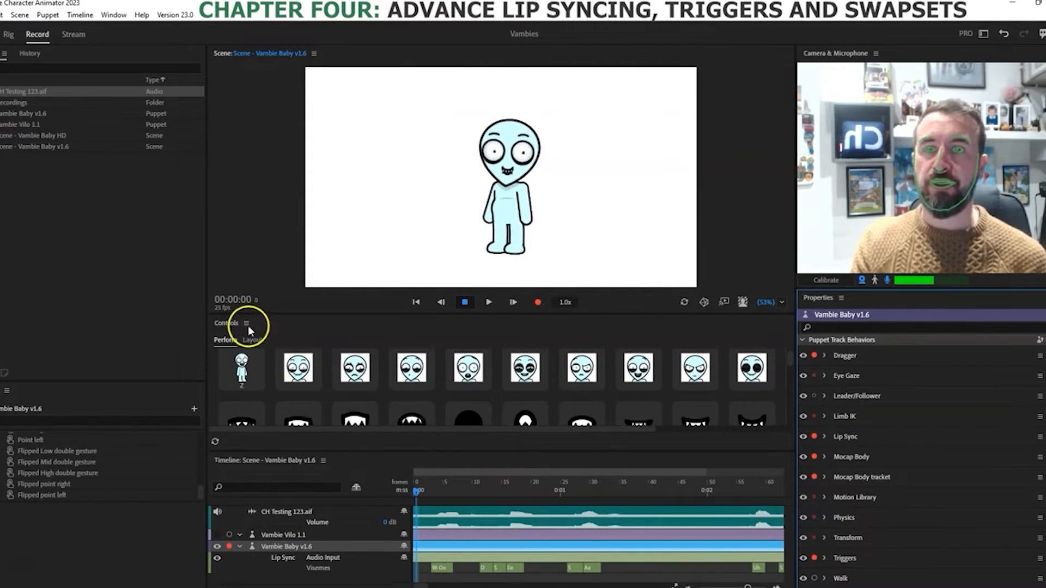
Step: Assign the trigger keys X, C, V and B to the first four facial expression controls in Layout mode
click(253, 340)
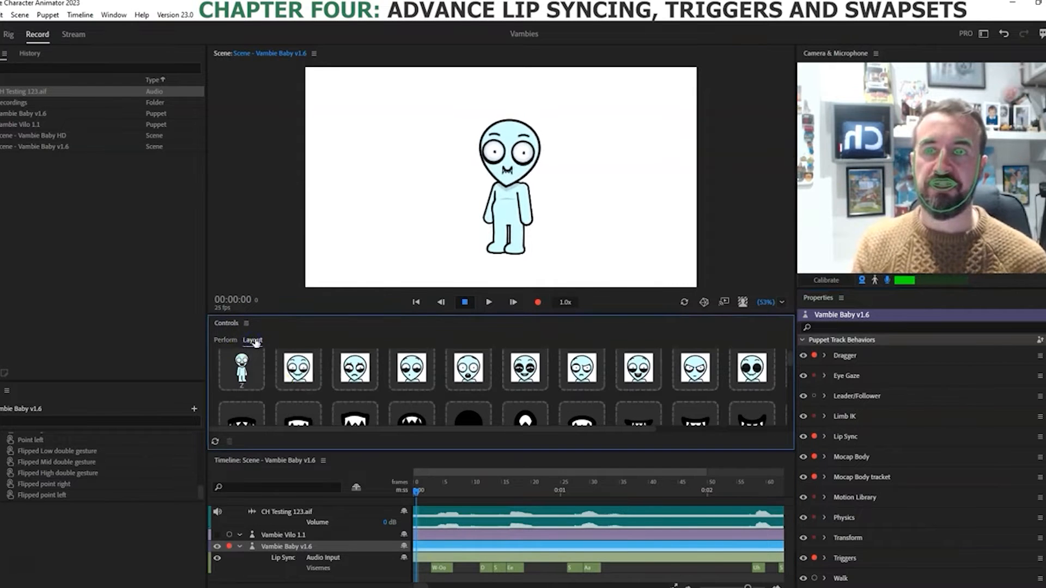
click(300, 370)
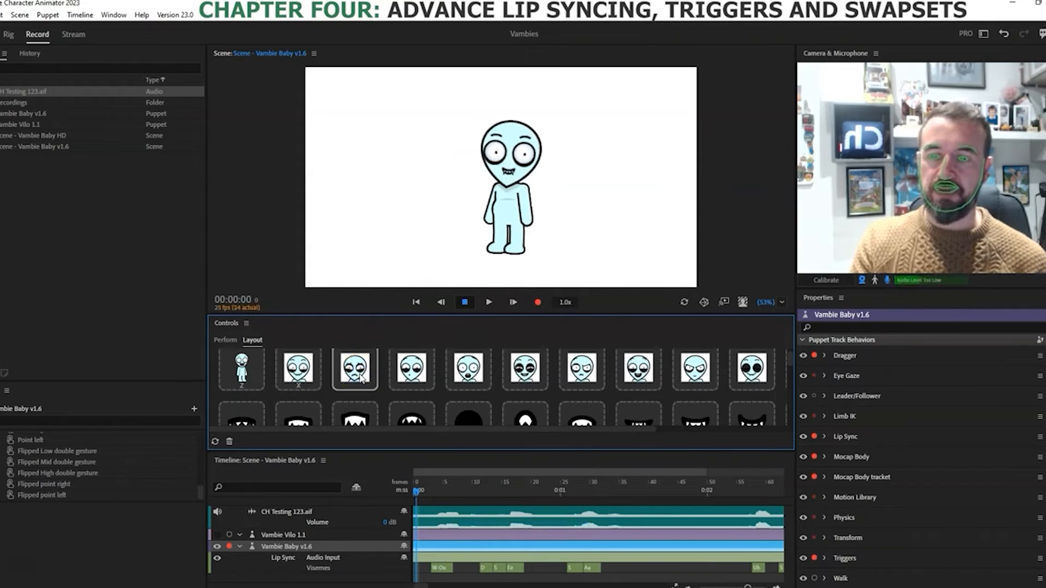
click(360, 379)
click(413, 373)
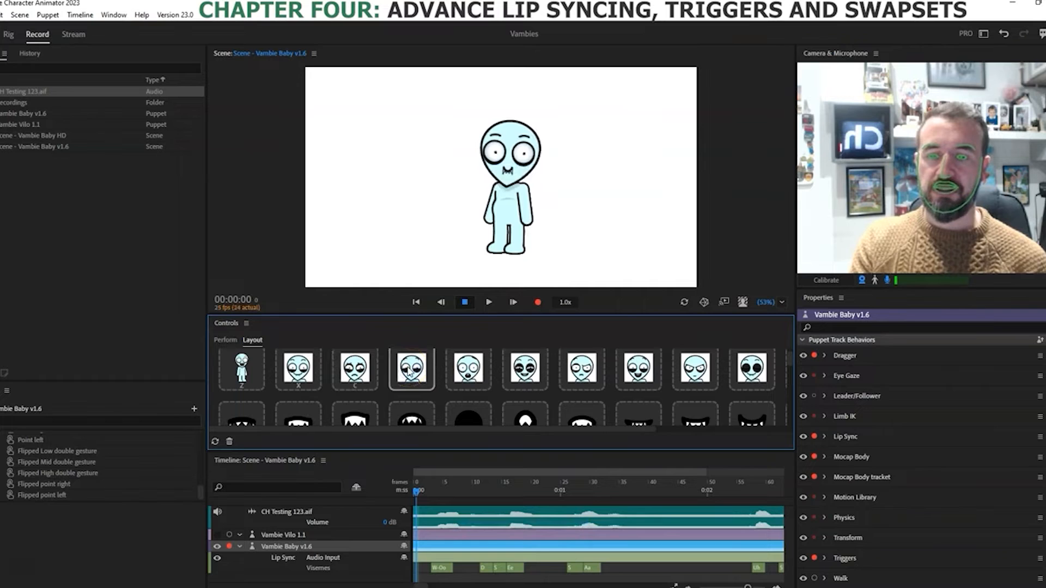
click(411, 371)
click(470, 369)
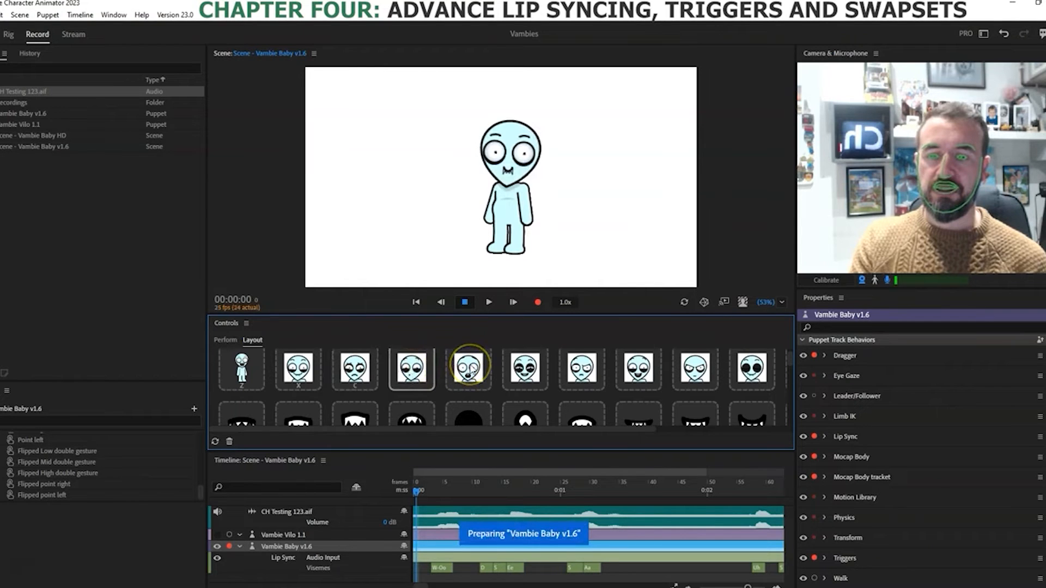
click(515, 372)
click(426, 376)
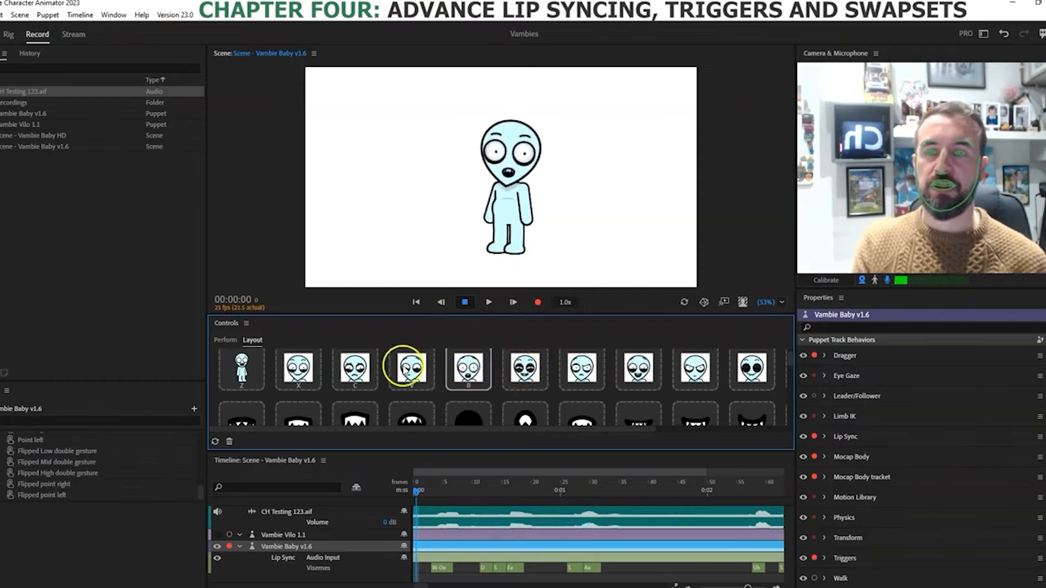
Step: Return the controls to Perform mode and test the expressions assigned to X, C, V and B on the puppet
click(225, 340)
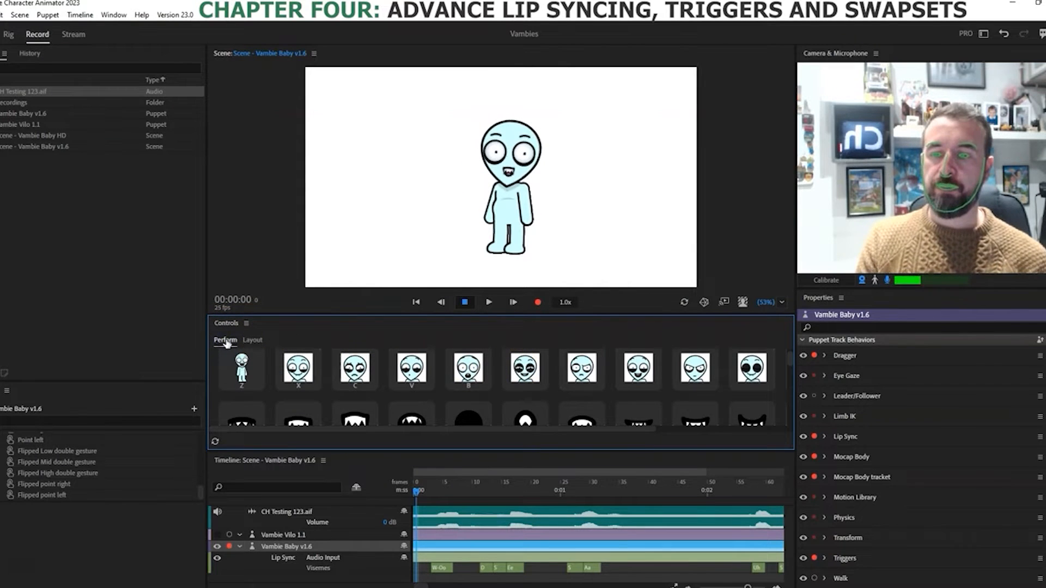
key(x)
key(c)
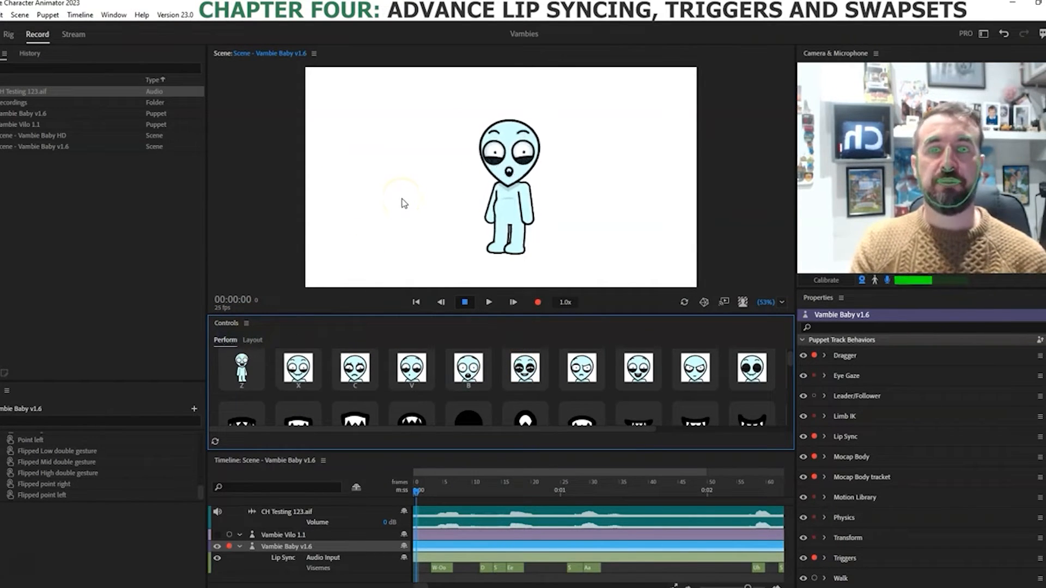
key(v)
key(b)
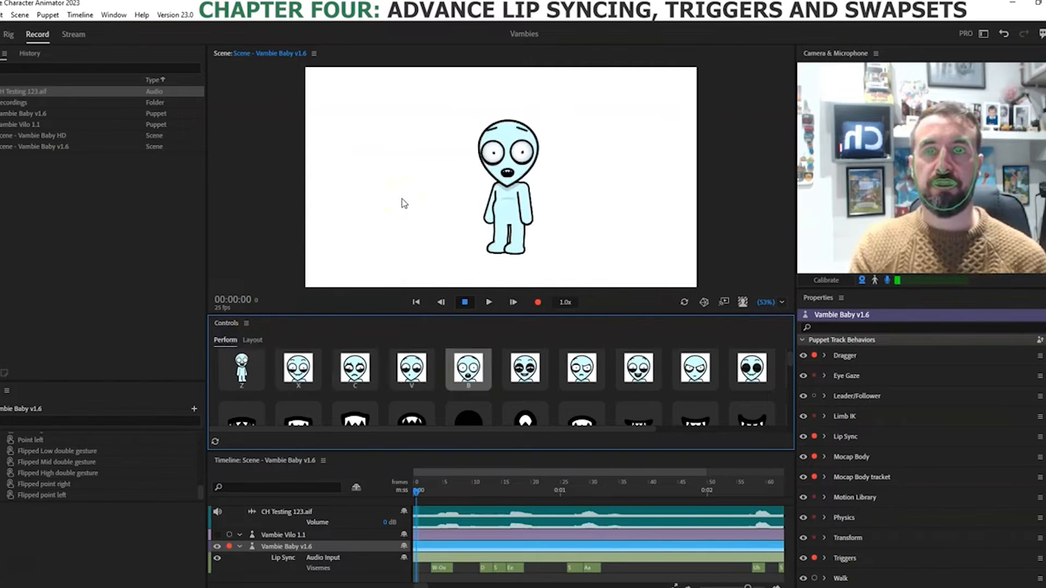
key(v)
key(c)
key(x)
key(c)
key(v)
key(c)
key(x)
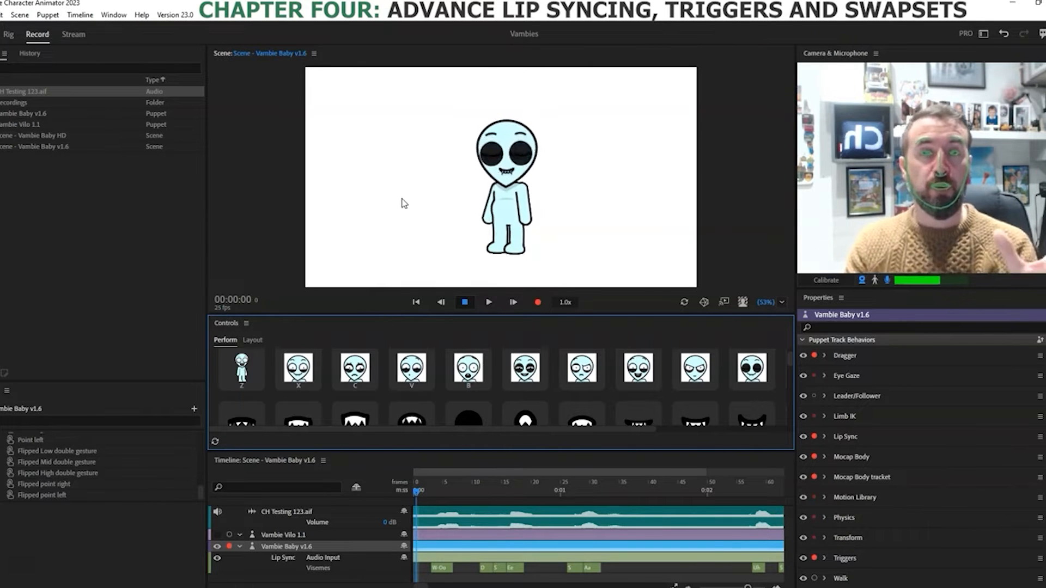
key(v)
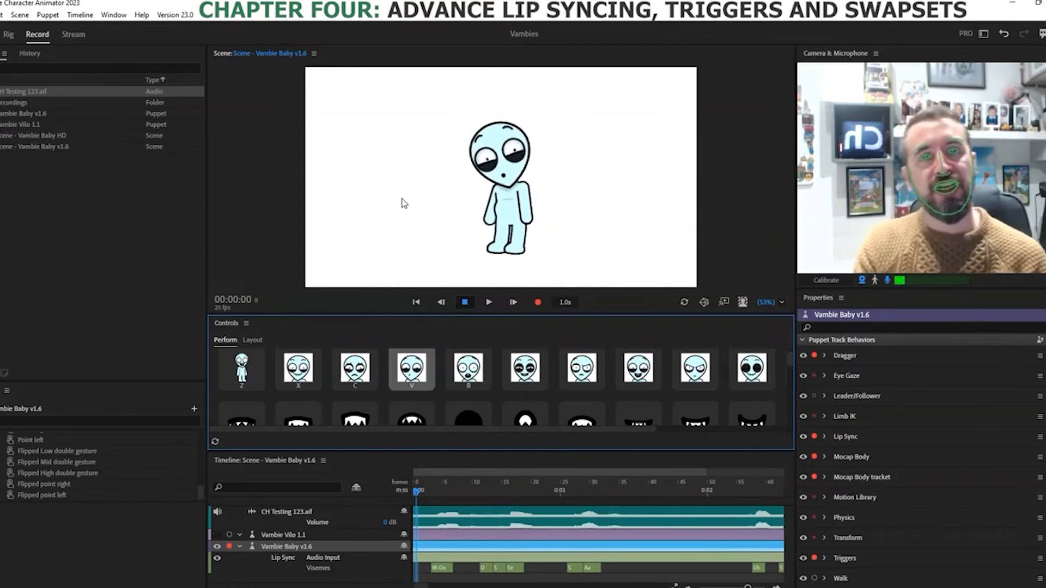
key(c)
key(v)
key(c)
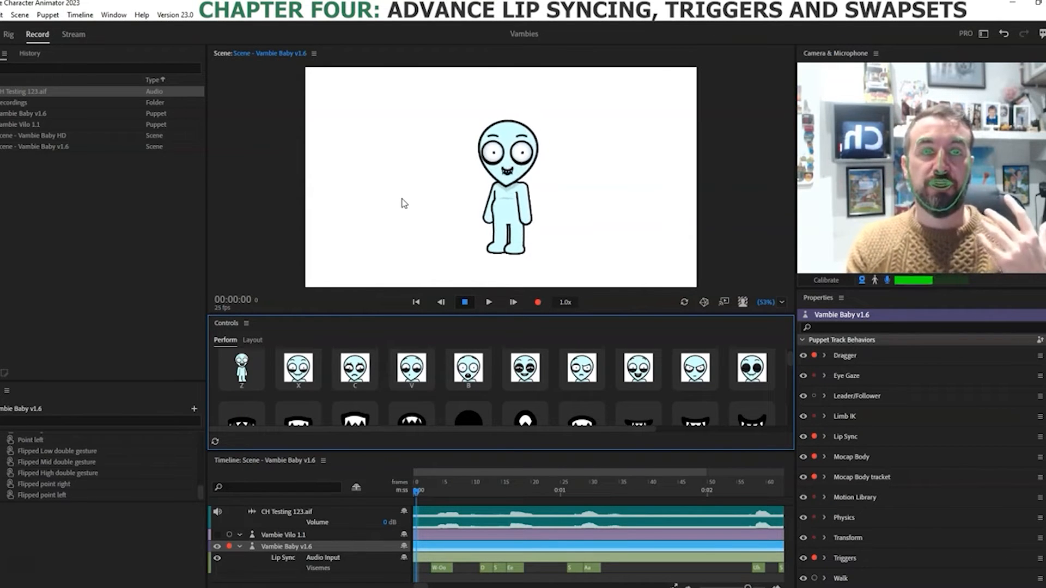
key(c)
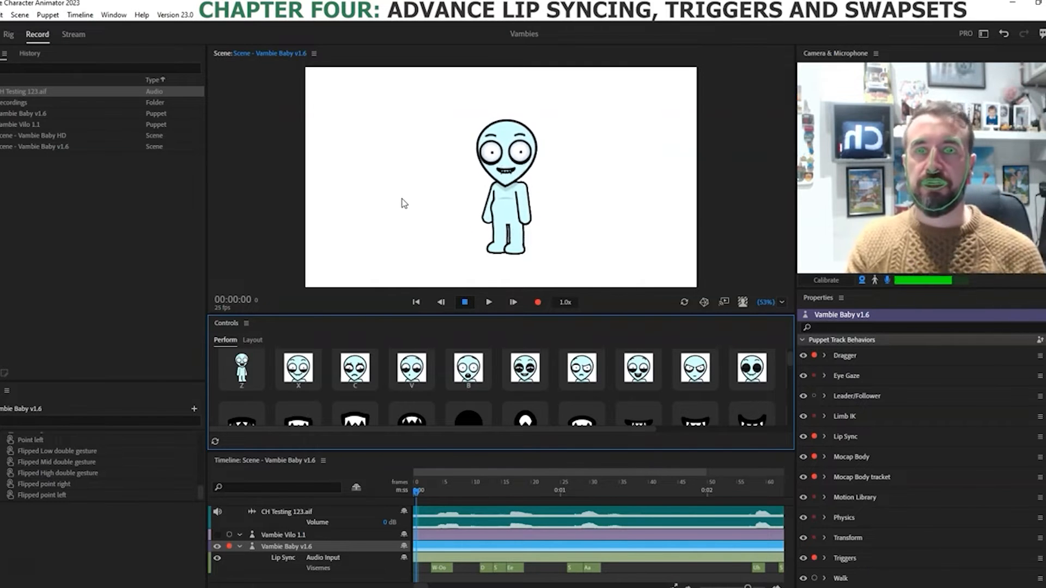
Step: Record a take of about 8 seconds with Vambie Baby v1.6, triggering the X and B expressions during the performance
click(539, 302)
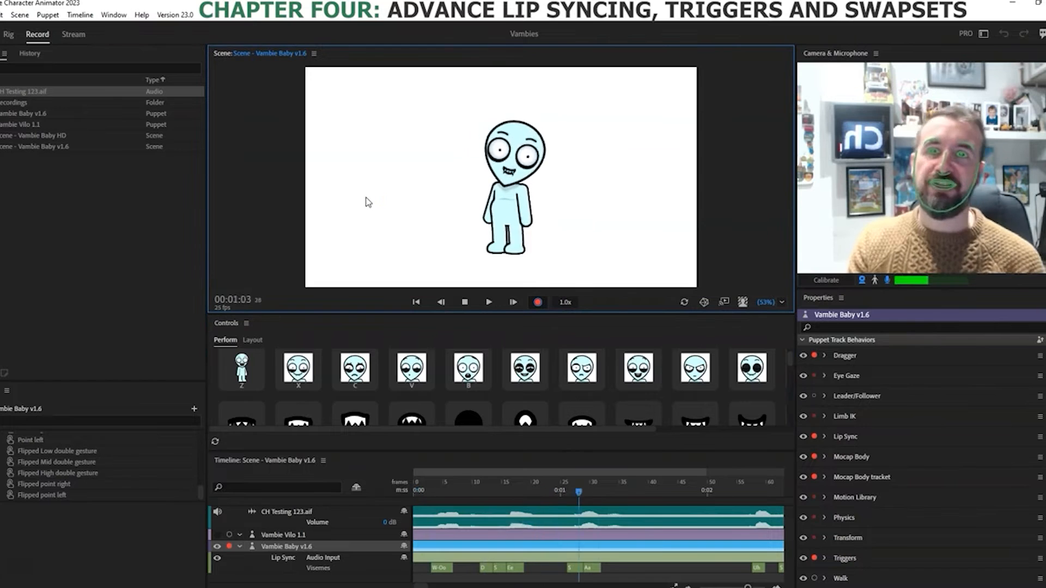
key(x)
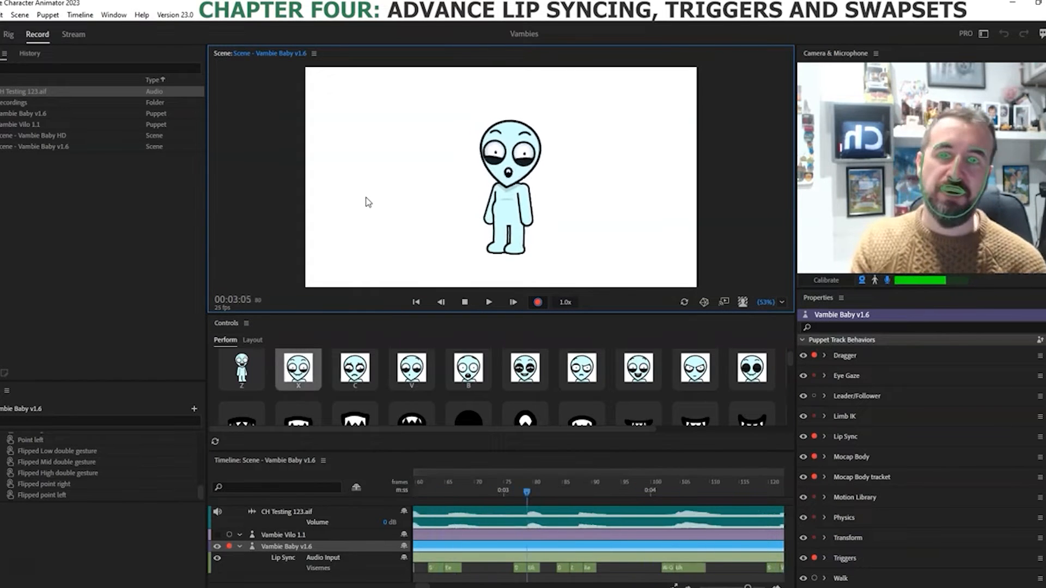
key(b)
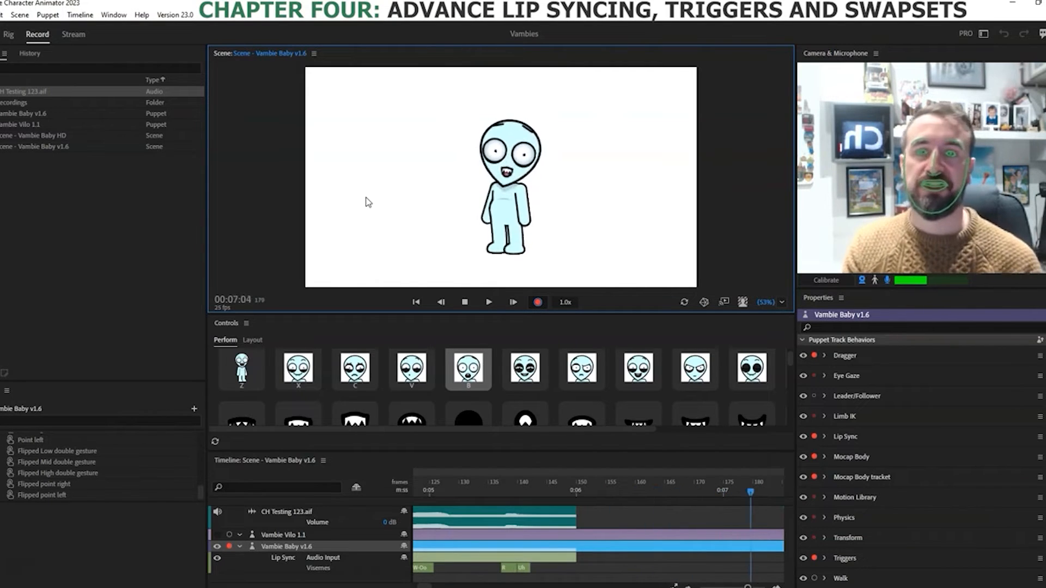
click(469, 303)
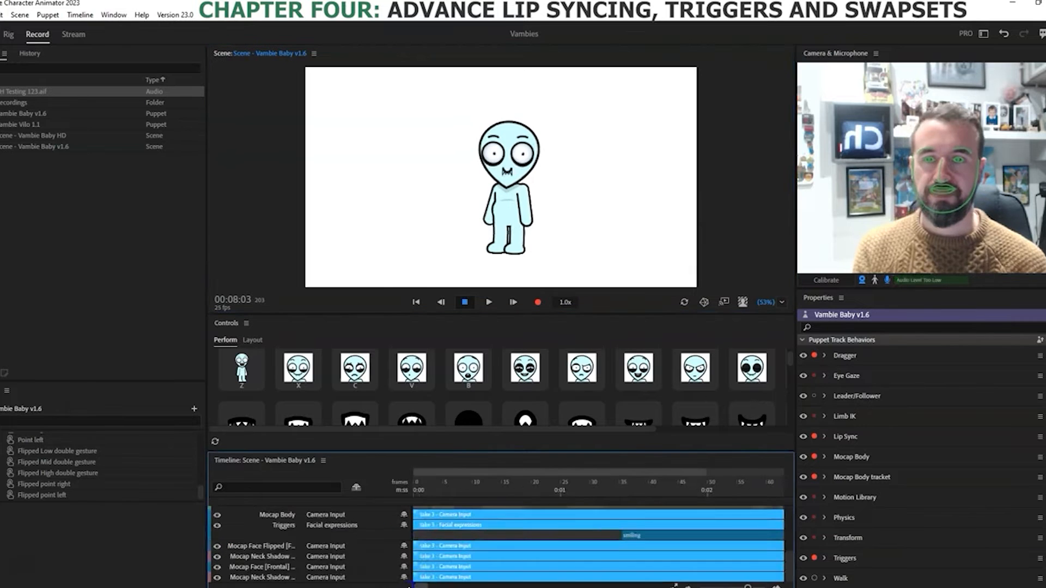
Step: Move the Controls panel out from under the scene view and enlarge the timeline to show the take 3 tracks
drag(226, 324, 704, 305)
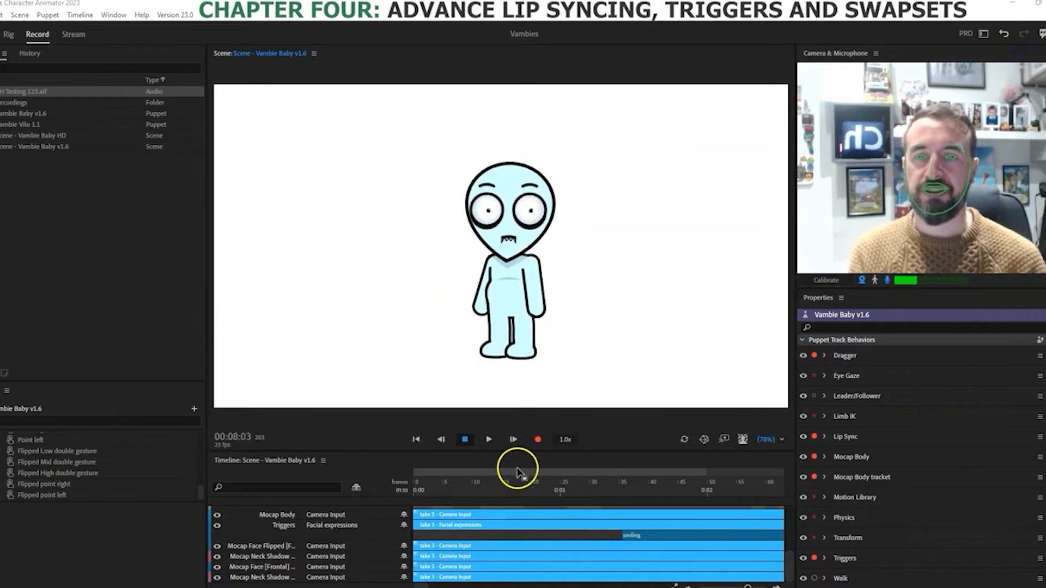
drag(520, 452, 525, 341)
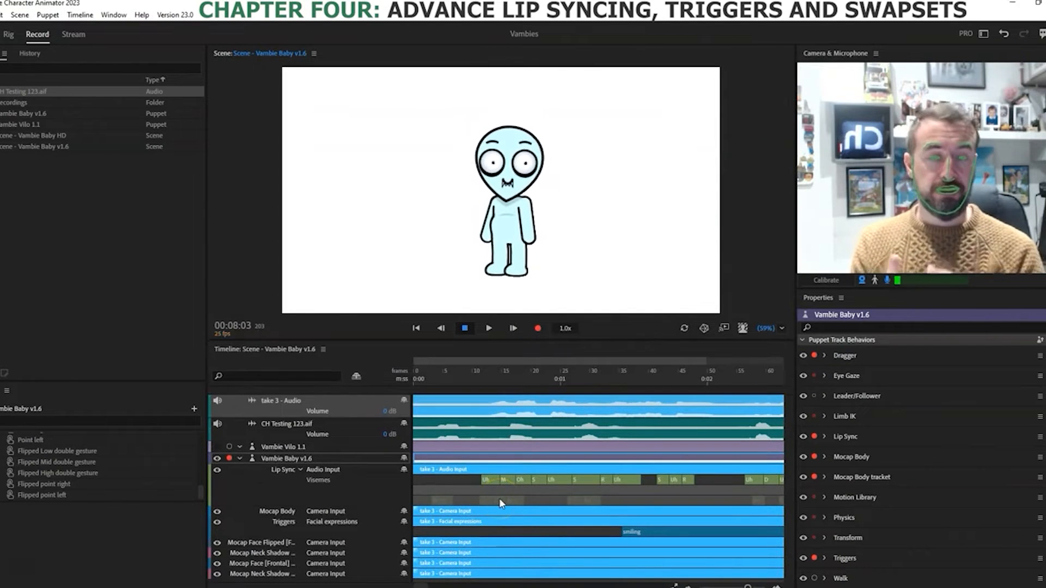
Step: Select the take 2 - Audio Input lip sync take and disarm the Lip Sync behavior for recording
click(473, 488)
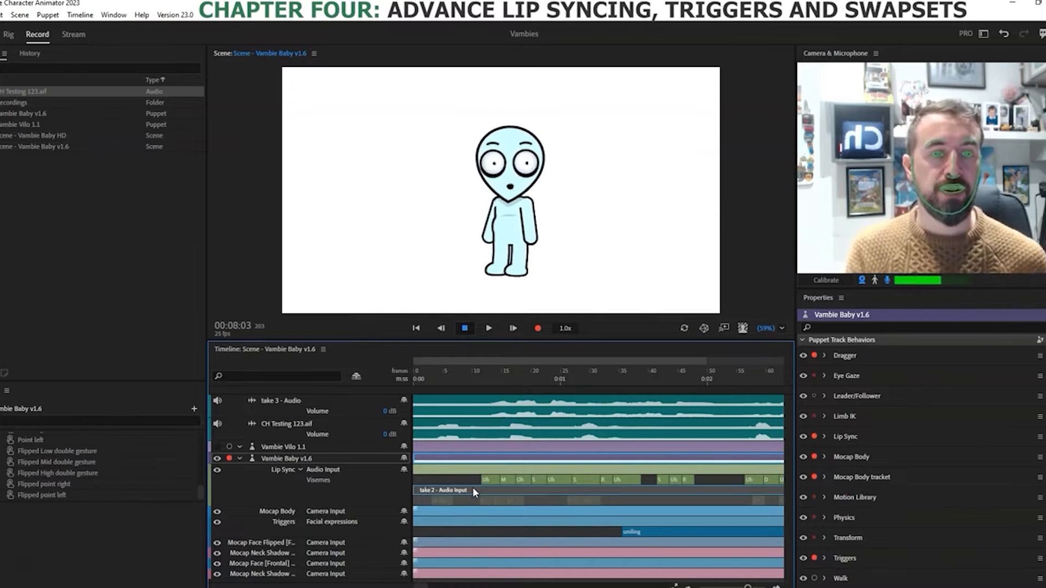
click(814, 437)
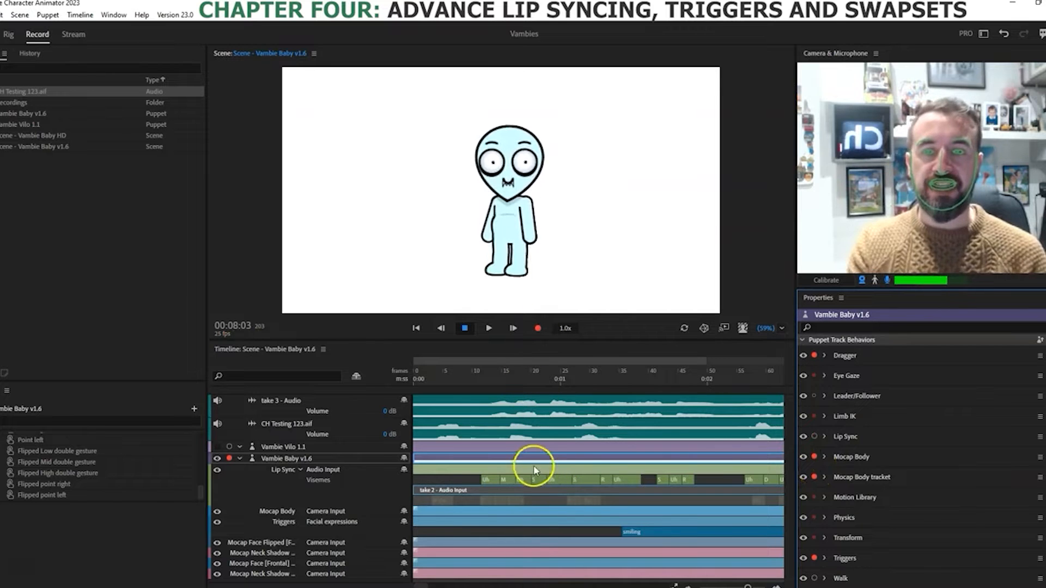
Step: Turn off Link Recording Selection and check that the take 3 camera input takes can be selected individually
click(453, 472)
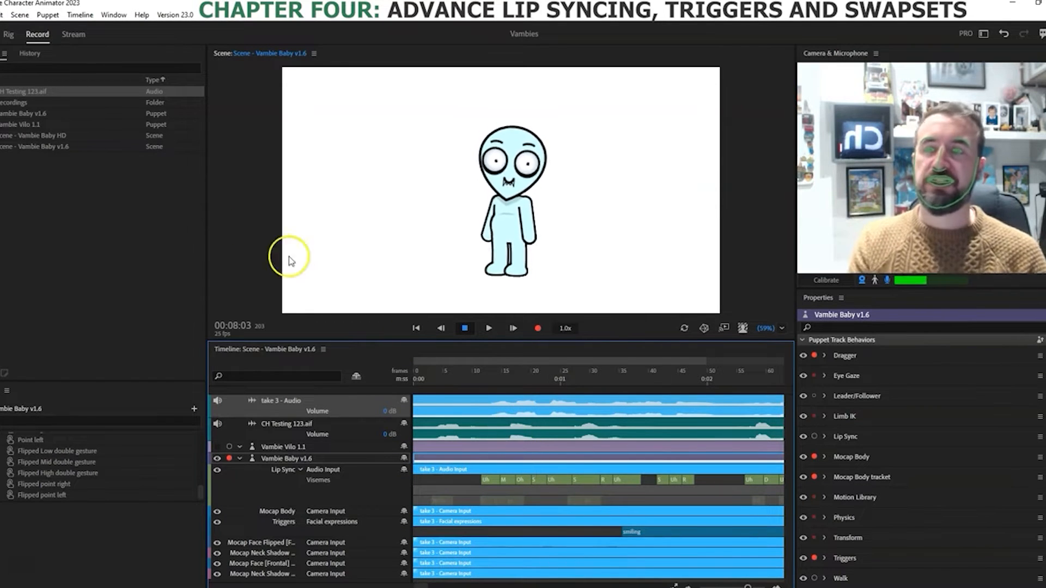
click(75, 15)
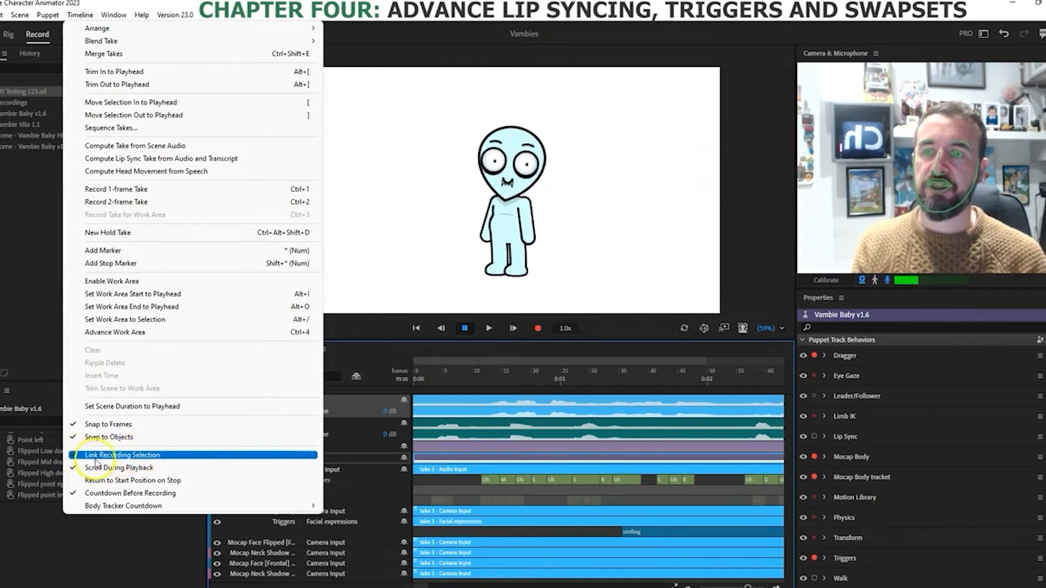
click(121, 456)
click(479, 496)
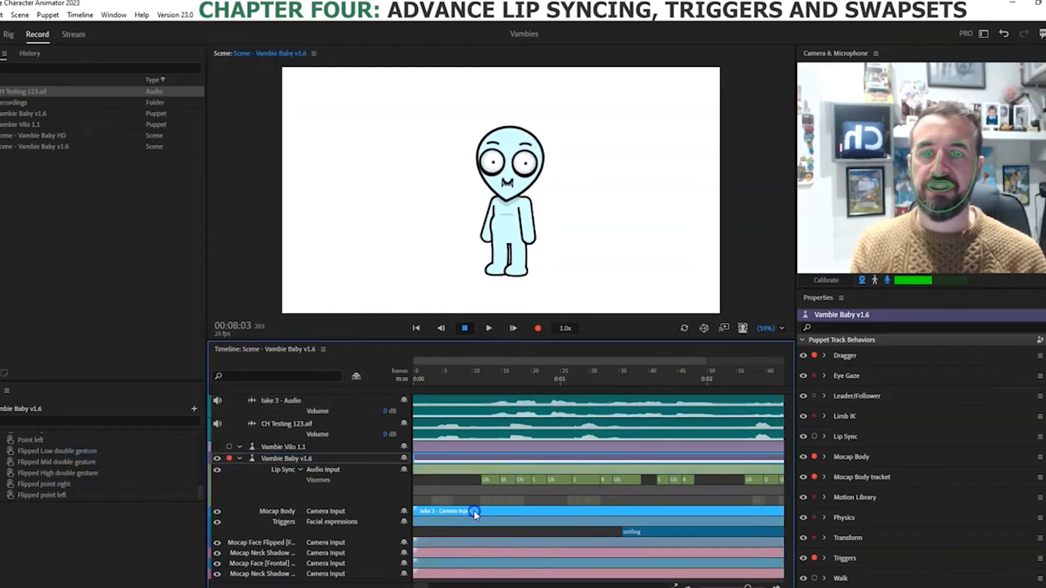
click(481, 521)
click(490, 545)
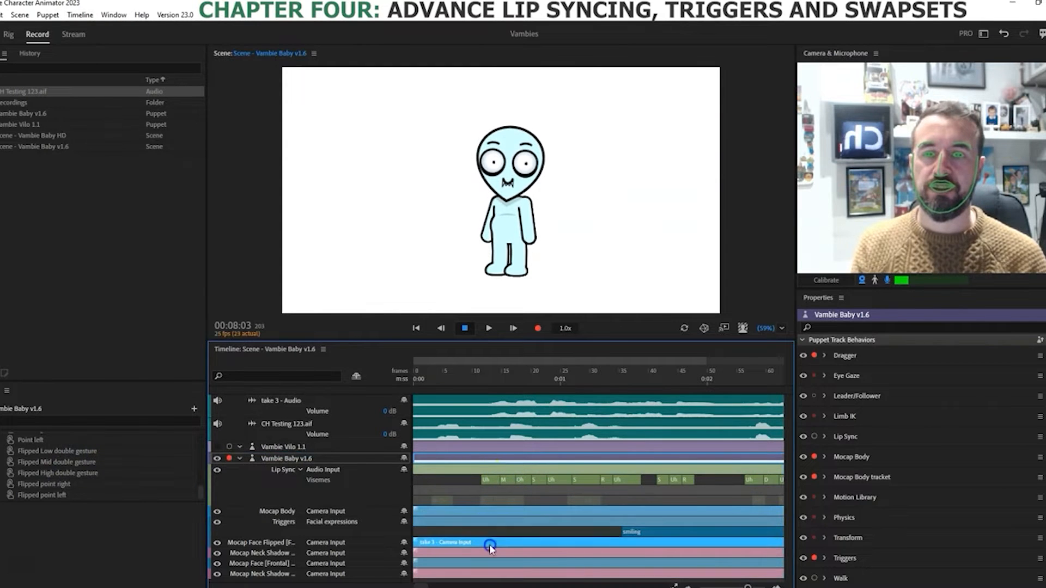
Step: Try to delete the take 3 Audio Input lip sync take from Vambie Baby v1.6
click(531, 470)
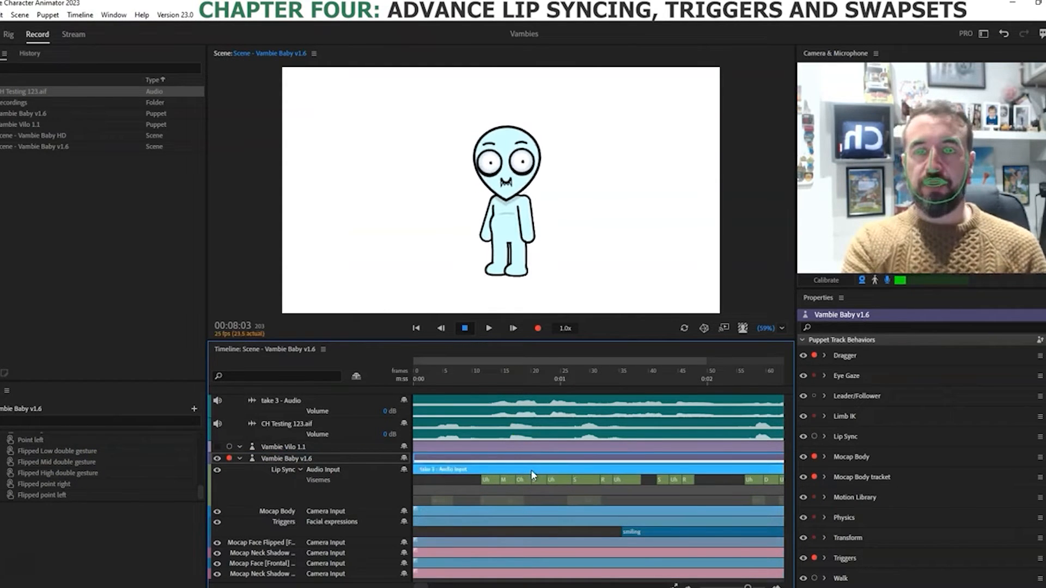
key(Delete)
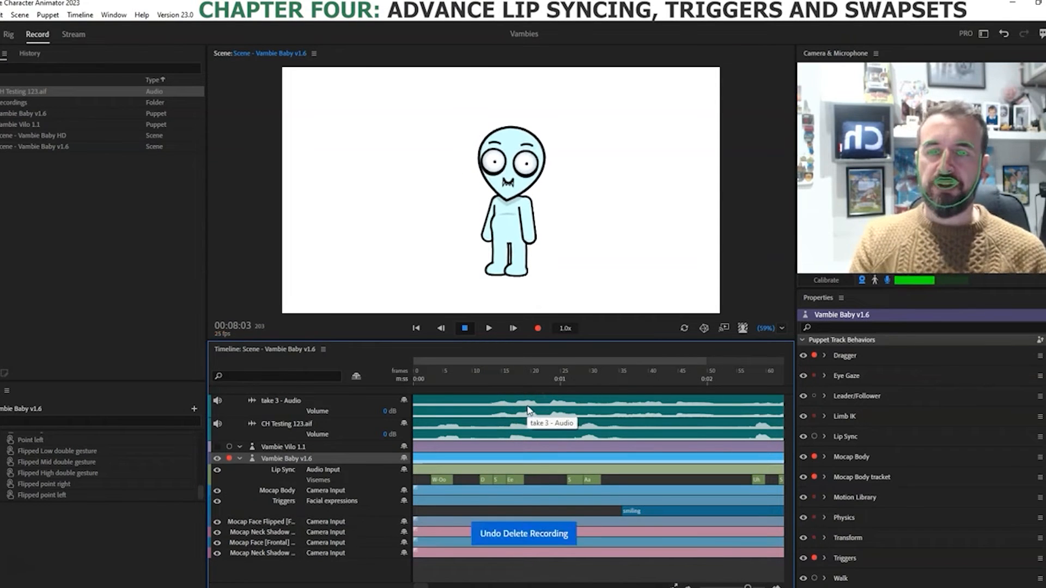
Step: Delete the CH Testing 123.aif audio track and the take 2 Audio Input lip sync take from the timeline
click(536, 426)
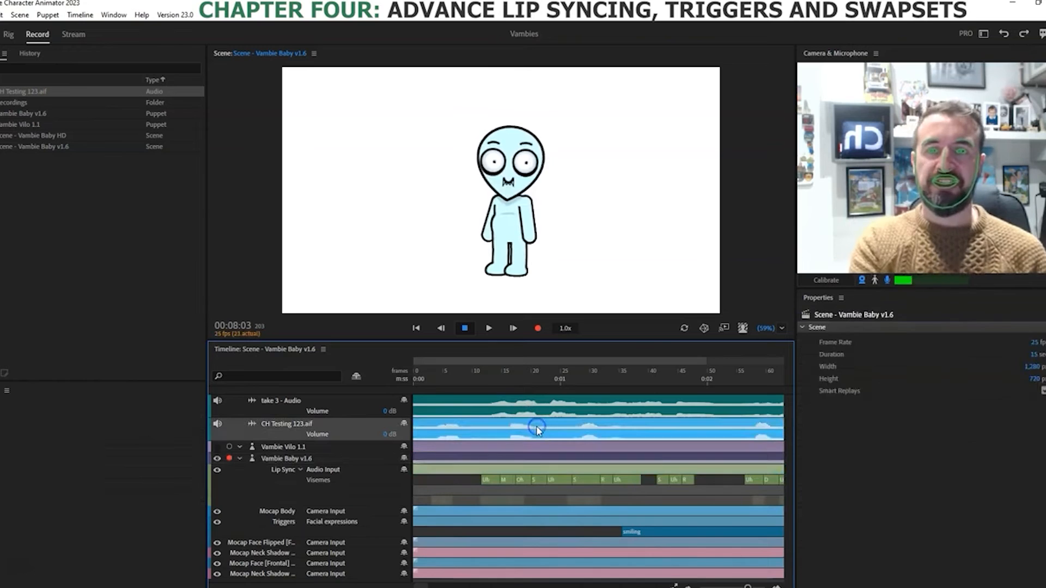
key(Delete)
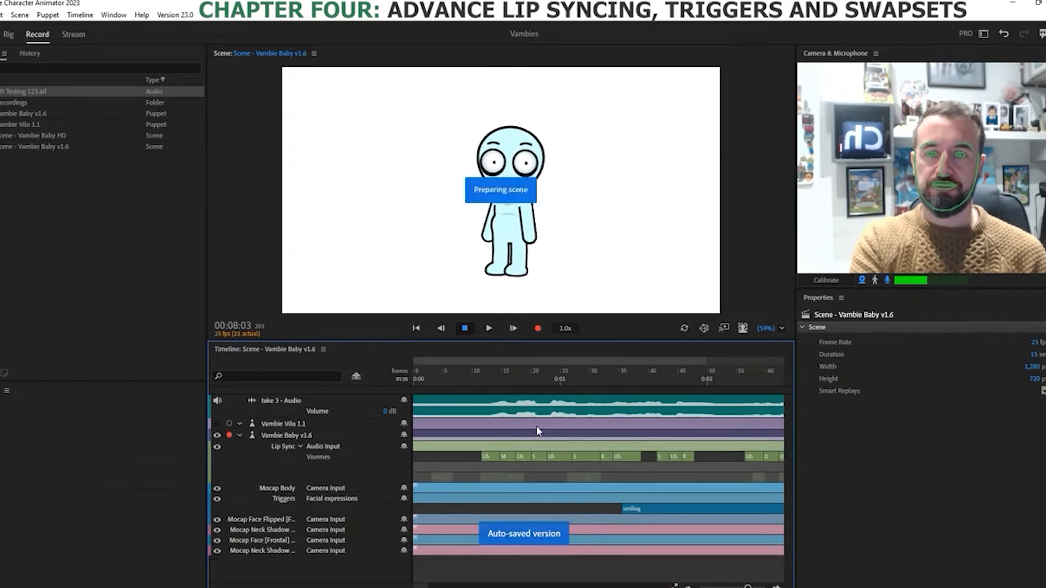
click(491, 464)
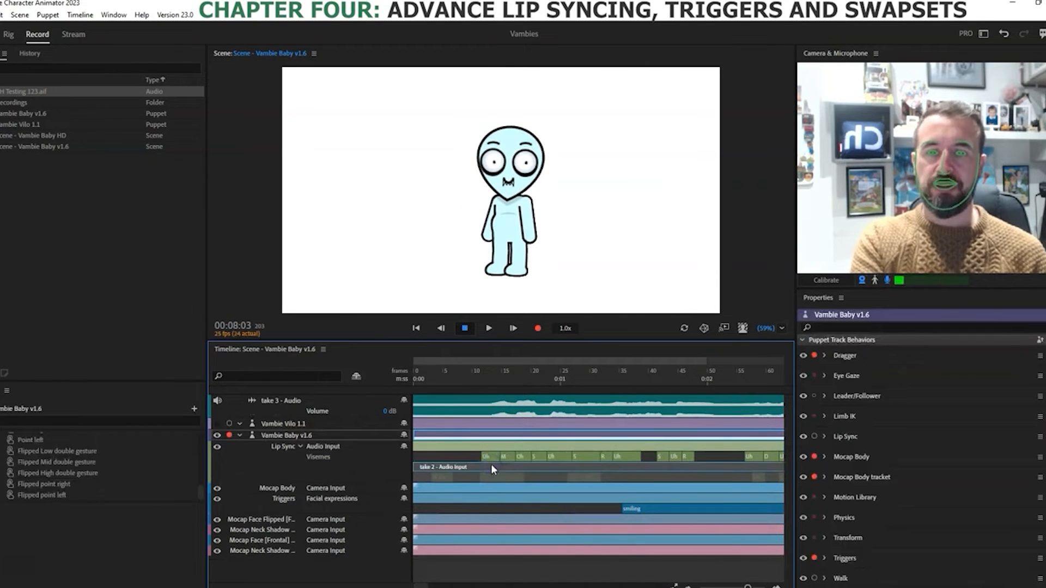
key(Delete)
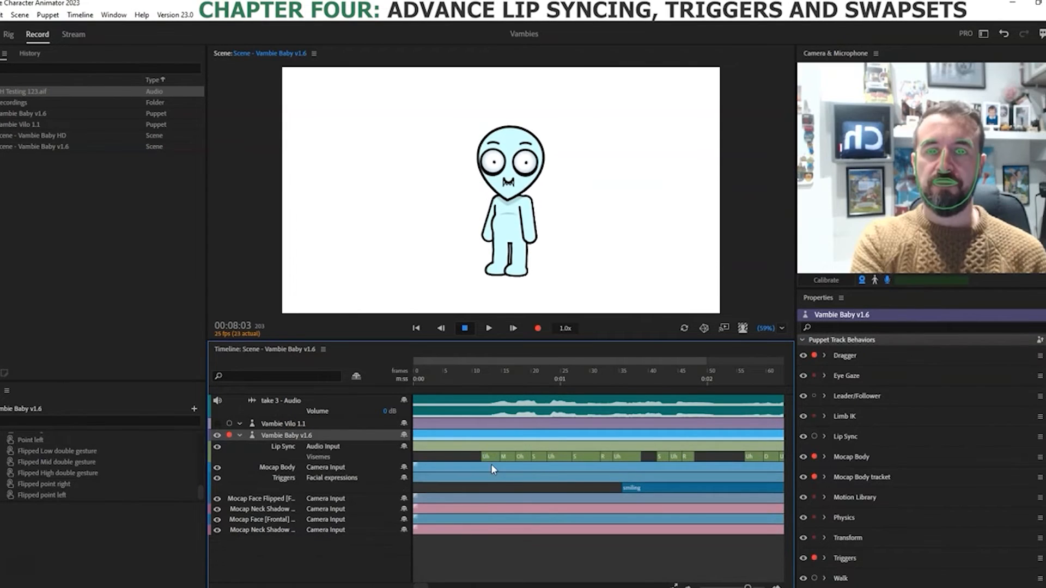
Step: Play the scene from frame 4, stop it, and move the playhead back to 00:05:02
mouse_move(446, 380)
mouse_down()
mouse_move(429, 374)
mouse_move(473, 378)
mouse_move(441, 385)
mouse_up()
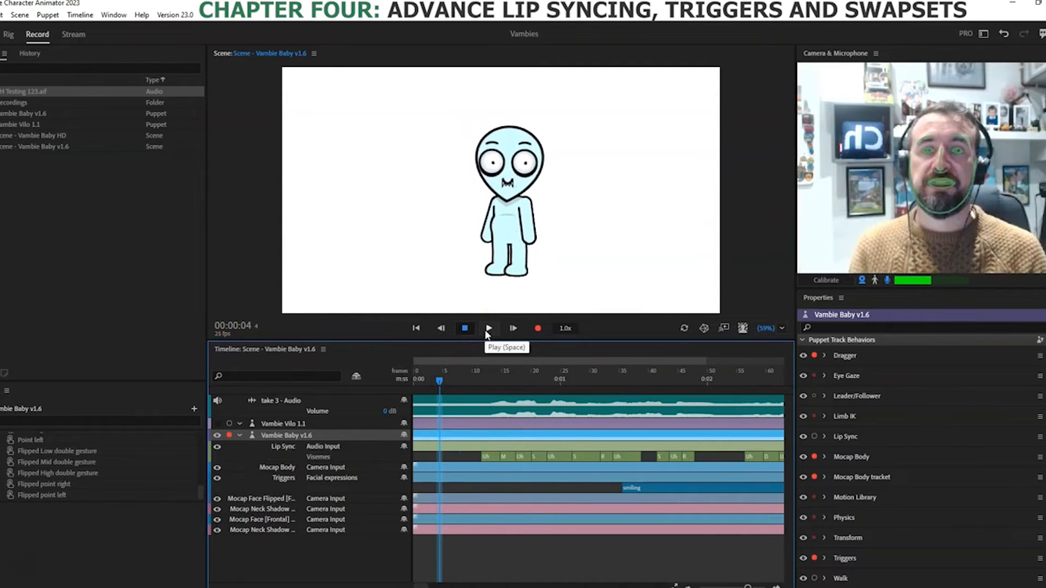
click(488, 329)
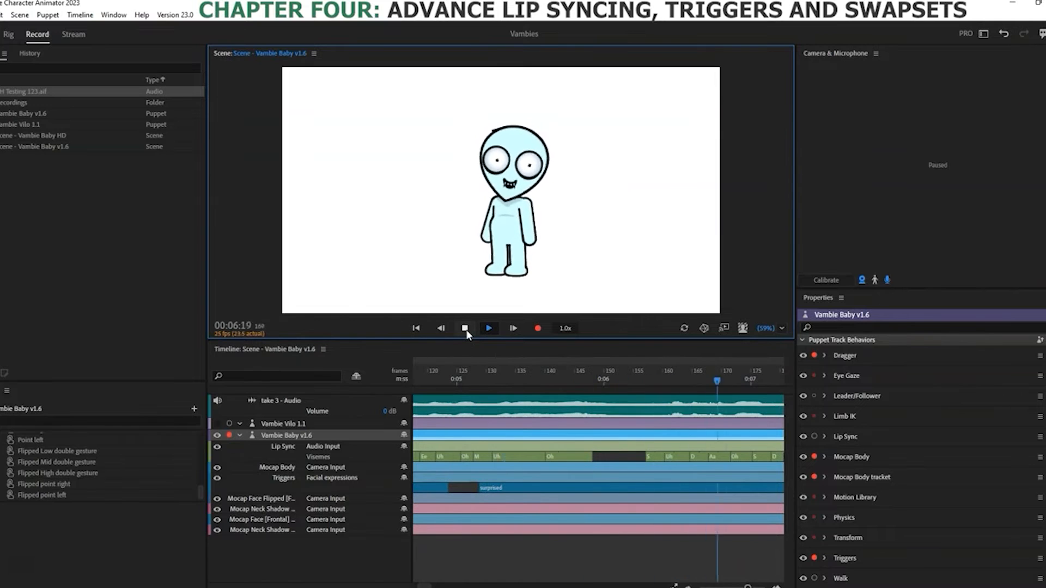
click(465, 329)
click(463, 377)
drag(462, 377, 495, 415)
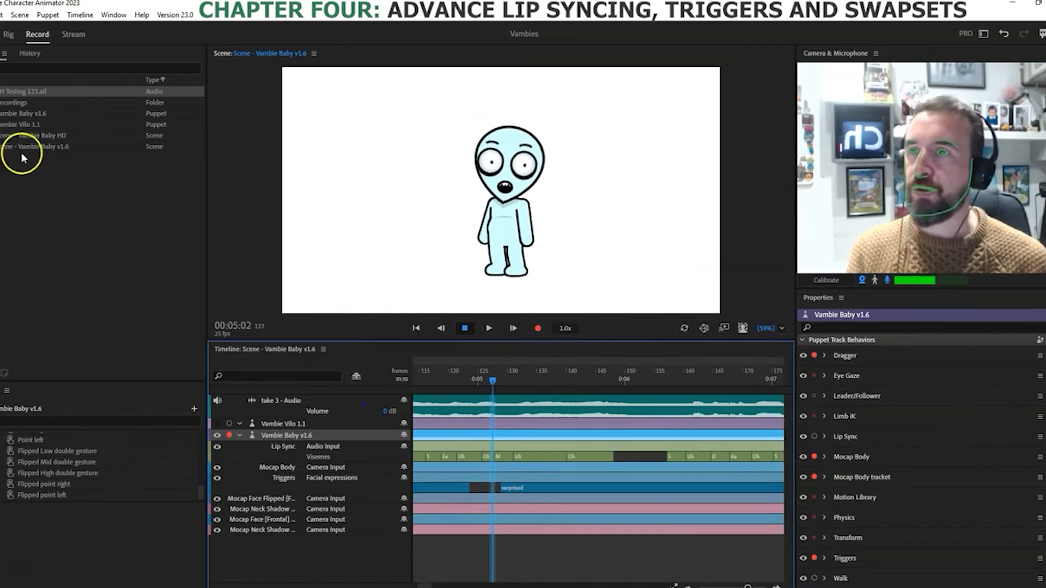
Step: Enlarge the Vambie Baby v1.6 trigger list and collapse its expanded swap sets
drag(35, 380, 38, 199)
drag(199, 449, 200, 254)
click(4, 400)
click(3, 258)
click(2, 278)
click(2, 289)
click(3, 300)
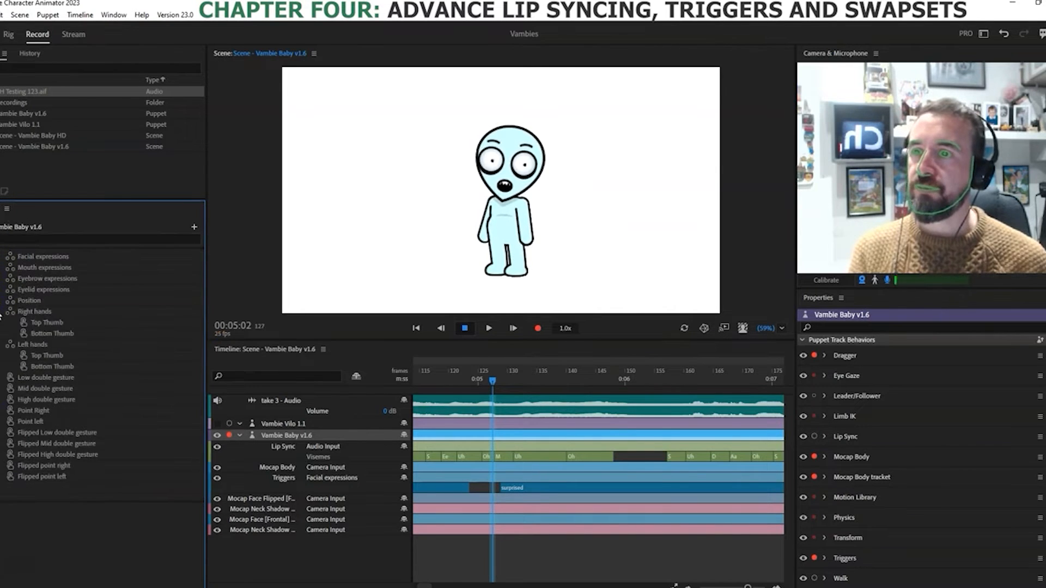
click(1, 312)
click(2, 323)
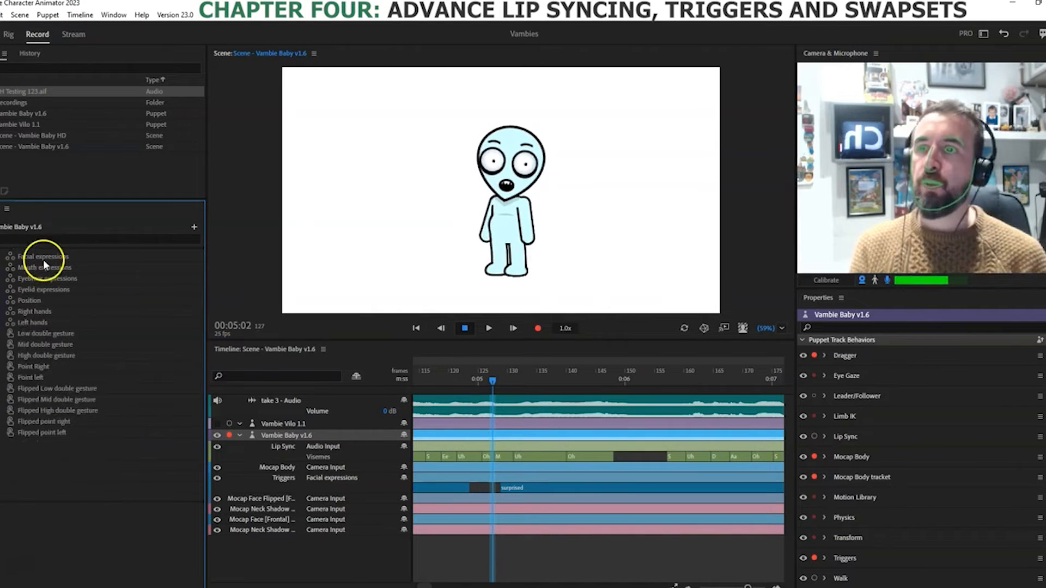
Step: Look inside the Facial expressions, Mouth expressions and Eyebrow expressions swap sets, collapsing each one again
click(2, 257)
click(2, 257)
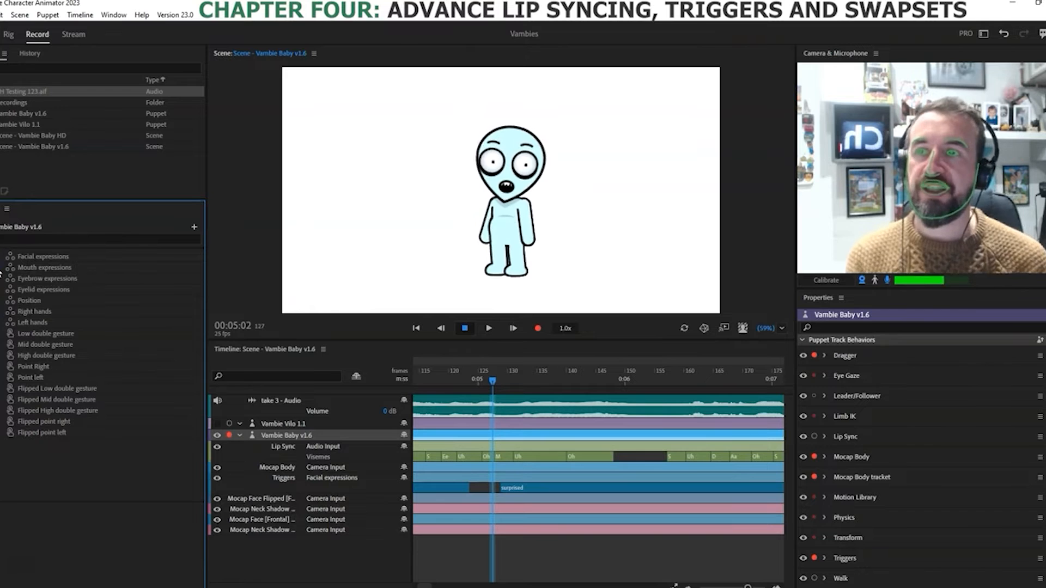
click(2, 268)
click(2, 268)
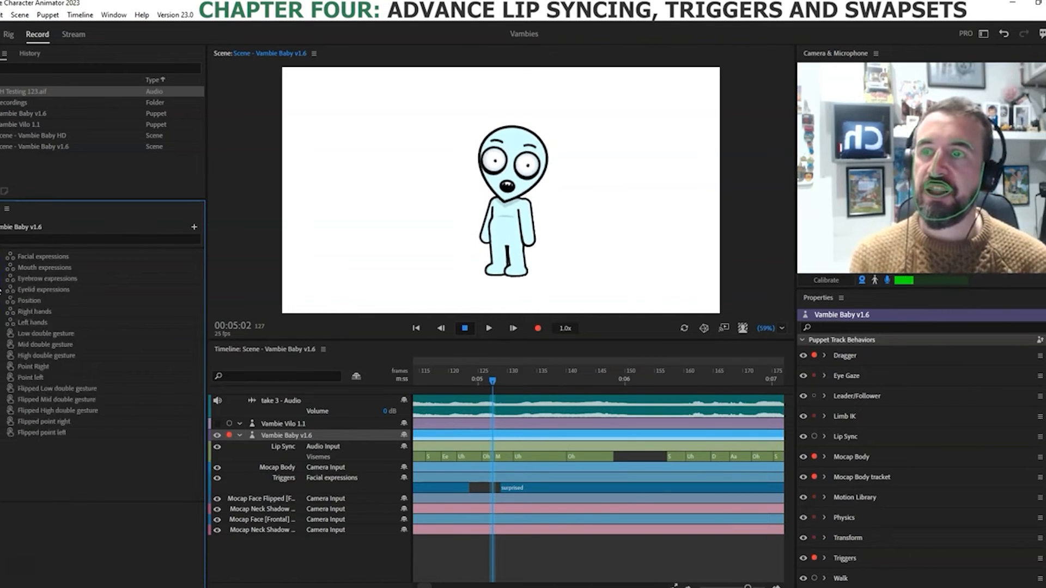
click(2, 278)
click(1, 278)
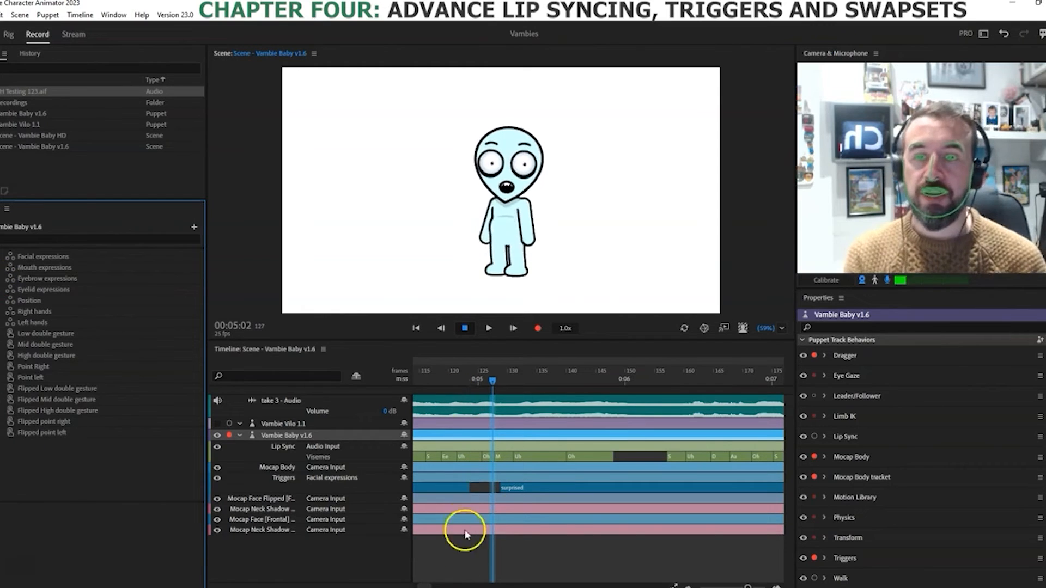
Step: Extend the end of the take 3 Facial expressions trigger take well beyond the end of the other recorded takes
drag(427, 587, 420, 587)
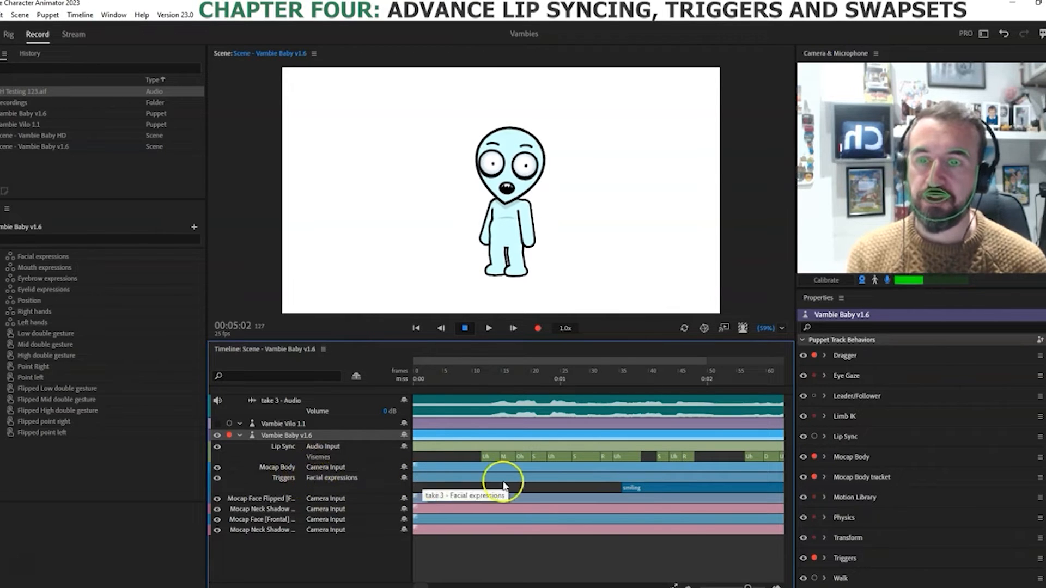
drag(422, 586, 424, 586)
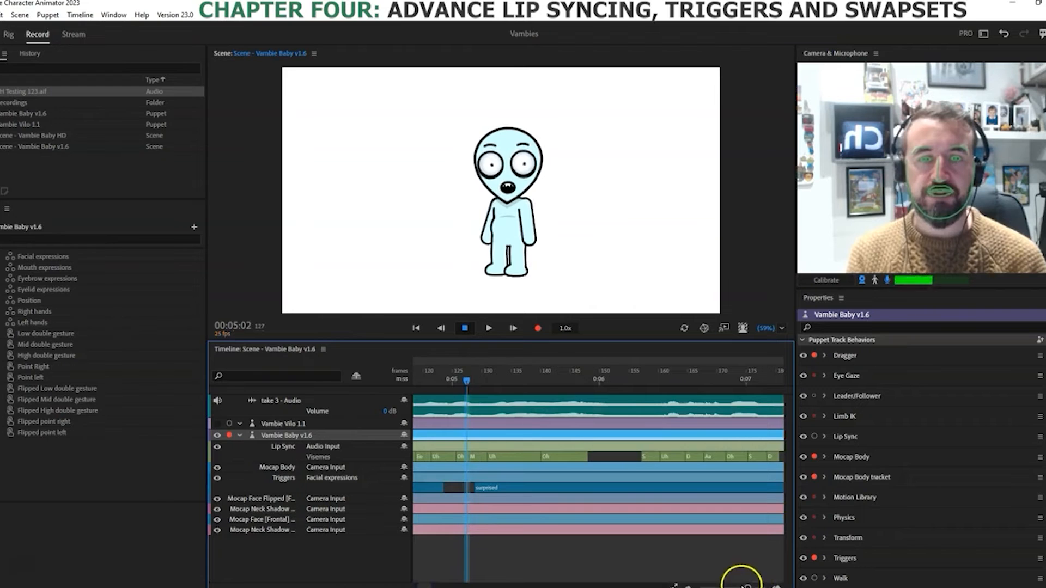
drag(759, 571, 733, 586)
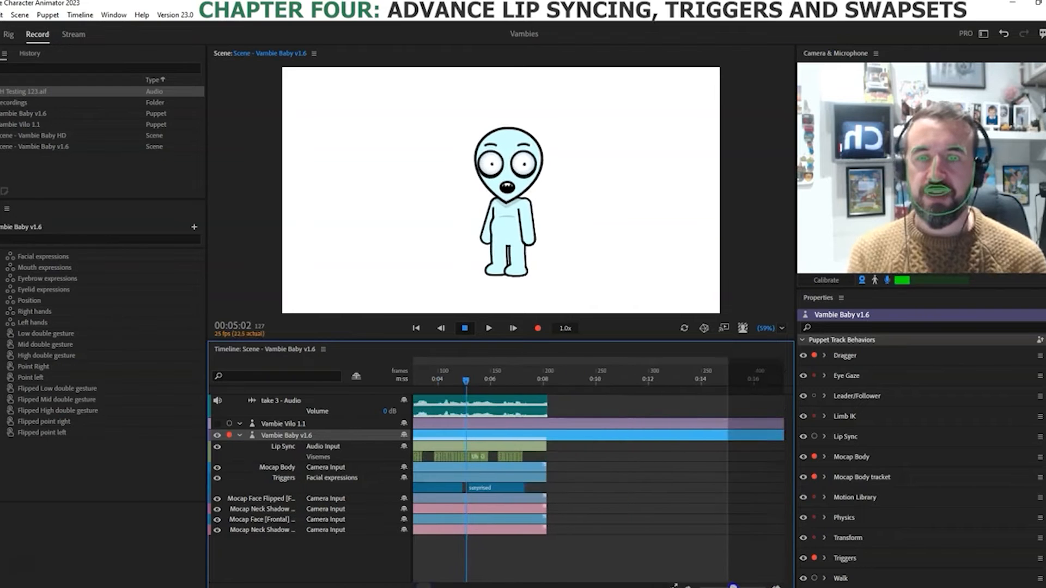
click(544, 477)
drag(852, 494, 1025, 479)
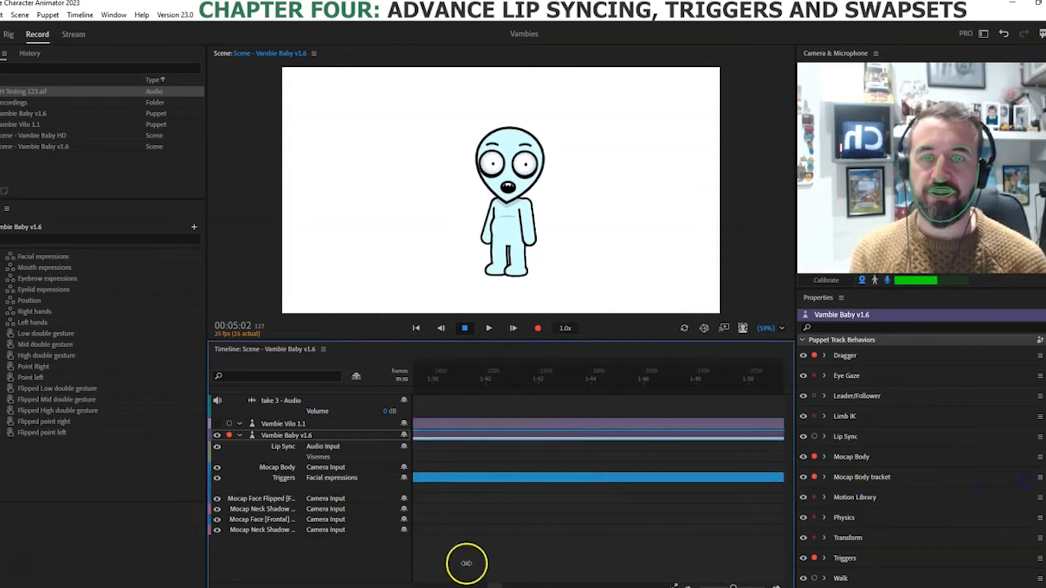
drag(490, 584, 402, 586)
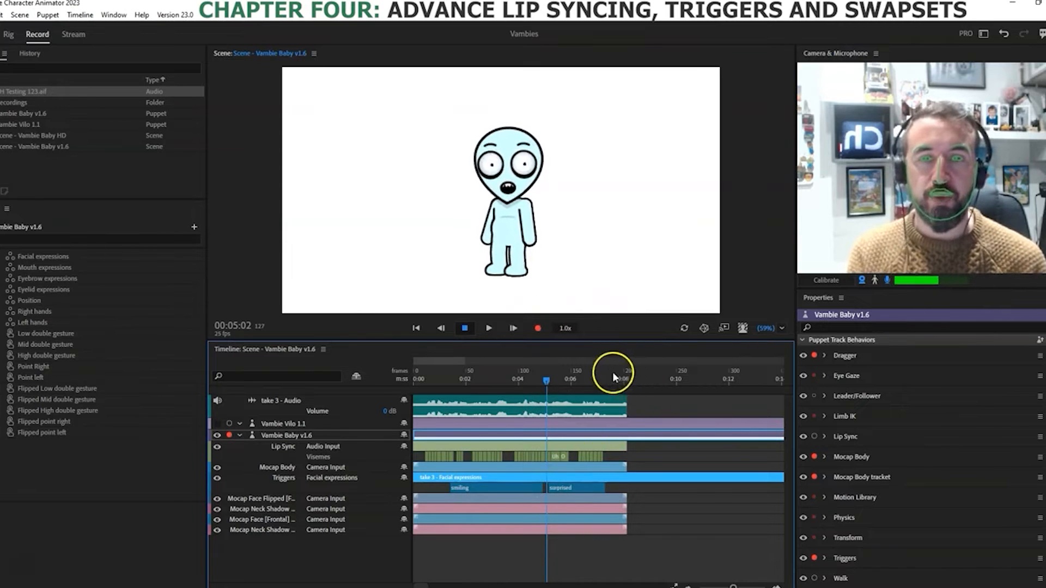
Step: Add a smiling trigger to the Facial expressions take at 00:08:15 and move the playhead to 00:09:24
click(640, 380)
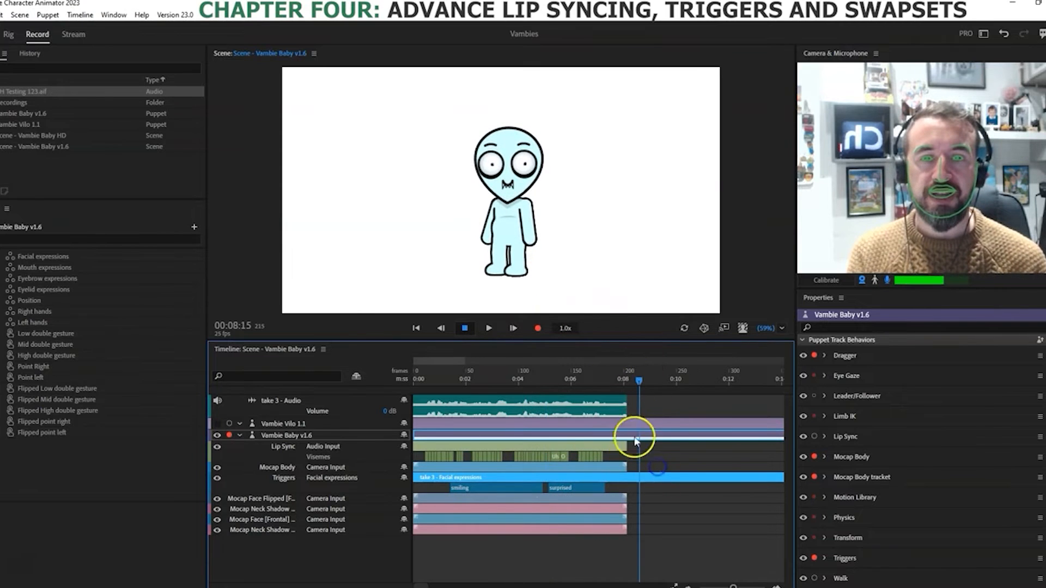
click(638, 487)
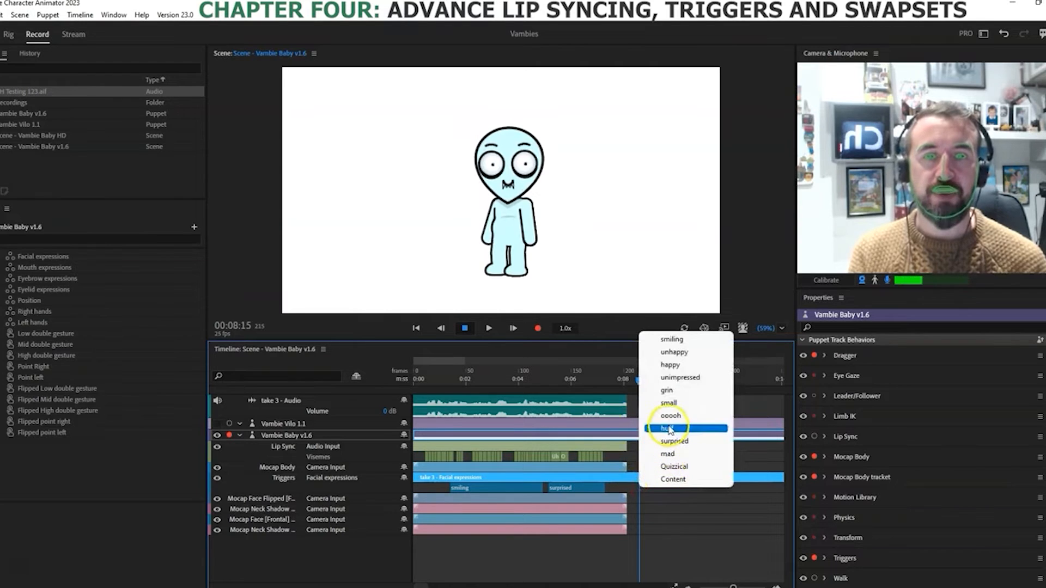
click(671, 340)
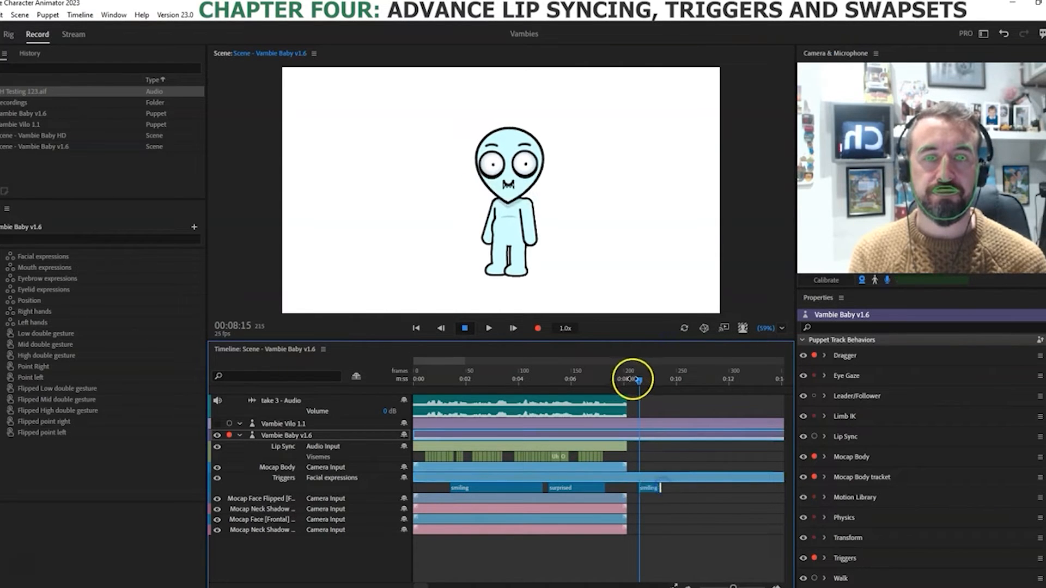
drag(636, 378, 676, 377)
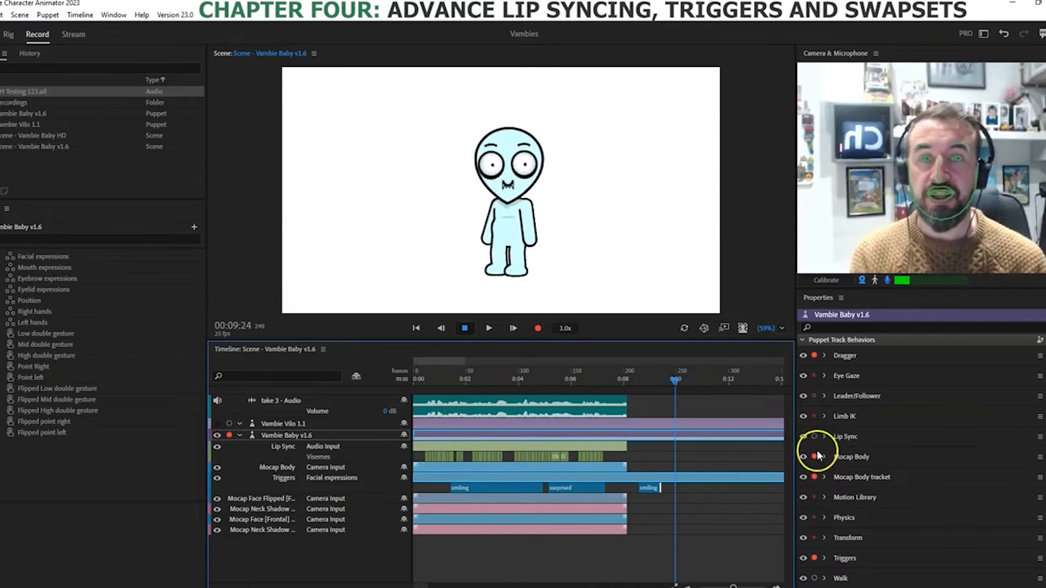
Step: Replace the surprised trigger at 00:05:13 in the Facial expressions take with Quizzical
click(561, 386)
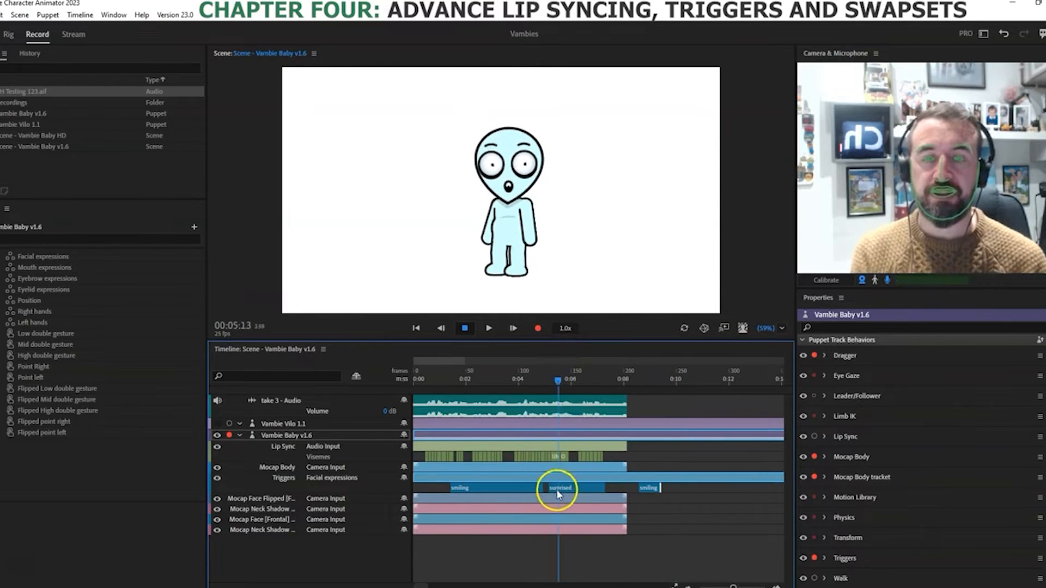
right_click(560, 492)
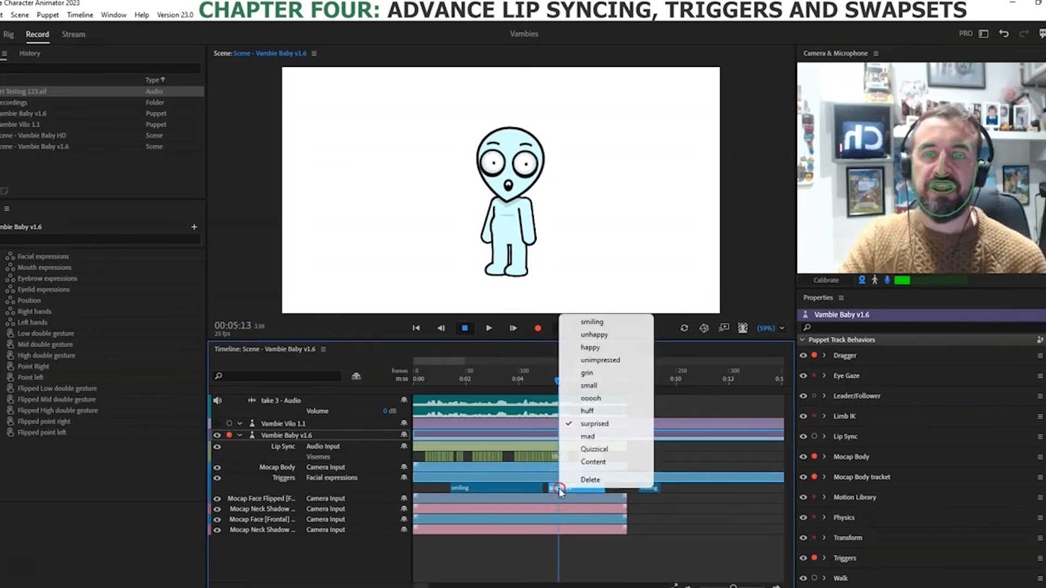
click(598, 455)
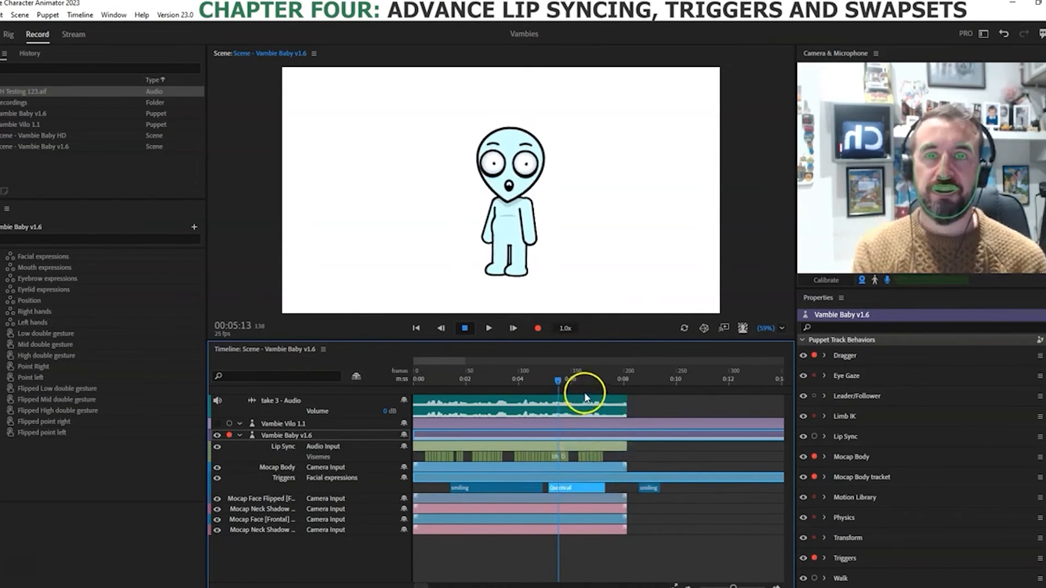
Step: Play the scene from an early point through the Quizzical expression and stop at 00:07:11
click(450, 377)
click(489, 328)
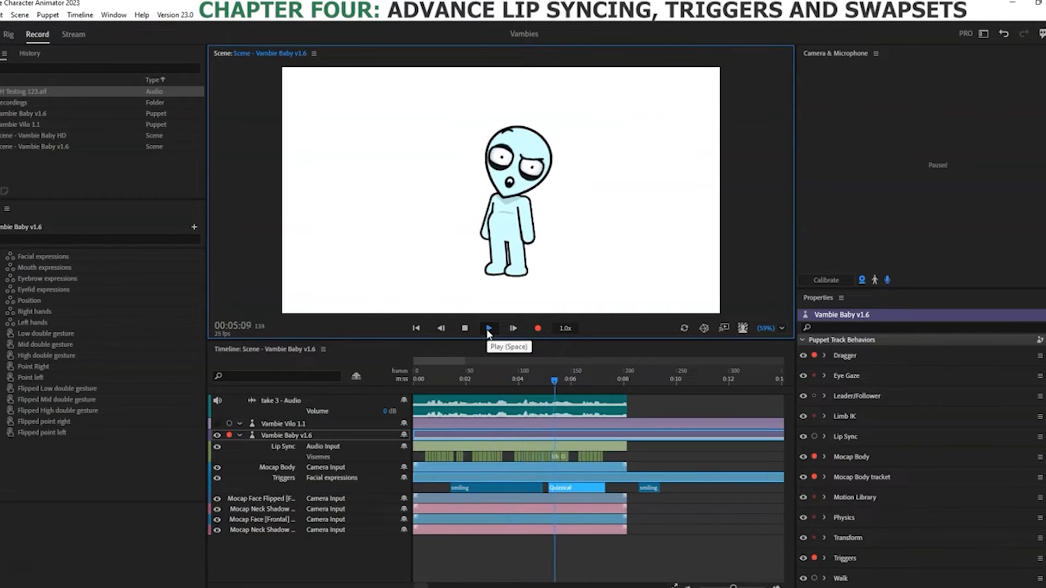
click(466, 328)
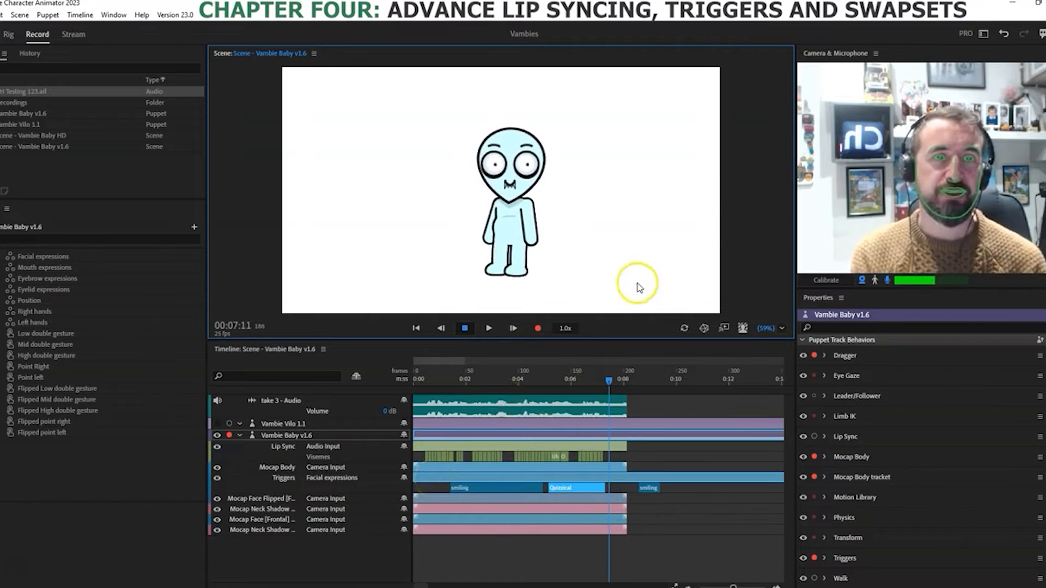
Step: Turn off the microphone input and play the scene from near its start, stopping at 00:01:16
click(887, 280)
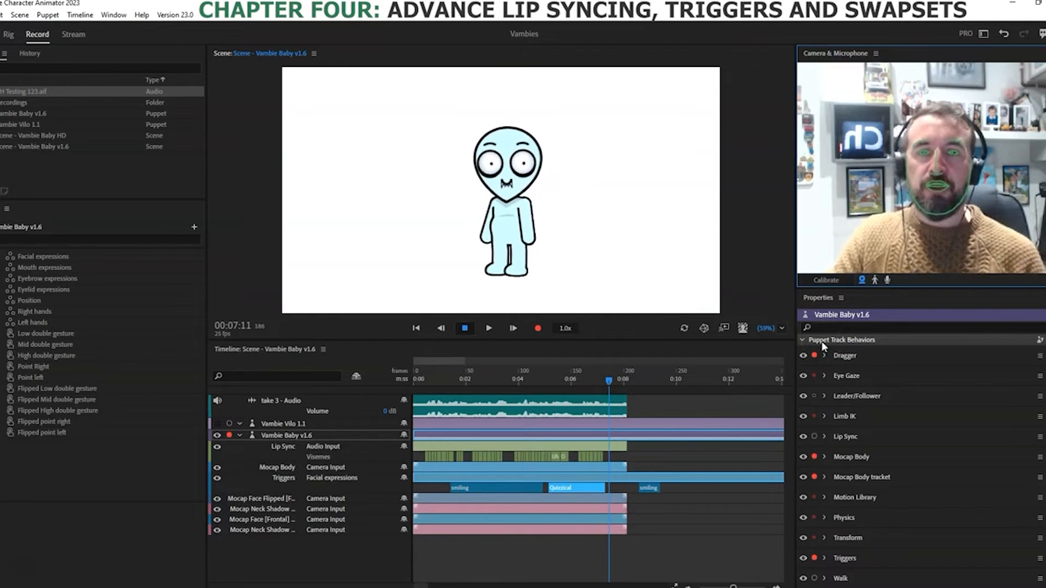
click(416, 376)
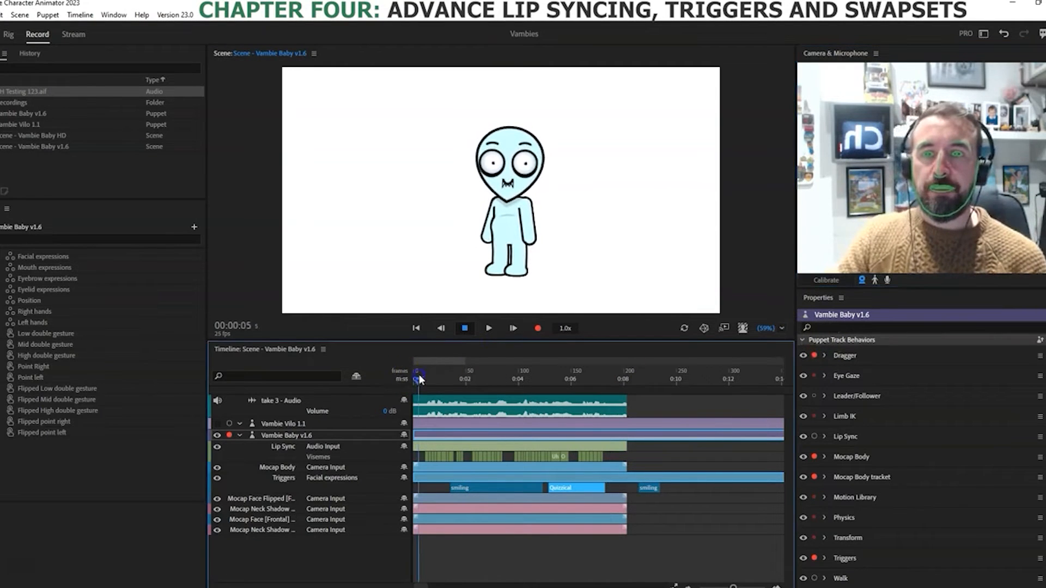
click(489, 327)
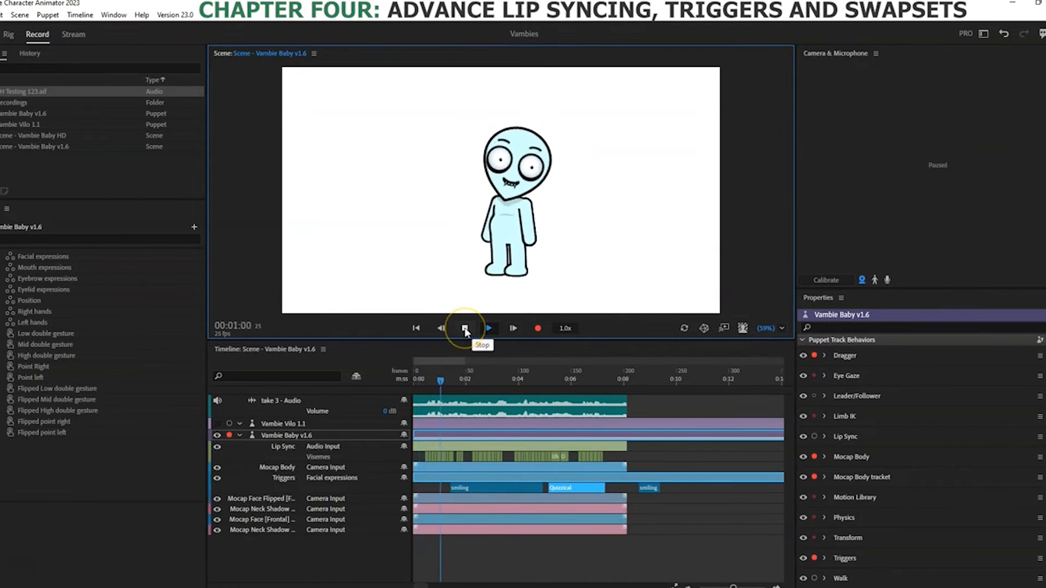
click(465, 329)
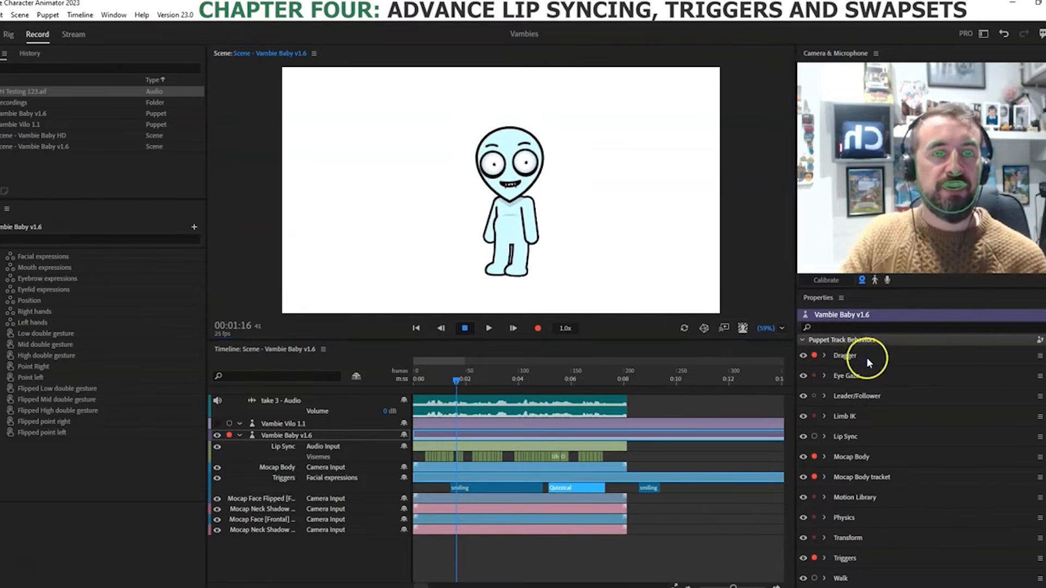
Step: Arm only the puppet's Triggers behavior for recording, and place an enlarged Controls window beside the puppet with its trigger buttons in reach
click(815, 355)
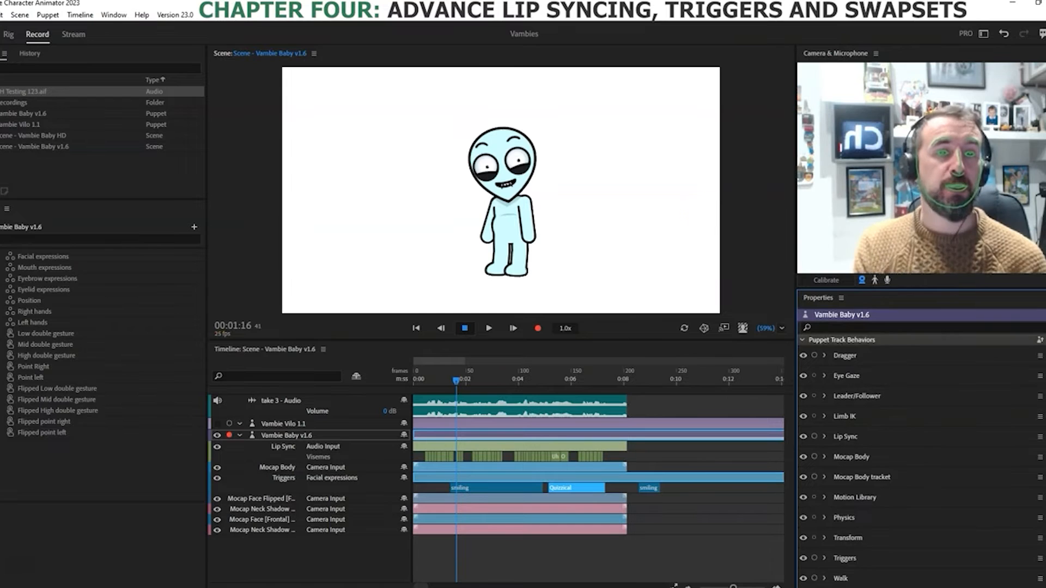
scroll(921, 447, down, 3)
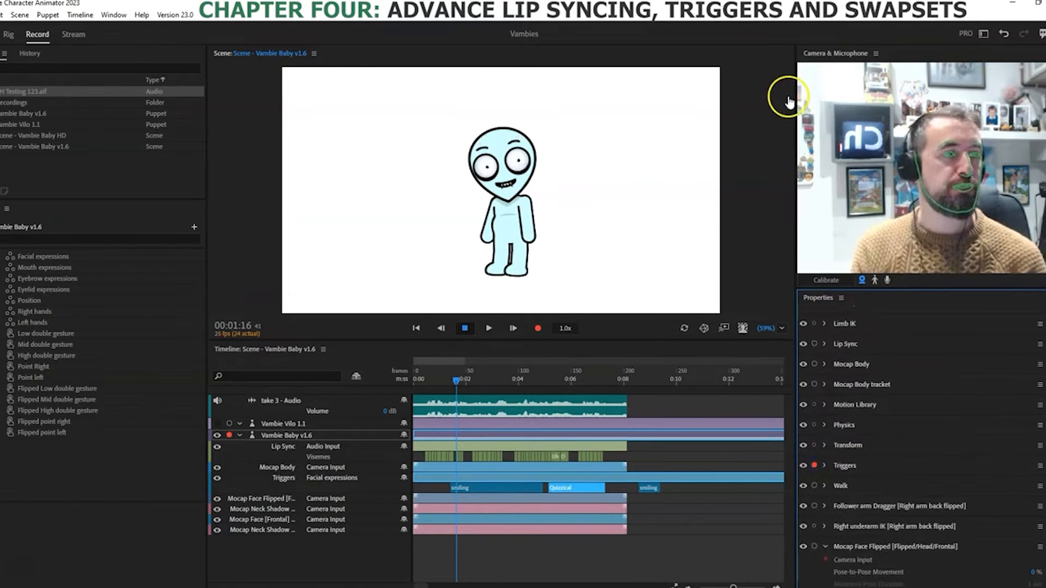
drag(1045, 36, 654, 105)
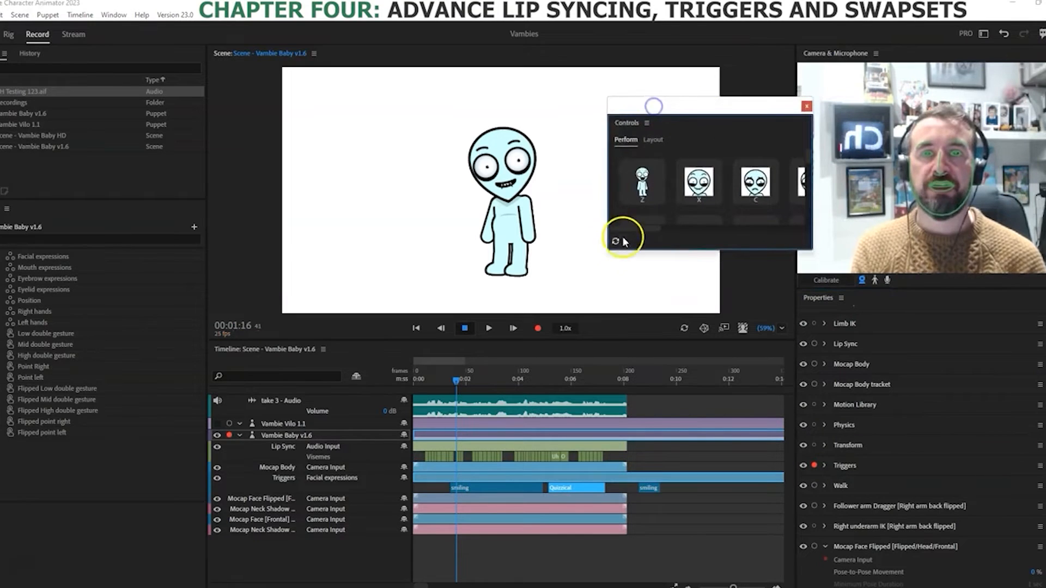
drag(616, 250, 616, 586)
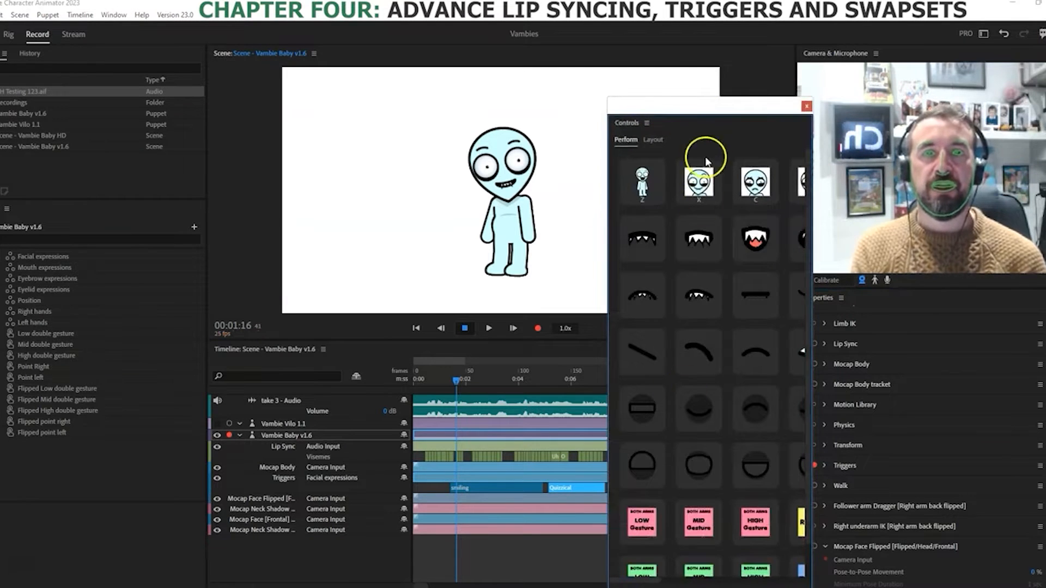
drag(711, 108, 785, 68)
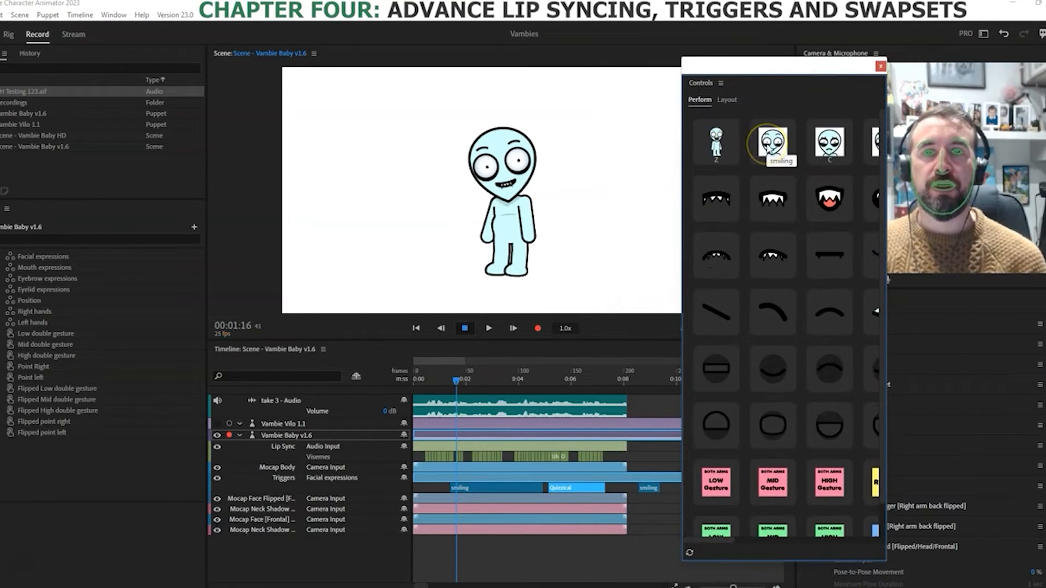
Step: Record a trigger performance from 00:01:00 to 00:09:08, firing the huff mouth, raise eyebrow and Close eyelid triggers during the take
click(768, 148)
click(766, 146)
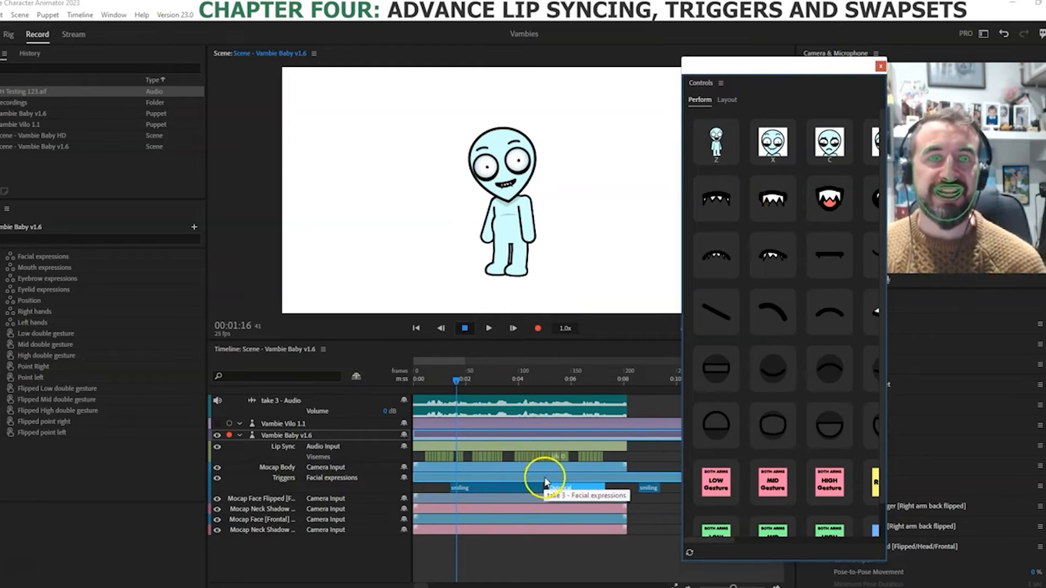
click(761, 188)
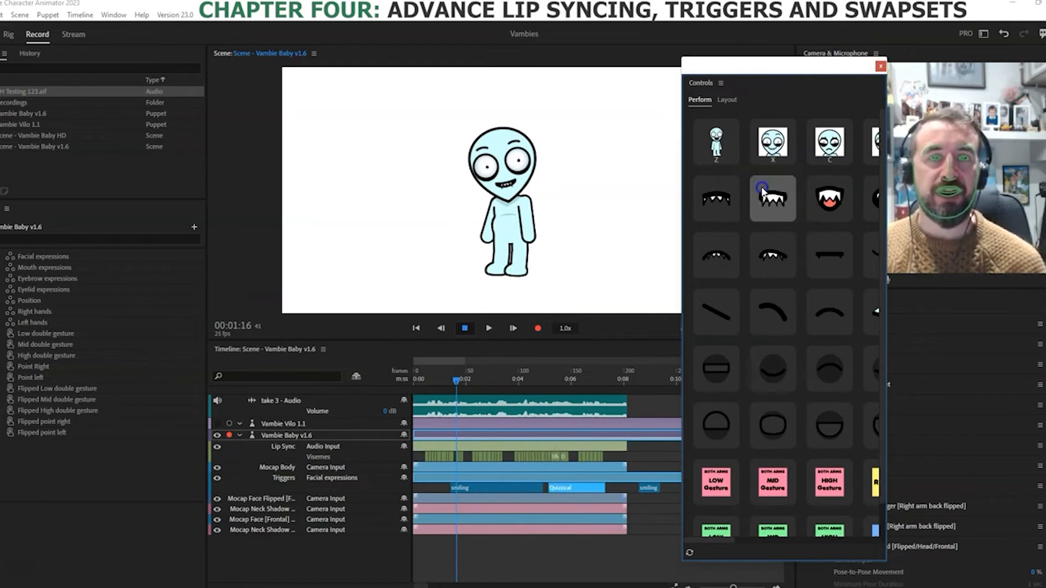
click(440, 374)
click(772, 310)
click(778, 366)
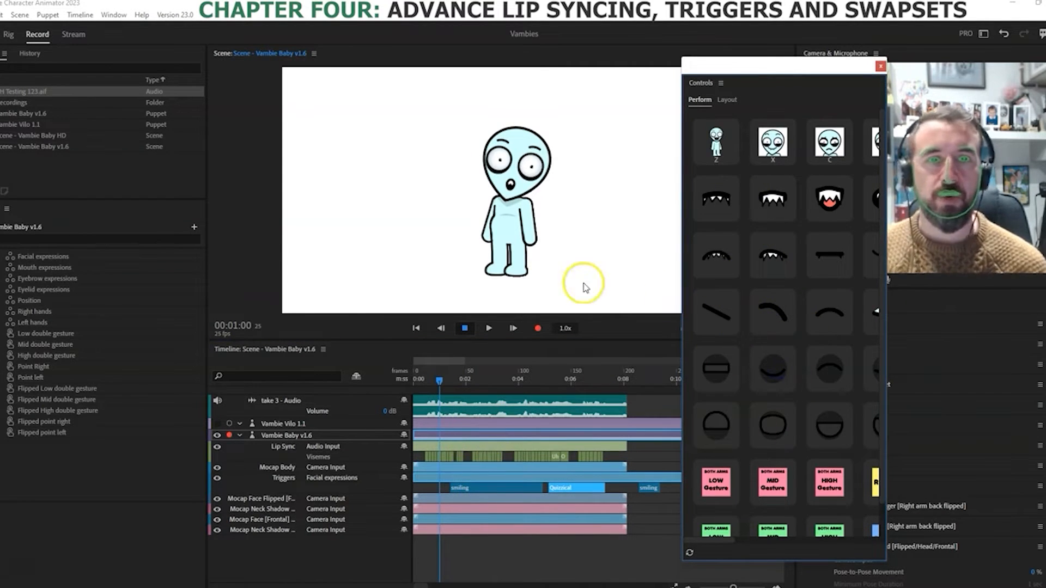
click(540, 329)
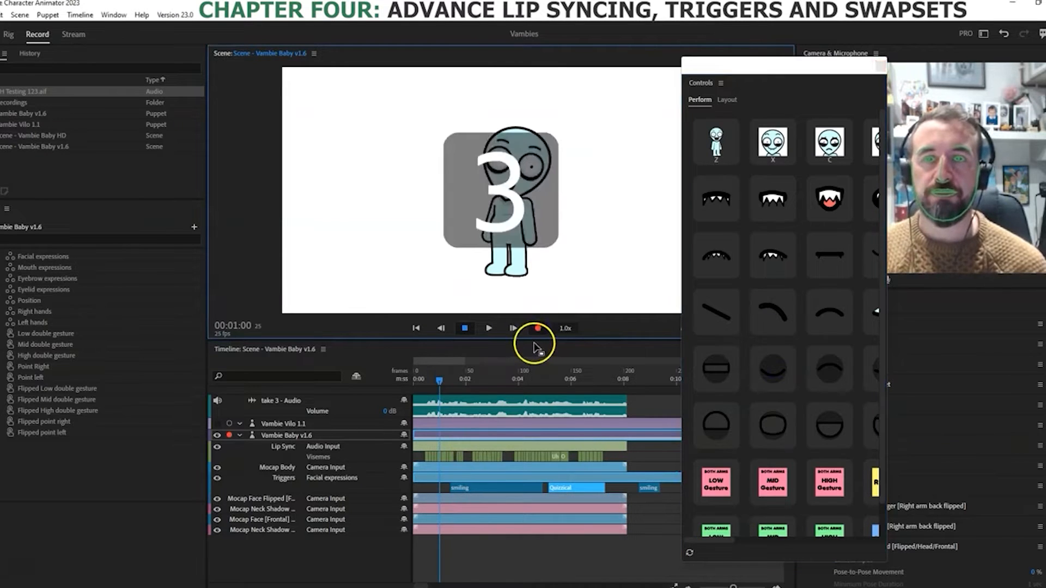
click(774, 260)
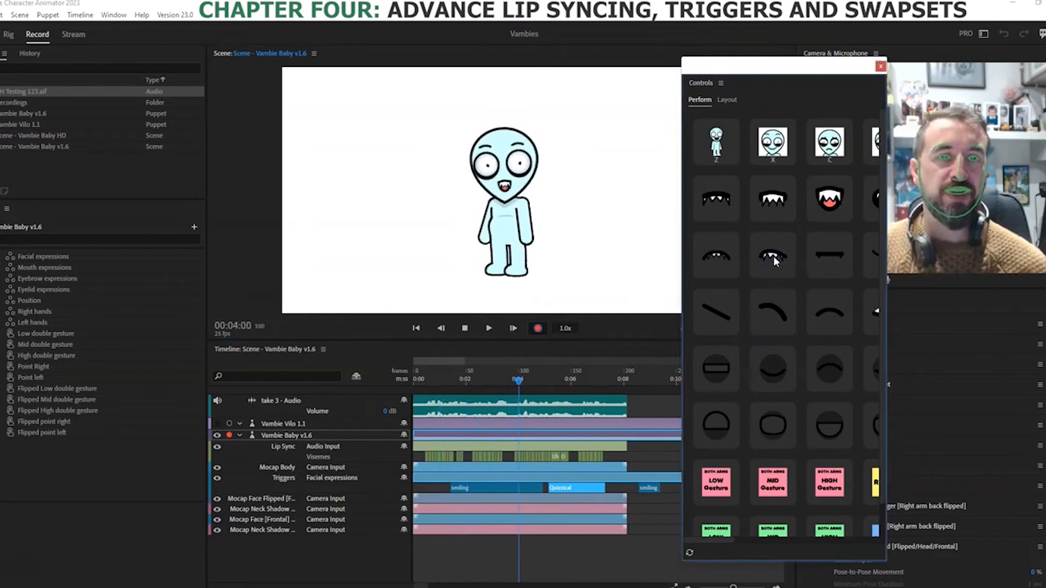
click(777, 303)
click(774, 368)
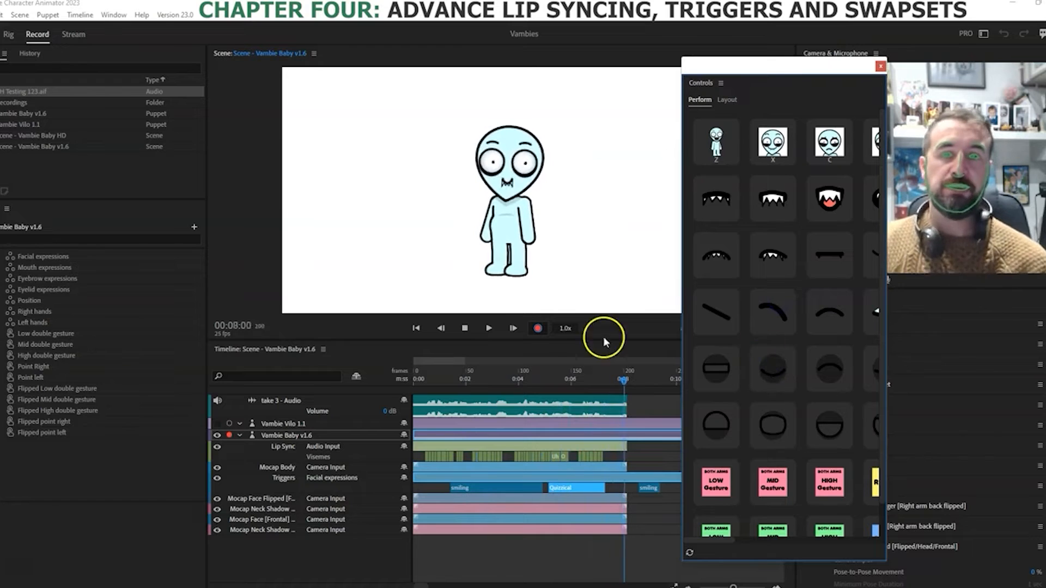
click(465, 328)
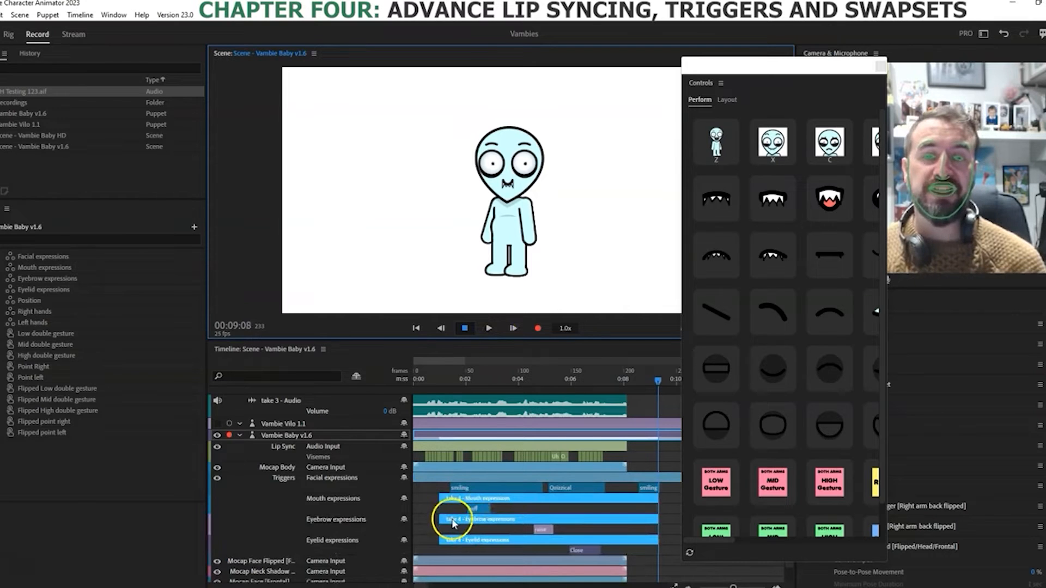
Step: Delete the huff, raise and Close triggers from the take 4 mouth, eyebrow and eyelid takes
click(477, 509)
right_click(479, 509)
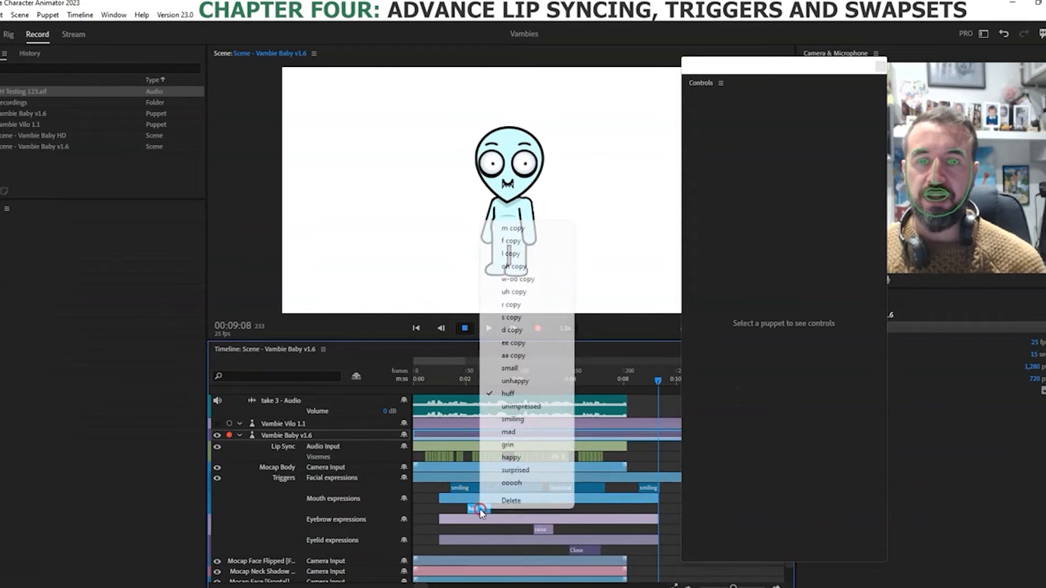
click(505, 500)
right_click(547, 530)
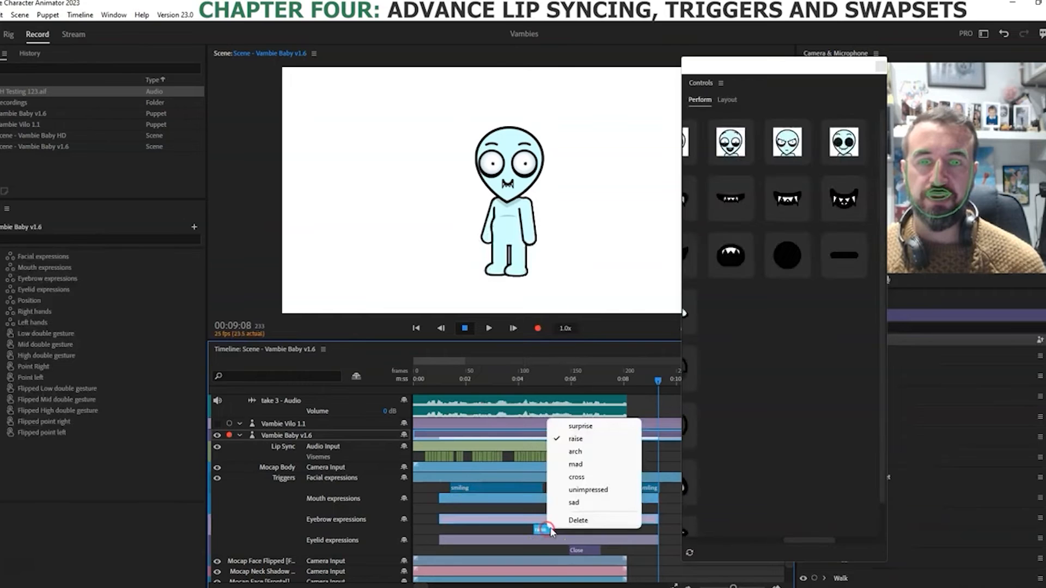
click(578, 542)
right_click(584, 552)
click(616, 541)
Step: Extend the take 4 mouth, eyebrow and eyelid takes back to the timeline start and out to the end of the Facial expressions take
drag(435, 504, 413, 519)
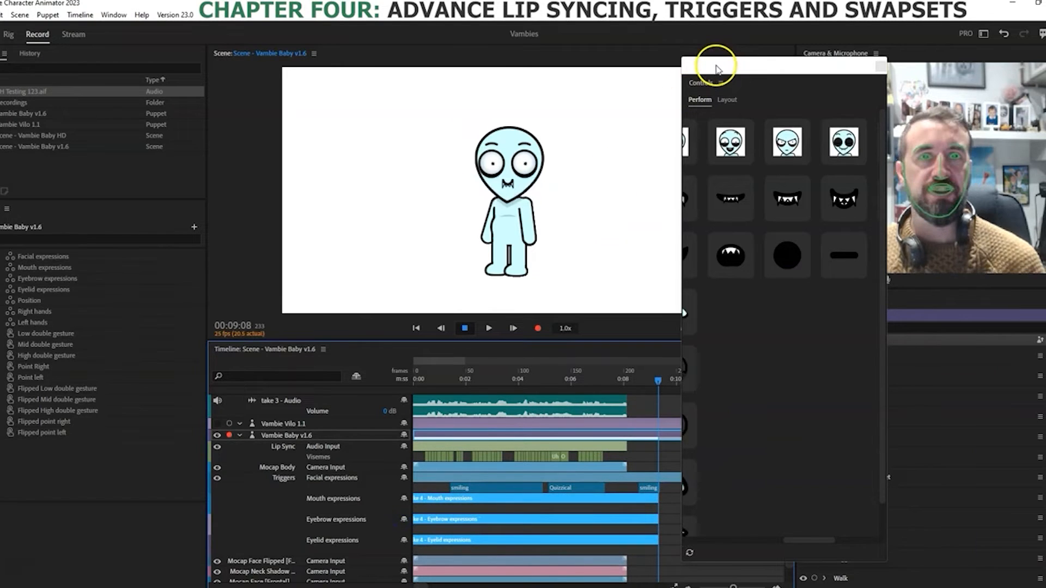
drag(717, 69, 889, 3)
drag(660, 502, 540, 541)
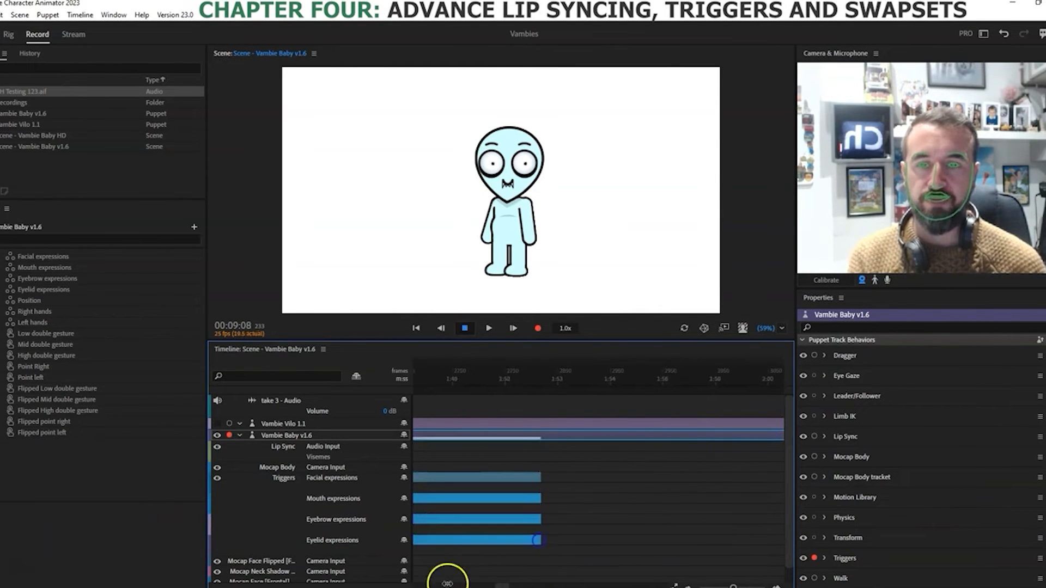
drag(501, 586, 402, 585)
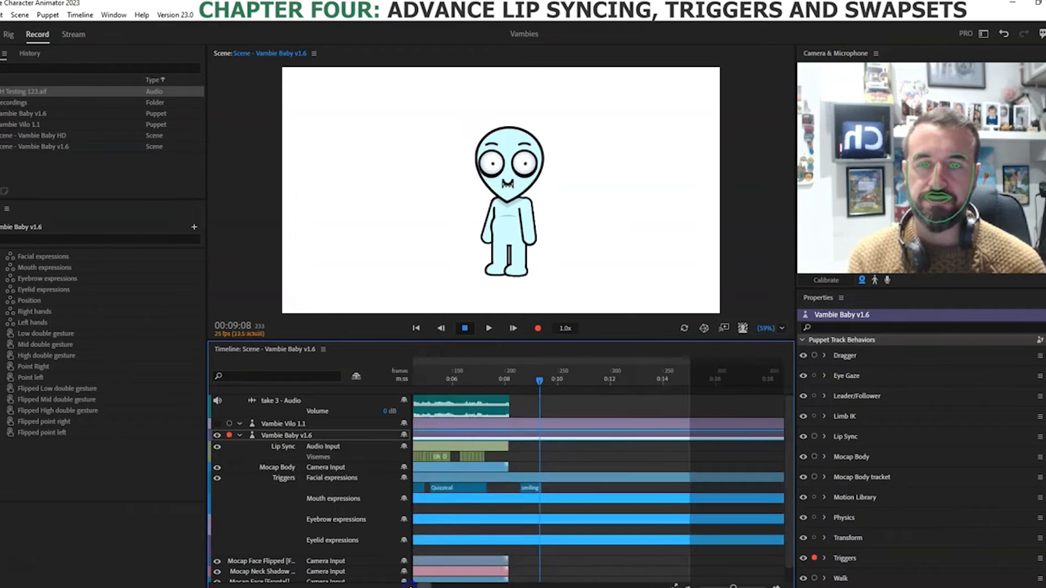
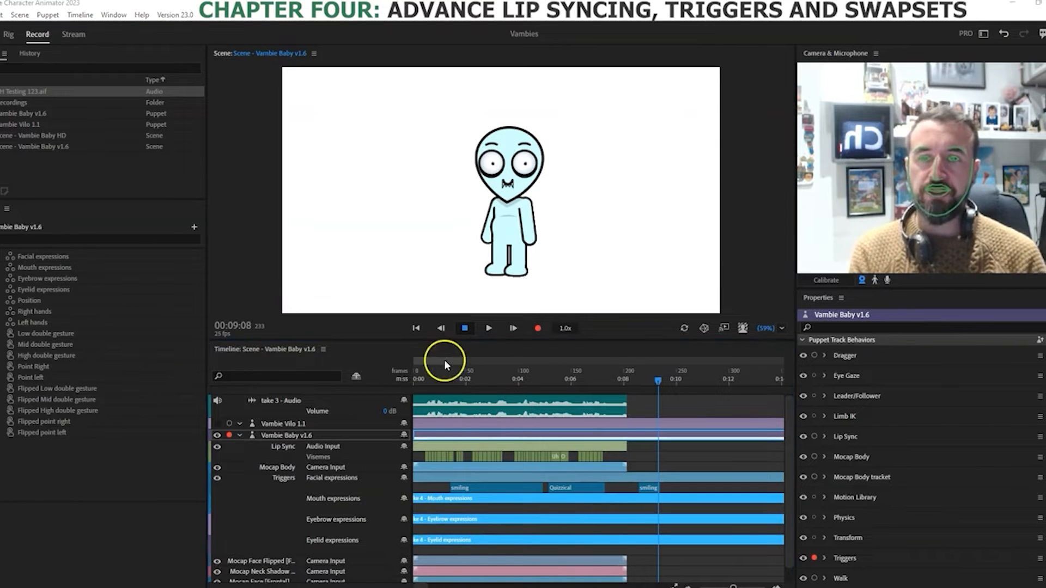
Step: Add a surprised mouth trigger and a sad eyebrow trigger at 00:00:20
click(436, 382)
click(433, 476)
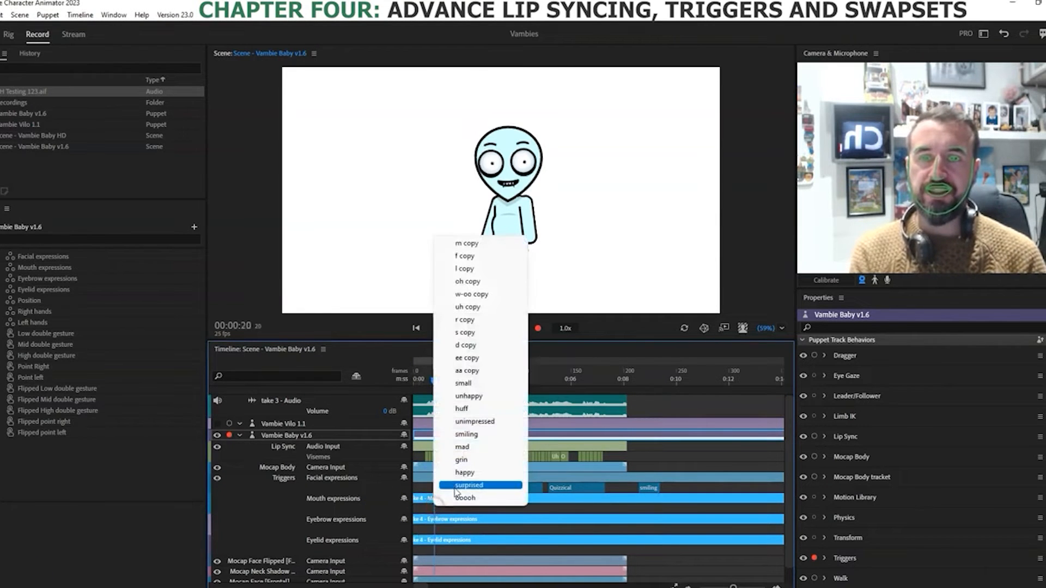
click(469, 486)
click(441, 525)
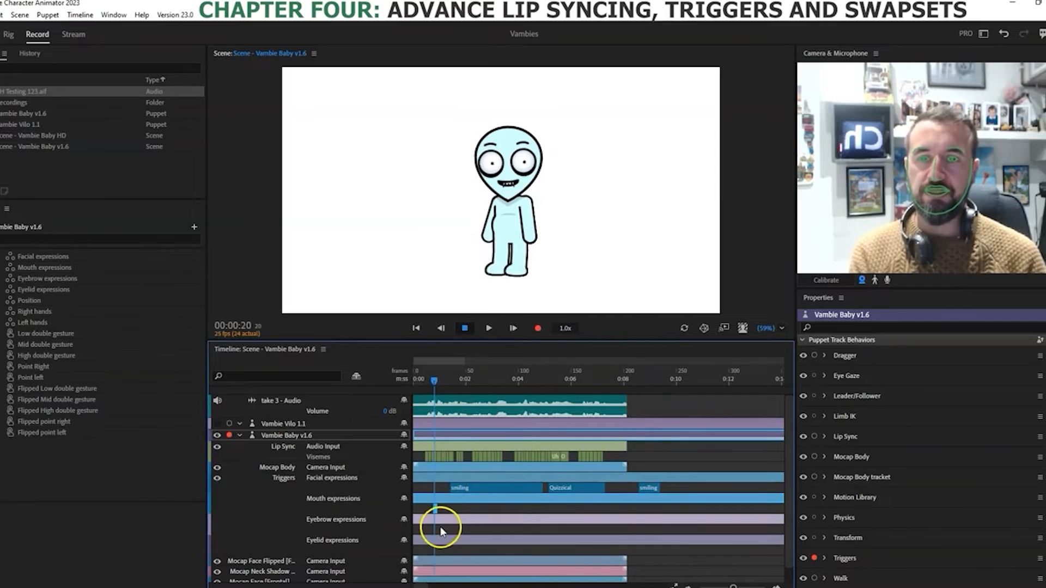
click(466, 519)
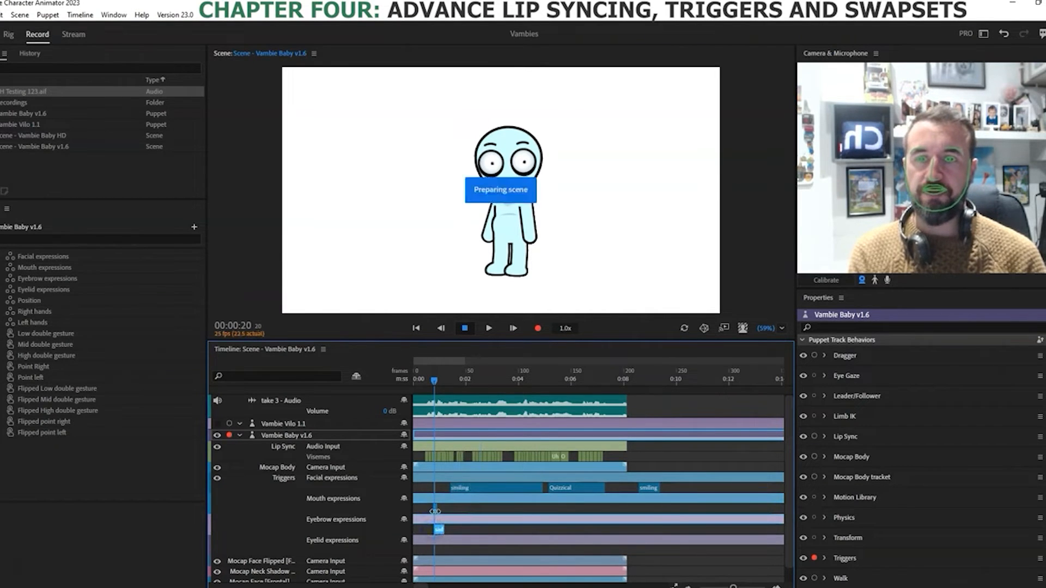
Step: Lengthen the surprised mouth trigger to almost the length of the sad eyebrow trigger and align its start with 00:00:20
drag(437, 511, 444, 511)
drag(734, 586, 751, 587)
drag(535, 508, 541, 509)
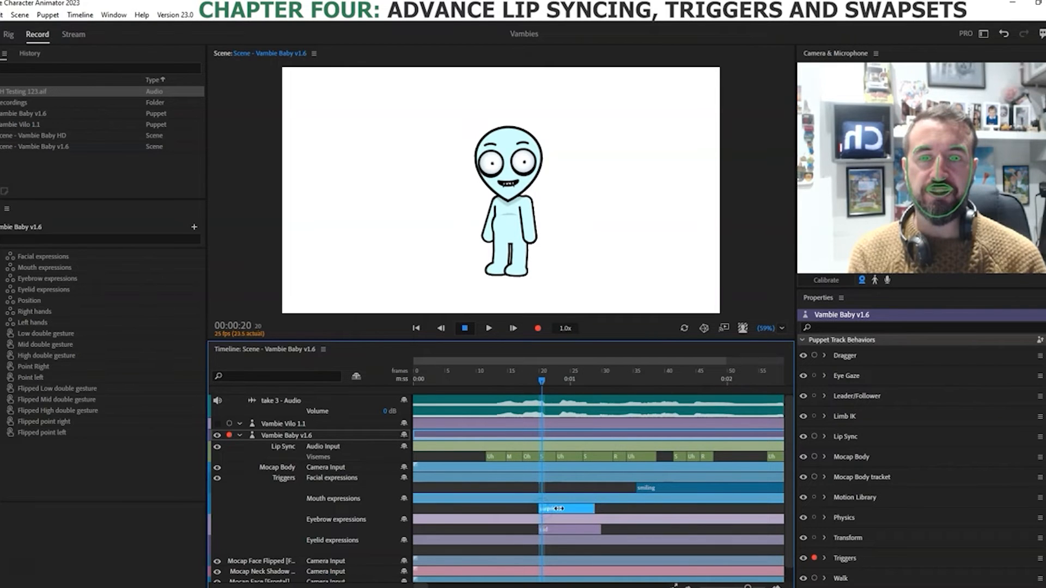
click(552, 529)
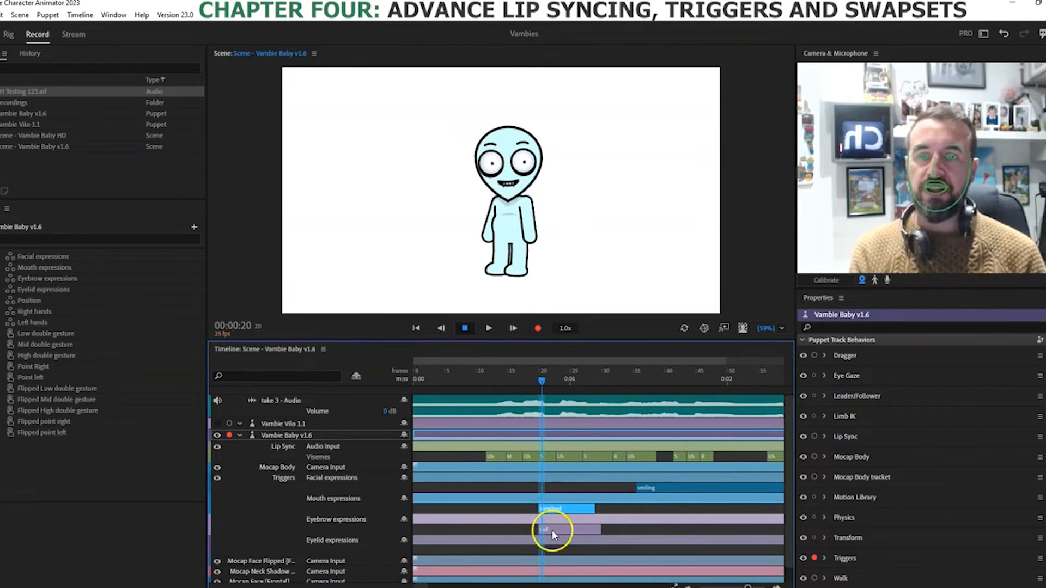
Step: Add an Upper lowered eyelid trigger at 00:00:20 and stretch it to the end of the surprised mouth trigger
click(536, 548)
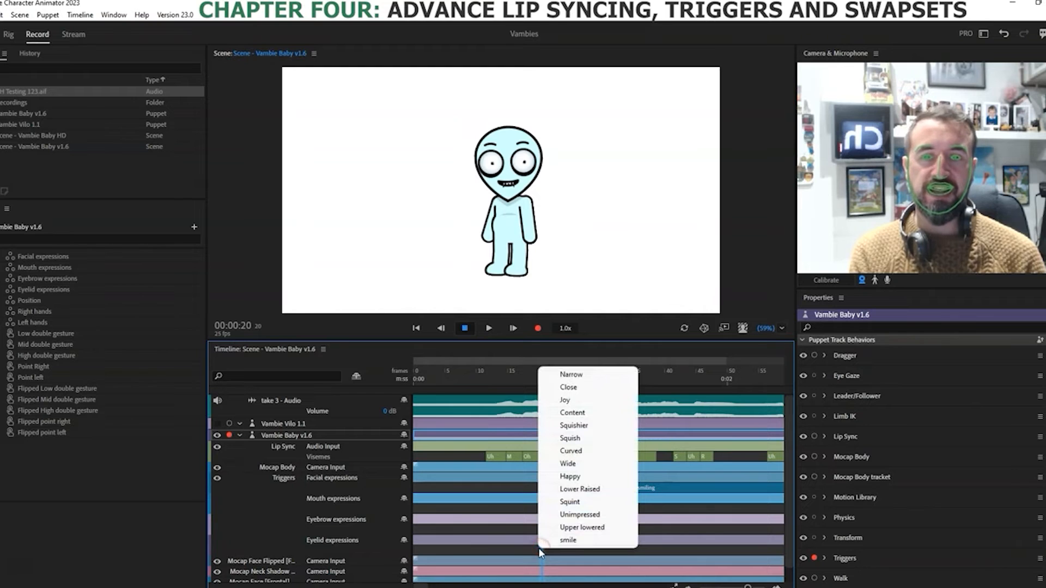
click(575, 528)
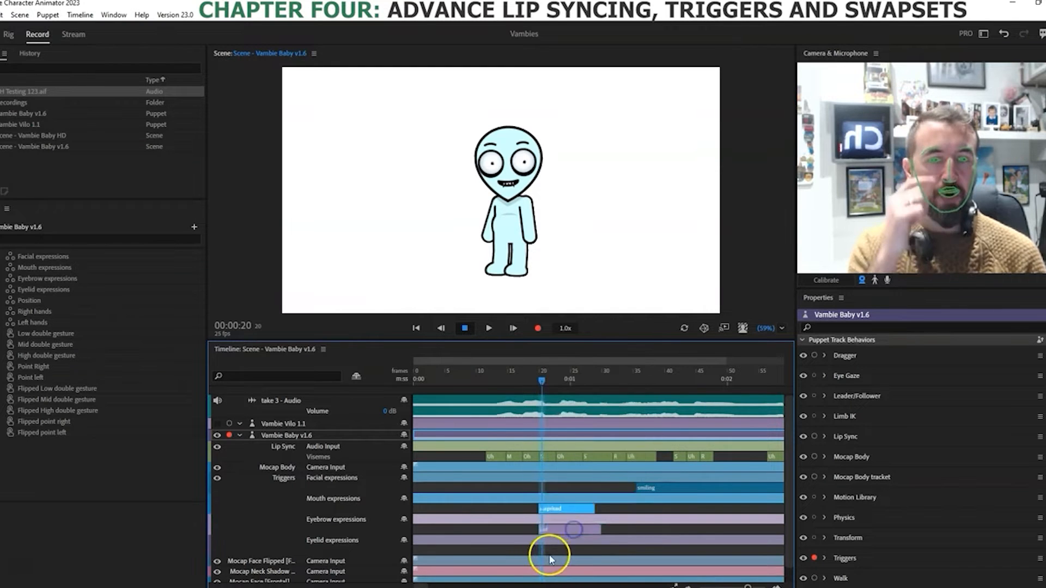
drag(561, 551, 595, 550)
Step: Scrub between 00:00:16 and 00:01:00 to examine the combined mouth, eyebrow and eyelid triggers on the puppet
click(518, 371)
drag(518, 375, 573, 383)
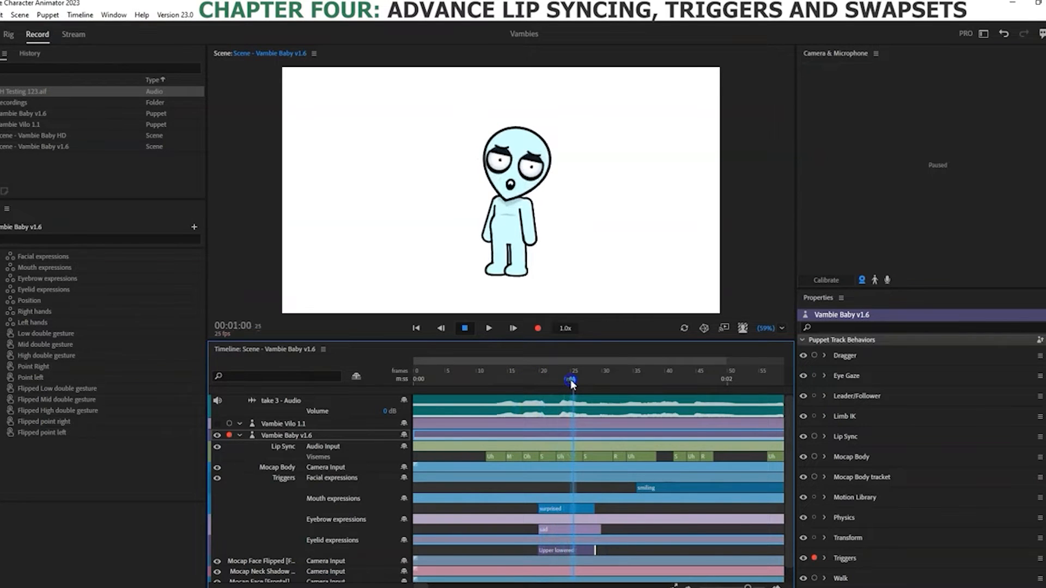
click(538, 382)
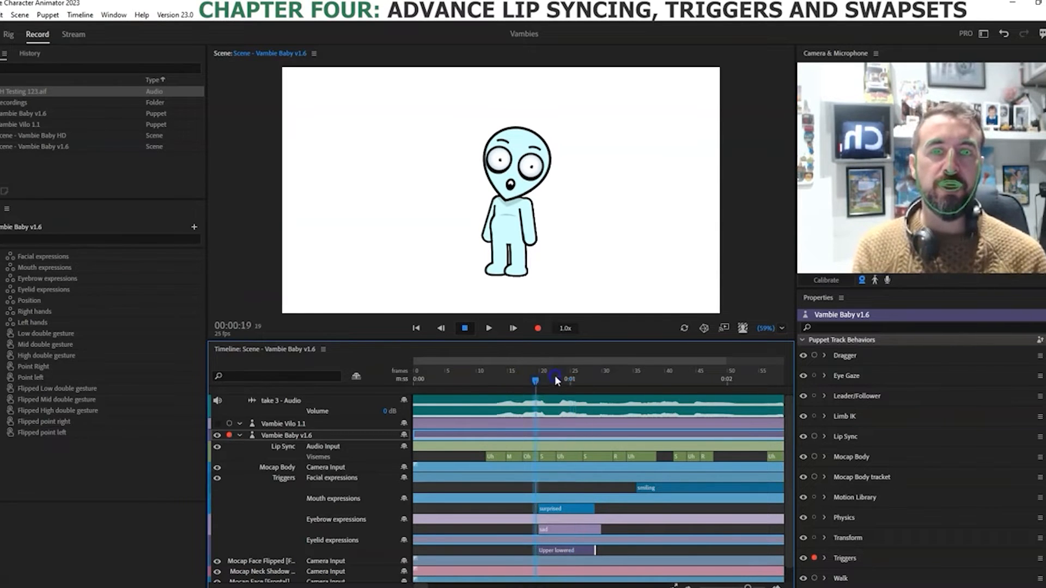
drag(544, 376, 518, 380)
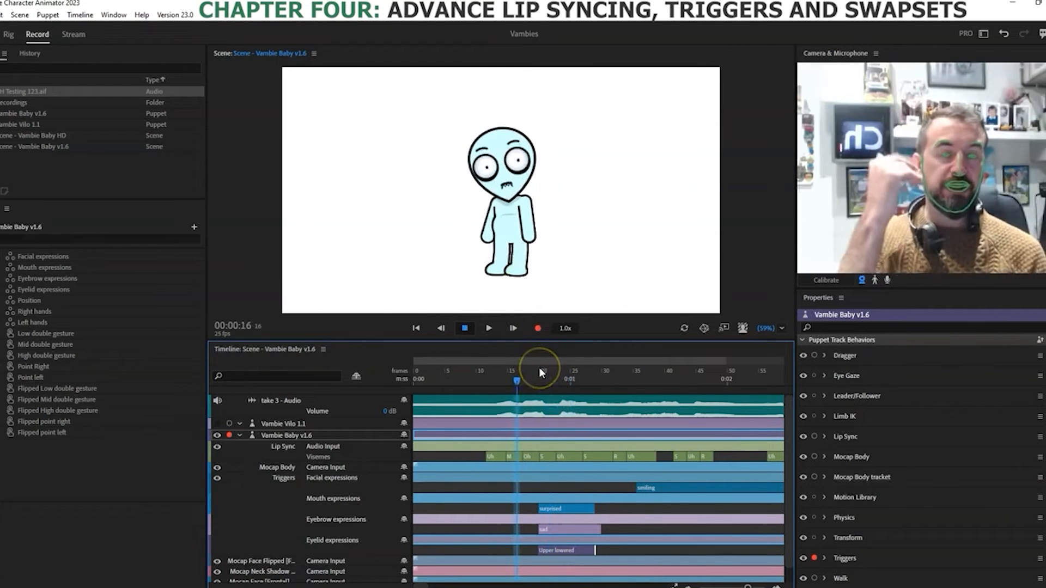
Step: Disarm the Triggers behavior and move the playhead to 00:00:22 inside the combined expression
click(814, 559)
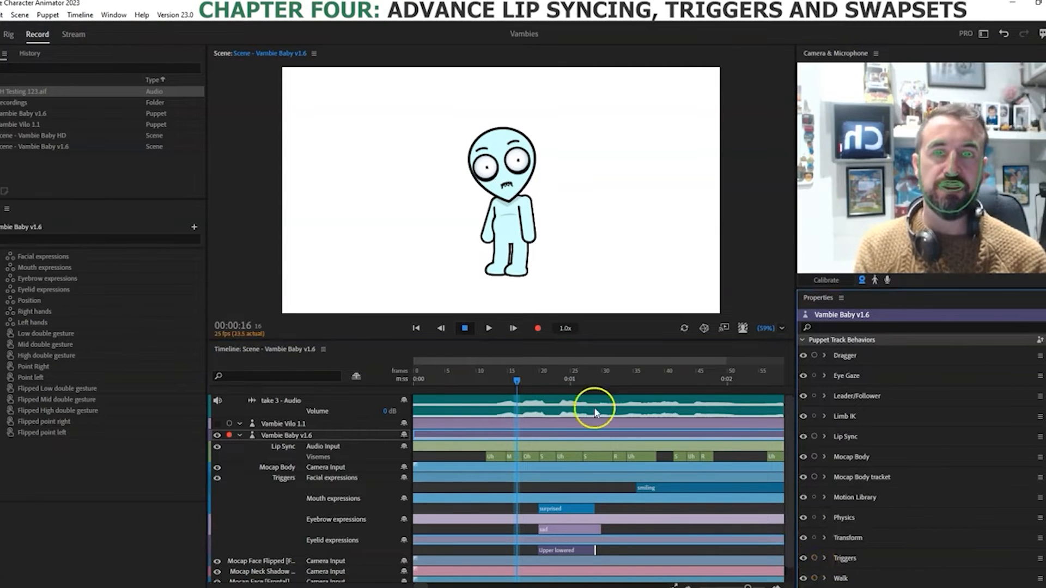
drag(544, 376, 554, 373)
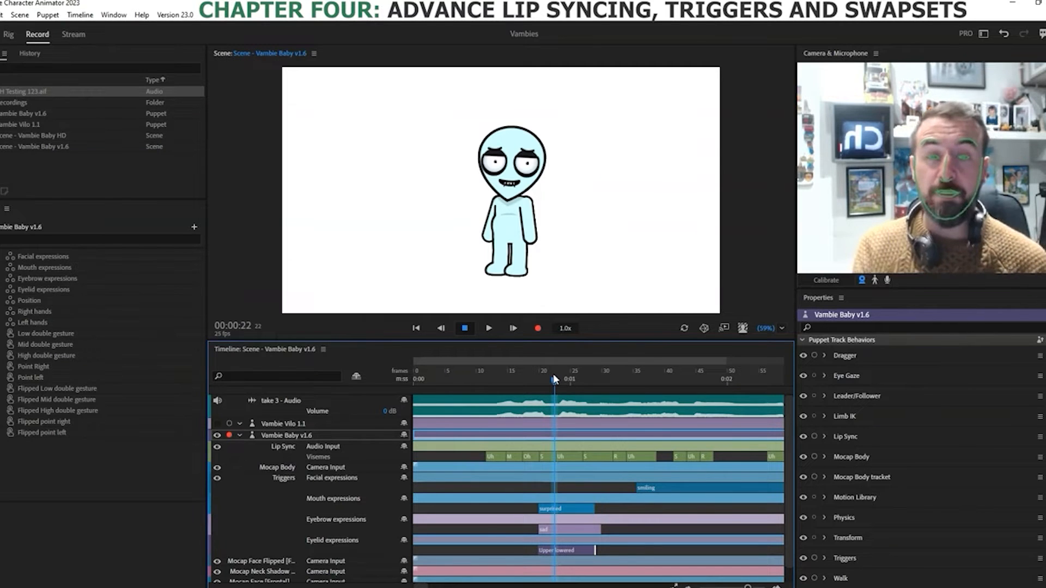
mouse_move(1044, 169)
mouse_down()
mouse_move(384, 173)
mouse_move(1043, 173)
mouse_up()
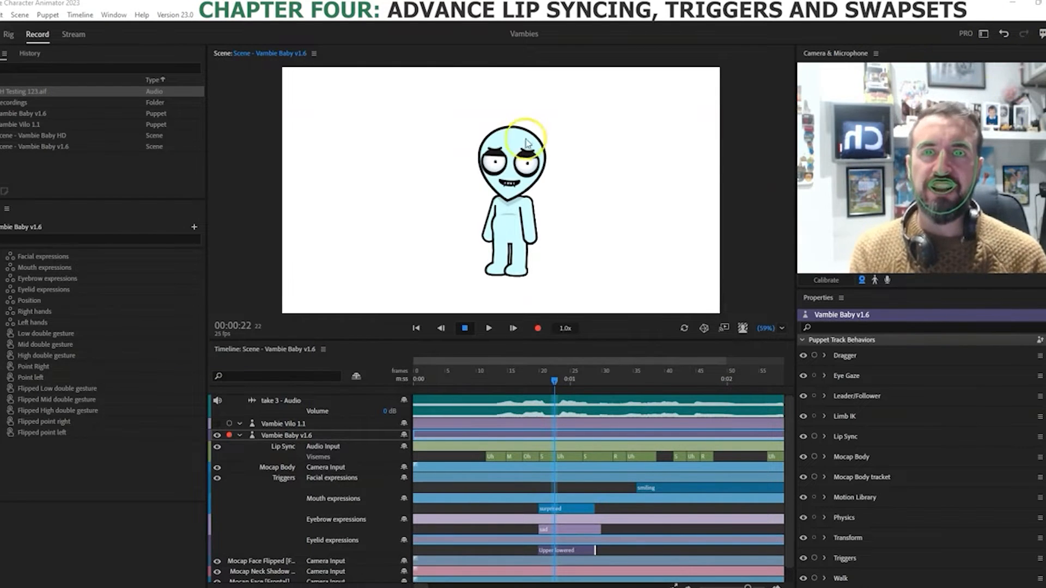
Step: Change the eyebrow trigger at 00:00:20 to mad and the eyelid trigger below it to Squint
right_click(550, 531)
click(592, 467)
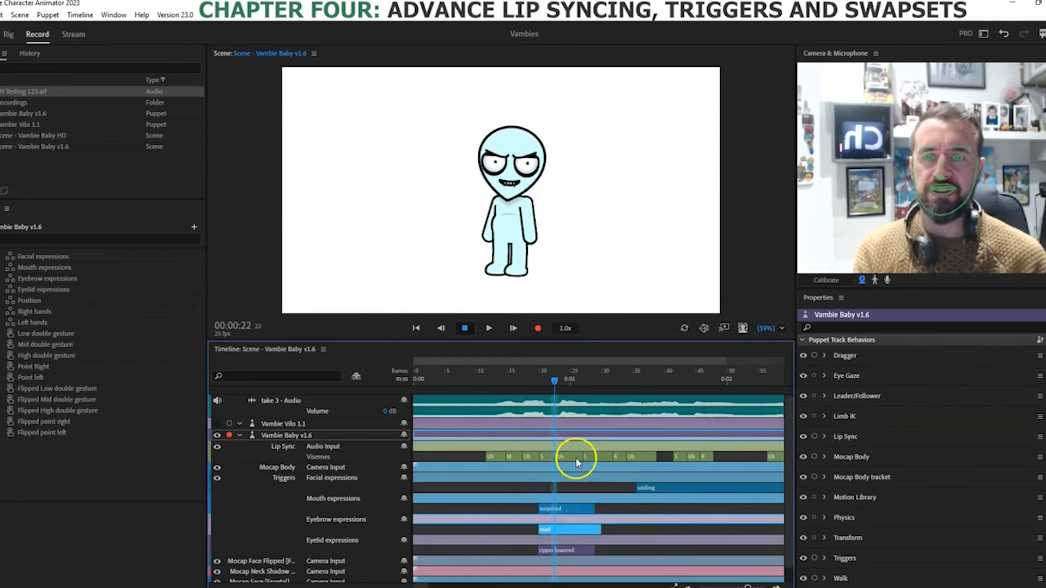
right_click(553, 551)
click(593, 487)
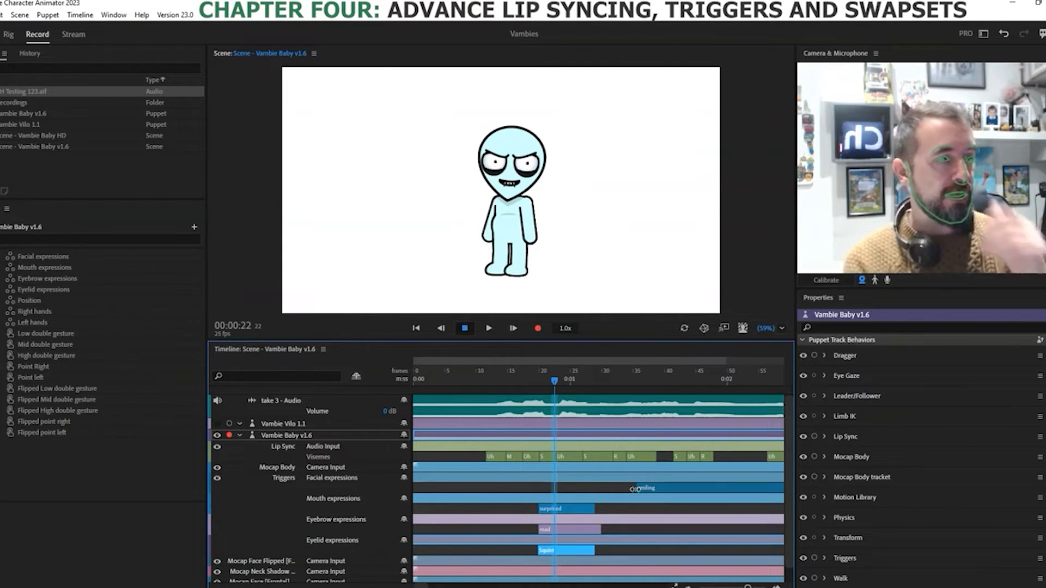
Step: Trim the start of the smiling facial expression trigger to about frame 63 and move the playhead to 00:01:08
drag(637, 488, 733, 497)
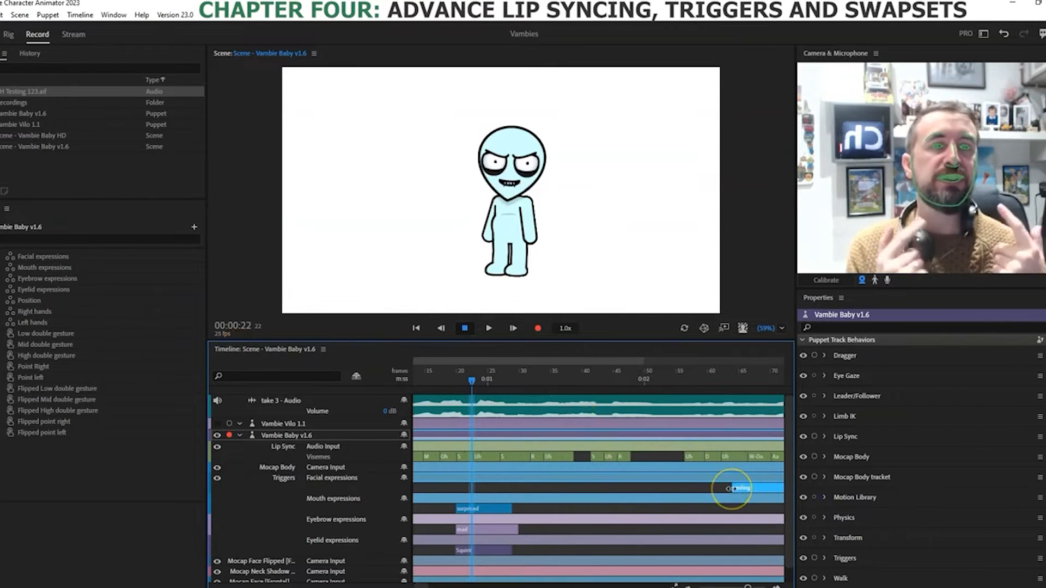
click(484, 466)
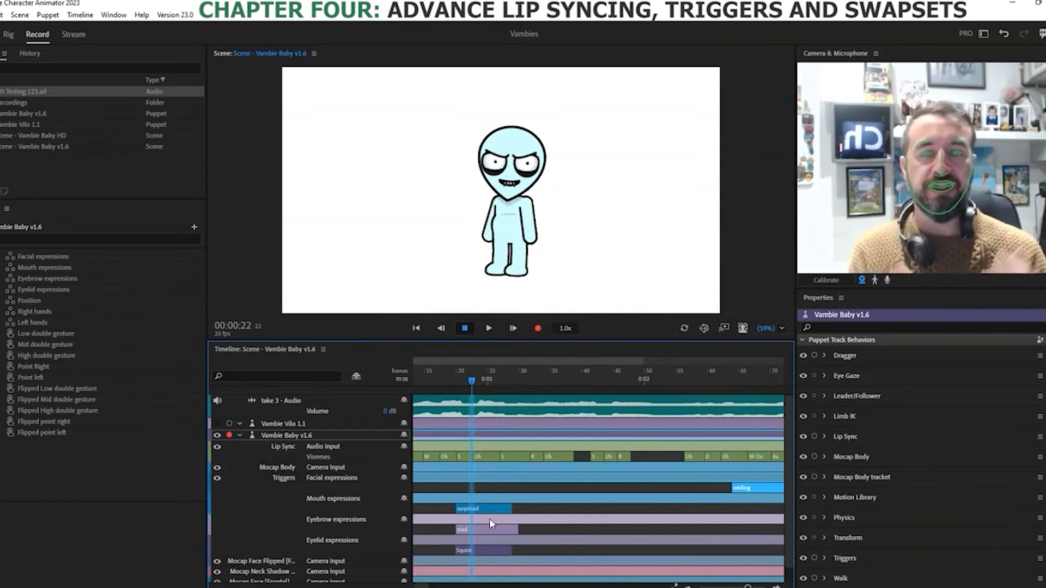
click(544, 449)
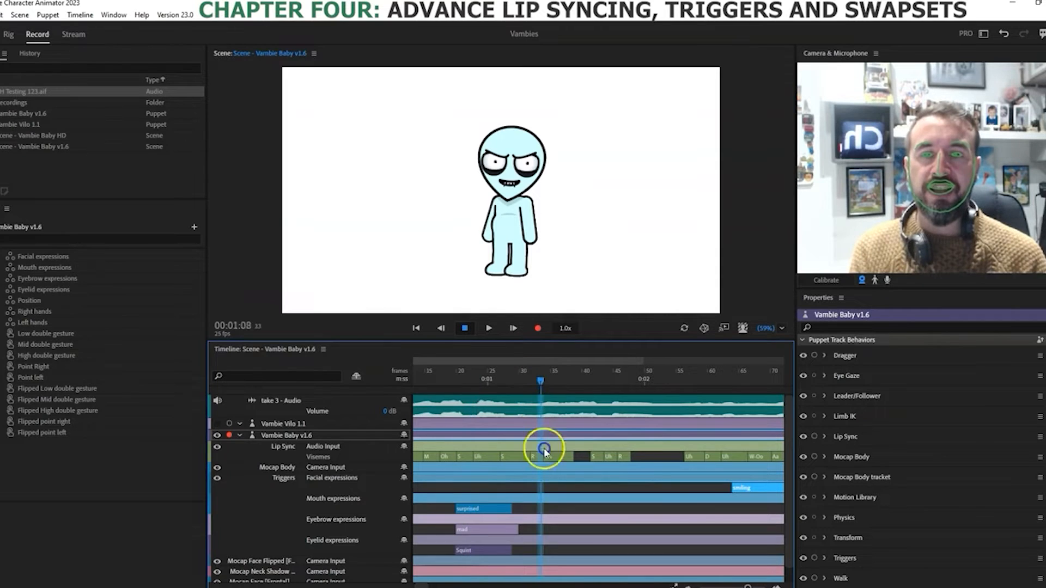
click(535, 456)
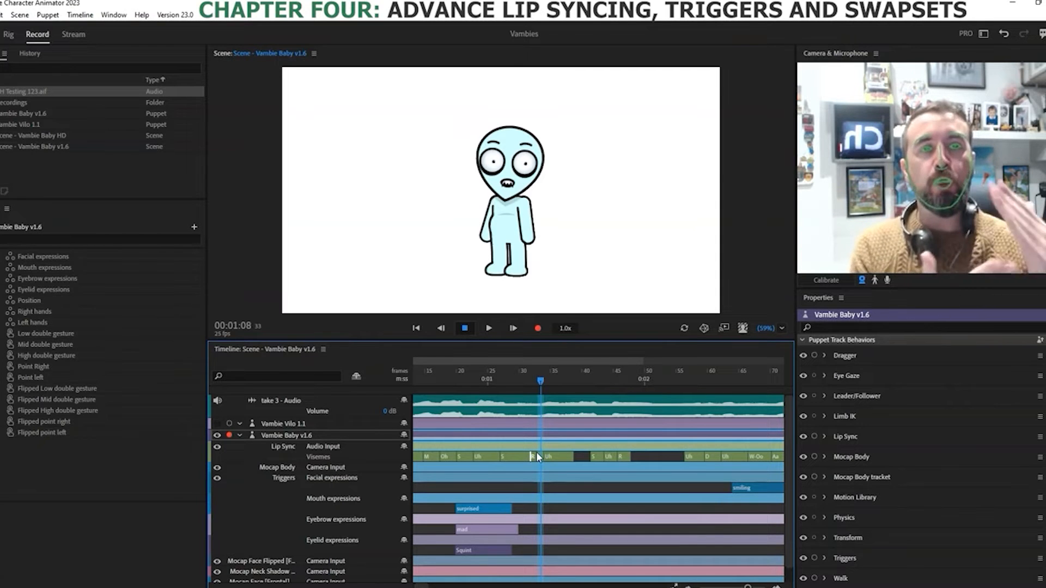
click(441, 476)
drag(456, 456, 527, 456)
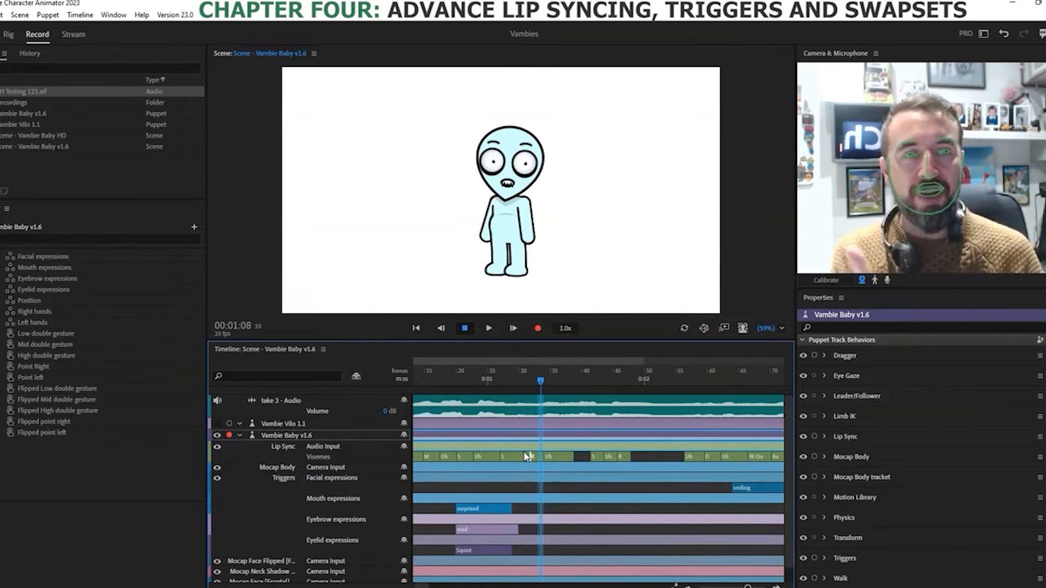
Step: Lengthen the R viseme after frame 45 to 00:02:00 and scrub across it
drag(574, 379, 601, 388)
click(636, 462)
drag(630, 457, 644, 457)
drag(599, 380, 651, 379)
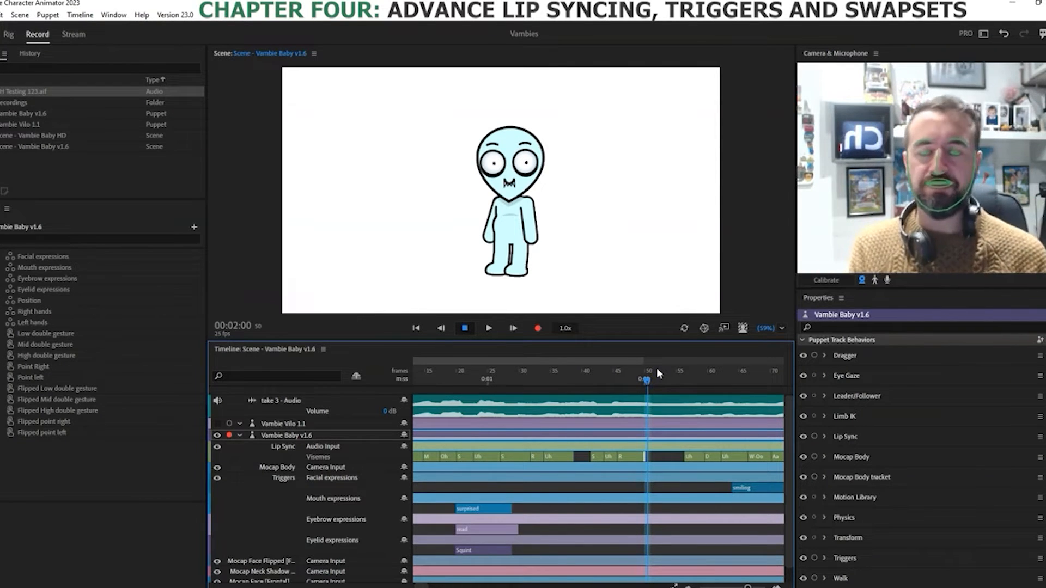
Step: Position the playhead at 00:01:21 and delete the R viseme there
click(645, 403)
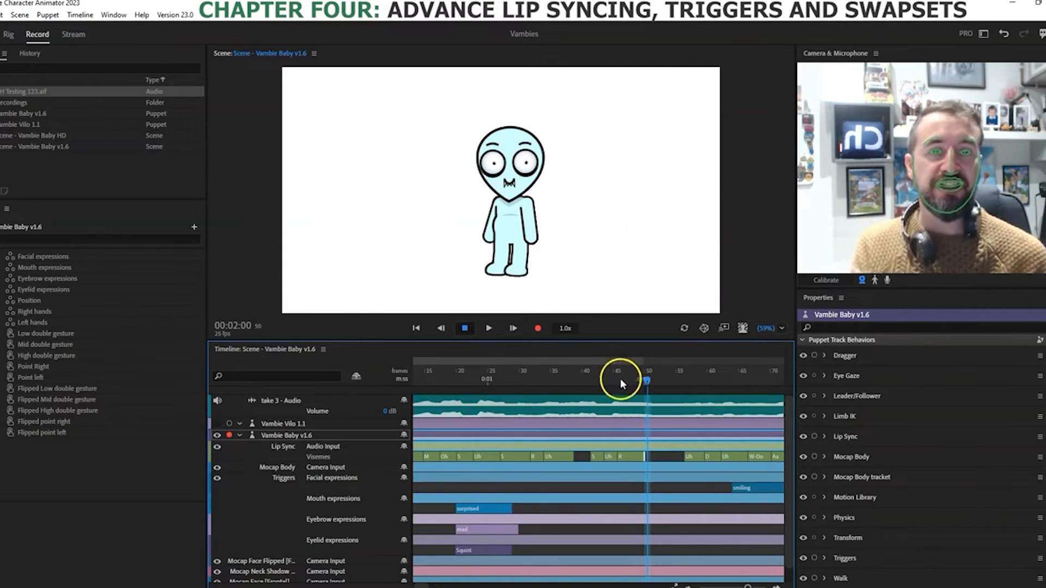
click(604, 378)
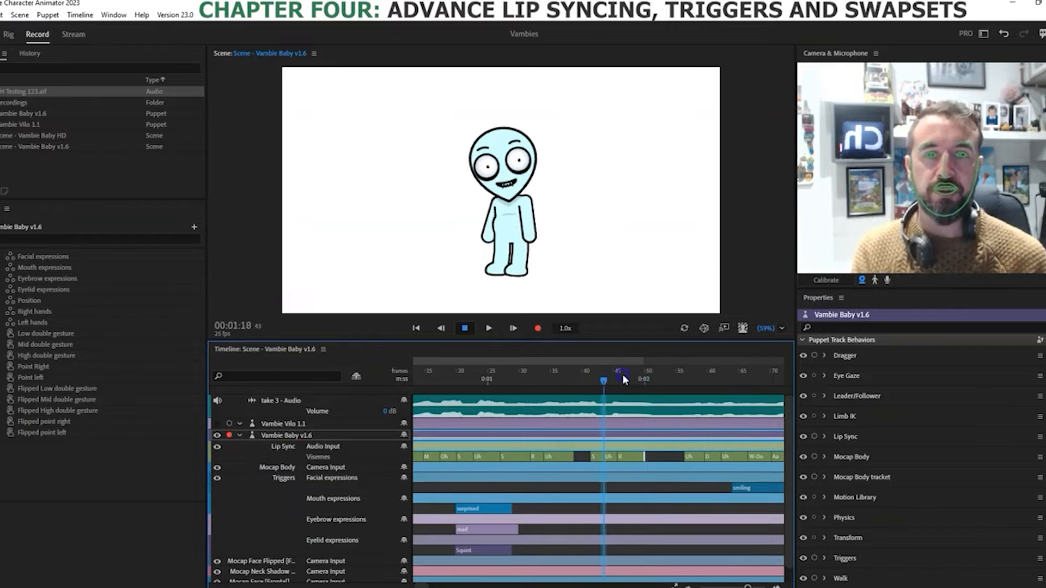
click(623, 376)
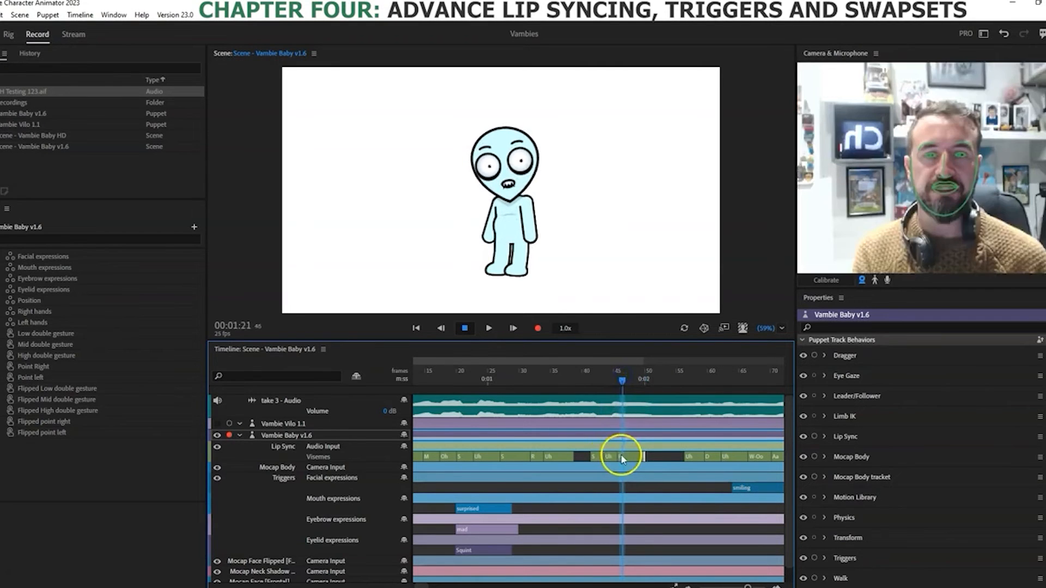
right_click(622, 455)
click(655, 447)
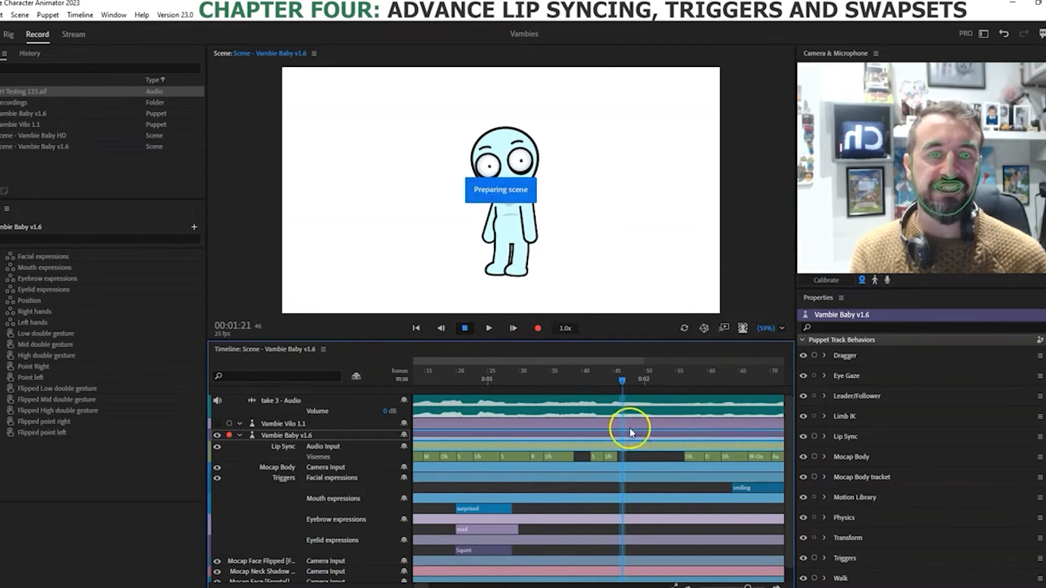
Step: Add an s copy mouth expression trigger at 00:01:21 and switch it to r copy
right_click(623, 507)
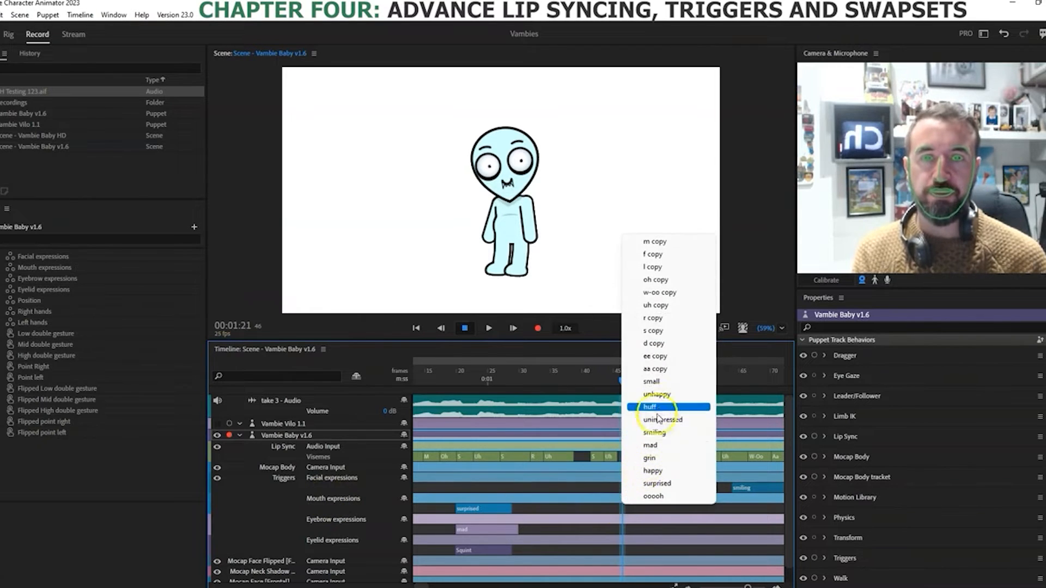
click(722, 329)
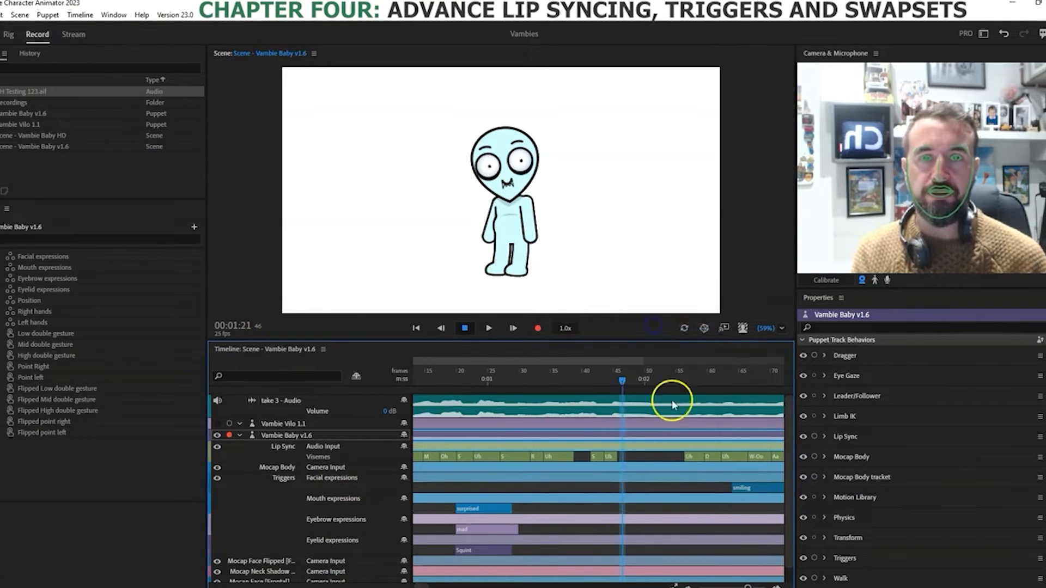
right_click(624, 508)
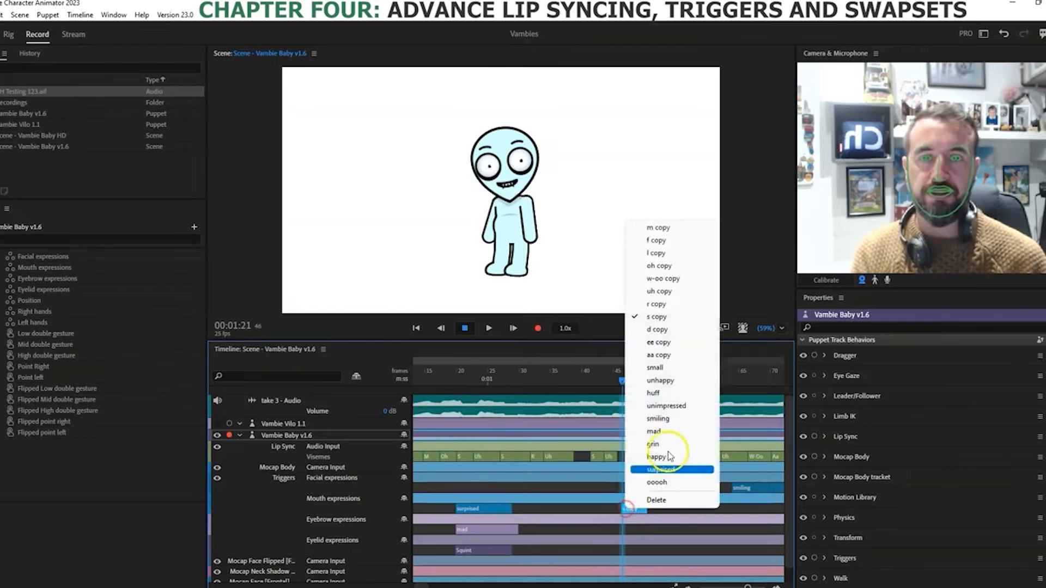
click(671, 308)
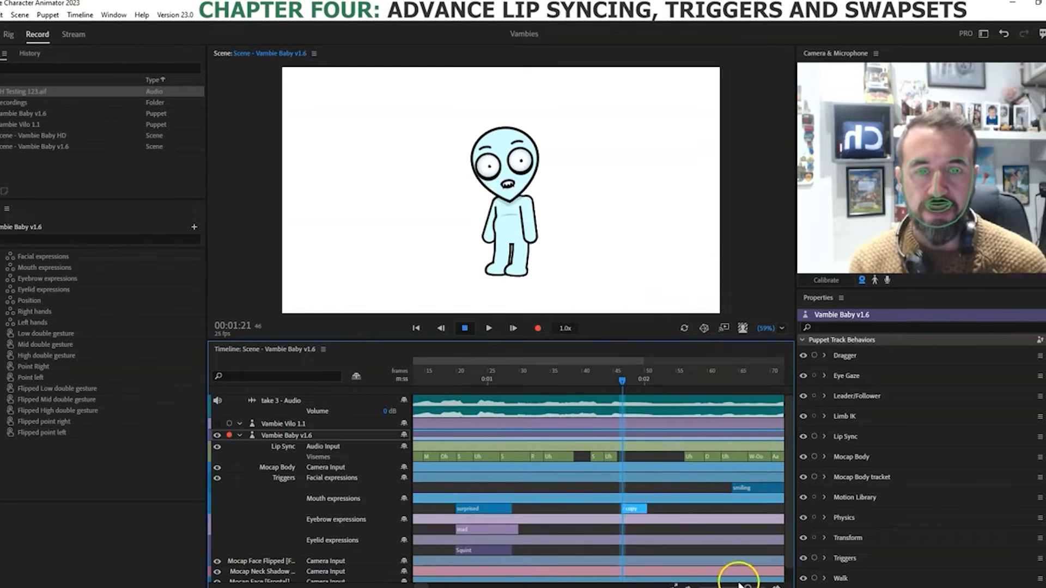
Step: Align the r copy trigger with frame 46, extend the preceding Uh viseme to meet it, and scrub through to 00:02:05
drag(747, 587, 754, 587)
click(641, 508)
drag(641, 508, 635, 509)
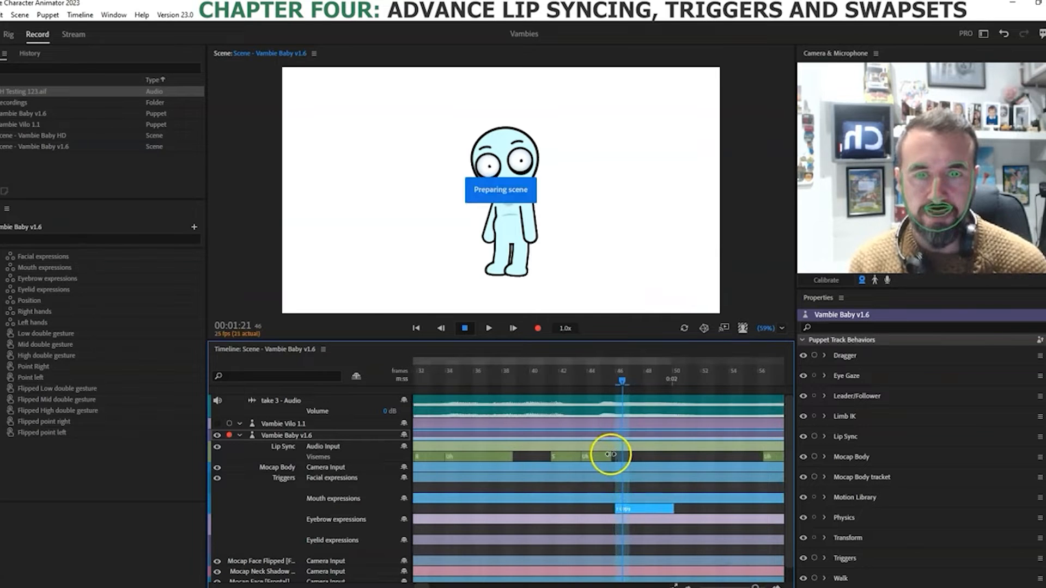
drag(611, 455, 616, 455)
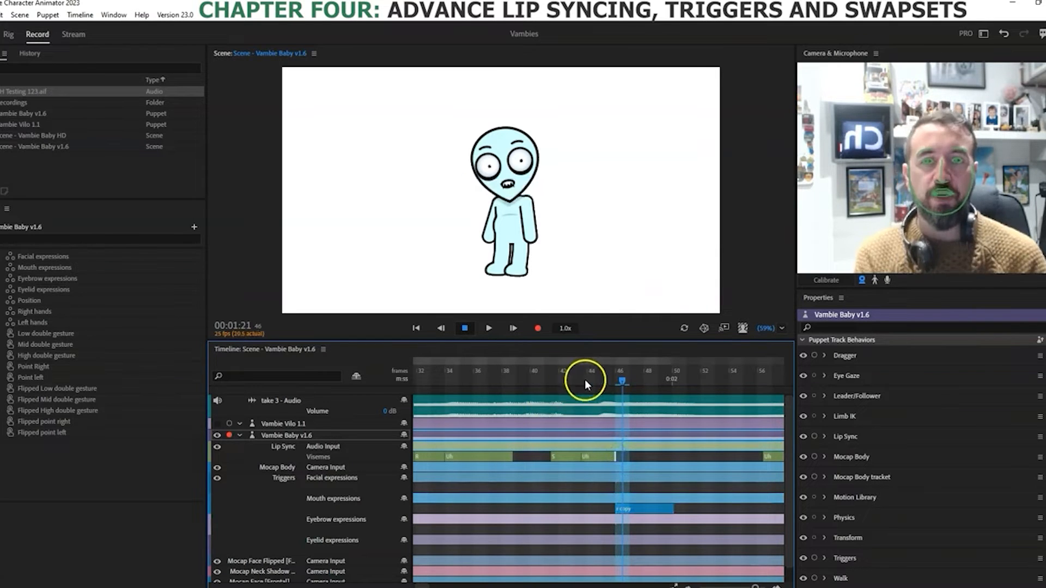
drag(564, 375, 751, 385)
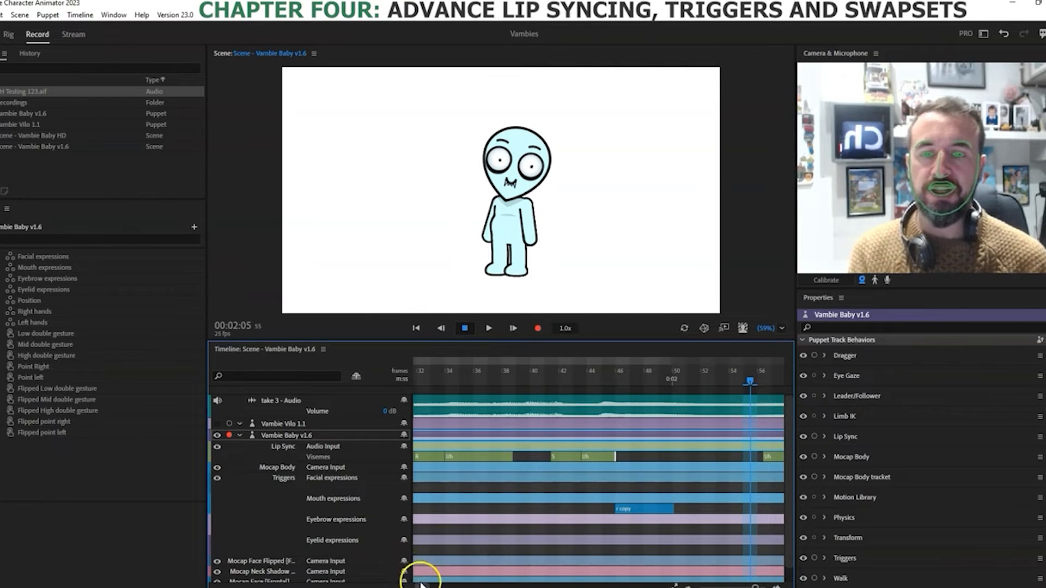
Step: Add a happy mouth expression trigger at 00:07:11 and scrub past it to preview the expression
drag(422, 586, 426, 586)
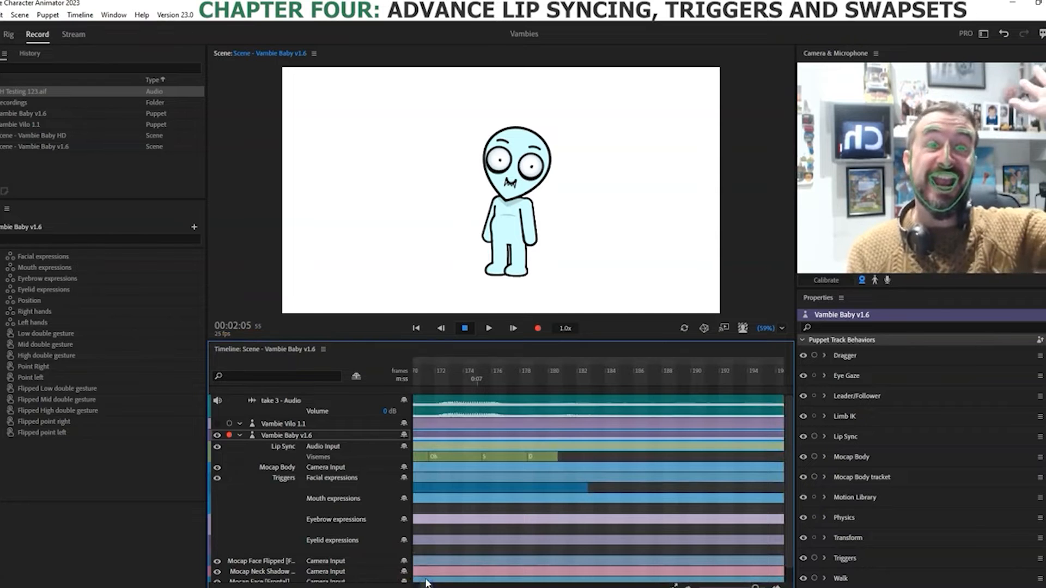
click(636, 368)
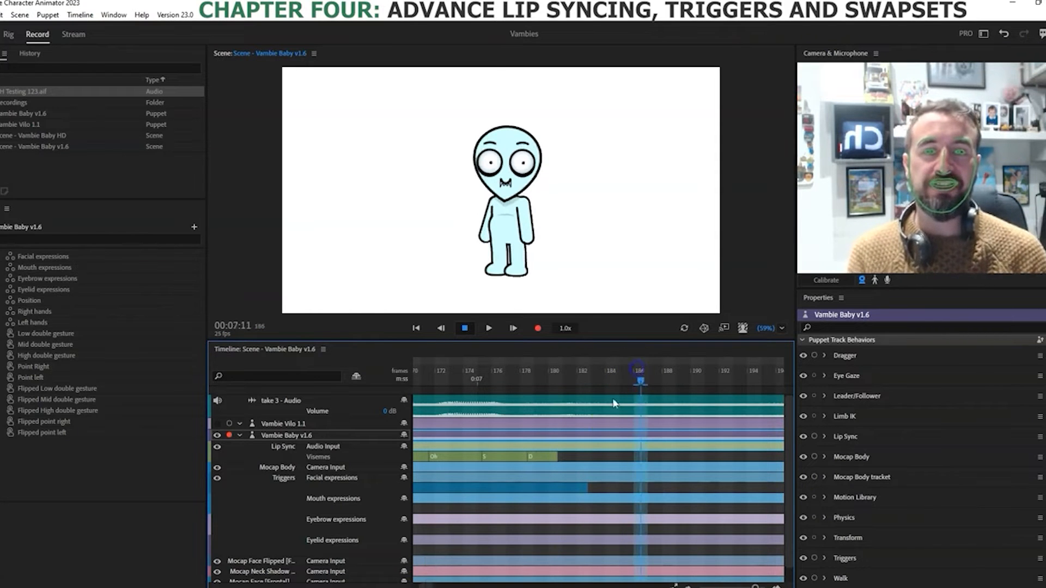
click(639, 505)
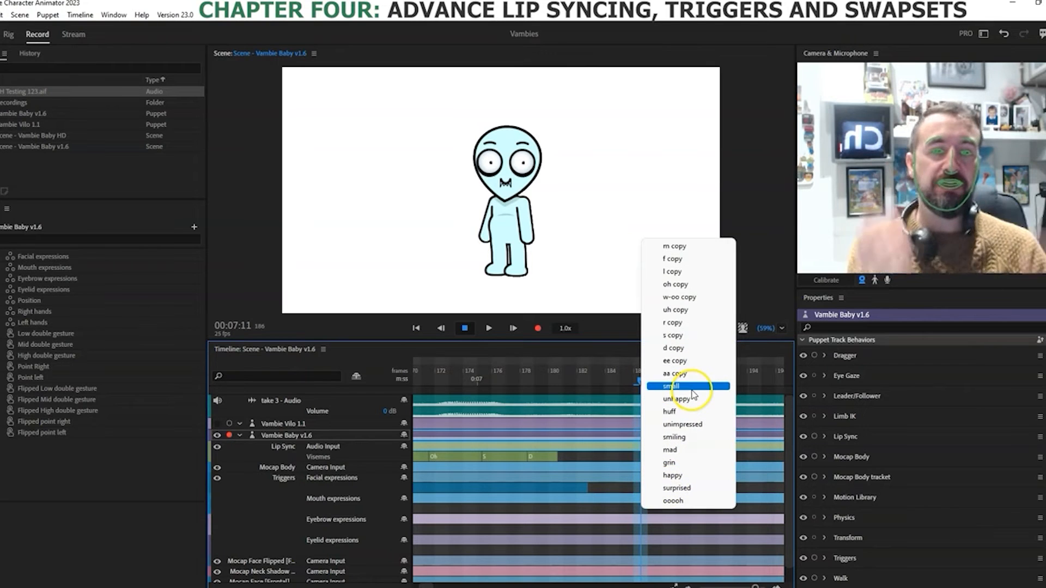
click(693, 477)
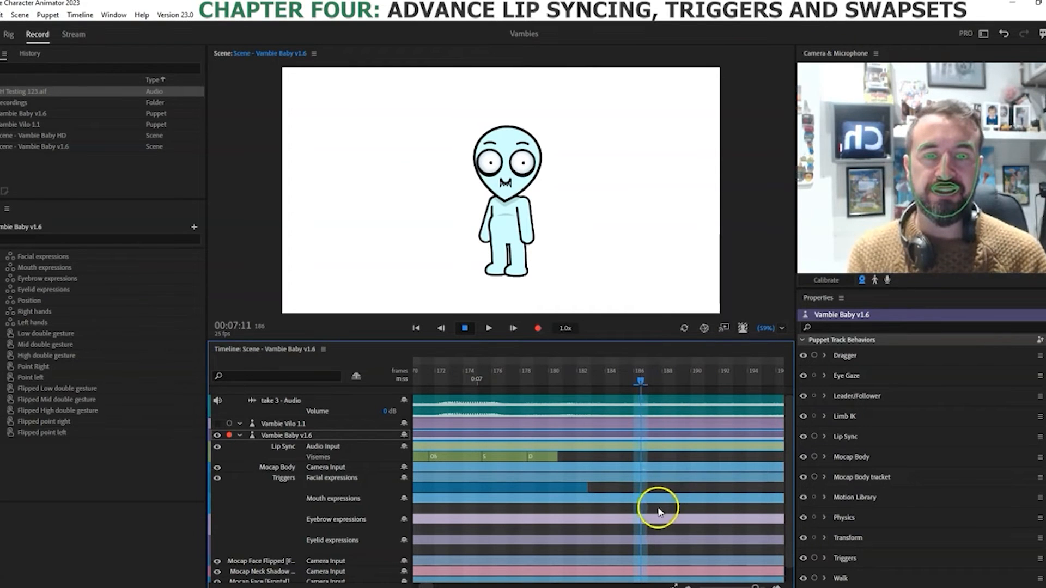
drag(639, 380, 704, 387)
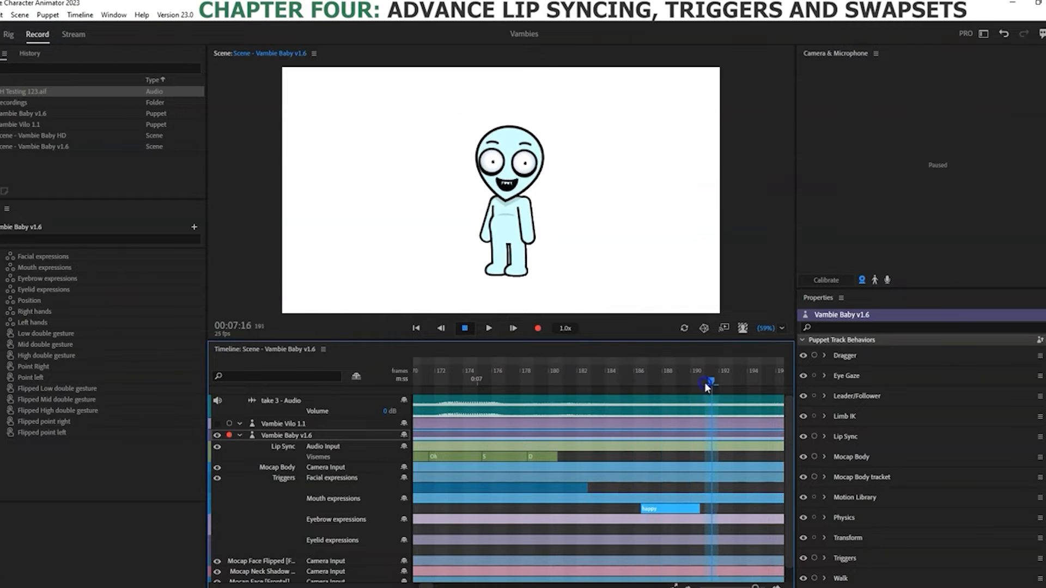
Step: Change the mouth expression trigger at 00:07:11 to mad and scrub across it to 00:07:17
right_click(675, 509)
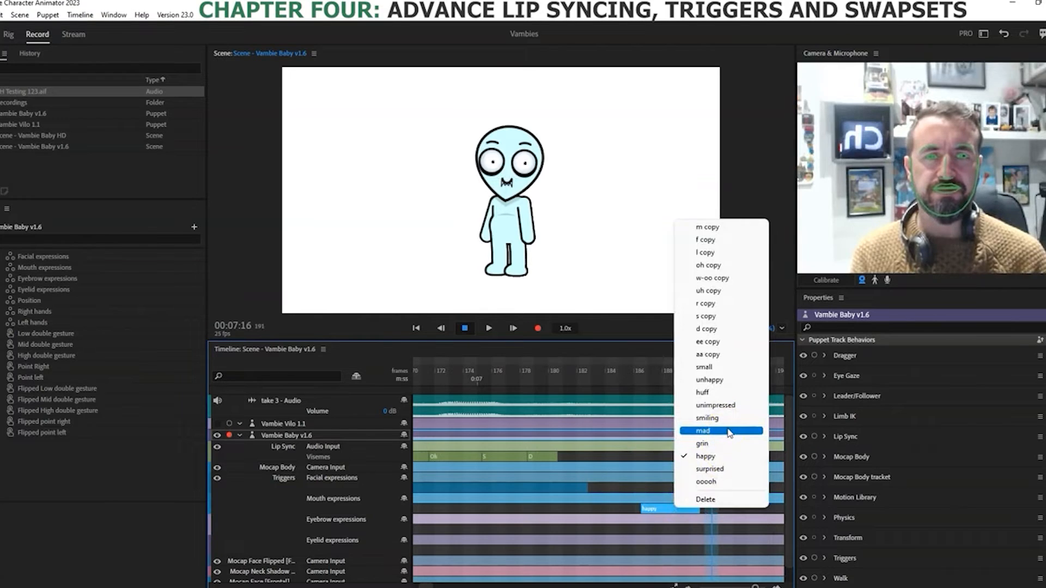
click(729, 431)
drag(623, 374, 732, 378)
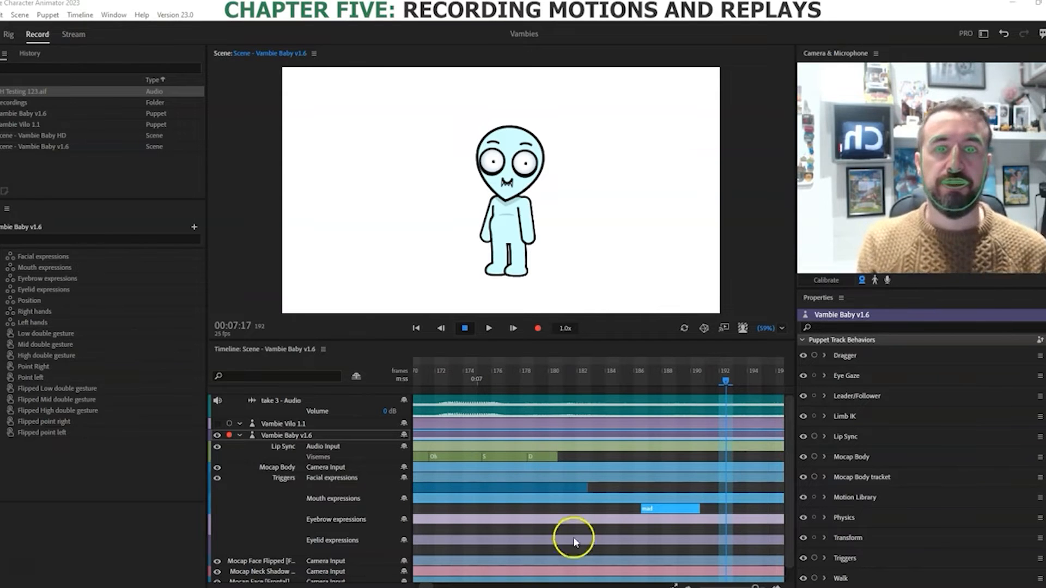
Step: Move the playhead to 00:07:21 near the end of the audio and arm the puppet's behaviors for recording
drag(755, 587, 739, 587)
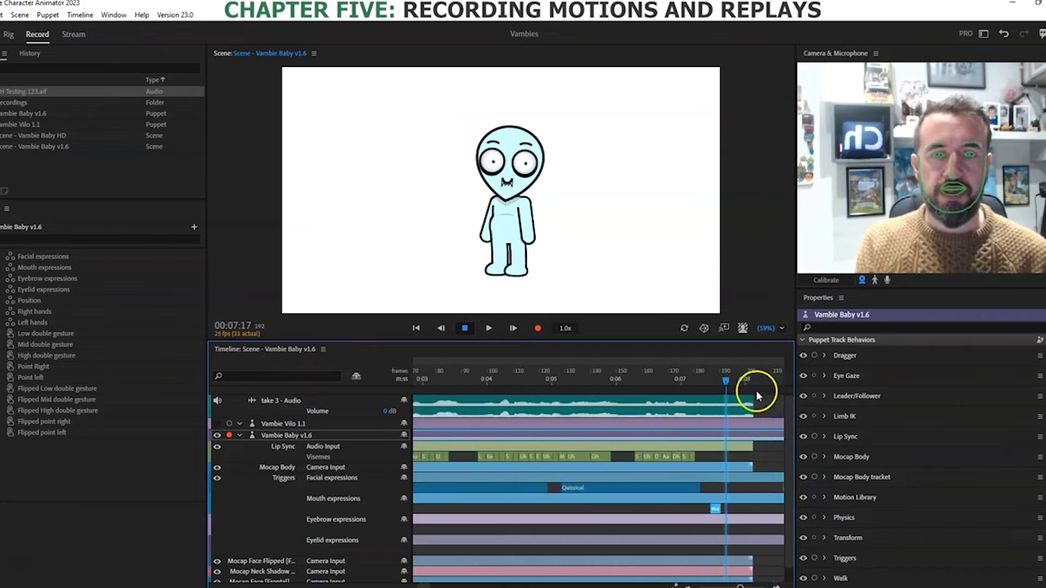
drag(725, 377, 565, 400)
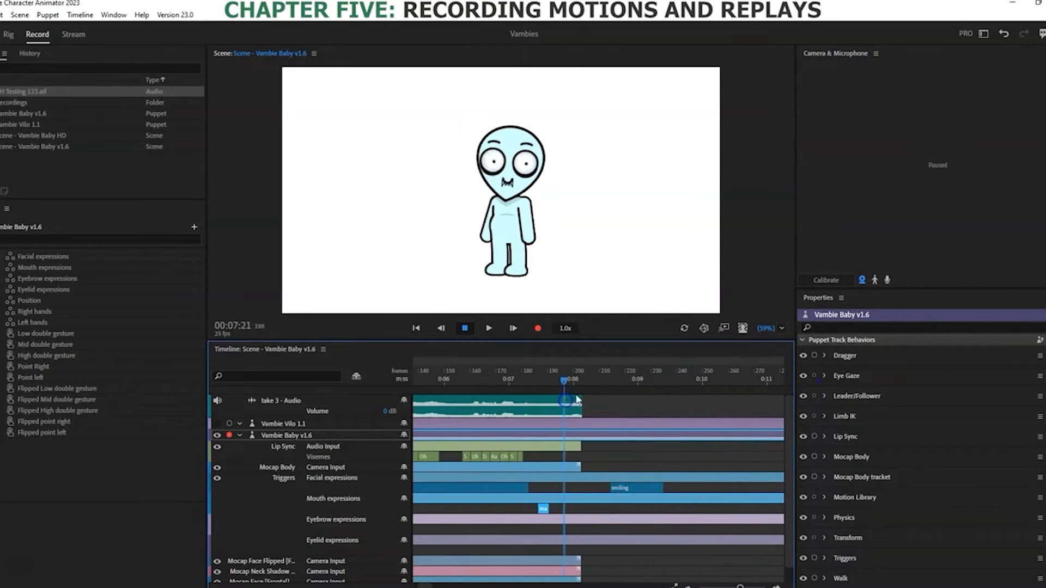
click(669, 414)
click(838, 416)
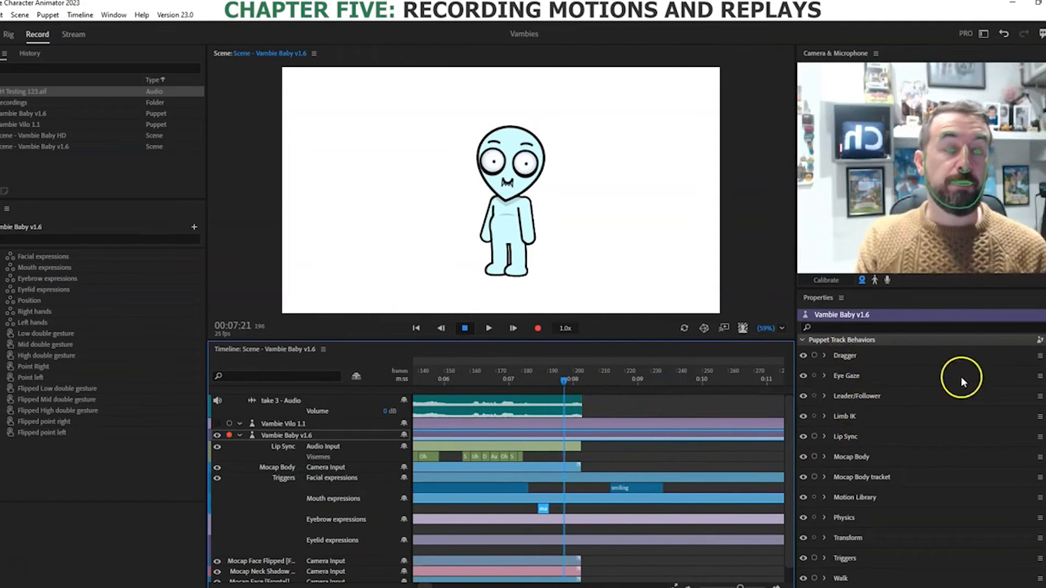
click(814, 356)
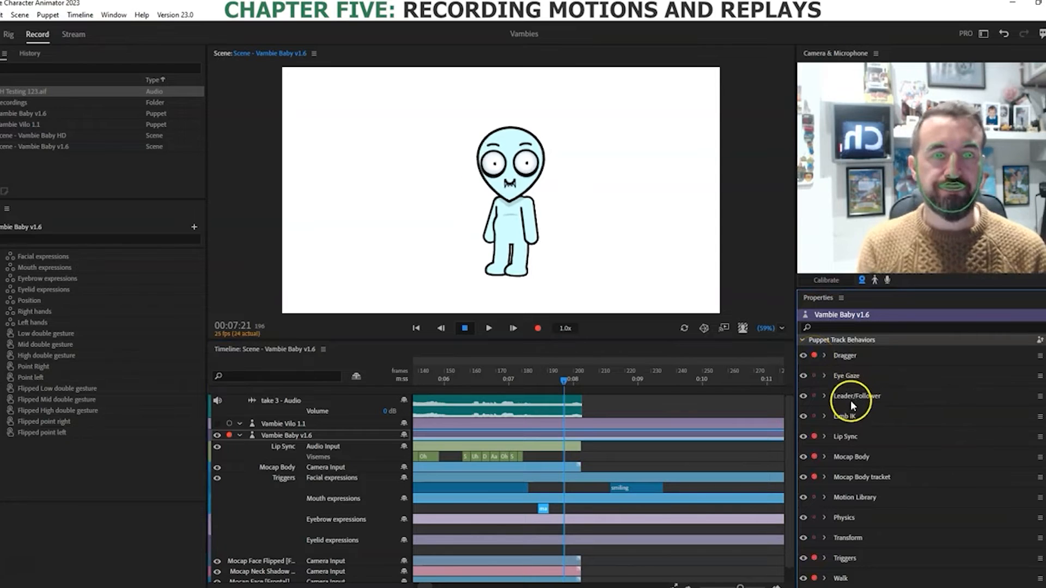
Step: Collapse the Mocap Face Flipped behavior and disarm Lip Sync and Triggers
drag(1045, 350, 1045, 402)
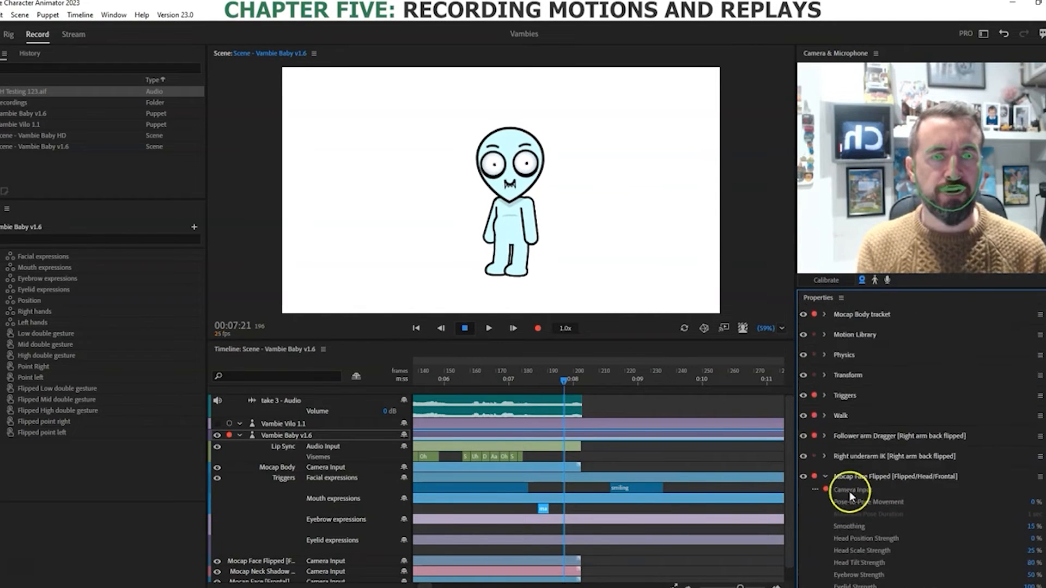
click(825, 477)
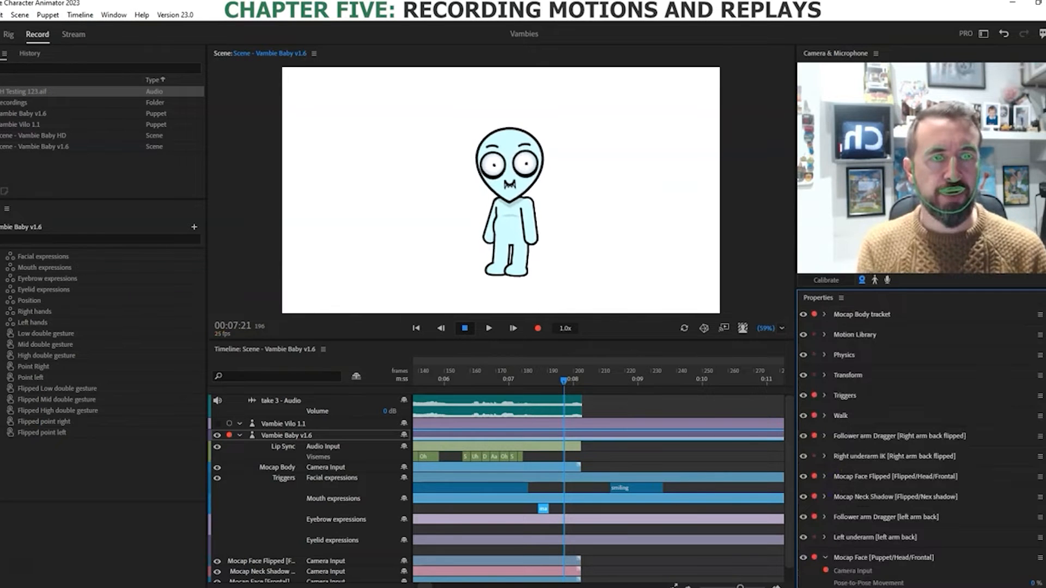
scroll(906, 409, up, 5)
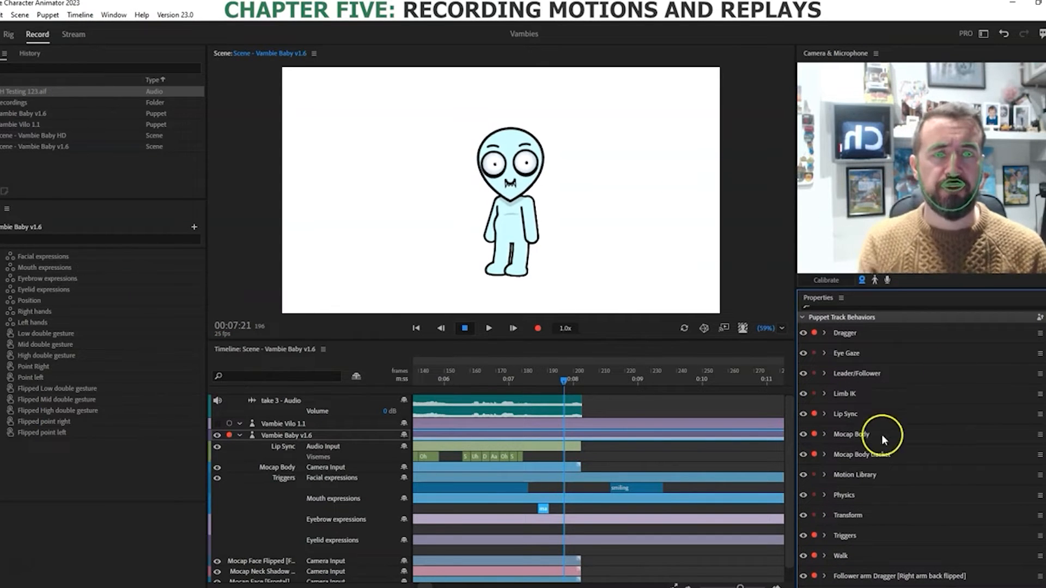
click(814, 415)
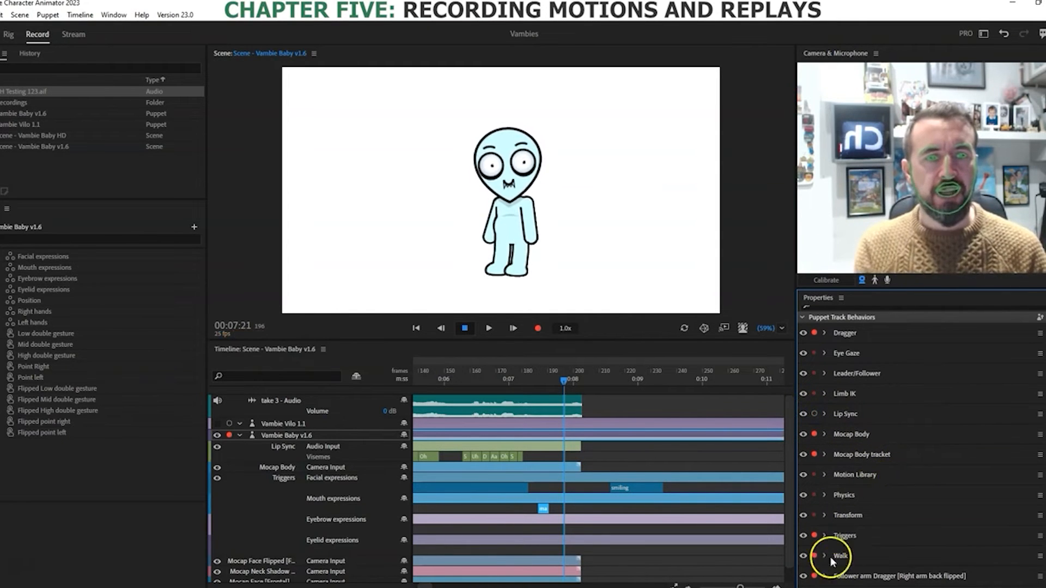
click(815, 536)
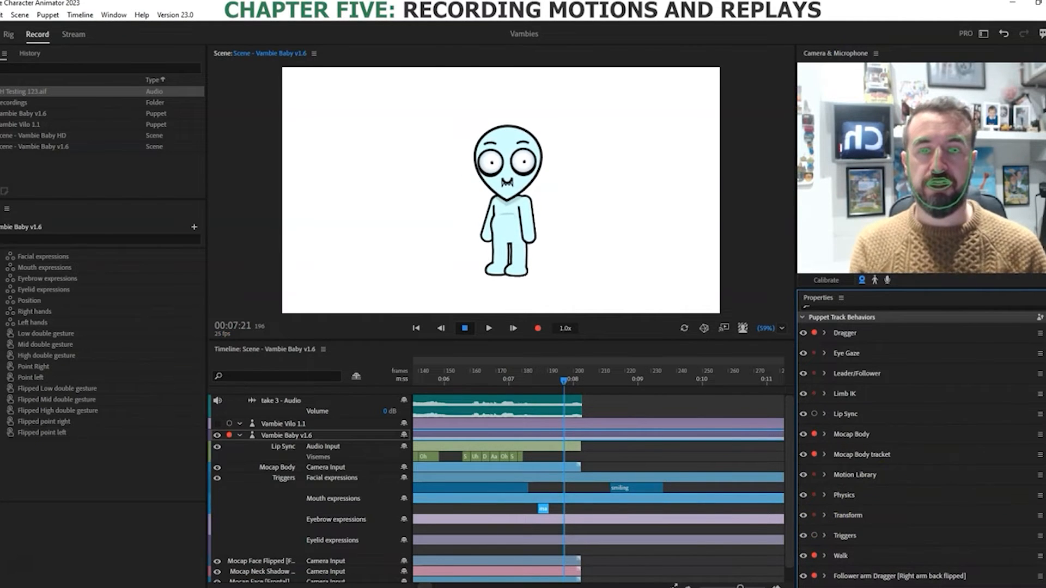
Step: Return the playhead to the scene start and record a camera performance take, stopping at 00:10:01 past the end of the audio
drag(425, 587, 416, 587)
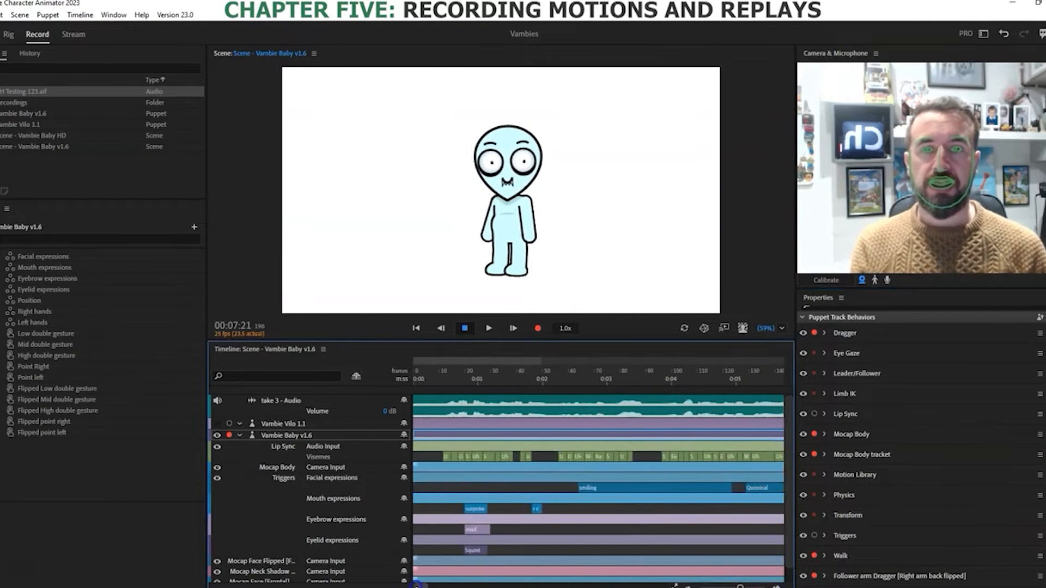
click(423, 376)
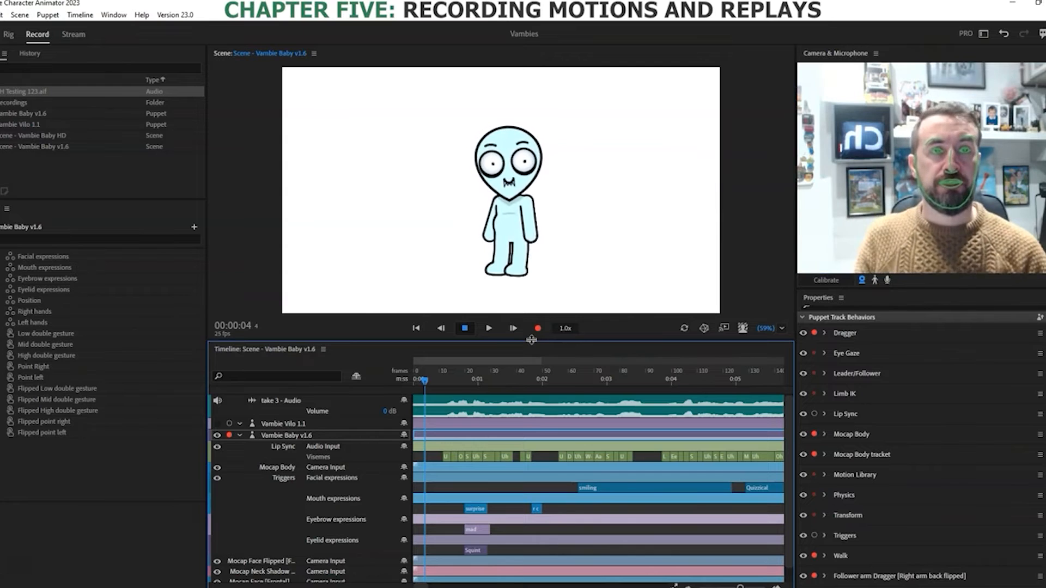
drag(429, 376, 419, 382)
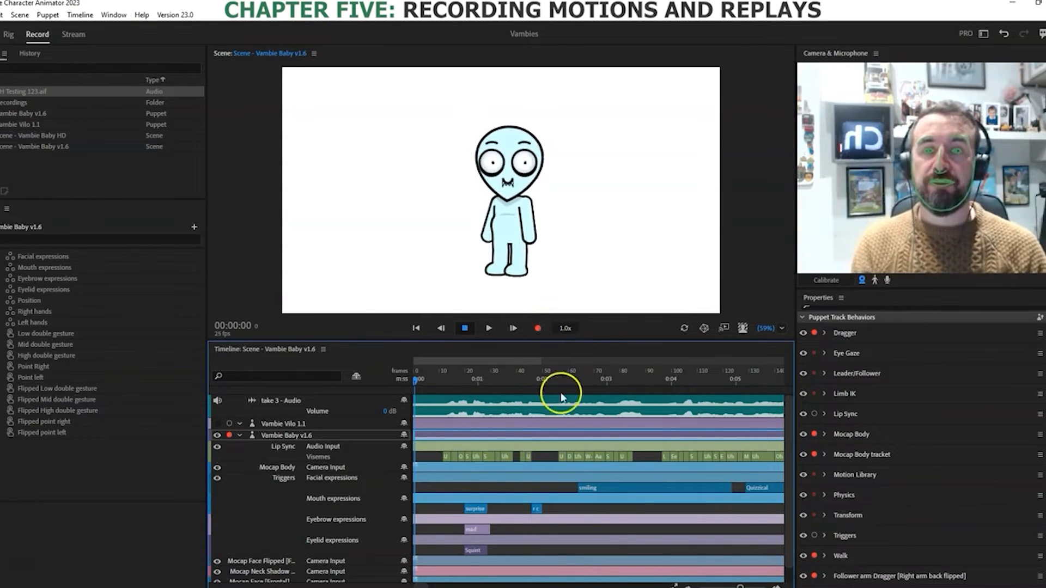
click(539, 328)
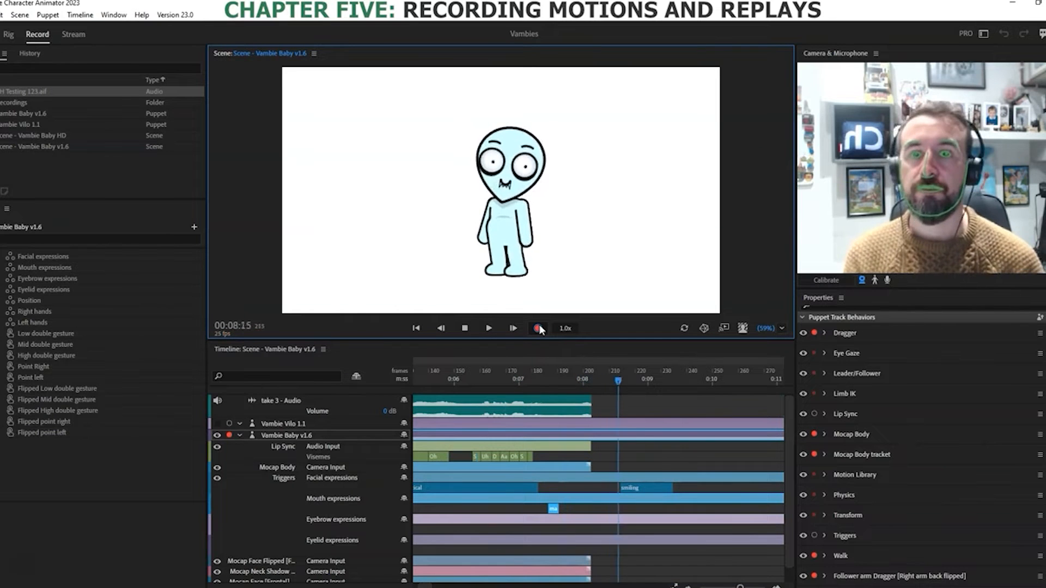
click(468, 329)
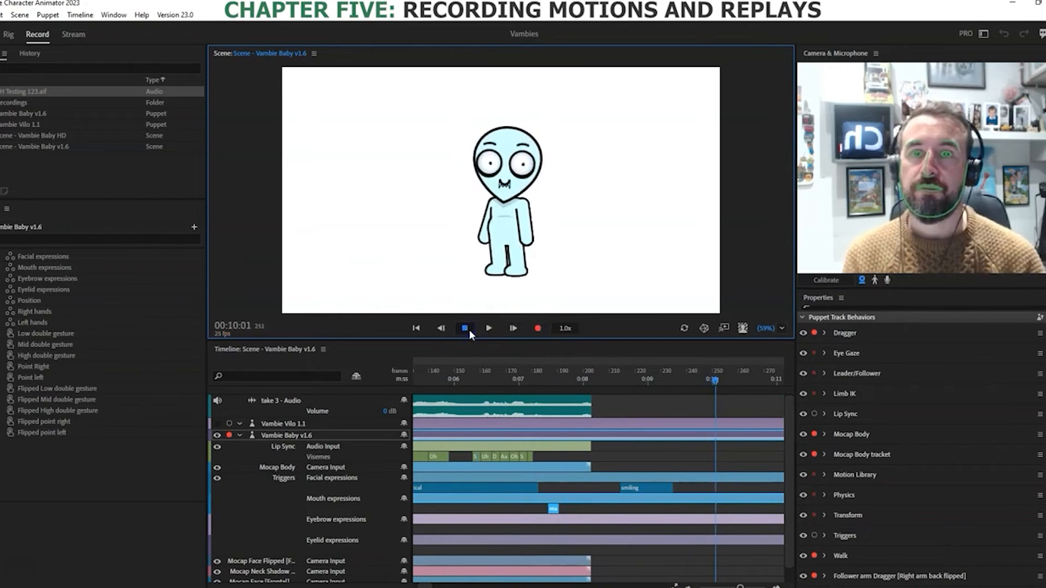
Step: Play back the recorded performance and review the new take's camera input tracks beneath the puppet
click(489, 328)
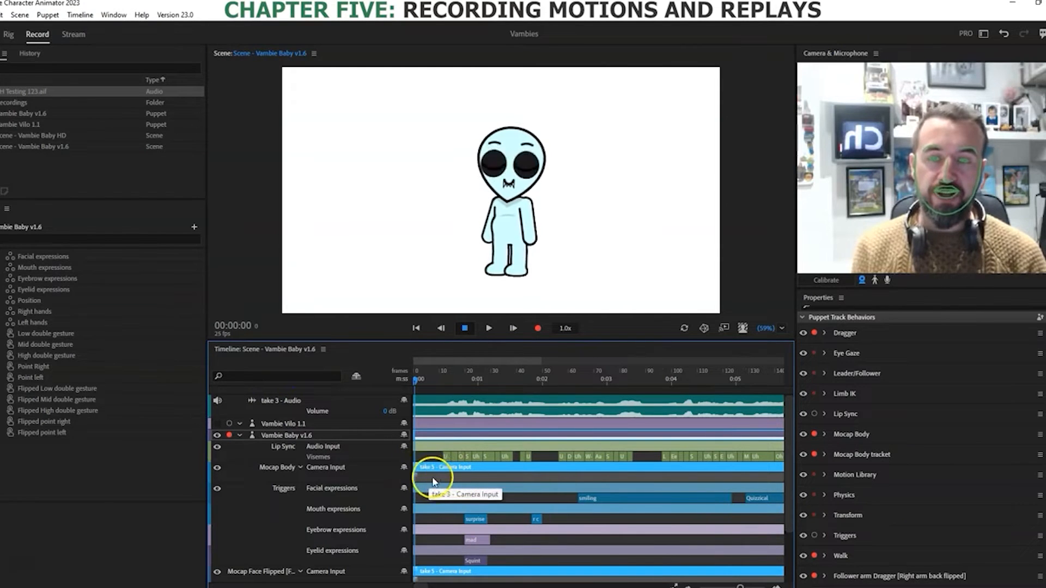
drag(789, 444, 792, 419)
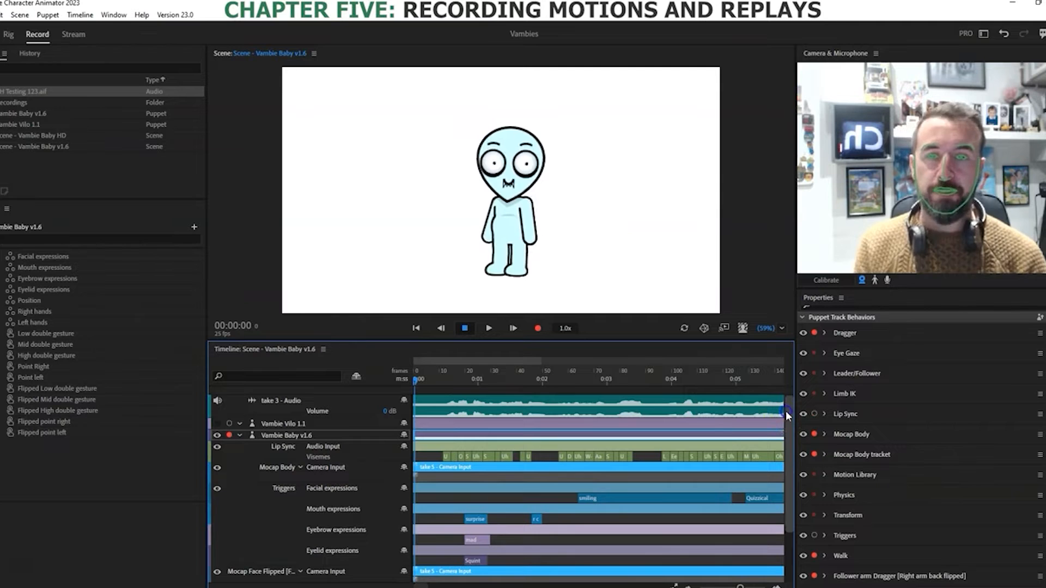
click(507, 279)
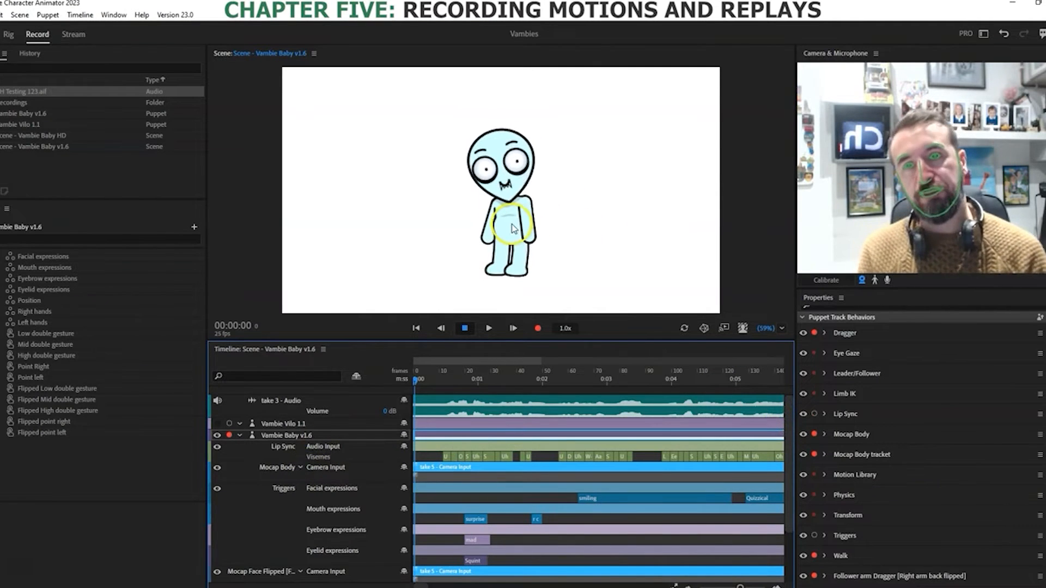
scroll(786, 407, down, 3)
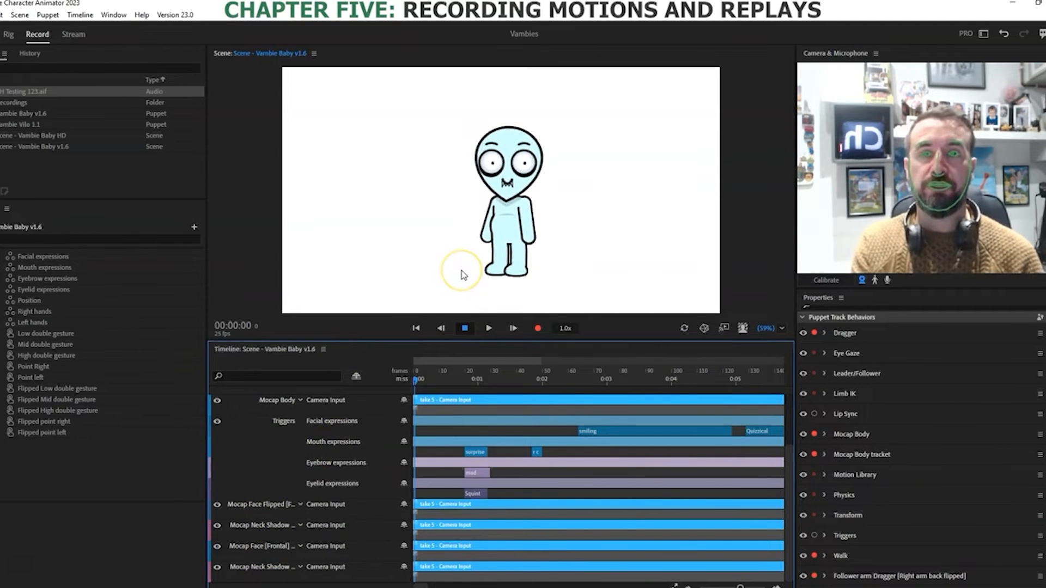
drag(528, 268, 541, 266)
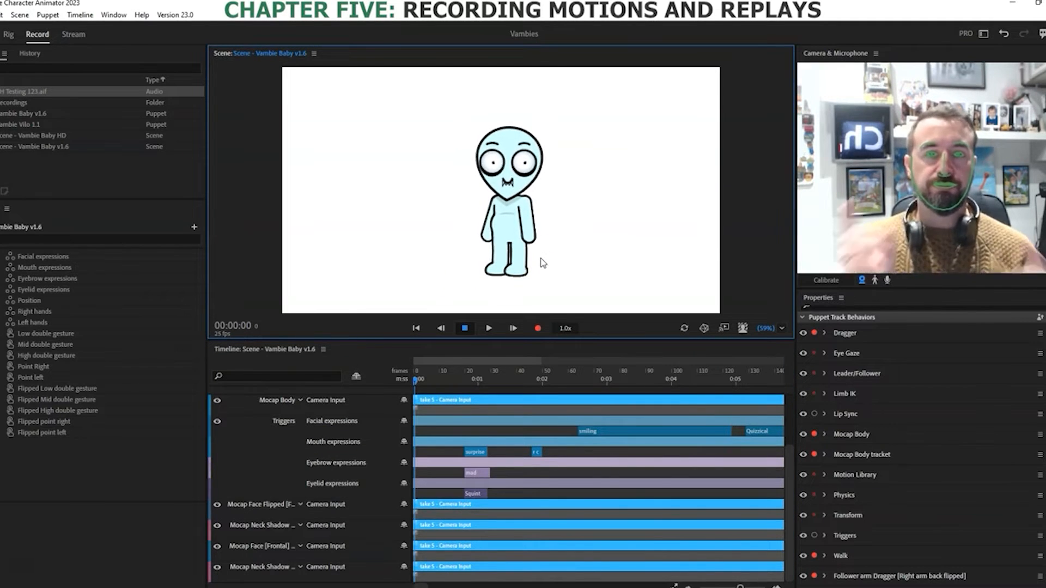
Step: Arm the Triggers behavior for recording and play the scene from the start, stopping at 00:00:18
click(815, 537)
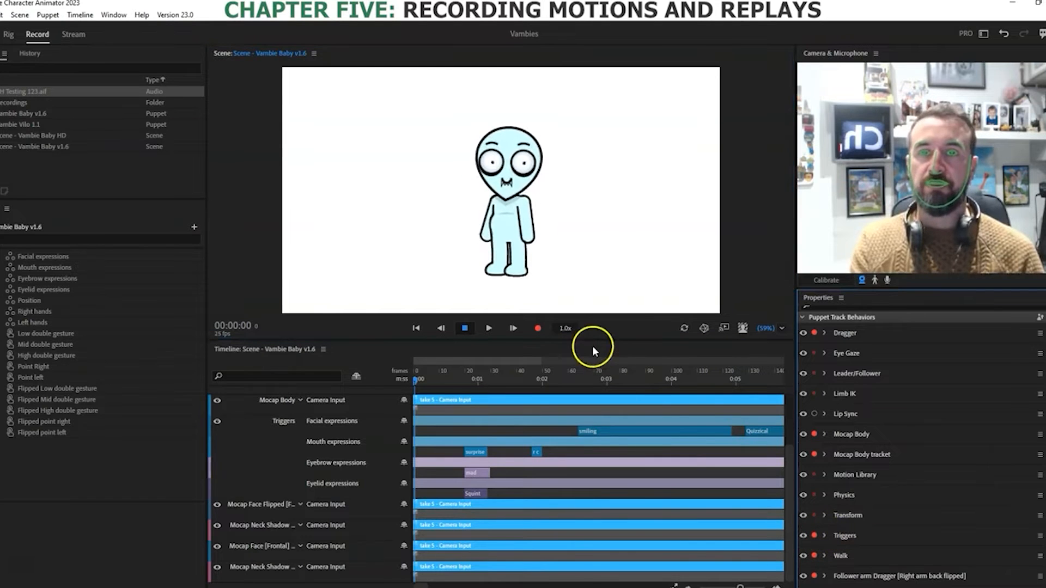
click(492, 331)
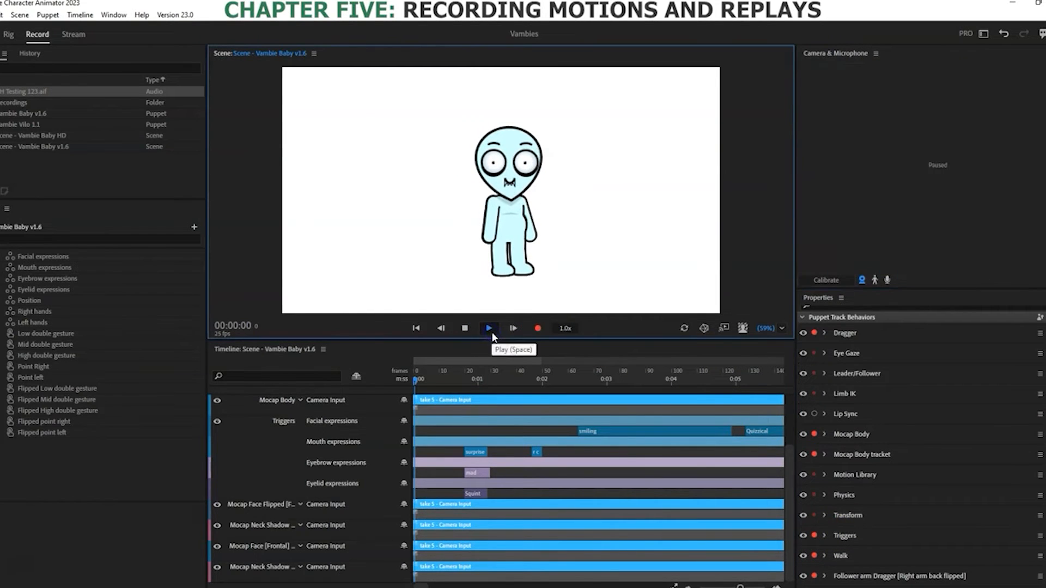
click(489, 329)
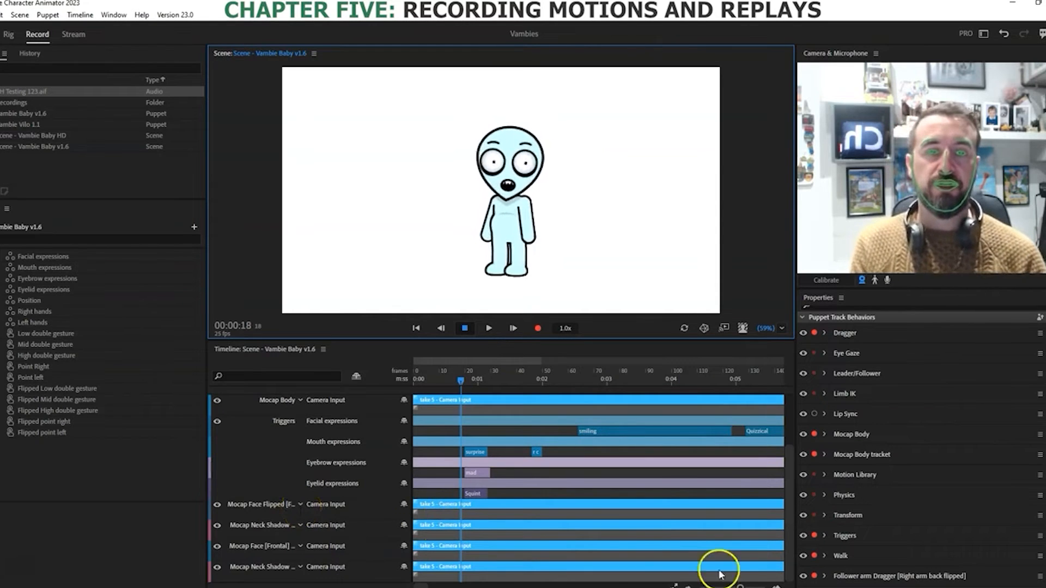
Step: Scrub the playhead to 00:05:02 and calibrate the camera's rest pose
drag(796, 499, 796, 408)
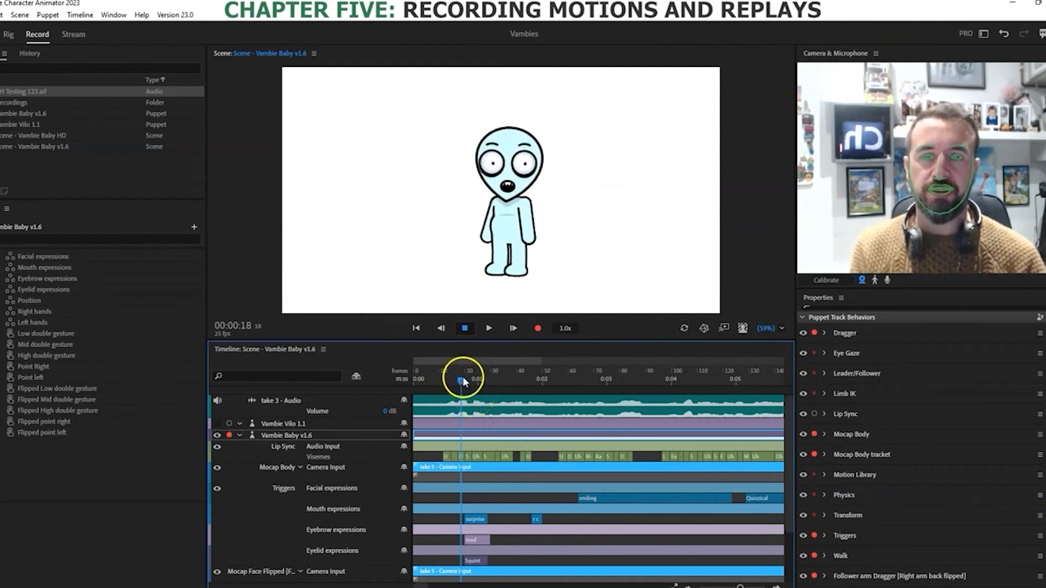
drag(463, 378, 631, 408)
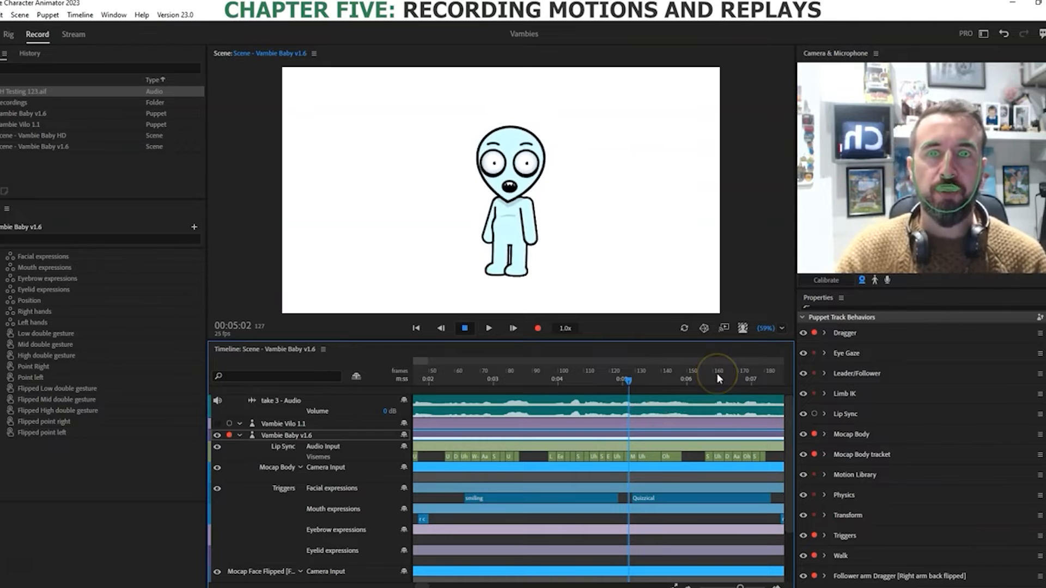
click(817, 280)
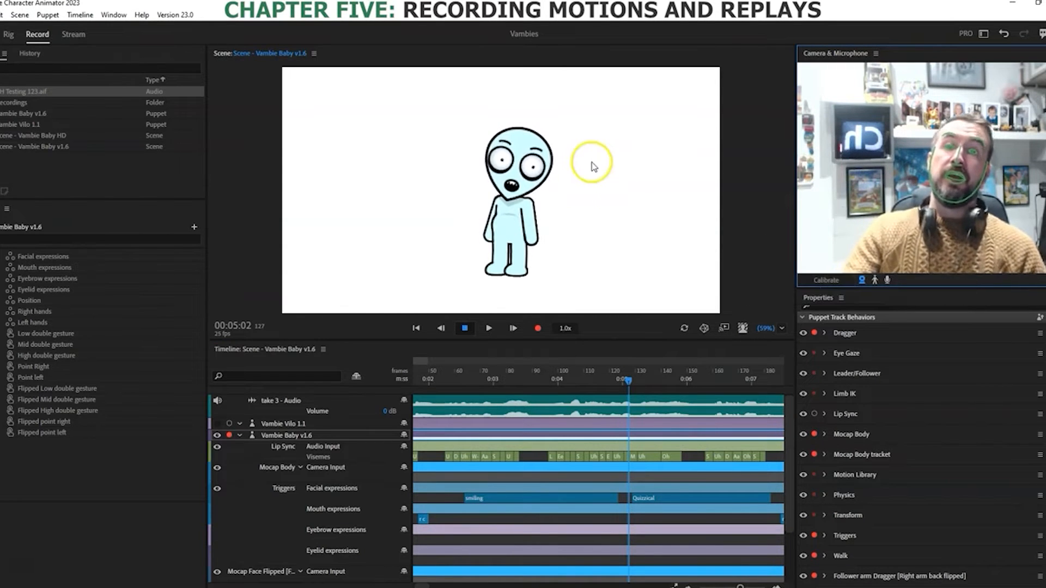
Step: Pose the puppet with both arms raised outward and record the pose as a 2-frame take at 00:05:02
drag(544, 238, 556, 198)
drag(488, 238, 474, 193)
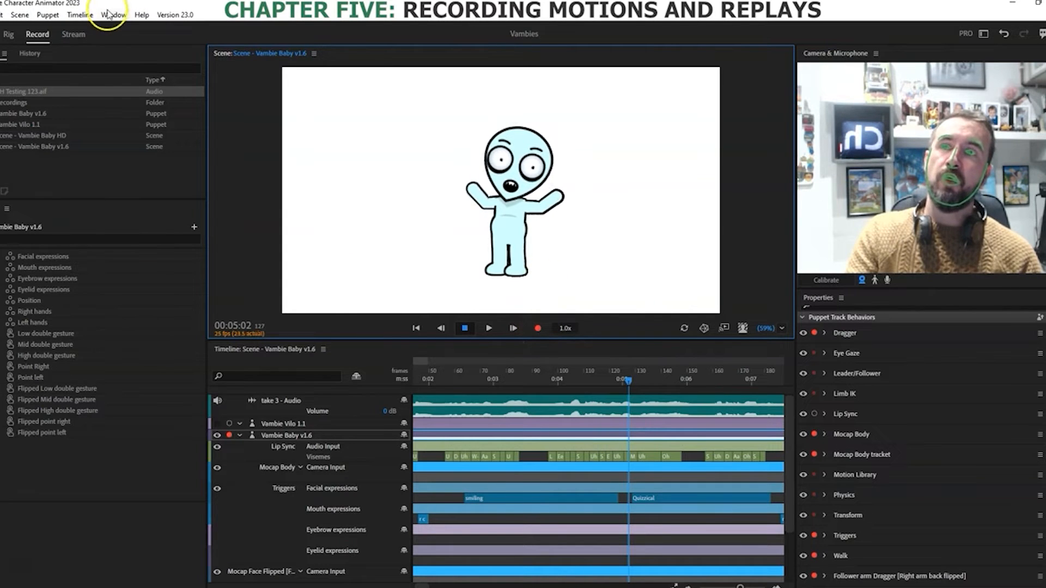
click(79, 15)
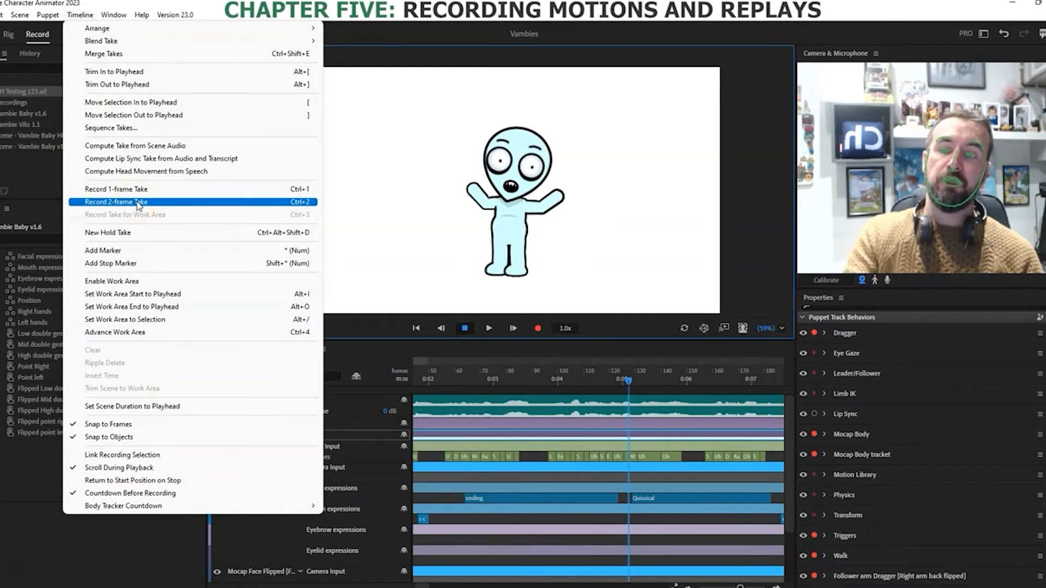
click(137, 202)
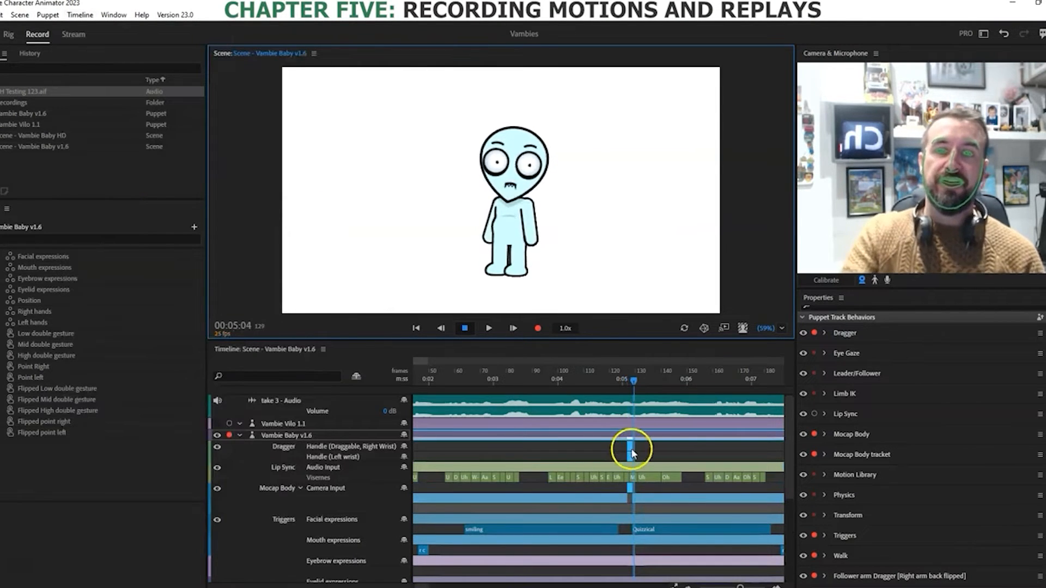
Step: Extend the end of the arm pose take to just before 0:06 and add a short blend-in at its start
drag(740, 587, 749, 587)
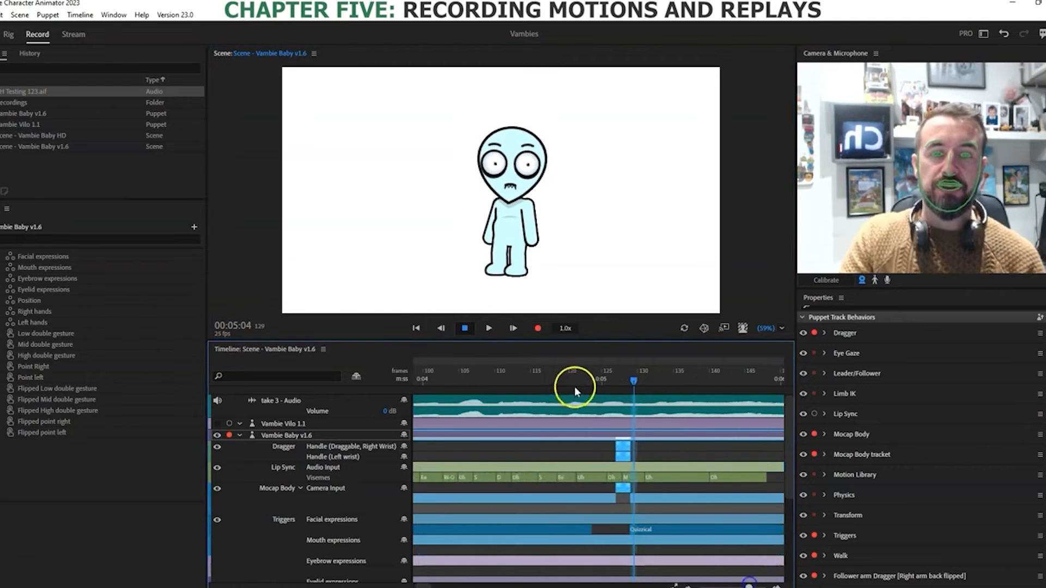
mouse_move(599, 376)
mouse_down()
mouse_move(643, 380)
mouse_move(585, 381)
mouse_up()
drag(630, 449, 554, 465)
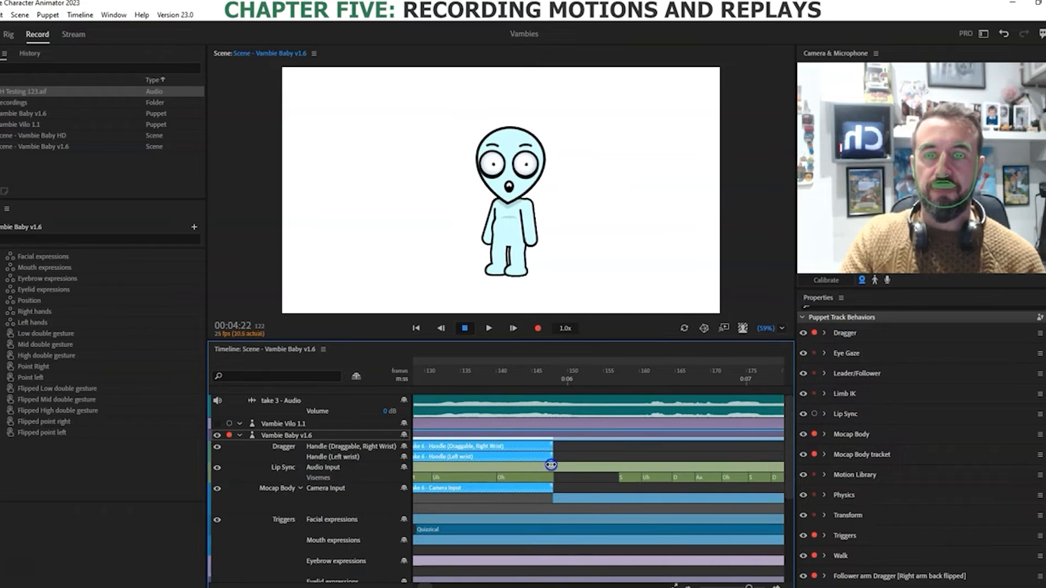
drag(428, 587, 423, 587)
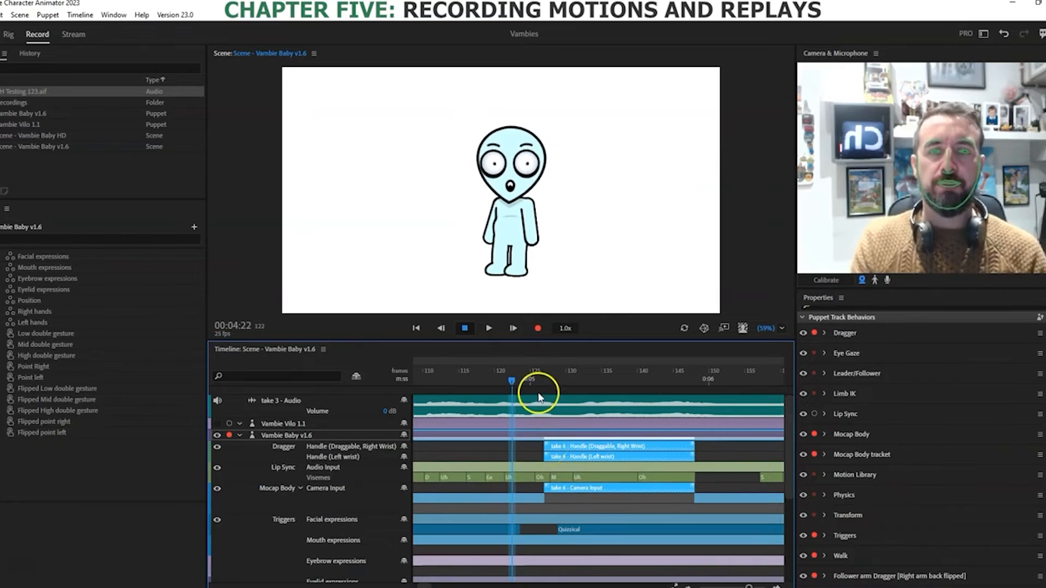
mouse_move(528, 381)
mouse_down()
mouse_move(557, 375)
mouse_move(526, 378)
mouse_up()
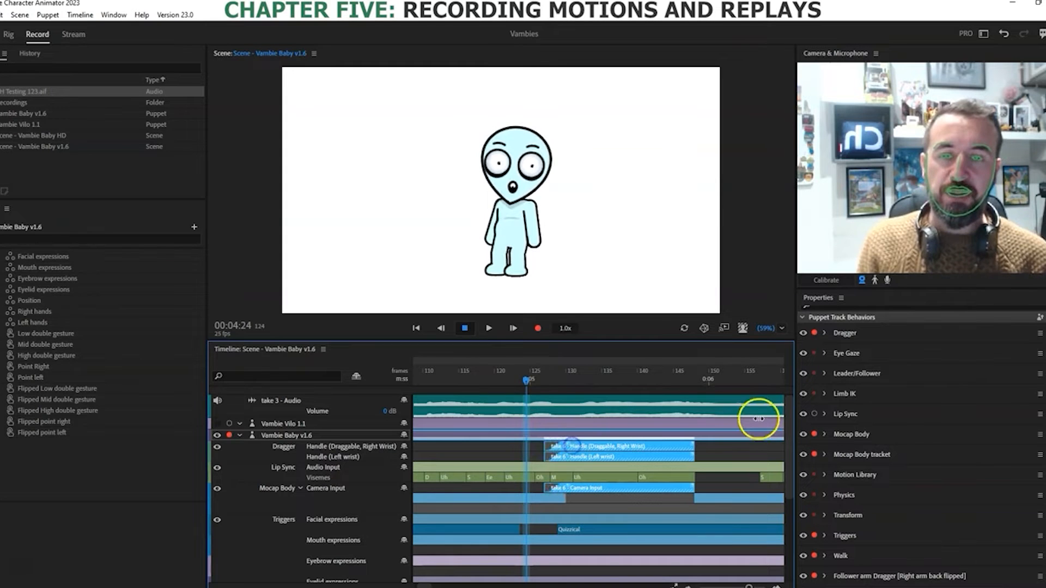
Step: Try selecting the pose take's right wrist, left wrist and camera input clips one at a time
click(78, 15)
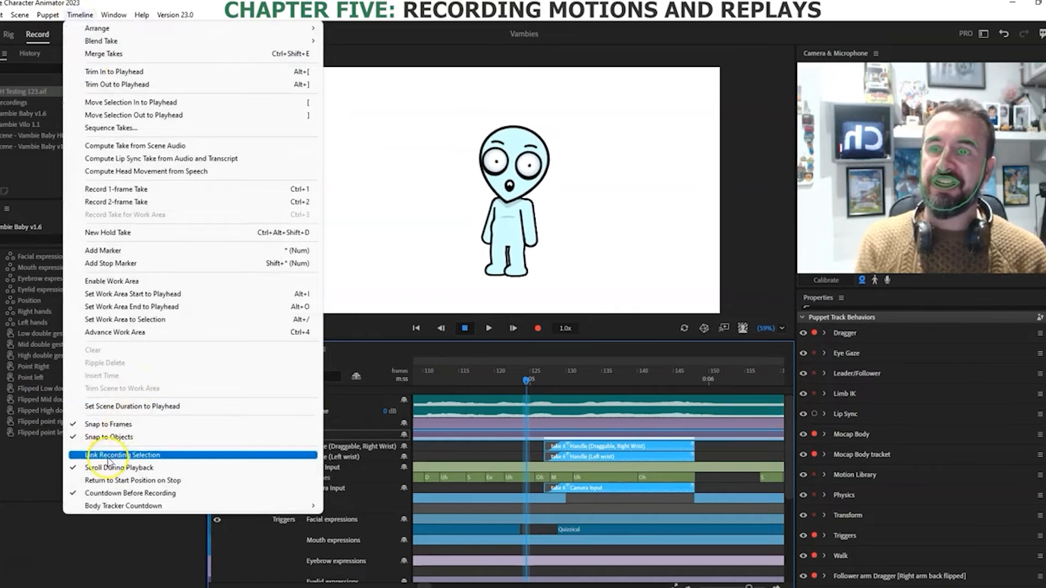
click(586, 376)
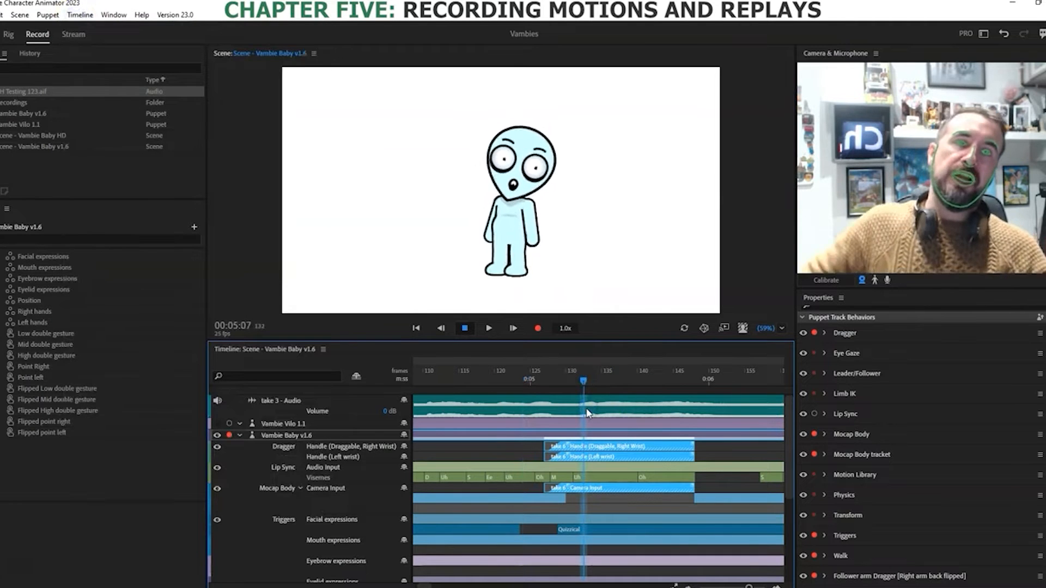
click(609, 447)
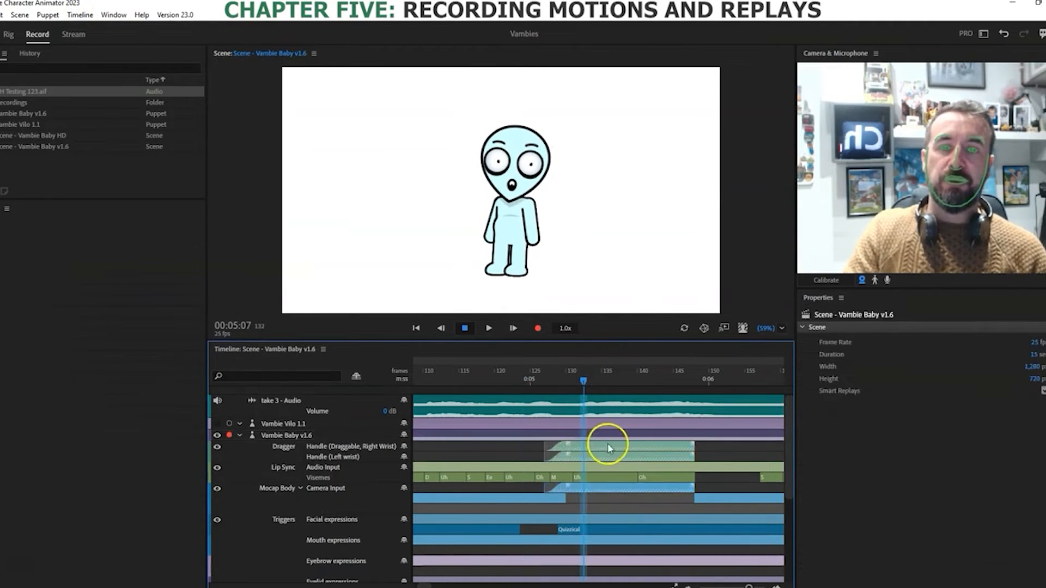
click(607, 447)
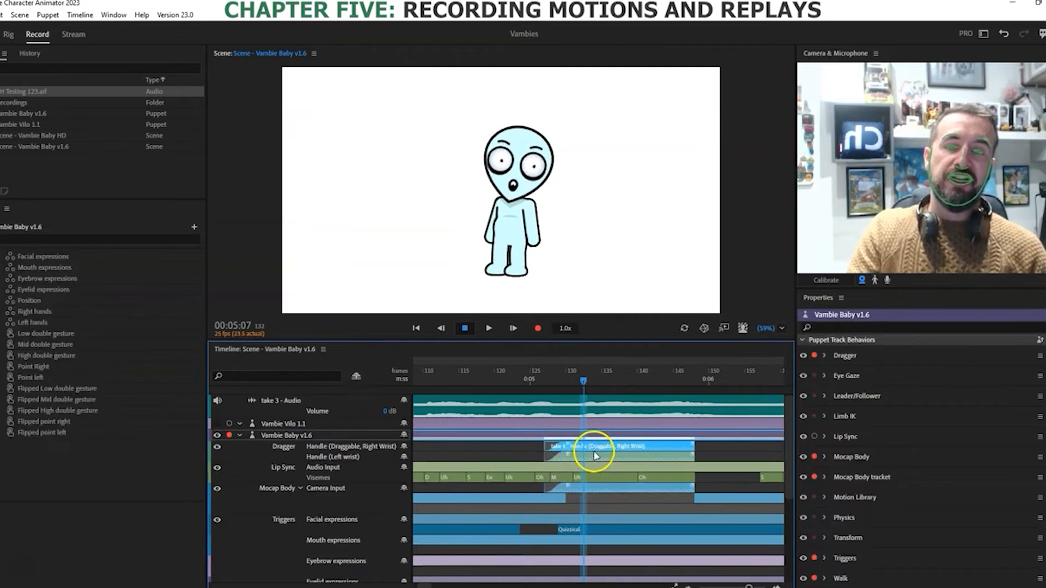
shift+click(594, 453)
shift+click(602, 490)
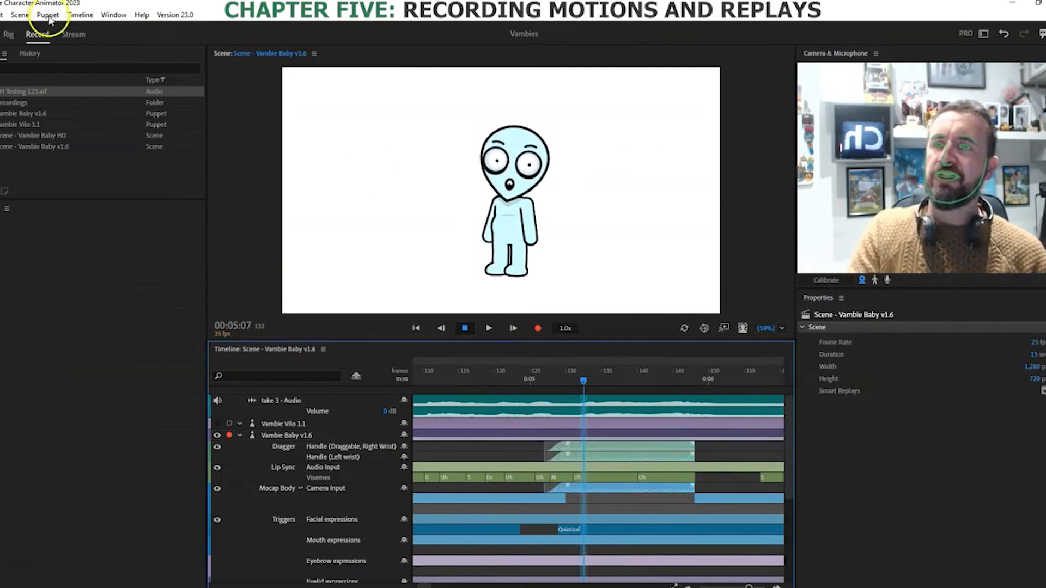
Step: Turn on Link Recording Selection and select all linked clips of the pose take together
click(80, 14)
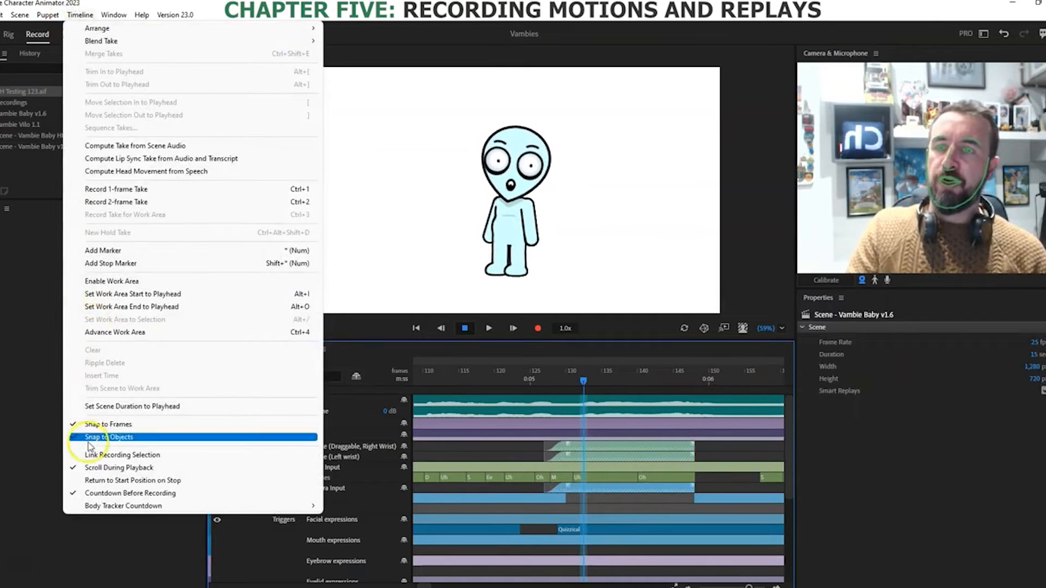
click(98, 456)
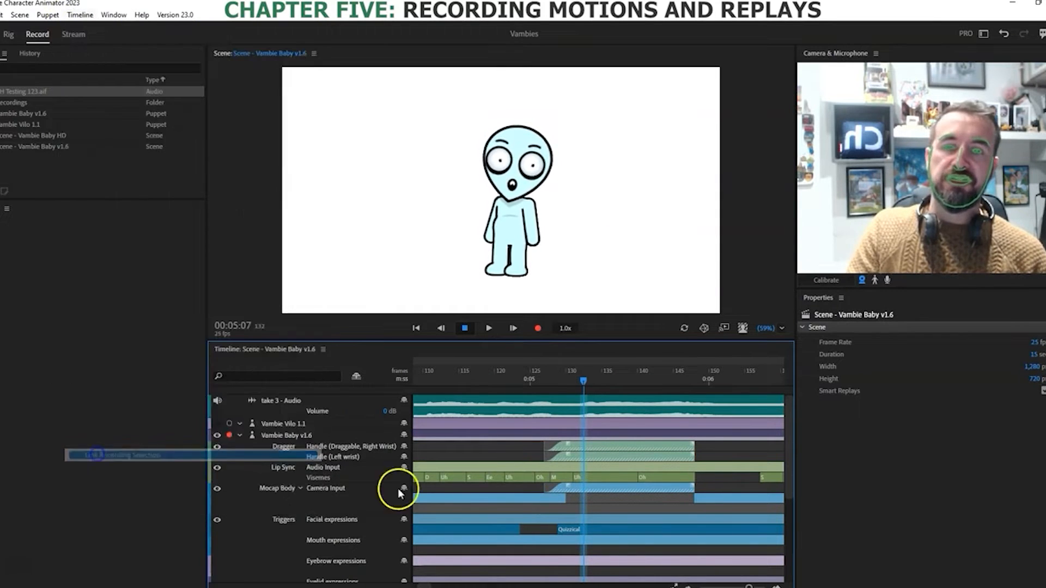
click(600, 446)
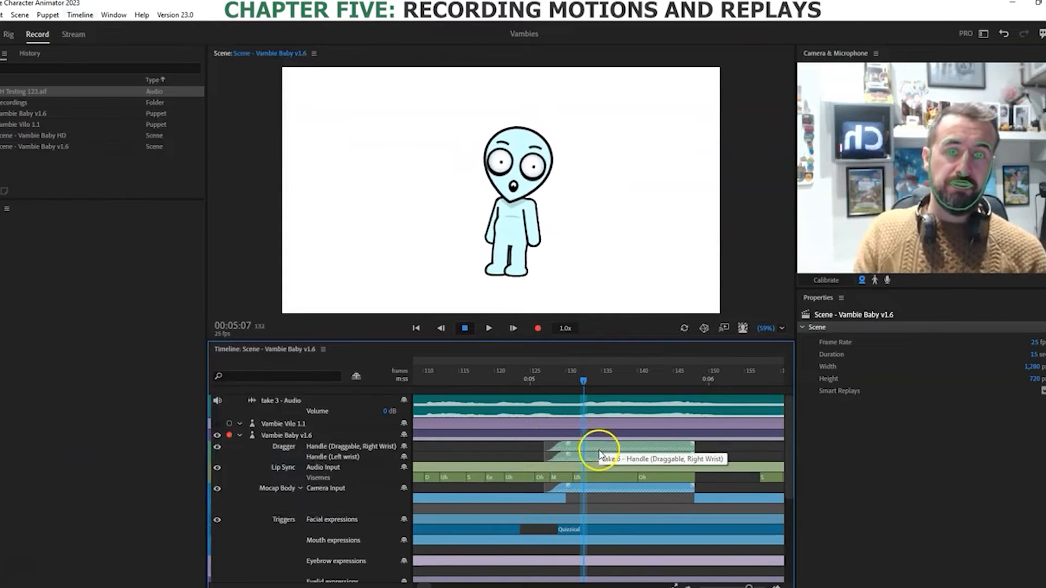
click(757, 471)
mouse_move(789, 436)
mouse_down()
mouse_move(789, 535)
mouse_move(790, 450)
mouse_up()
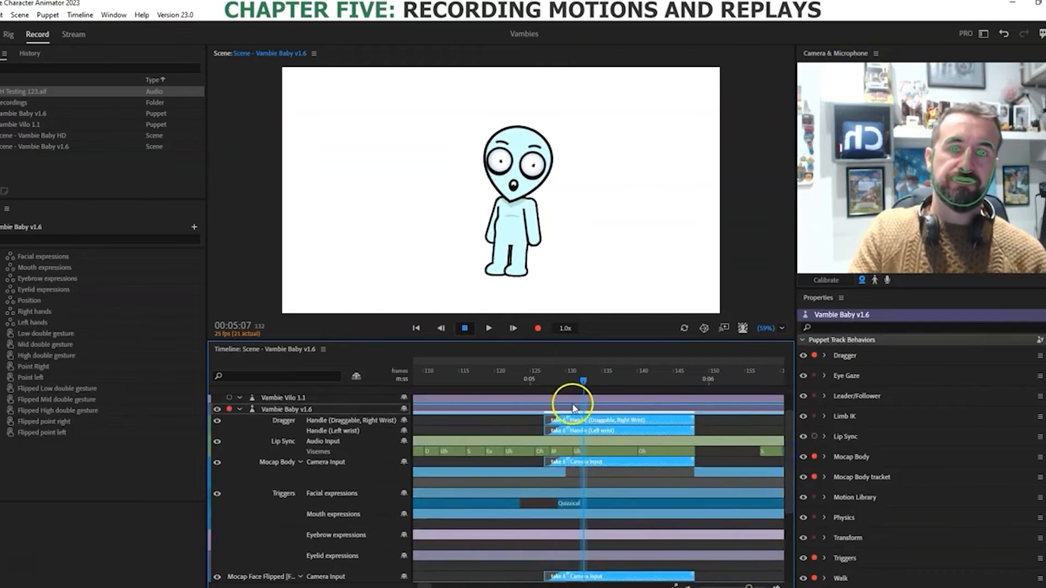
Step: Lengthen the blend-in on the linked pose clips and set its Blend In Curve to Ease In & Out
drag(567, 419, 581, 419)
drag(537, 381, 562, 394)
click(565, 427)
right_click(565, 425)
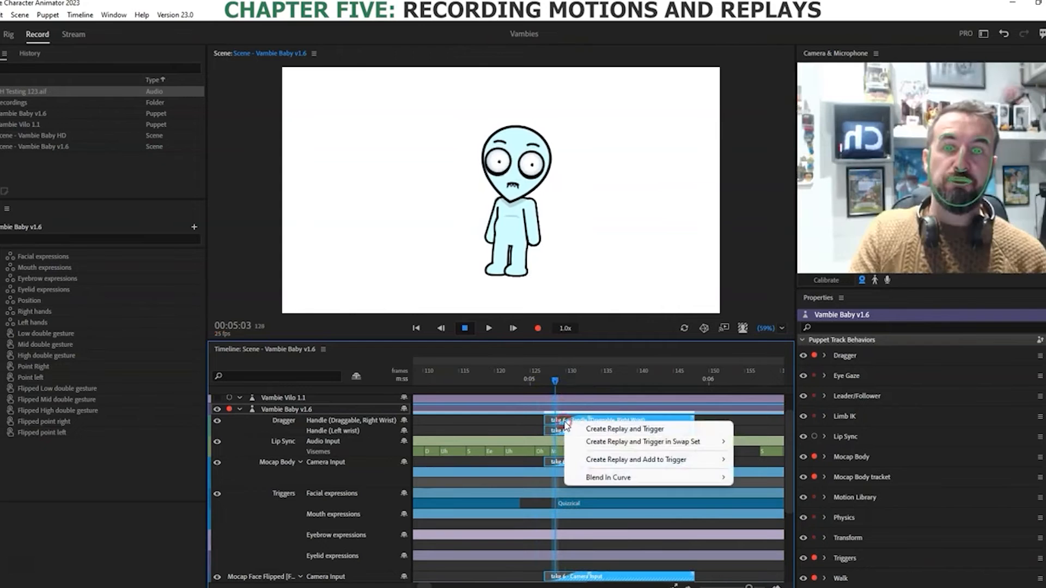
mouse_move(605, 478)
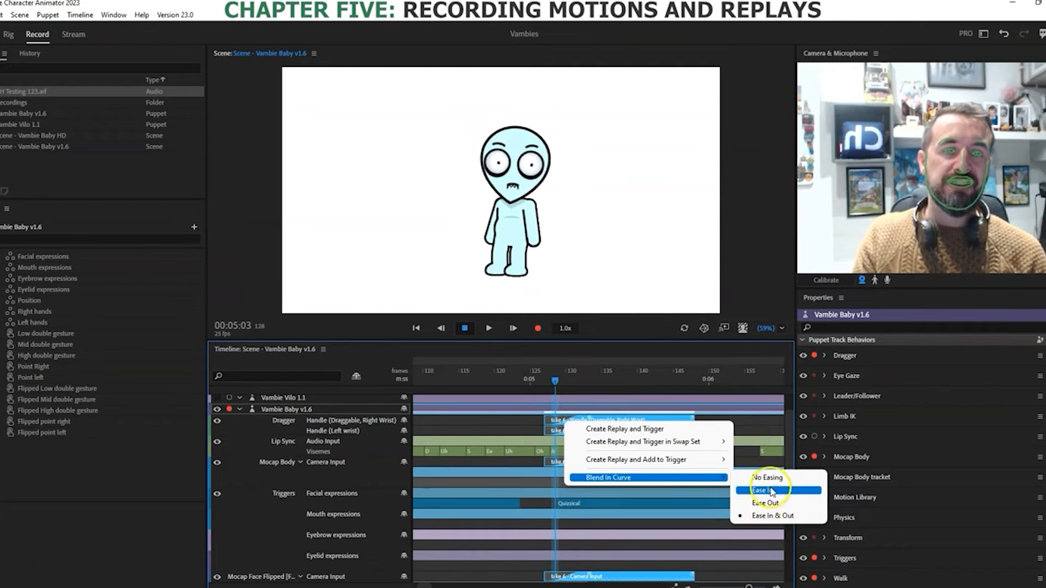
click(774, 518)
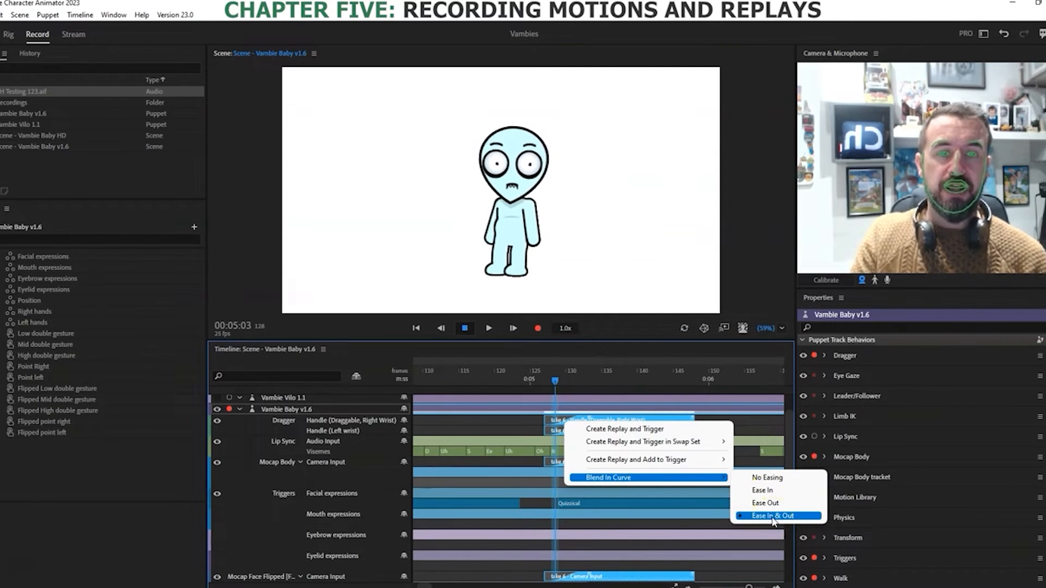
Step: Apply Ease In & Out to the pose clips' blend-in, shift the linked take one frame earlier and scrub through it
click(774, 517)
mouse_move(593, 420)
mouse_down()
mouse_move(568, 417)
mouse_move(597, 418)
mouse_move(578, 417)
mouse_up()
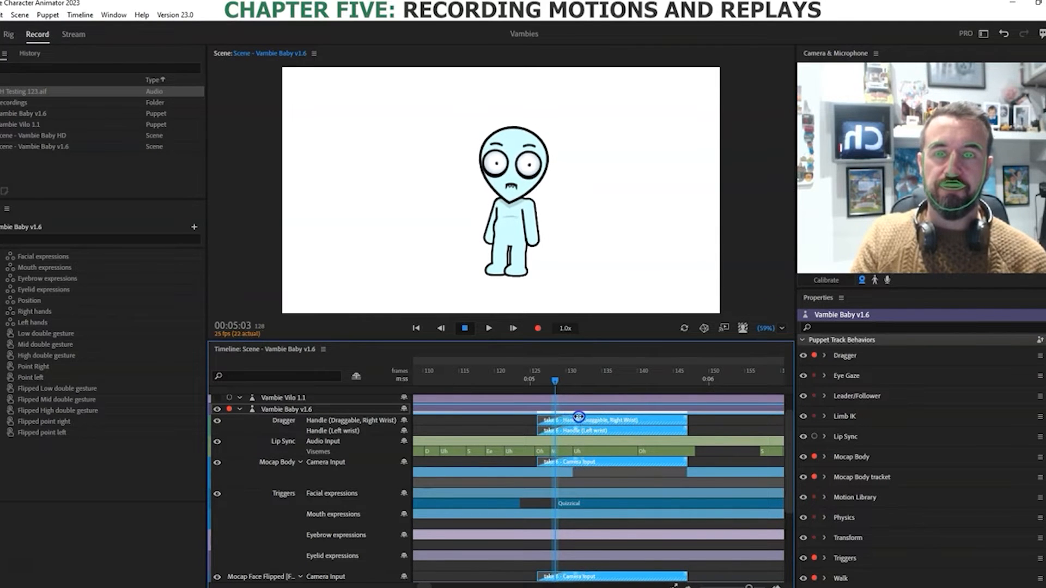
drag(528, 380, 614, 398)
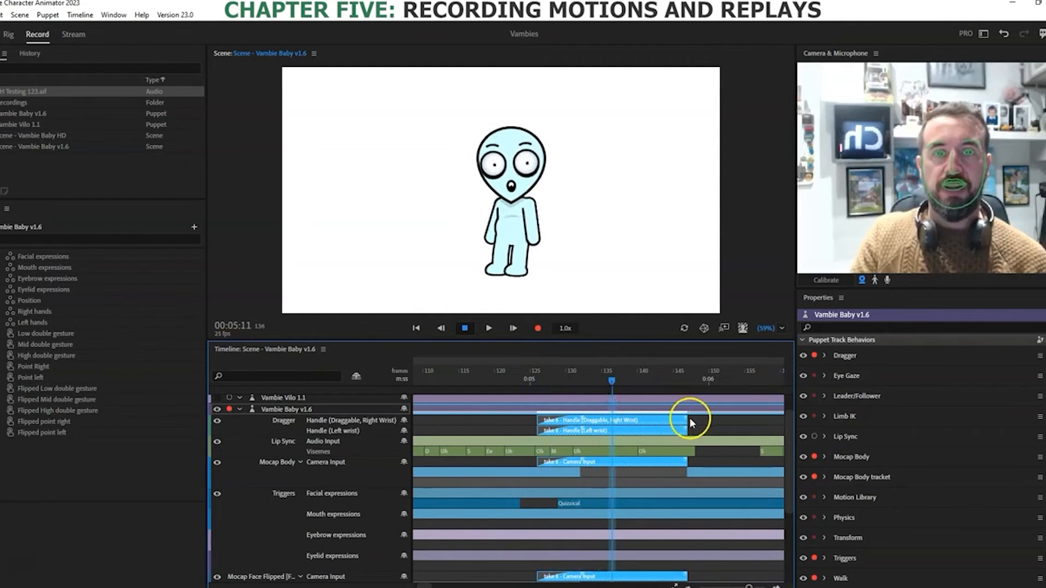
Step: Add a blend-out about five frames long to the linked pose clips and set its Blend Out Curve to Ease In
drag(686, 420, 652, 417)
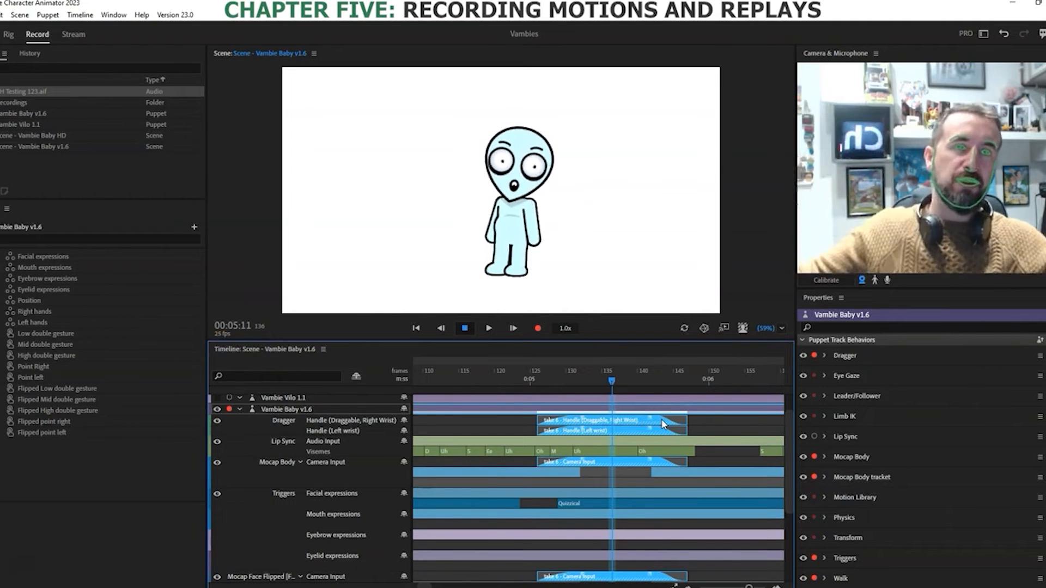
right_click(662, 421)
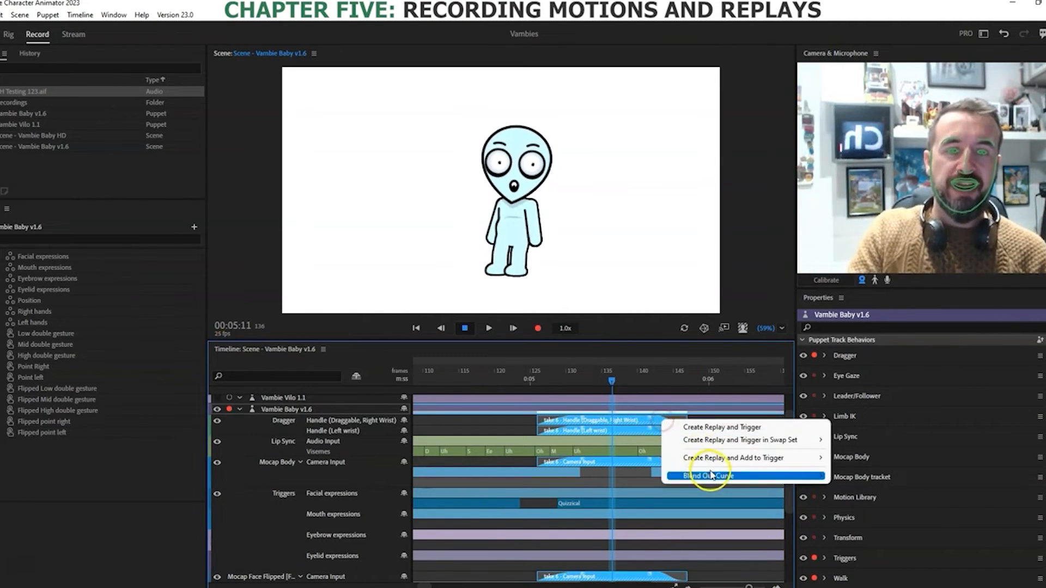
mouse_move(711, 475)
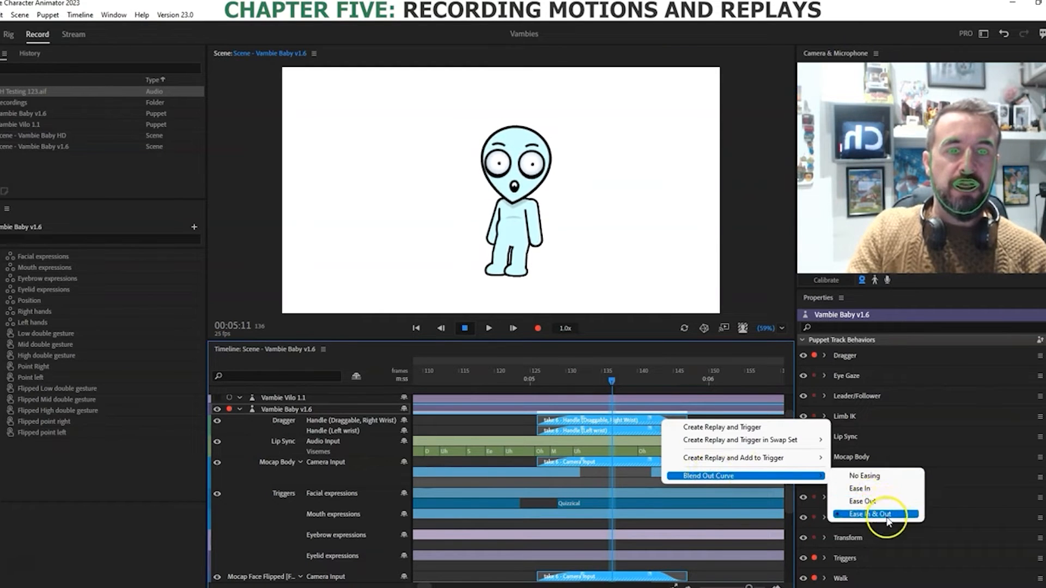
click(882, 490)
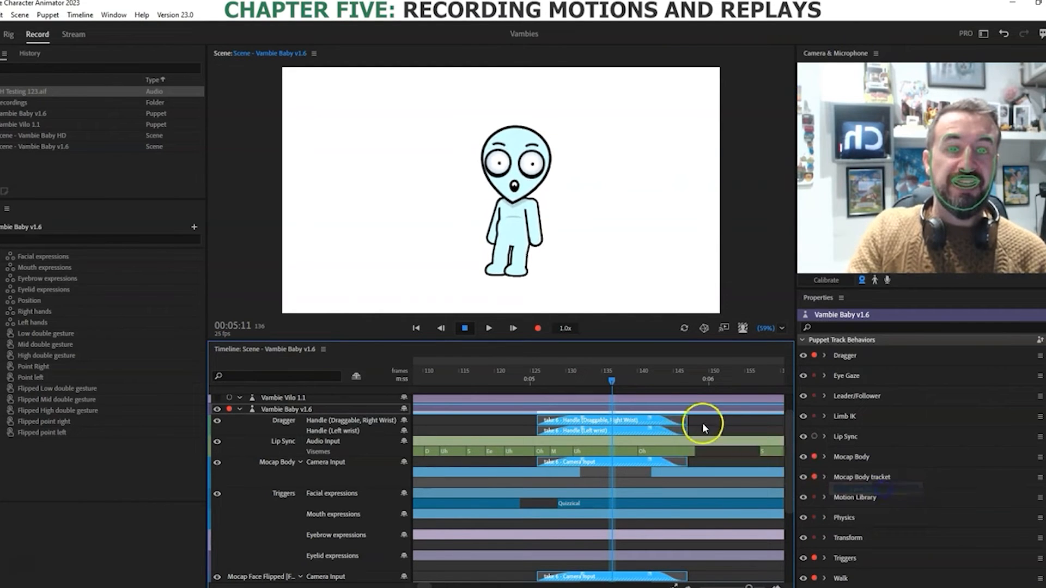
Step: Scrub and play back the pose take from before 0:05 to past 0:06 to review its blend-in and blend-out
click(645, 379)
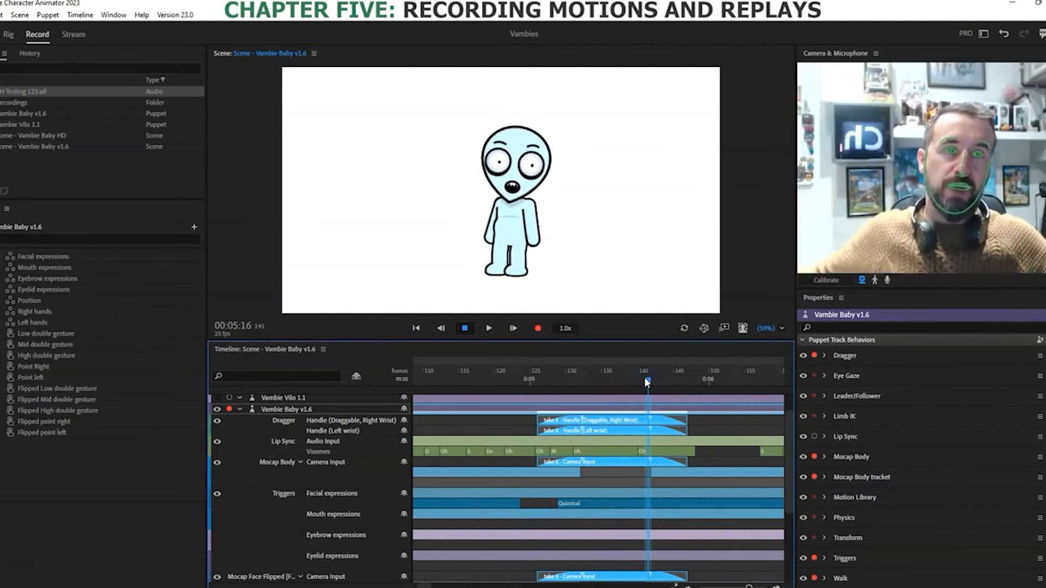
drag(708, 378, 520, 376)
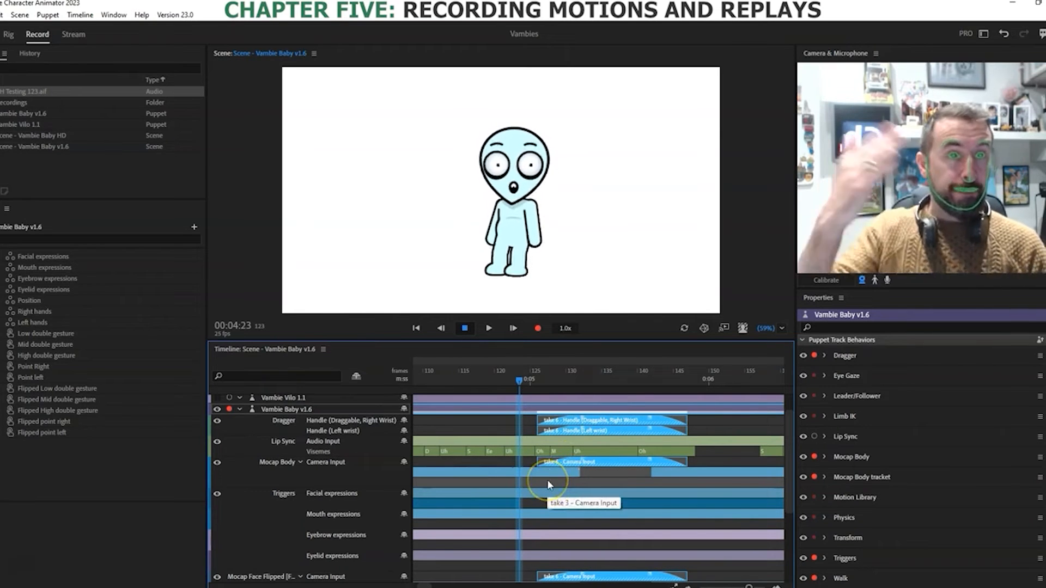
click(509, 373)
click(488, 328)
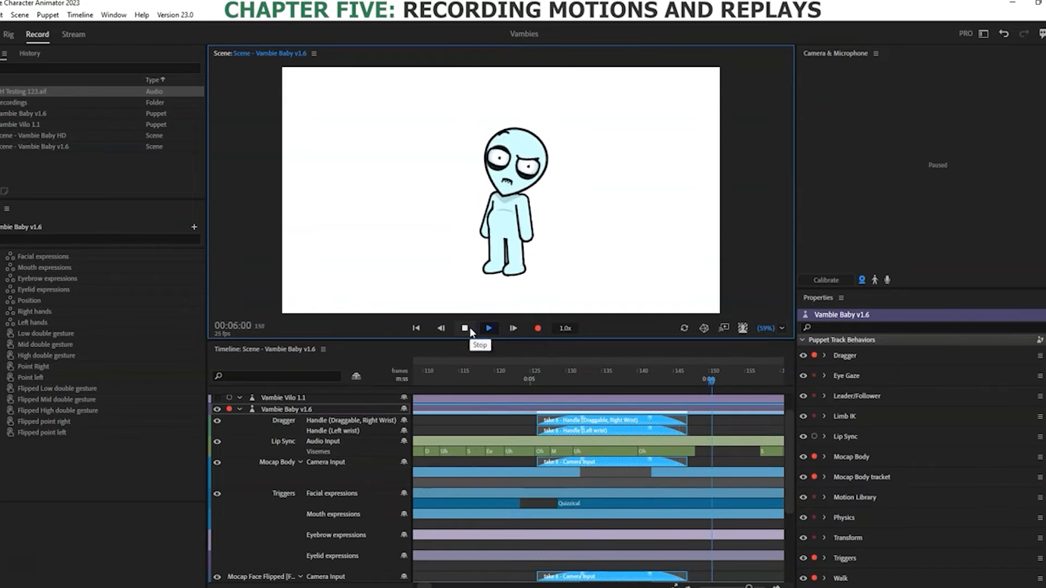
click(469, 330)
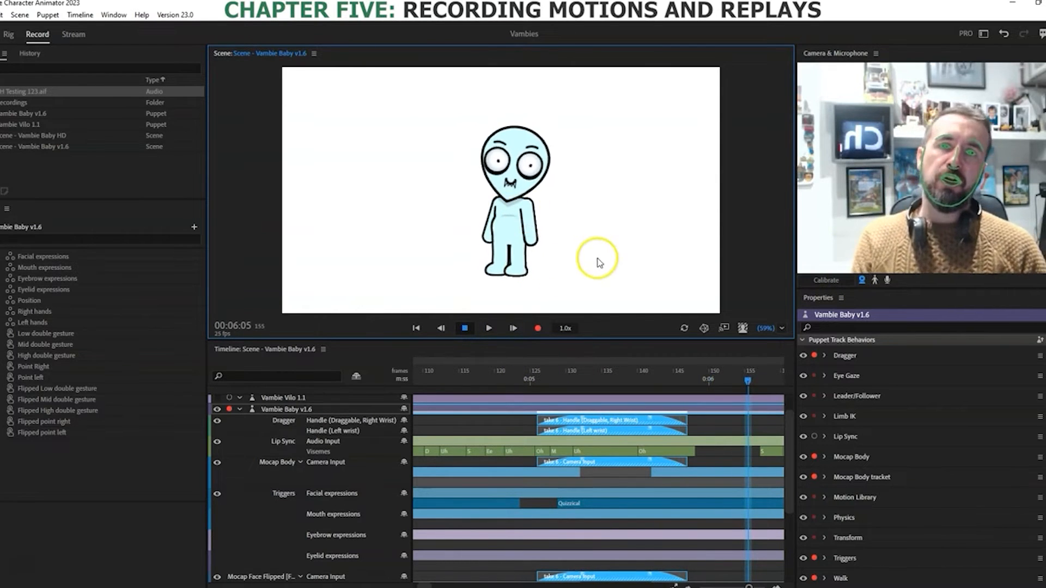
click(535, 380)
drag(570, 380, 504, 380)
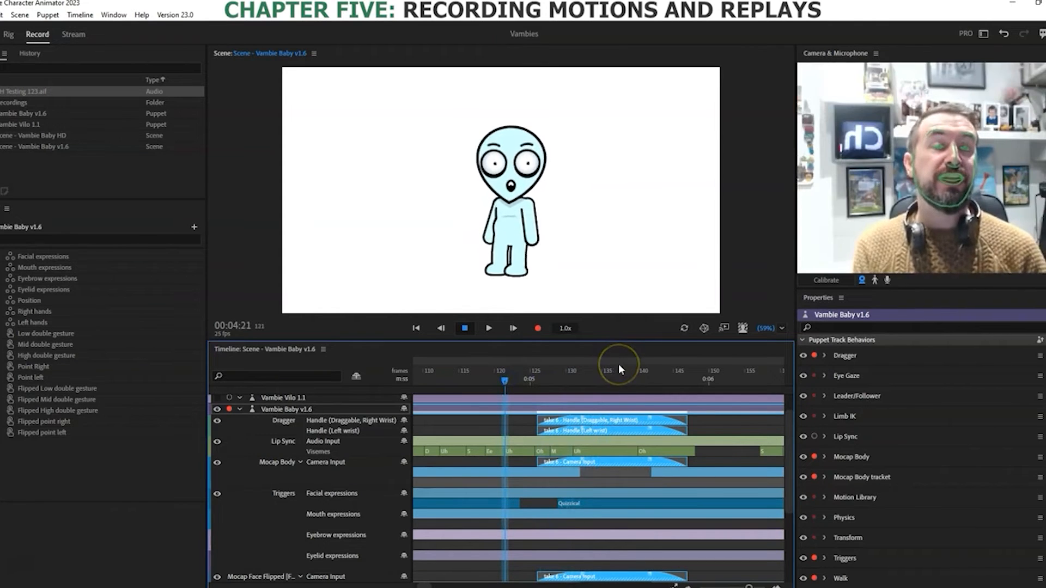
Step: Turn off Link Recording Selection and select only the pose take's right wrist and left wrist Dragger clips
click(702, 418)
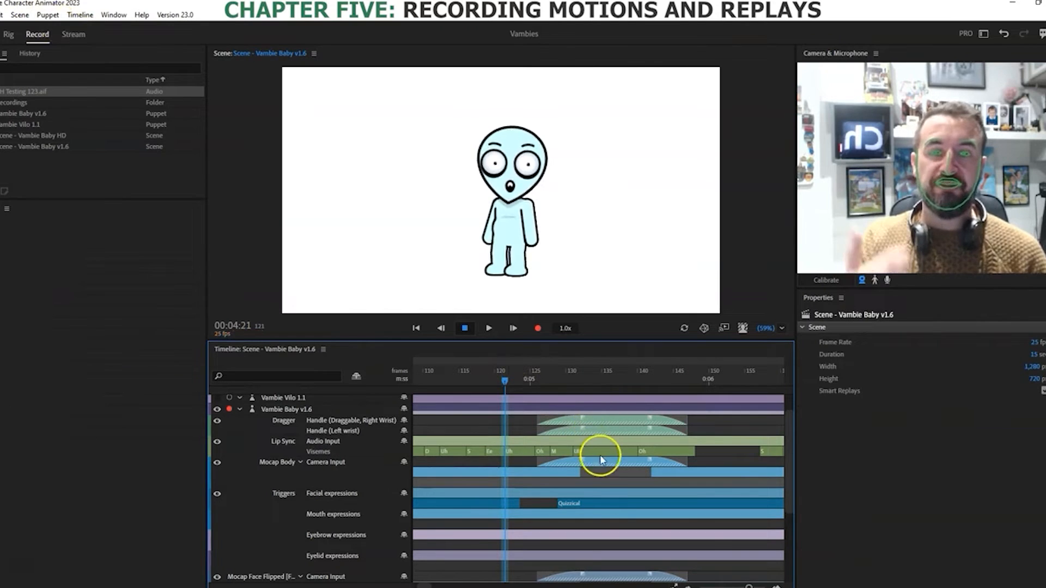
click(82, 15)
click(125, 456)
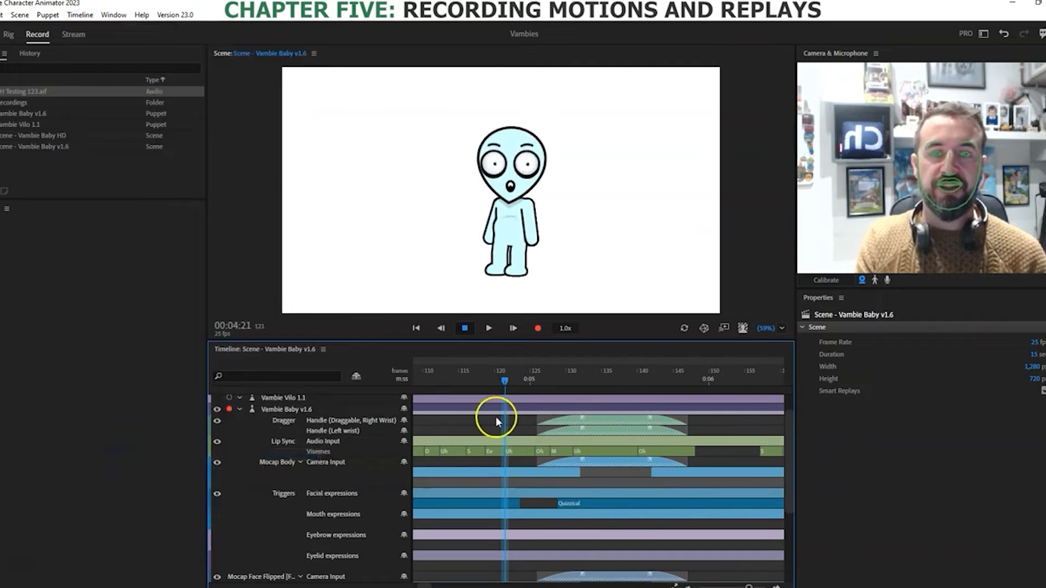
click(613, 420)
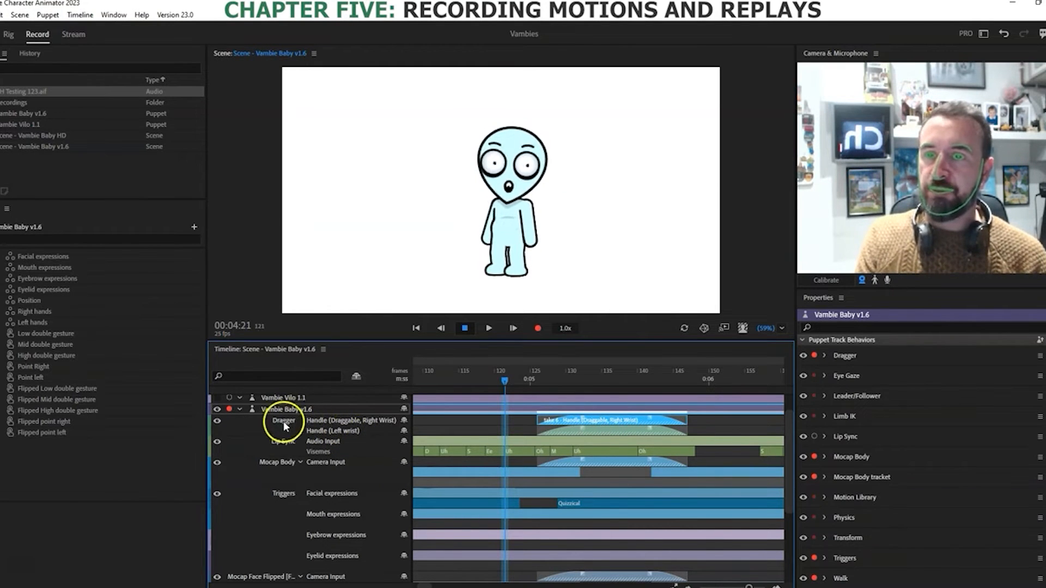
shift+click(551, 433)
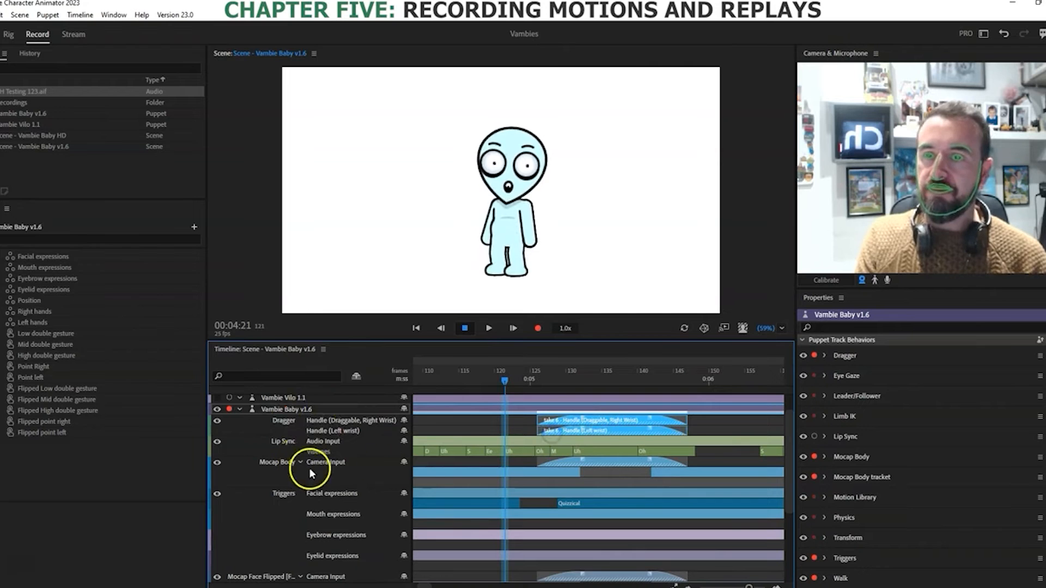
Step: Create a replay and trigger from the two selected wrist clips
drag(790, 424, 792, 390)
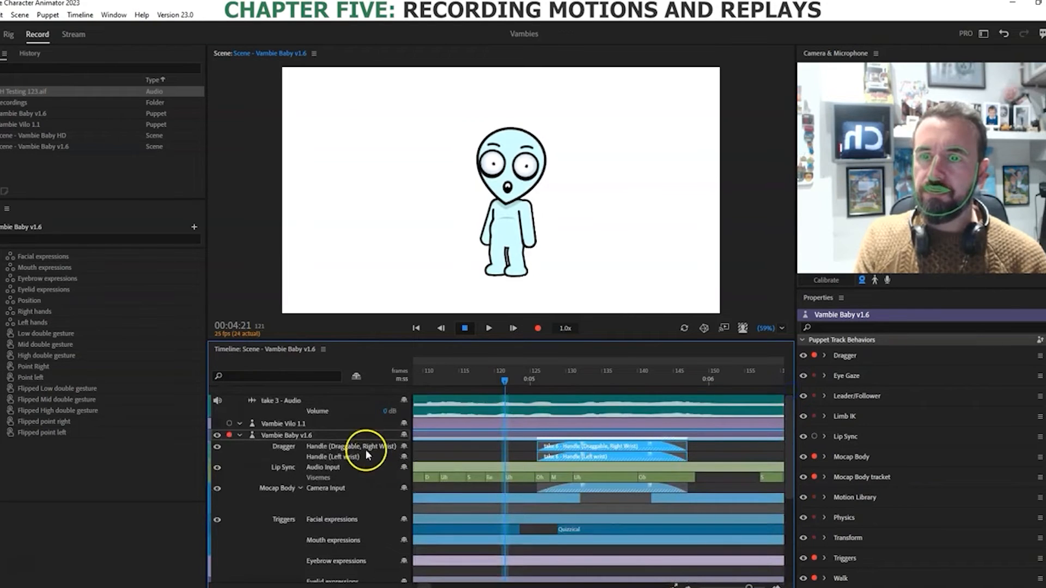
right_click(602, 448)
click(639, 455)
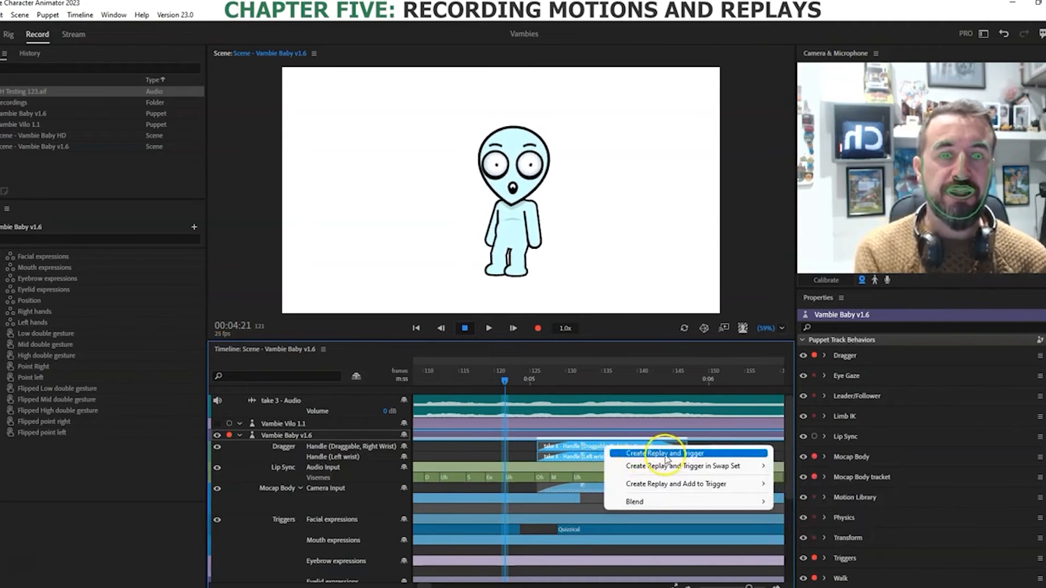
click(697, 455)
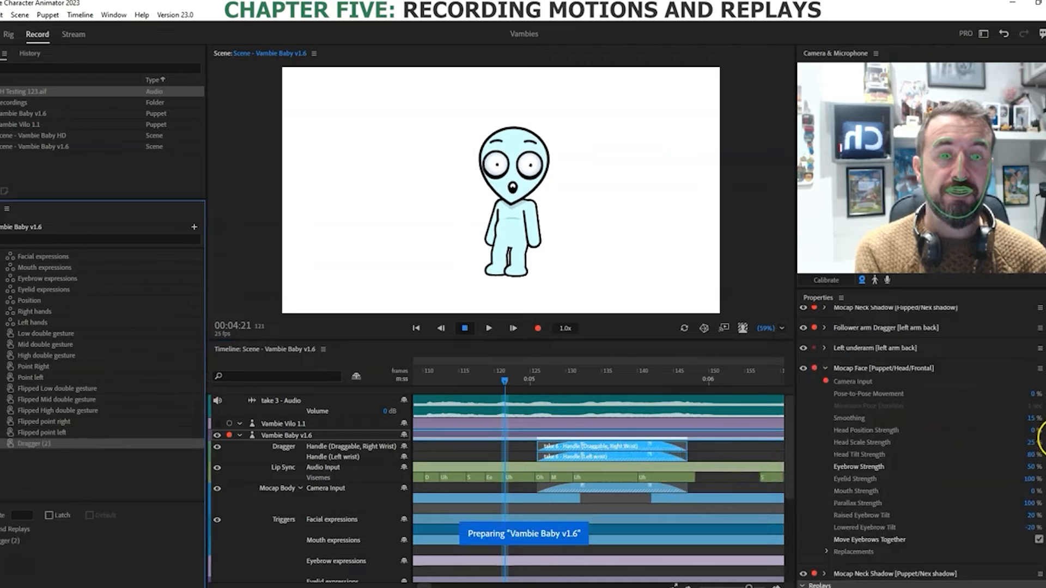
Step: Rename the new Dragger (2) replay of Vambie Baby v1.6 as ARMS UP
click(1045, 438)
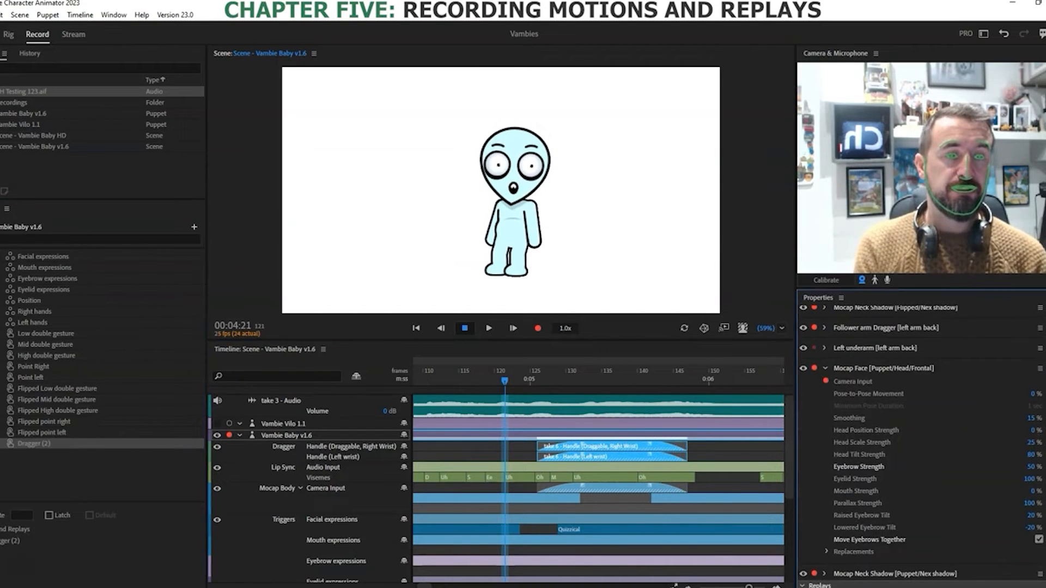
scroll(815, 385, down, 4)
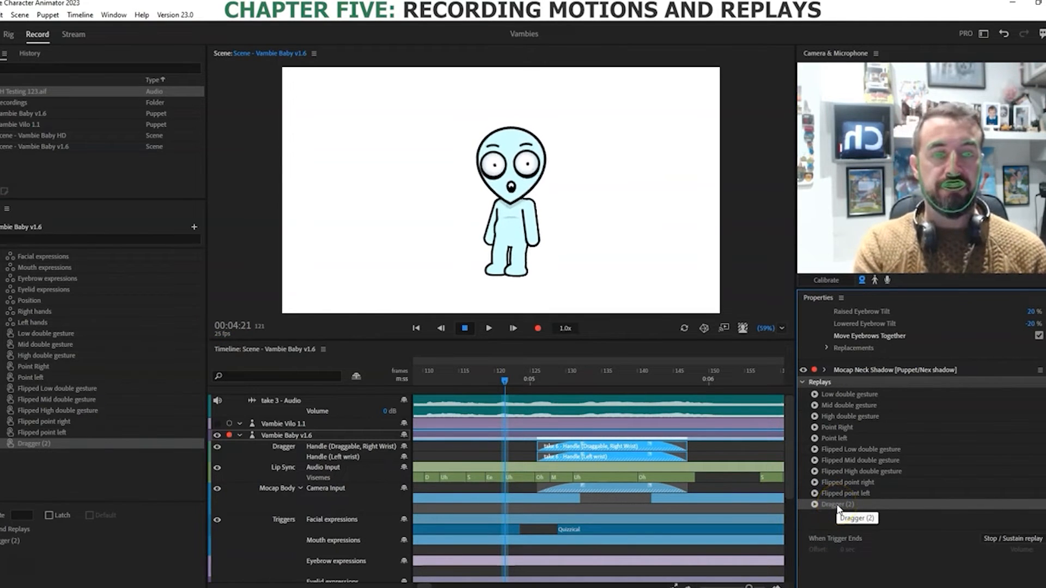
double_click(837, 504)
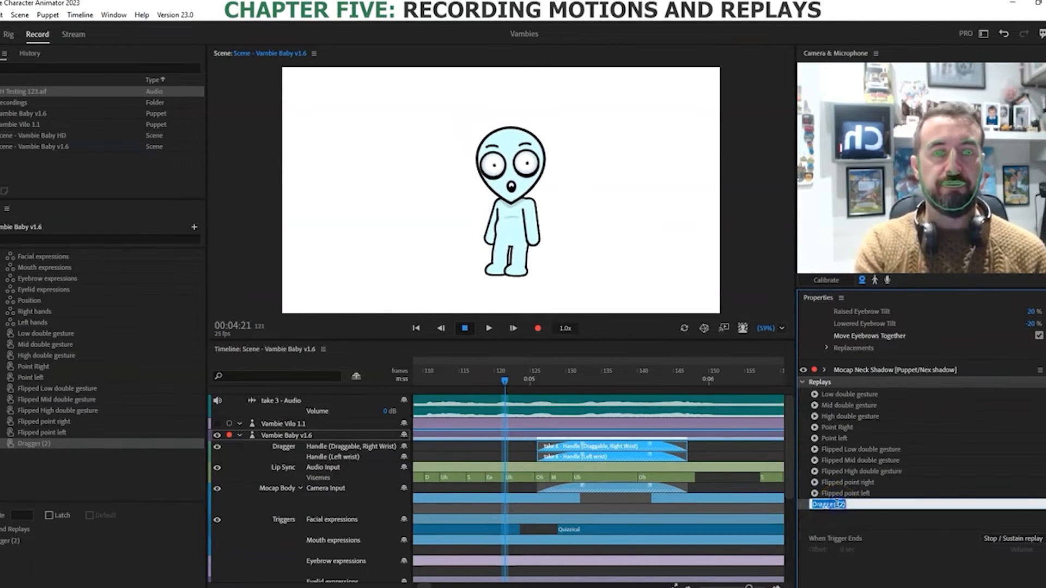
text(W)
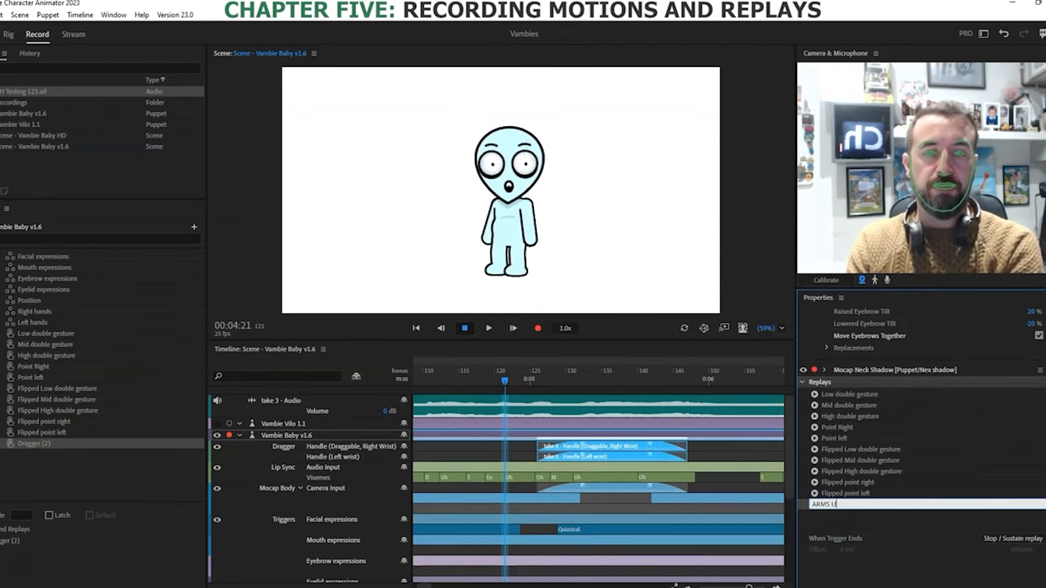
key(Return)
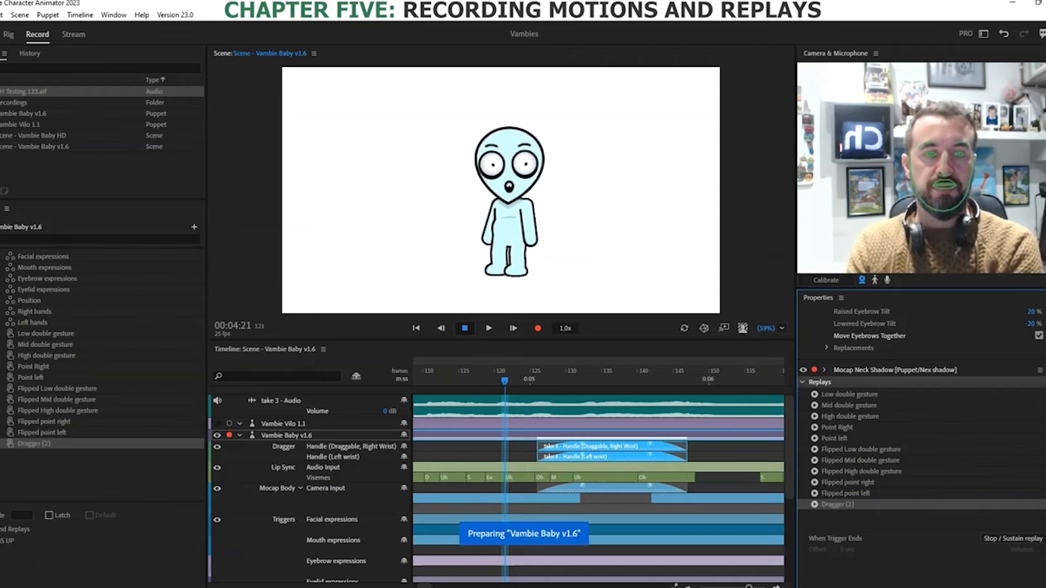
Step: Place the playhead at 00:06:02, after the pose take, and preview the ARMS UP replay there
click(728, 376)
click(815, 504)
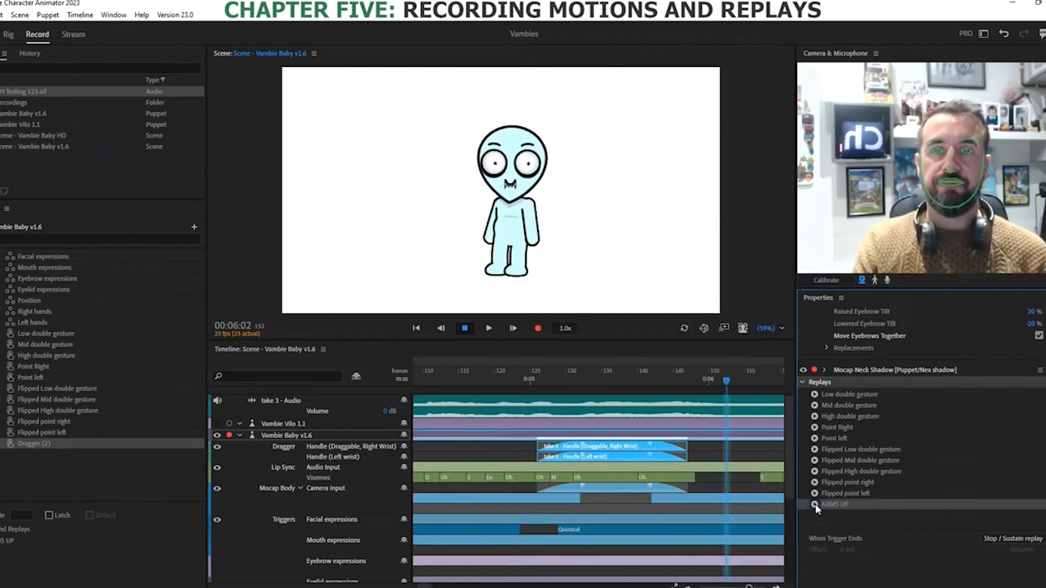
click(815, 504)
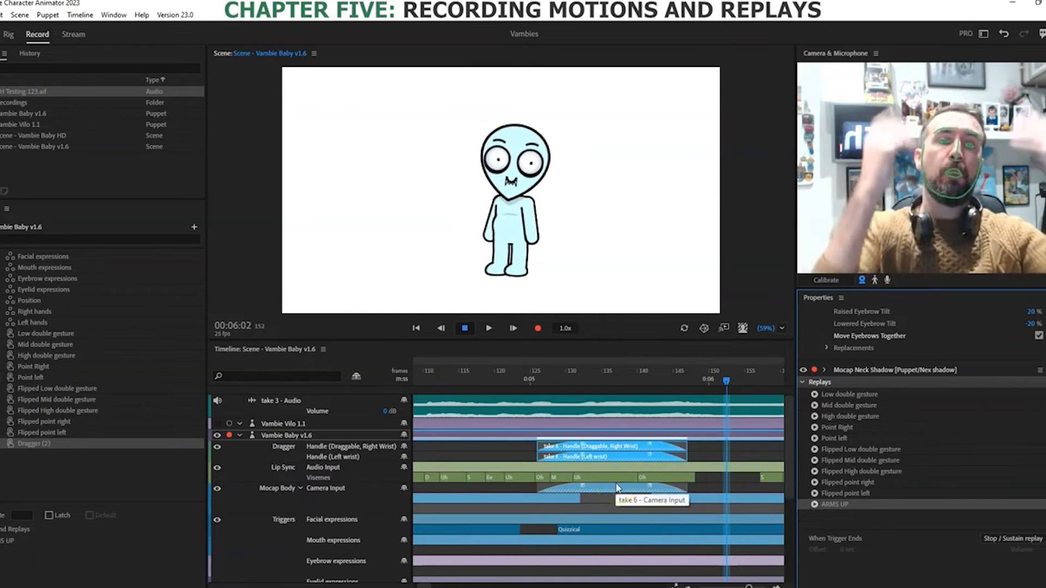
Step: Turn Link Recording Selection back on and select all linked clips of the pose take
click(719, 483)
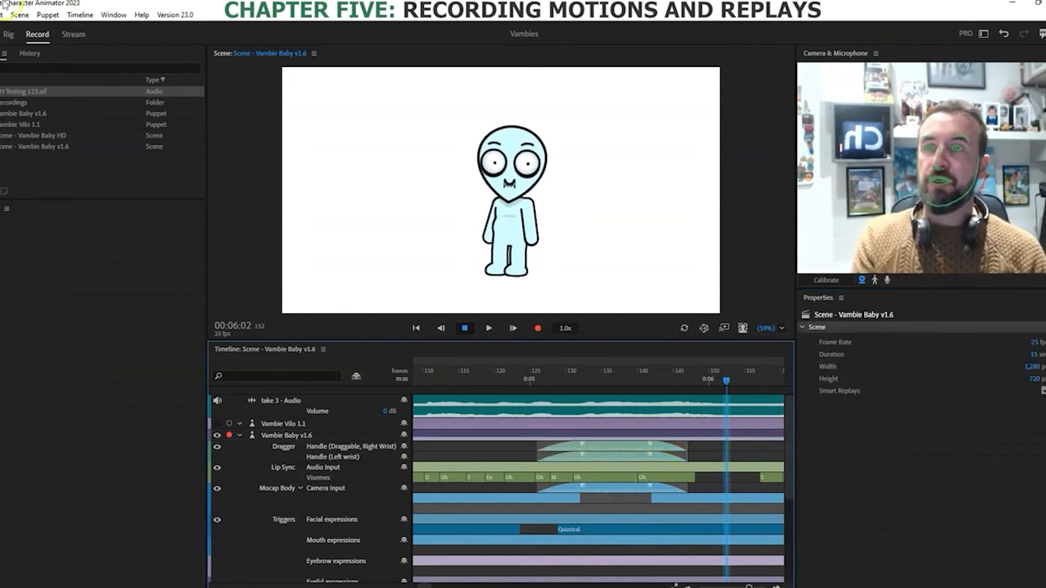
click(80, 15)
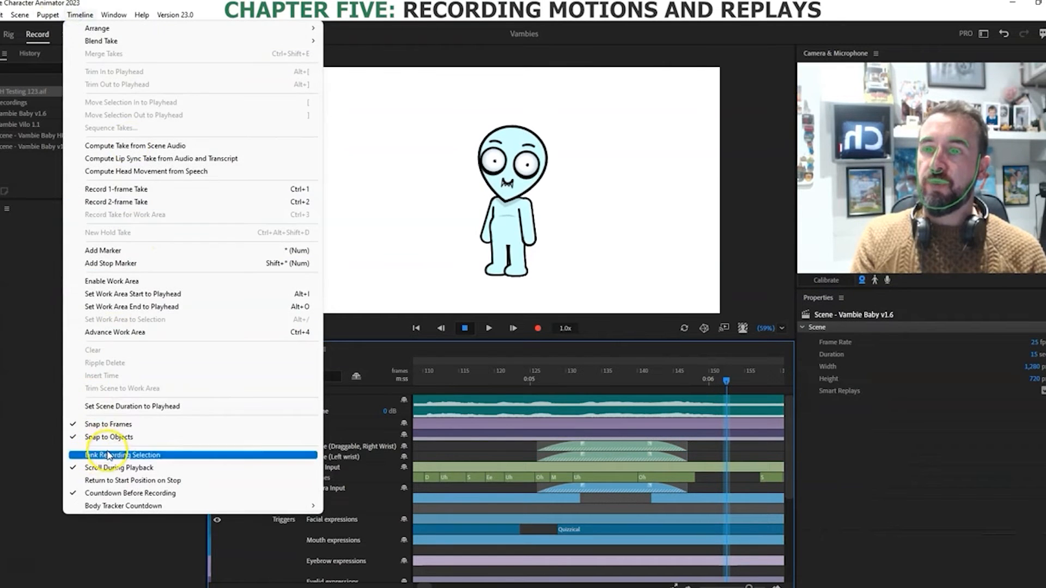
click(98, 455)
click(622, 453)
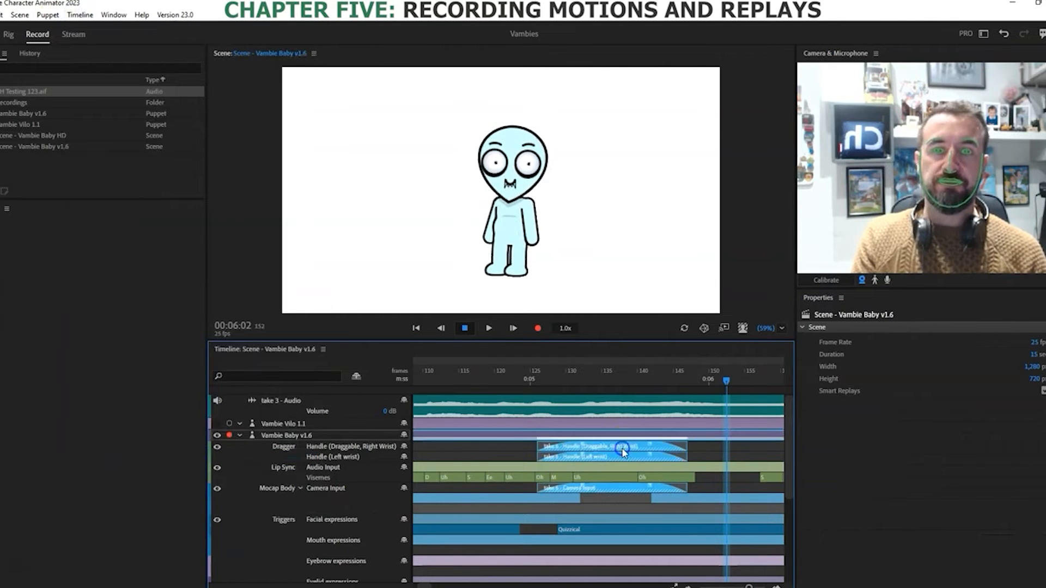
Step: Create a replay and trigger from all the linked pose clips and name the replay WOAH EFFECT
right_click(624, 452)
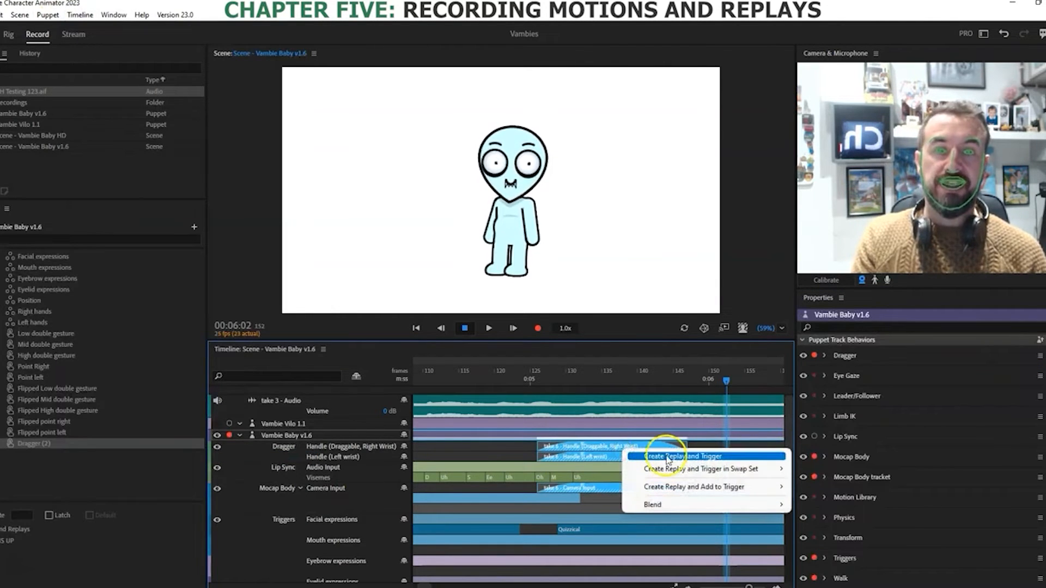
click(669, 458)
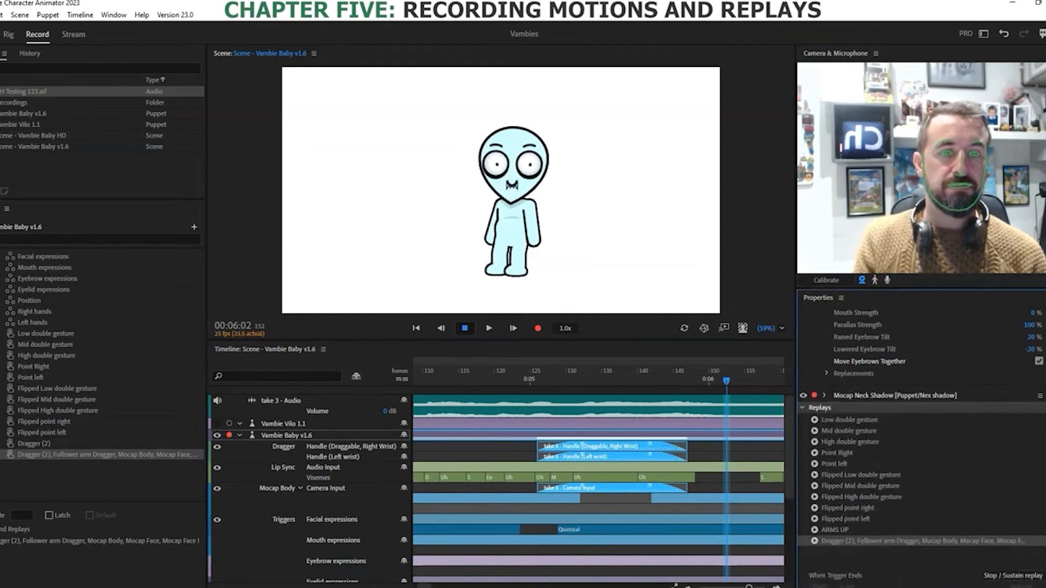
double_click(842, 540)
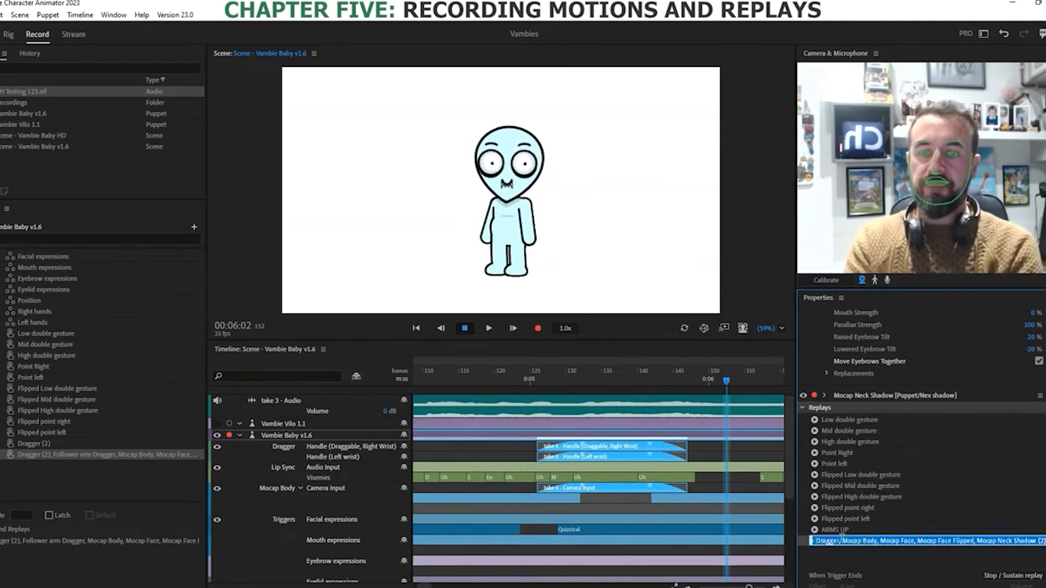
text(WOAH EFFECT)
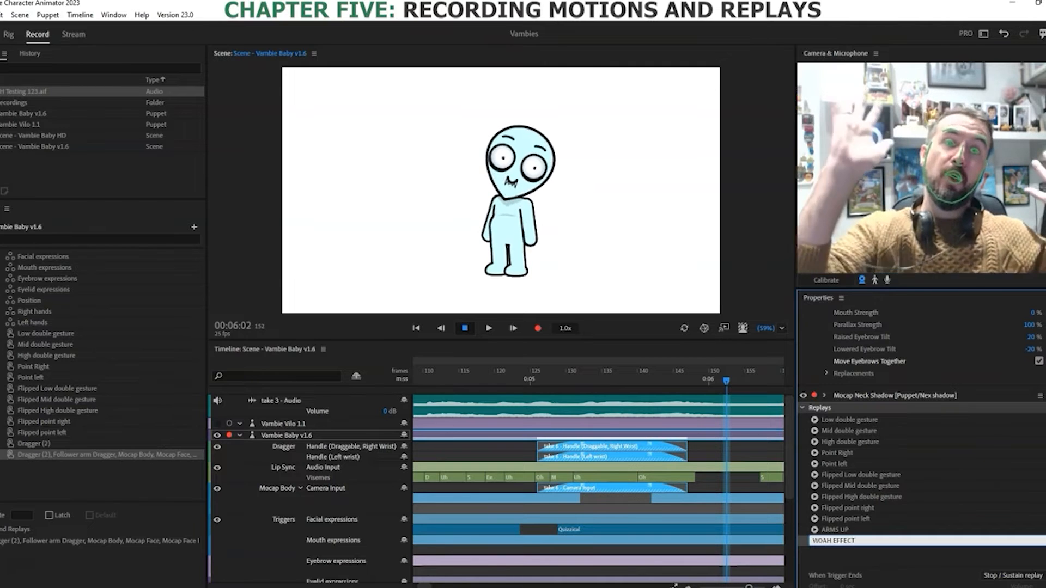
key(Return)
Step: Preview the WOAH EFFECT replay, including with the camera input off and the playhead at 00:12:00
click(877, 527)
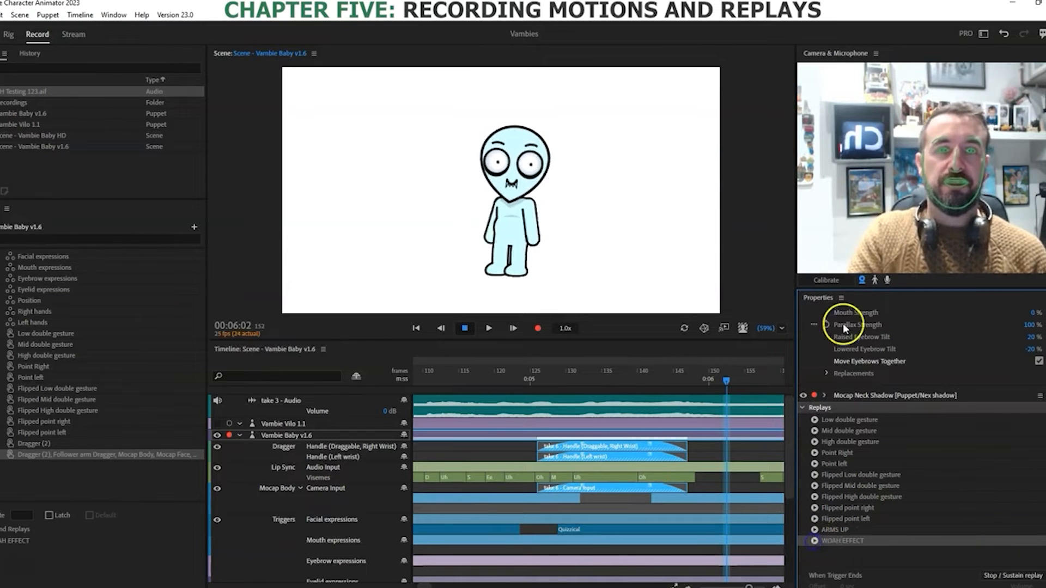
click(862, 280)
drag(726, 384, 610, 389)
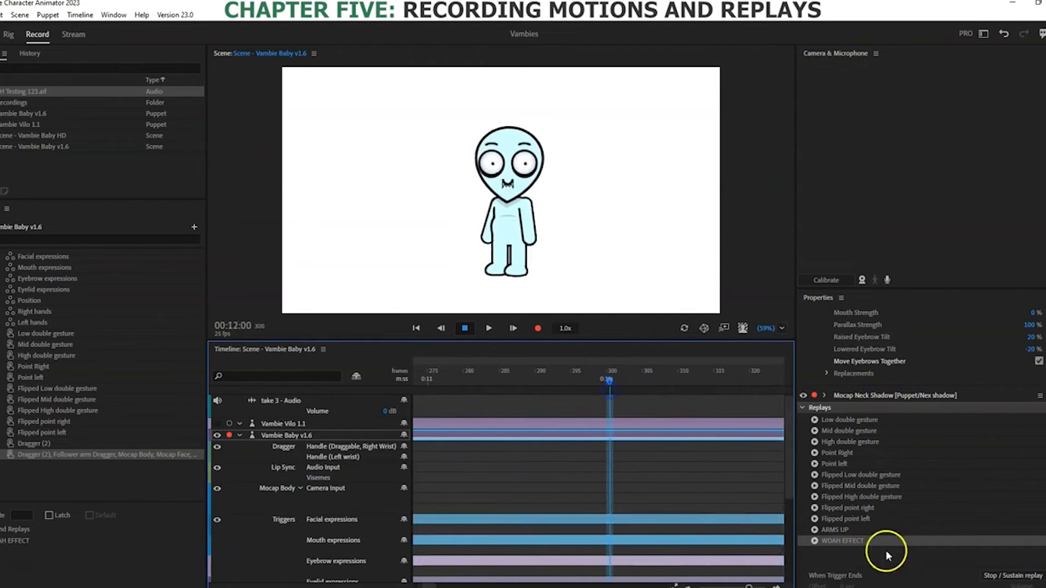
click(815, 541)
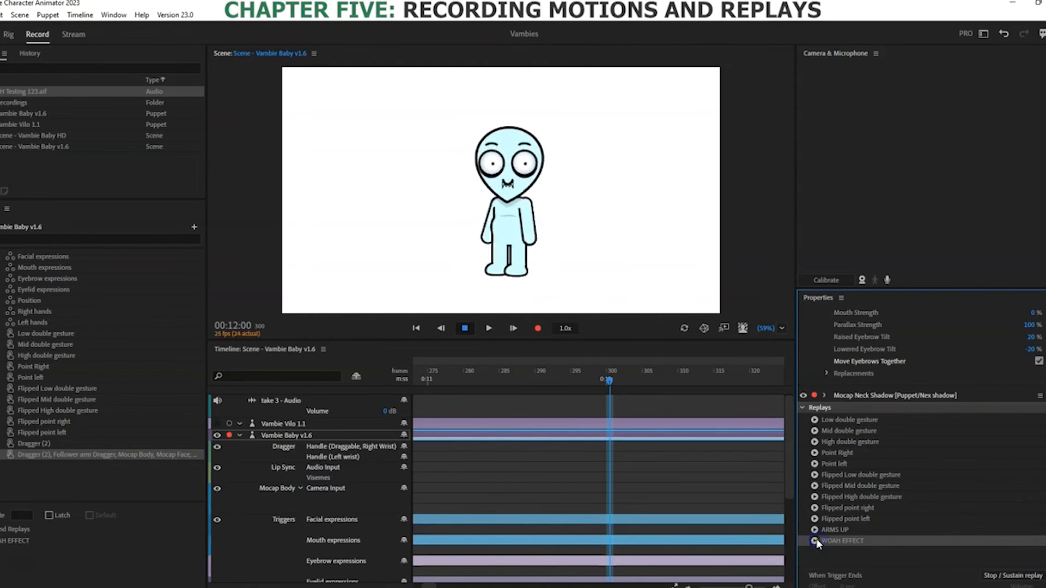
Step: Turn the camera input back on and preview the Low double gesture replay on the puppet
click(861, 280)
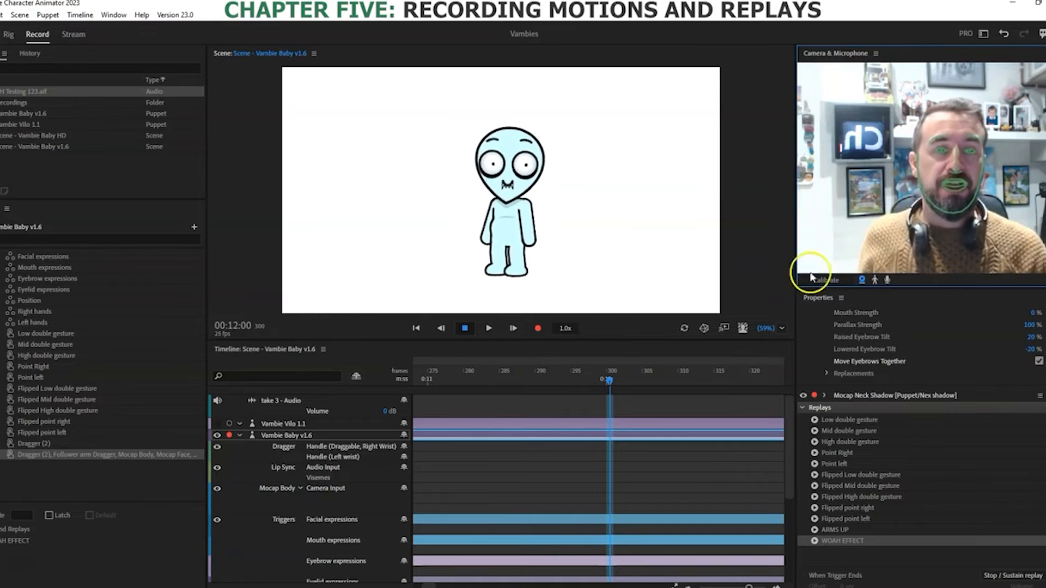
click(815, 420)
click(815, 421)
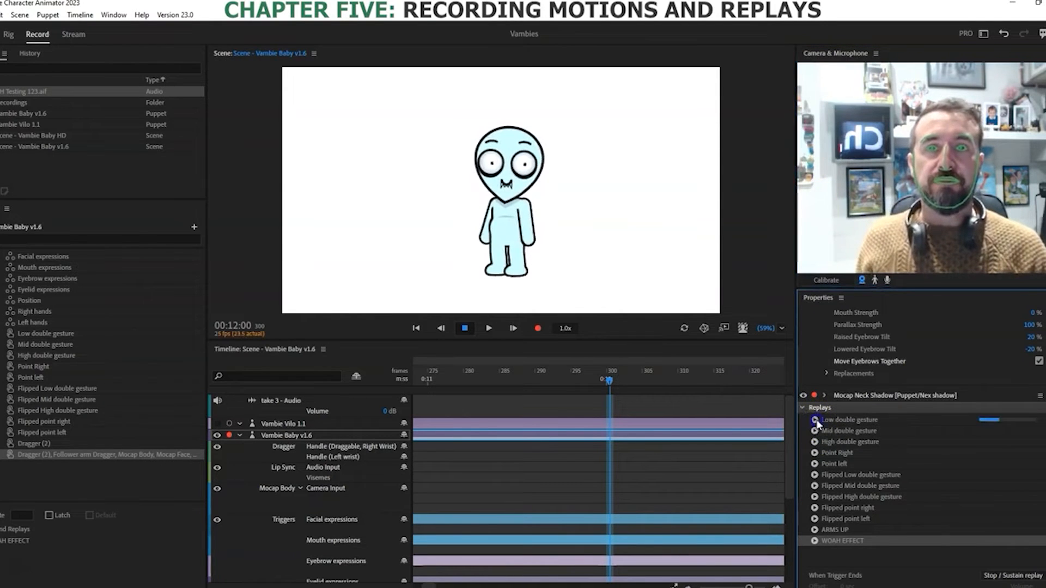
drag(528, 242, 532, 242)
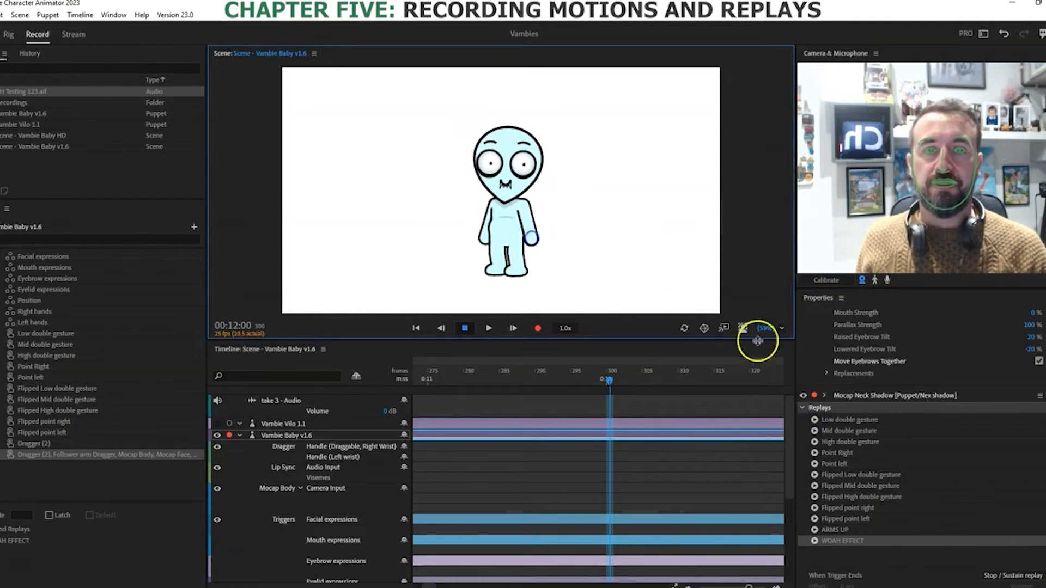
click(814, 420)
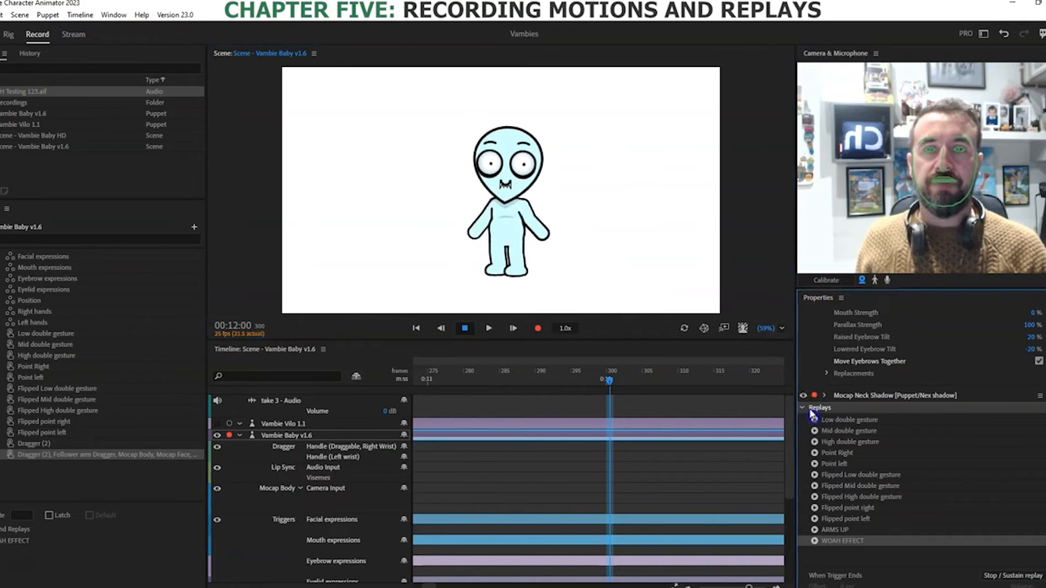
Step: Try posing the puppet's arm by hand in the scene, raising it outward and lowering it again without recording
drag(533, 236, 586, 179)
mouse_move(545, 259)
mouse_down()
mouse_move(561, 193)
mouse_move(532, 255)
mouse_move(594, 194)
mouse_move(527, 266)
mouse_up()
drag(533, 213, 622, 162)
drag(564, 189, 529, 249)
click(534, 241)
drag(536, 209, 522, 248)
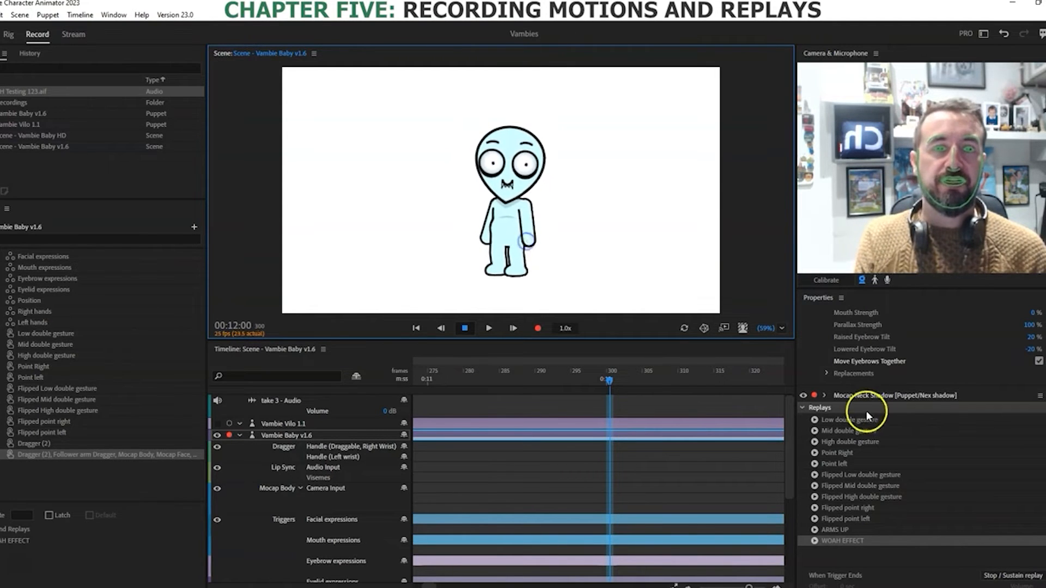
Step: Preview the Low, Mid and High double gesture replays and the Point Right replay
click(815, 420)
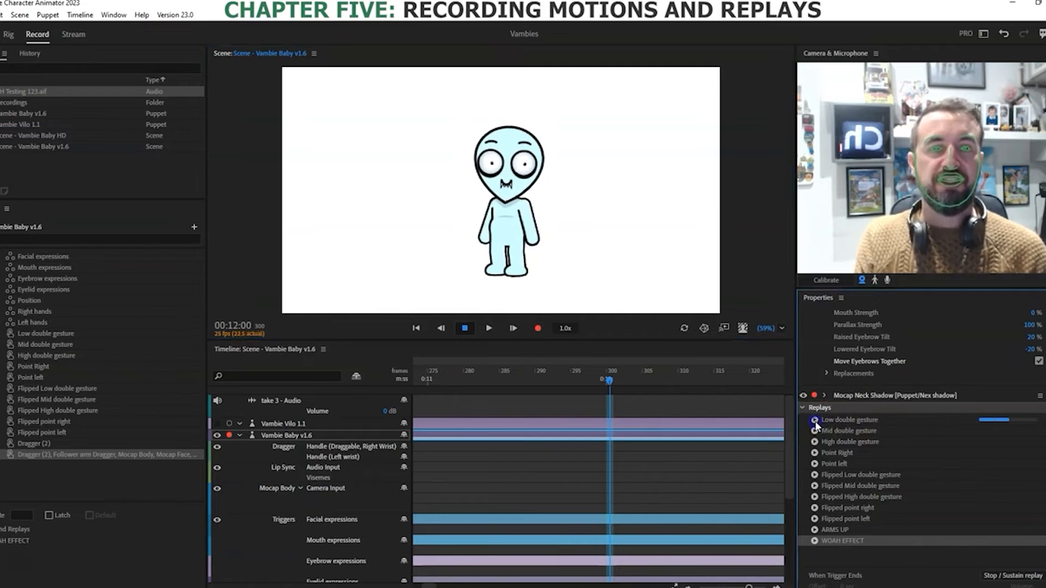
click(814, 430)
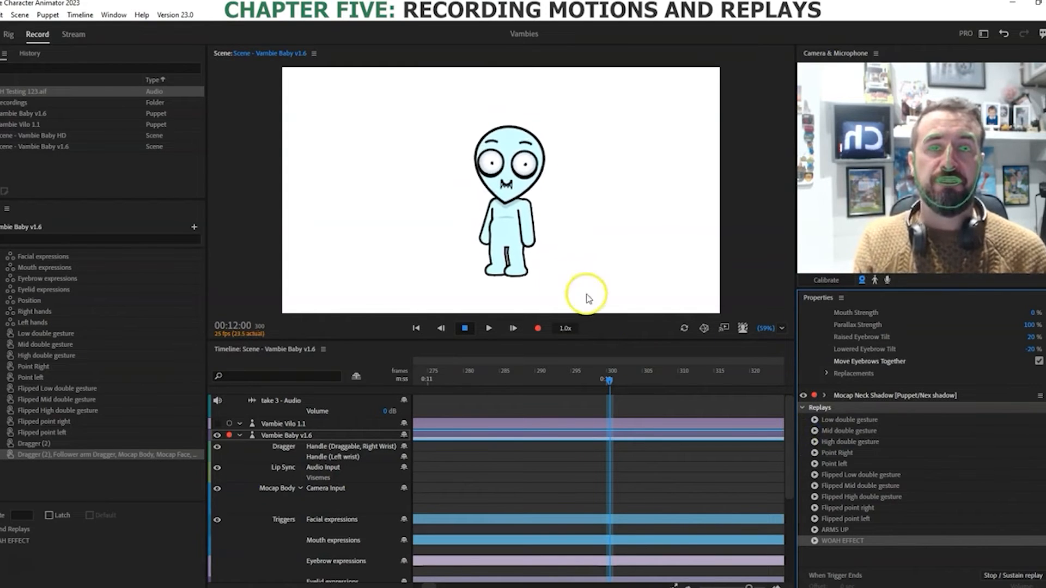
click(814, 452)
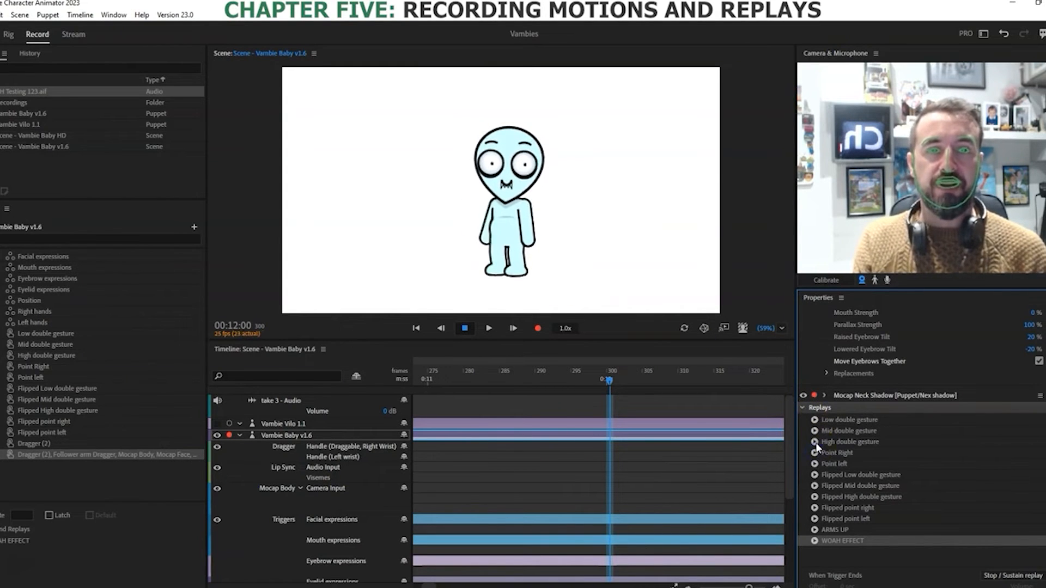
click(816, 443)
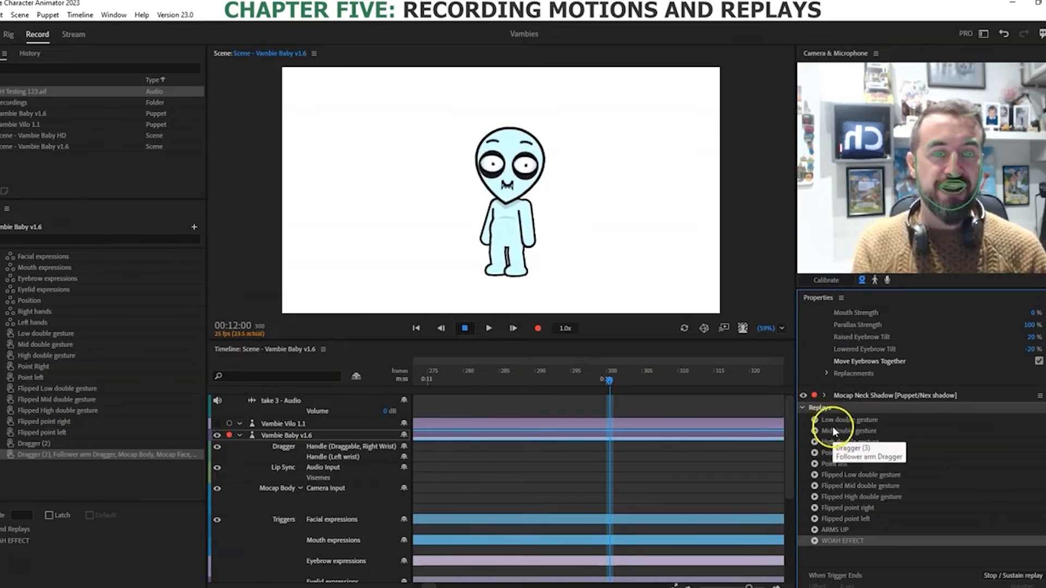
Step: Bring the Controls window beside the puppet and add the WOAH EFFECT replay trigger at the end of its last row
drag(1045, 133, 493, 81)
drag(591, 337, 591, 463)
drag(528, 470, 418, 470)
drag(488, 87, 791, 96)
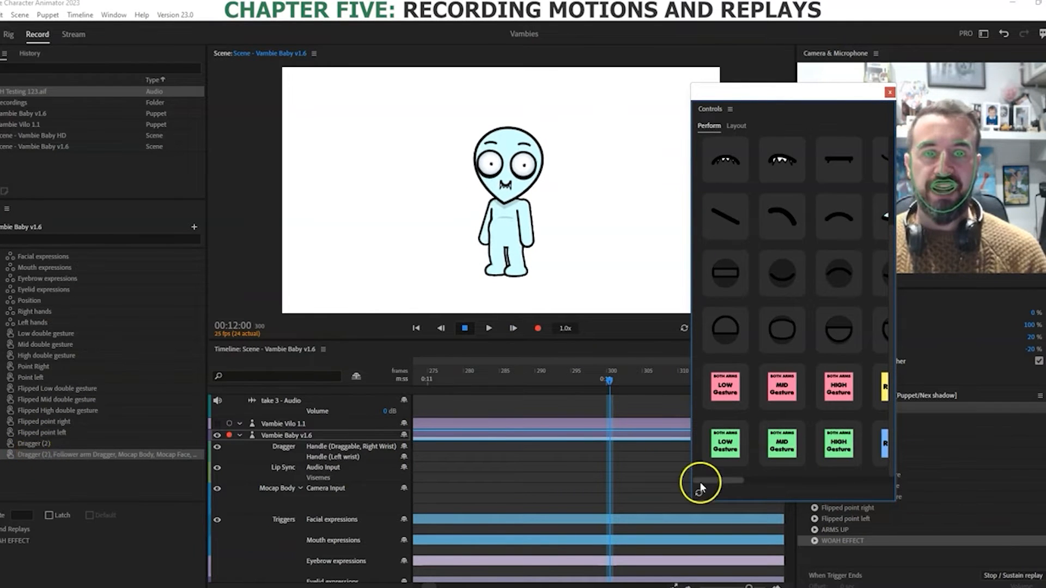
drag(711, 481, 788, 482)
drag(30, 454, 822, 444)
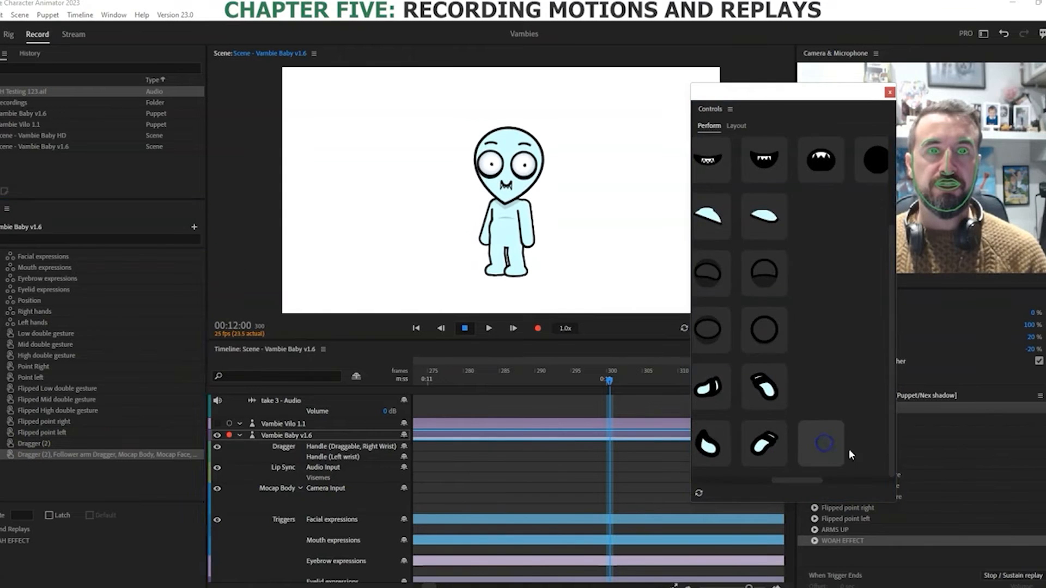
Step: Test the new WOAH EFFECT control by triggering the replay repeatedly
click(816, 440)
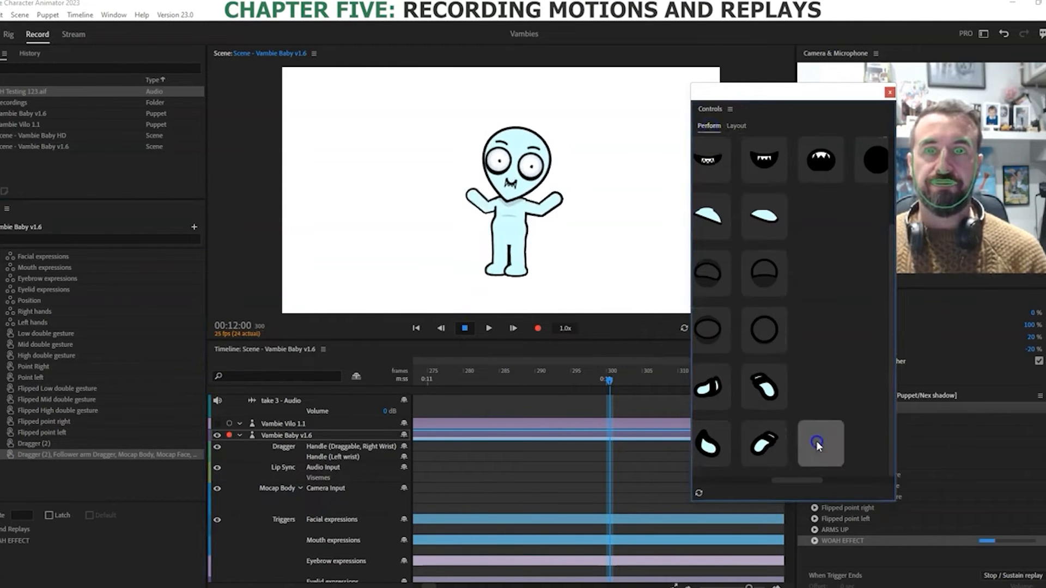
click(816, 442)
click(816, 442)
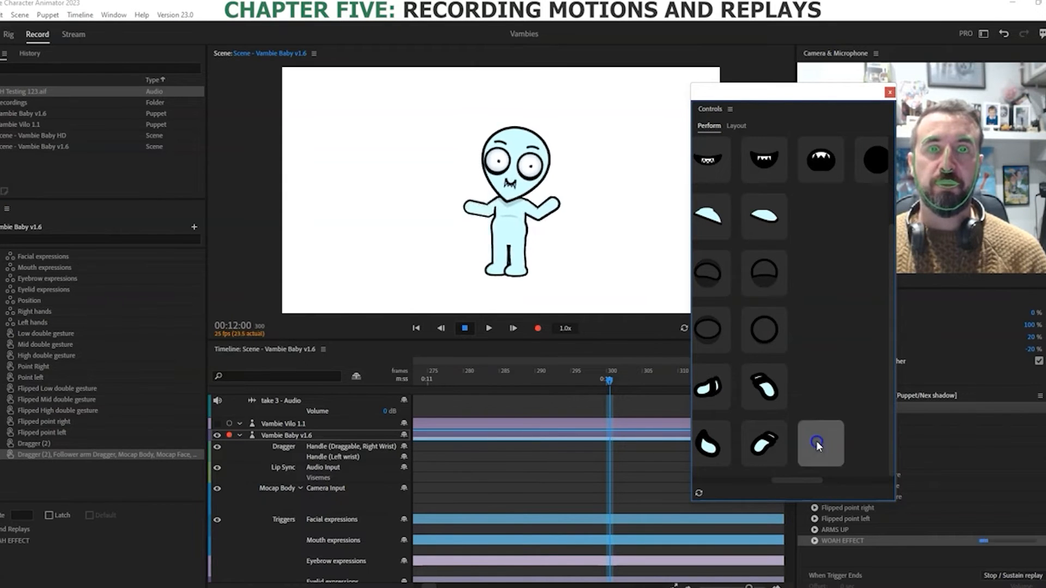
Step: Assign A as the trigger key for the WOAH EFFECT replay and return the Controls window to Perform mode
click(2, 455)
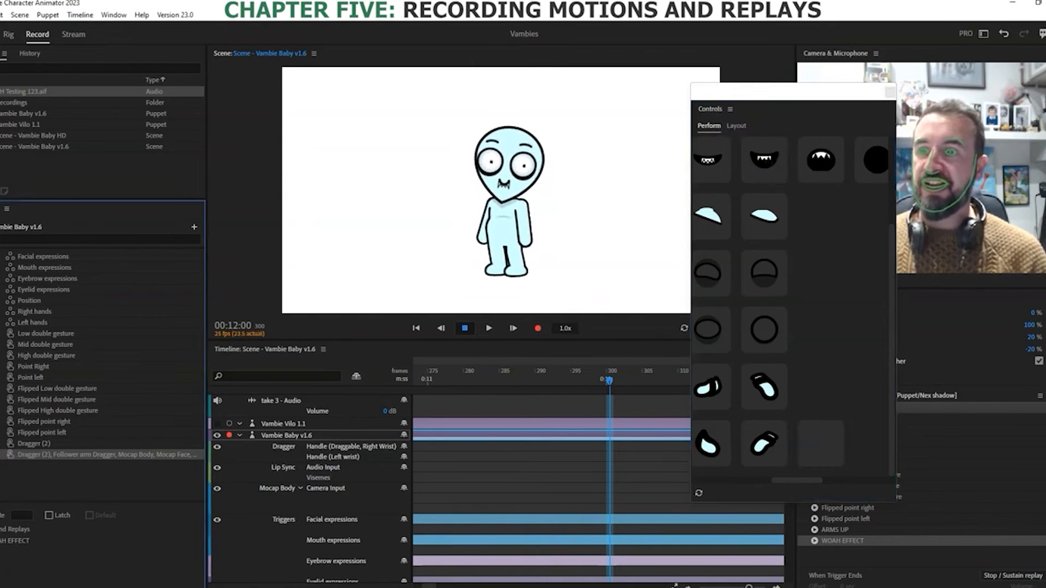
click(736, 126)
click(826, 458)
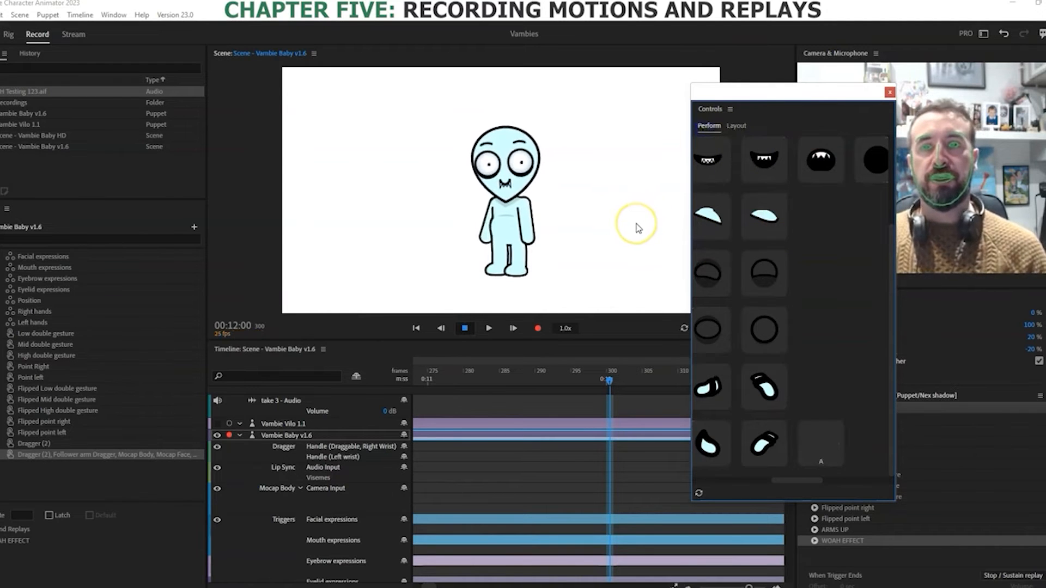
Step: Test the WOAH EFFECT replay several times with its A trigger key and move the Controls window away from the workspace
key(a)
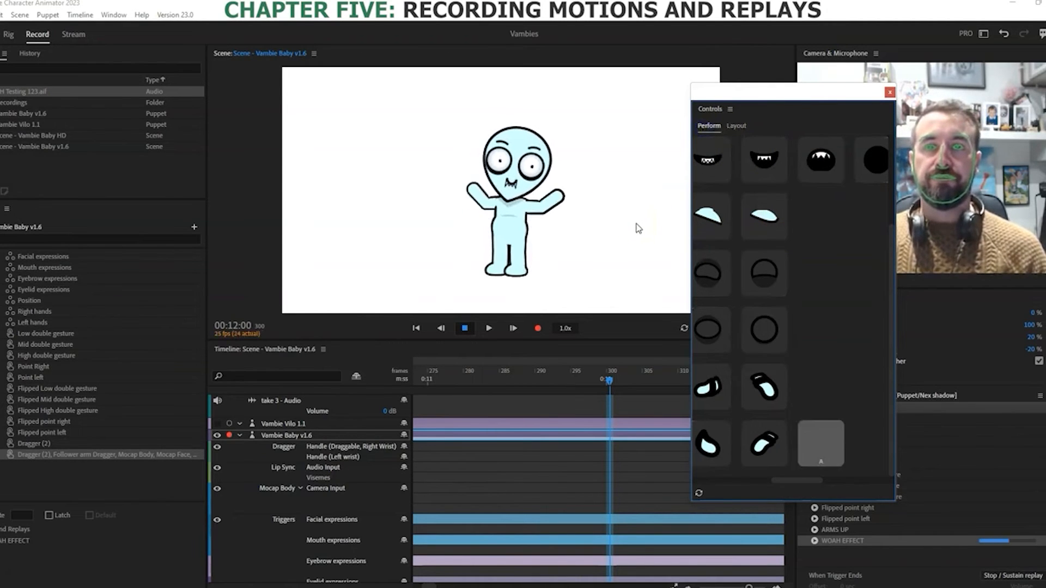
click(533, 240)
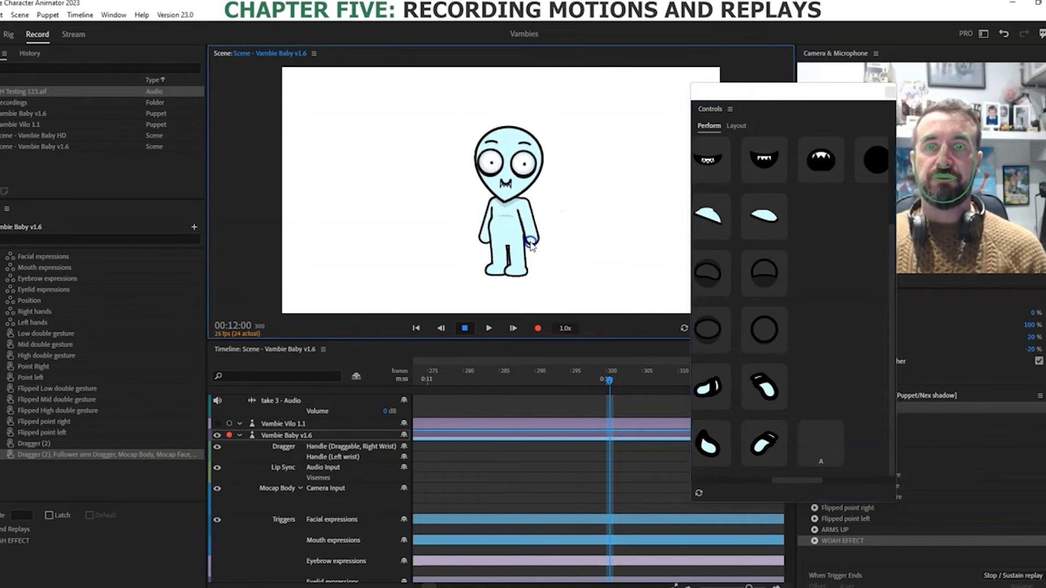
key(a)
key(a)
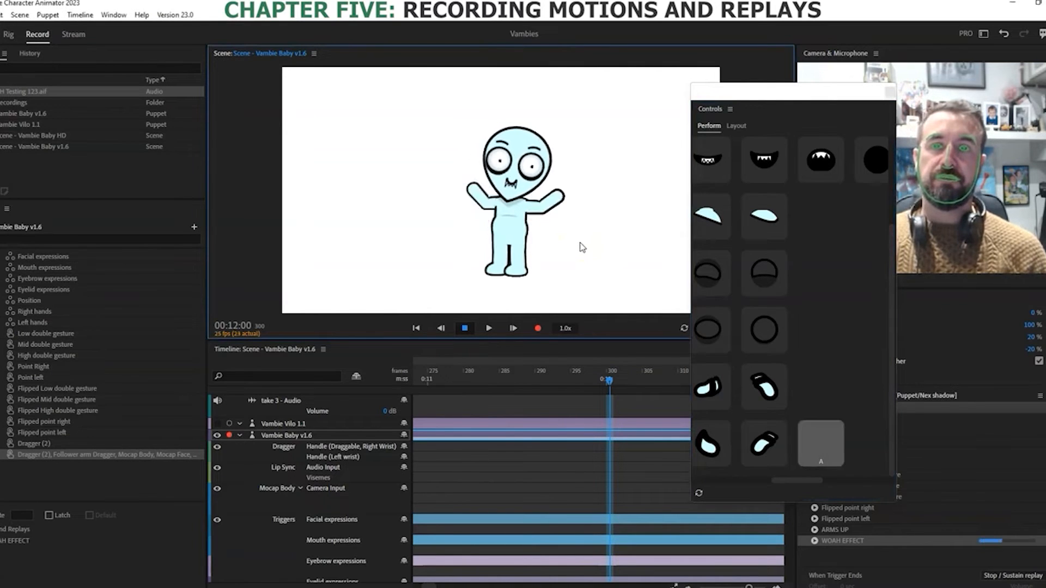
key(a)
key(a)
click(746, 108)
drag(746, 91, 1045, 82)
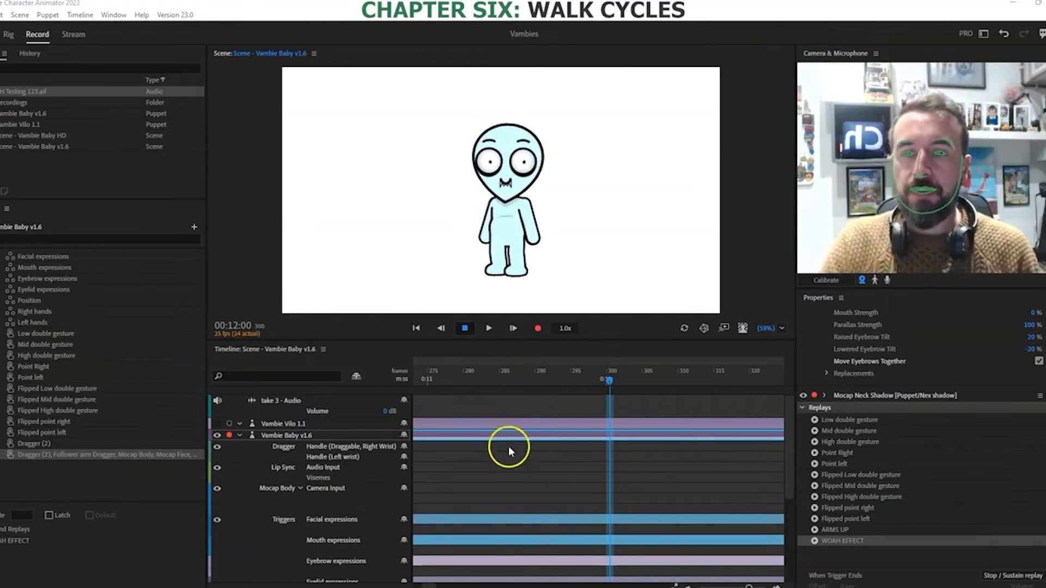
Step: Bring the Walk behavior into view in the puppet's properties and preview the puppet walking left and right
click(934, 427)
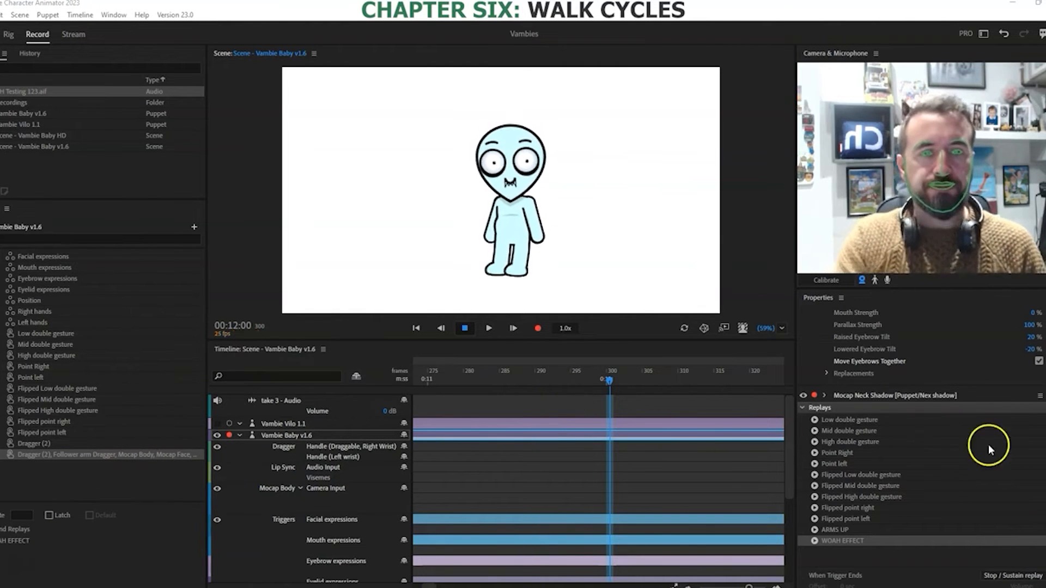
scroll(935, 427, up, 5)
scroll(973, 340, up, 10)
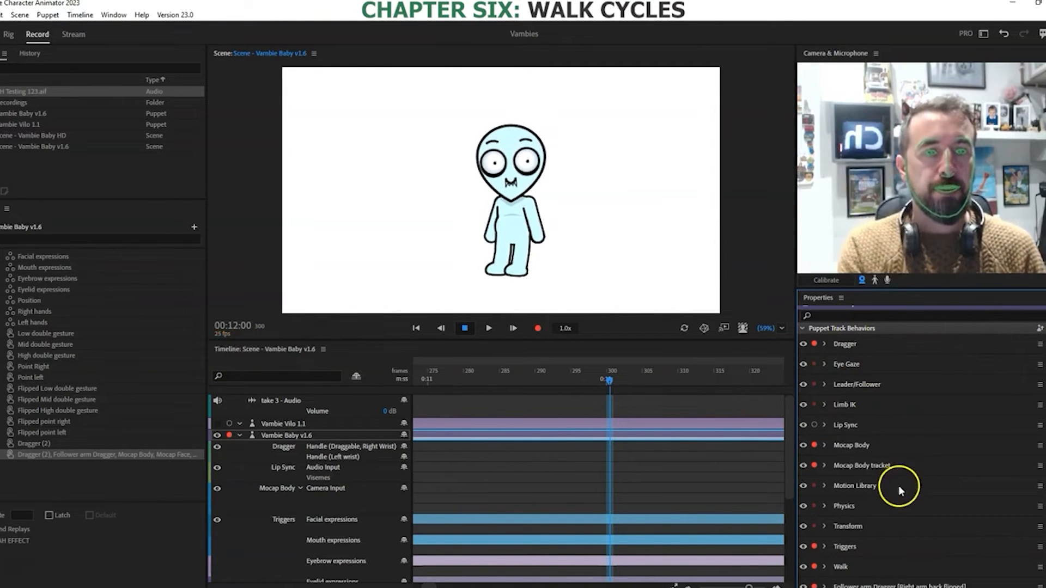
scroll(898, 484, down, 3)
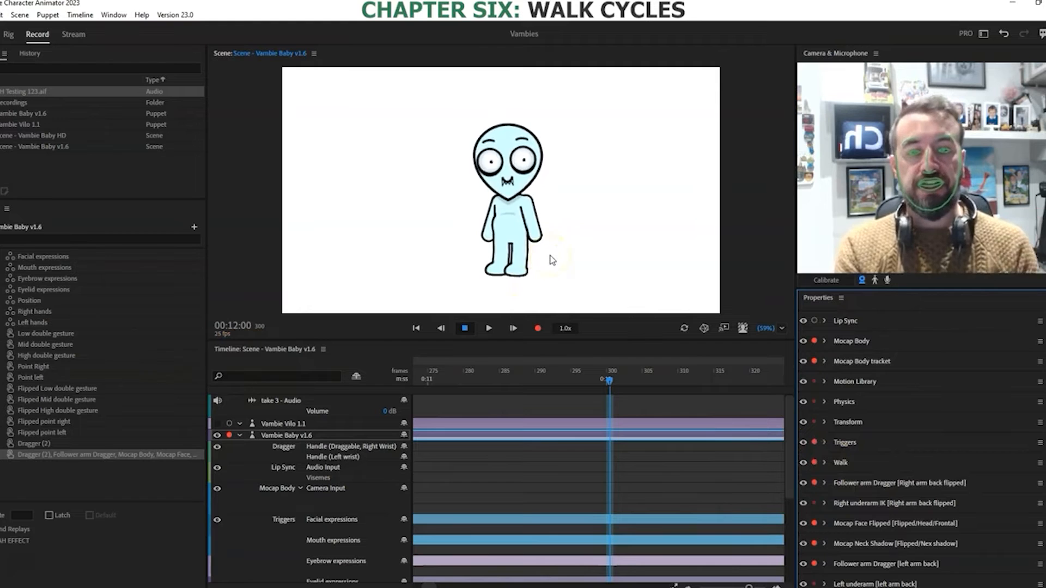
key(Left)
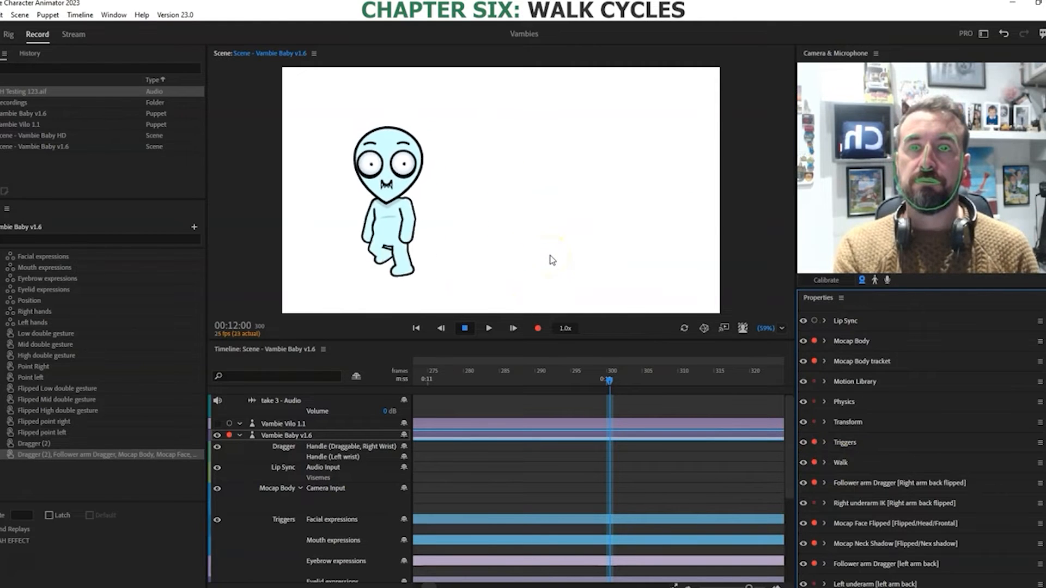
key(Right)
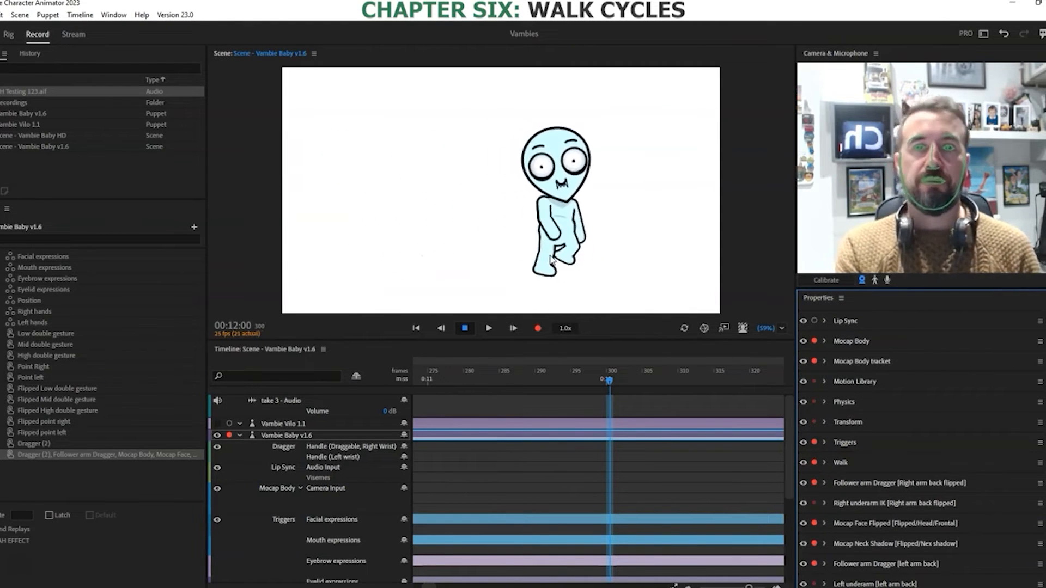
key(Left)
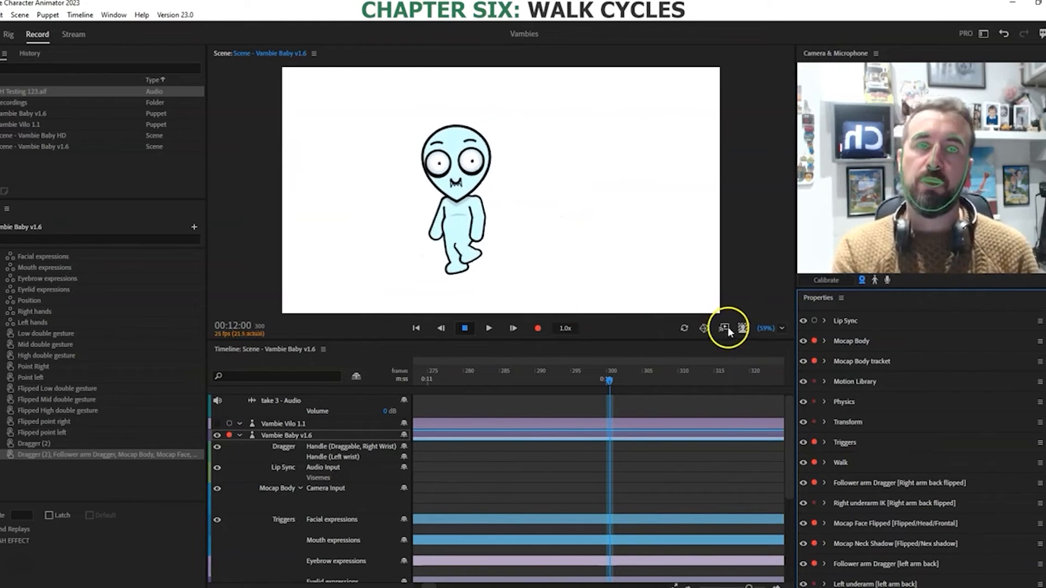
key(Right)
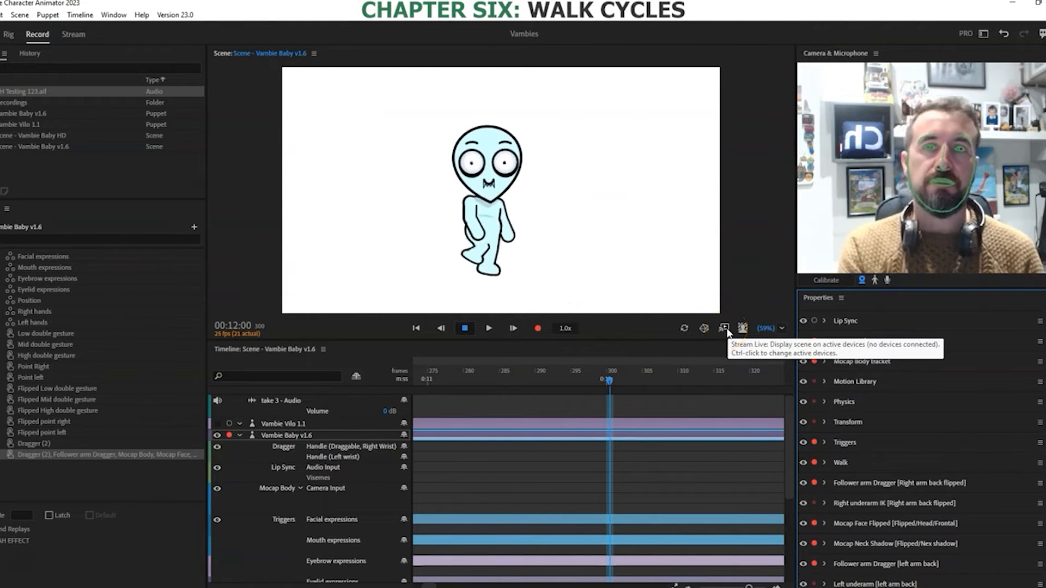
key(Left)
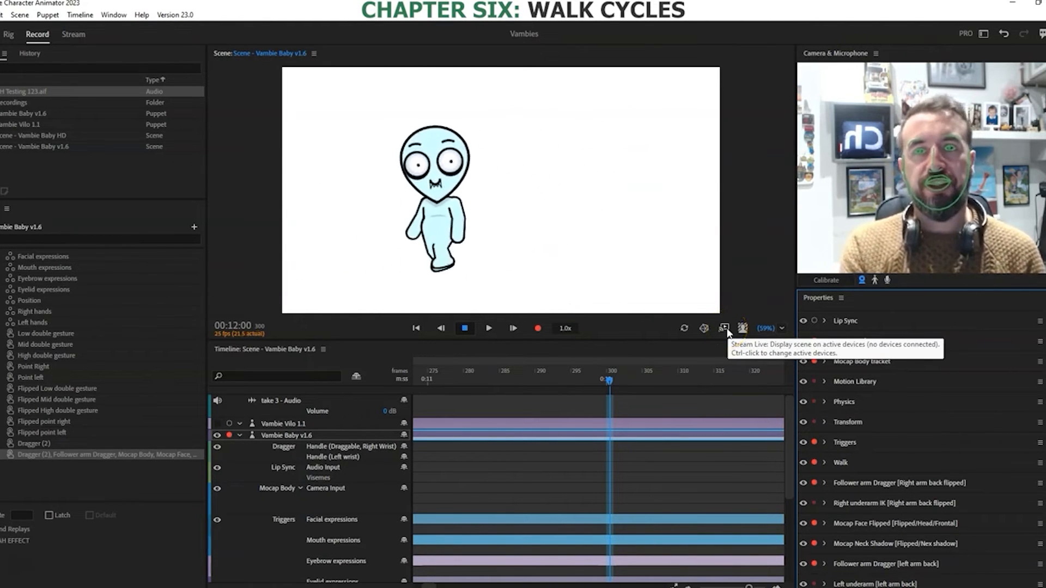
key(Right)
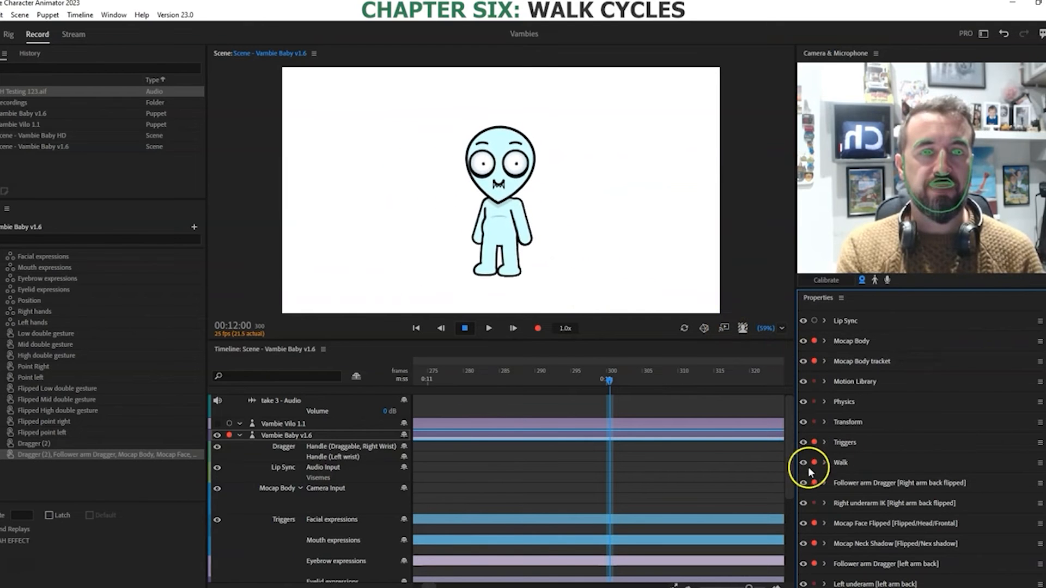
Step: Expand the Walk behavior, check its Mode options, and preview walking both ways in Left & Right Arrow keys mode
click(825, 463)
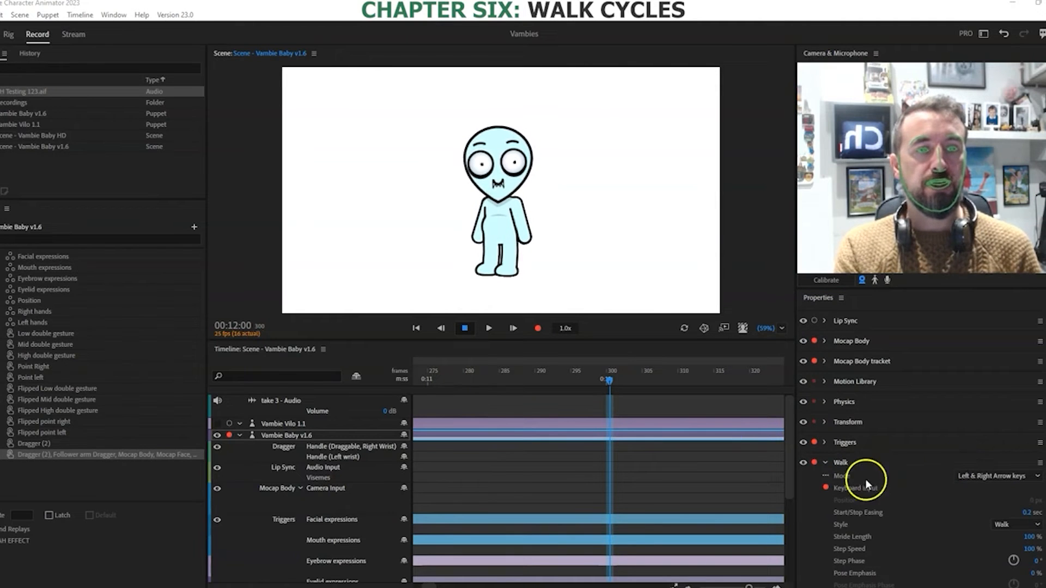
click(1018, 475)
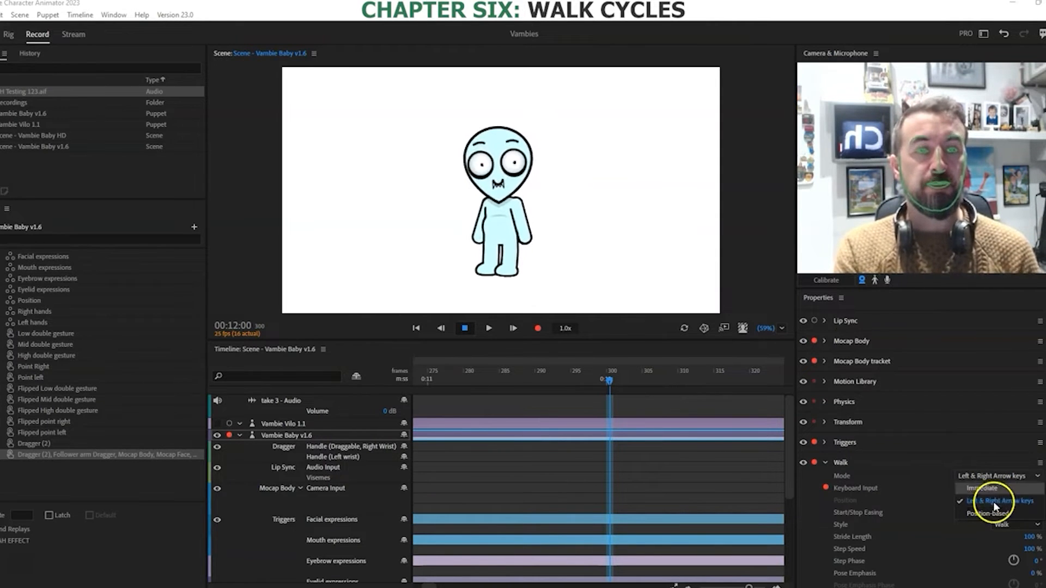
click(590, 214)
key(Left)
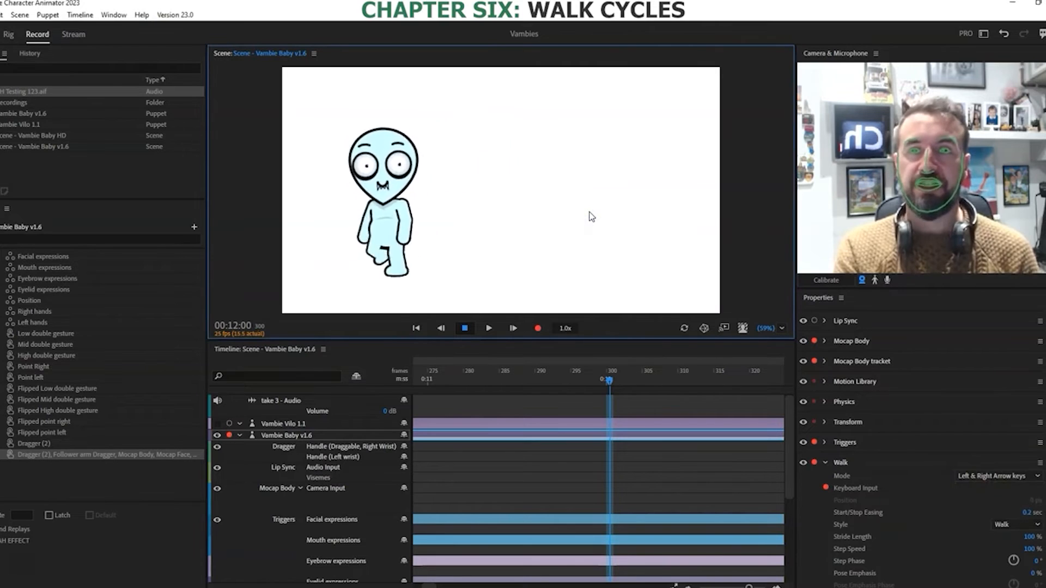
key(Right)
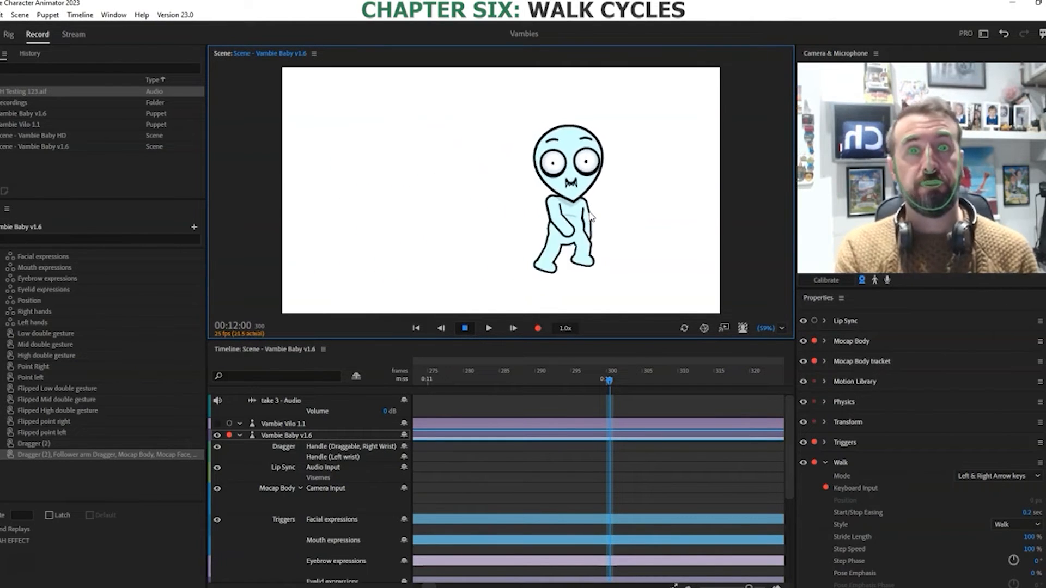
key(Left)
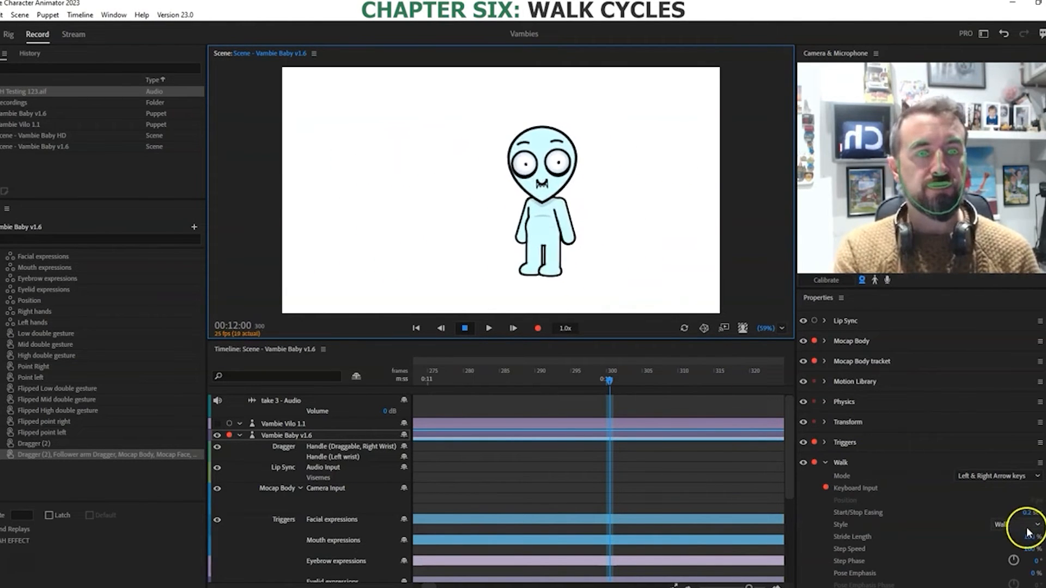
Step: Review the Walk behavior's Mode options and keep Left & Right Arrow keys selected
click(1027, 528)
click(1037, 520)
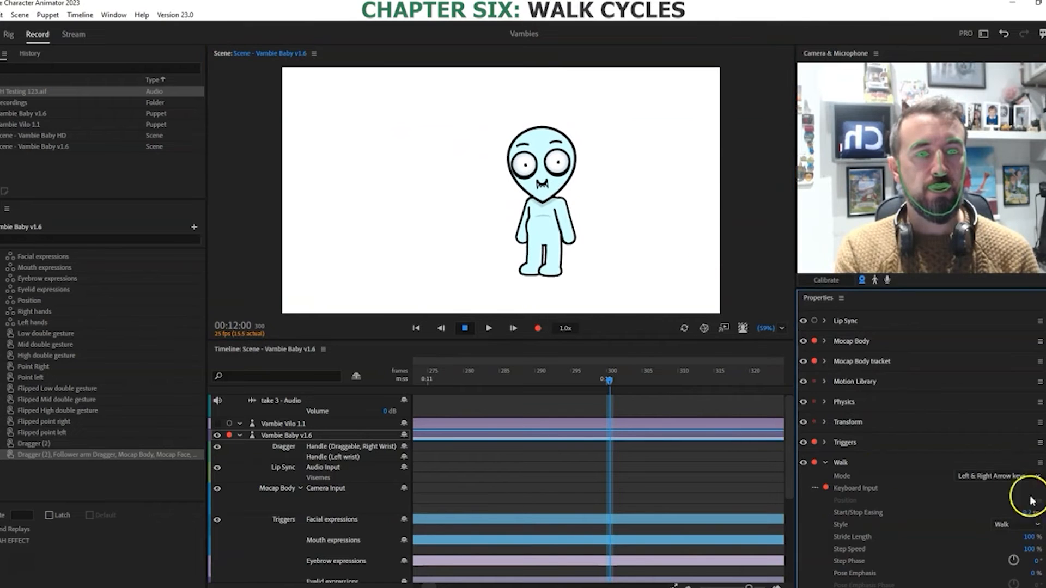
click(1013, 476)
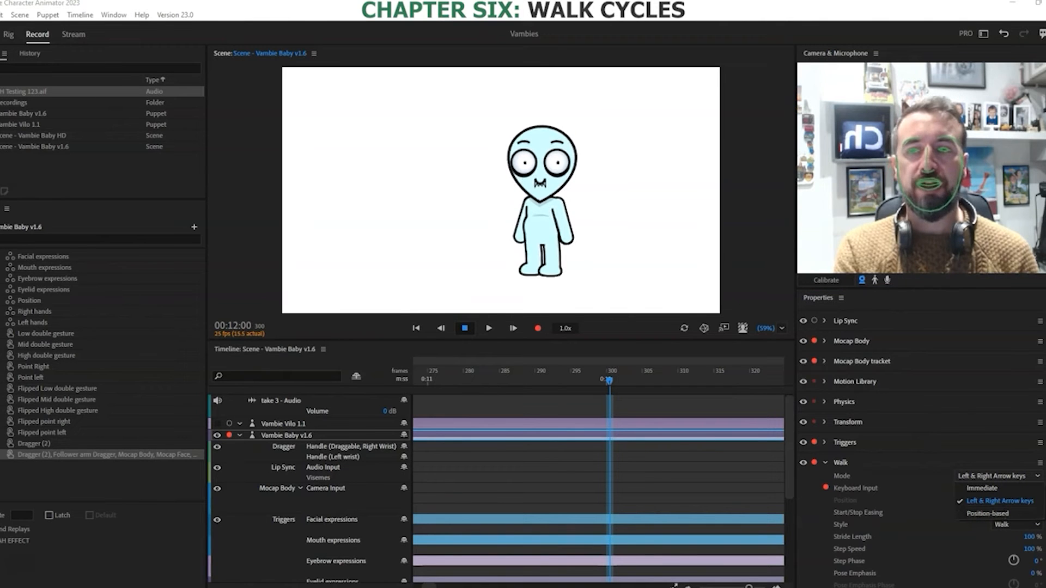
key(Escape)
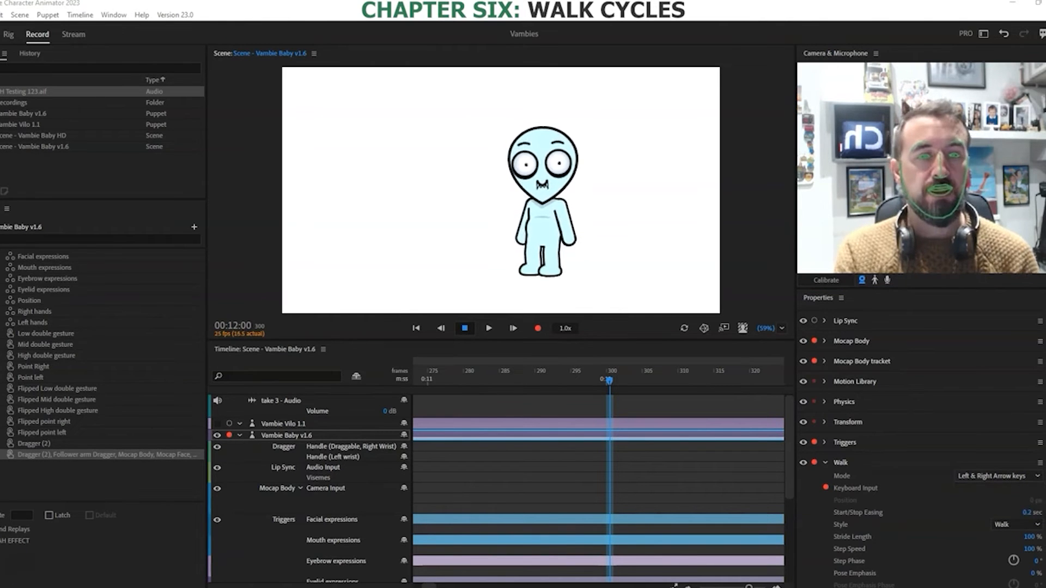
click(980, 473)
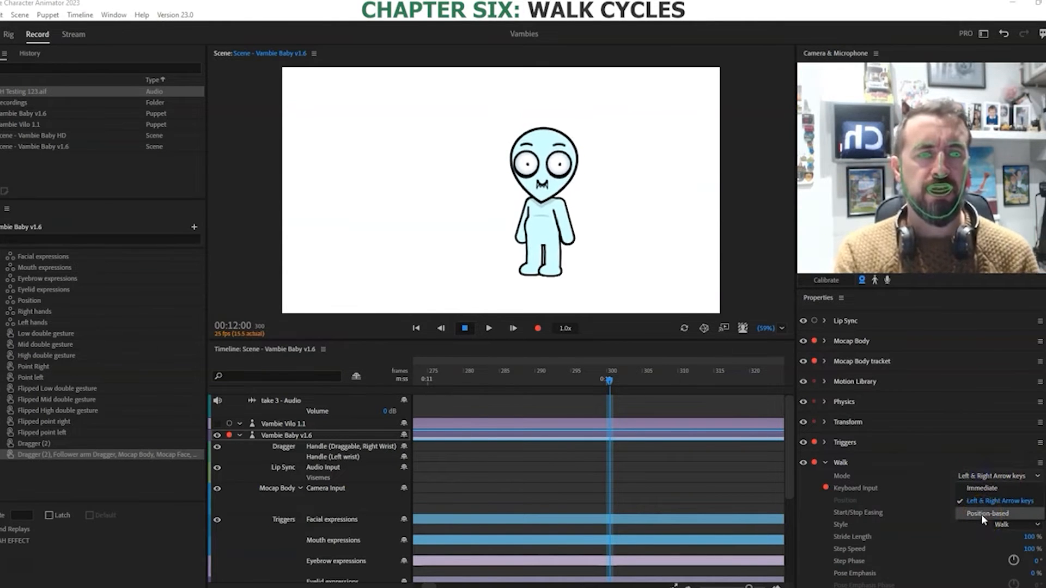
click(1000, 501)
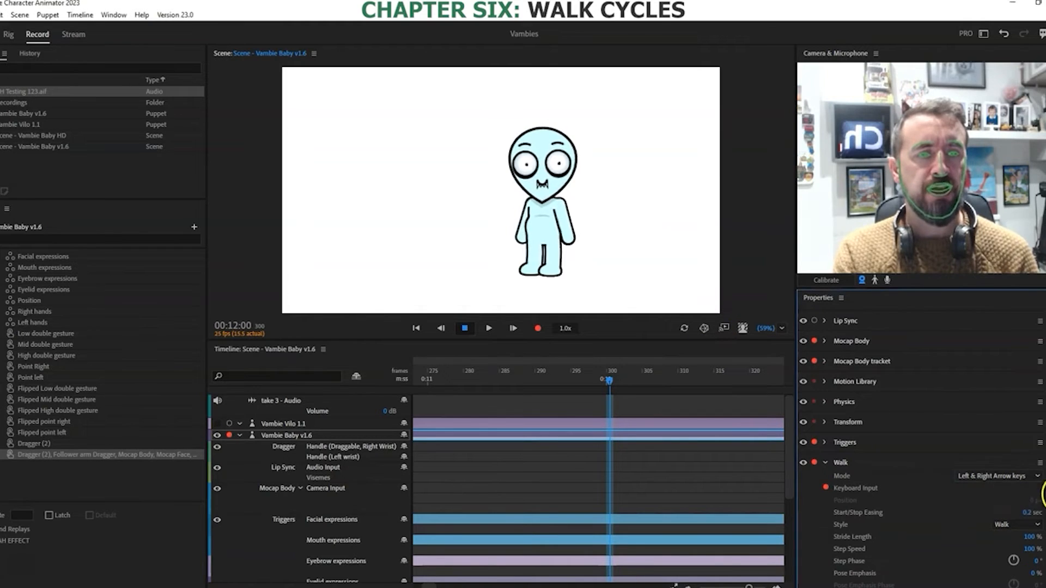
Step: Preview the puppet walking left and right with the existing Start/Stop Easing
scroll(926, 463, down, 3)
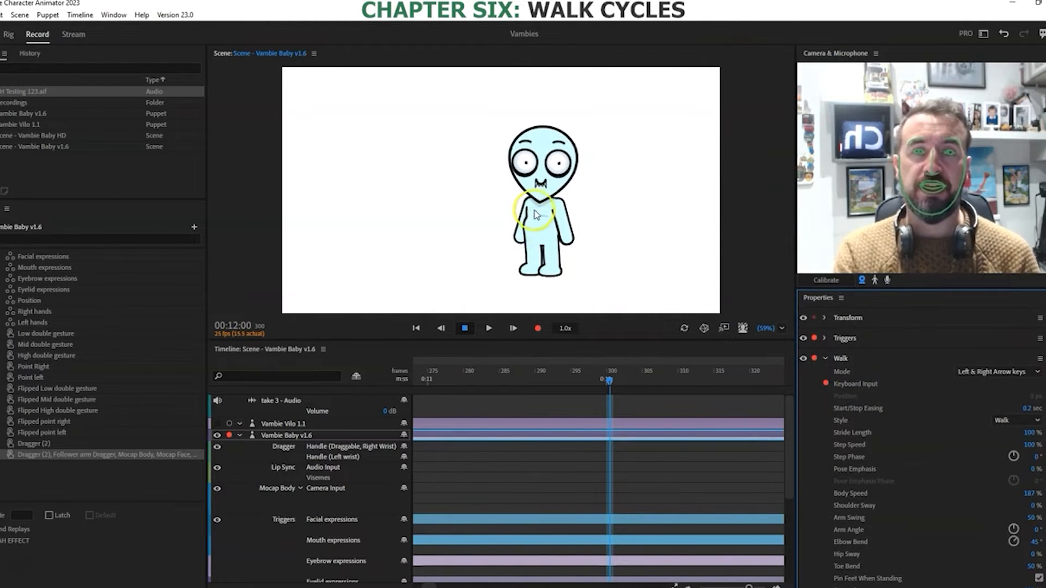
key(Left)
key(Right)
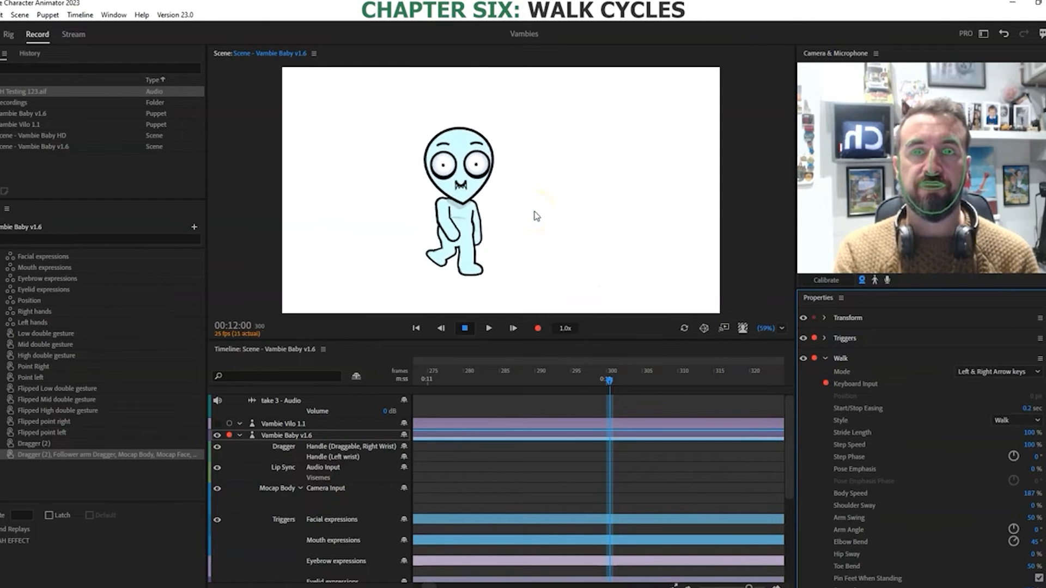
key(Left)
key(Left)
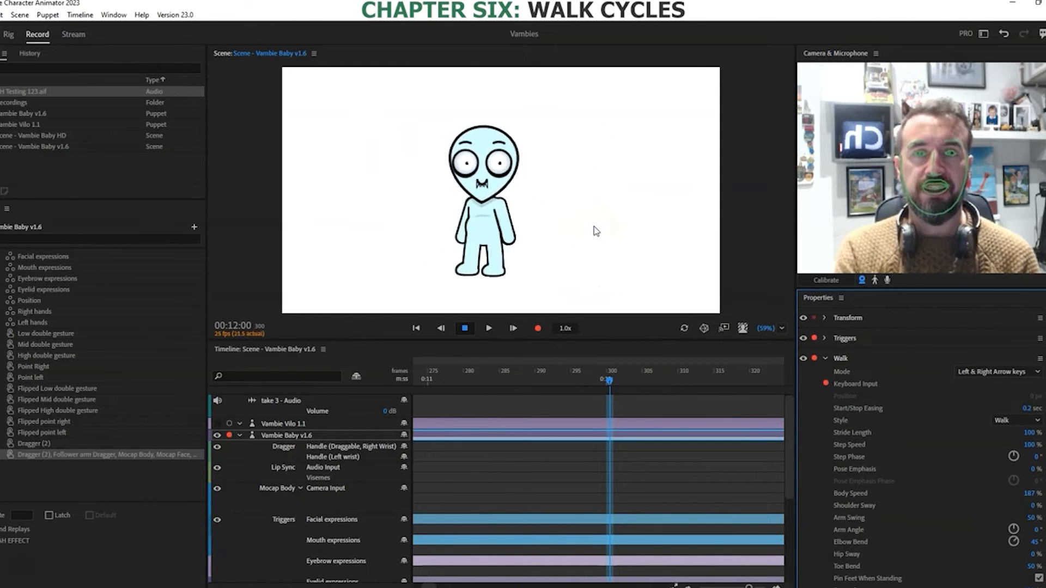
Step: Set the Walk behavior's Start/Stop Easing to 0 sec and preview repeated starts and stops in both directions
key(Right)
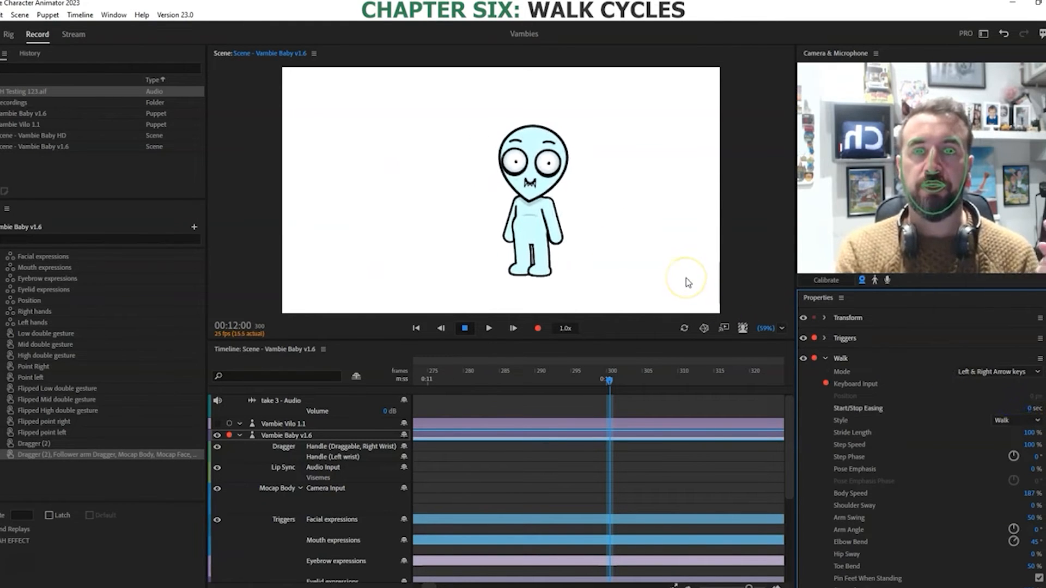
key(Left)
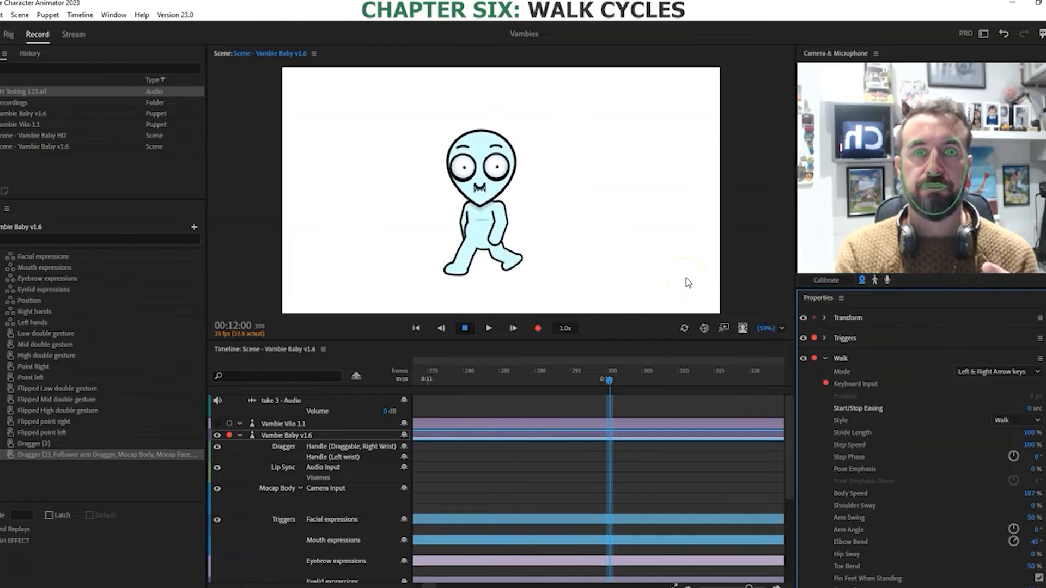
key(Right)
key(Left)
key(Right)
key(Left)
key(Right)
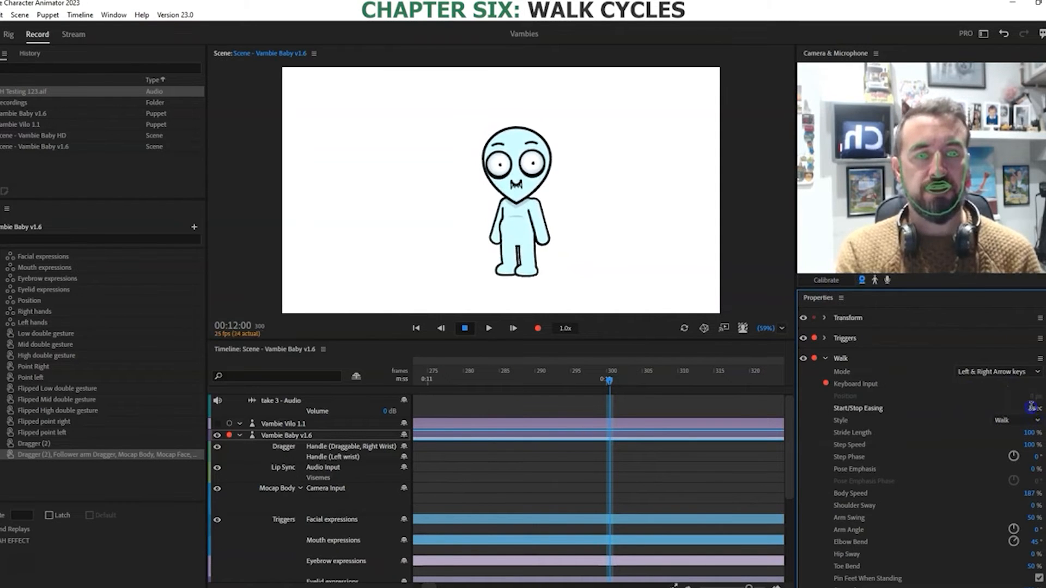
Step: Set Start/Stop Easing to 2 sec and preview the puppet walking left and right
key(Return)
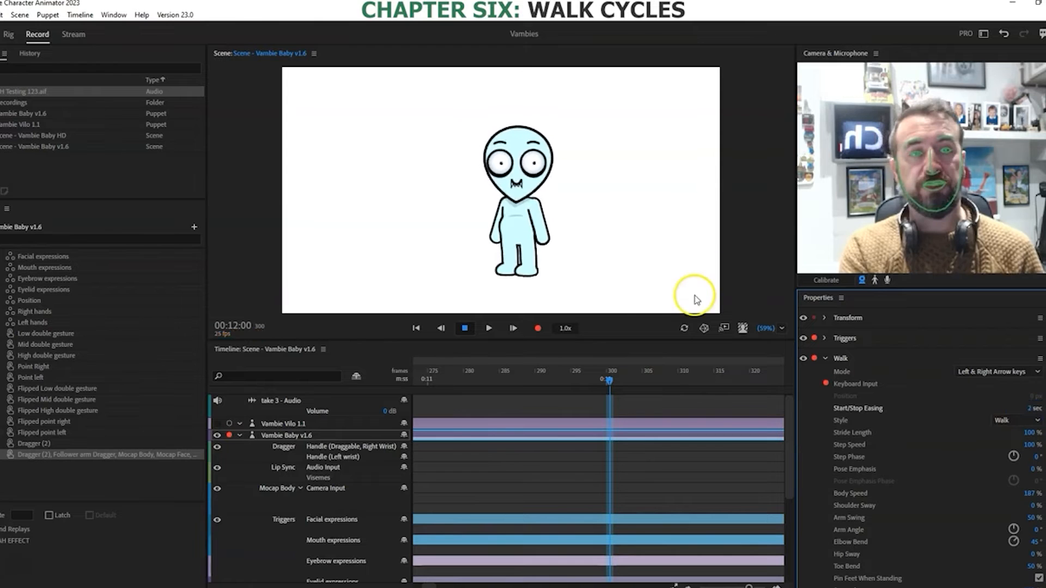
key(Left)
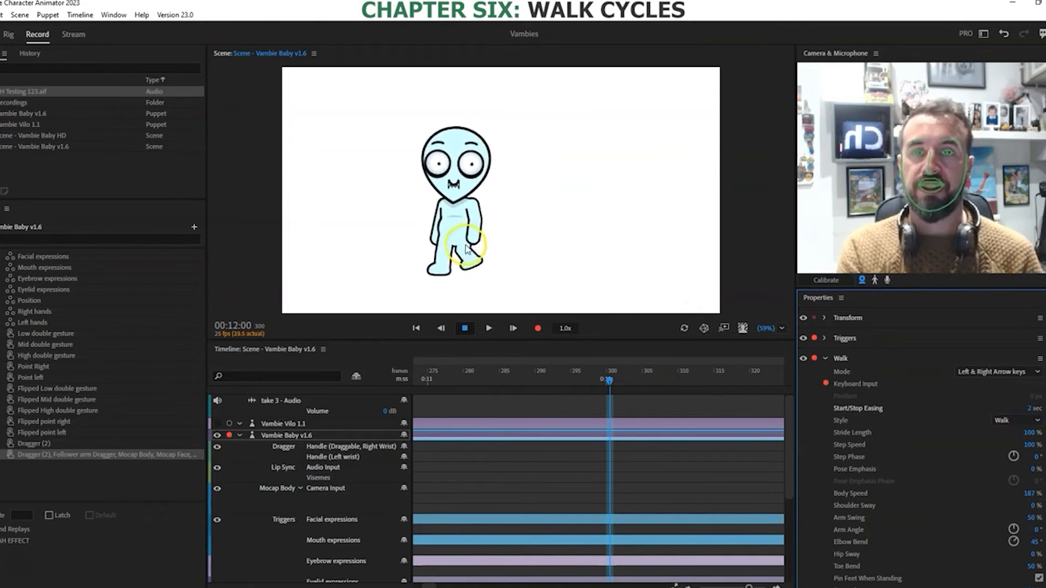
key(Right)
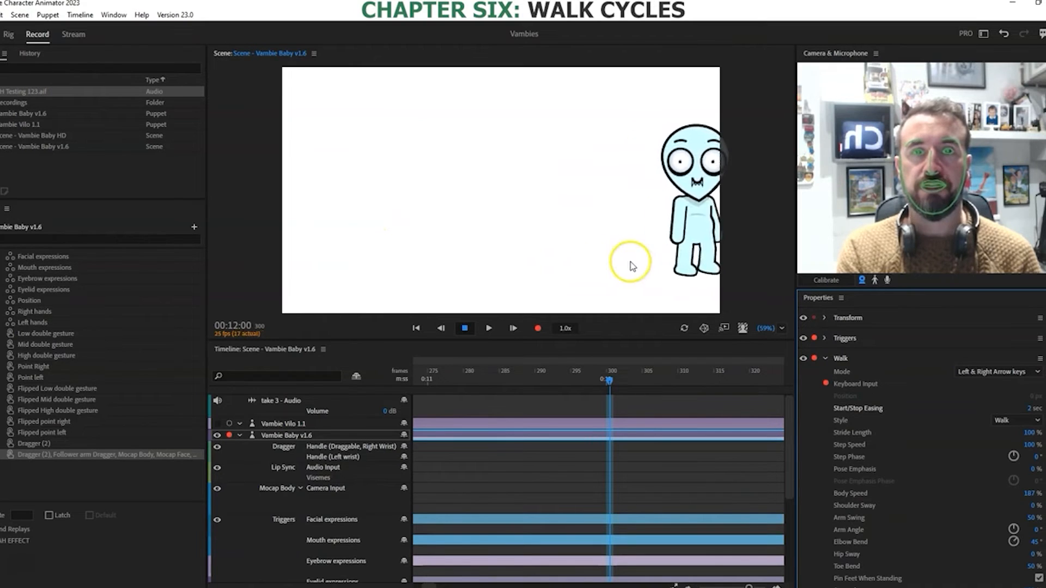
key(Left)
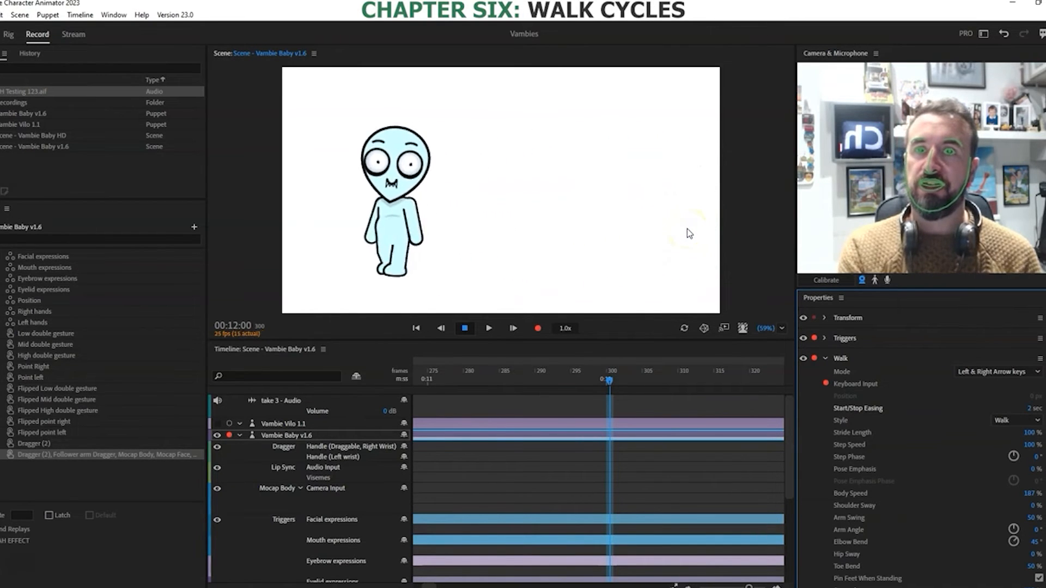
Step: Set Start/Stop Easing to 0.5 sec and preview the puppet walking both ways
click(715, 239)
click(1031, 408)
text(0.5)
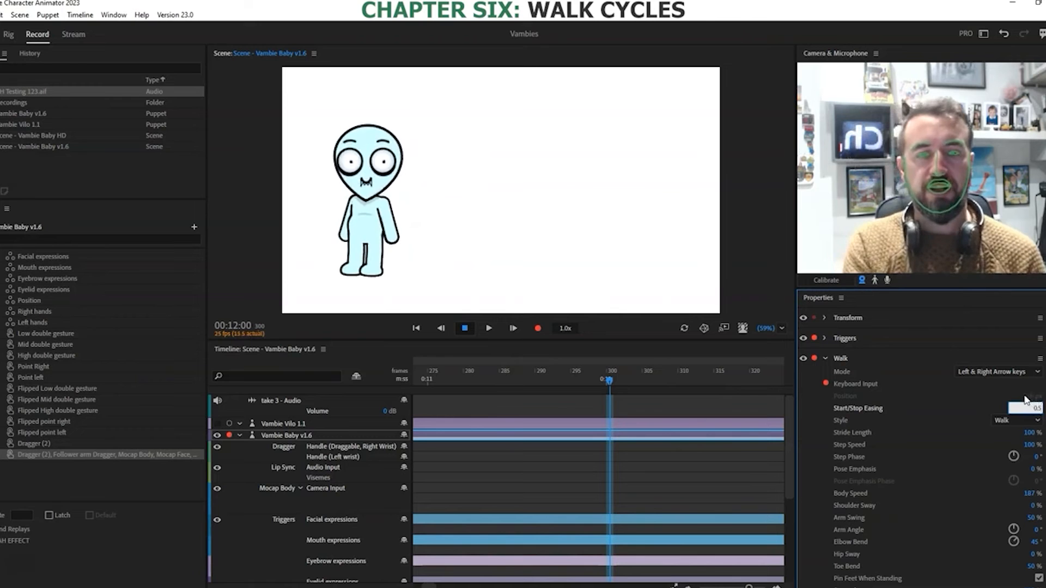
key(Return)
key(Right)
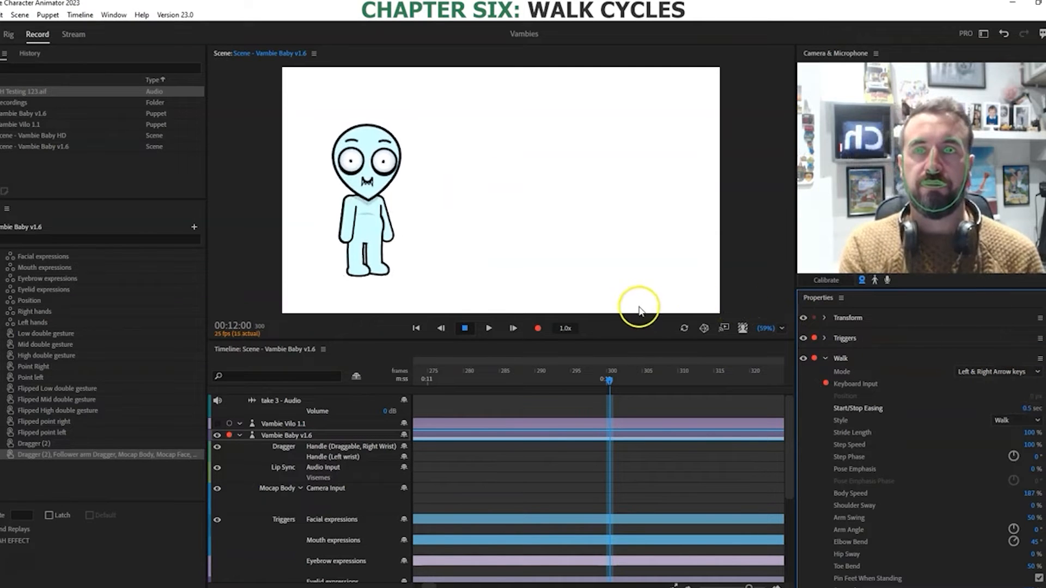
key(Left)
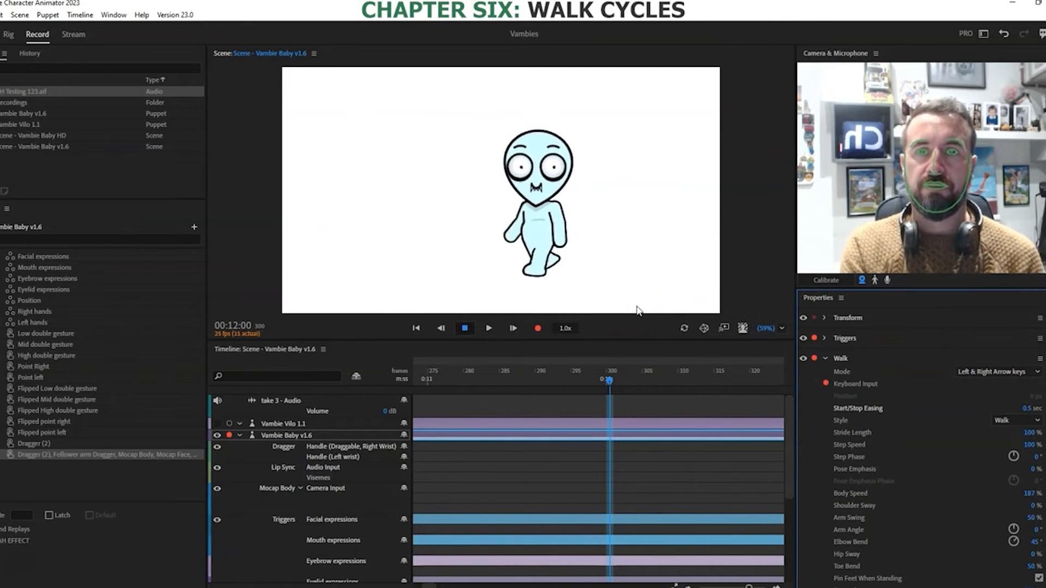
key(Right)
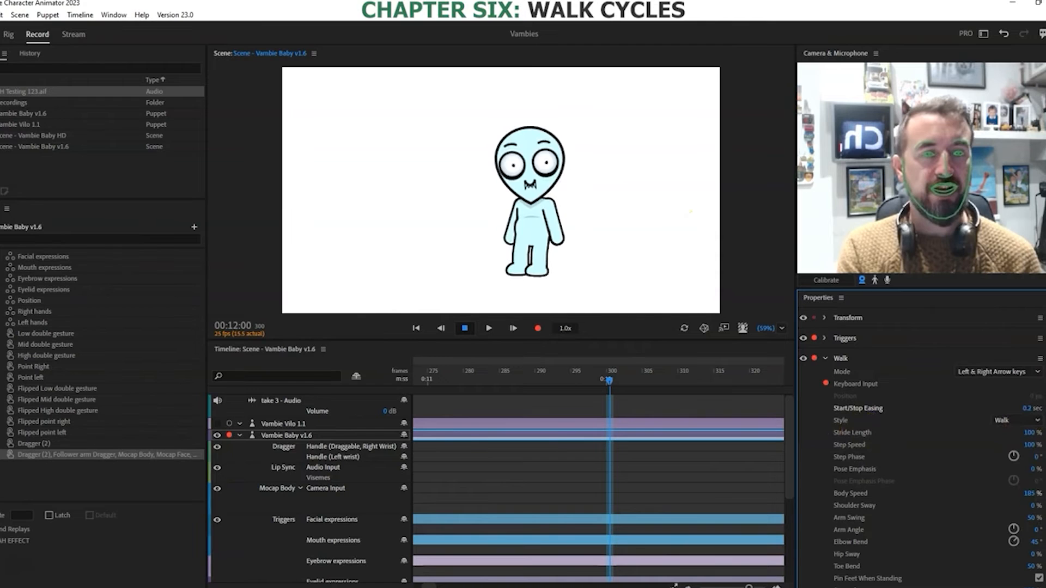
Step: Reduce the Walk behavior's Stride Length to 45% and preview the shorter steps in both directions
scroll(1037, 447, down, 2)
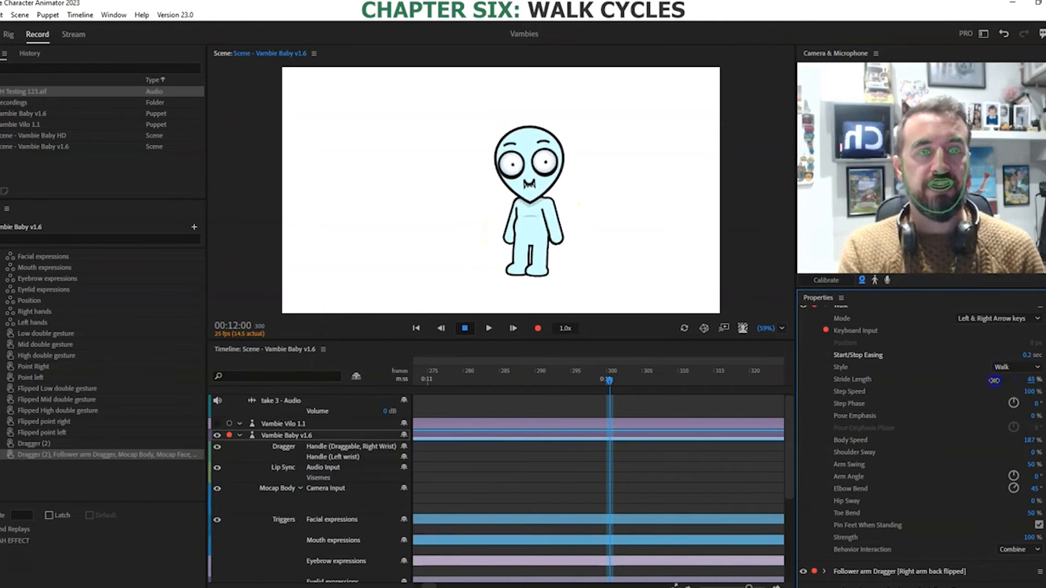
drag(995, 381, 994, 381)
key(Left)
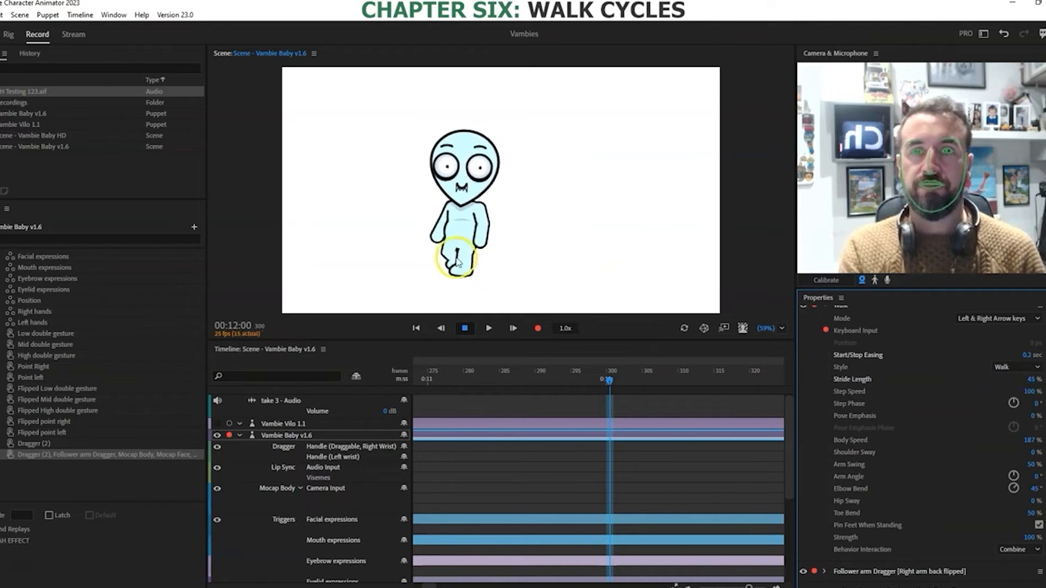
key(Right)
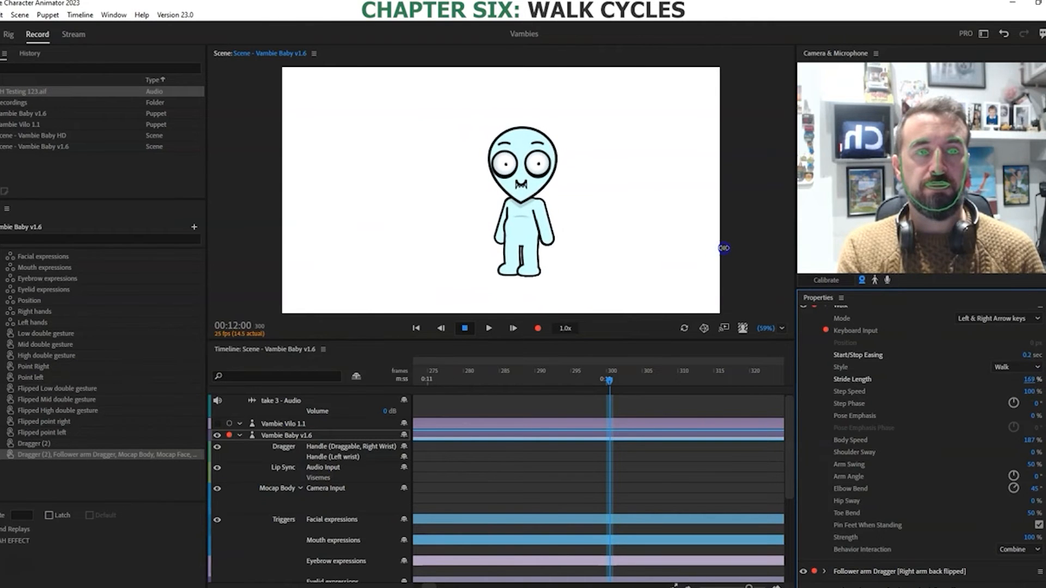
Step: Preview the walk in both directions with Stride Length raised to 169%
key(Left)
key(Right)
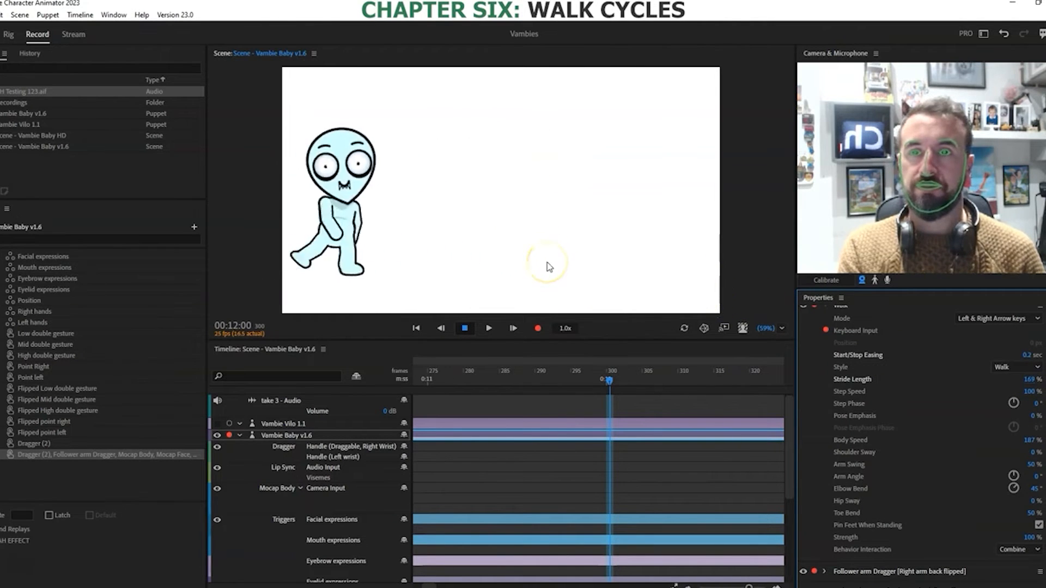
key(Left)
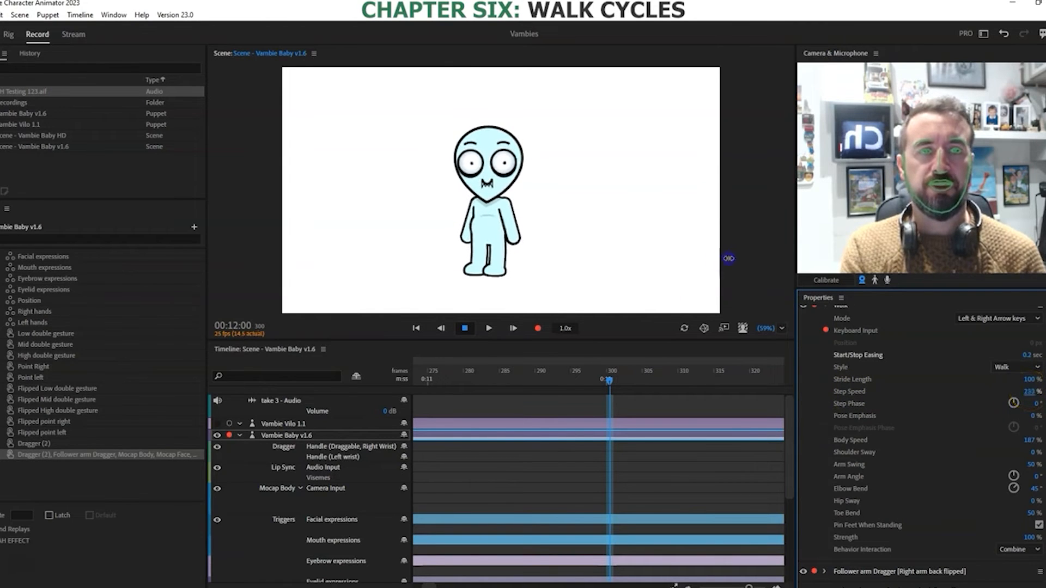
Step: Raise the Walk behavior's Step Speed to 265% and preview the puppet walking back and forth
key(Left)
key(Right)
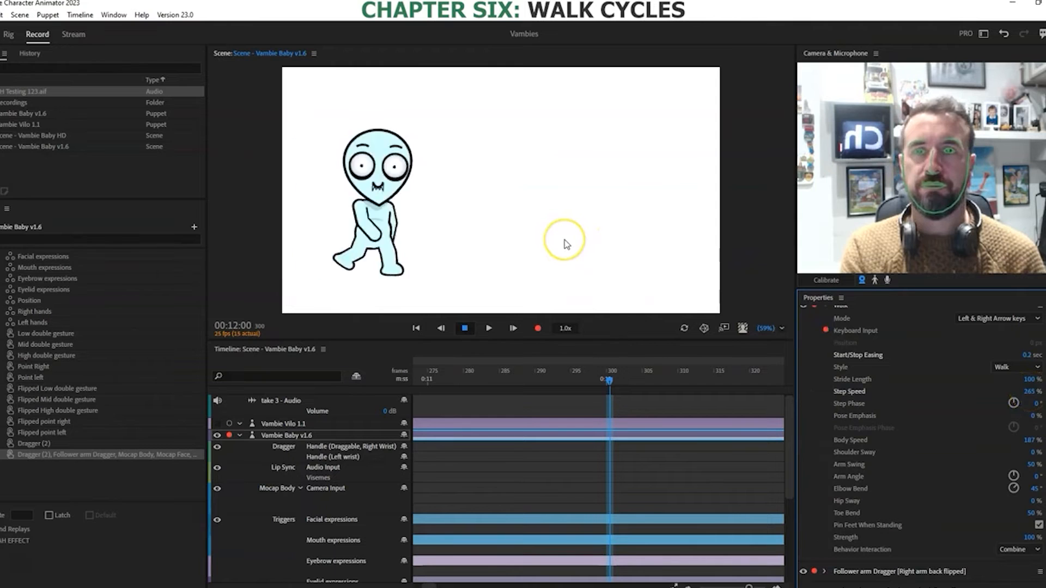
key(Left)
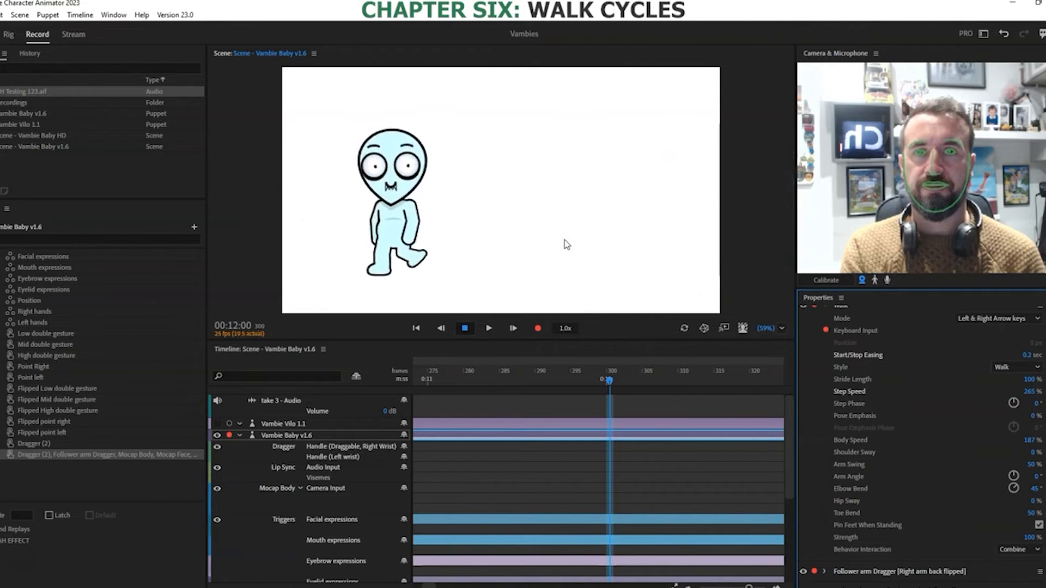
key(Right)
key(Left)
key(Right)
key(Left)
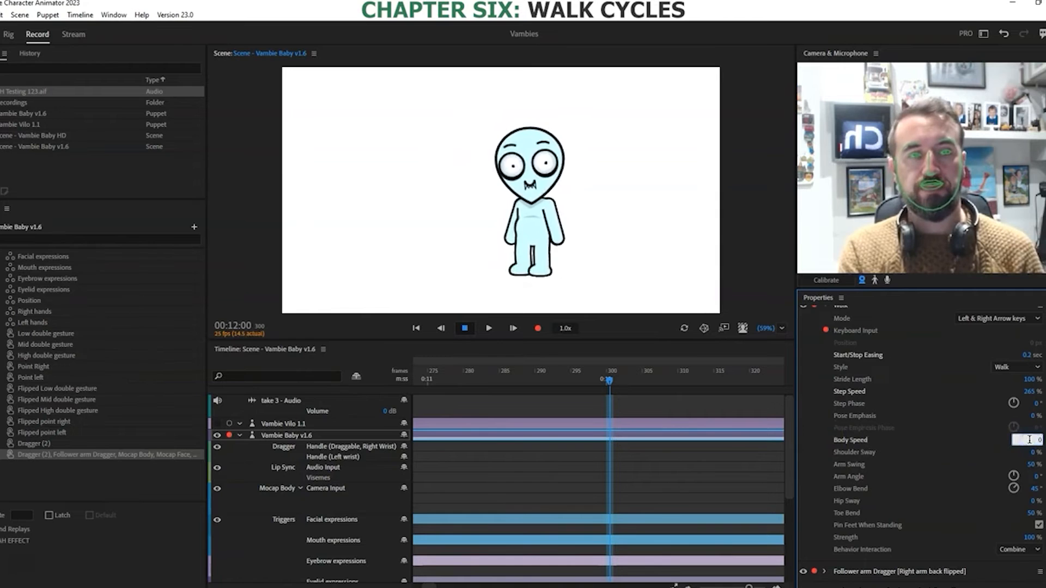
Step: Try Body Speed at 0% and at 100%, previewing the puppet's walk with each value
key(Return)
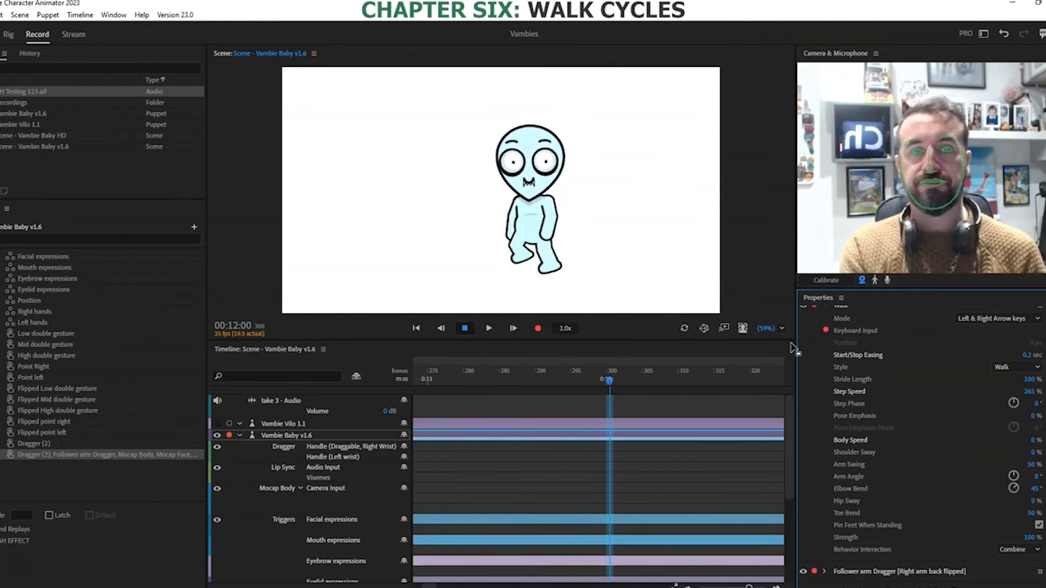
click(1033, 436)
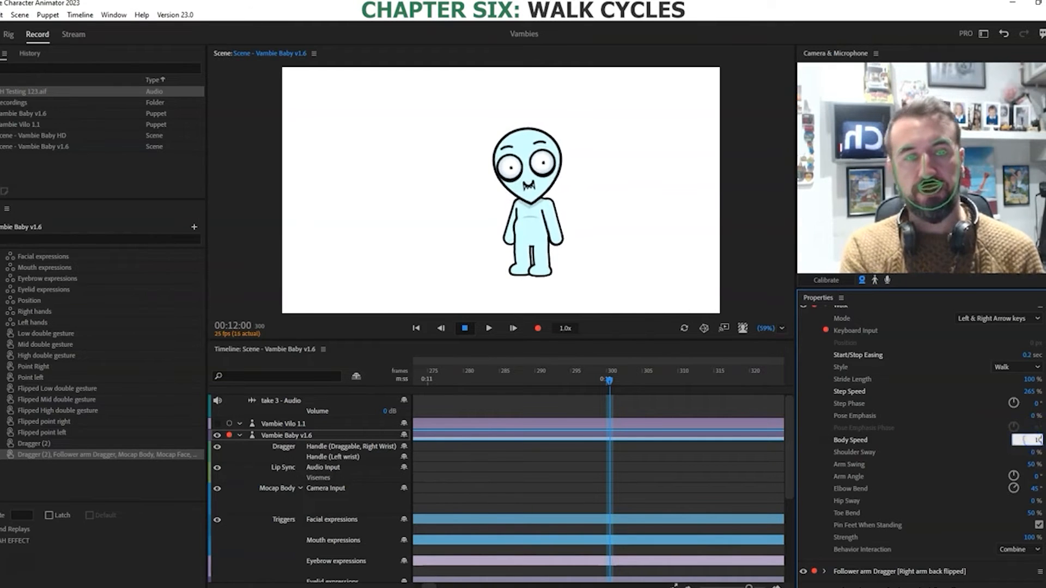
click(566, 248)
key(Left)
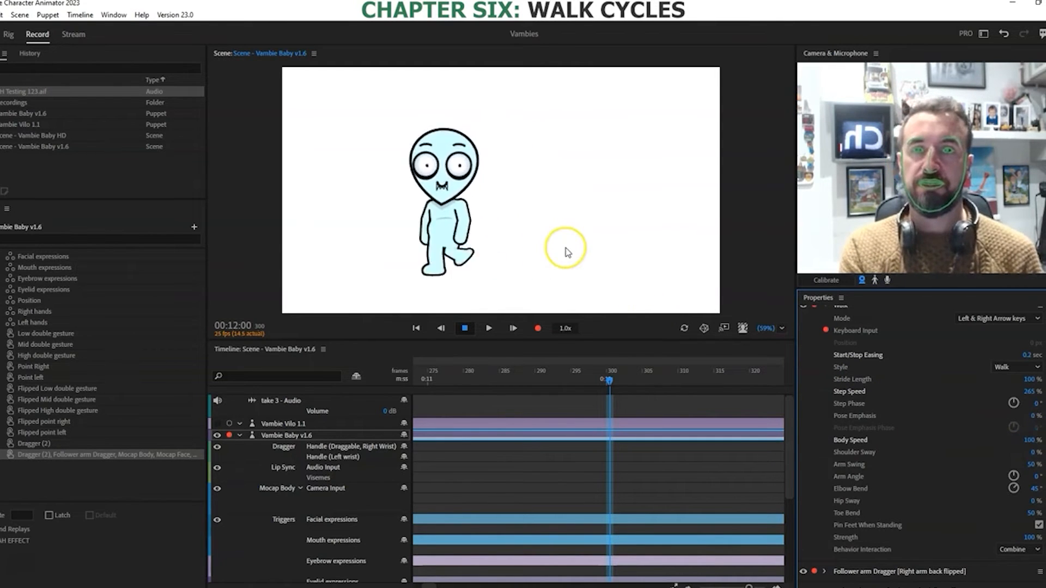
key(Right)
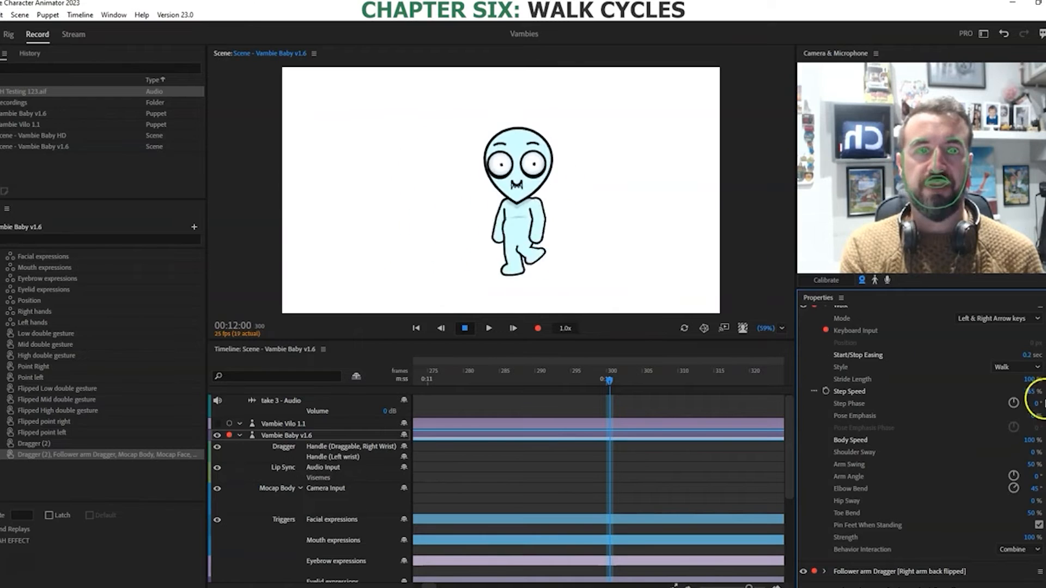
Step: Set Body Speed to 85% and preview the puppet walking right and left
click(1033, 440)
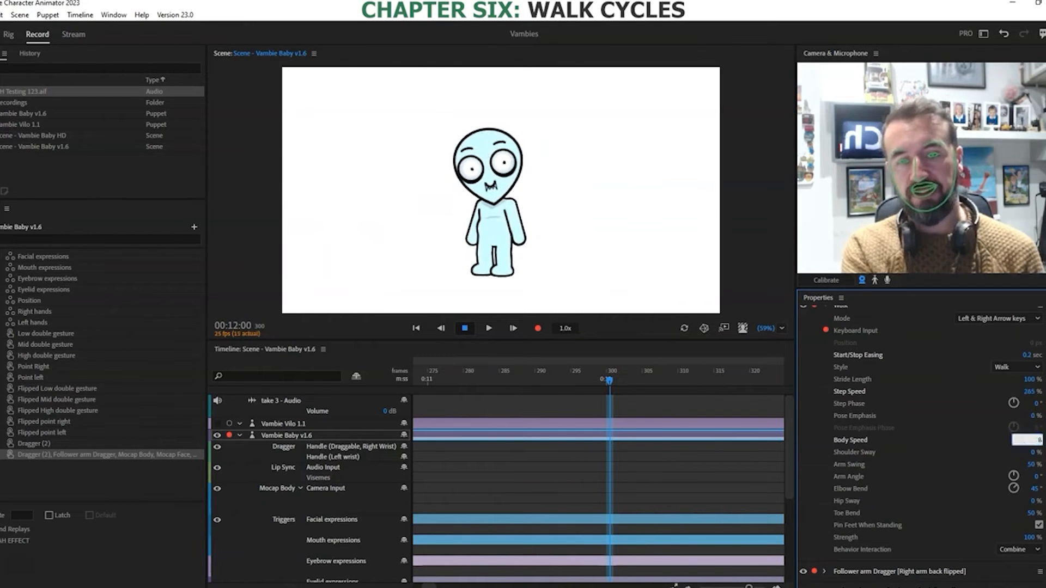
key(Return)
key(Right)
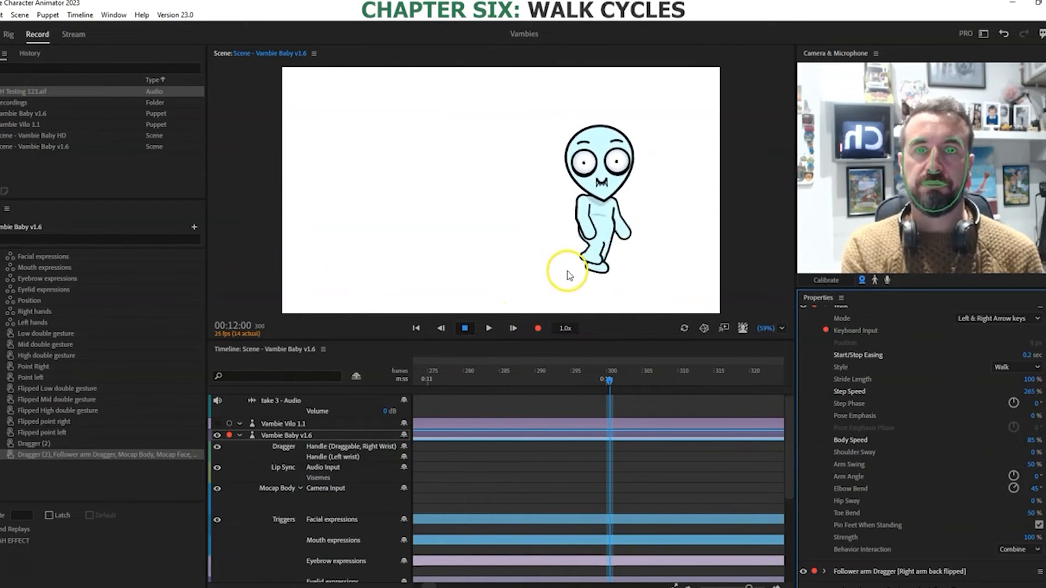
key(Left)
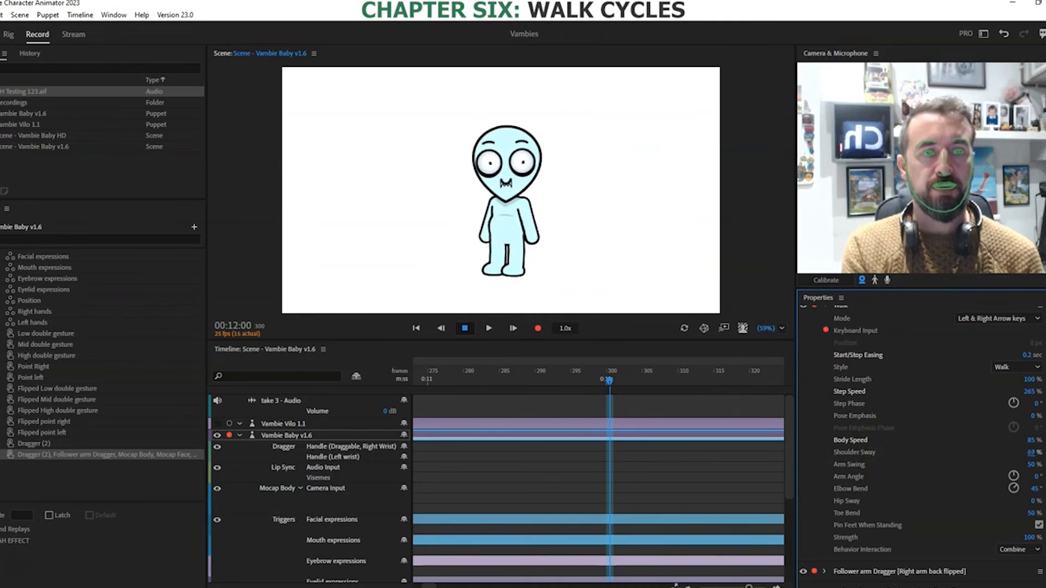
Step: Set the Walk behavior's Shoulder Sway to 77% and preview the puppet walking left and right
key(Left)
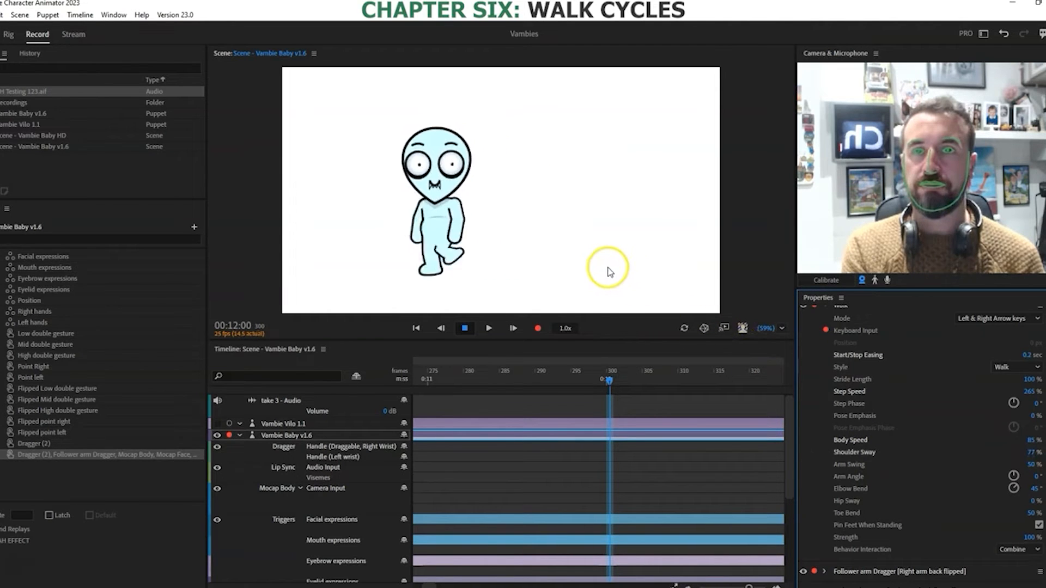
key(Right)
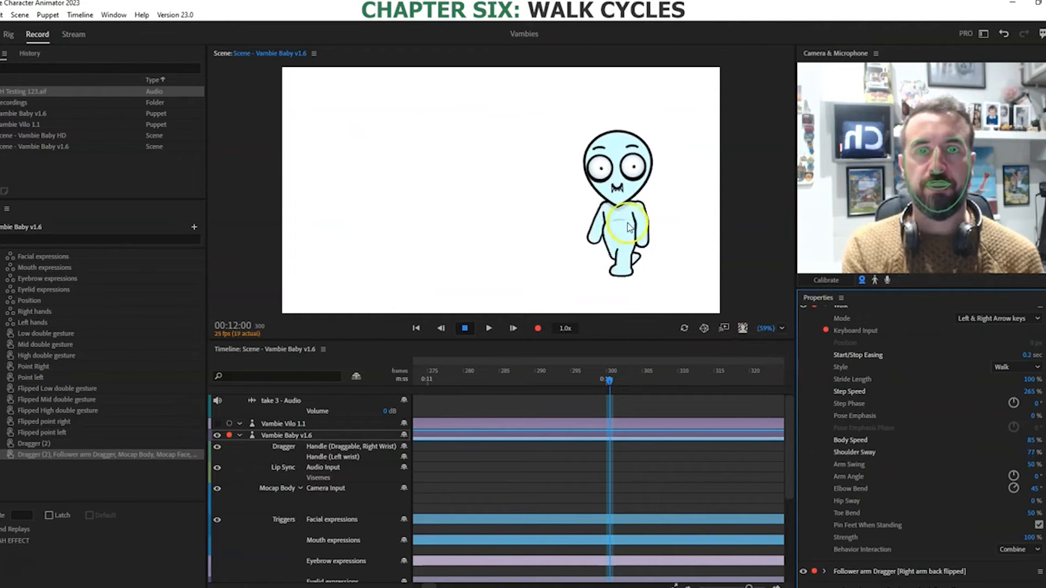
key(Left)
key(Right)
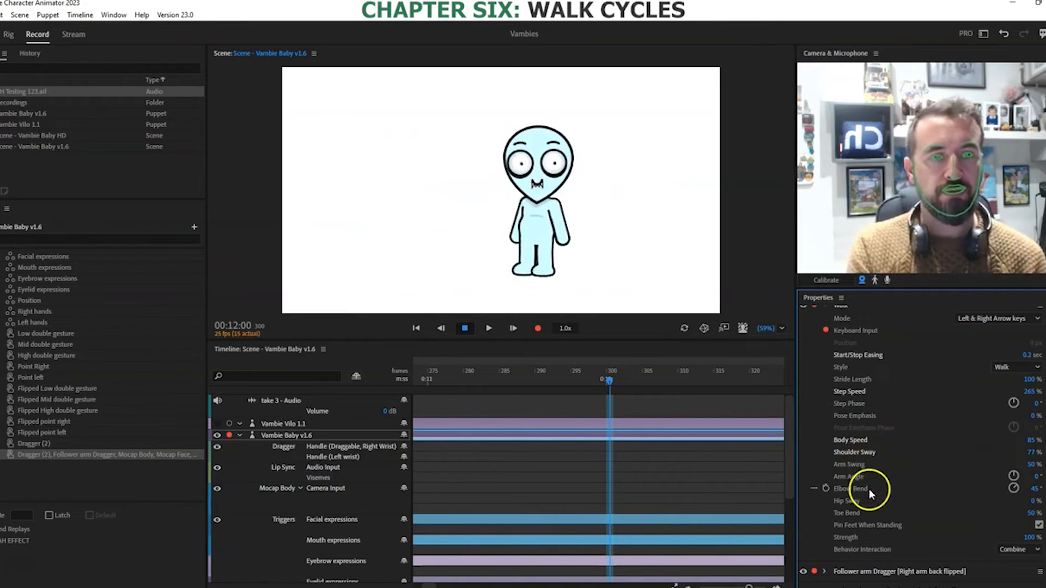
Step: Set Hip Sway to 49% and preview the puppet's walk in both directions
drag(1035, 508, 1038, 503)
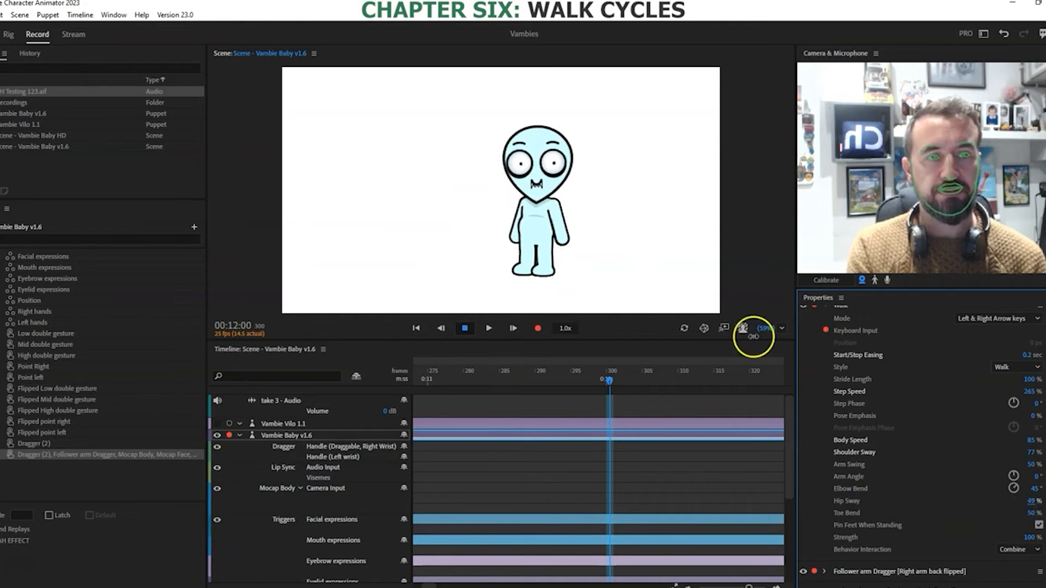
key(Right)
key(Left)
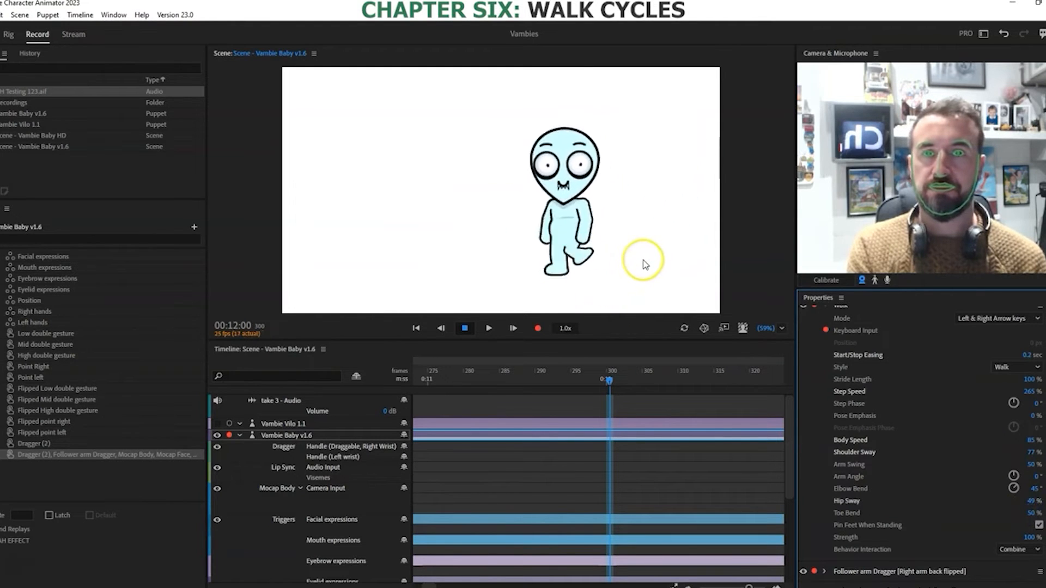
key(Right)
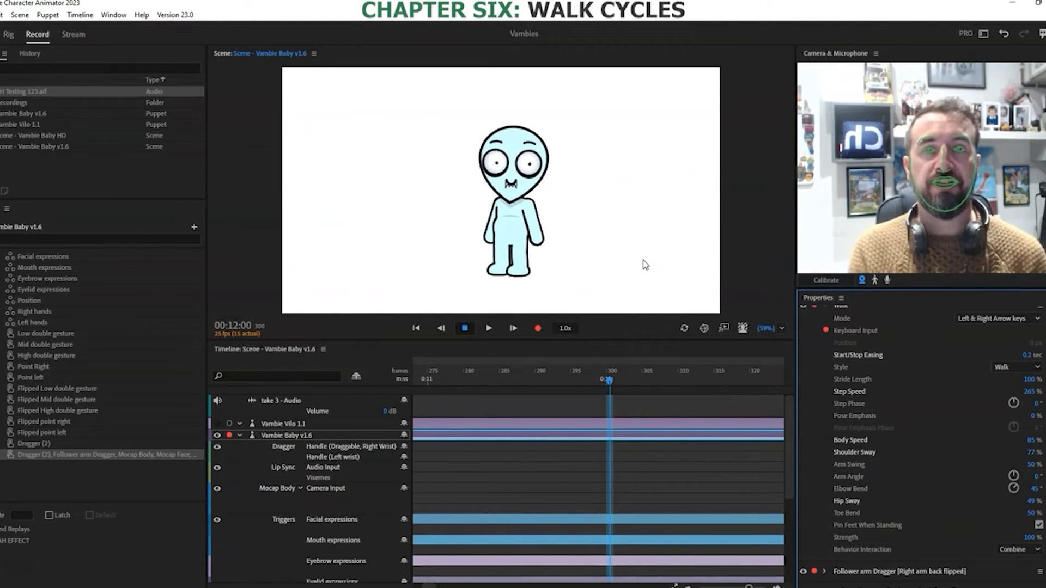
Step: Change the Walk behavior's Style to Slump and preview the puppet walking left
scroll(915, 369, up, 3)
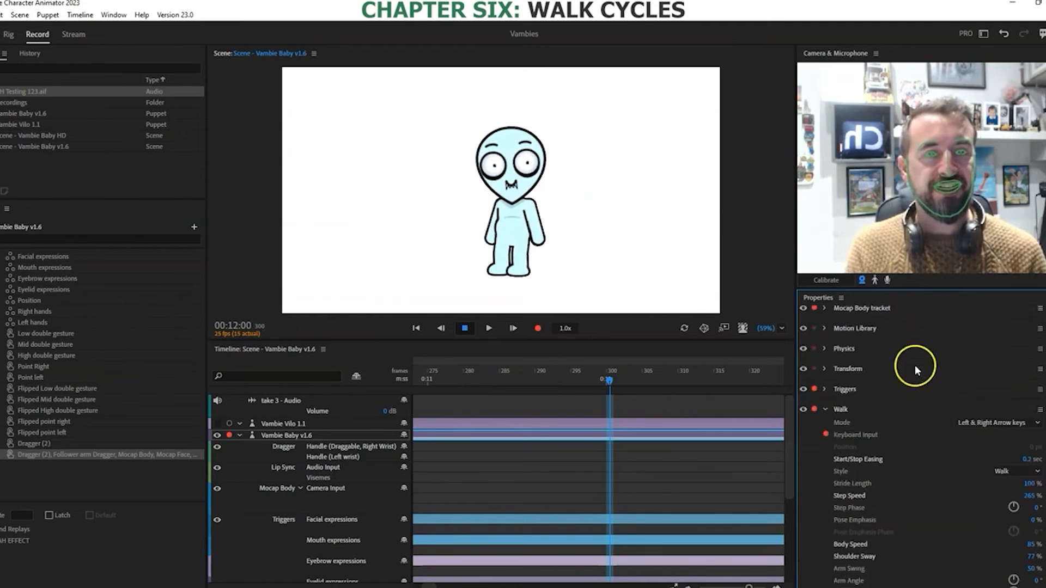
scroll(852, 408, down, 3)
scroll(852, 408, up, 2)
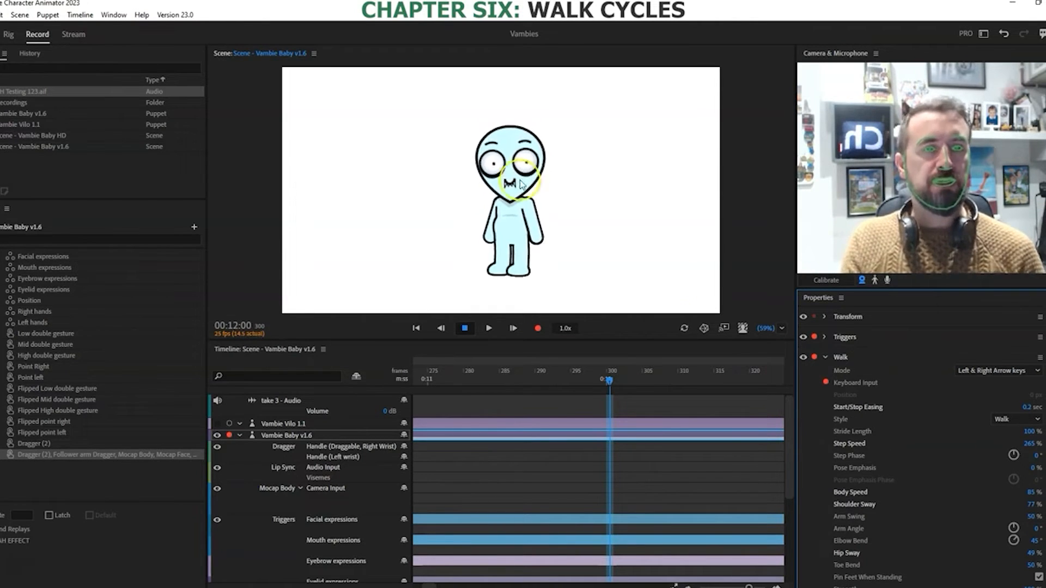
click(1025, 420)
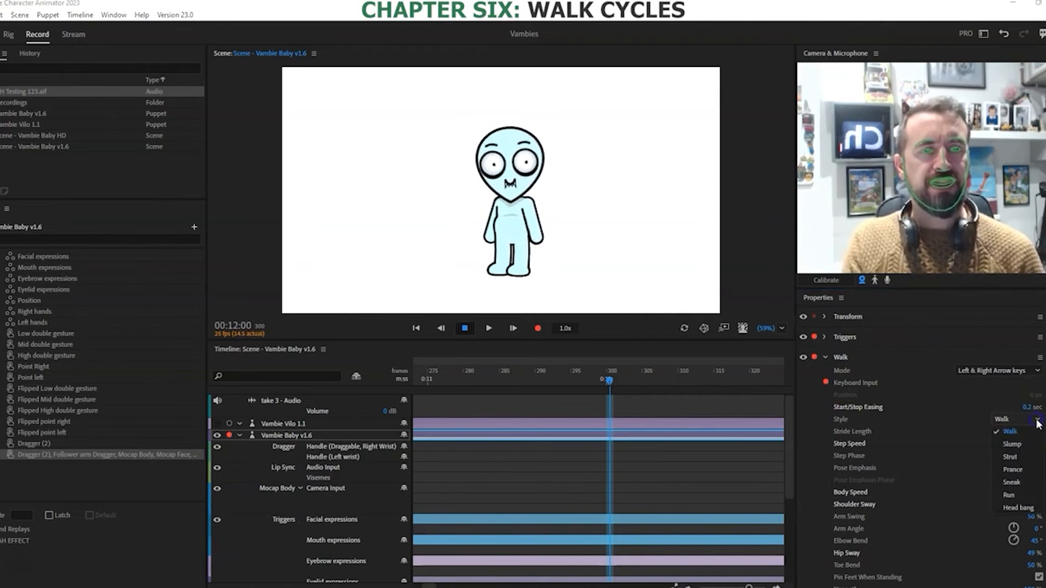
click(1019, 445)
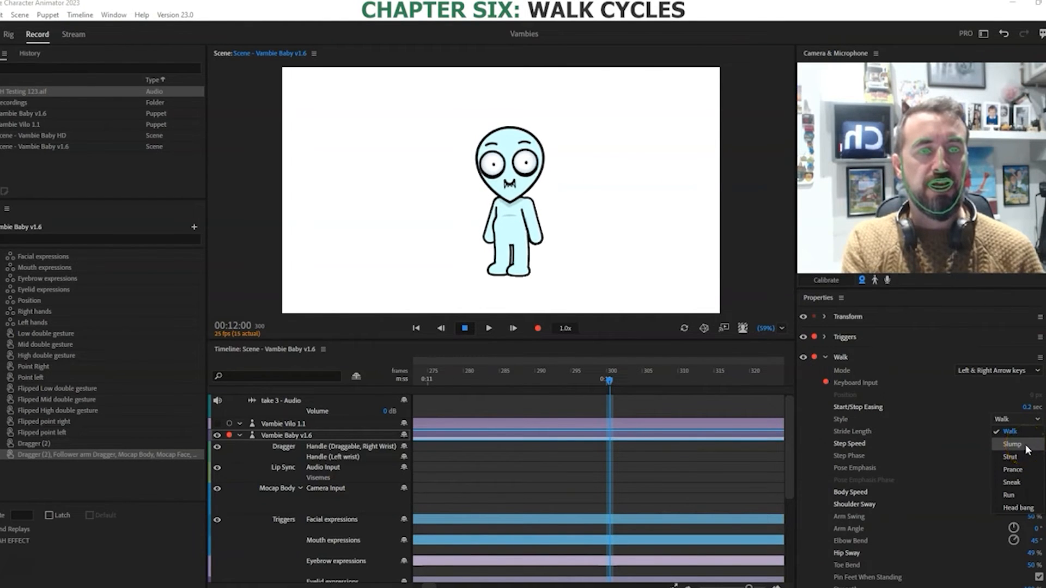
click(1025, 445)
key(Left)
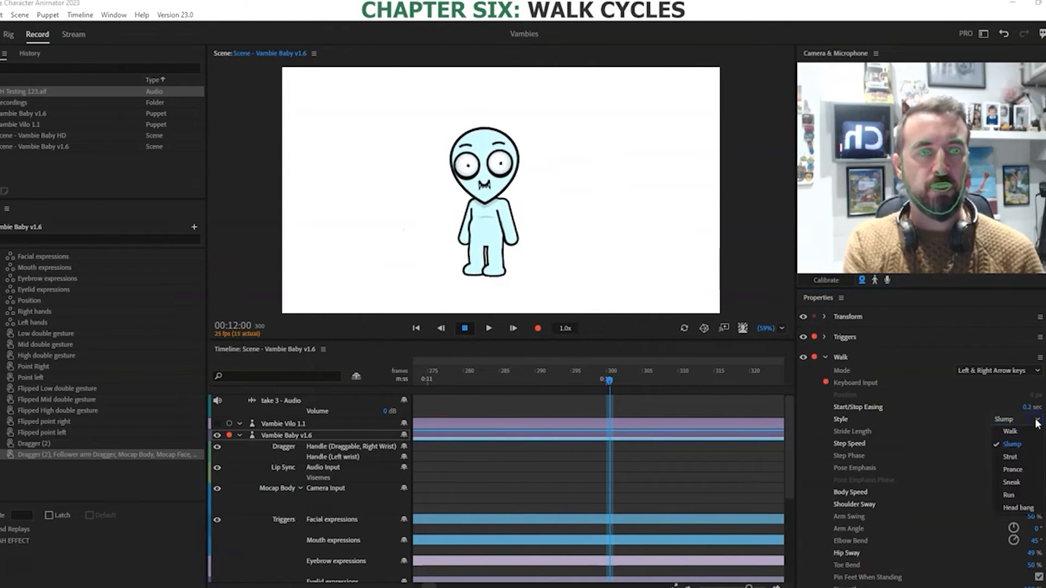
Step: Try the Strut style with a walk in both directions and return the Style to Walk
key(Left)
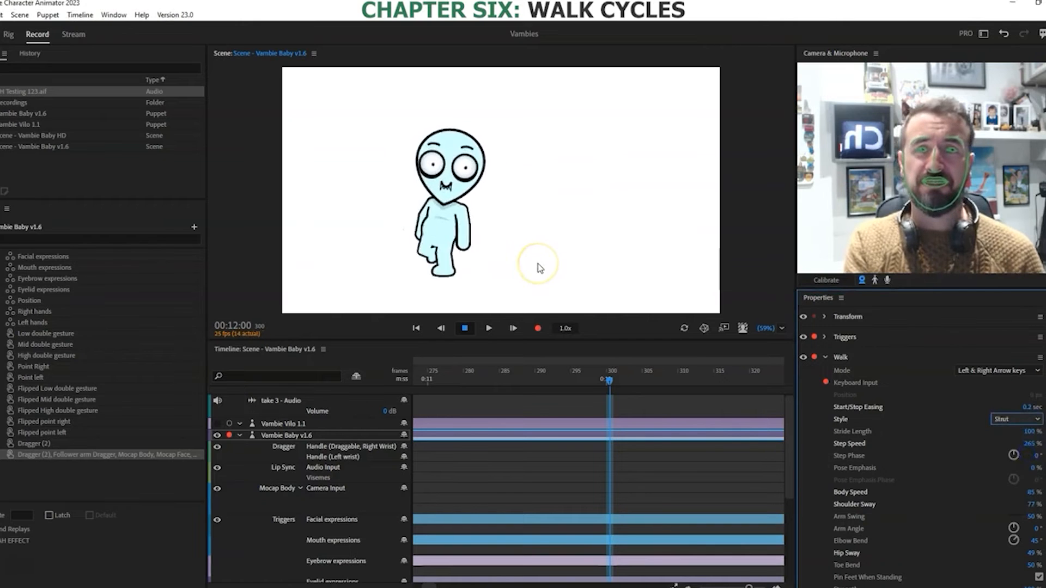
key(Right)
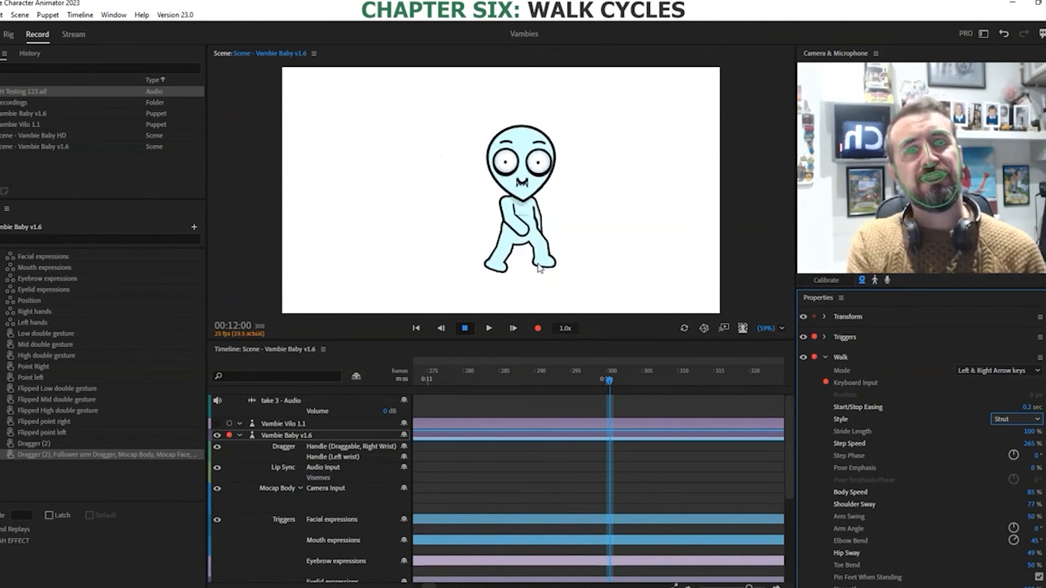
key(Left)
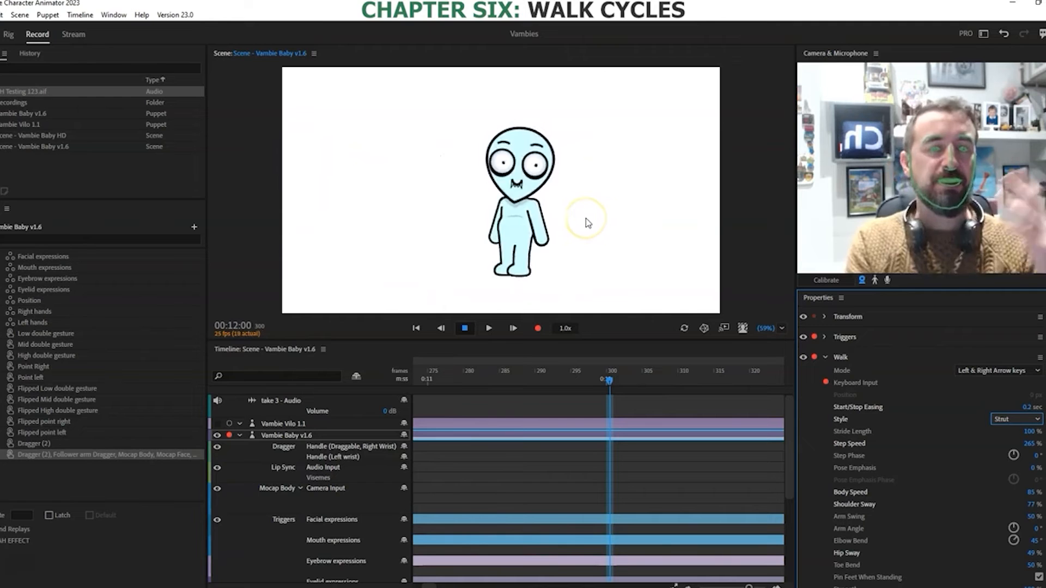
click(1017, 417)
click(1023, 434)
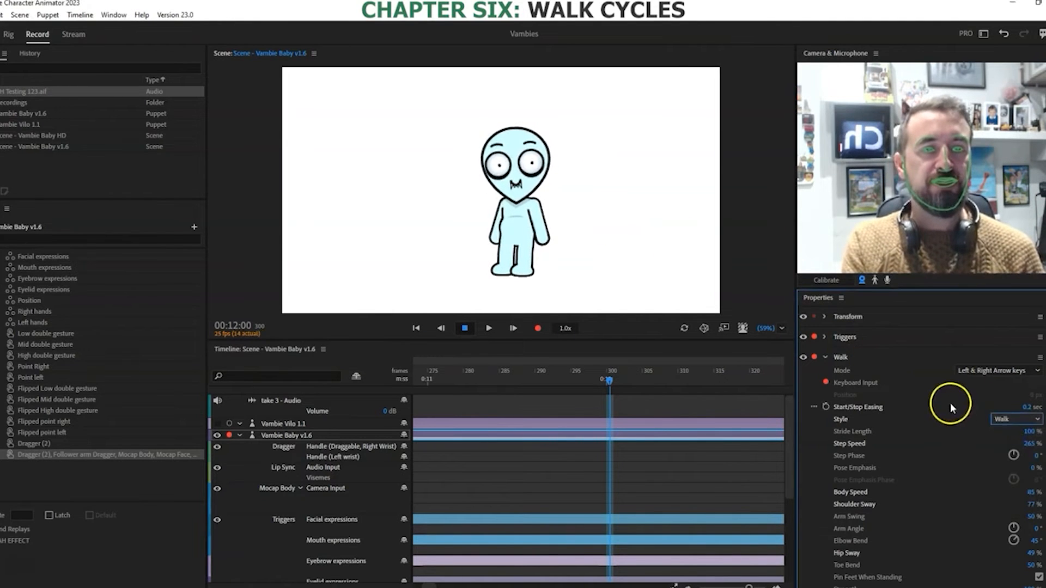
Step: Change the Style to Run and preview the puppet running back and forth several times
click(1017, 419)
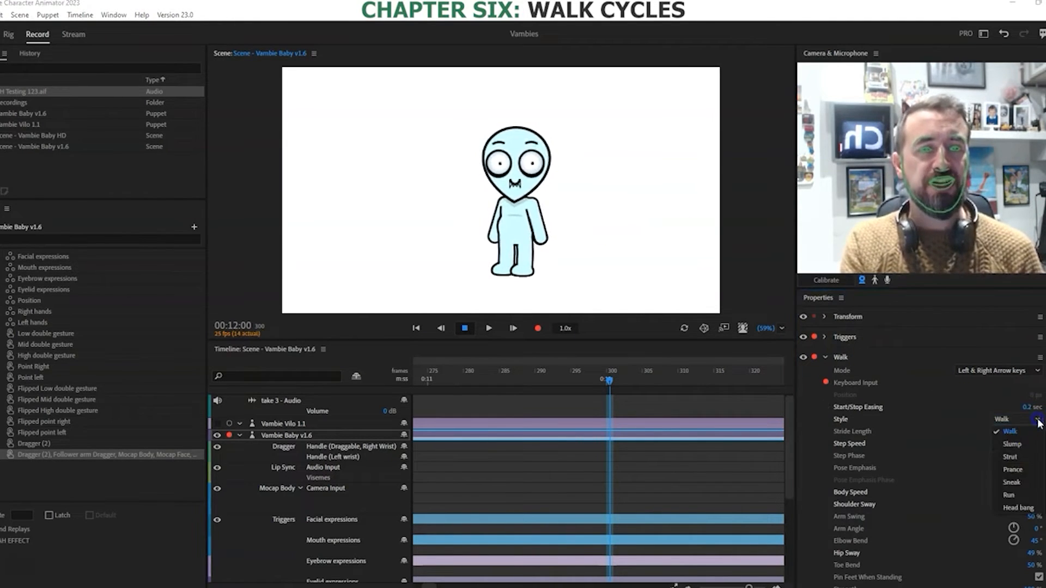
click(1015, 495)
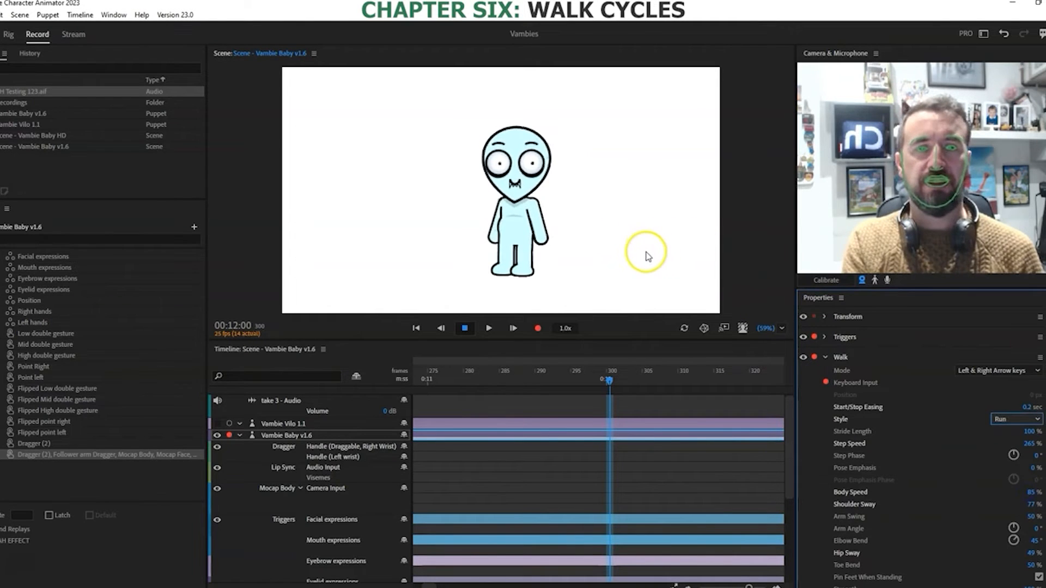
key(Left)
key(Right)
key(Left)
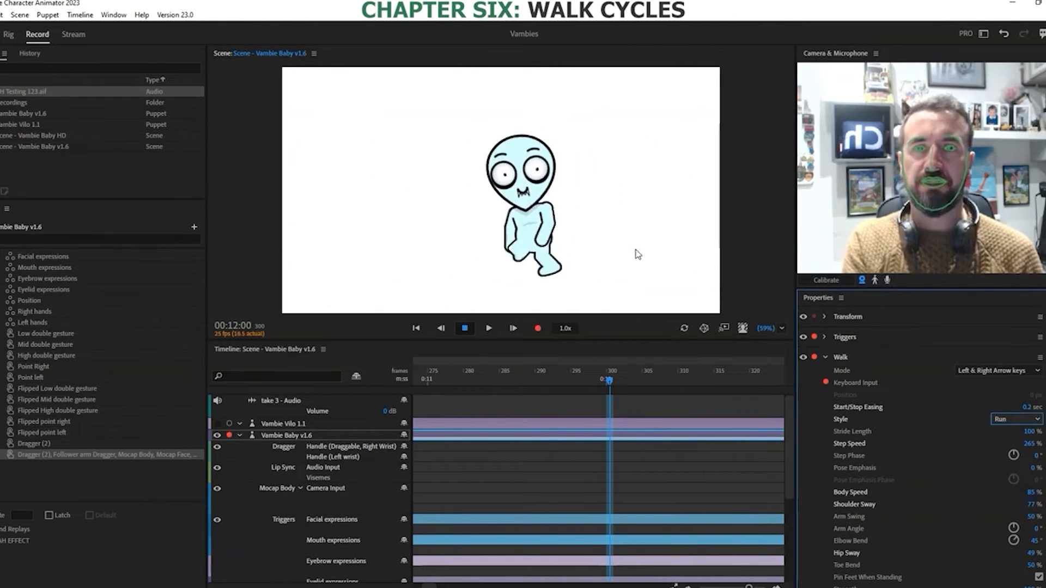
key(Right)
key(Left)
key(Right)
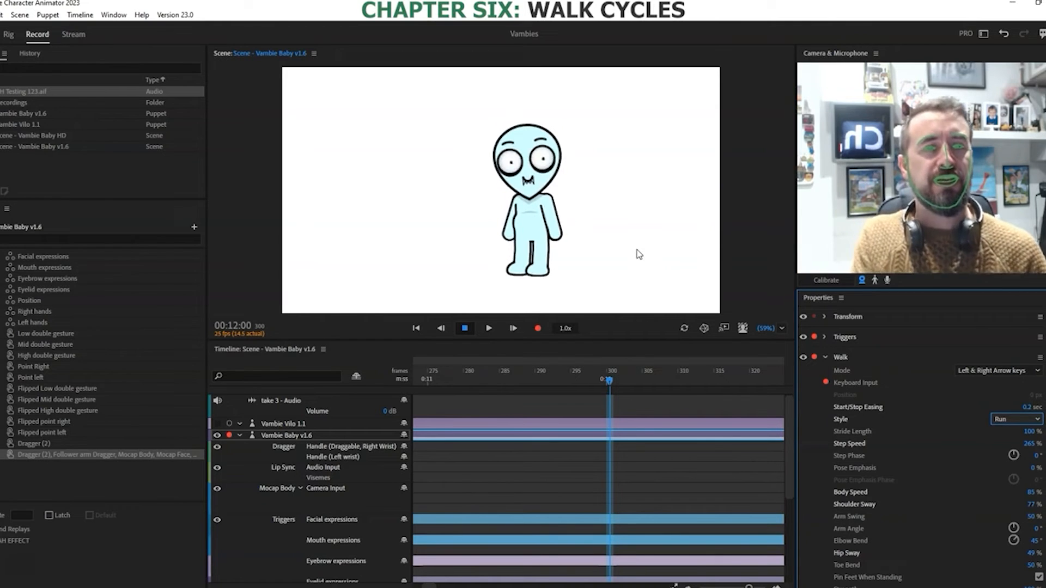
Step: Restore the Walk style and reset Step Speed to 100%, Body Speed to 187%, and Shoulder Sway and Hip Sway to 0%
click(1012, 419)
click(991, 436)
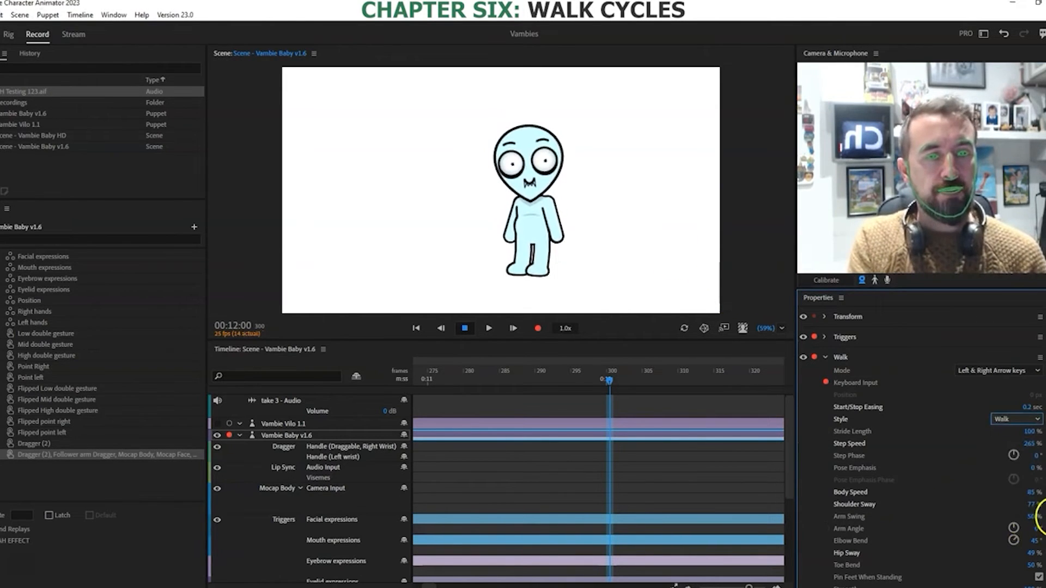
scroll(921, 447, down, 3)
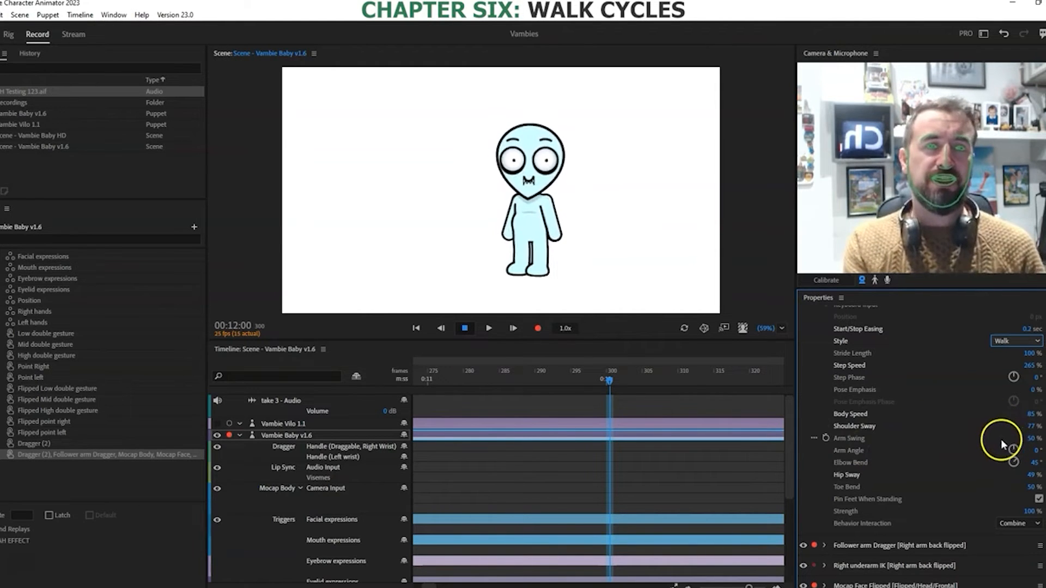
click(1044, 428)
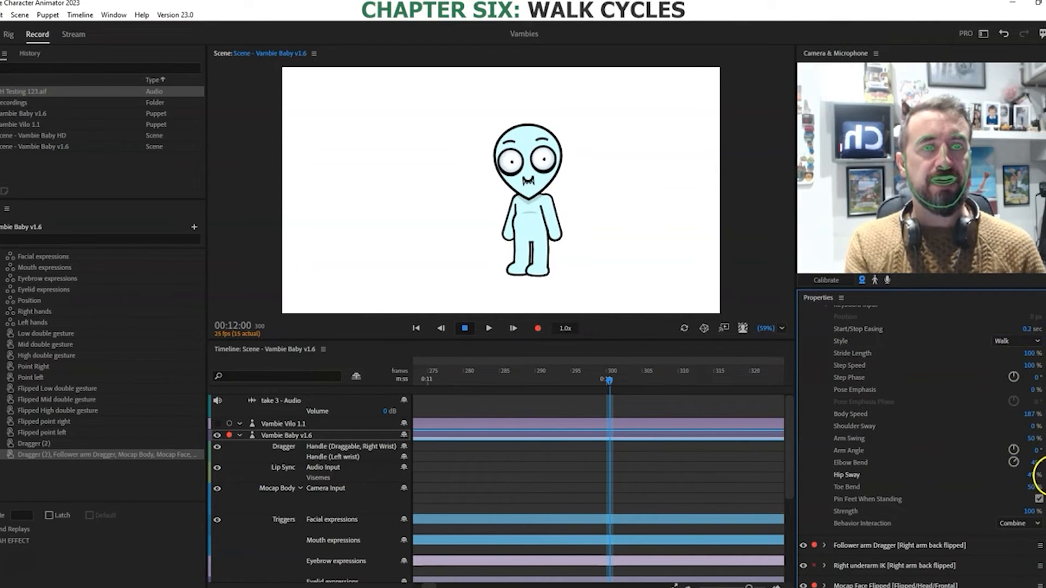
drag(1044, 445, 1027, 425)
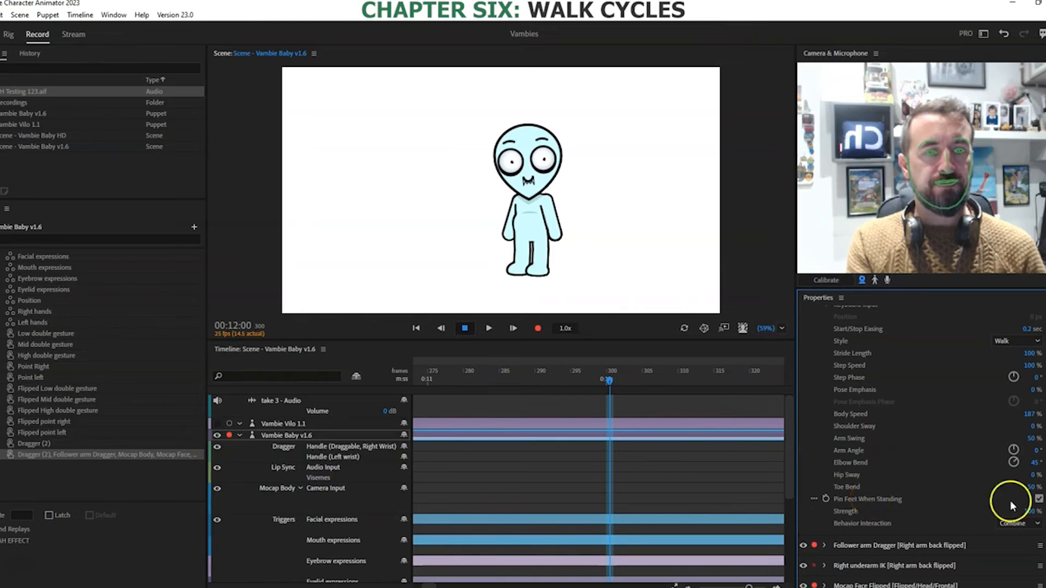
Step: Preview the walk in both directions with Pin Feet When Standing turned off, and turn the option back on
click(1039, 499)
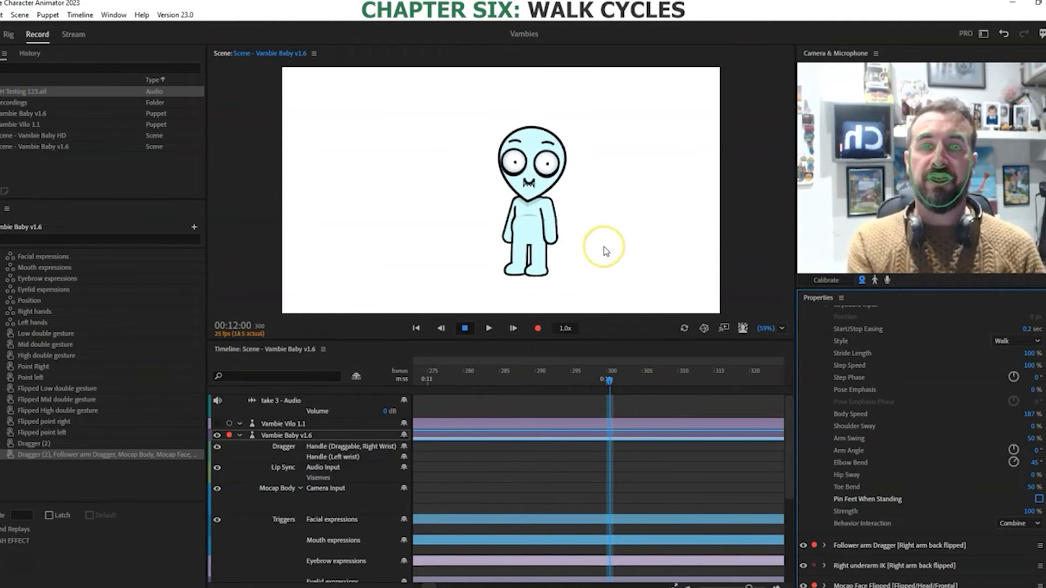
key(Left)
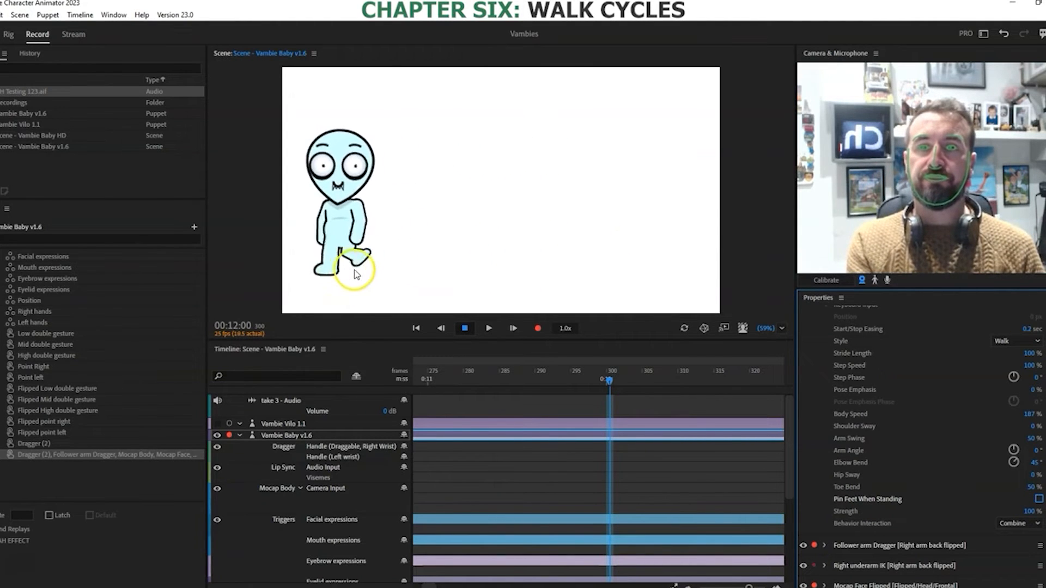
key(Right)
key(Right)
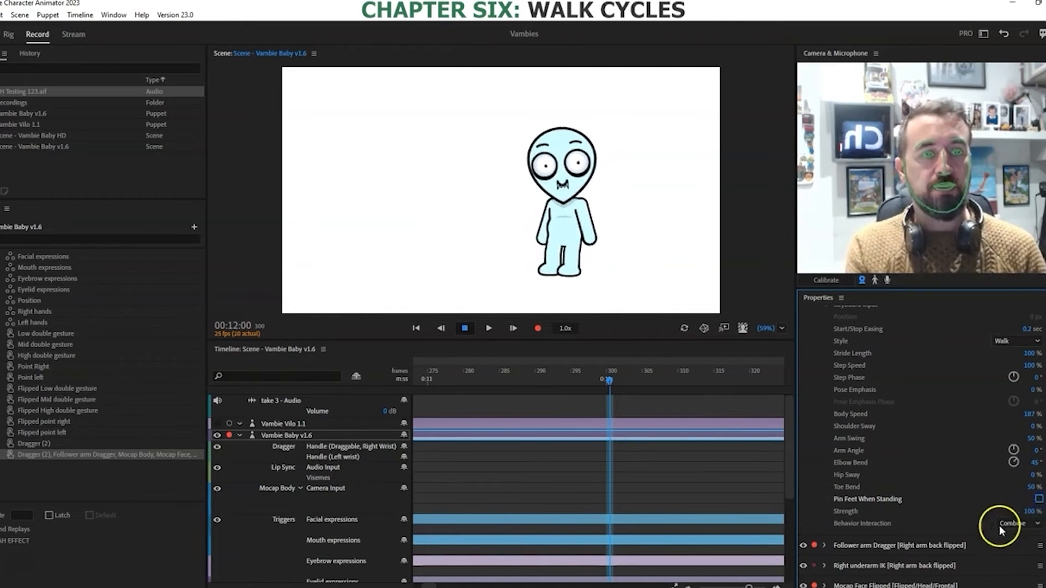
click(1039, 499)
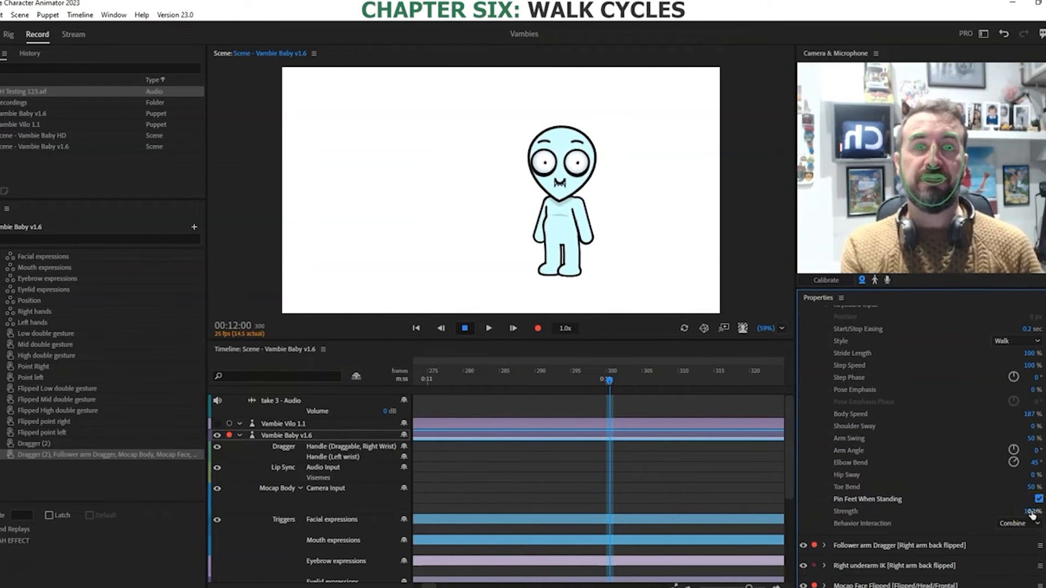
Step: Try the Walk behavior's Strength at 63% and restore it to 100%
drag(1031, 512, 1009, 513)
drag(640, 245, 565, 247)
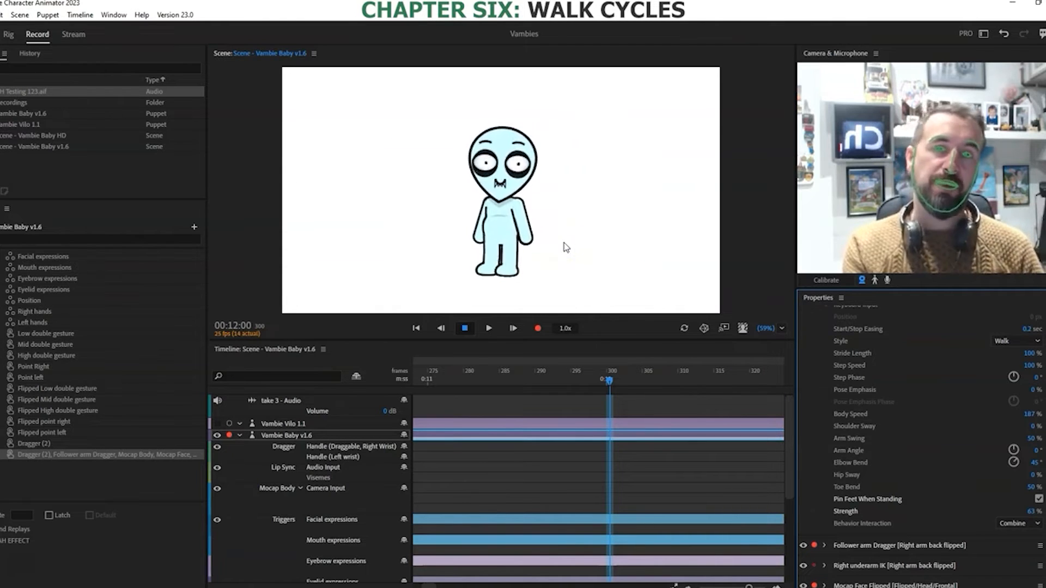
drag(1029, 513, 1045, 507)
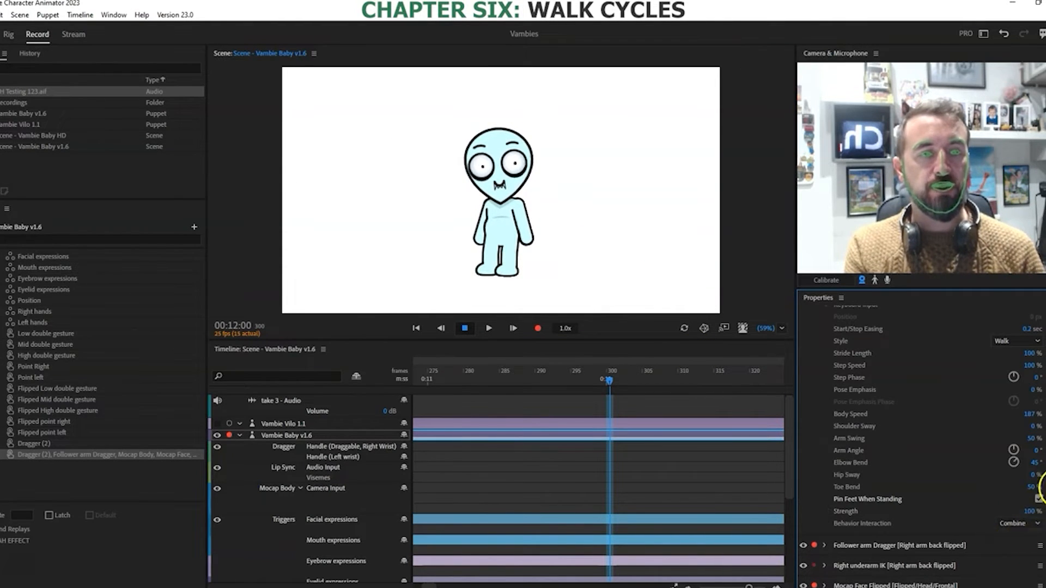
Step: Disarm the Walk behavior to compare the scene's frame rate, and arm it again
scroll(921, 436, up, 2)
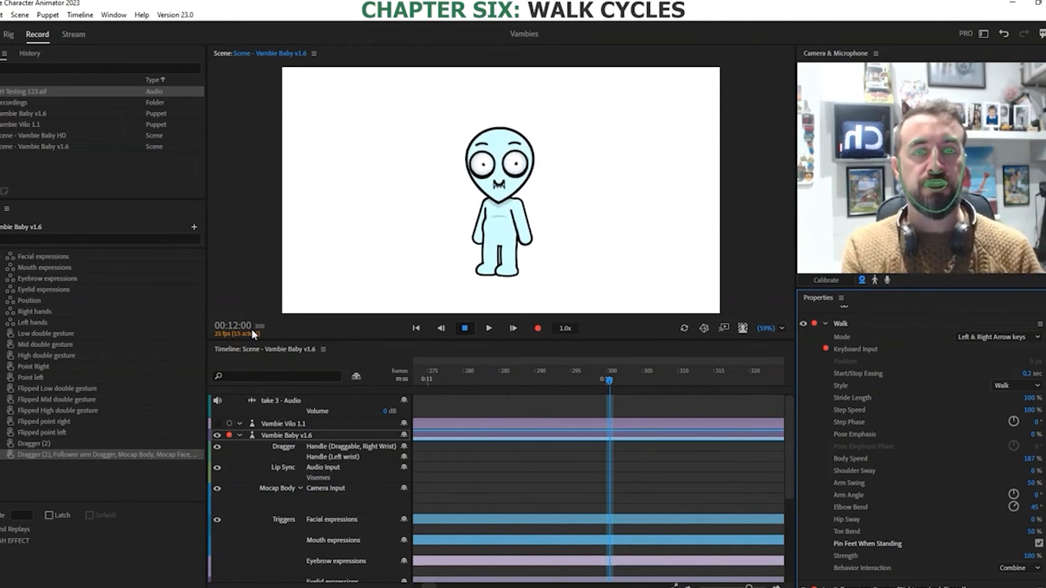
click(715, 235)
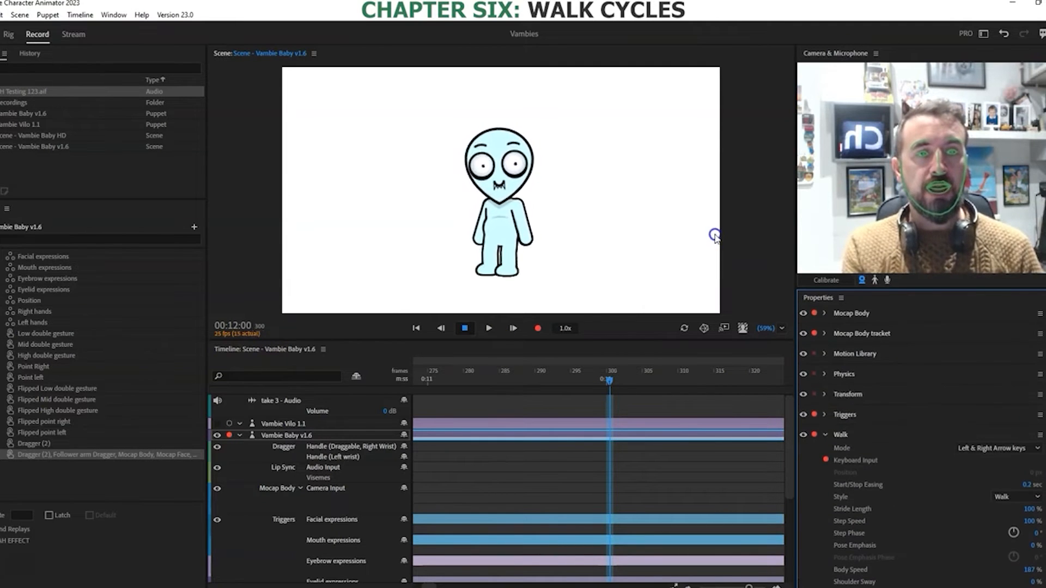
click(825, 435)
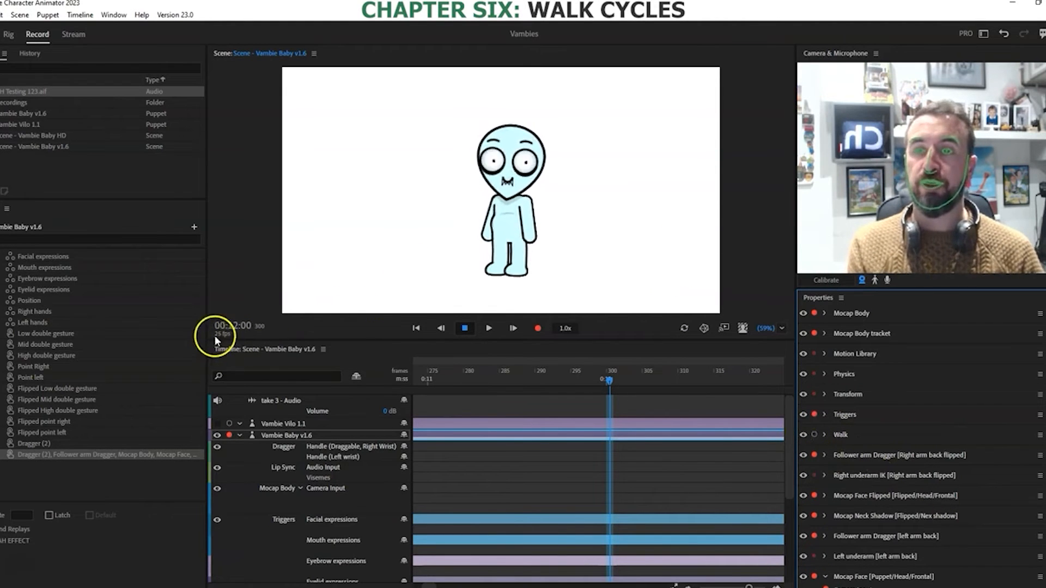
click(825, 434)
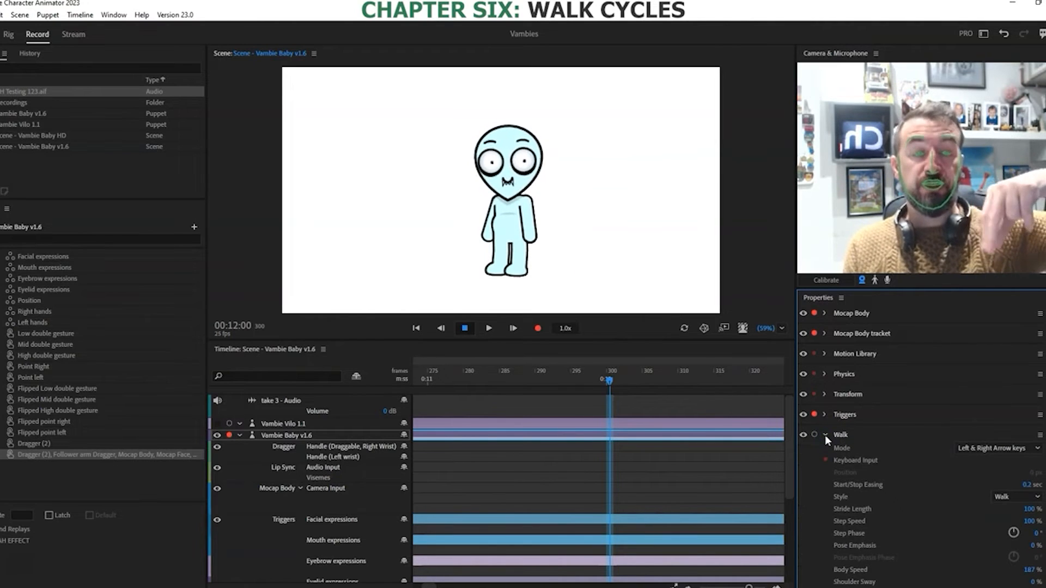
click(573, 345)
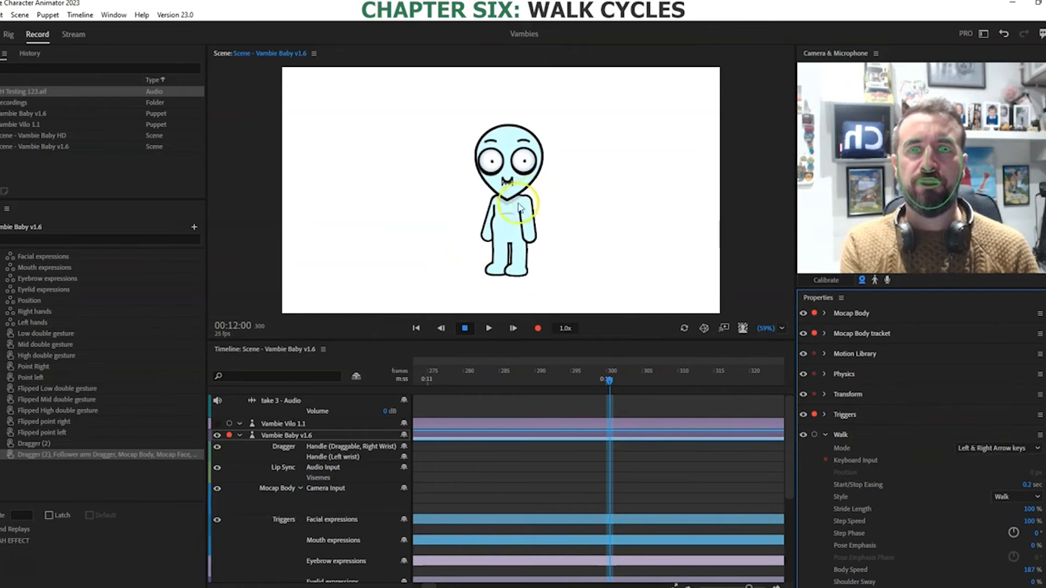
click(583, 265)
click(814, 434)
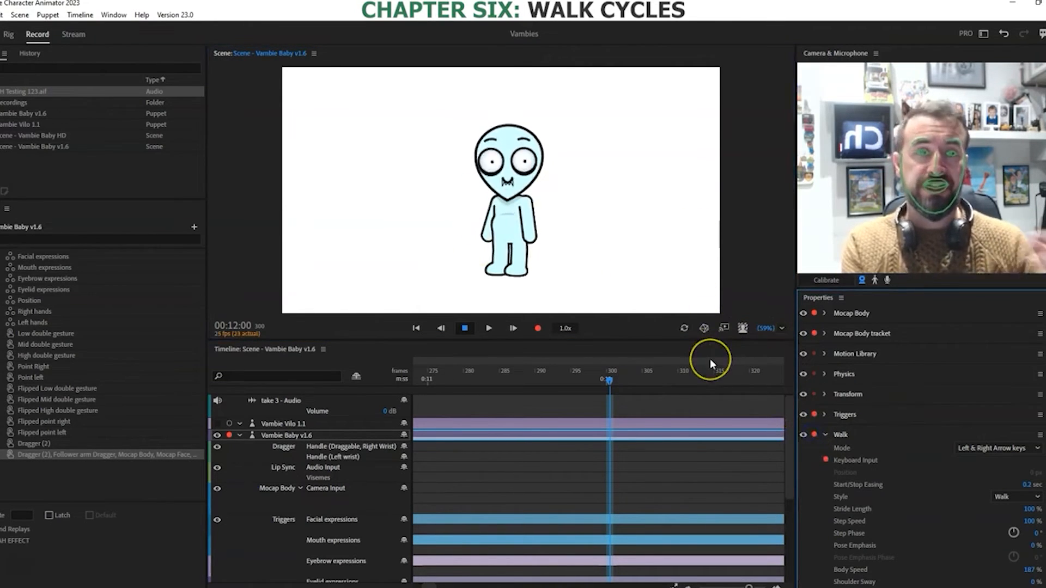
Step: Walk the puppet across the scene in both directions to preview the current Walk settings
key(Left)
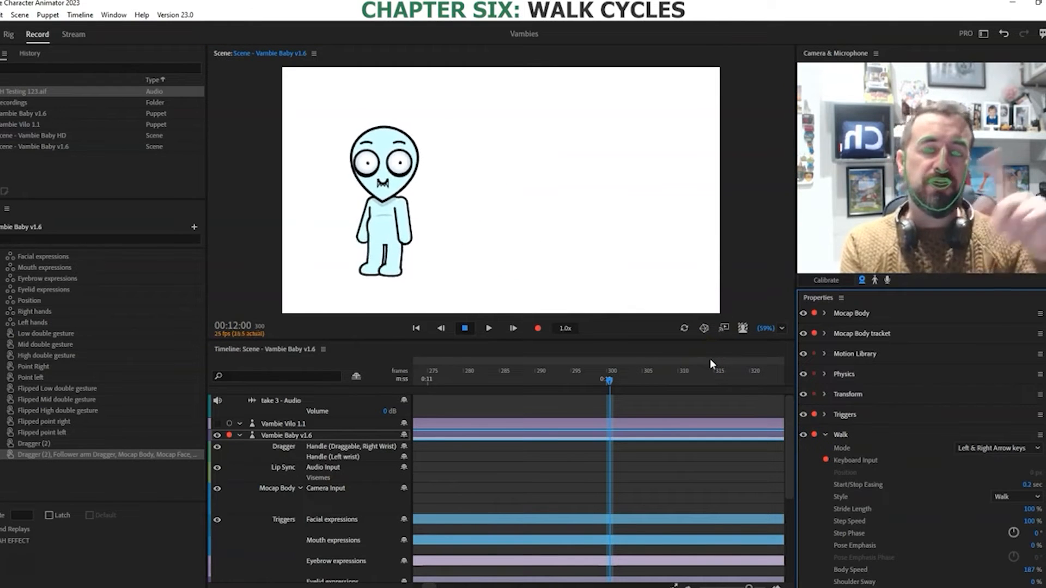
click(412, 200)
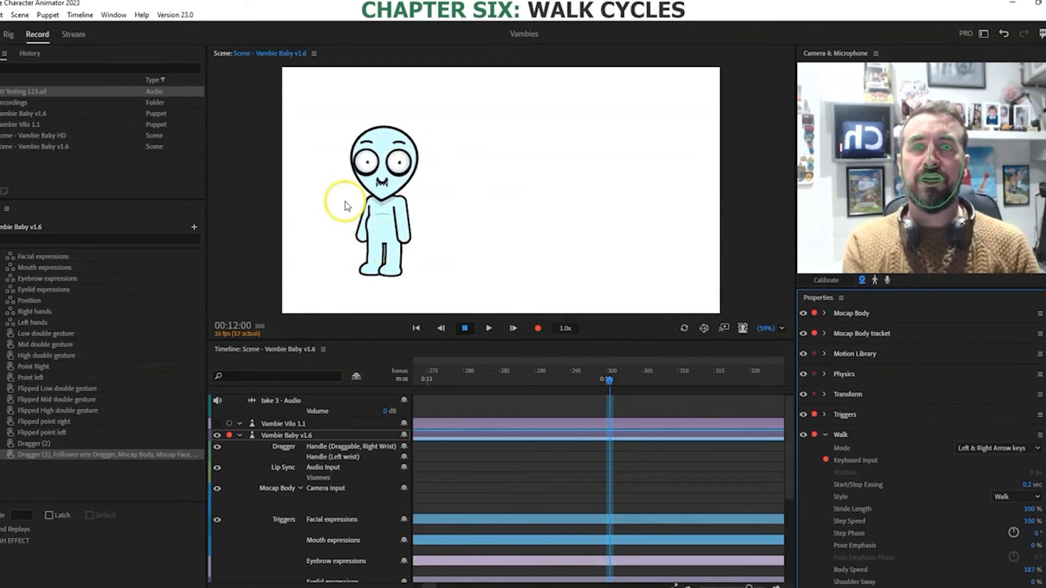
key(Right)
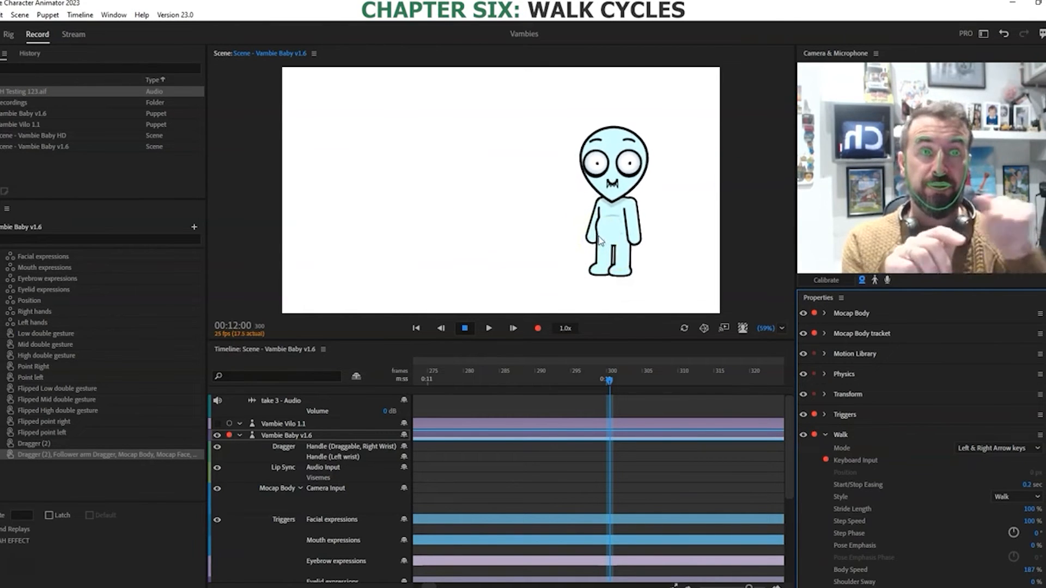
click(590, 340)
key(Right)
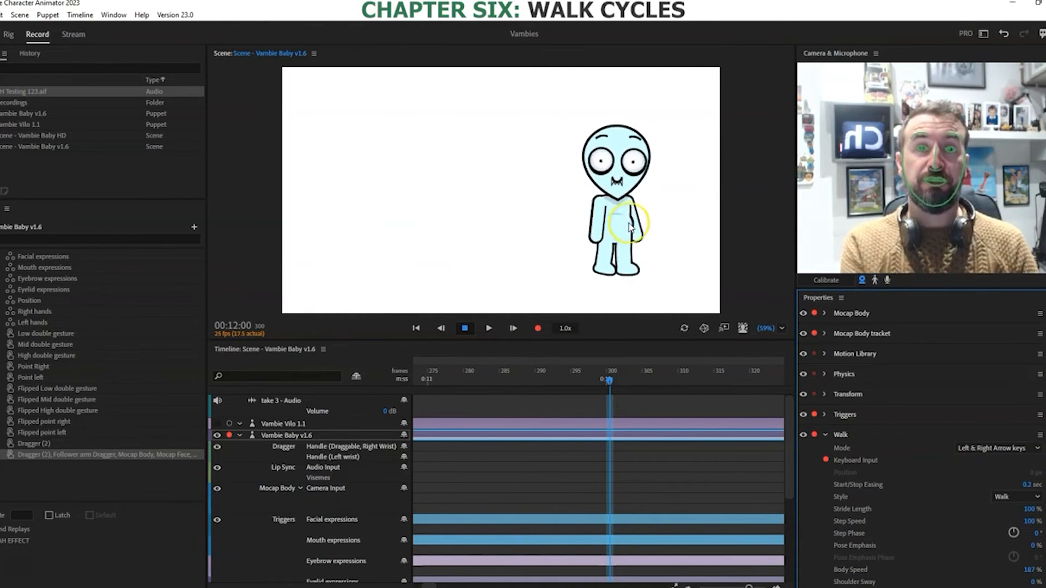
key(Left)
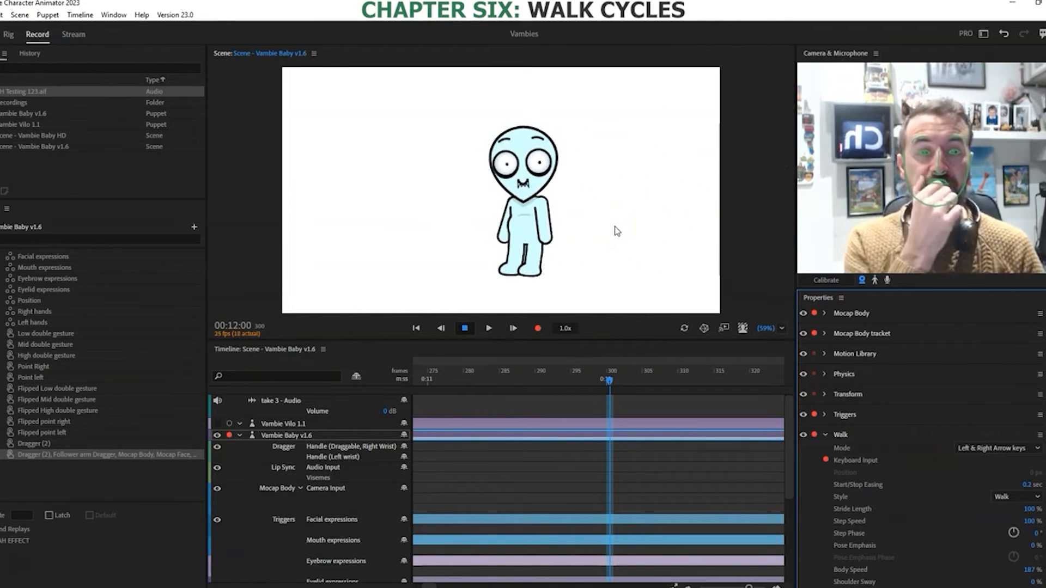
Step: Switch the Walk behavior to Position-based mode and start keyframing its Position at 0 px at 00:12:00
click(843, 356)
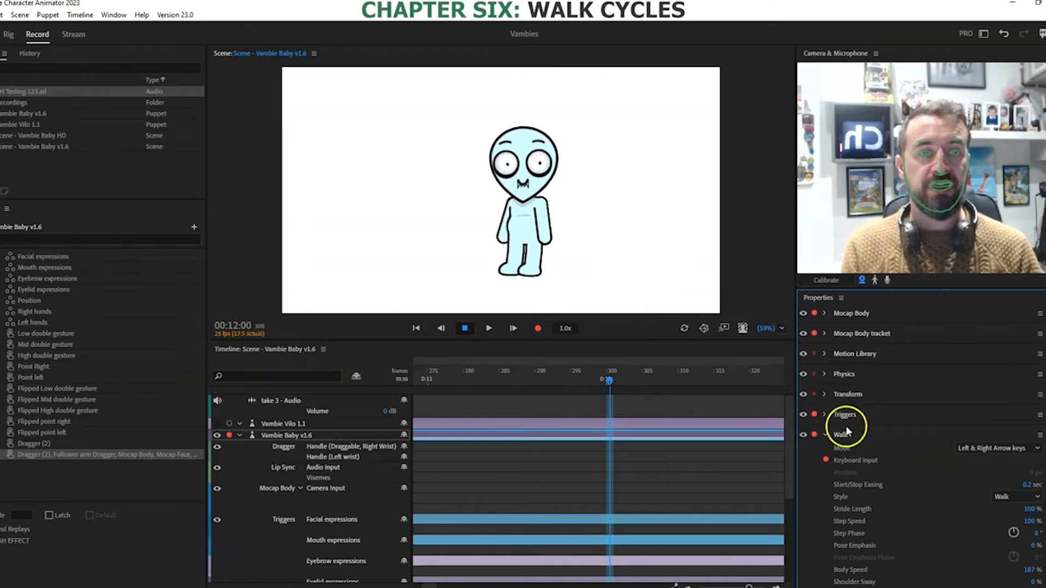
click(1019, 497)
click(1022, 498)
click(1030, 449)
click(1003, 484)
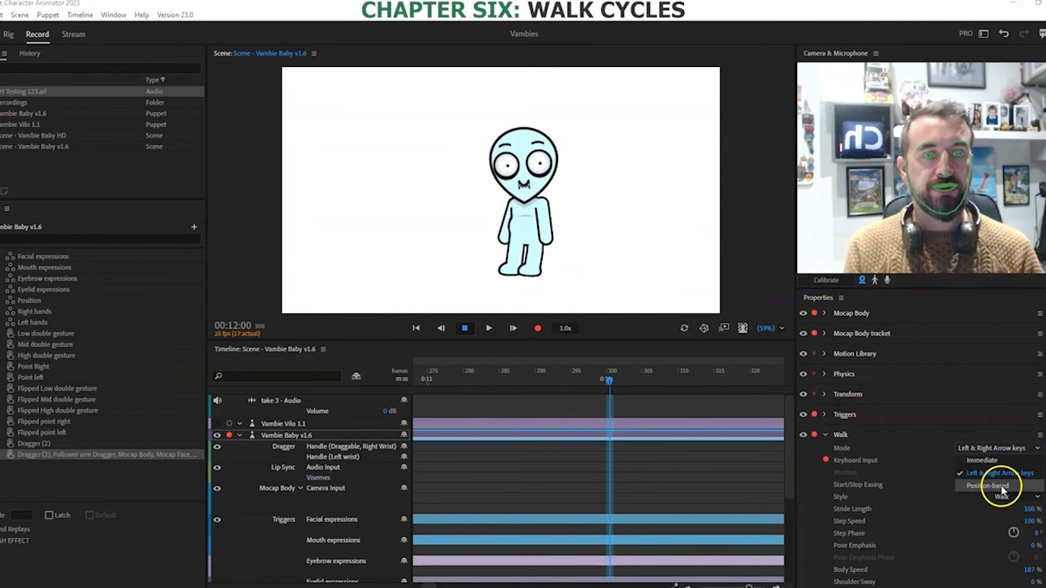
click(843, 446)
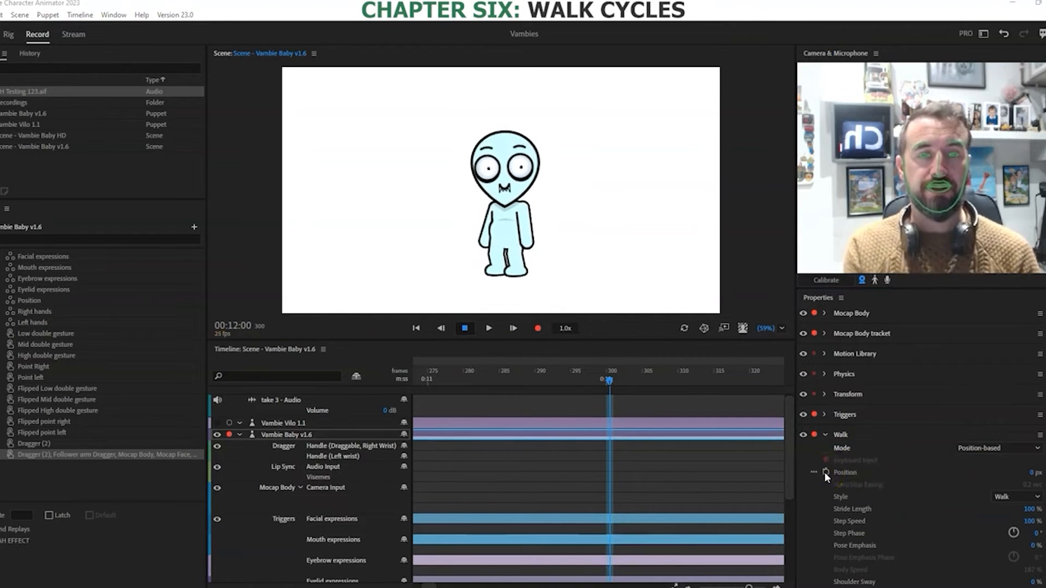
click(824, 471)
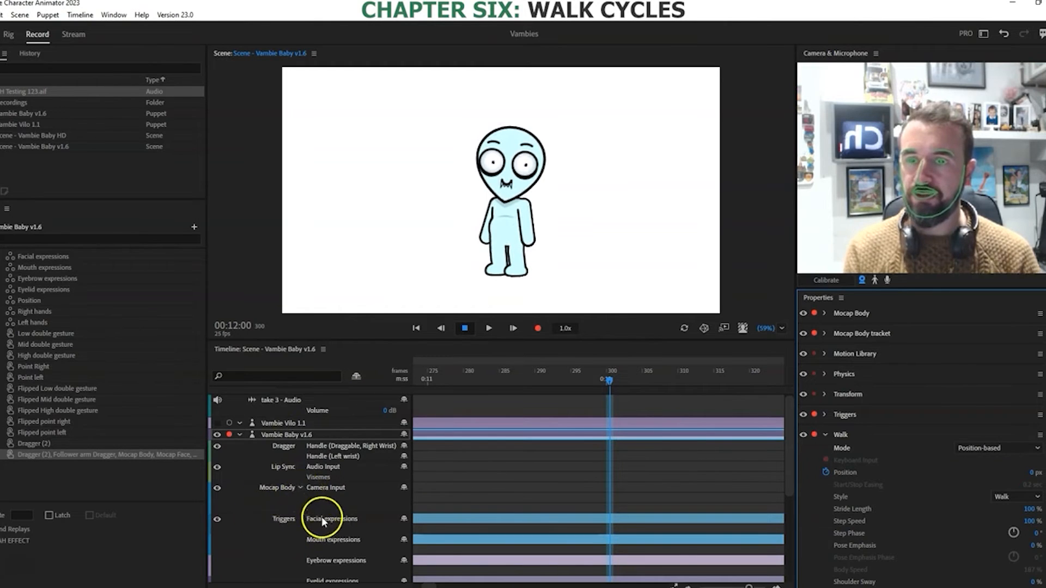
scroll(322, 518, down, 3)
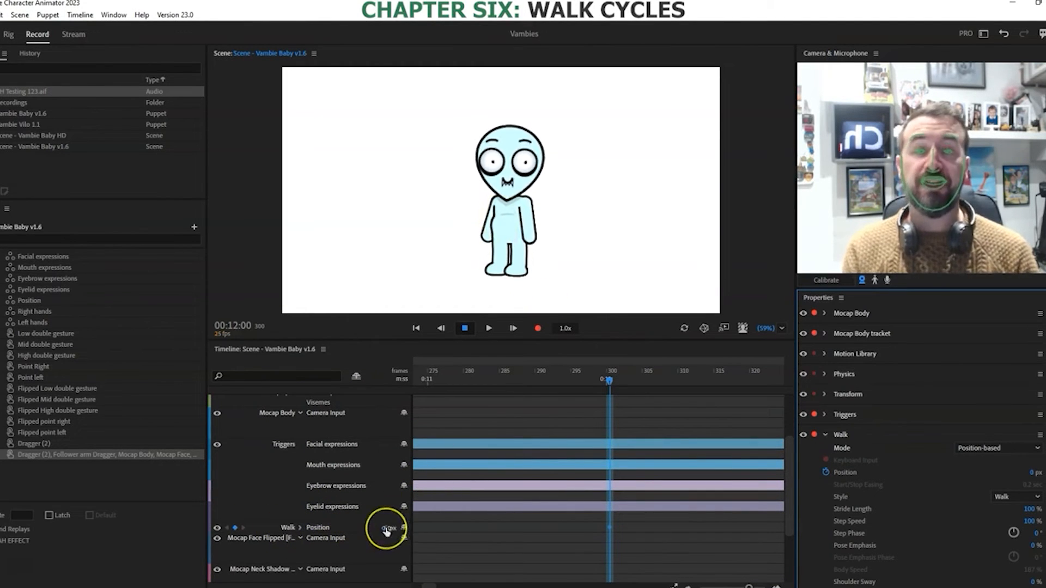
Step: Delete the Walk Position keyframe at 00:12:00 and undo the deletion
click(236, 526)
key(Delete)
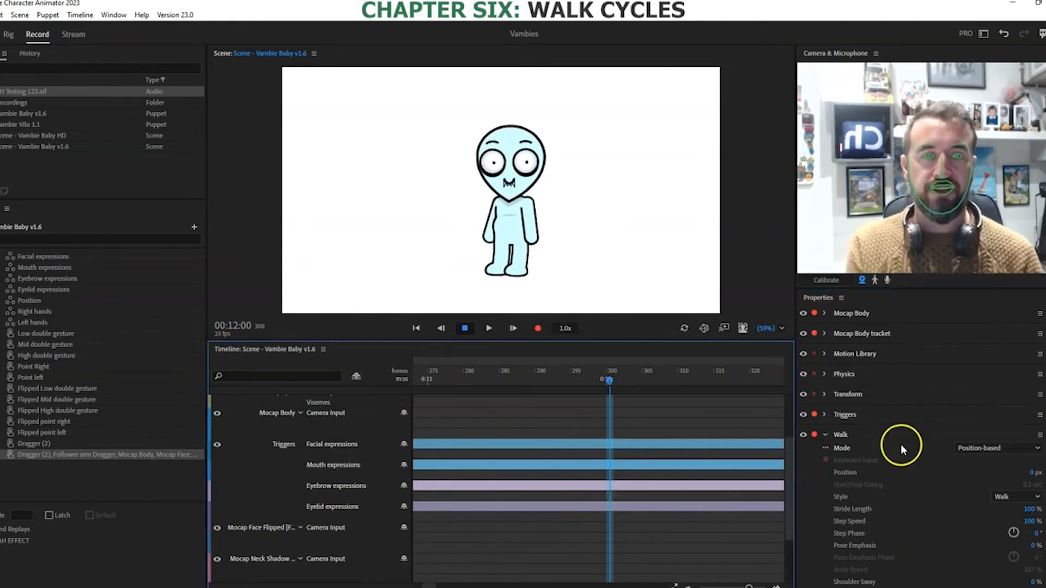
key(ctrl+z)
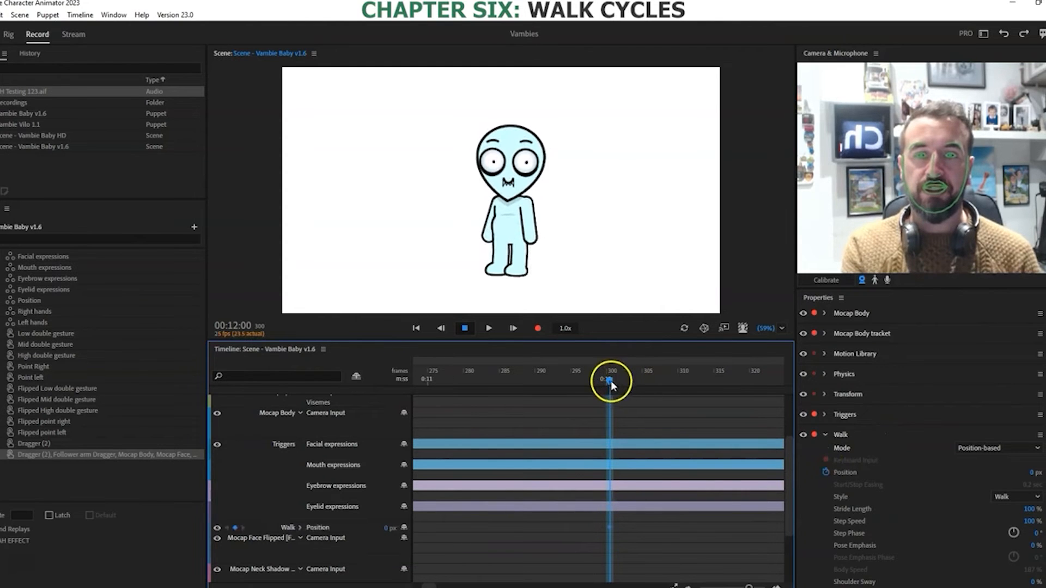
Step: Add a second Walk Position keyframe at 00:12:05 with a value of -3000 px
drag(429, 587, 430, 586)
drag(468, 380, 515, 379)
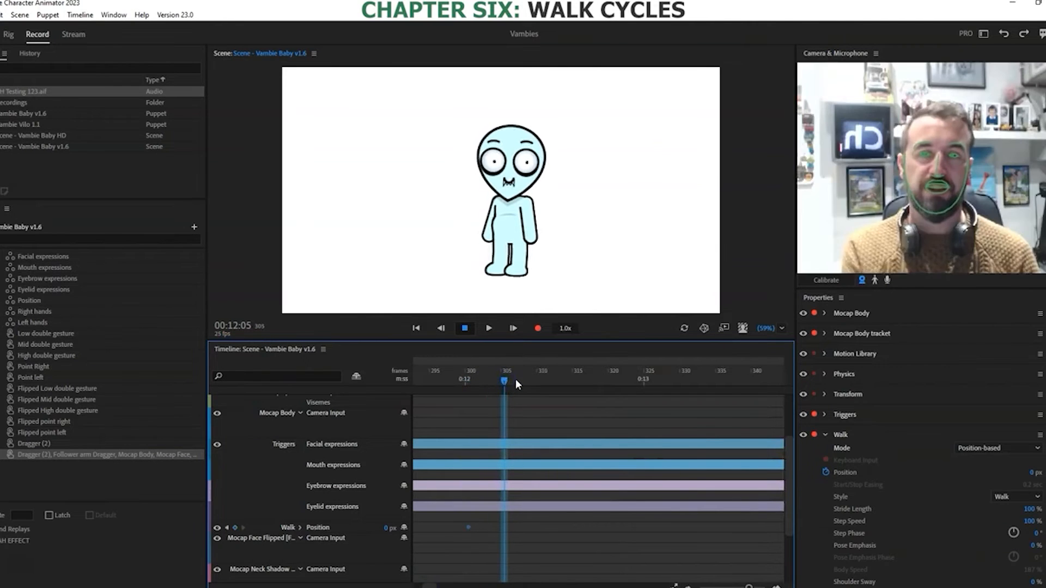
click(235, 528)
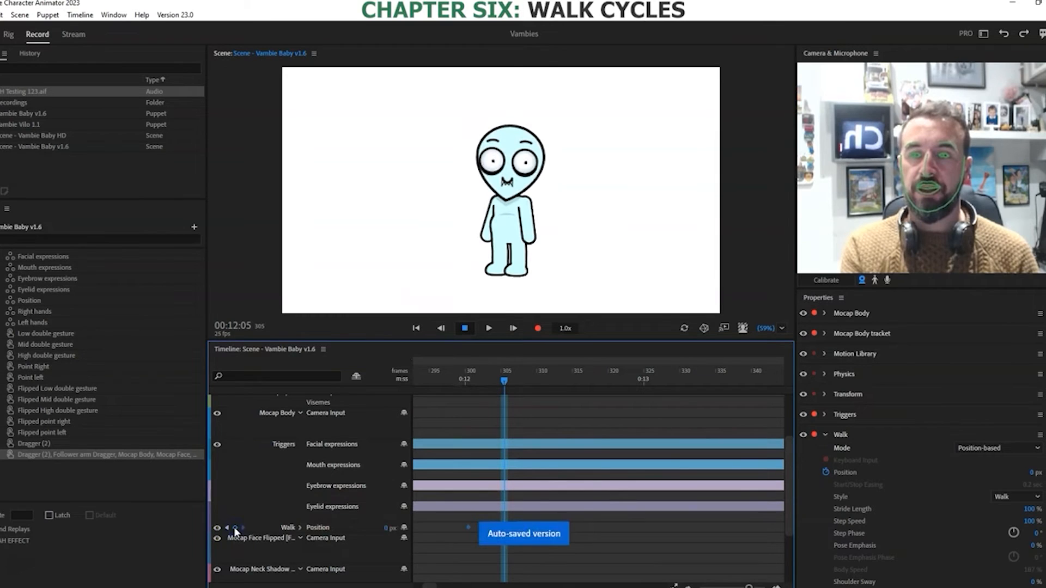
click(384, 528)
drag(384, 529, 318, 527)
click(383, 528)
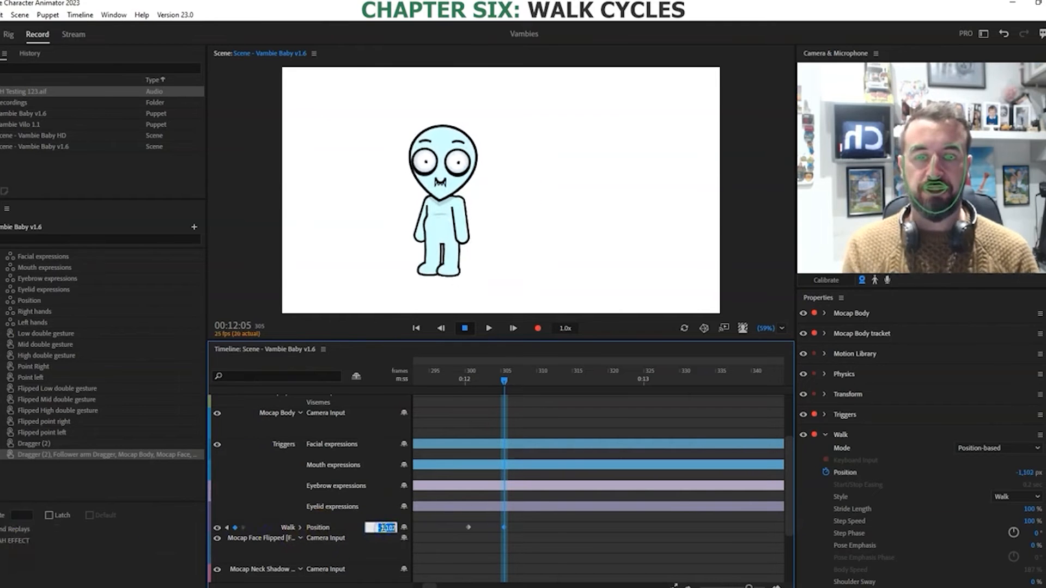
text(-300)
key(Return)
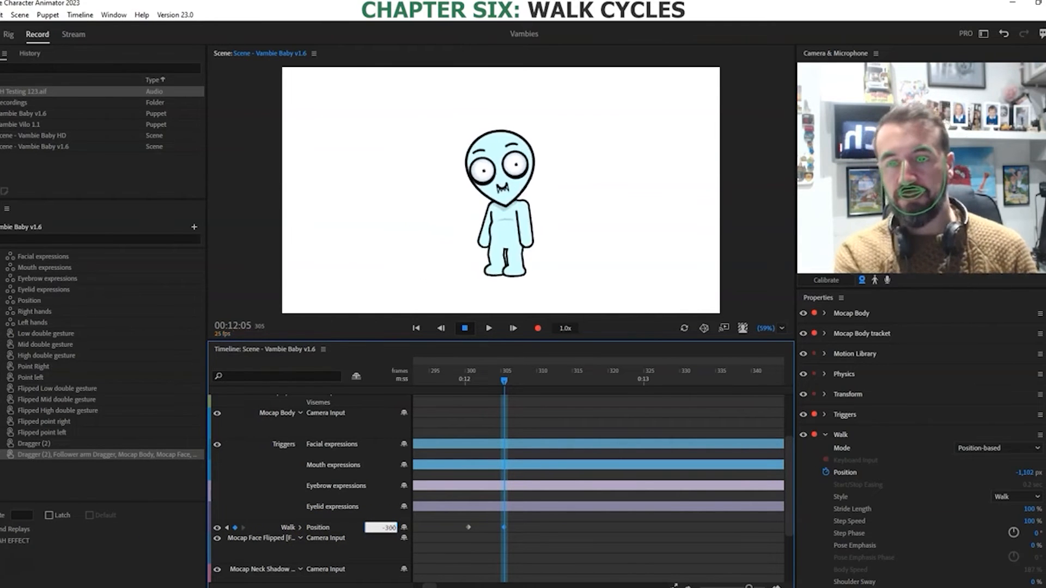
text(0)
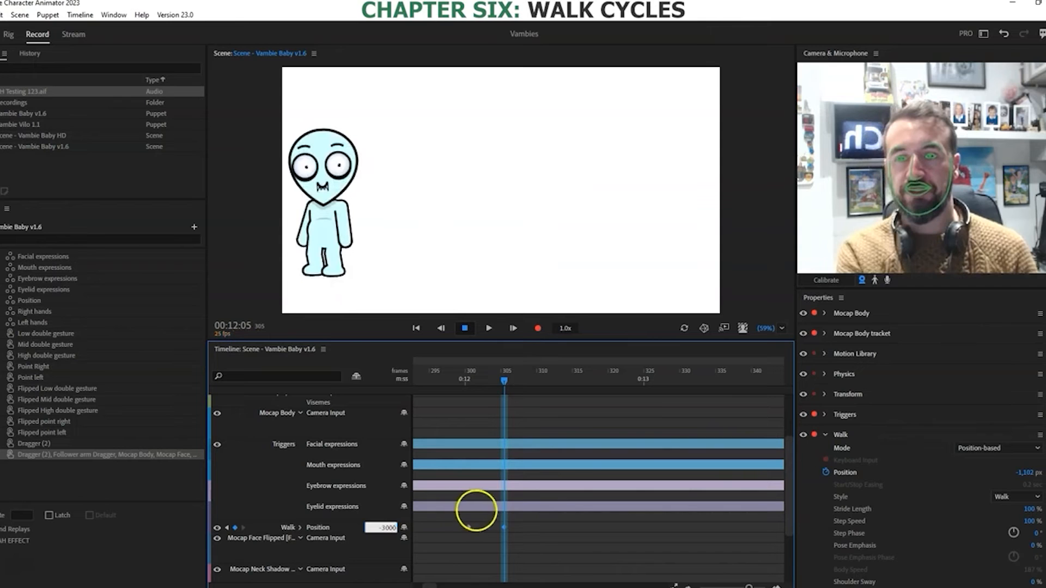
key(Return)
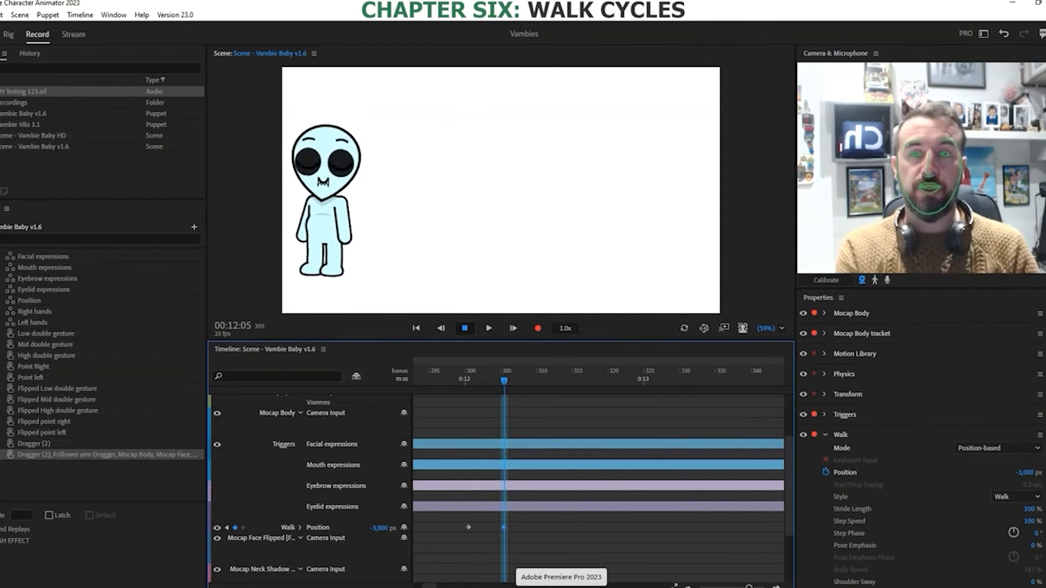
Step: Play the keyframed walk from 00:11:23, just before the first Position keyframe
click(454, 378)
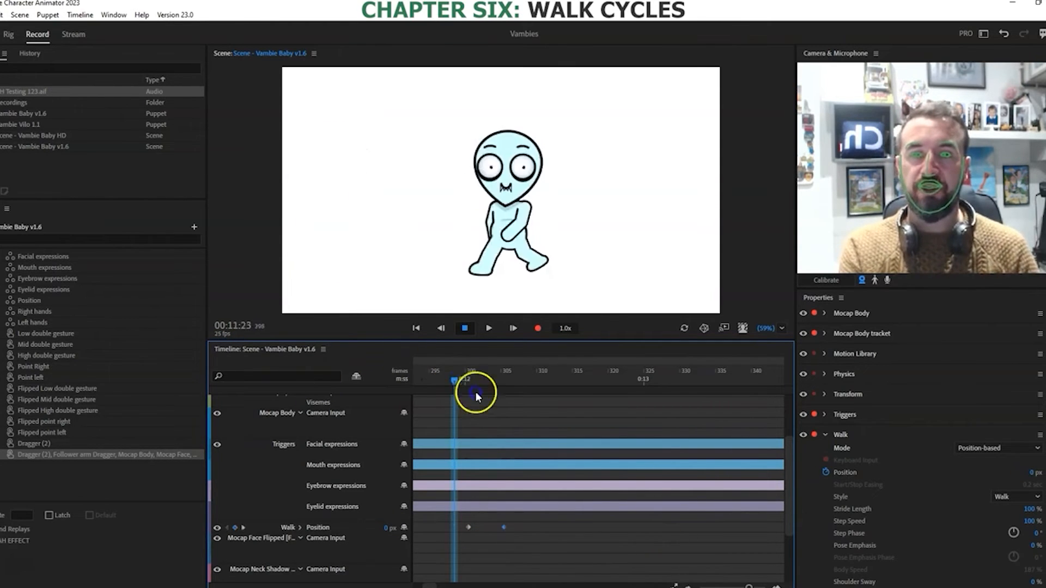
click(489, 328)
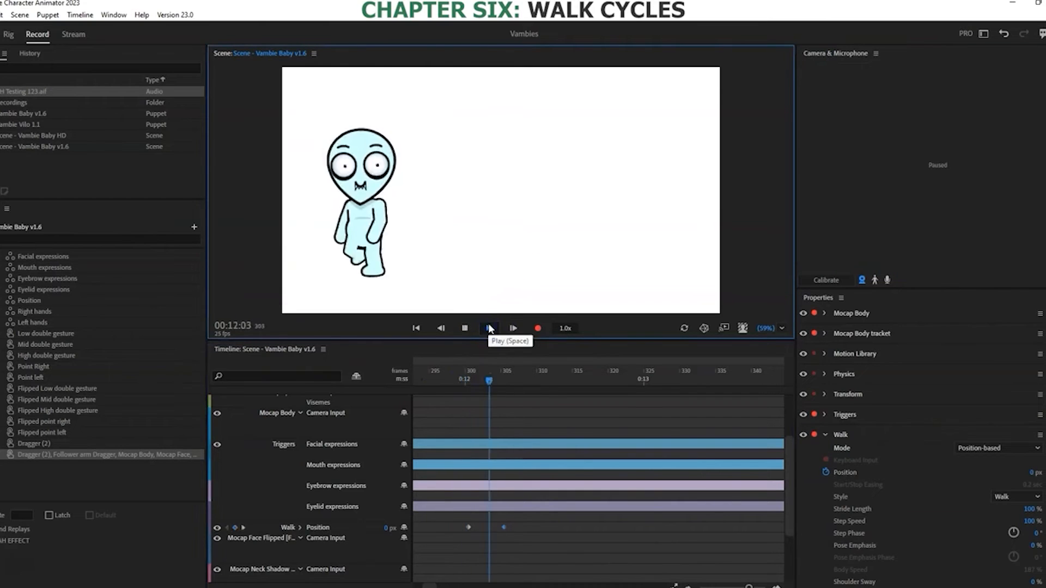
click(478, 327)
Step: Move the second Walk Position keyframe to 00:13:02 and play the slower walk from 00:11:21
drag(504, 527, 661, 528)
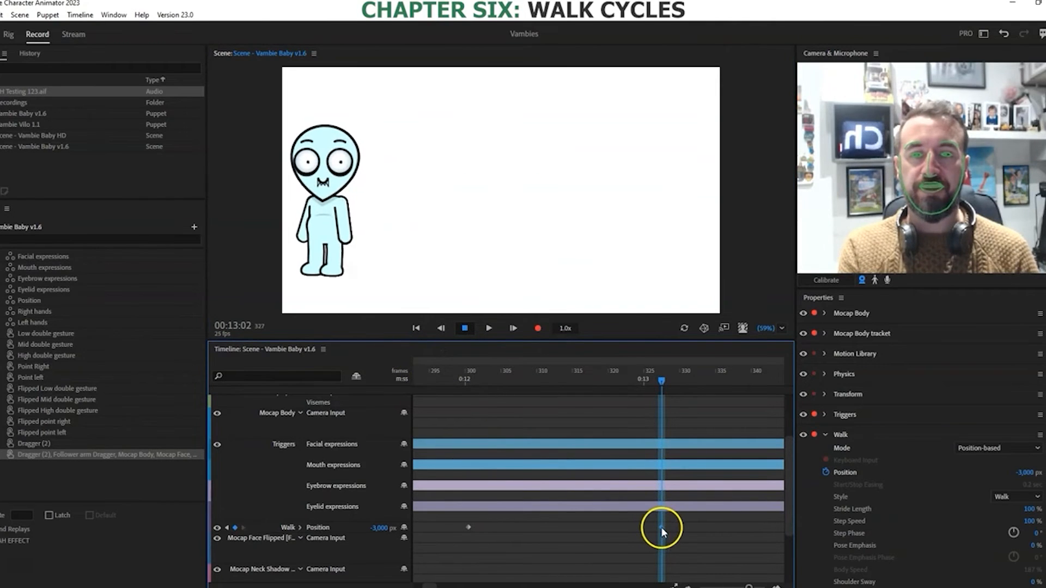
click(439, 376)
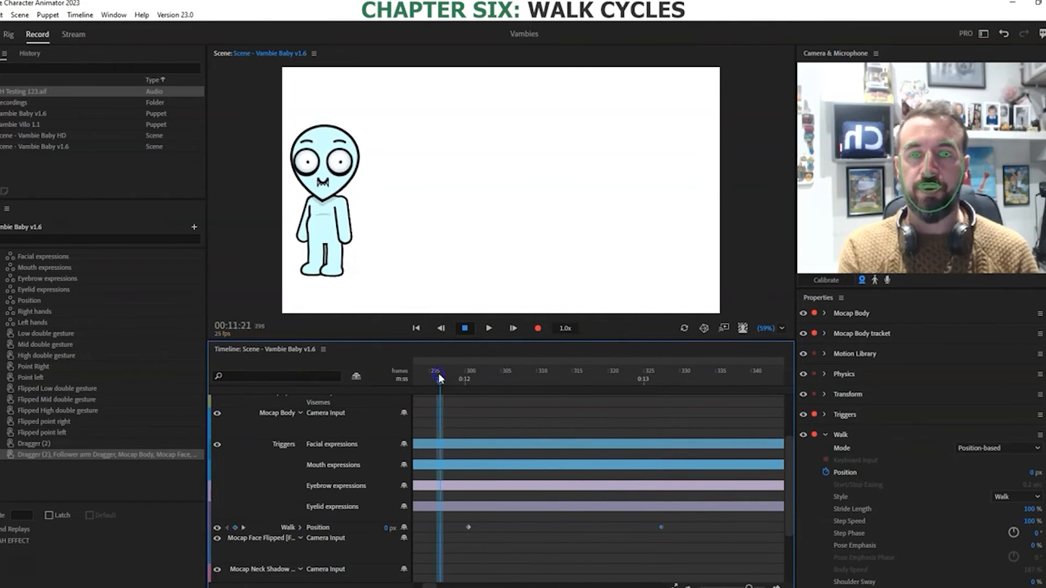
drag(749, 586, 741, 586)
click(490, 327)
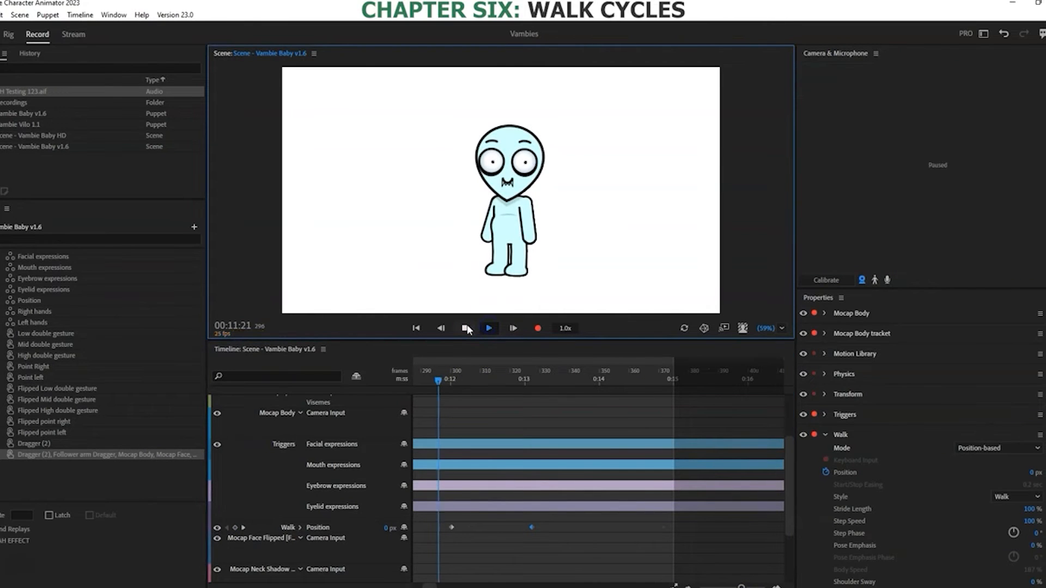
click(466, 328)
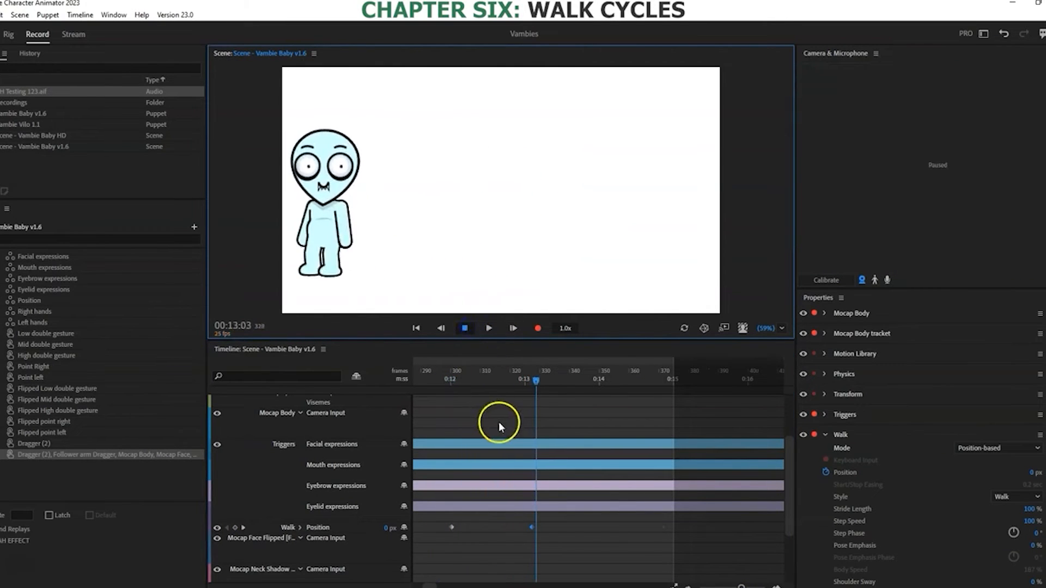
Step: Shift the second Walk Position keyframe further to about frame 336 and play the walk from 00:11:22
drag(532, 530, 560, 532)
click(422, 379)
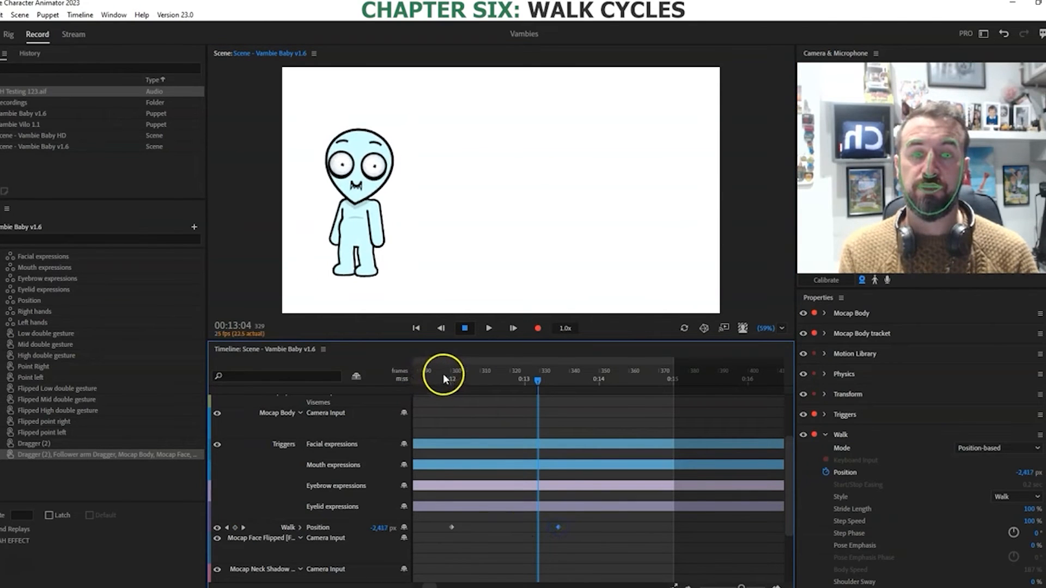
click(442, 377)
click(491, 328)
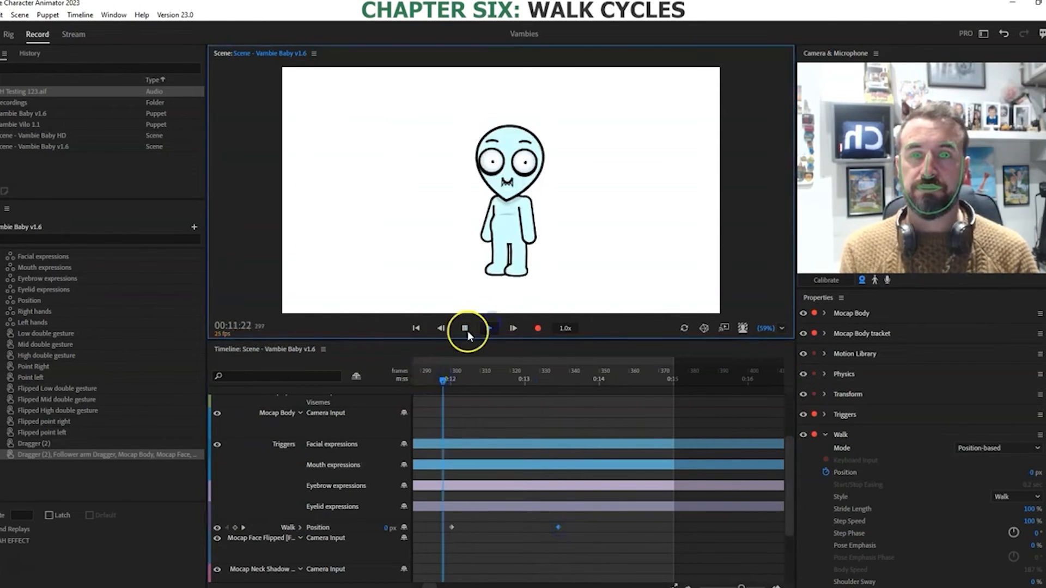
click(467, 331)
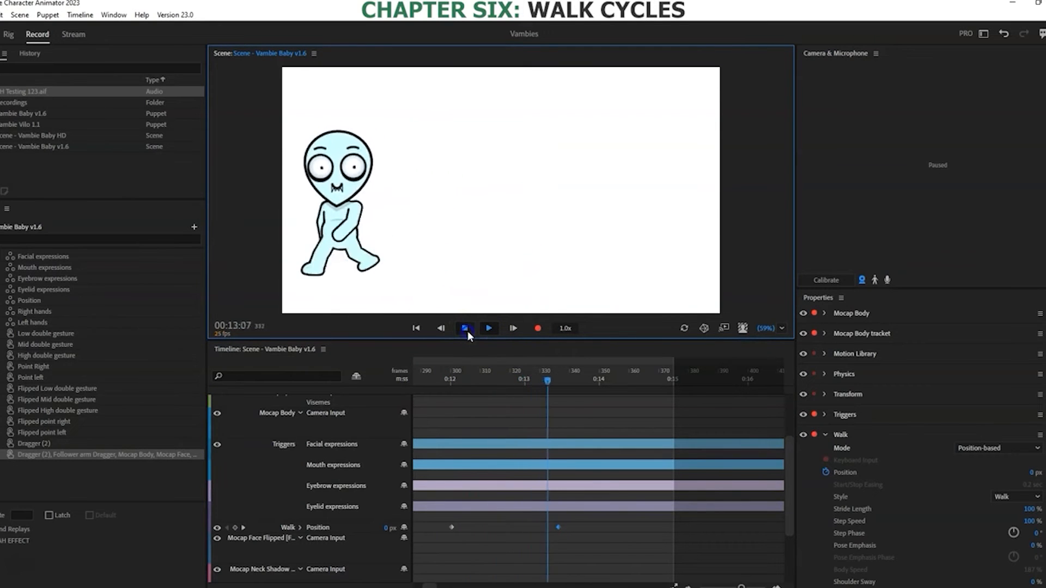
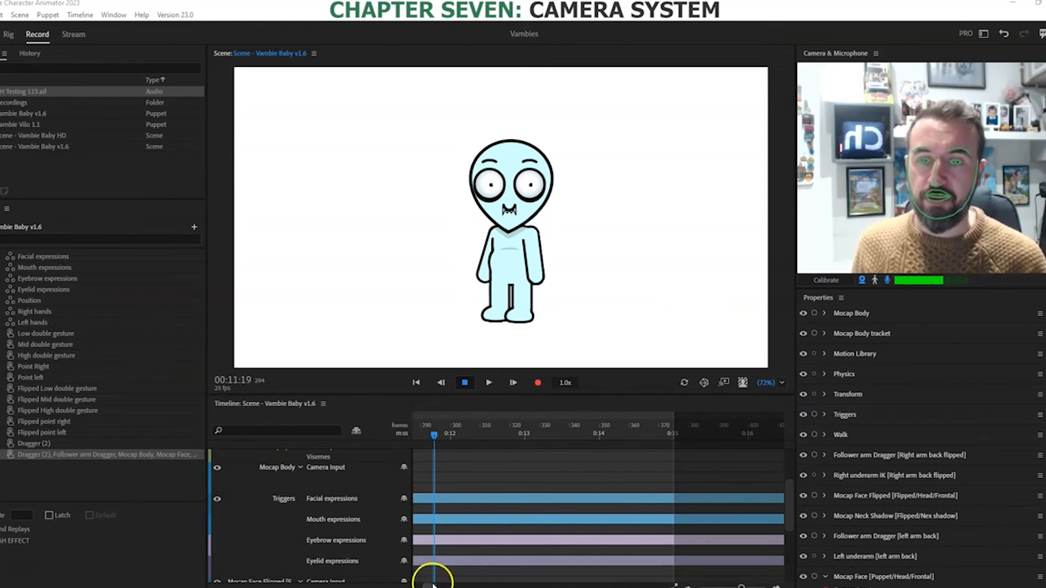
Step: Show the timeline's beginning and topmost tracks, and add a new scene camera to the Vambie Baby v1.6 scene
drag(431, 587, 413, 587)
drag(789, 510, 789, 446)
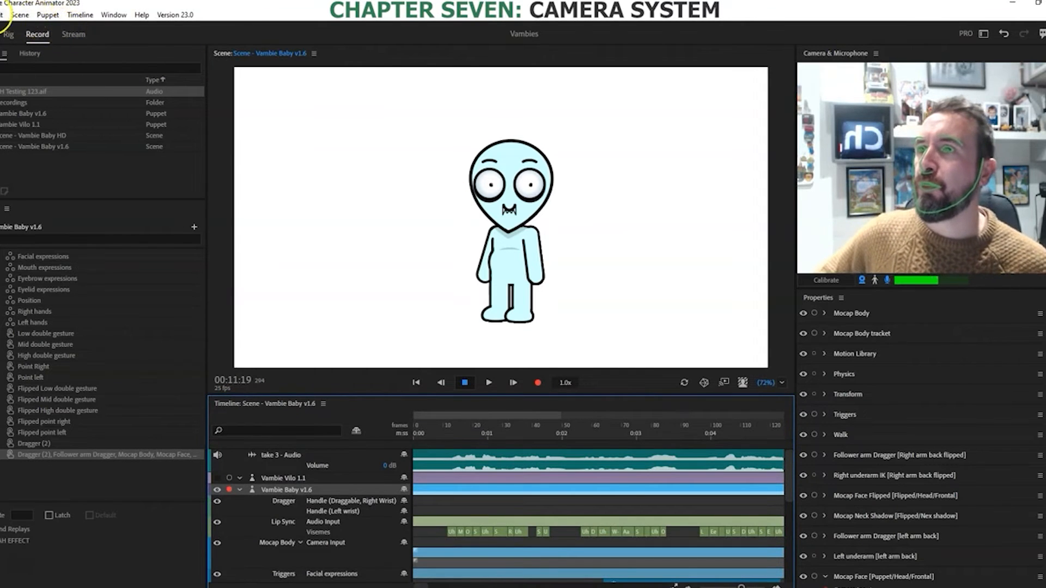
click(91, 15)
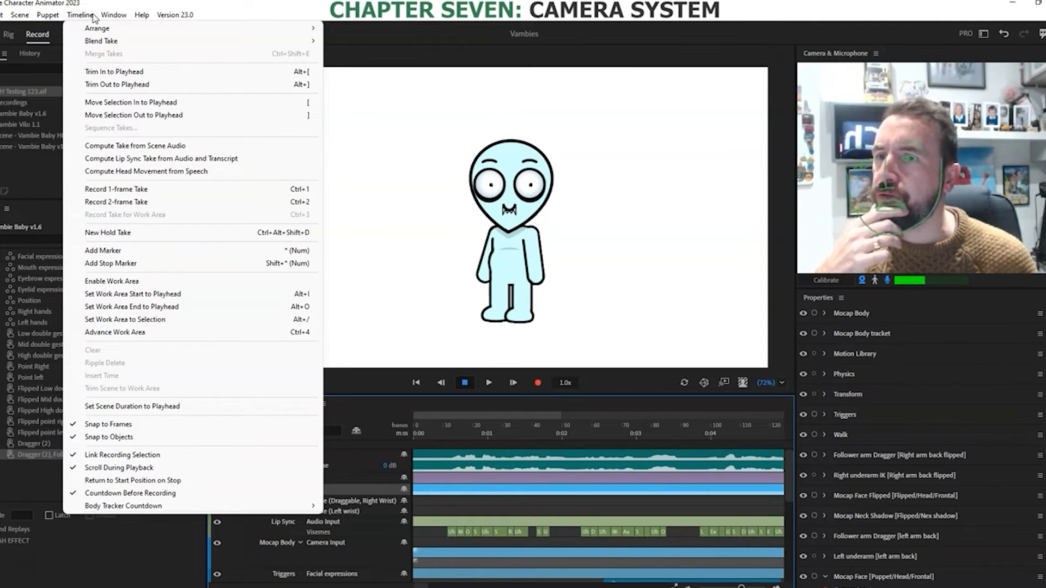
click(48, 15)
click(22, 15)
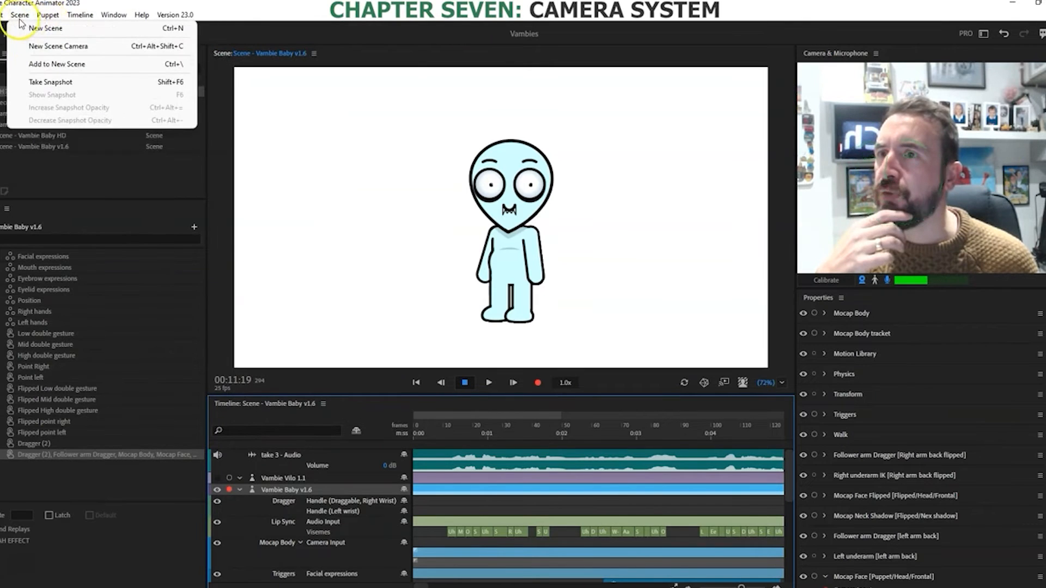
click(41, 51)
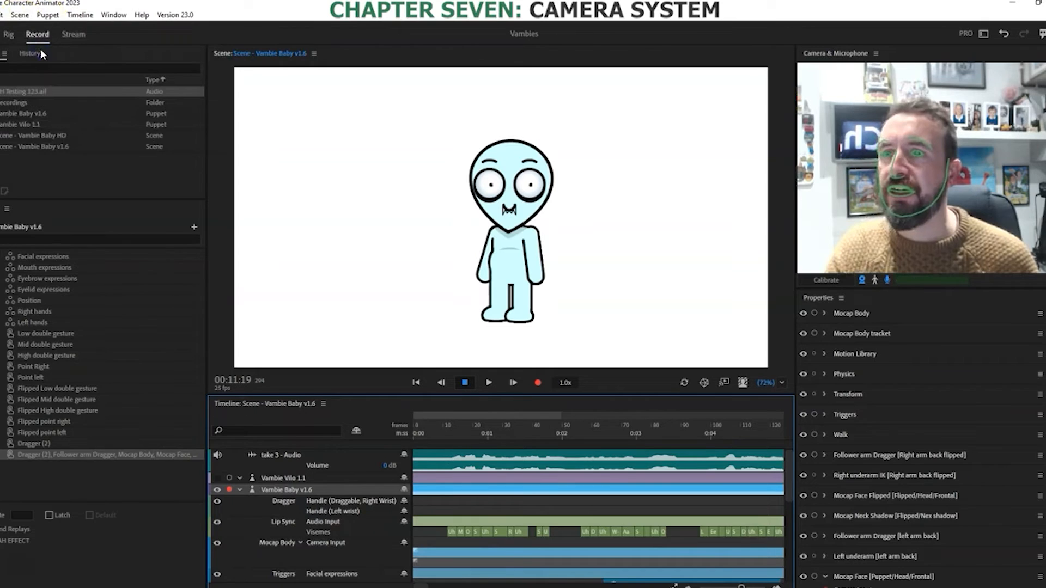
Step: Rename the new scene camera track as VAMBIE CAM
double_click(277, 454)
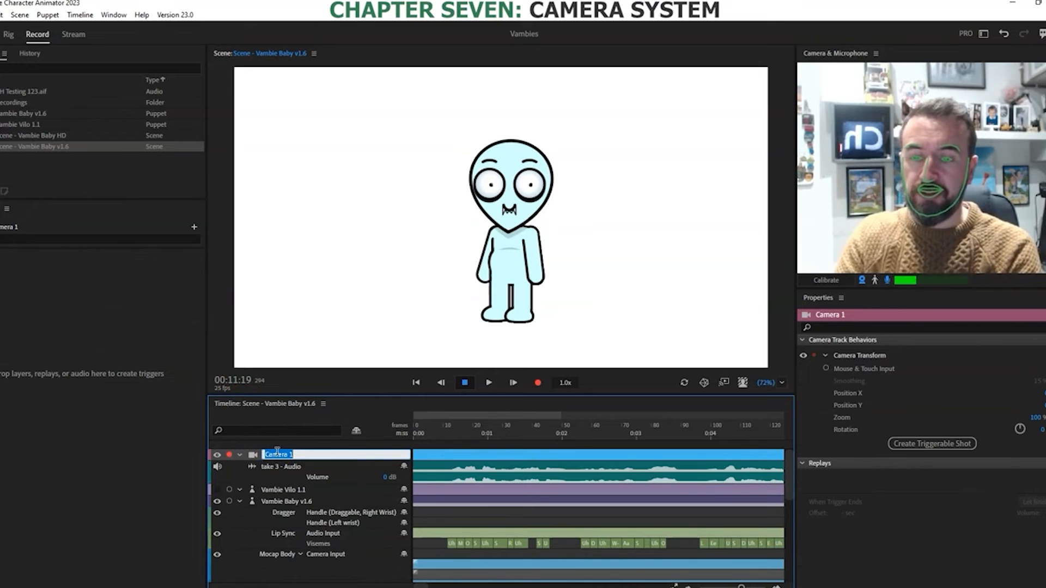
text(VAM)
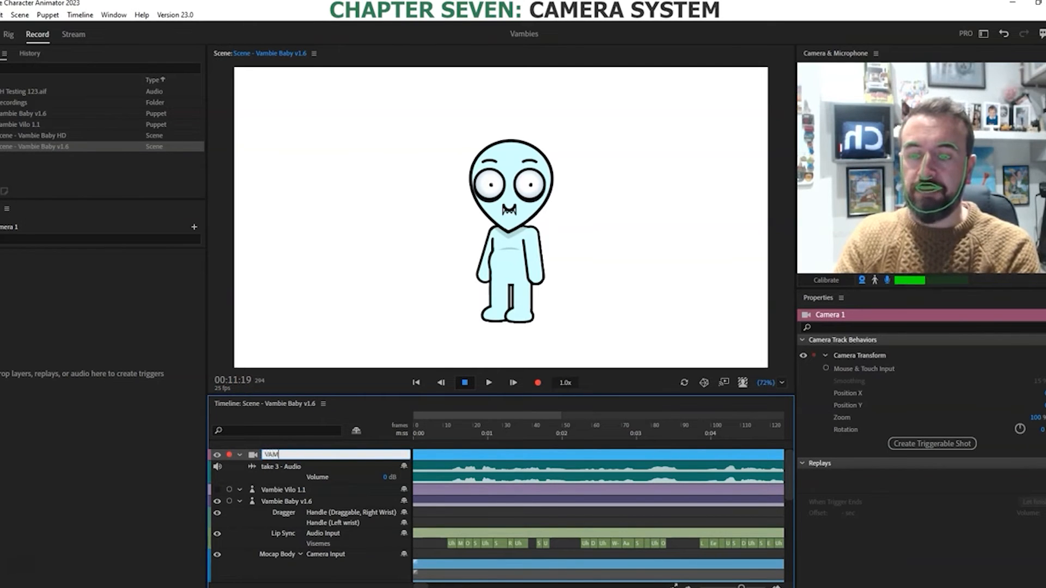
text(BIE CAM)
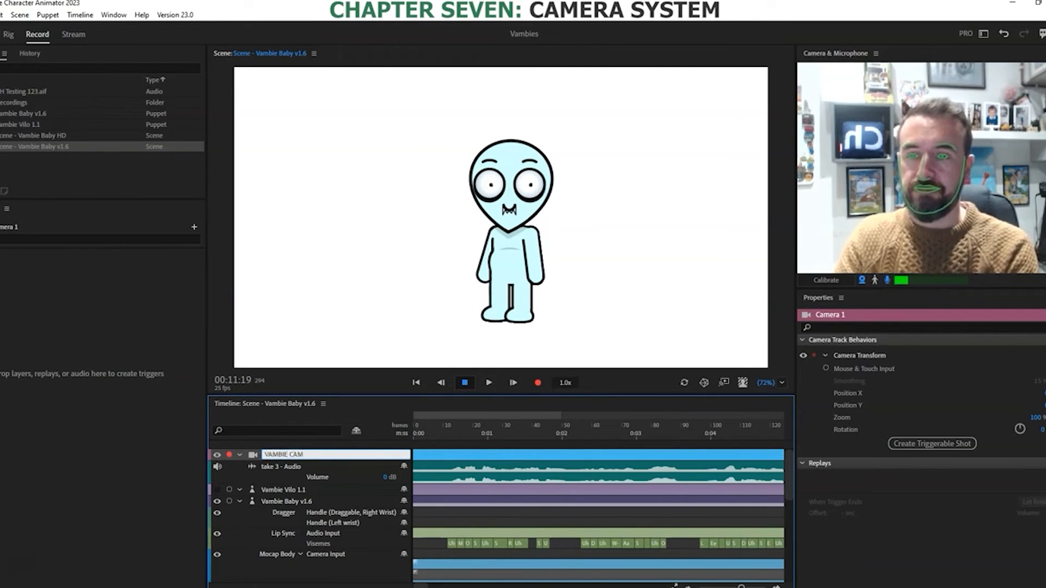
key(Return)
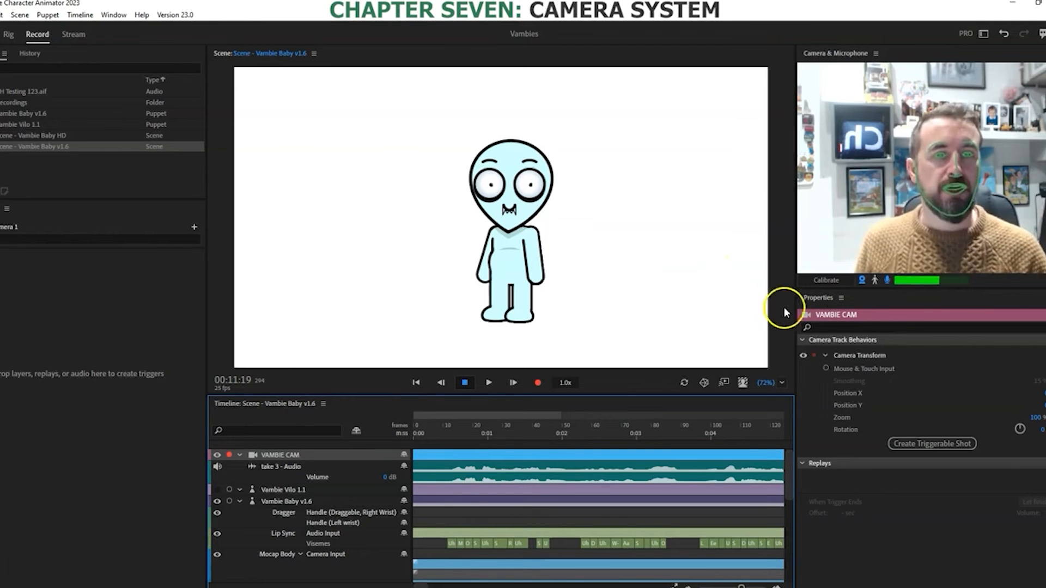
Step: Create two triggerable shots with VAMBIE CAM, a mid framing at 171% zoom and a head-and-shoulders framing at 268% zoom
mouse_move(1034, 418)
mouse_down()
mouse_move(1045, 417)
mouse_move(1045, 393)
mouse_move(1024, 405)
mouse_up()
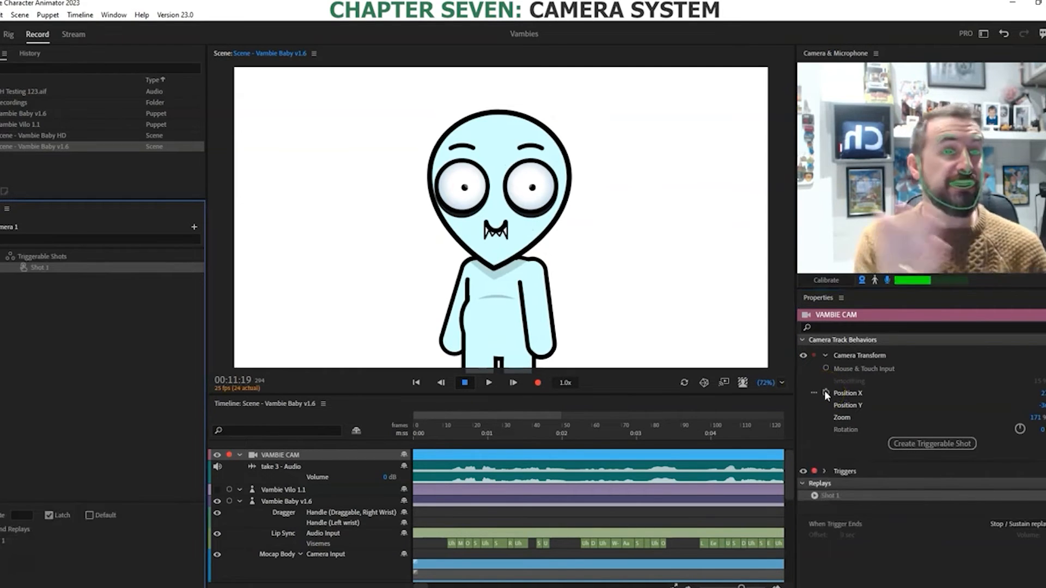
click(1035, 406)
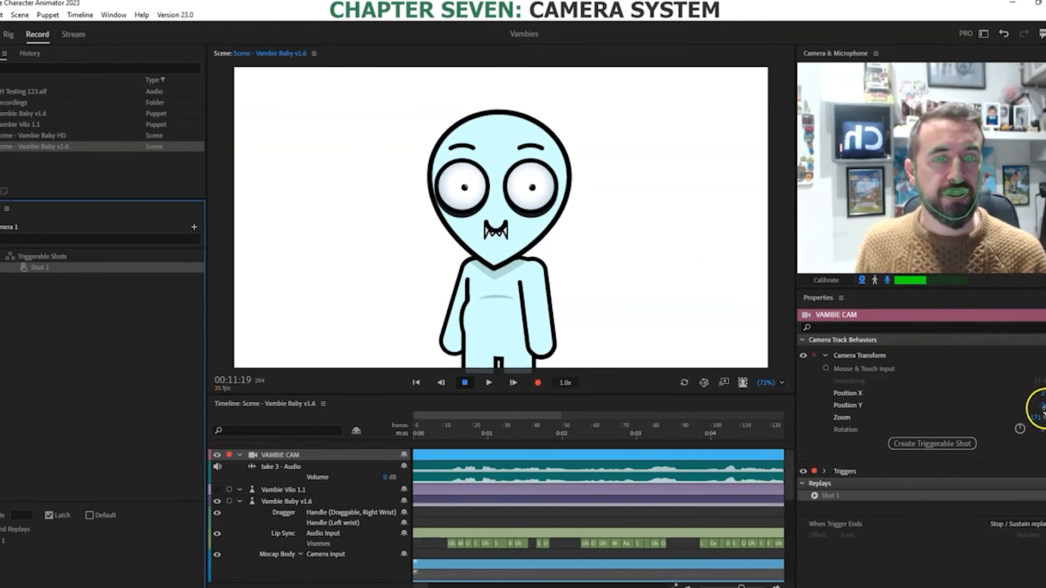
mouse_move(1038, 419)
mouse_down()
mouse_move(1041, 406)
mouse_move(1027, 412)
mouse_up()
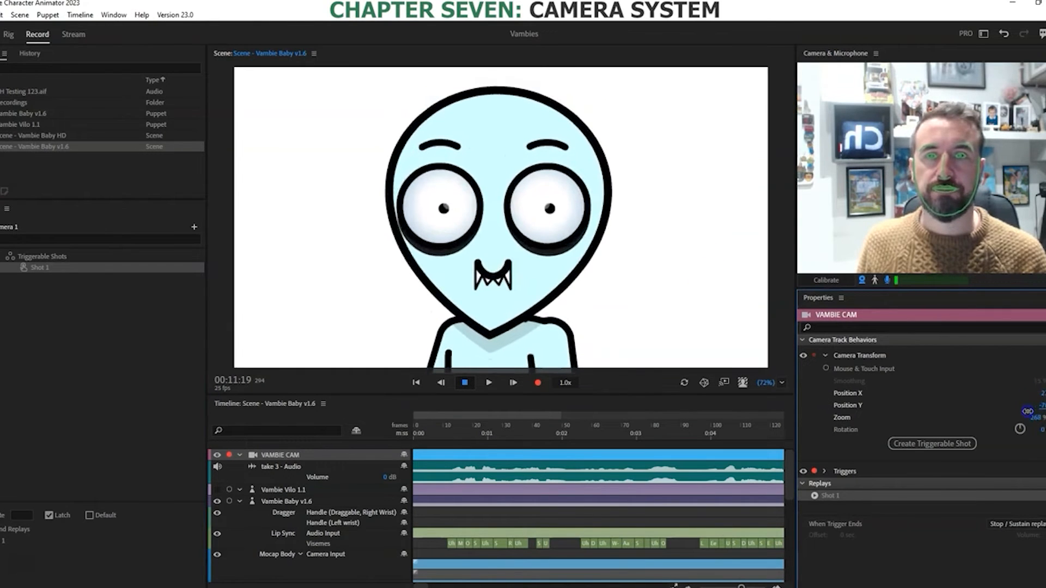
click(937, 444)
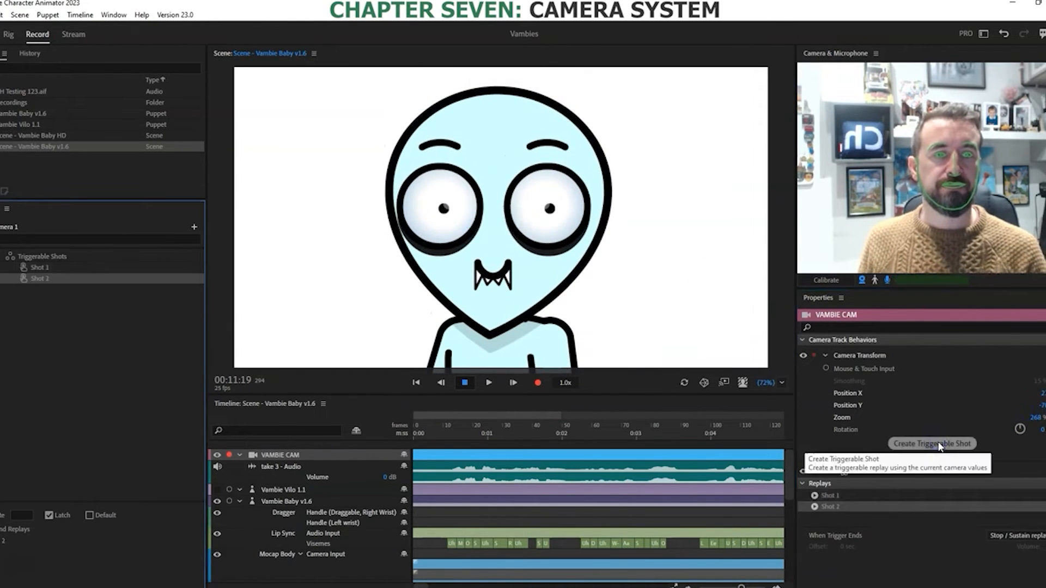
Step: Create a third triggerable shot framing the face at 414% zoom, with Position X 27 and Position Y -74
drag(1035, 419, 709, 273)
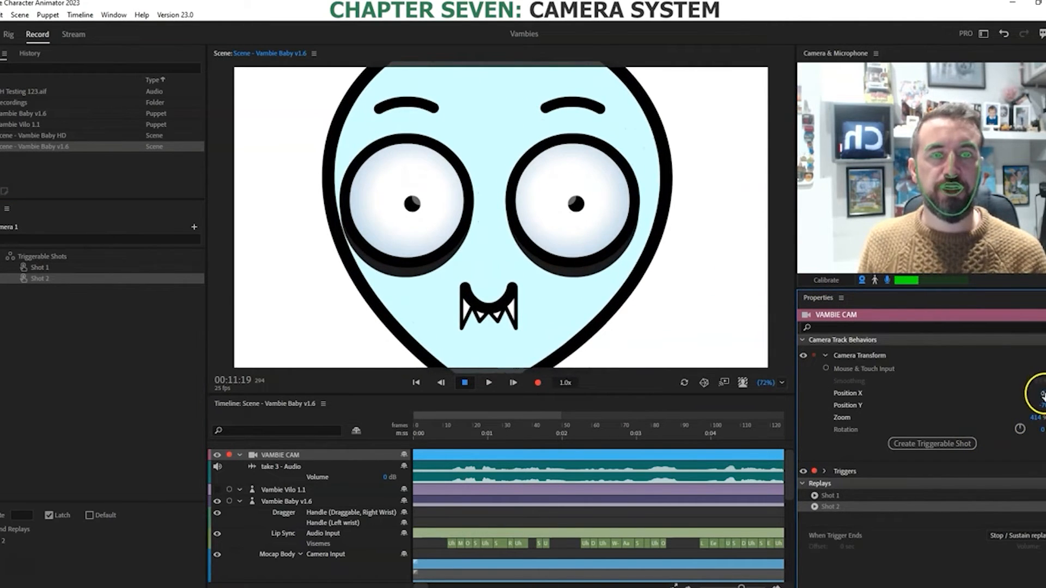
drag(1042, 393, 1041, 406)
key(ctrl+z)
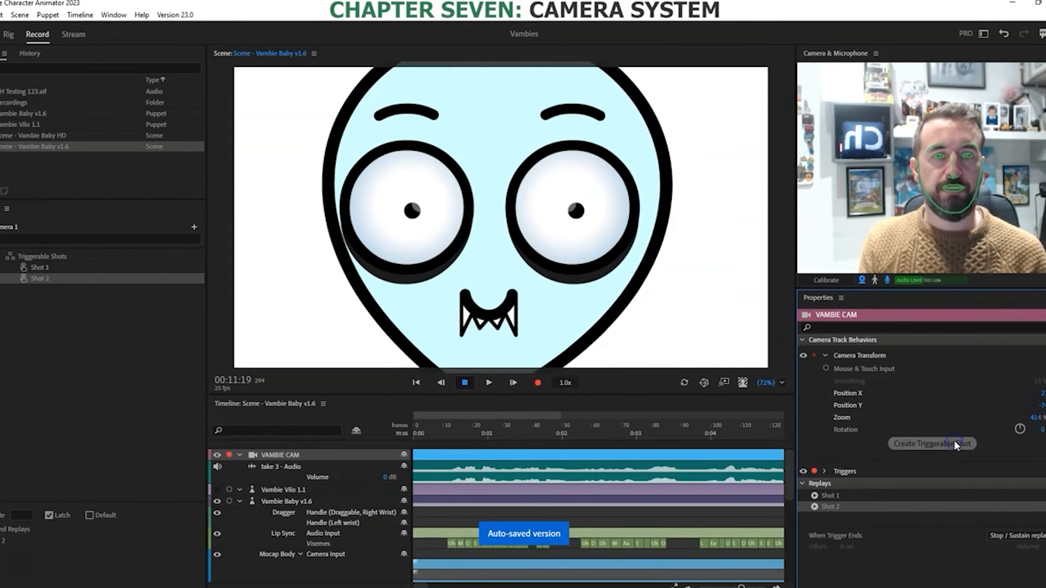
click(953, 444)
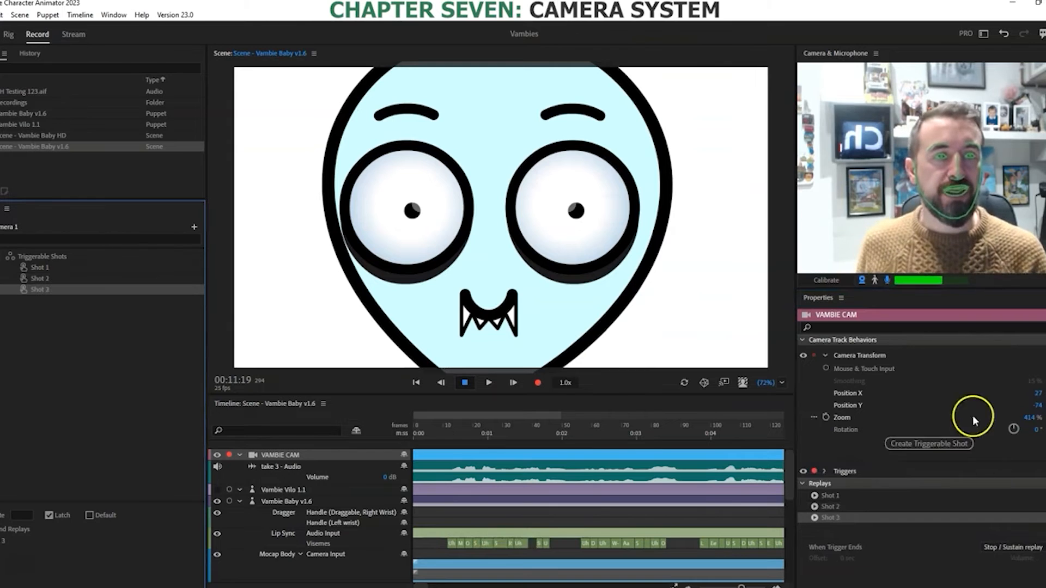
Step: Reset VAMBIE CAM to 100% zoom with Position X and Position Y at 0
click(1045, 417)
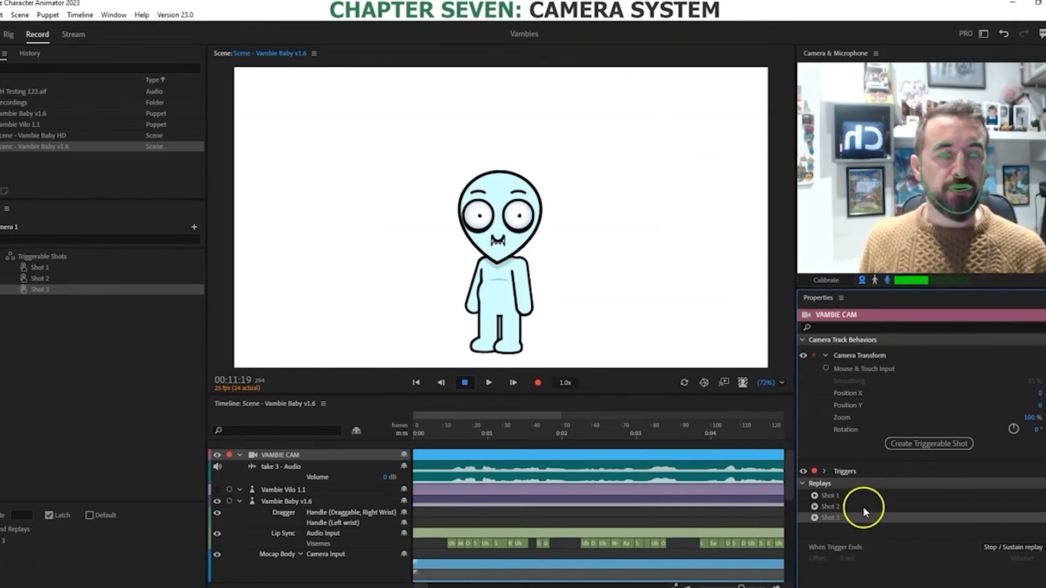
click(835, 515)
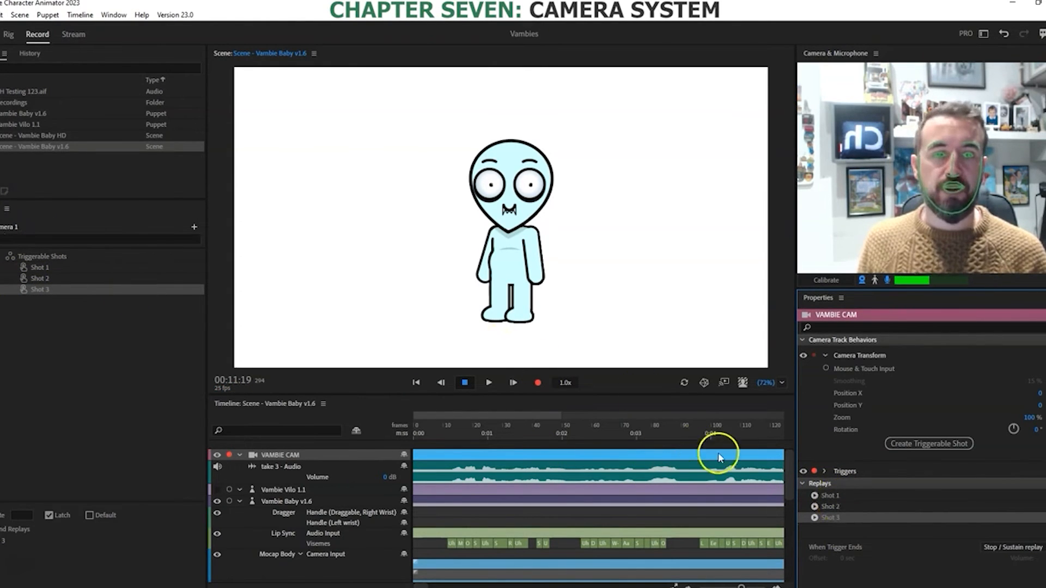
Step: Rename the Shot 1 trigger under Triggerable Shots as MID ZOOM
click(40, 268)
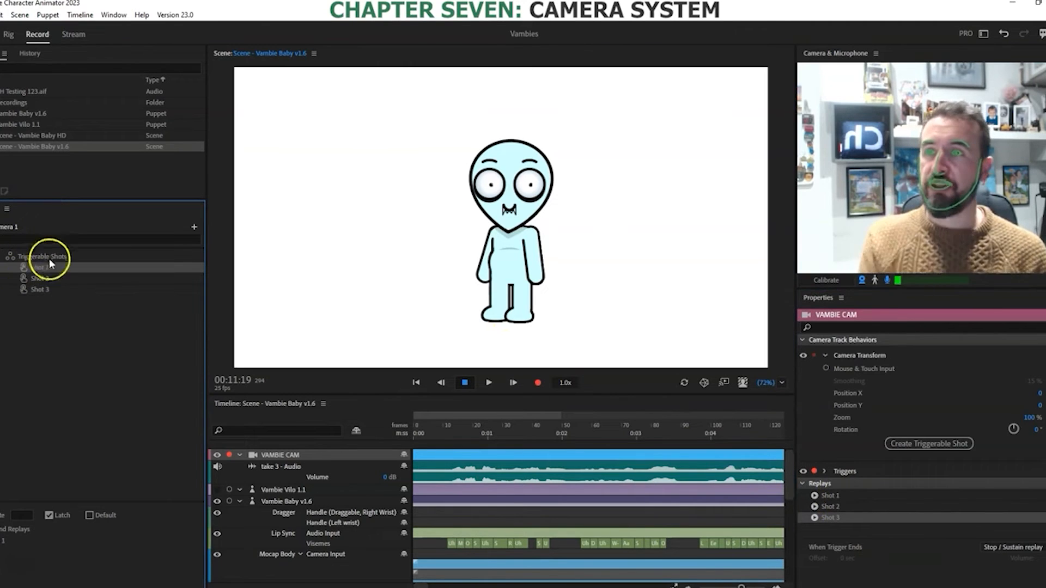
click(44, 264)
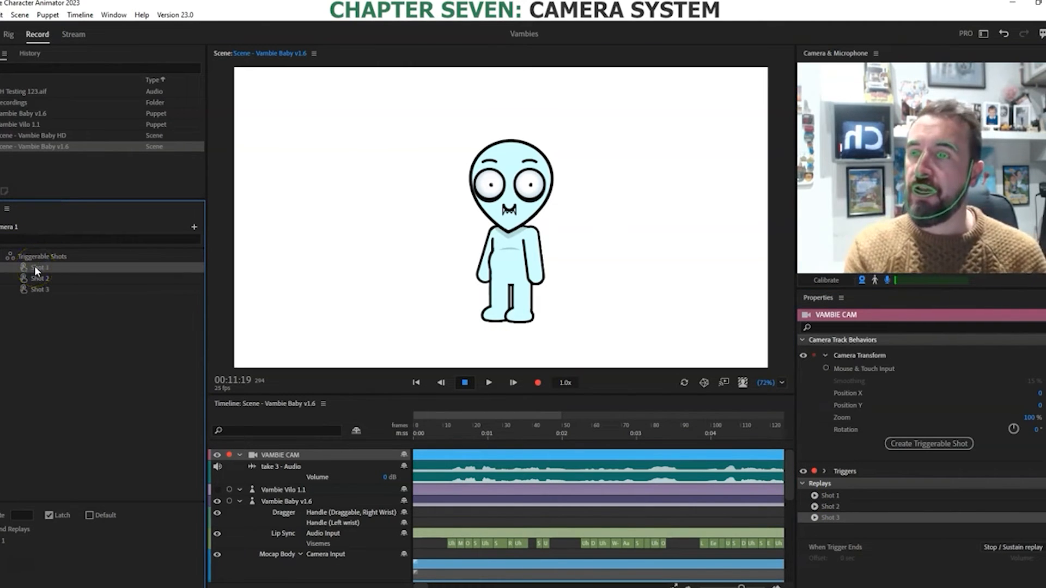
double_click(34, 266)
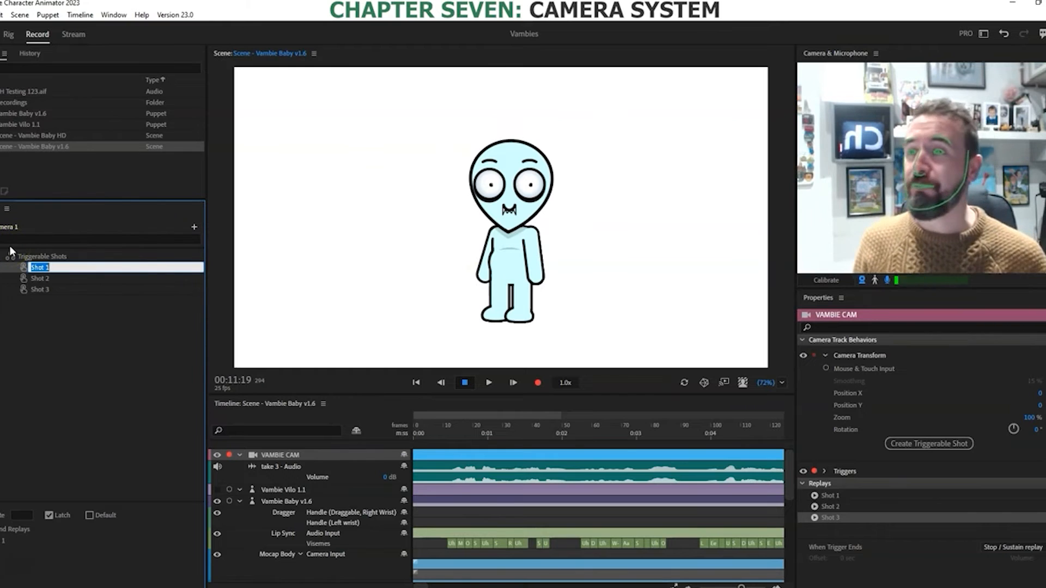
click(39, 277)
click(43, 268)
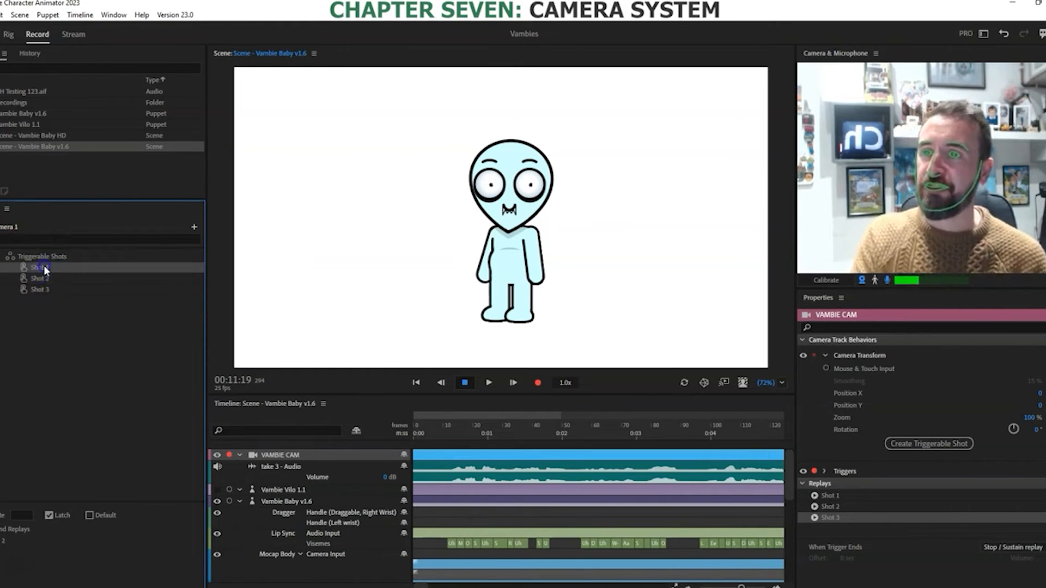
click(43, 266)
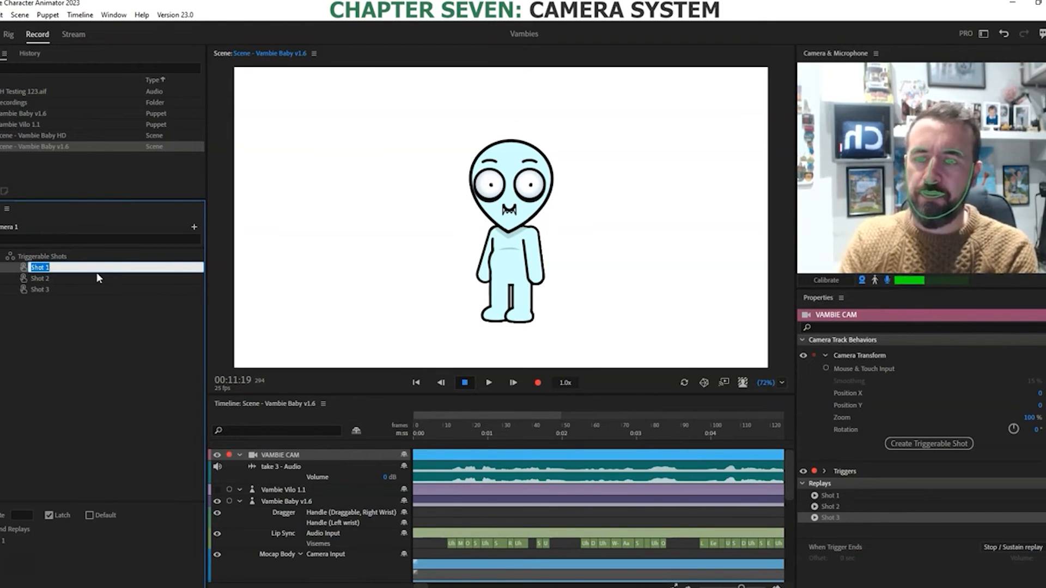
text(MID SH)
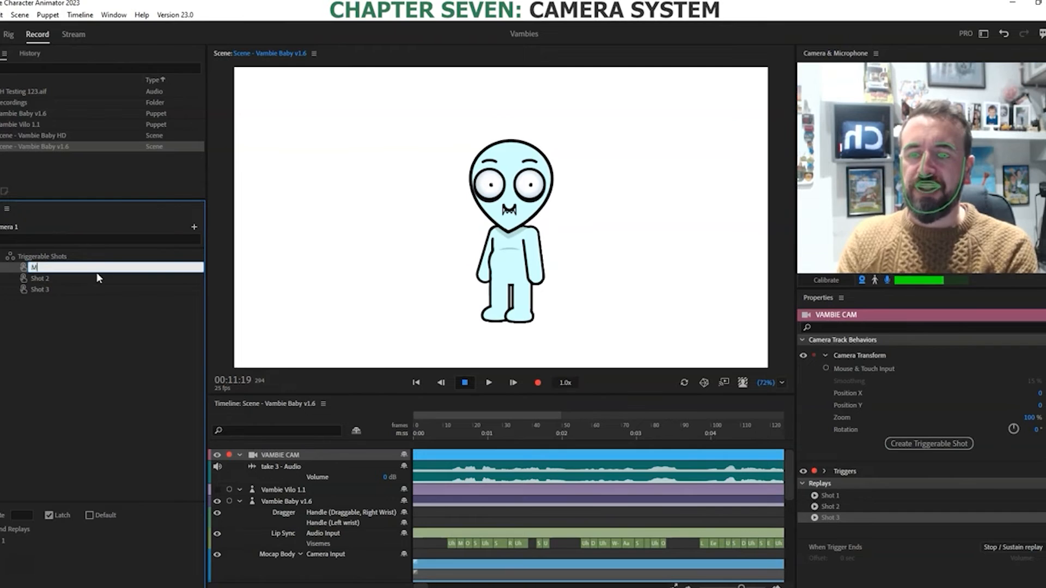
key(BackSpace)
key(BackSpace)
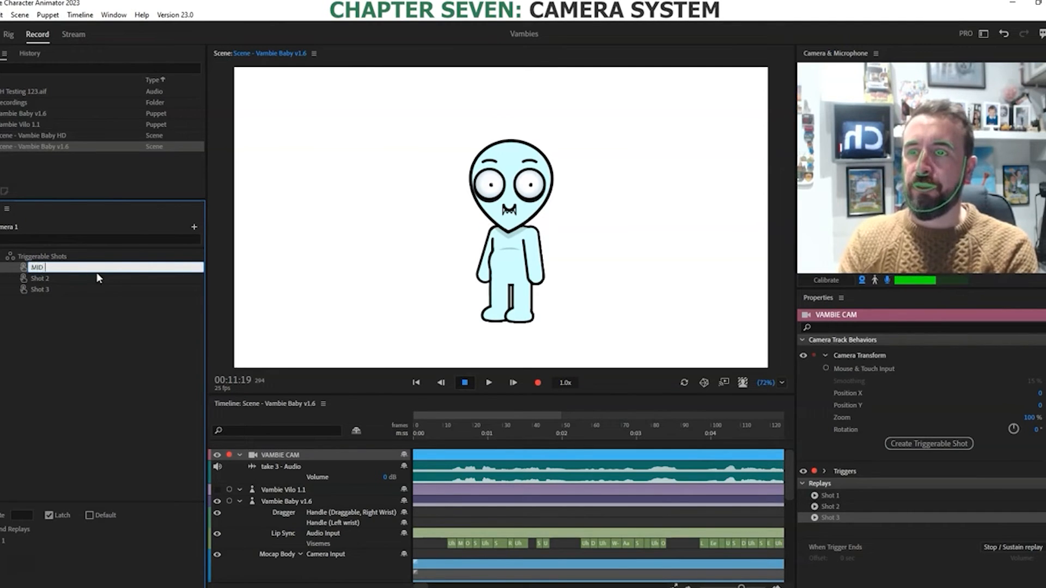
text(ZOOM)
click(56, 278)
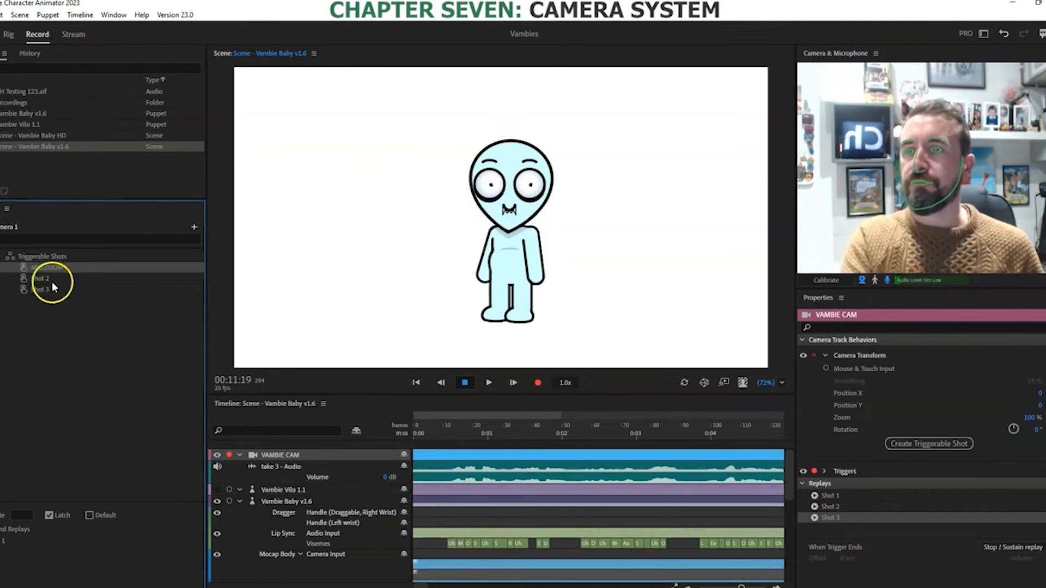
Step: Rename the Shot 2 trigger as HEAD AND SHOULDERS and the Shot 3 trigger as FACE
double_click(43, 277)
text(HEAD AND SHOULDERS)
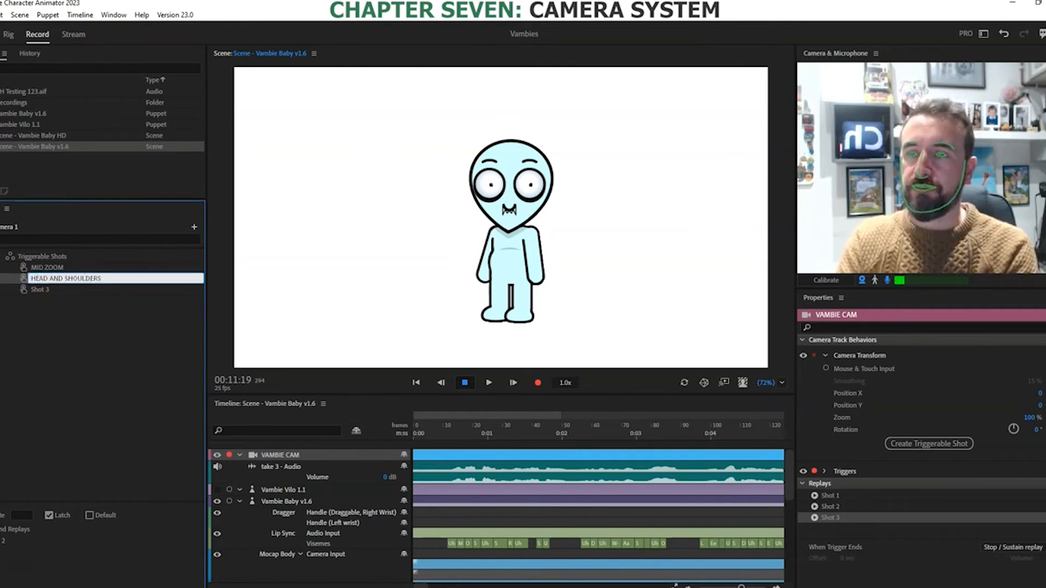
key(Return)
click(50, 291)
double_click(51, 291)
text(FACE)
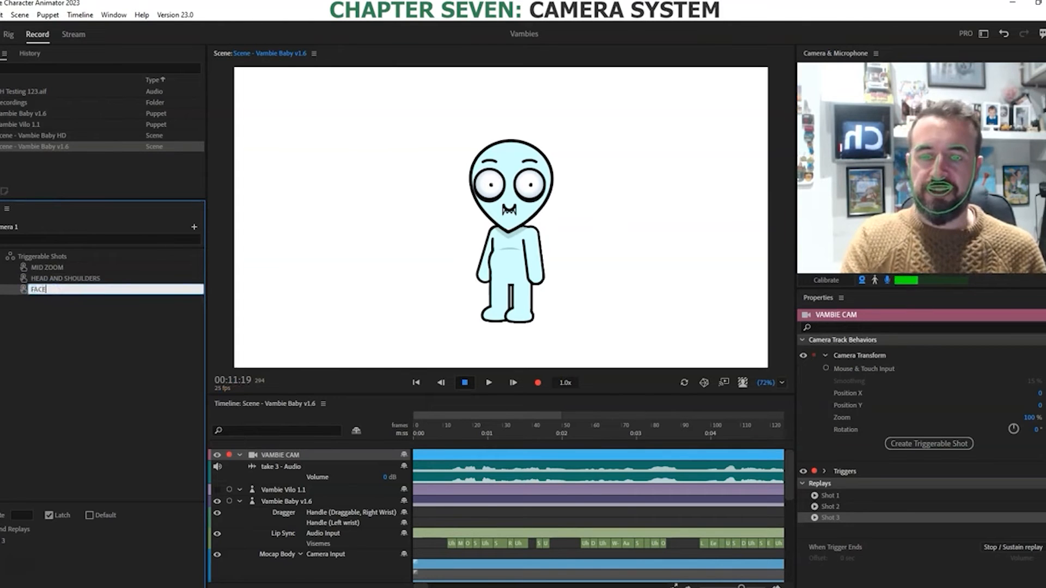
key(Return)
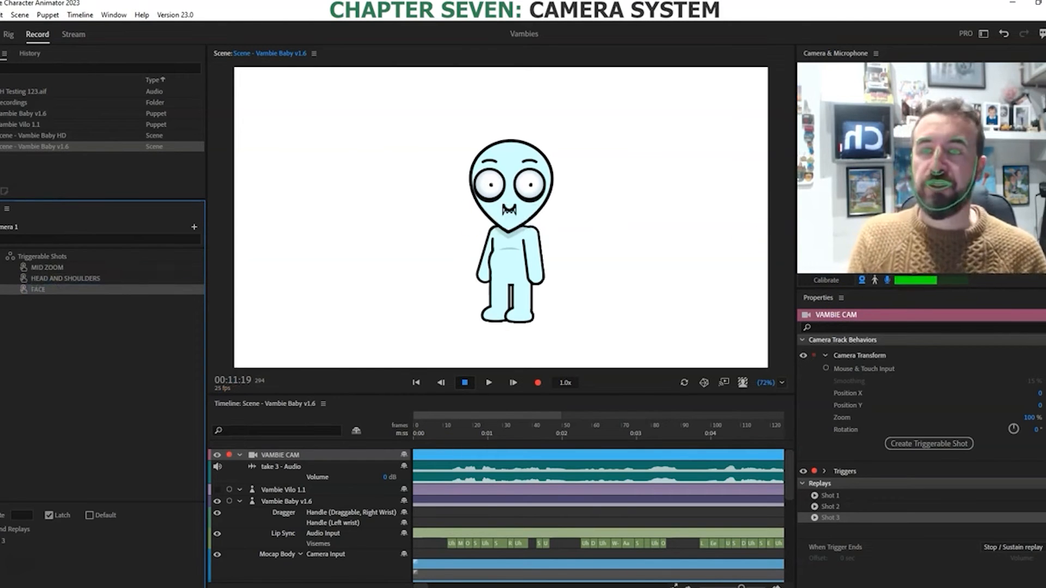
Step: Rename the camera's Shot 1 replay as MID ZOOM to match its trigger
click(829, 495)
double_click(829, 495)
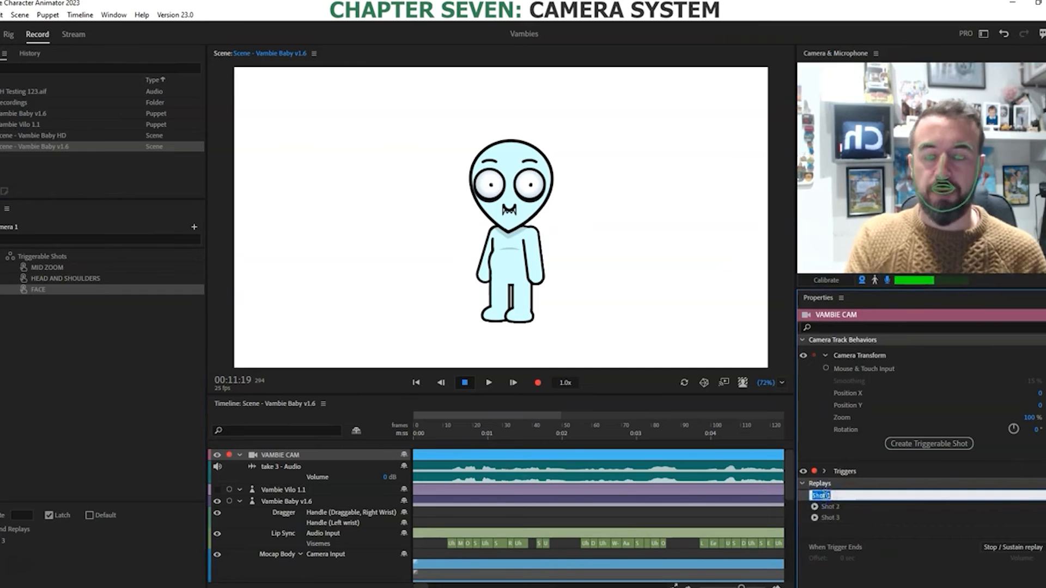
text(MID ZOOM)
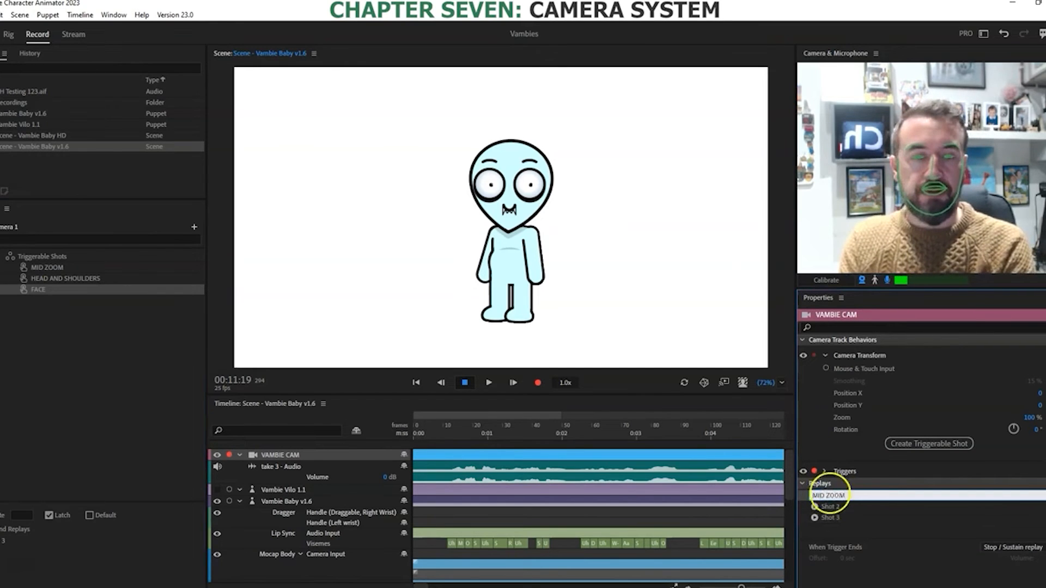
key(Return)
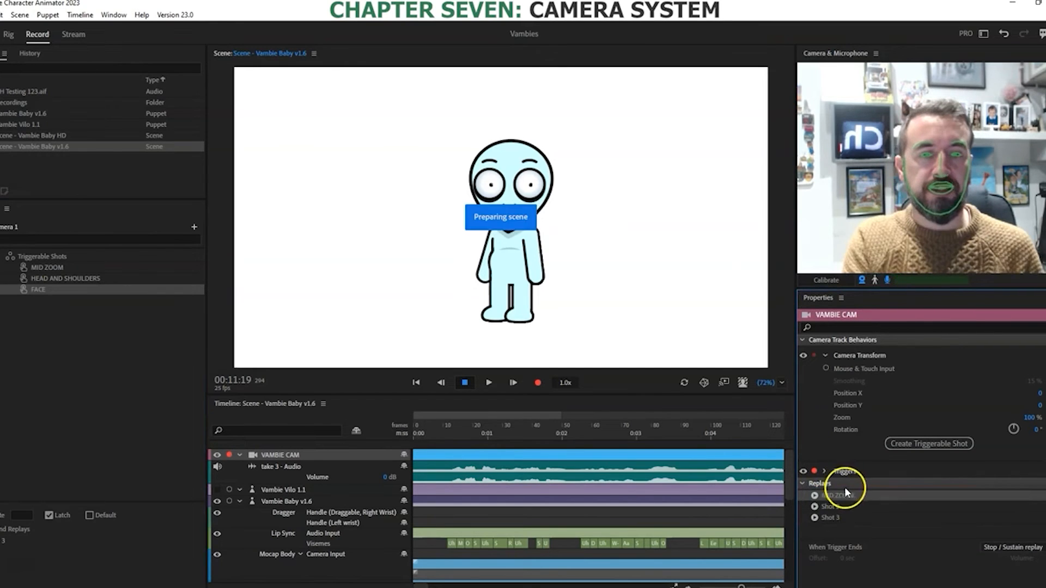
Step: Rename the second replay as HEAD AND SHOULDERS and the third replay as FACE
double_click(834, 508)
text(HE)
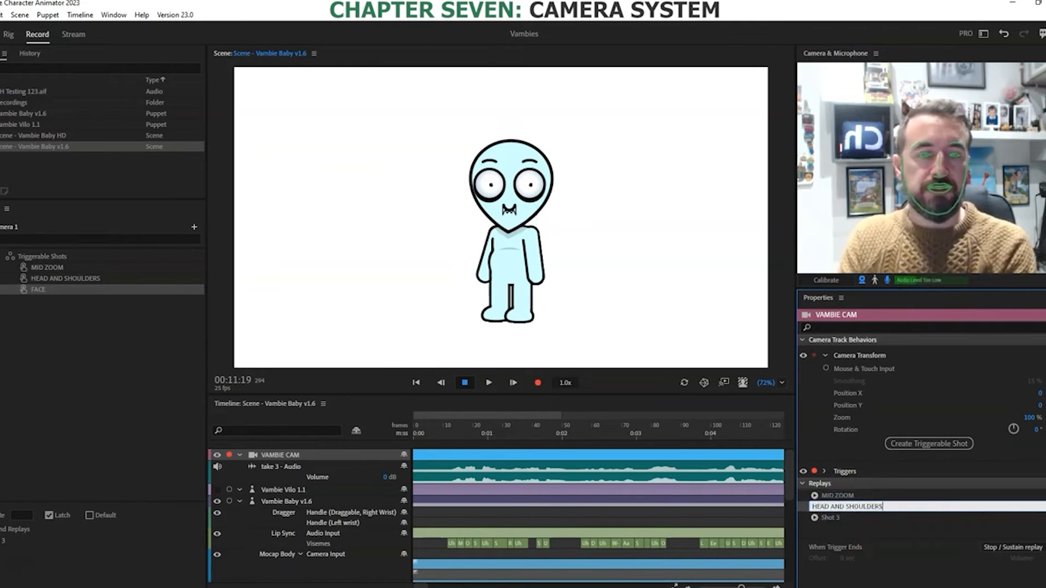
text(AD AND SHOULDERS)
key(Return)
double_click(831, 519)
text(FACE)
key(Return)
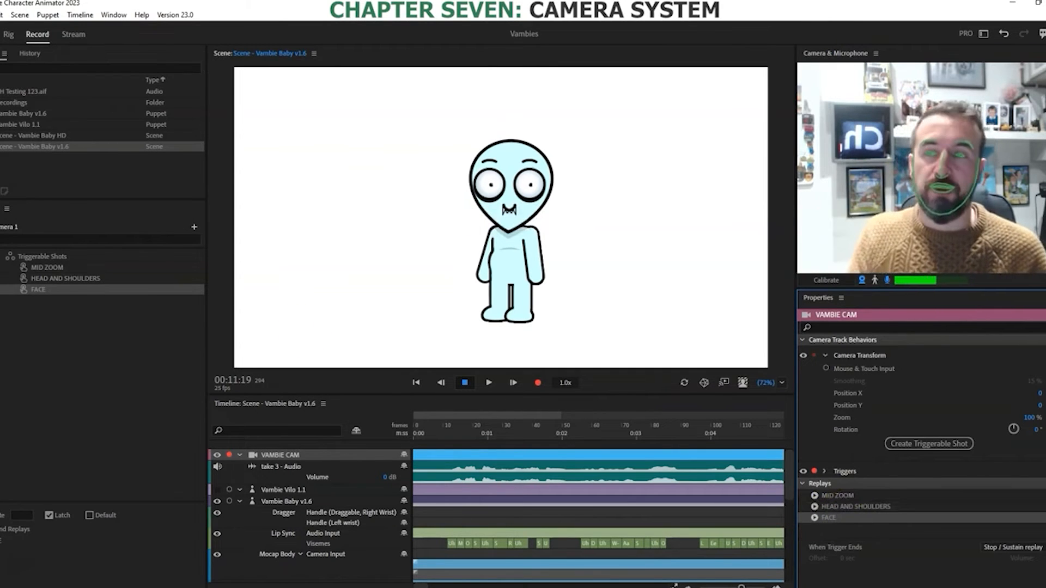
Step: Replace the three triggers under Triggerable Shots with the MID ZOOM, HEAD AND SHOULDERS and FACE replays
shift+click(54, 268)
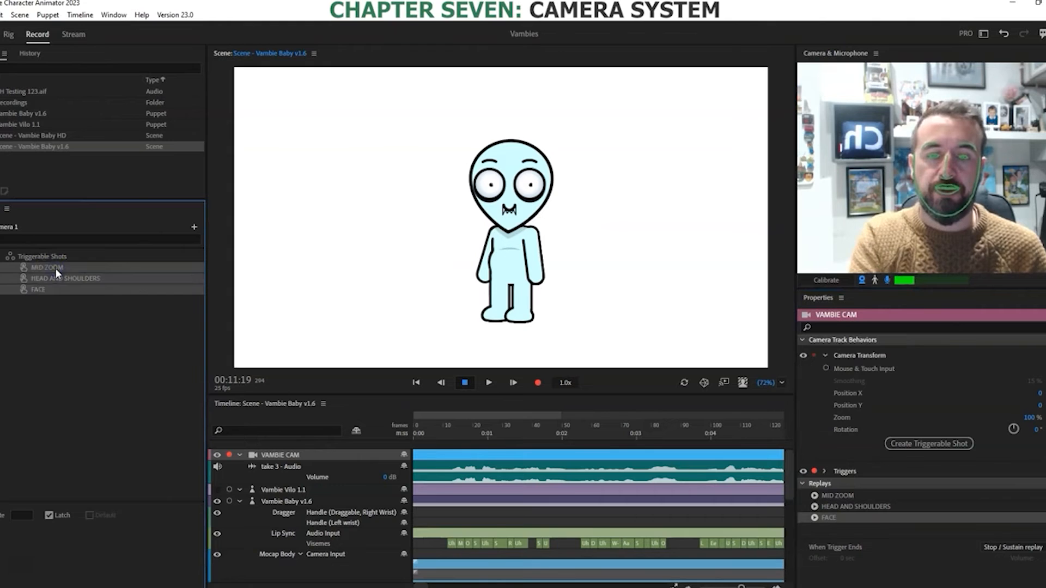
key(Delete)
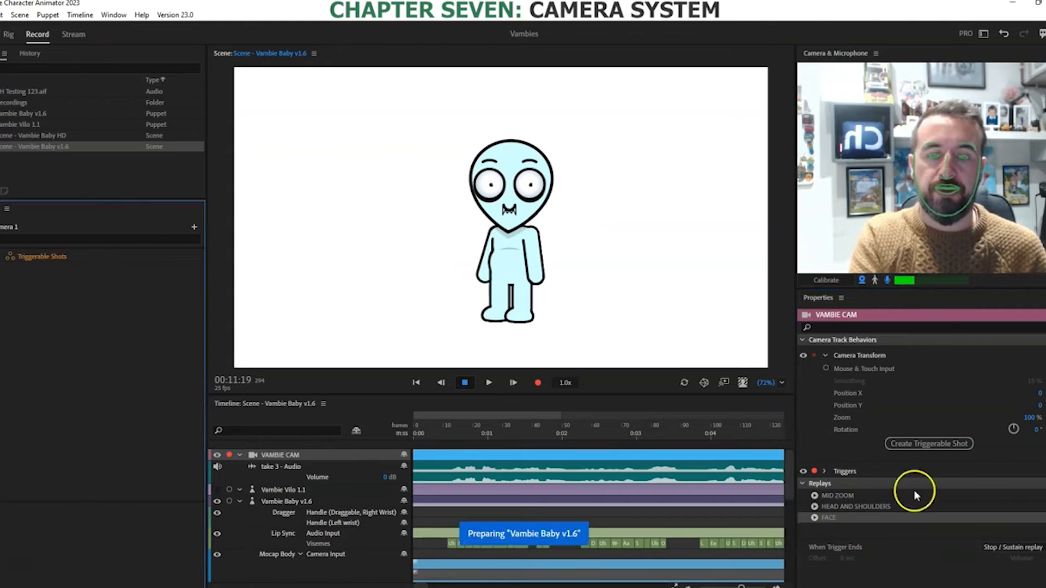
click(835, 496)
shift+click(835, 518)
drag(836, 496, 44, 256)
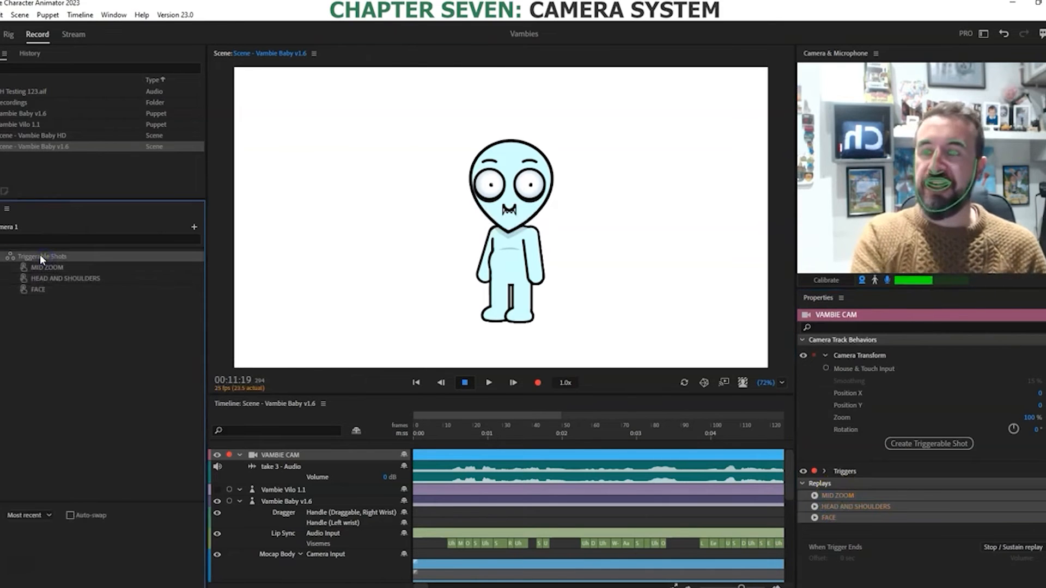
Step: Rename the Triggerable Shots swap set as "cameras"
double_click(40, 255)
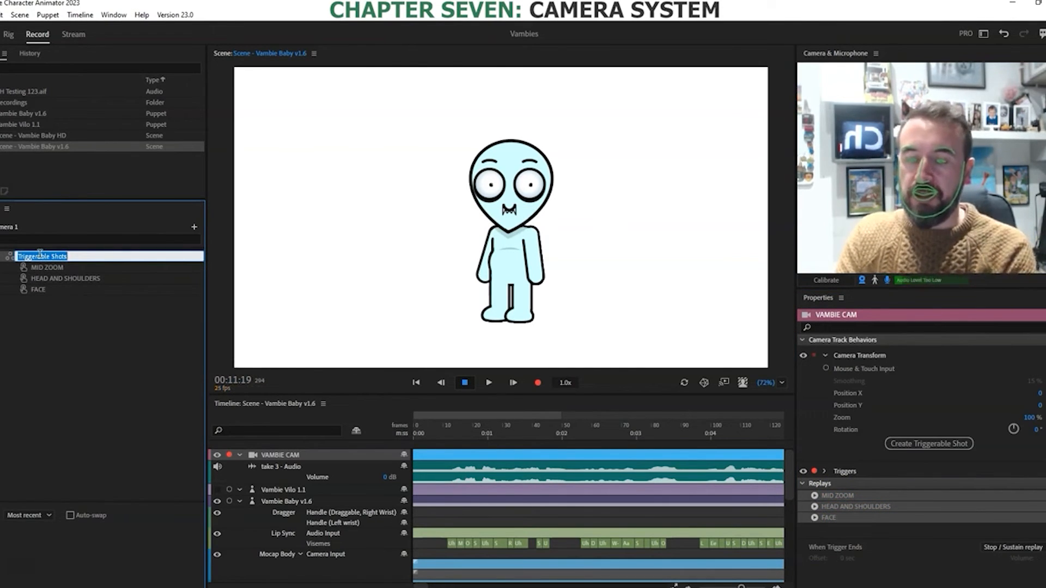
text(camer)
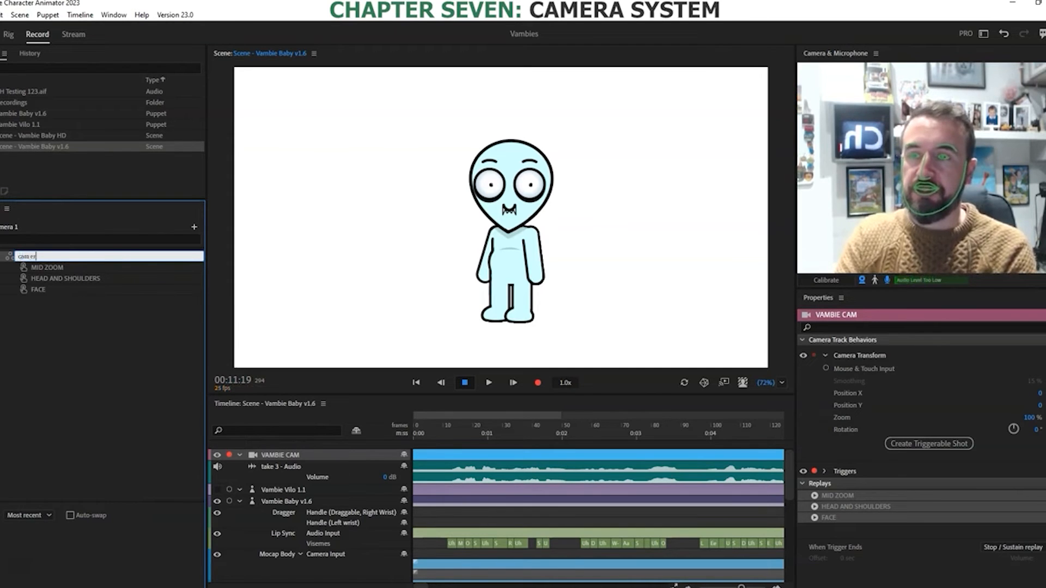
text(as)
key(Return)
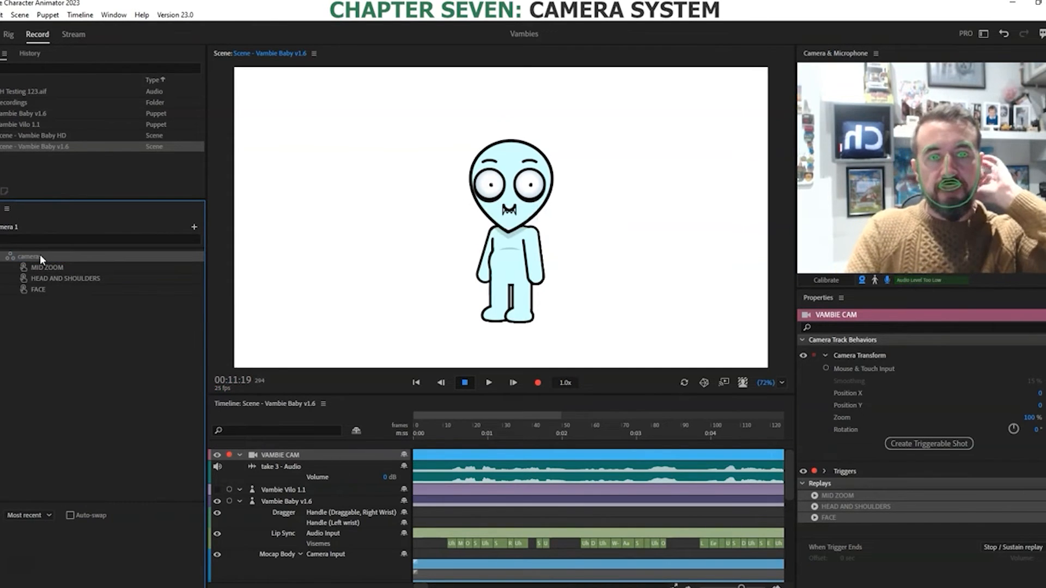
Step: Select the VAMBIE CAM track and preview its MID ZOOM, HEAD AND SHOULDERS and FACE replays in turn
click(35, 146)
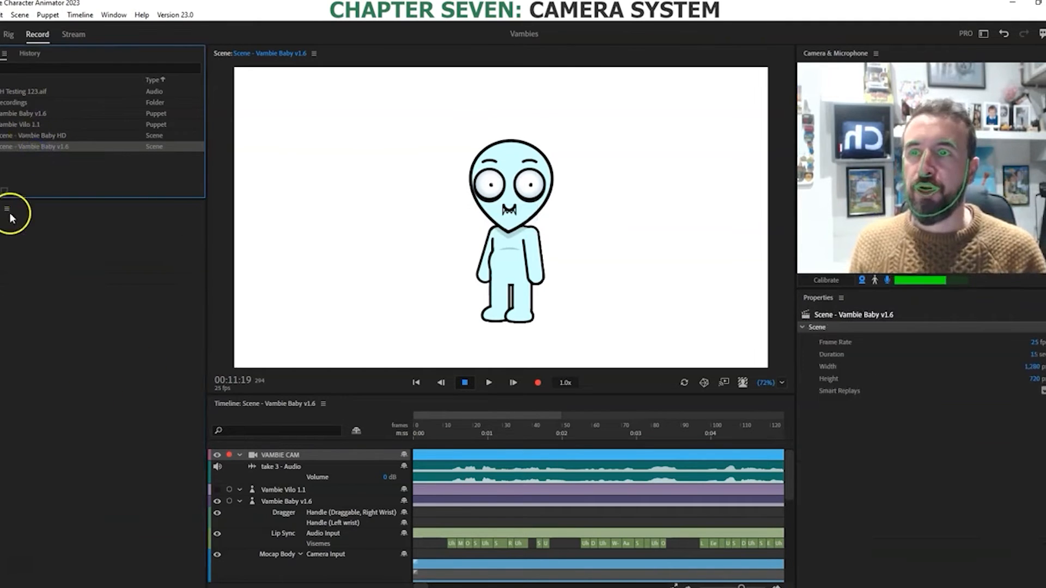
click(283, 457)
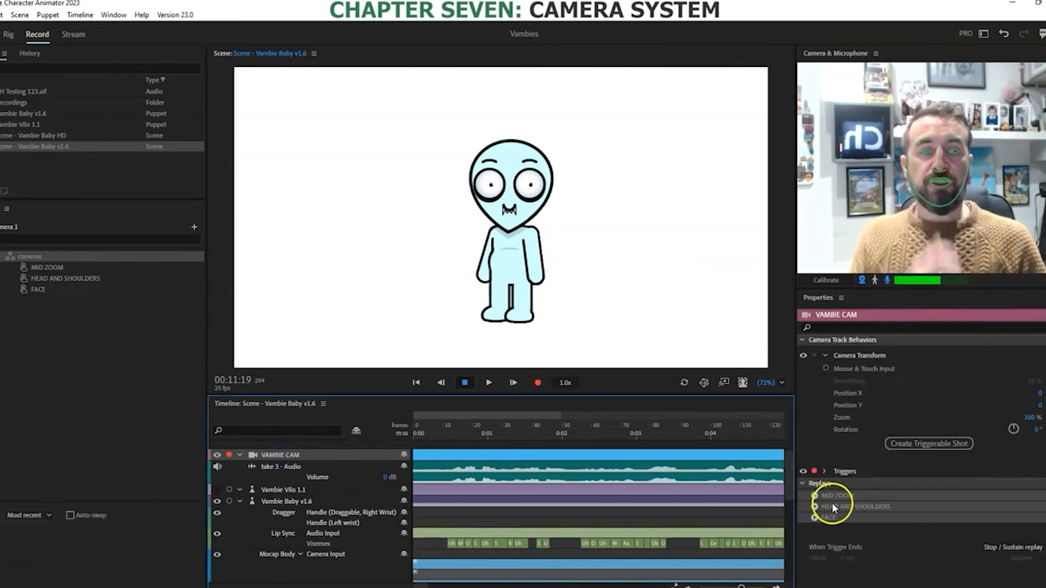
click(814, 496)
click(816, 508)
click(815, 516)
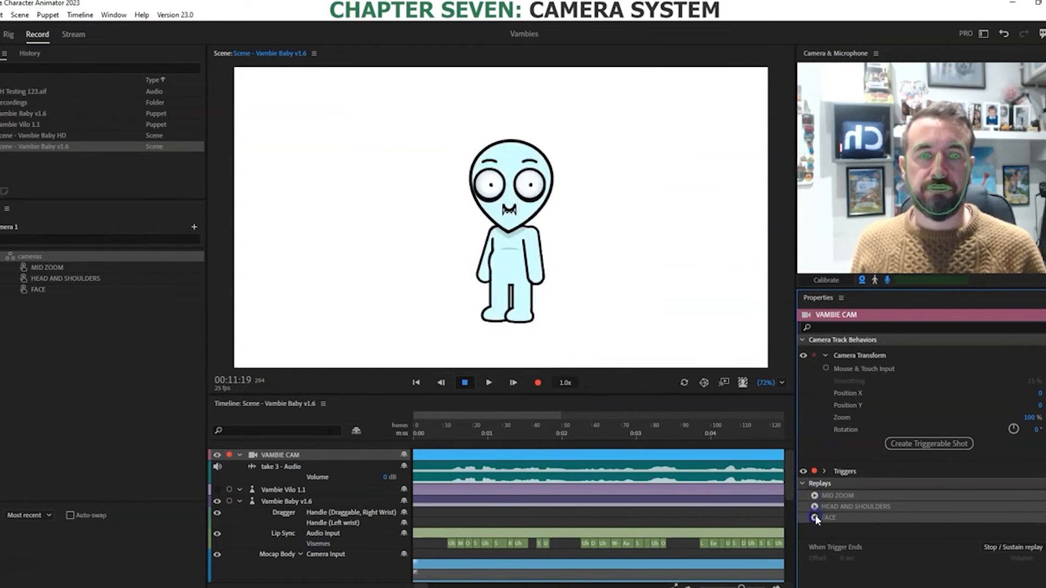
click(815, 509)
click(815, 497)
click(815, 507)
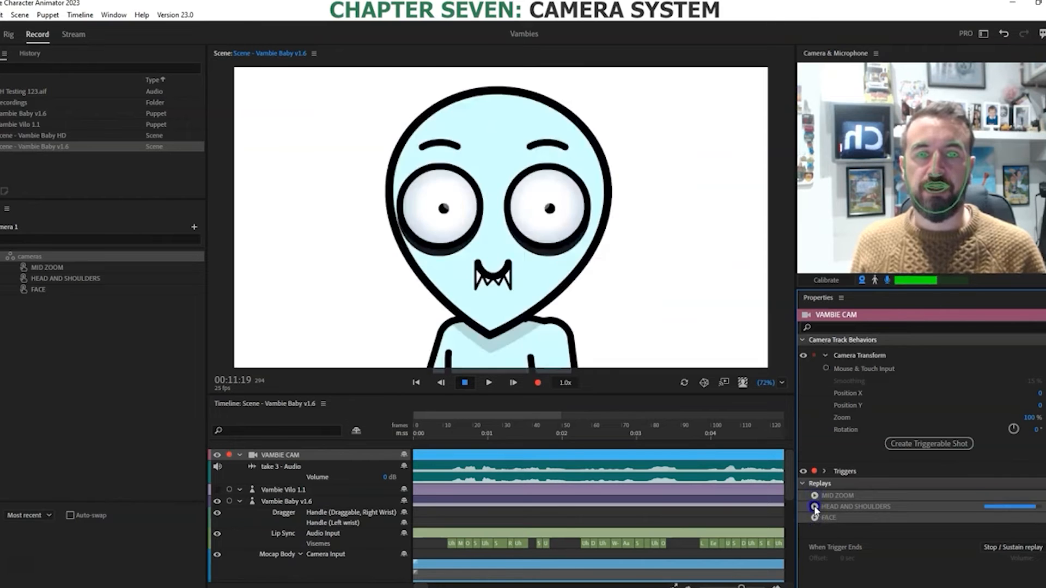
click(814, 517)
click(815, 506)
click(815, 496)
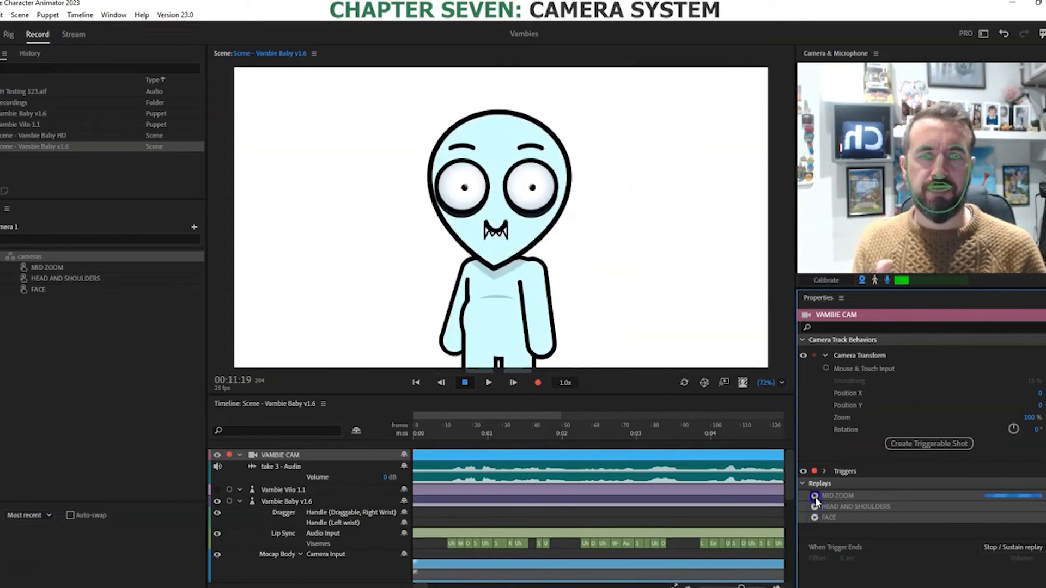
Step: Record a take of the scene from 00:11:19 while triggering the VAMBIE CAM replays, and stop the recording
click(540, 383)
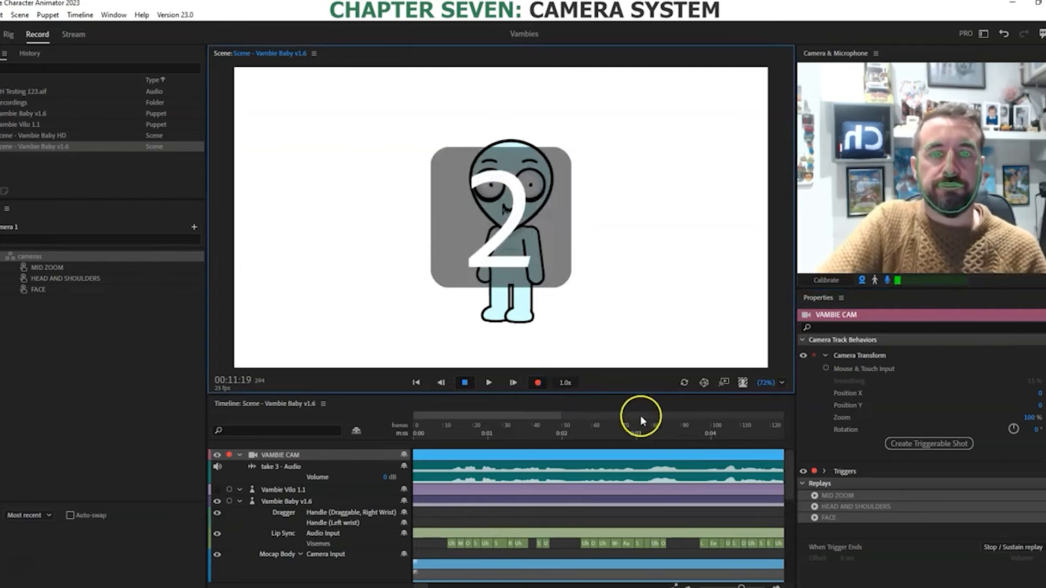
click(815, 496)
click(815, 518)
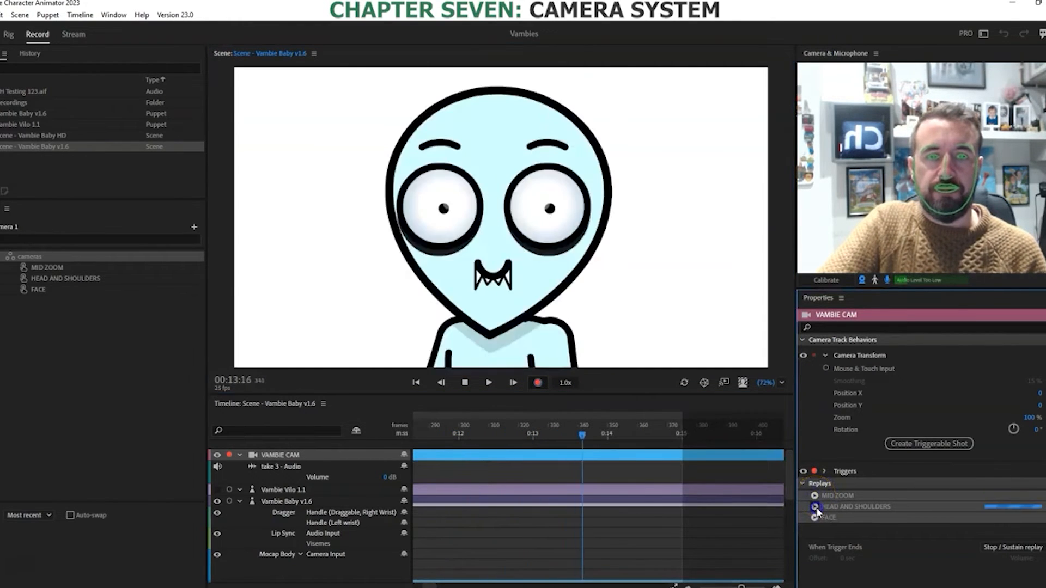
click(486, 386)
click(466, 383)
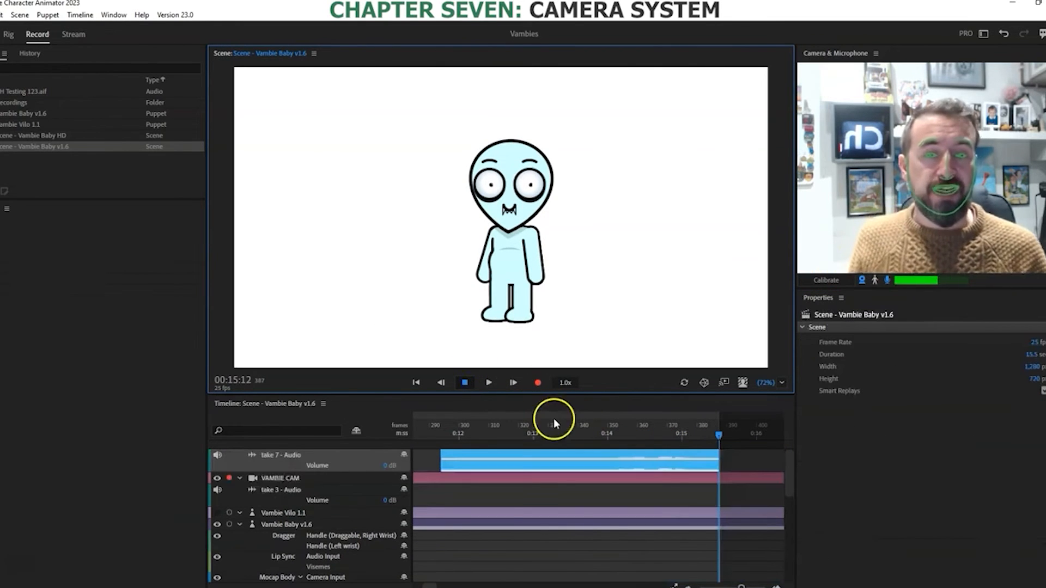
Step: Scrub back to 00:11:04 and collapse the VAMBIE CAM track to check it for recorded camera moves
click(513, 425)
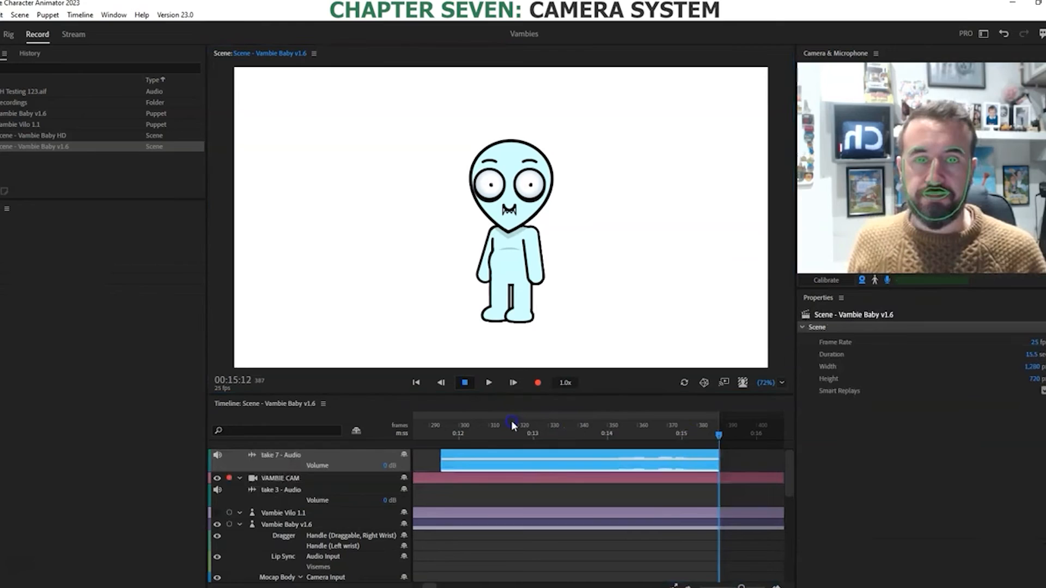
drag(513, 422, 563, 431)
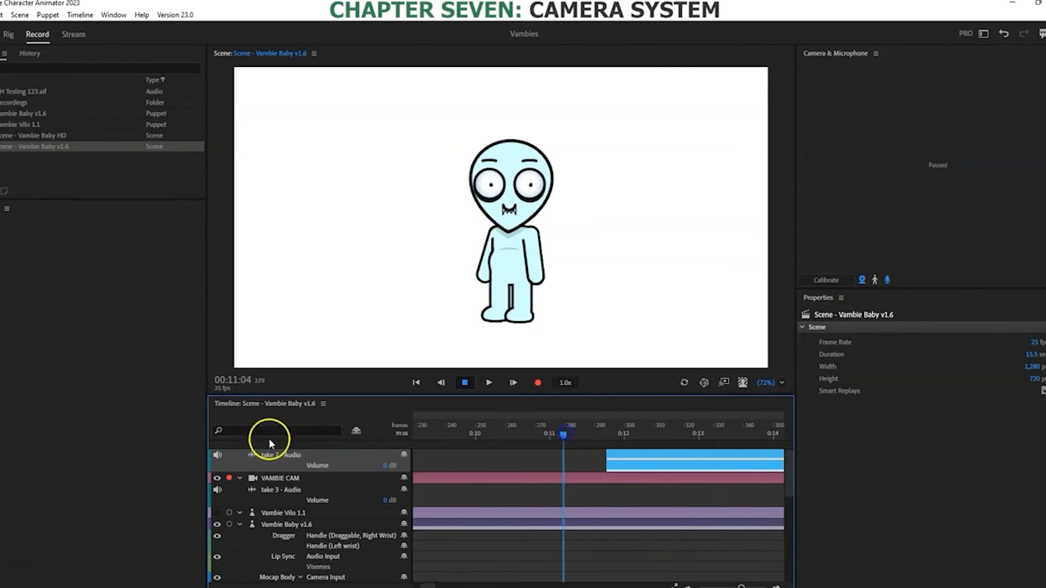
click(240, 478)
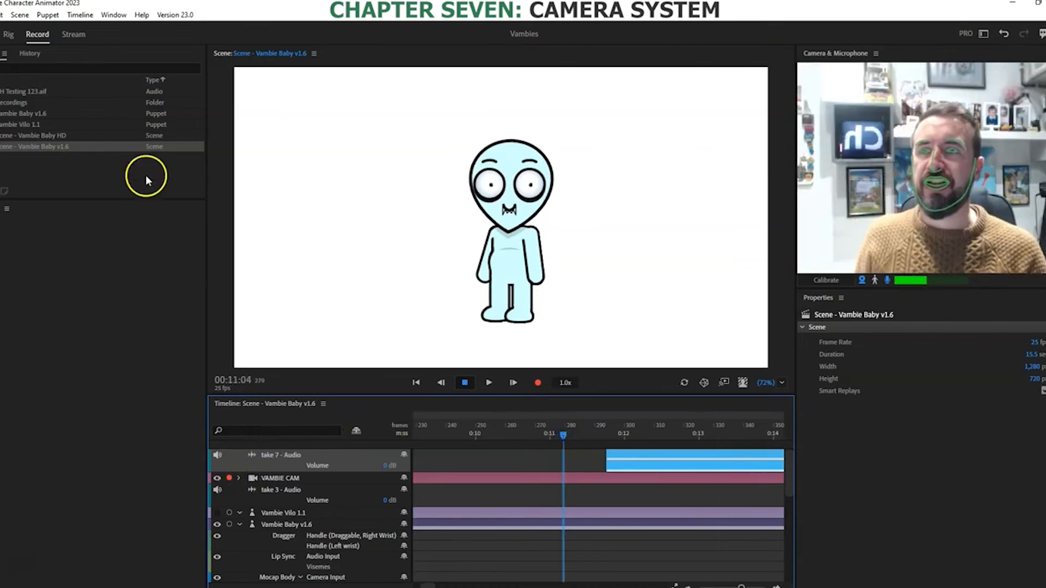
Step: Turn off Smart Replays for Scene - Vambie Baby v1.6 and set the playhead to 00:09:22
click(34, 148)
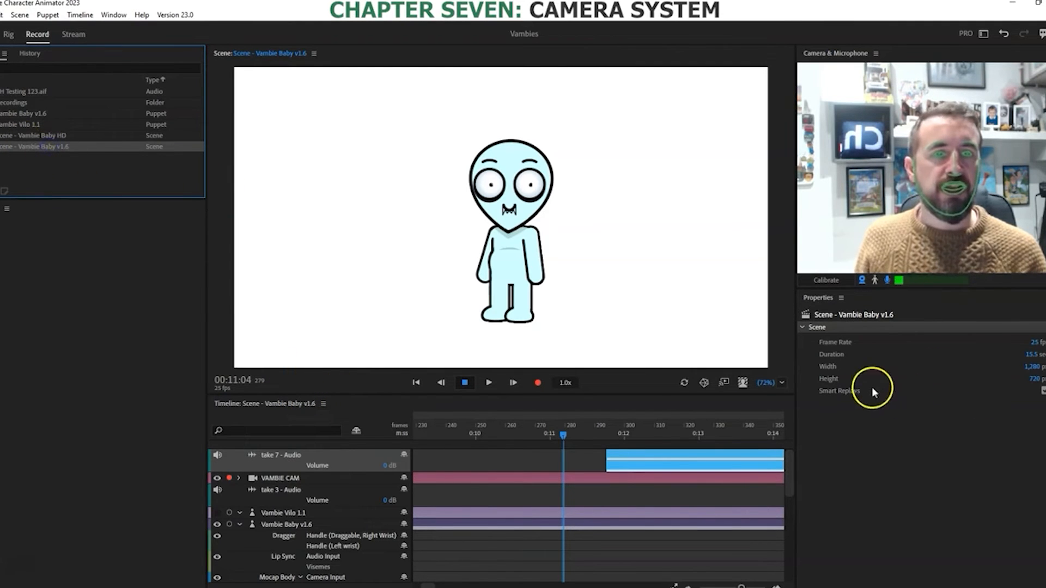
click(846, 402)
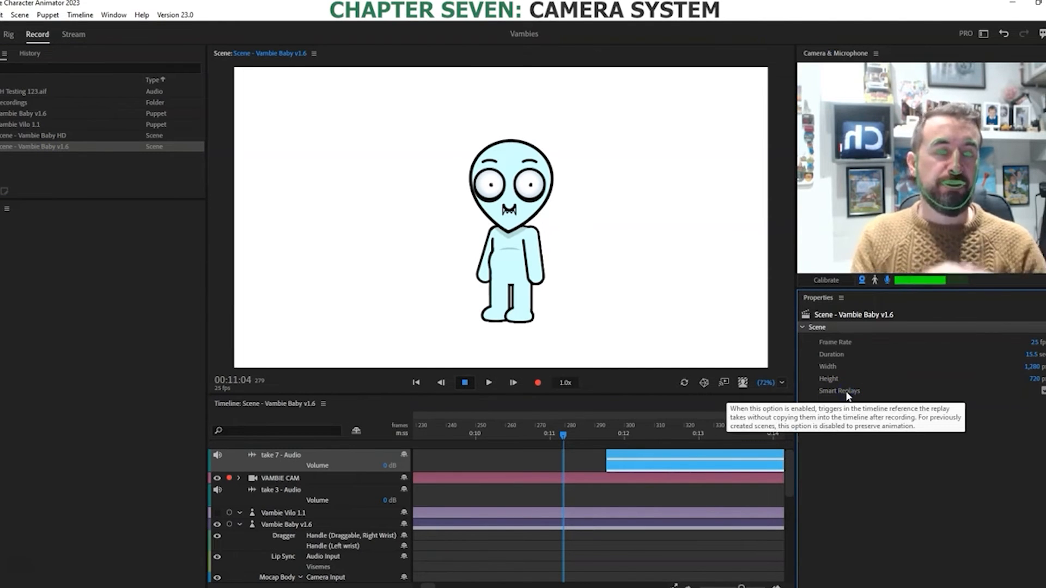
click(828, 391)
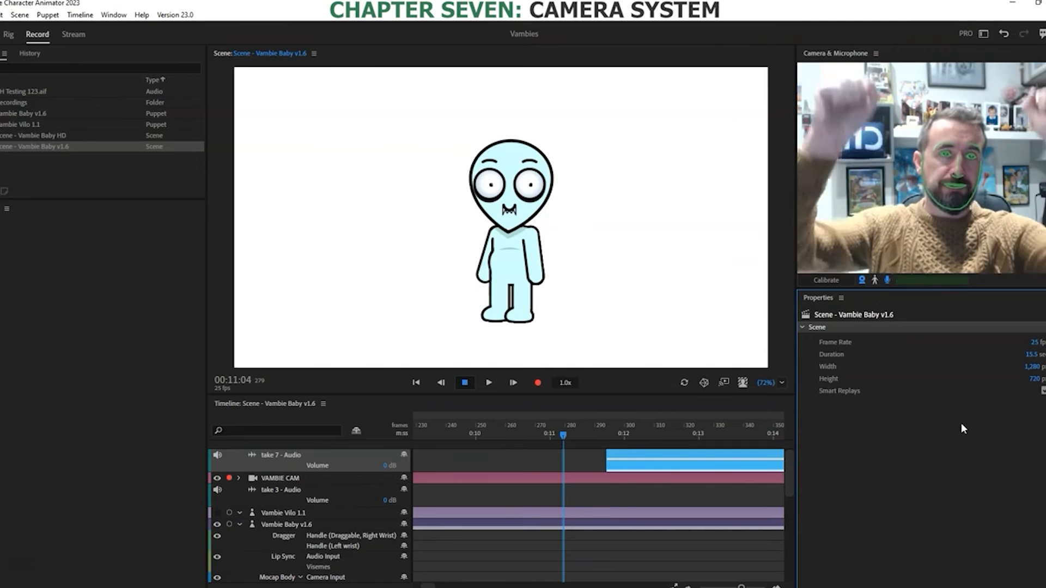
click(897, 448)
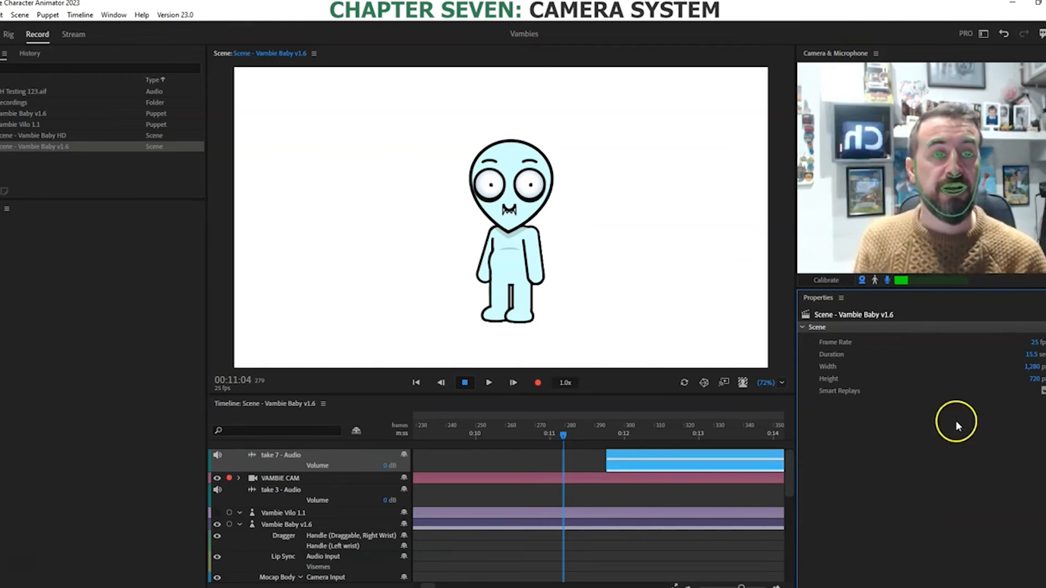
click(1042, 391)
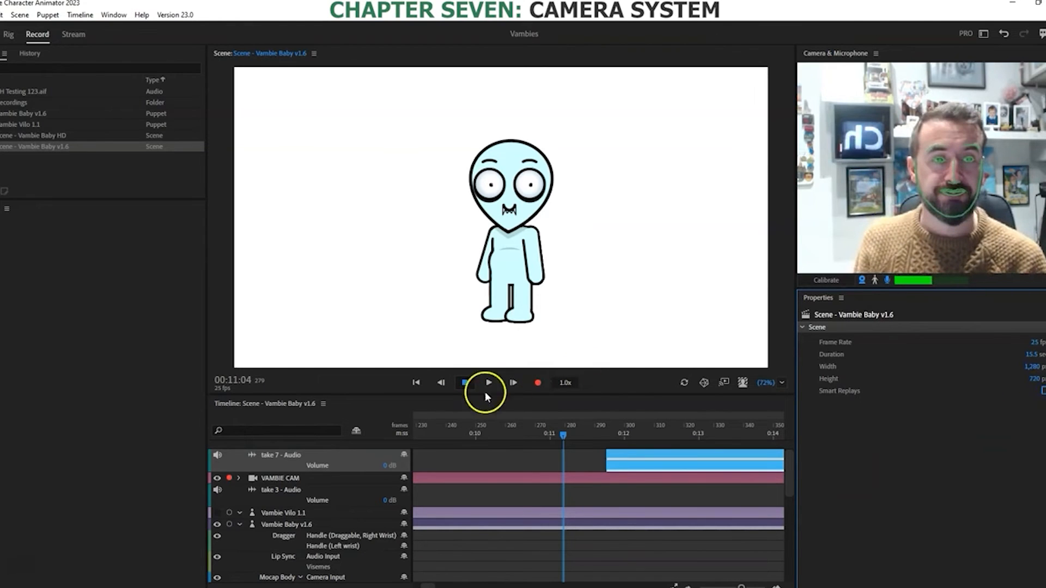
click(468, 430)
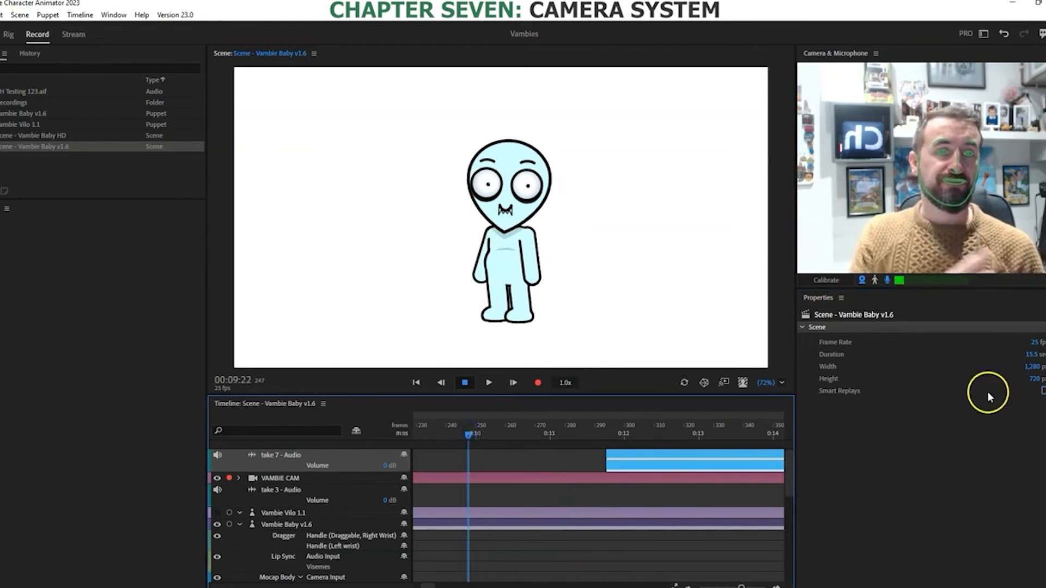
click(16, 148)
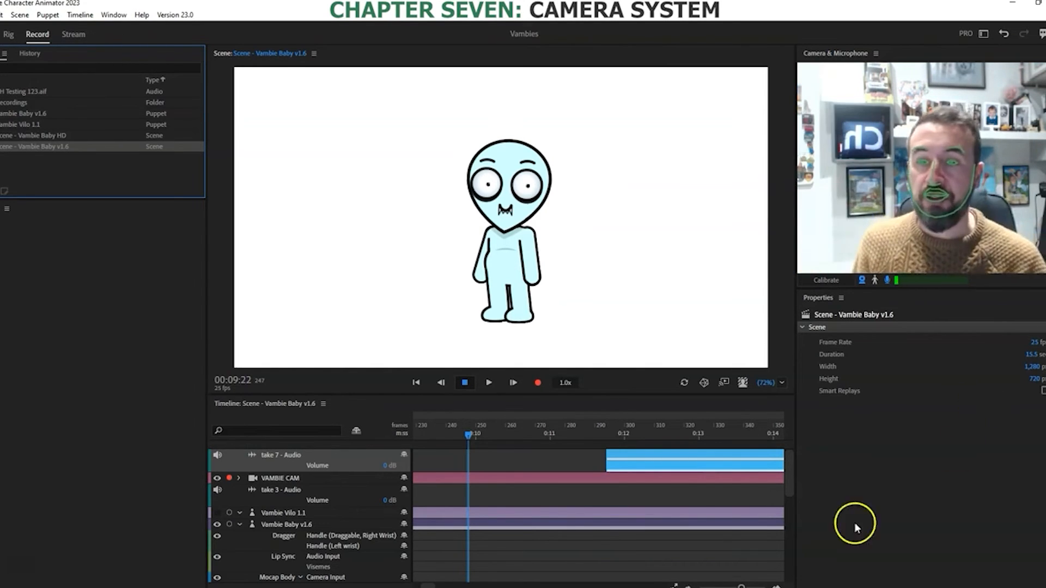
Step: Copy the MID ZOOM replay and paste it onto the VAMBIE CAM track at 00:09:22
drag(428, 586, 409, 587)
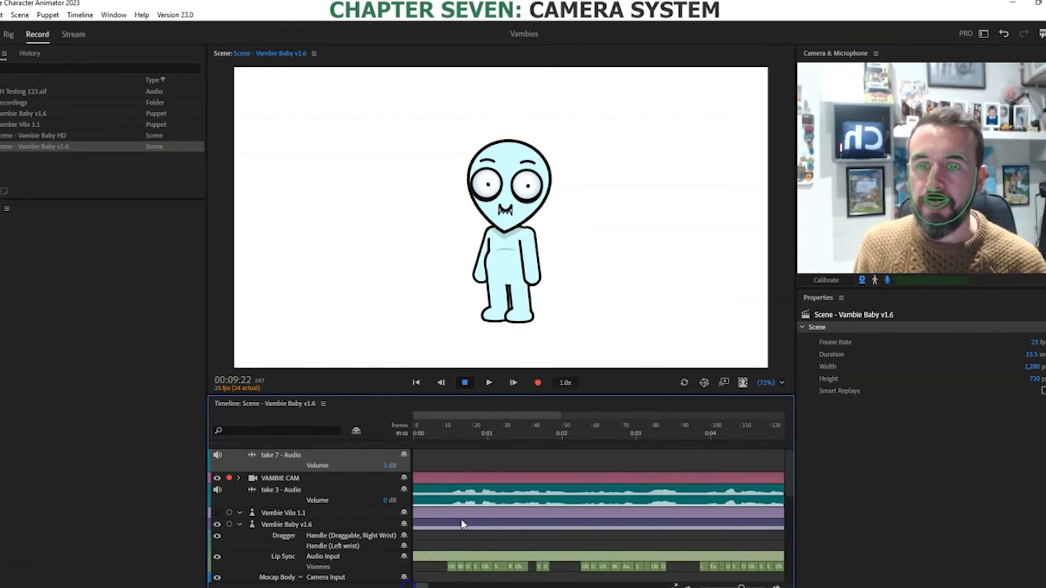
click(264, 477)
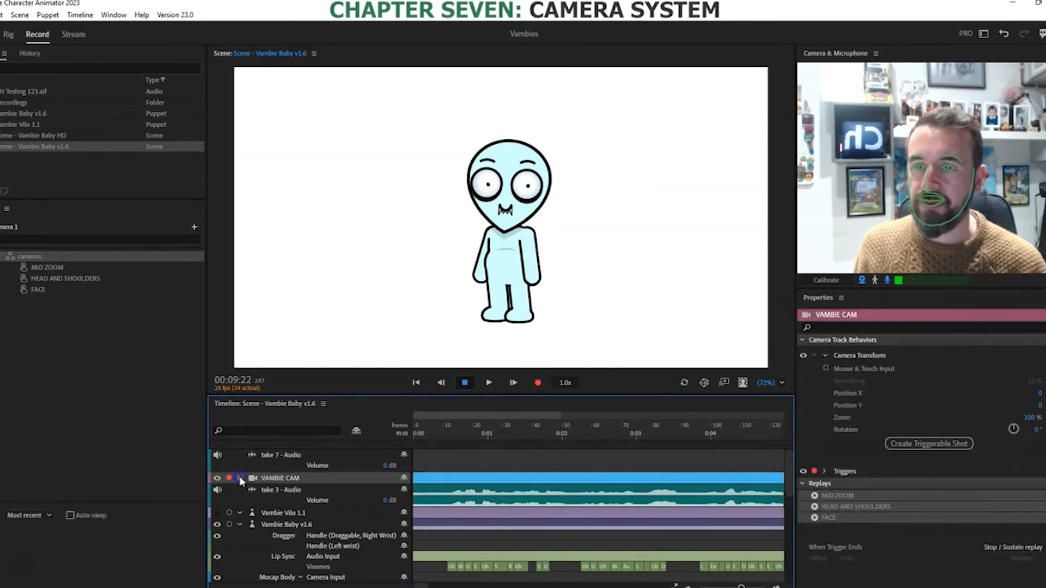
click(467, 497)
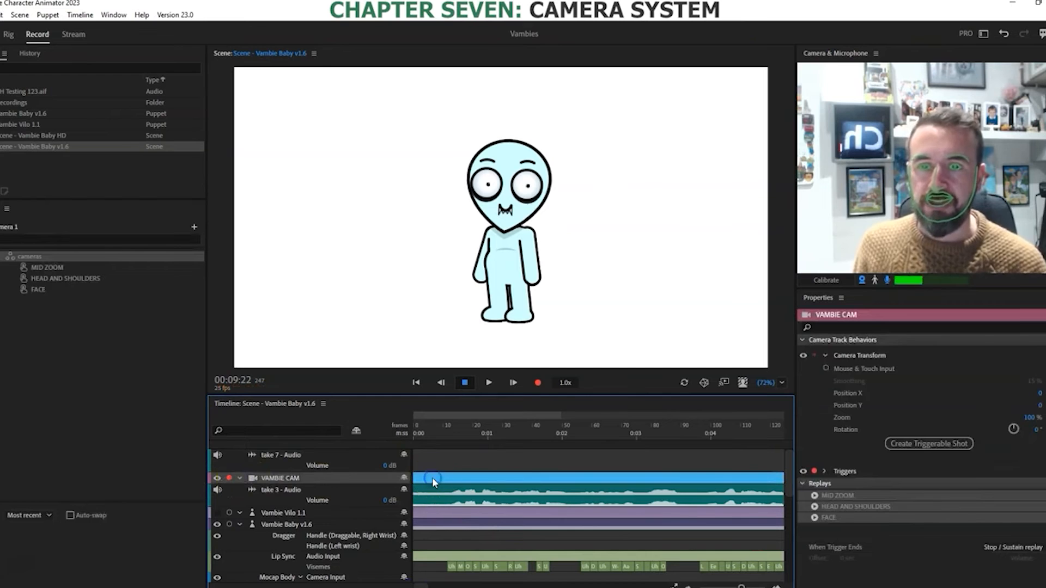
click(849, 495)
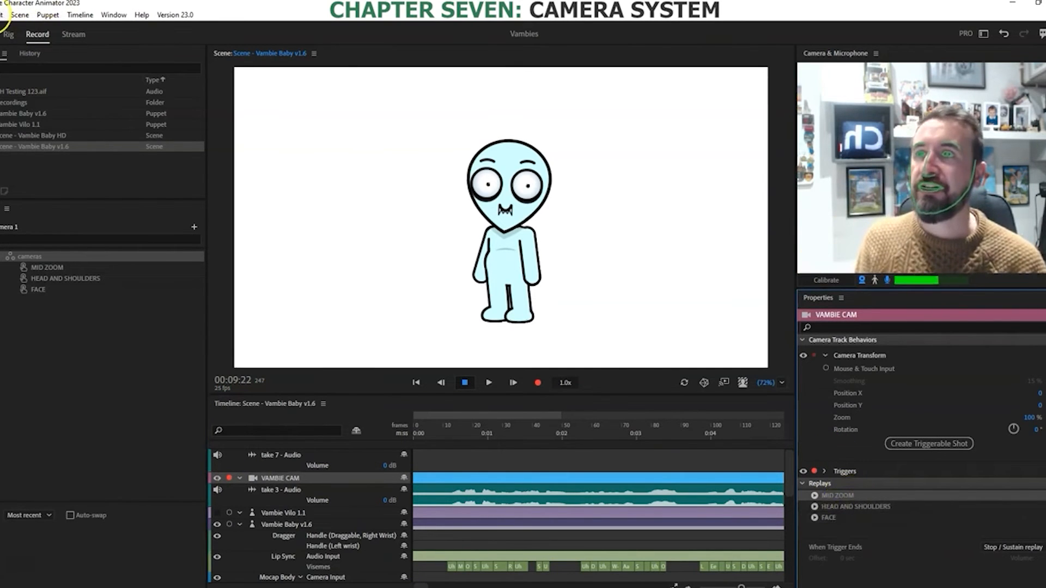
click(4, 14)
click(16, 71)
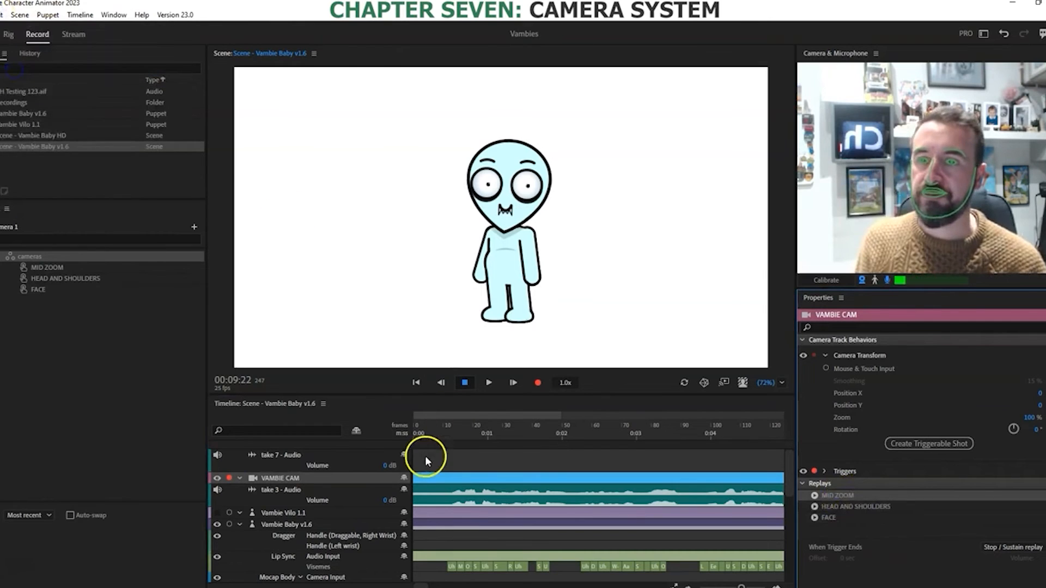
click(420, 479)
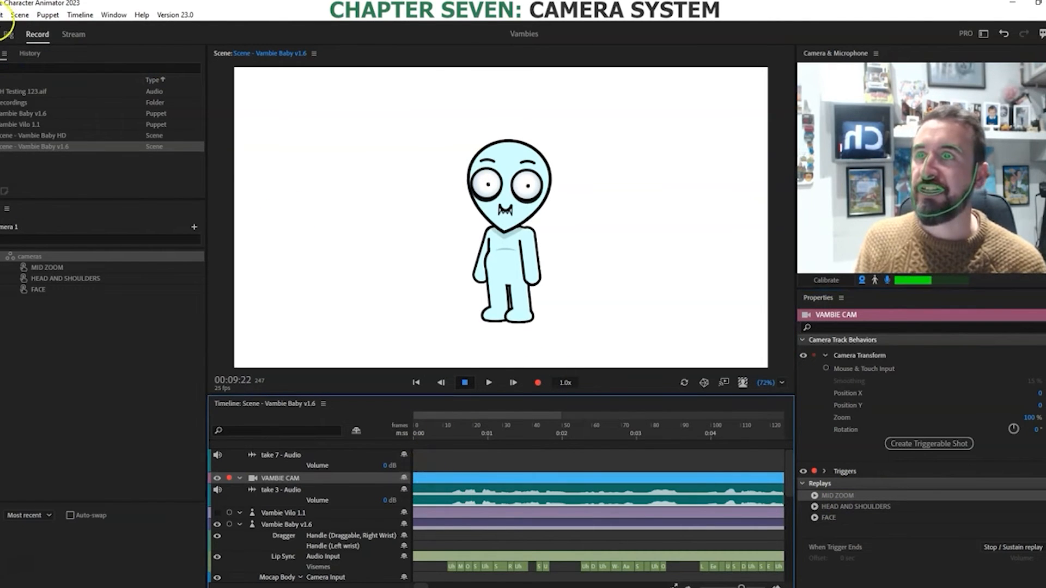
click(2, 15)
click(33, 98)
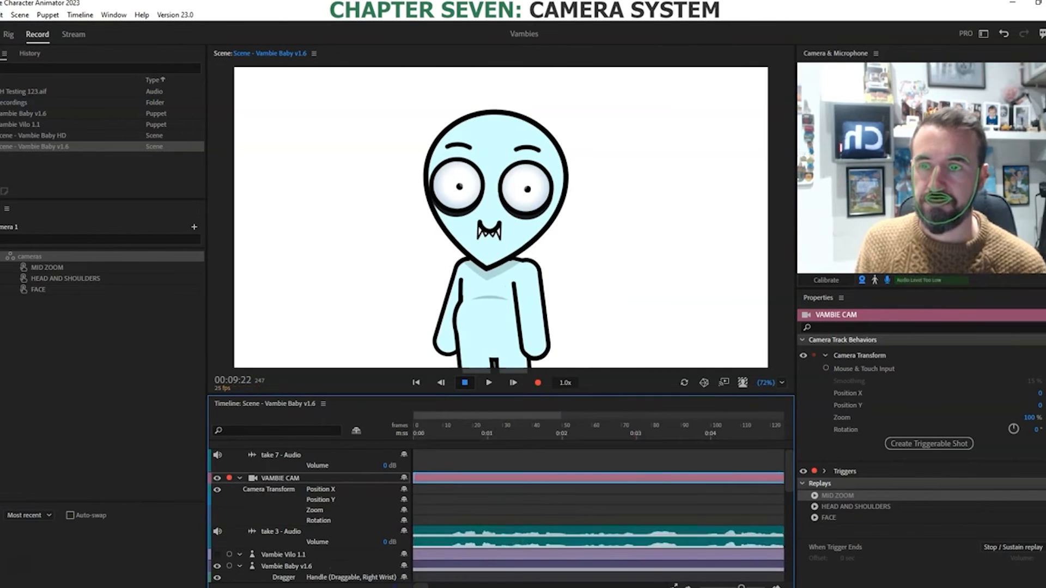
Step: Paste the copied MID ZOOM replay onto the VAMBIE CAM track at 00:02:14
click(2, 15)
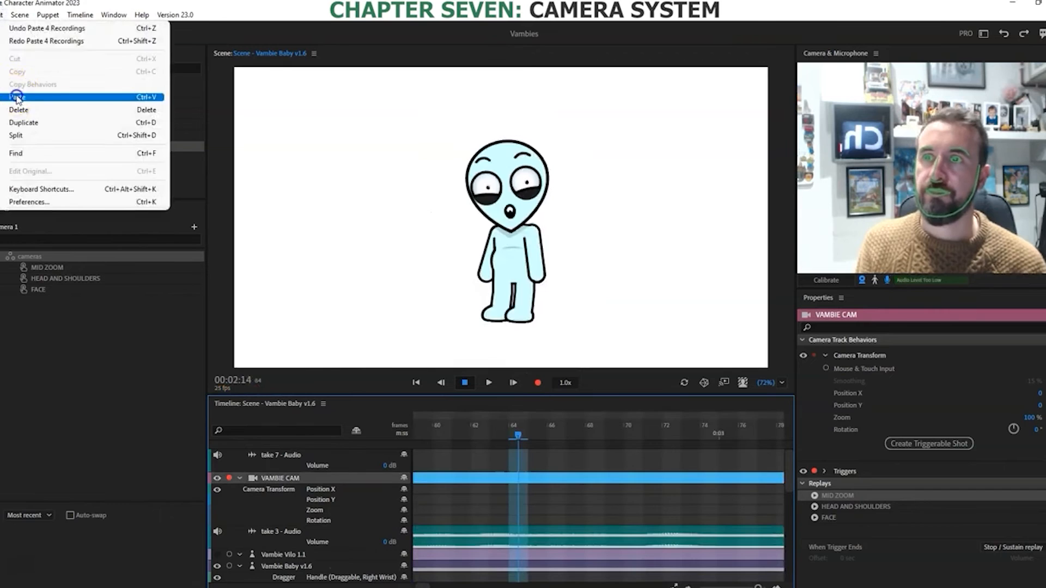
click(16, 97)
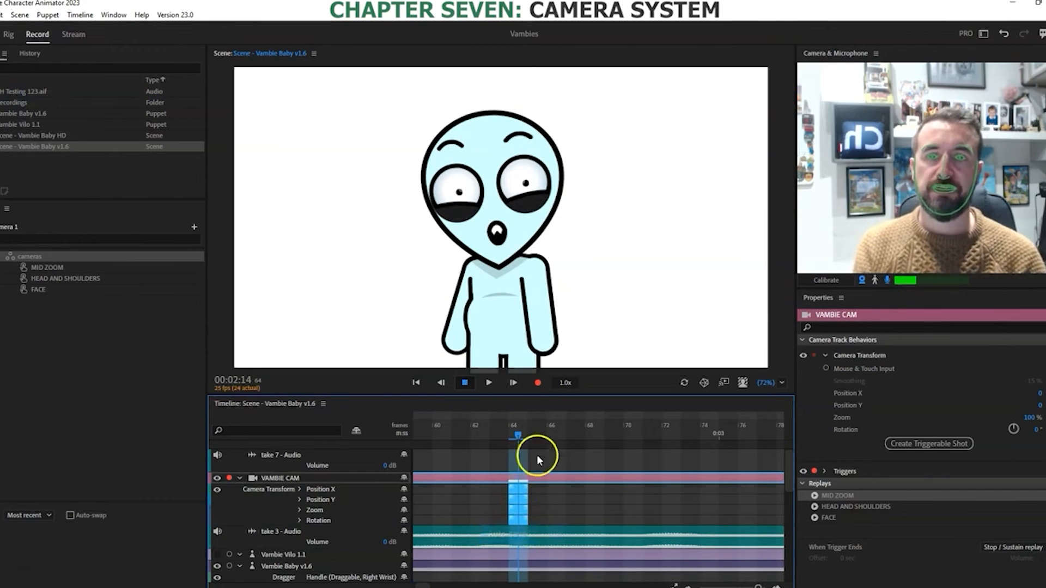
Step: Extend the pasted MID ZOOM take on the VAMBIE CAM track to about frame 76 and scrub back to 00:02:10
drag(527, 491, 758, 492)
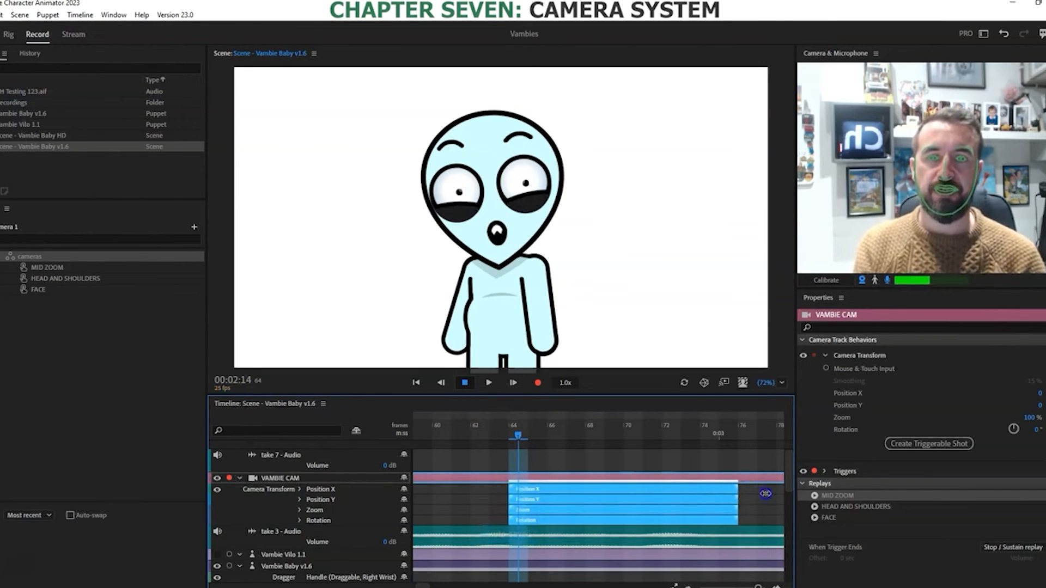
mouse_move(449, 429)
mouse_down()
mouse_move(586, 434)
mouse_move(460, 433)
mouse_up()
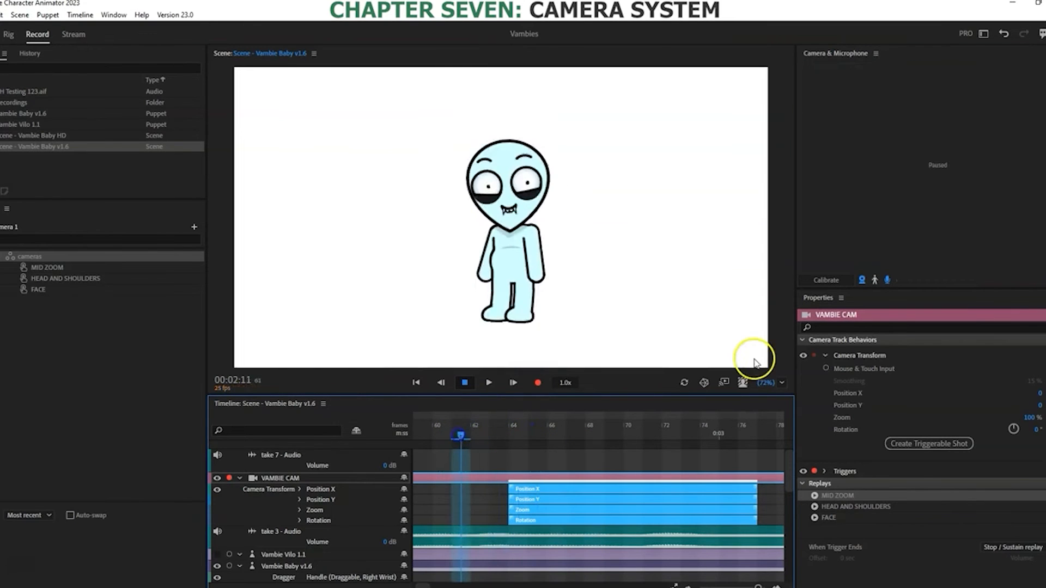
drag(486, 436, 449, 423)
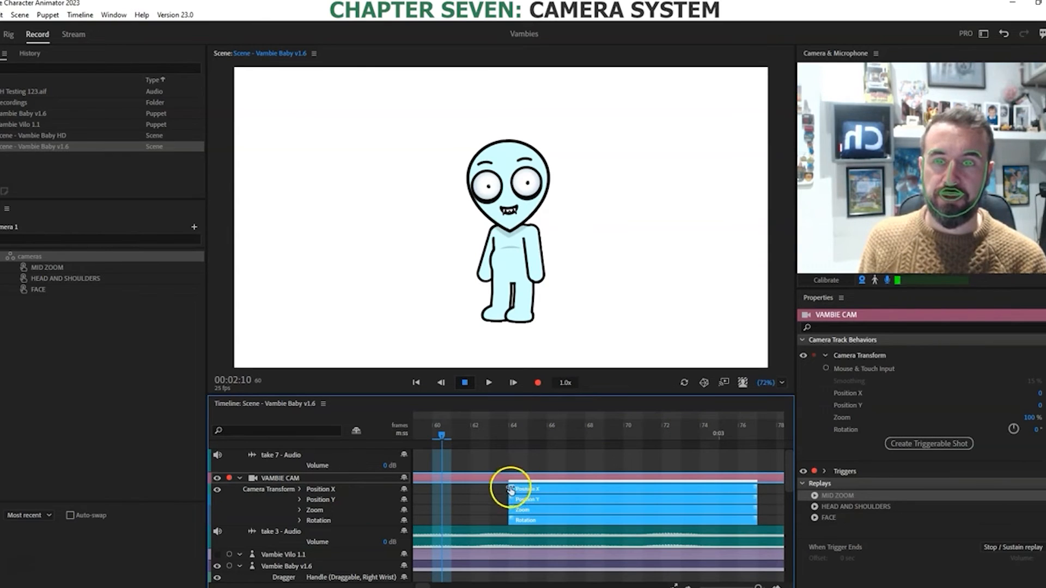
Step: Stretch the MID ZOOM take from before 0:01 to about 0:08 and give it a long blend-in ramp ending near 0:07
drag(517, 488, 644, 489)
drag(759, 585, 738, 585)
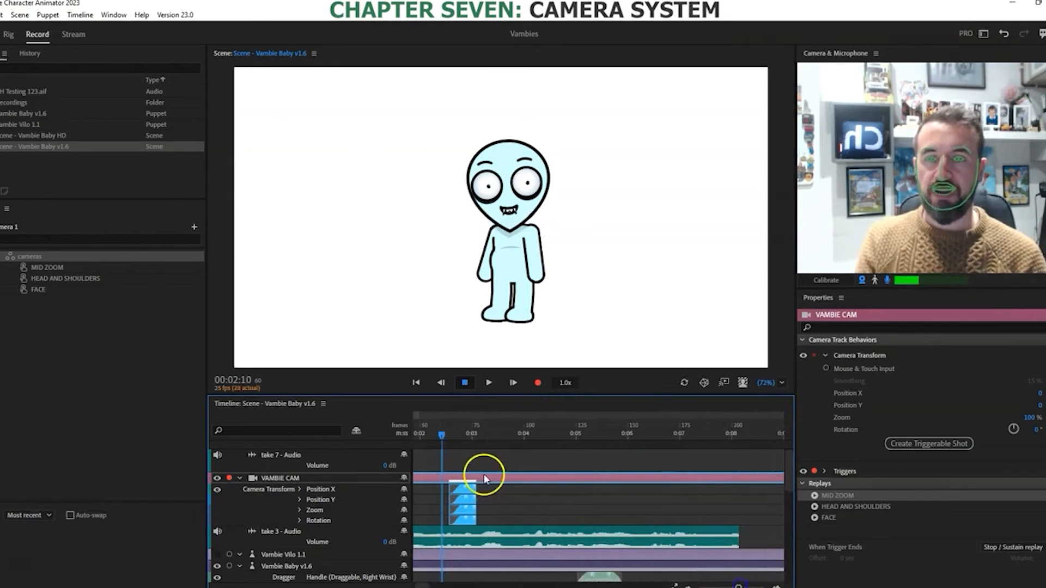
drag(475, 490, 736, 498)
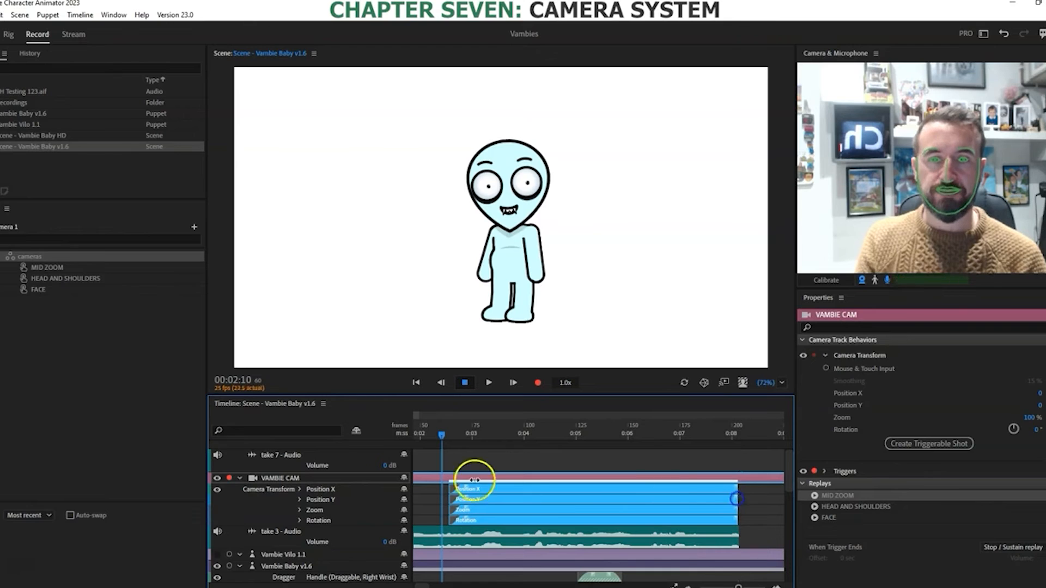
drag(444, 490, 752, 495)
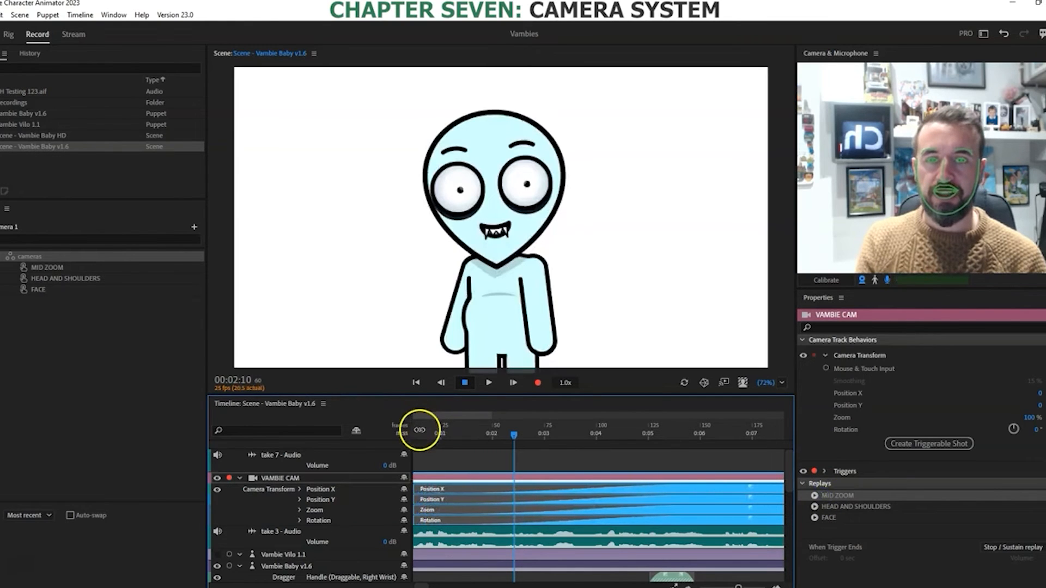
Step: Scrub to 00:03:19 and set the MID ZOOM take's blend-in curve to No Easing
drag(418, 434, 582, 479)
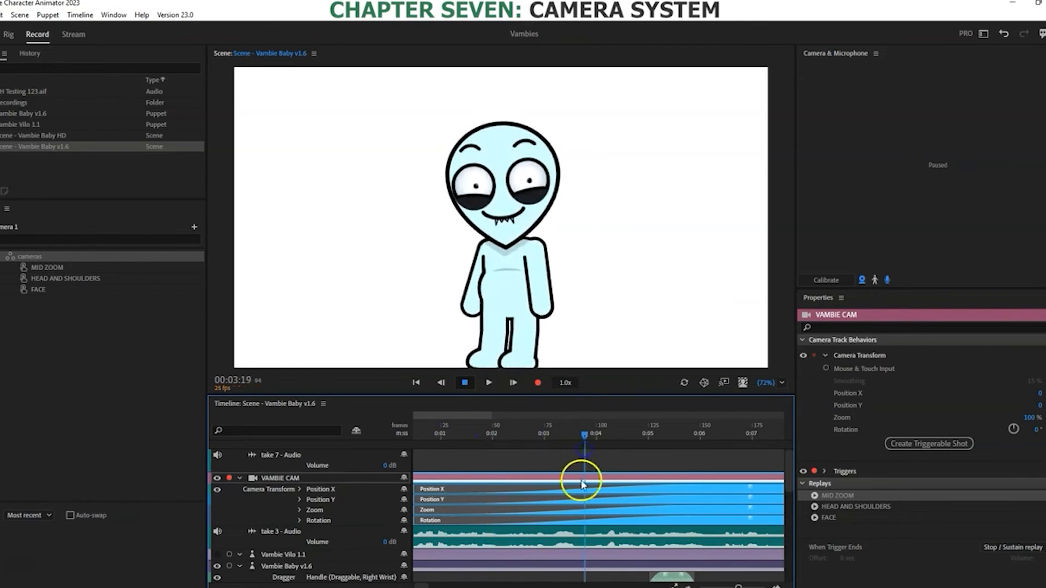
right_click(580, 487)
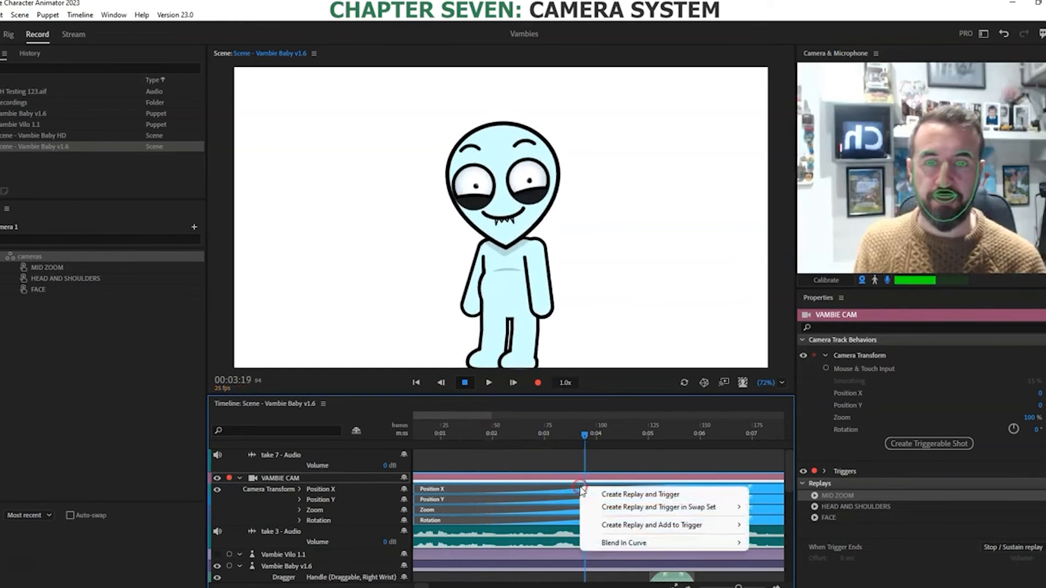
mouse_move(656, 543)
click(781, 543)
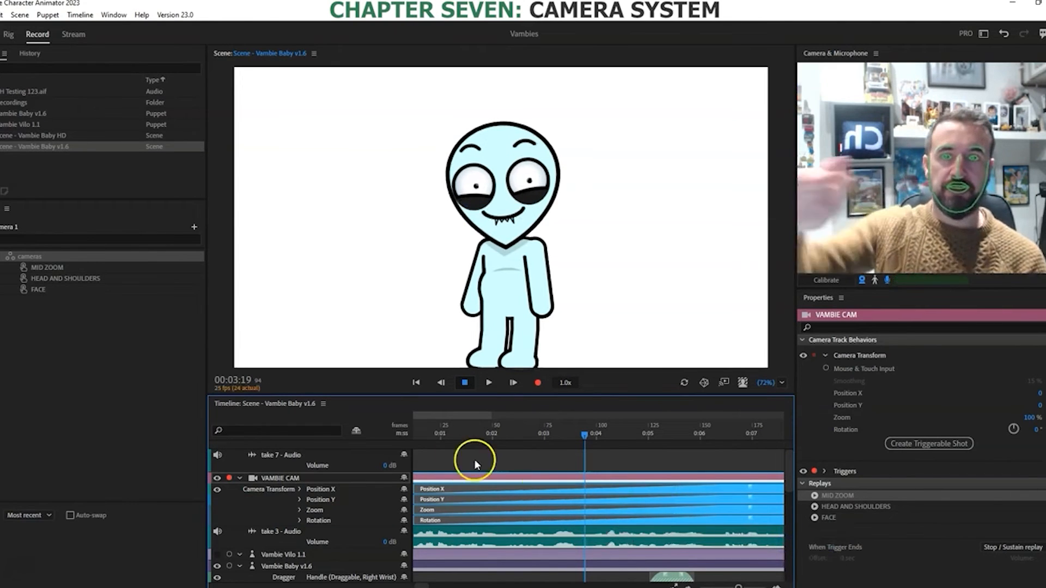
Step: Play the scene to preview the slow MID ZOOM camera move and stop at 00:04:11
click(420, 428)
click(489, 383)
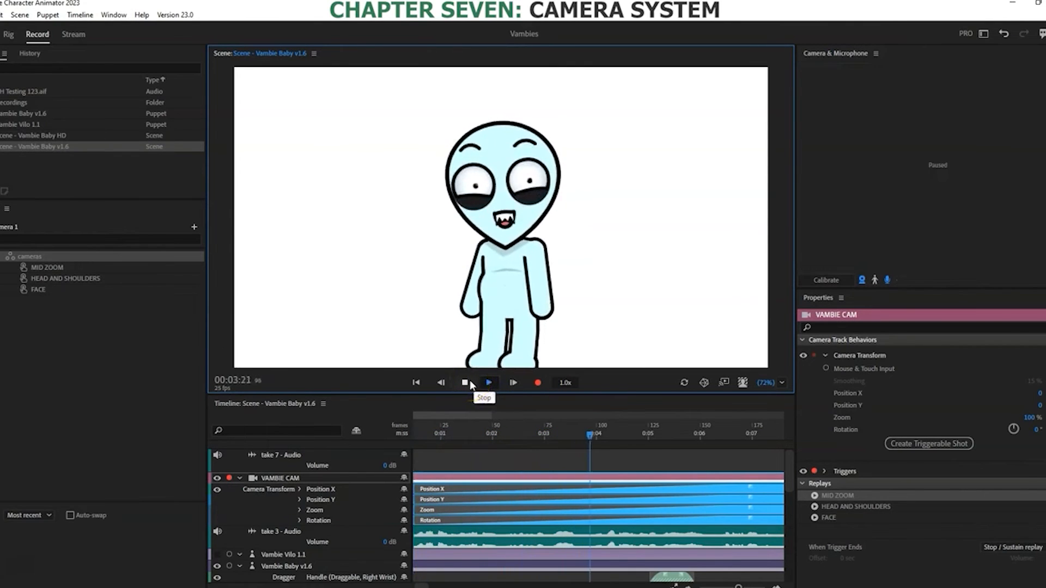
click(470, 382)
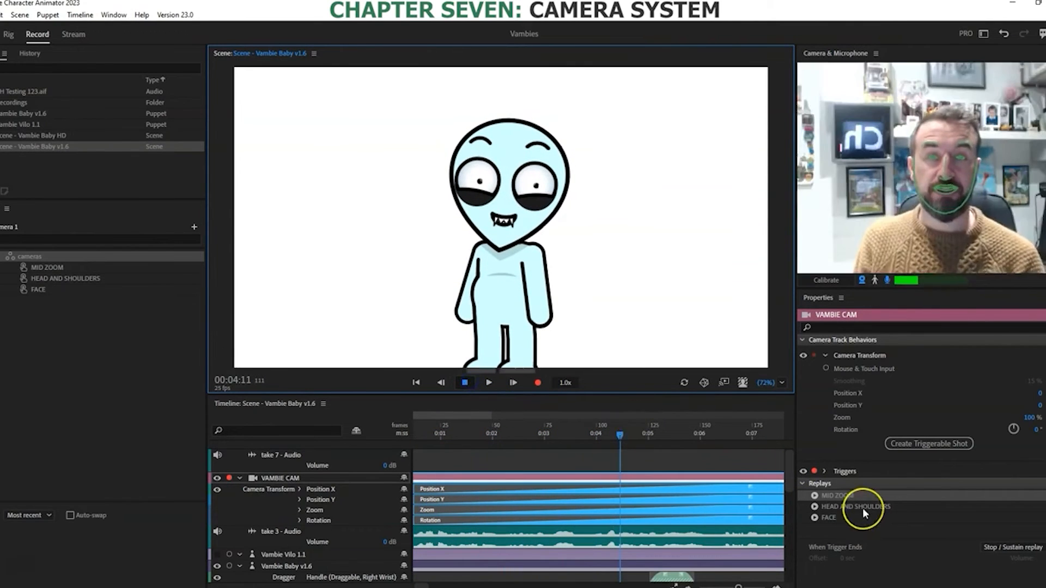
Step: Copy the FACE replay and paste it onto the VAMBIE CAM track at 00:04:11
click(842, 518)
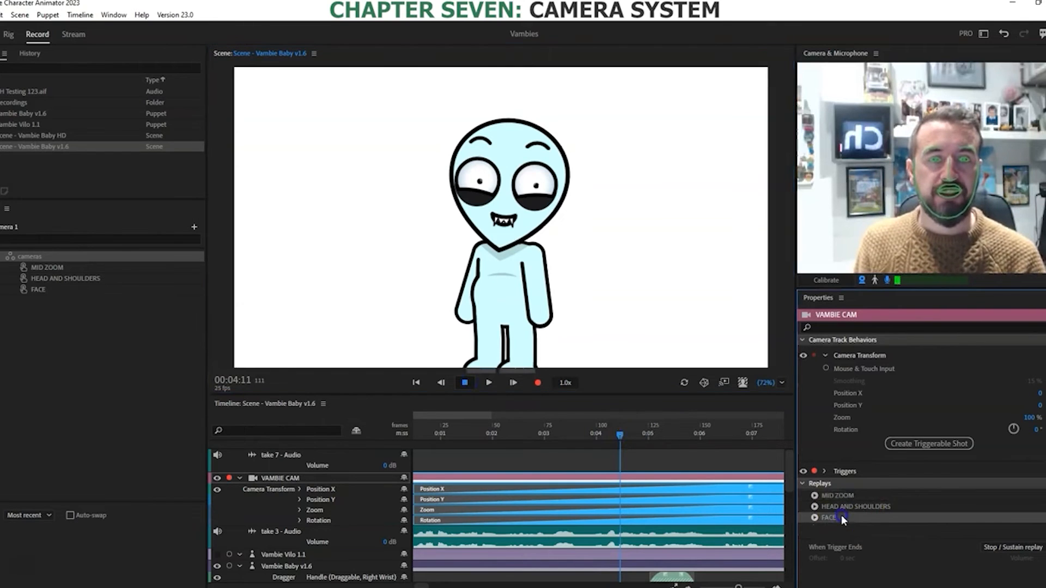
click(2, 15)
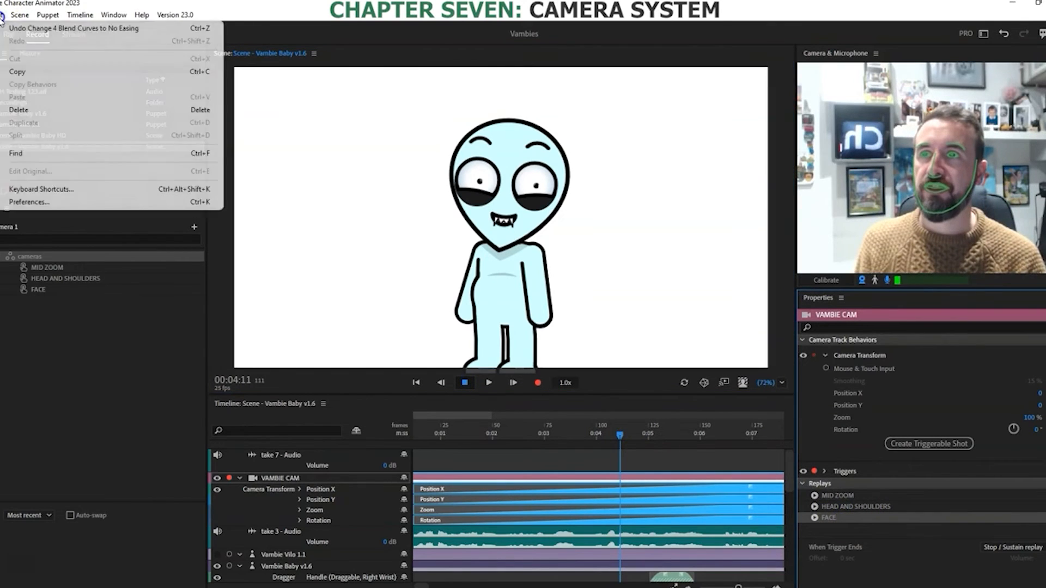
click(19, 71)
click(616, 460)
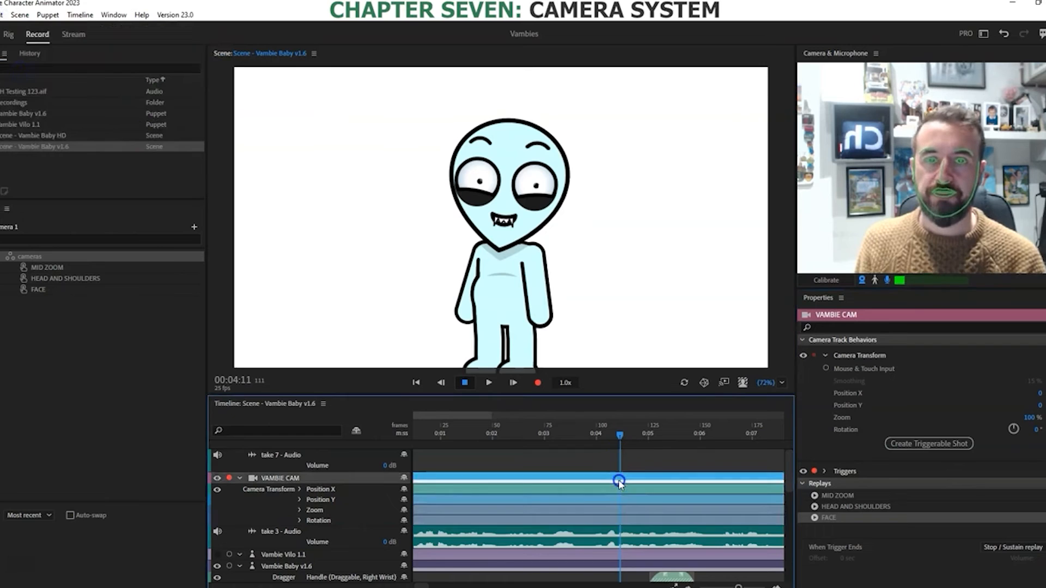
click(3, 15)
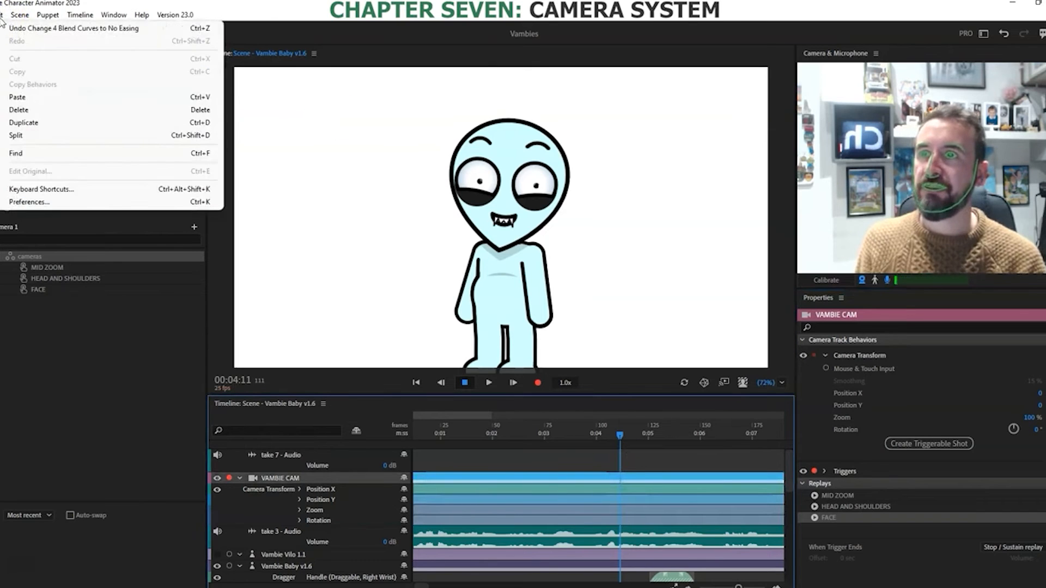
click(19, 97)
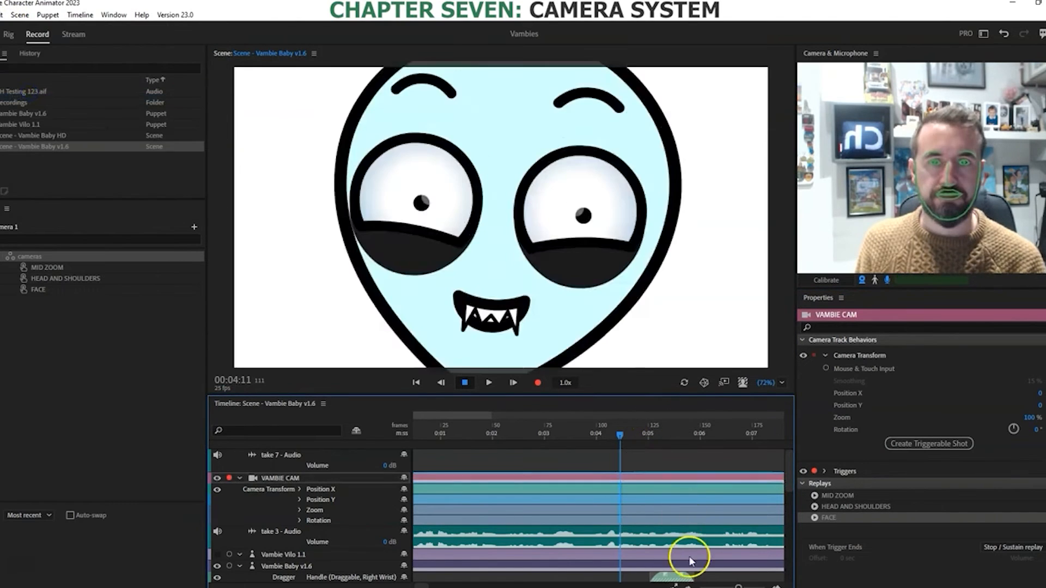
Step: Expand the Position X takes and stretch the pasted FACE take to span frames 101 to 117
drag(740, 584, 756, 586)
click(319, 492)
click(300, 490)
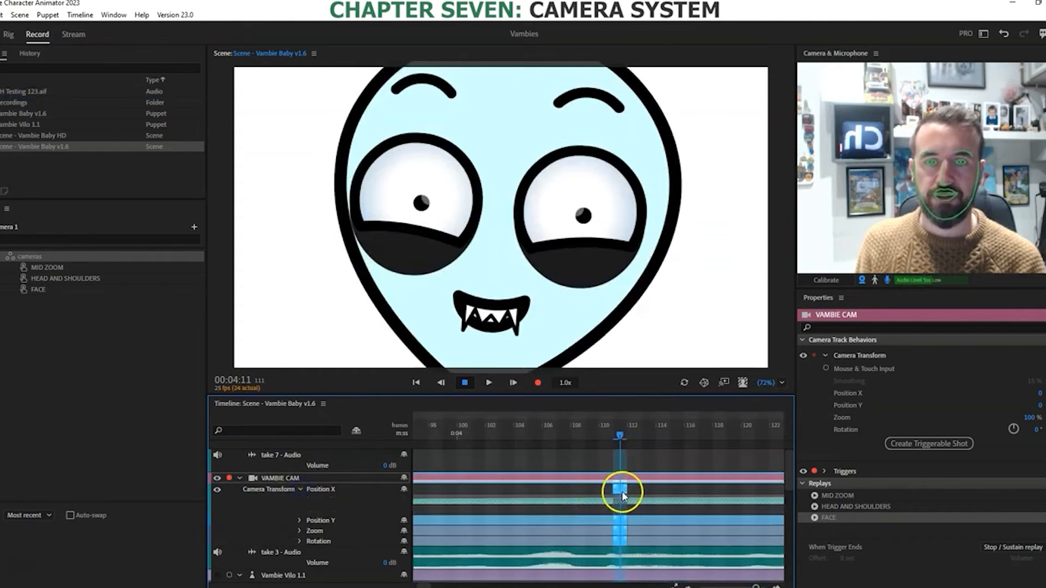
drag(626, 491, 713, 491)
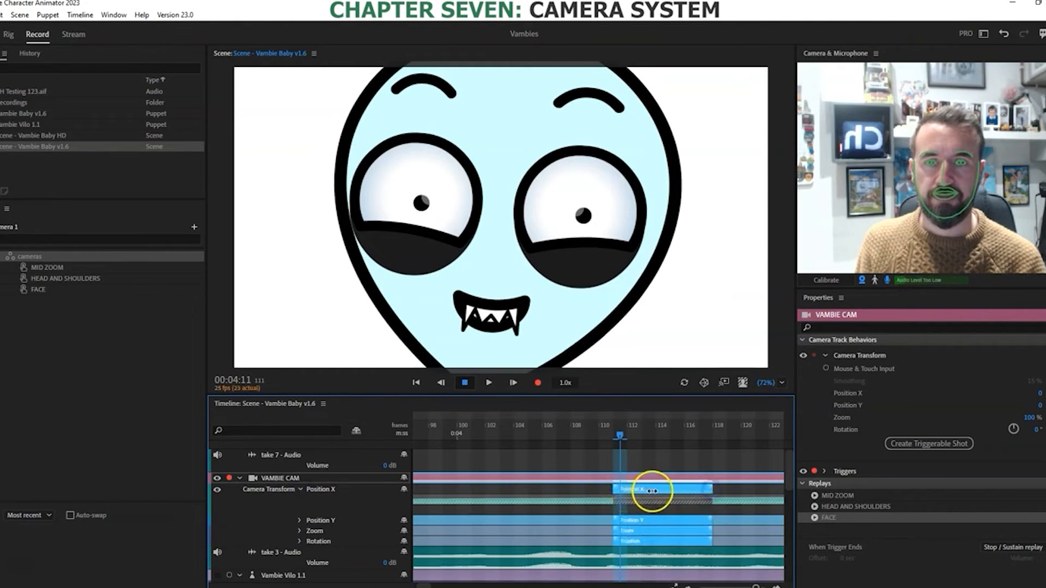
drag(614, 492, 472, 490)
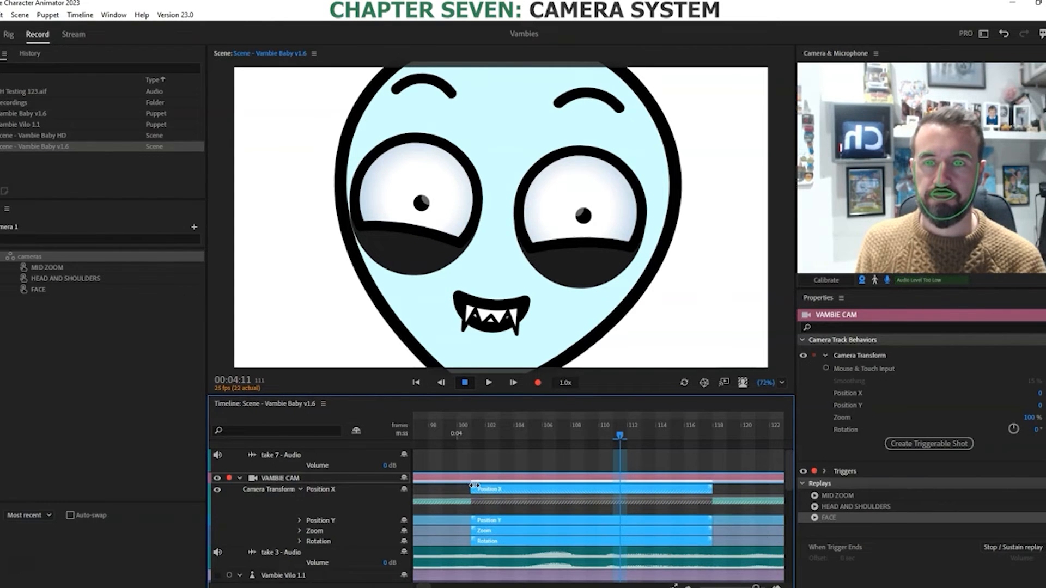
Step: Add a two-frame blend-in and a three-frame blend-out to the FACE take, and preview it from 00:03:22
click(711, 489)
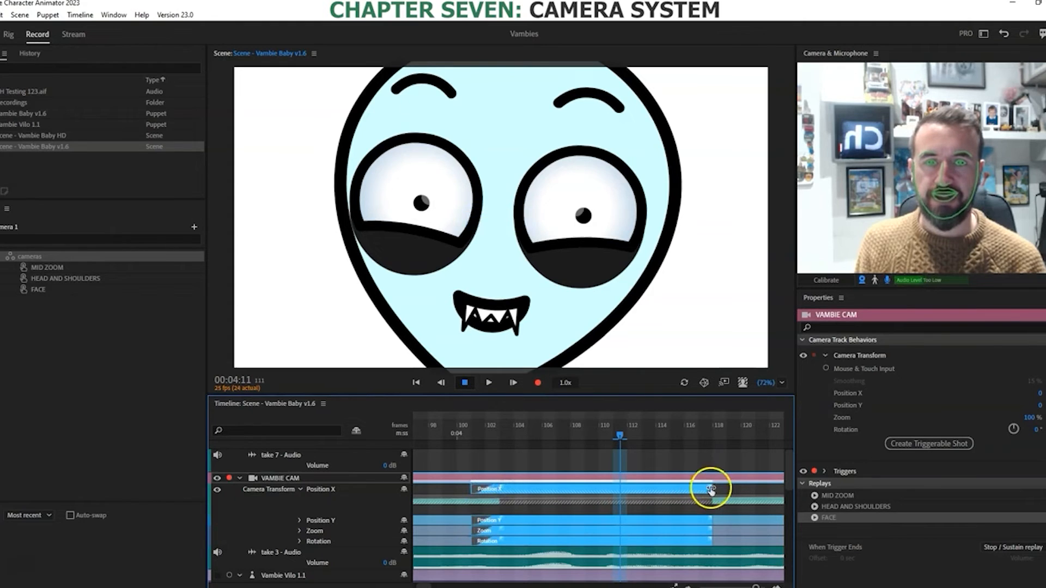
drag(711, 489, 668, 489)
drag(466, 434, 427, 434)
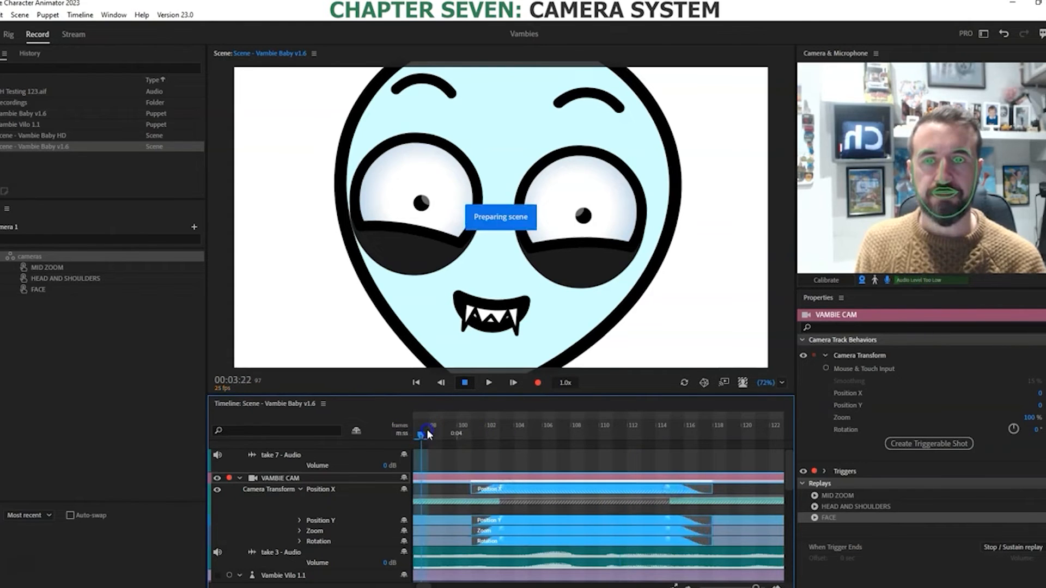
click(478, 388)
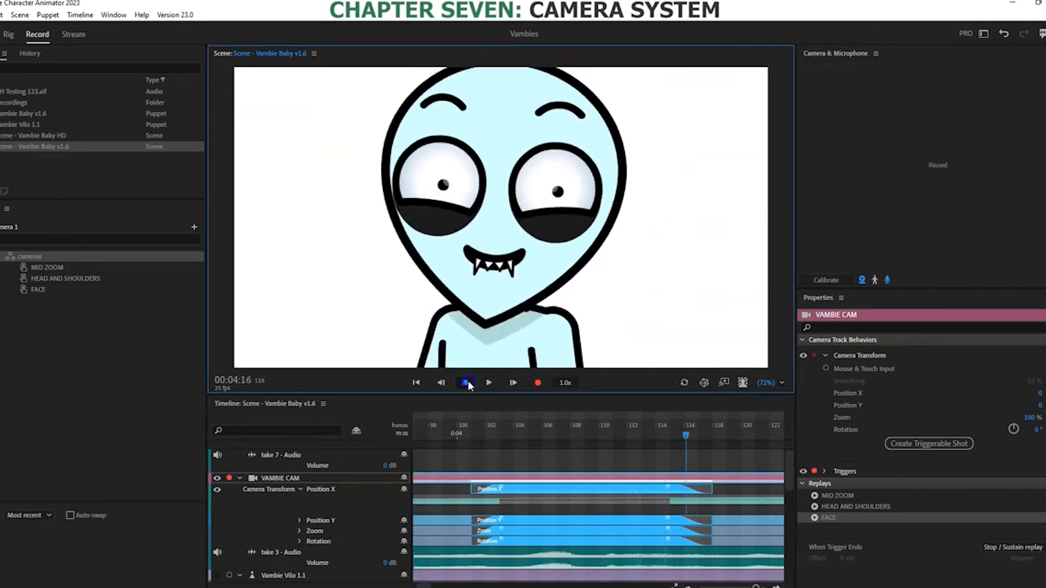
click(466, 382)
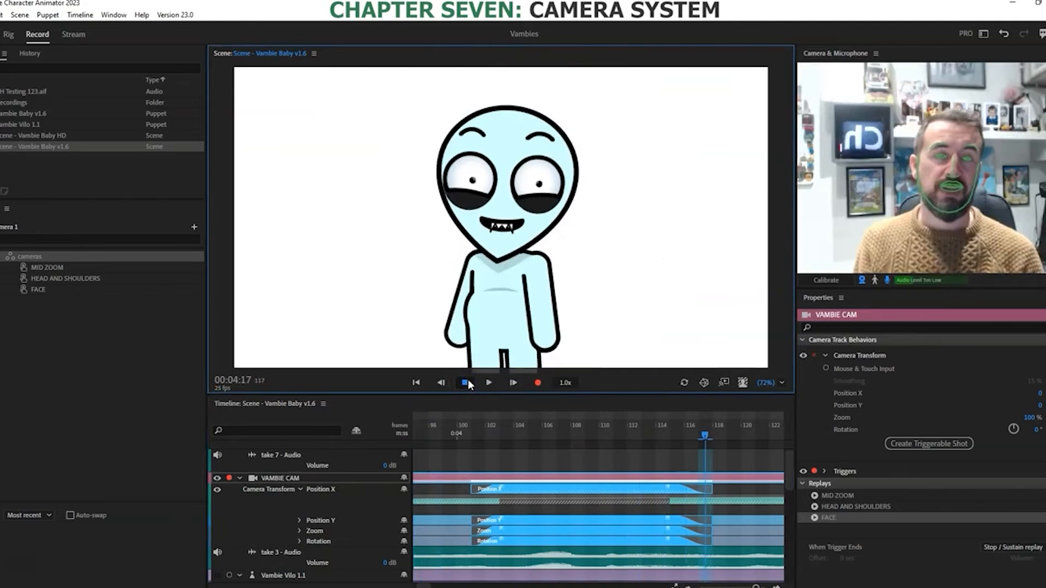
Step: Rename the three camera replays MID ZOOM HC, HEAD AND SHOULDERS HC and FACE HC
click(837, 497)
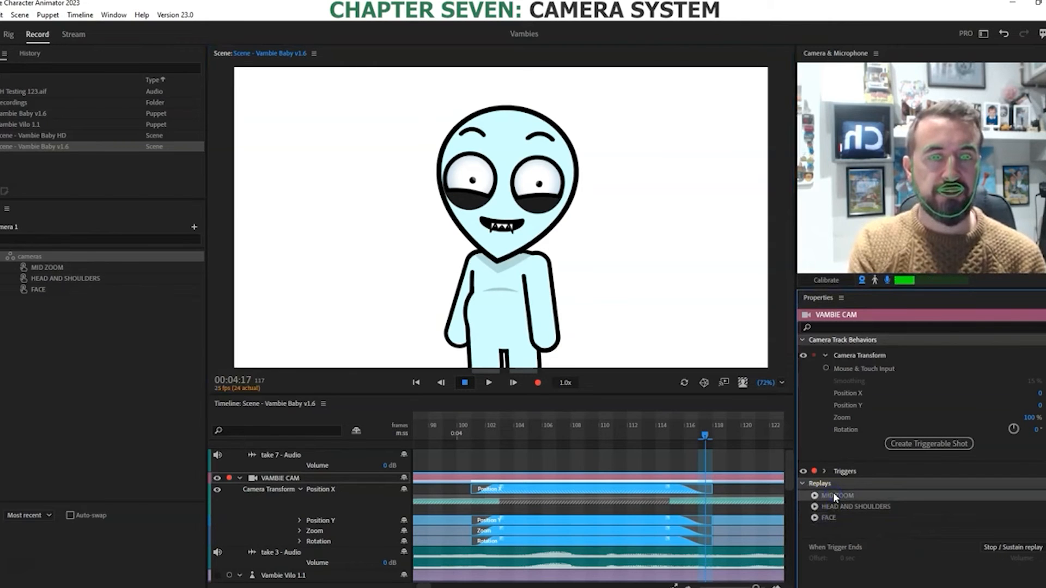
double_click(833, 495)
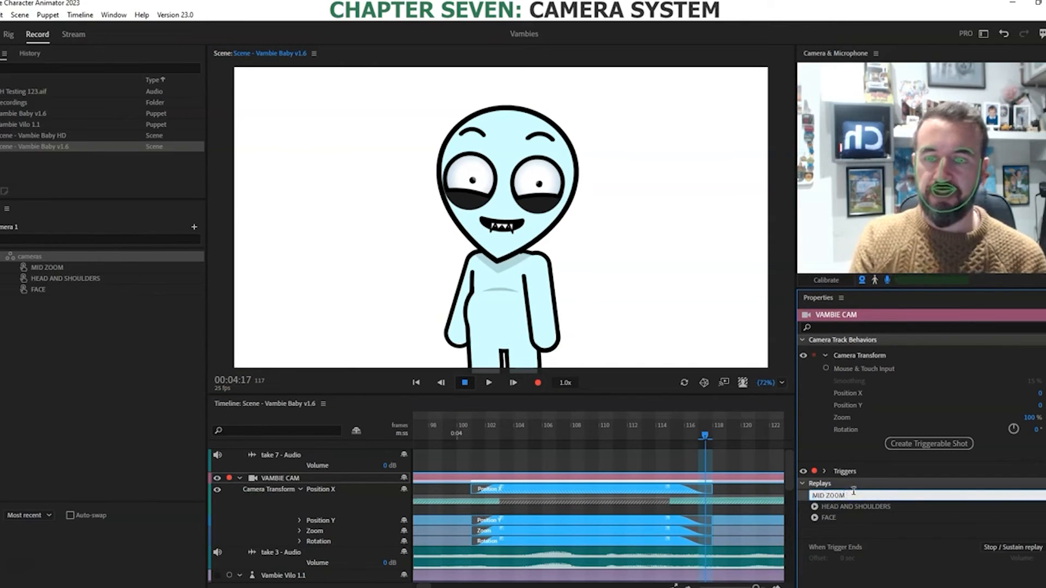
click(882, 505)
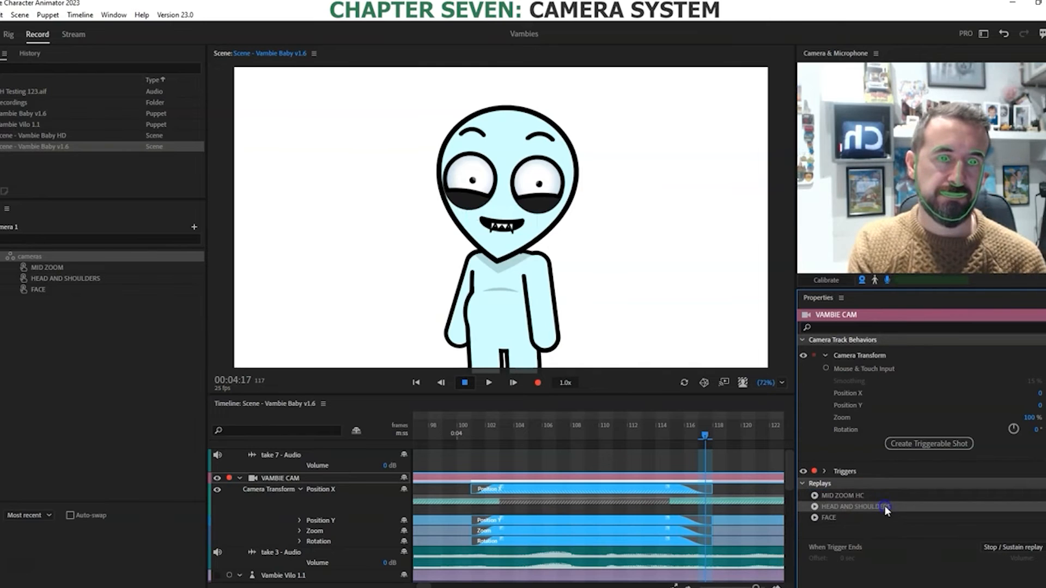
double_click(885, 505)
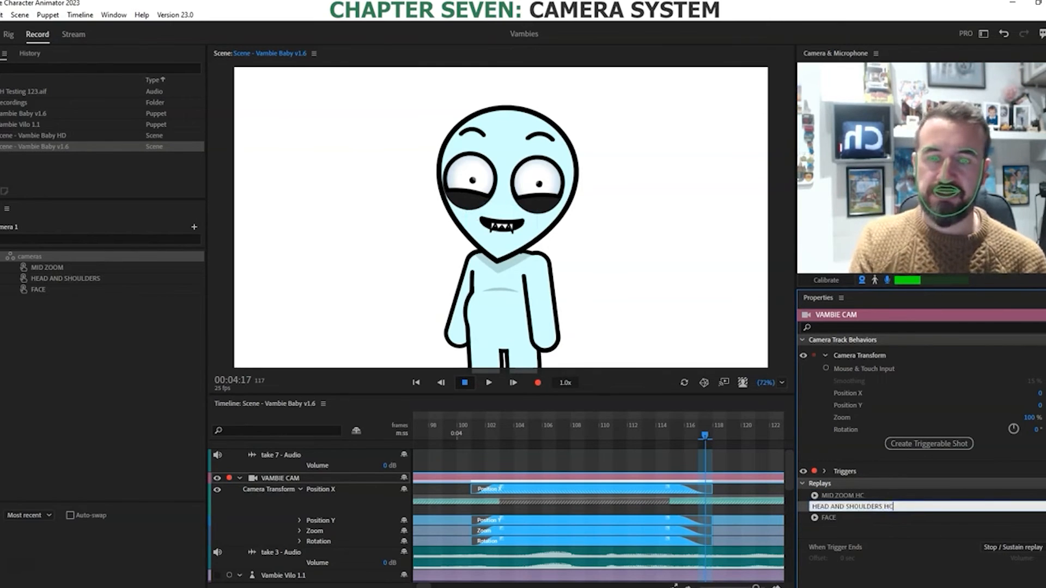
click(834, 516)
click(836, 517)
double_click(846, 516)
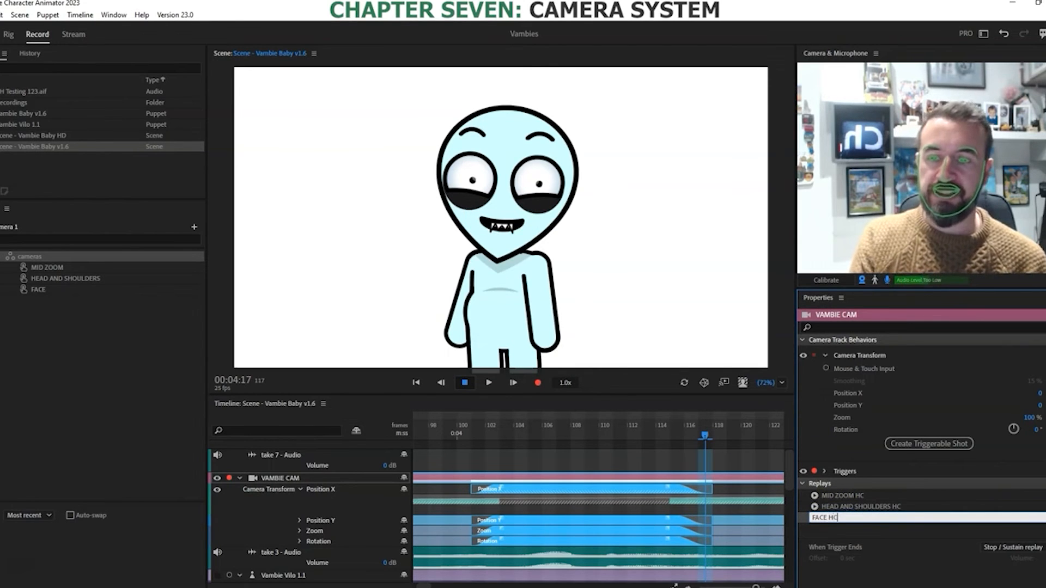
Step: Scrub to 00:04:05 and lengthen the FACE take's blend-in to four frames and its blend-out to five frames
click(456, 430)
drag(463, 425, 534, 432)
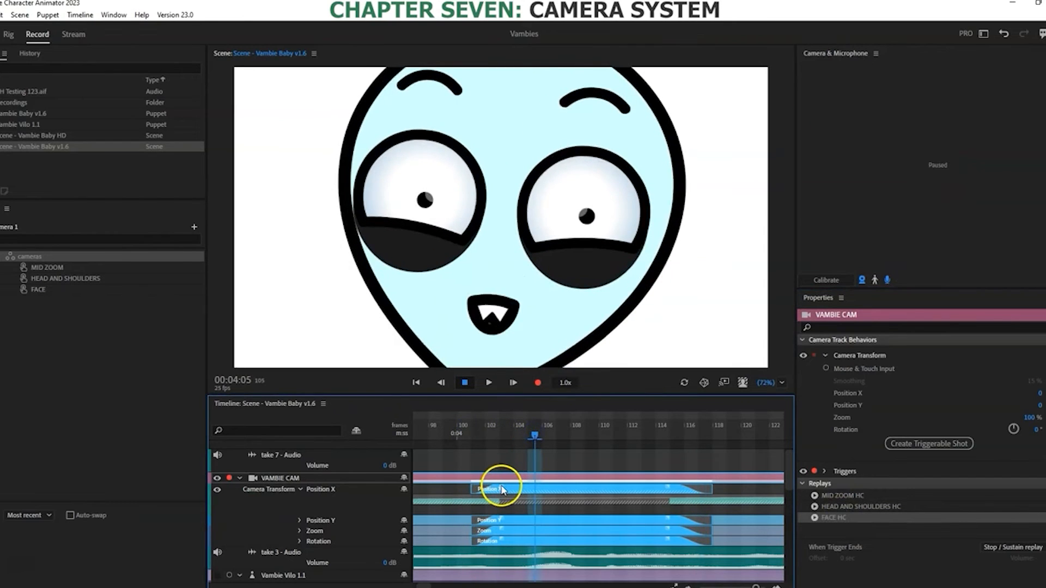
drag(500, 490, 533, 488)
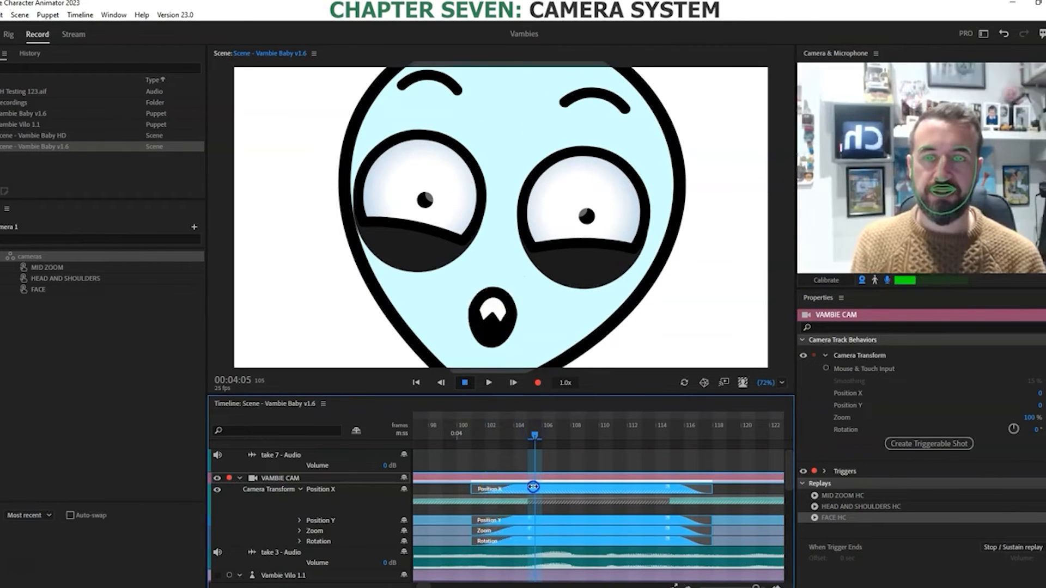
drag(670, 487, 642, 486)
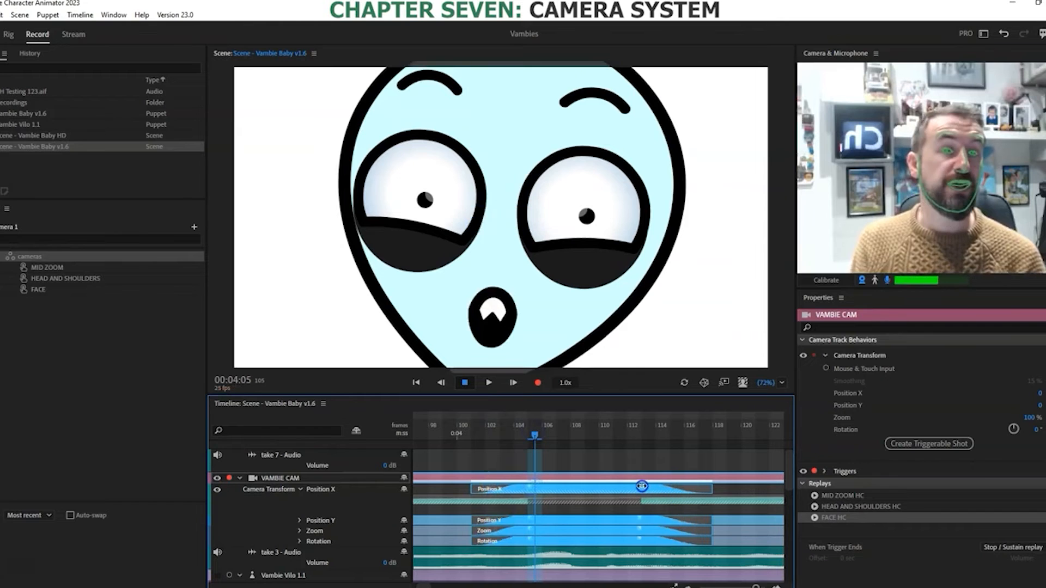
Step: Create a replay and trigger from the blended face take, name the replay FACE ZOOM, and try it at 00:04:19
right_click(572, 488)
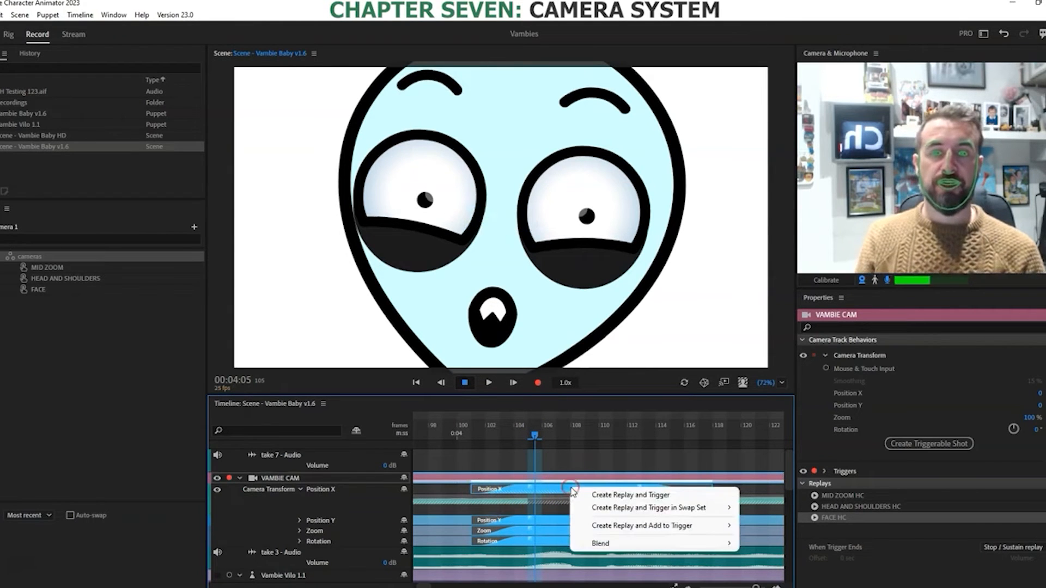
click(618, 494)
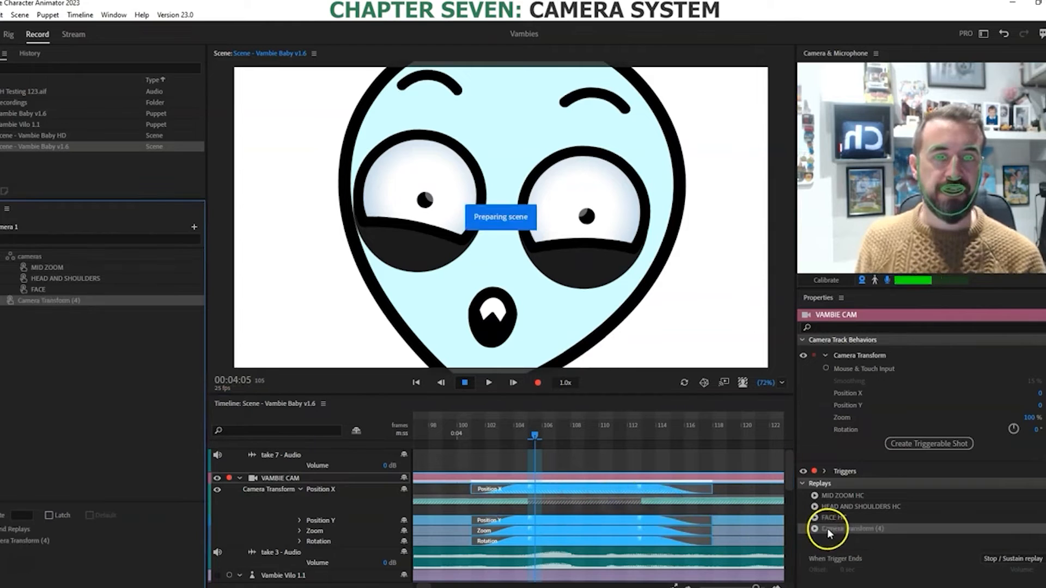
double_click(837, 529)
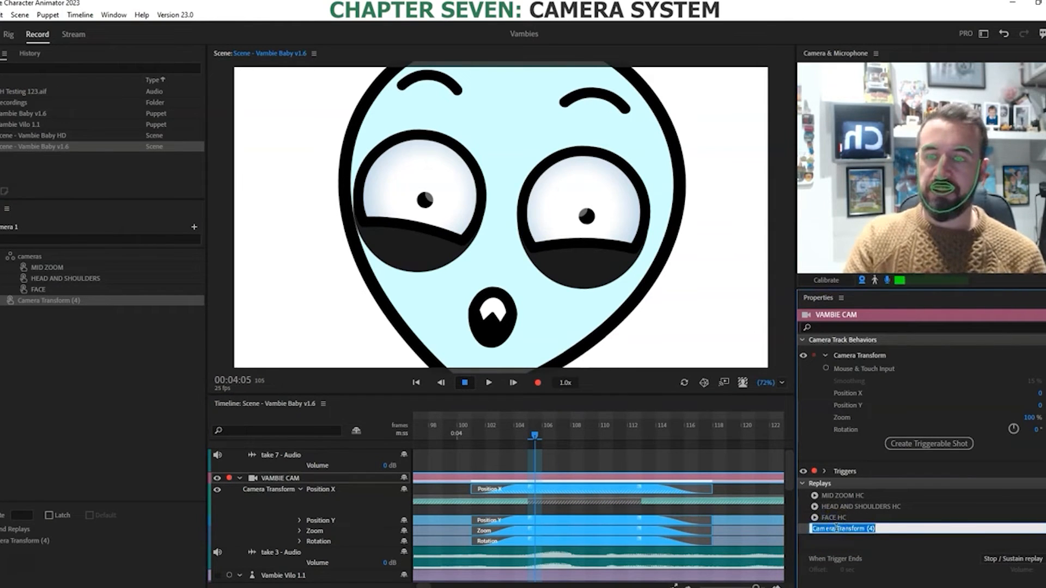
text(f)
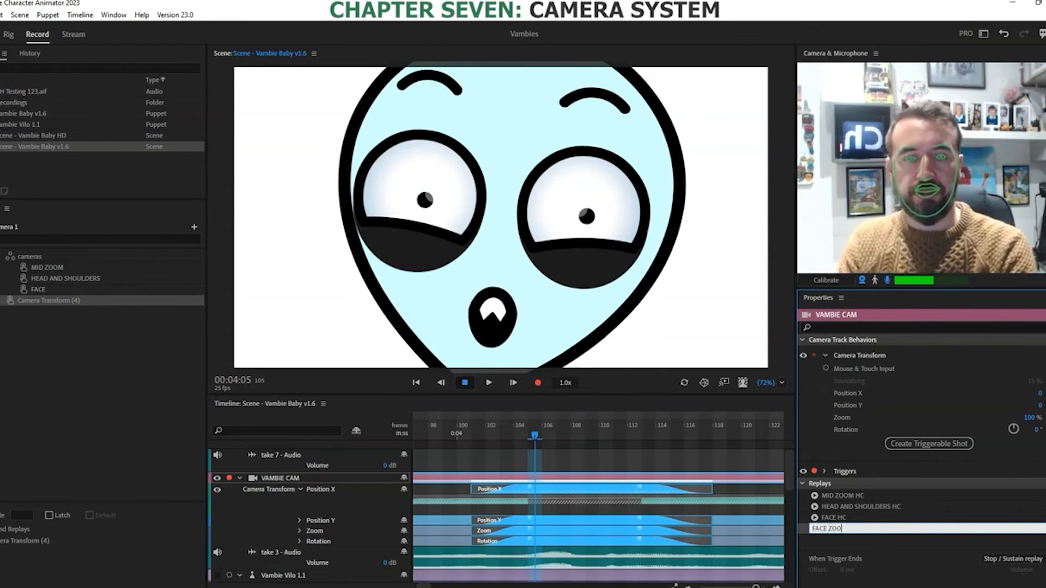
key(Return)
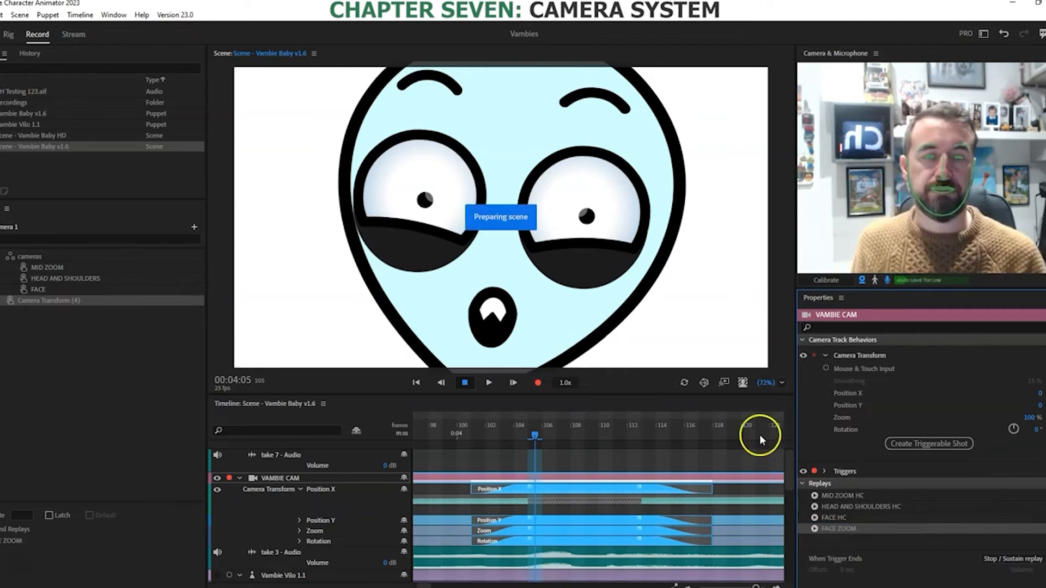
click(730, 434)
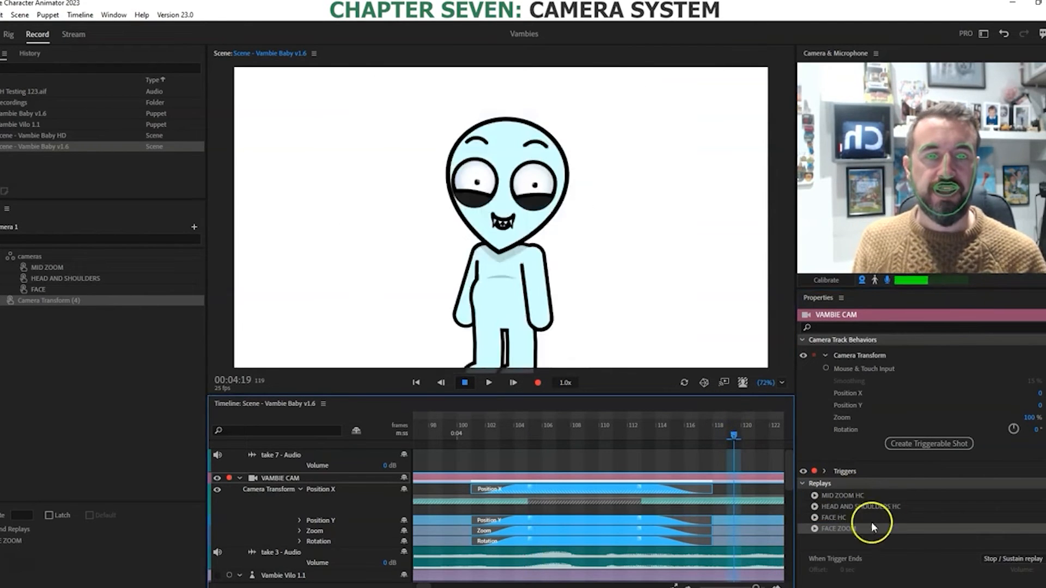
click(814, 528)
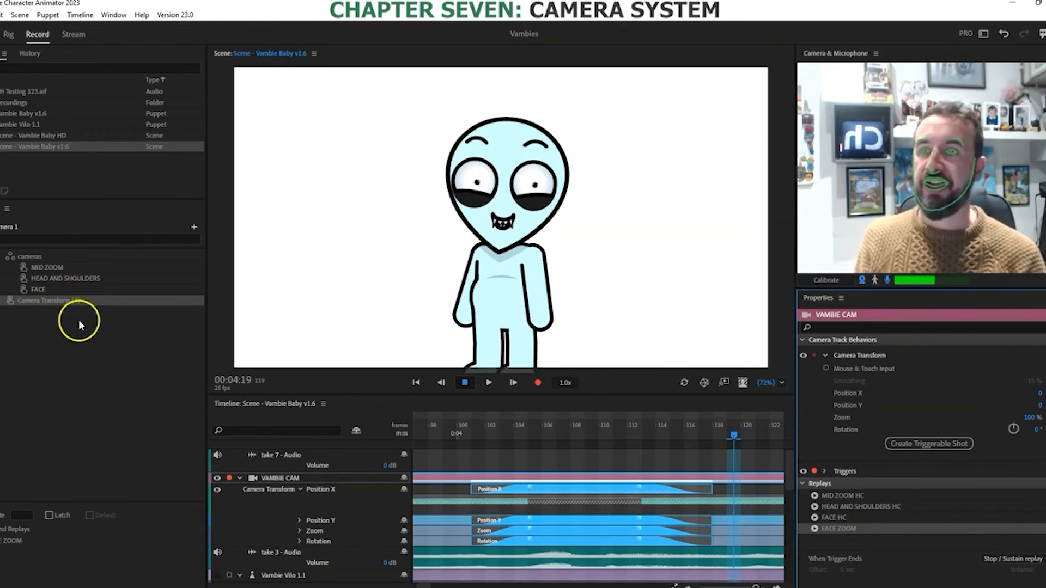
Step: Rename the new camera trigger FACE ZOOM and move it into the cameras swap set
click(52, 300)
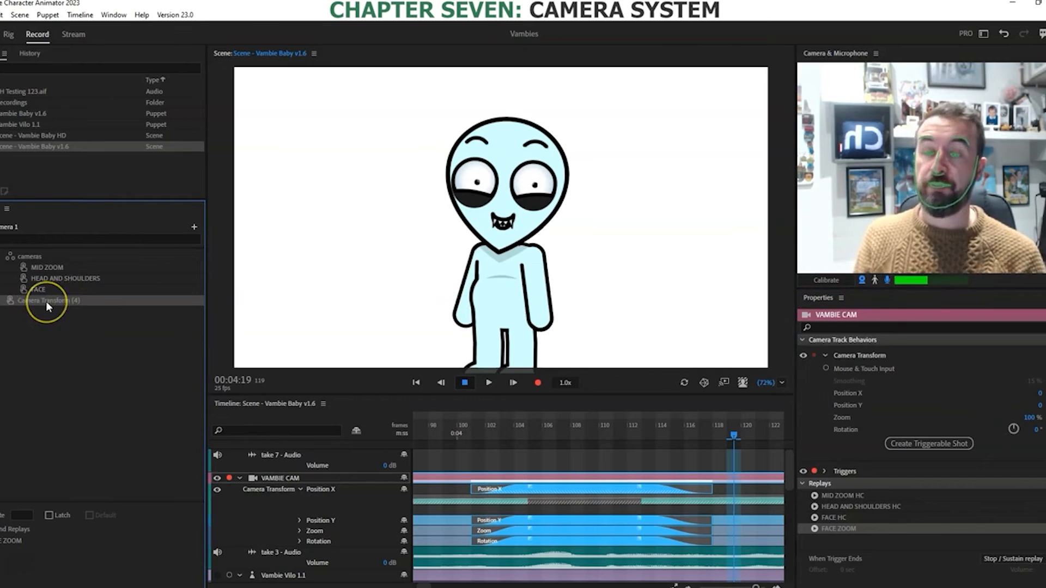
double_click(46, 301)
click(21, 277)
right_click(30, 299)
drag(31, 301, 86, 253)
click(38, 300)
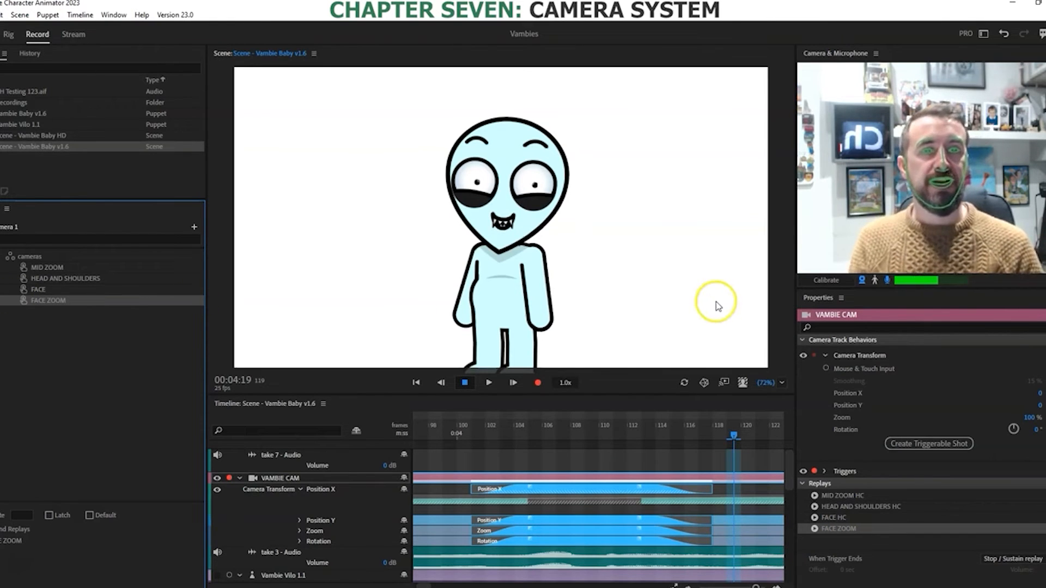
Step: Collapse the VAMBIE CAM track and select it together with the Vambie Baby v1.6 track
click(240, 477)
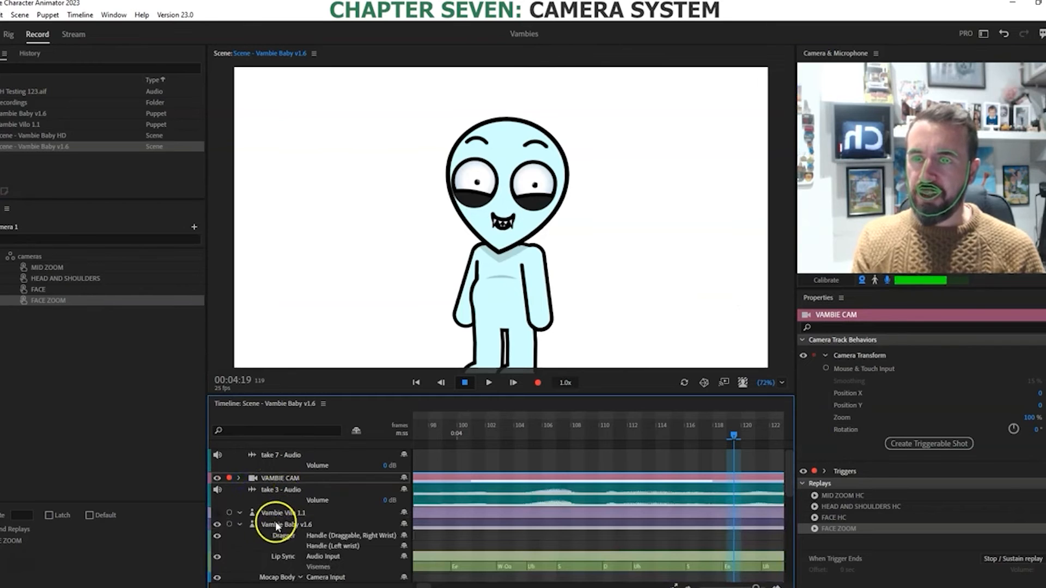
click(243, 524)
ctrl+click(275, 480)
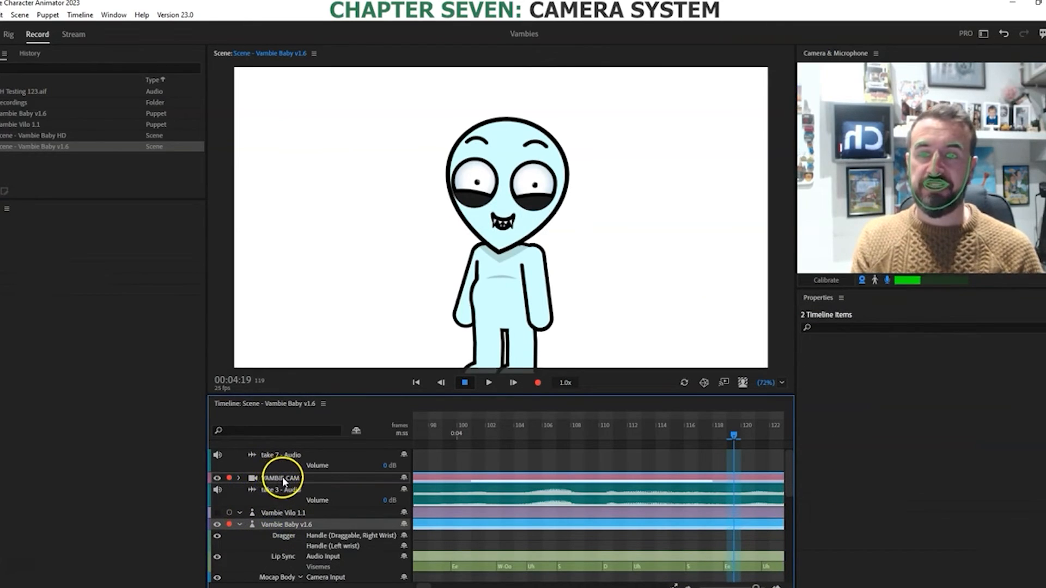
click(282, 478)
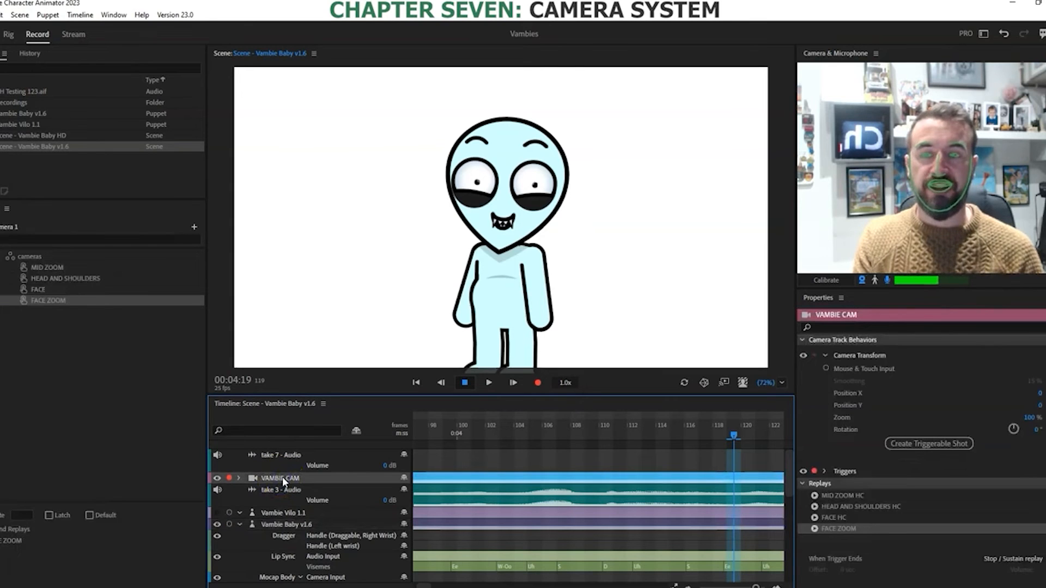
ctrl+click(281, 525)
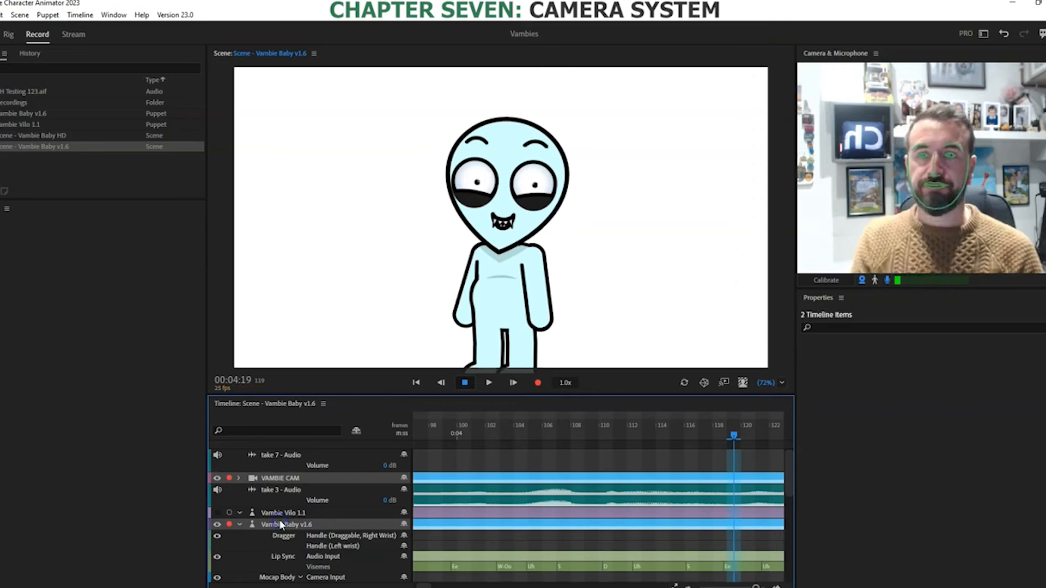
Step: Select only the Vambie Baby v1.6 track and arm its Dragger behavior
click(280, 522)
click(813, 357)
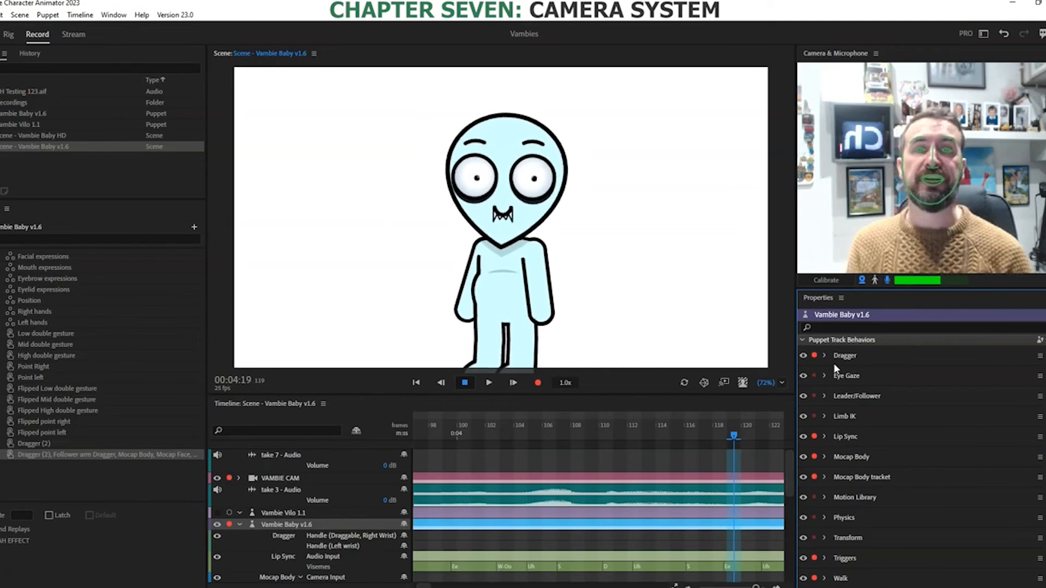
click(325, 527)
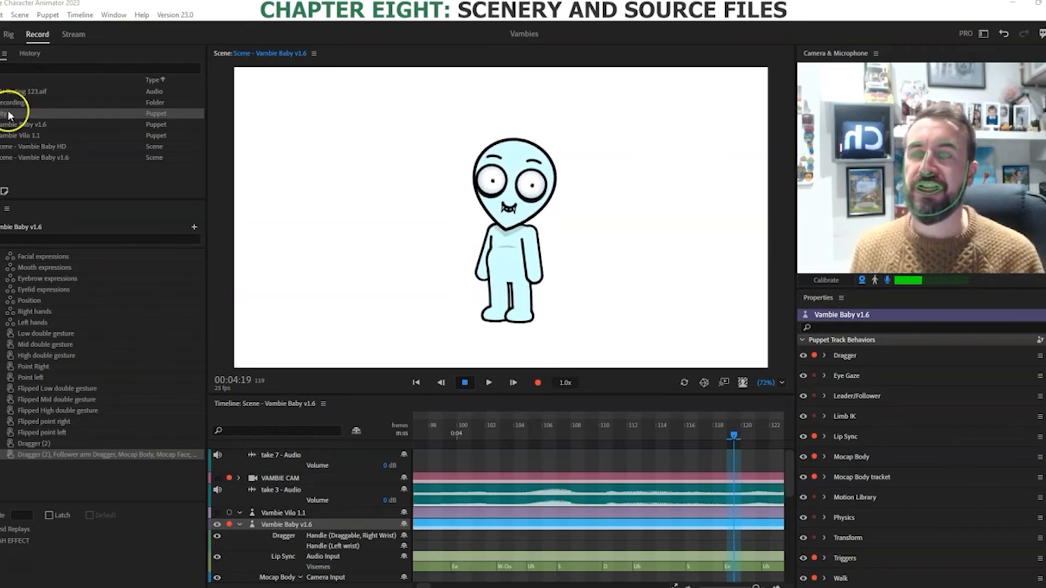
Step: Select the Vambie Baby v1.6 puppet in the project and open its source artwork in Photoshop
click(2, 15)
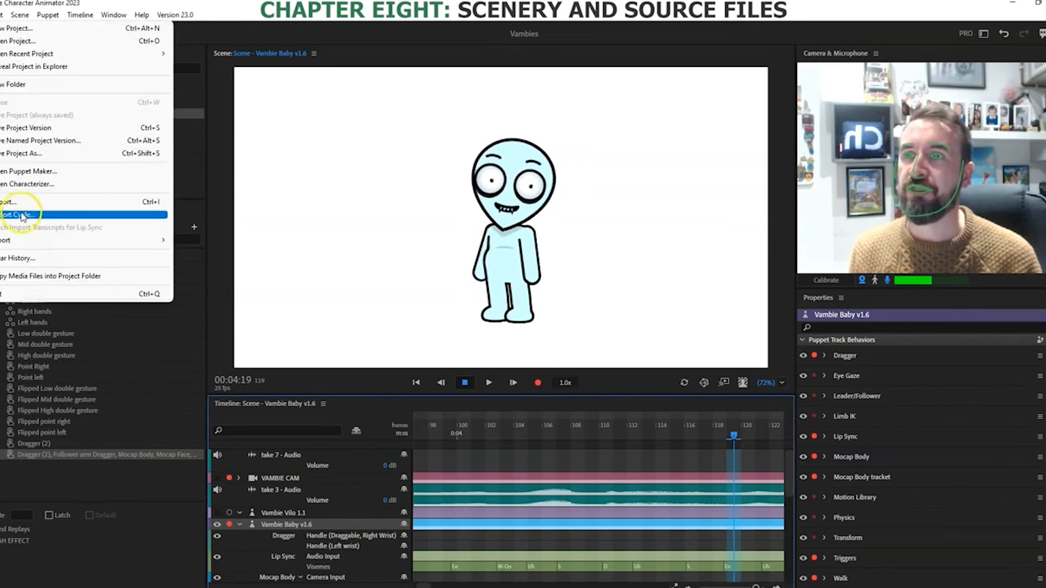
click(195, 129)
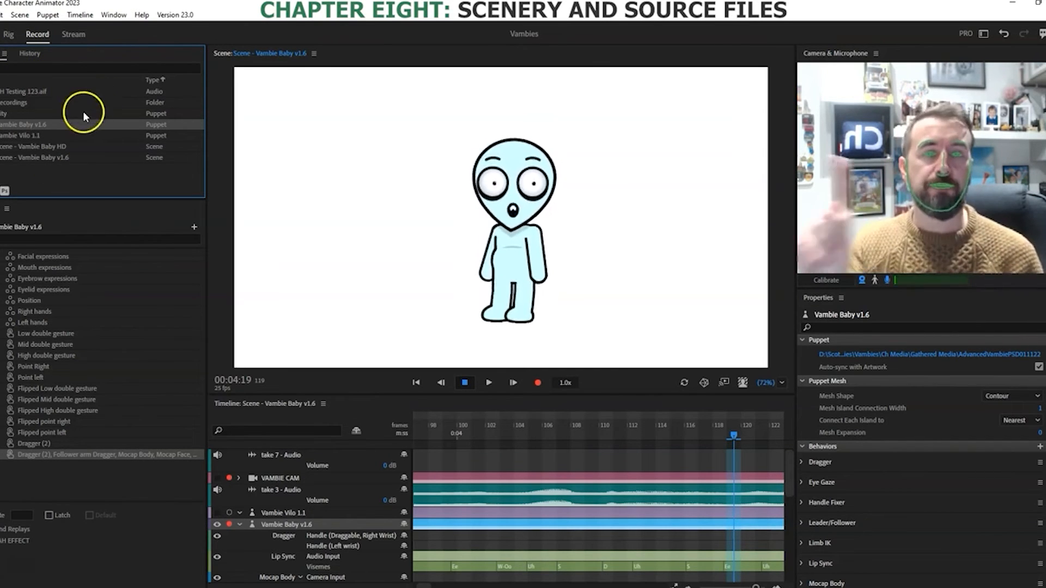
click(8, 114)
click(7, 124)
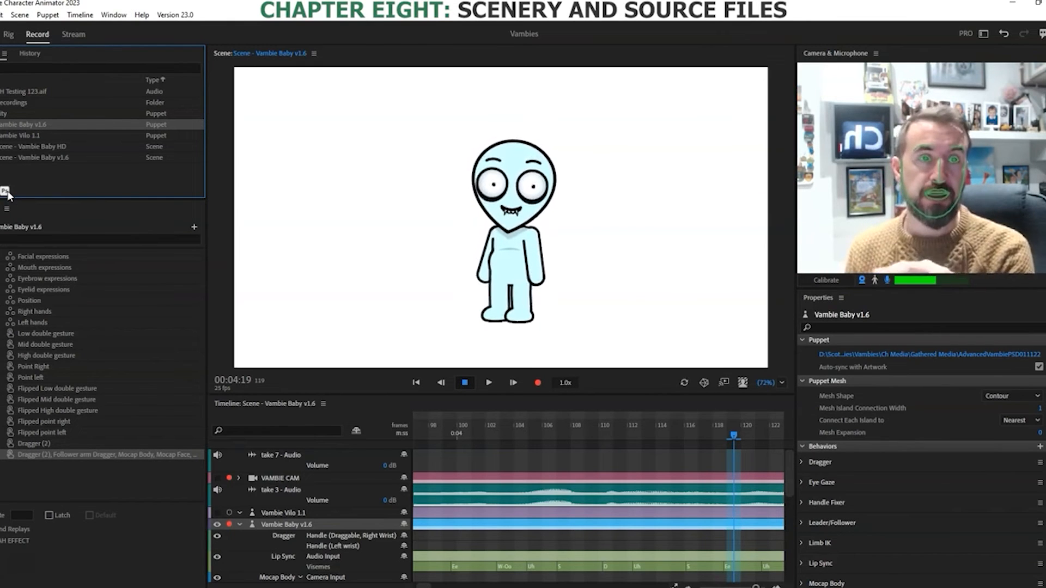
click(4, 192)
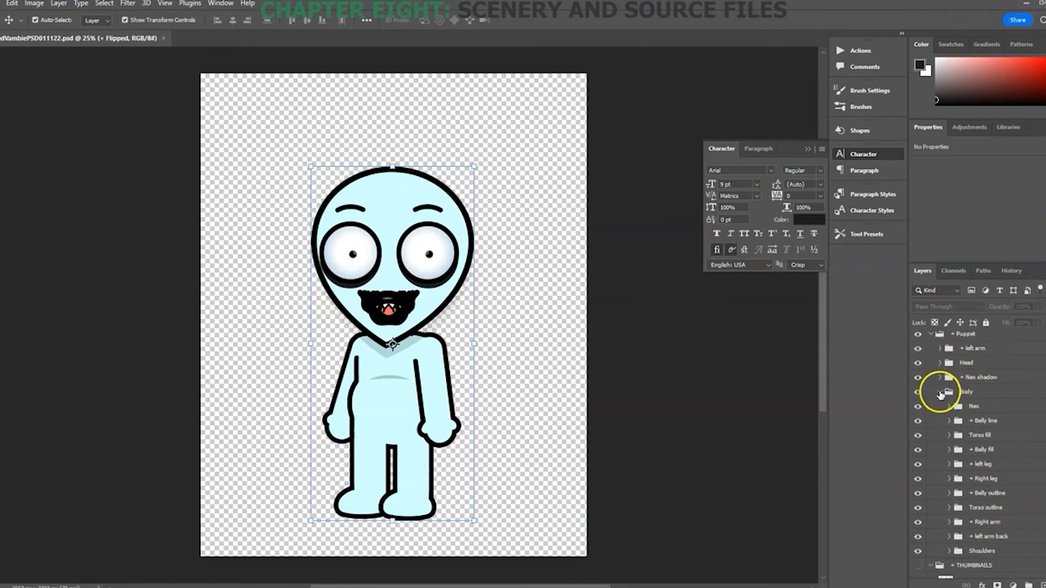
Step: Find the Frontal group inside Head and collapse the Body, mouth, eyebrow and eye layer groups
click(940, 392)
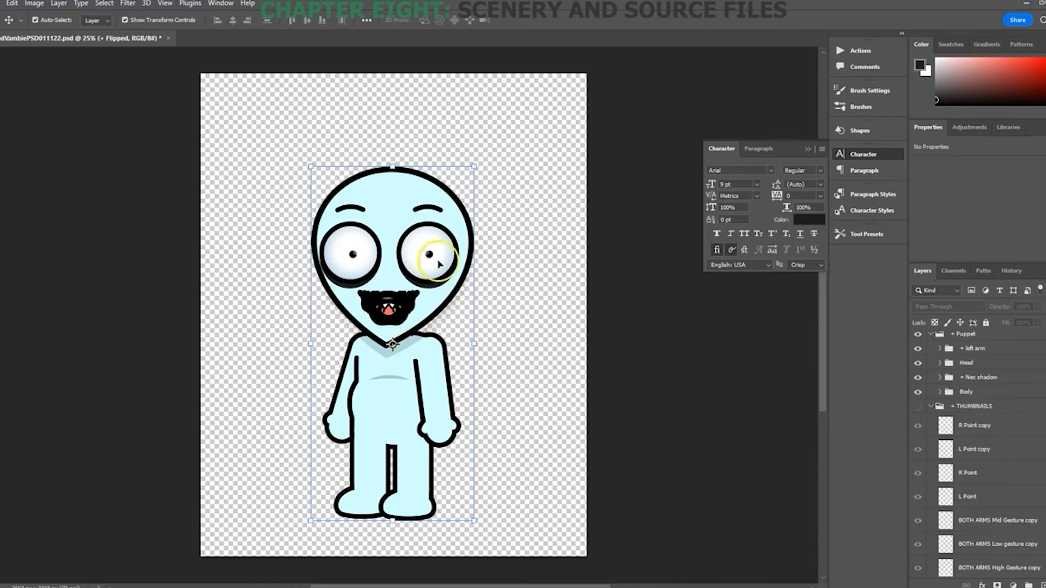
click(394, 215)
click(1045, 530)
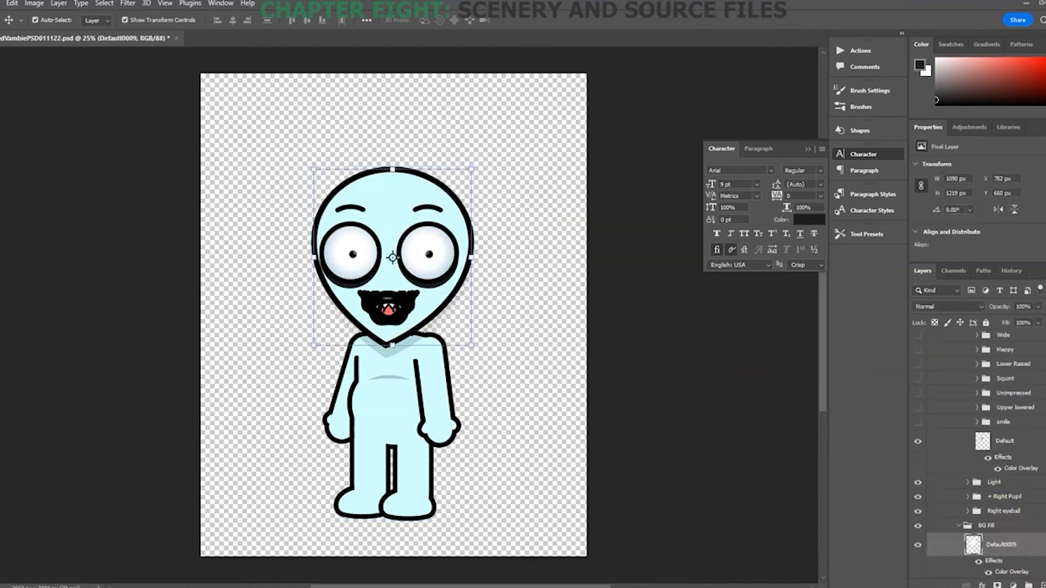
scroll(981, 452, up, 8)
scroll(981, 452, down, 1)
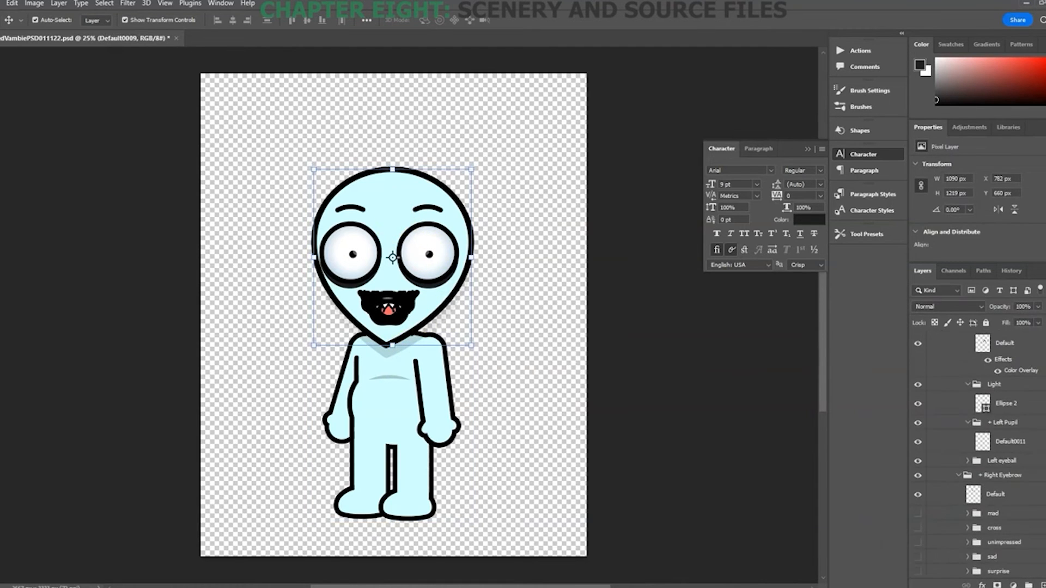
scroll(981, 452, up, 15)
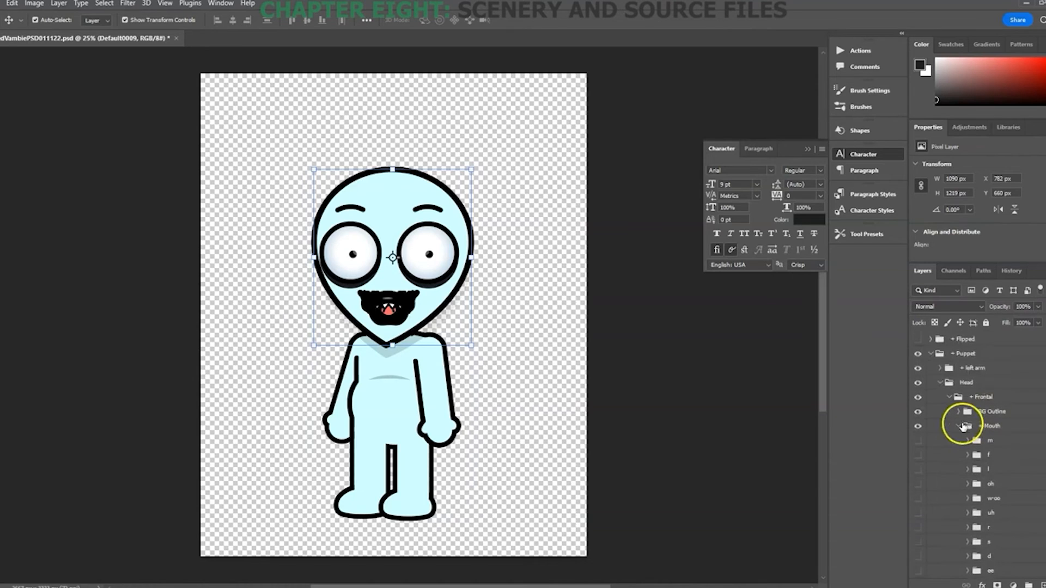
click(958, 426)
click(958, 441)
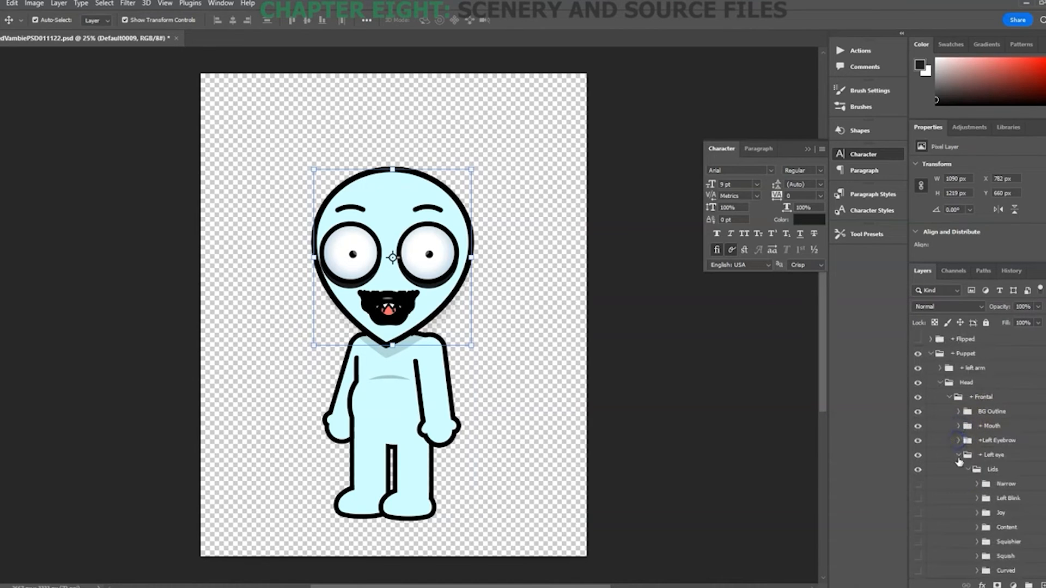
click(959, 455)
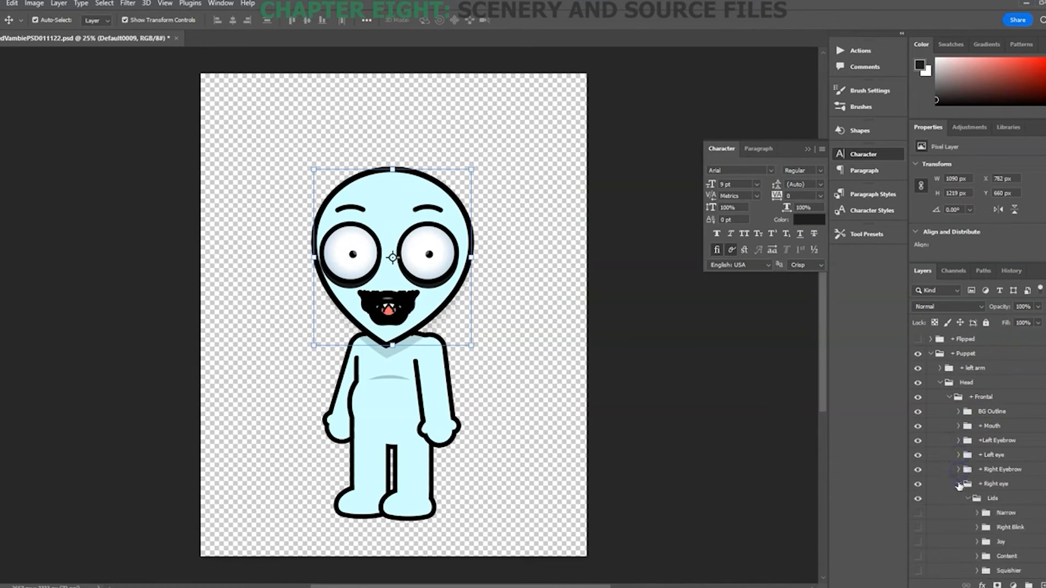
click(959, 484)
Step: Add a layer group named "+ nose" directly above BG Outline in the Frontal group
click(989, 410)
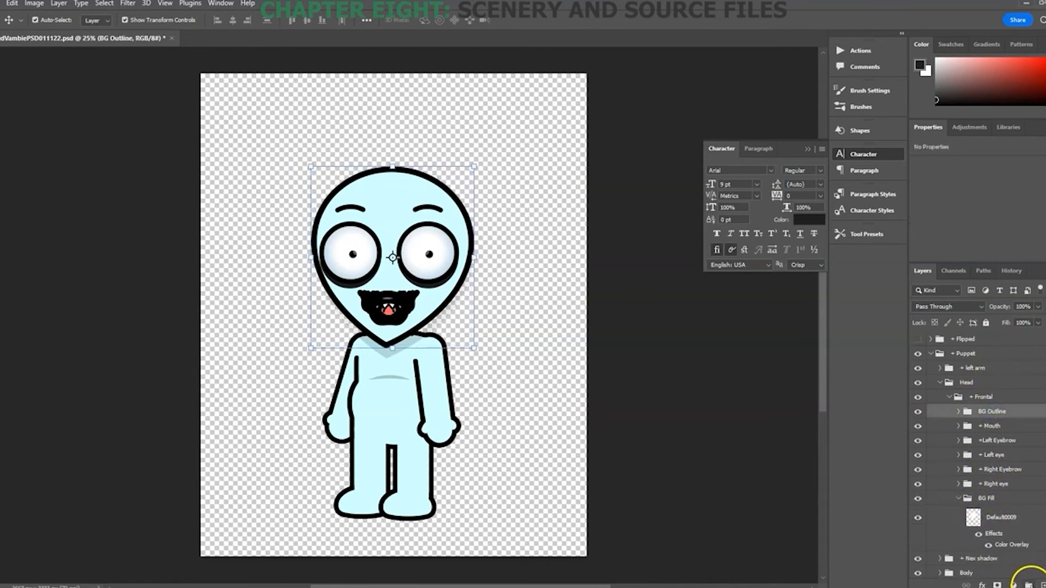
click(1028, 585)
double_click(989, 411)
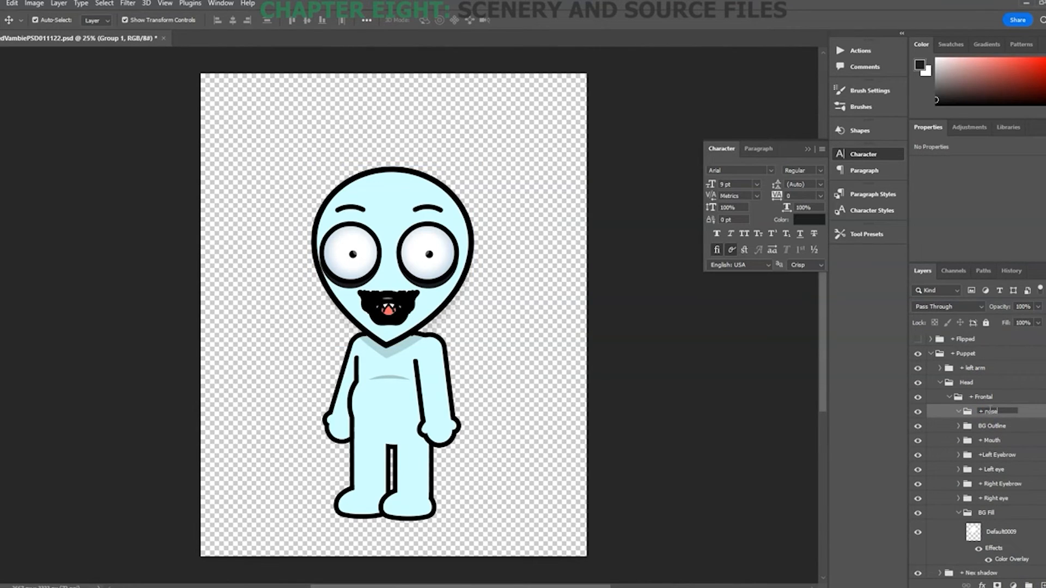
key(Return)
Step: Sample the light blue skin of the head and set the foreground color to the darker teal 7dbebe
click(1, 436)
click(394, 200)
drag(689, 395, 709, 430)
click(906, 387)
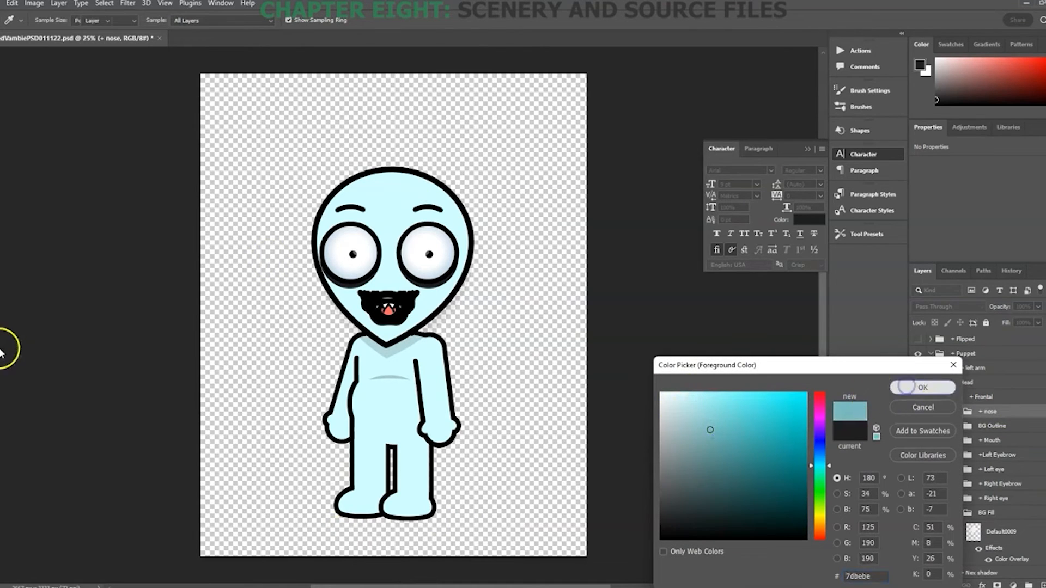
Step: Draw an ellipse nose about 169 by 91 px in the "+ nose" group and center it between the eyes and mouth
click(2, 357)
click(31, 370)
drag(376, 274, 402, 289)
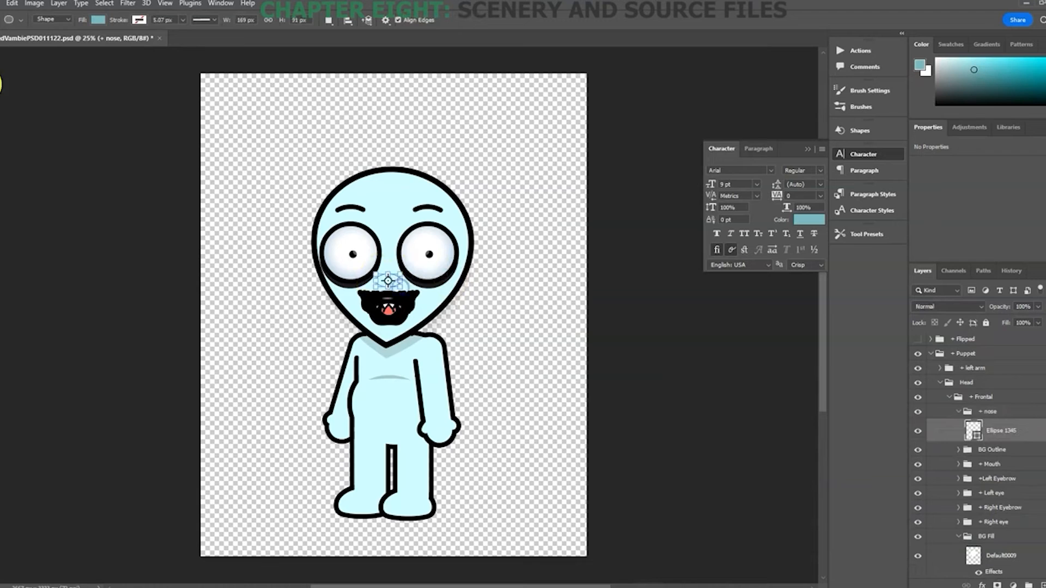
click(0, 84)
click(27, 86)
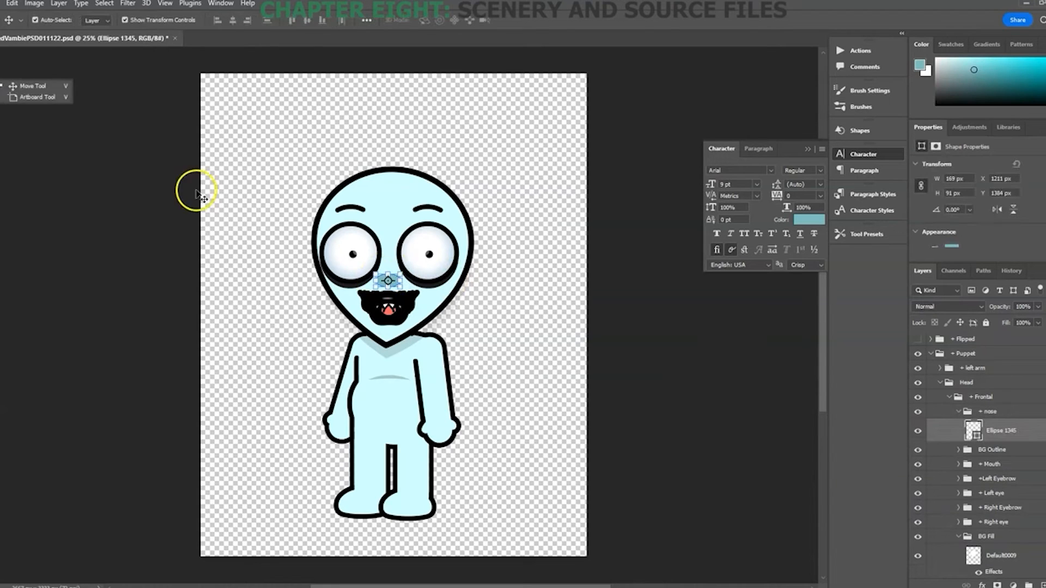
drag(391, 284, 390, 285)
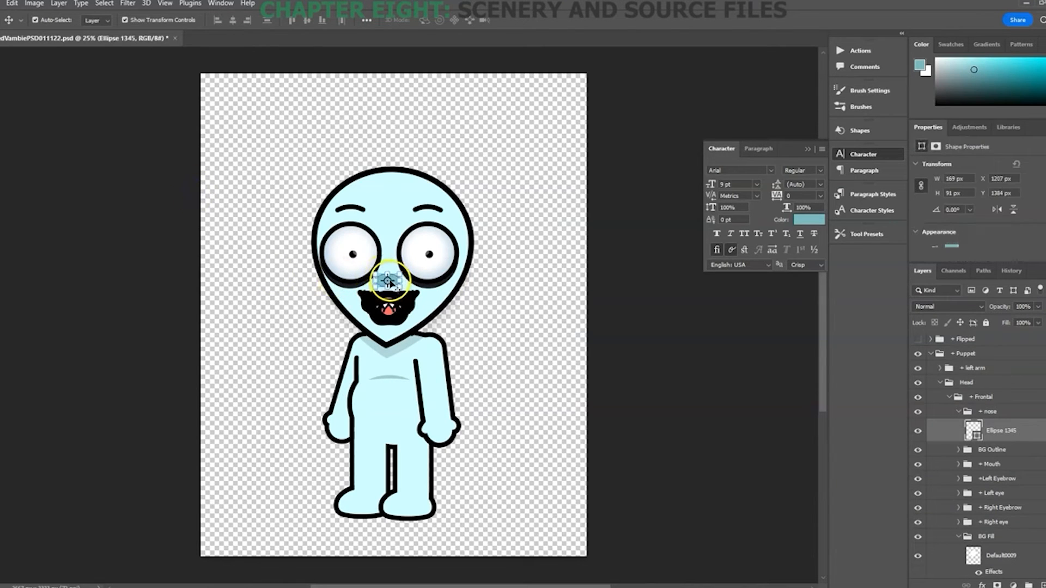
Step: Save the puppet's PSD and switch back to Character Animator to select the updated Vambie Baby in the scene
click(3, 3)
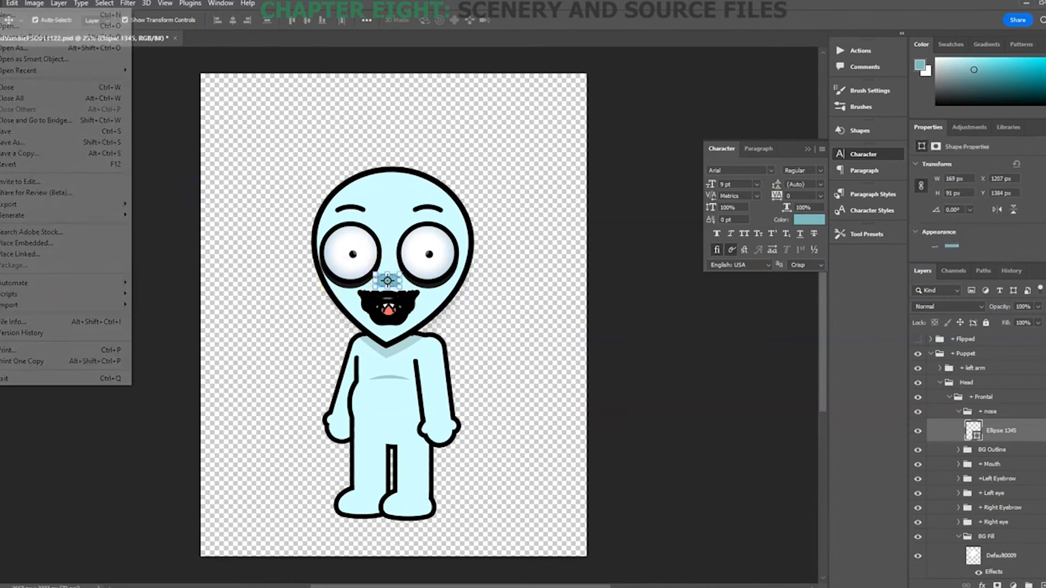
click(30, 132)
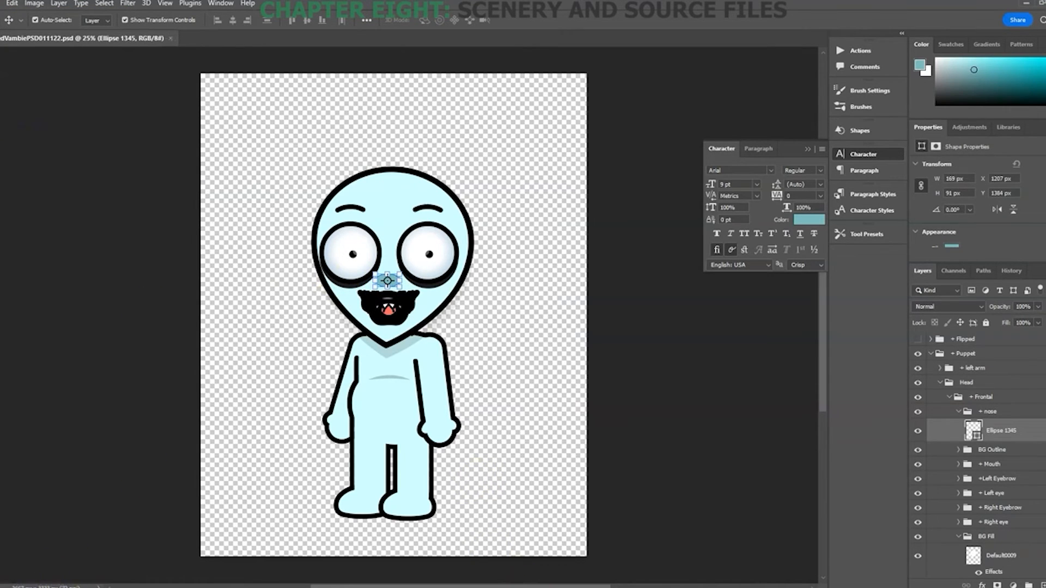
click(529, 587)
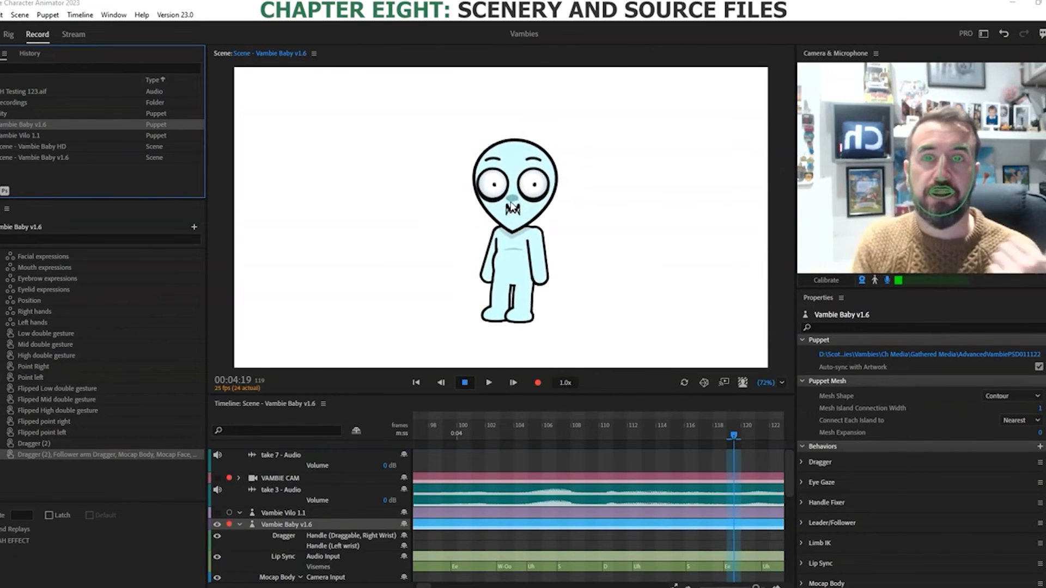
click(476, 212)
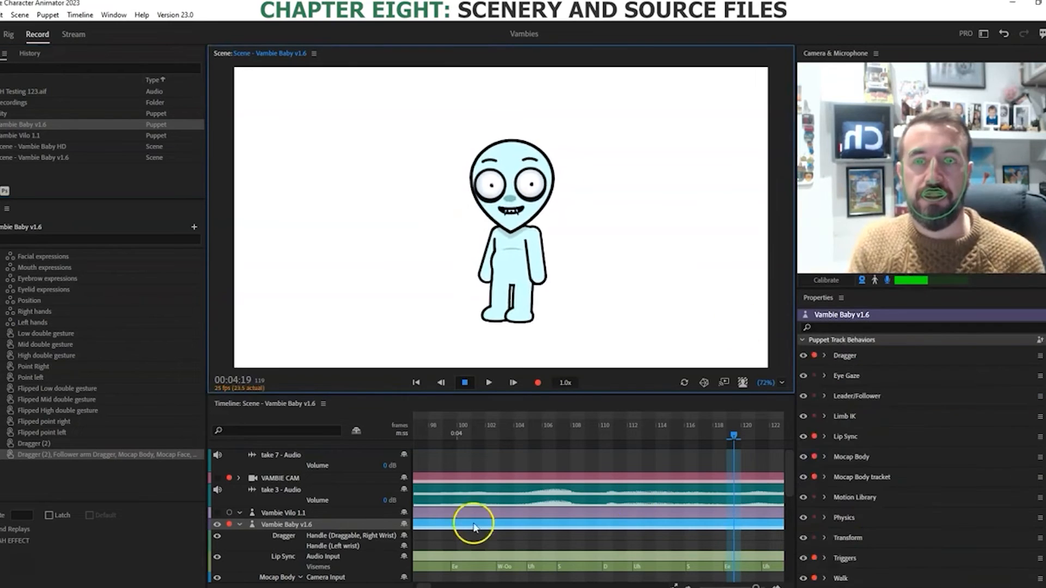
Step: Review the Vambie Baby v1.6 track's behaviors, and in the Photoshop artwork collapse the "+ Puppet" group and show the "+ Flipped" group
click(286, 525)
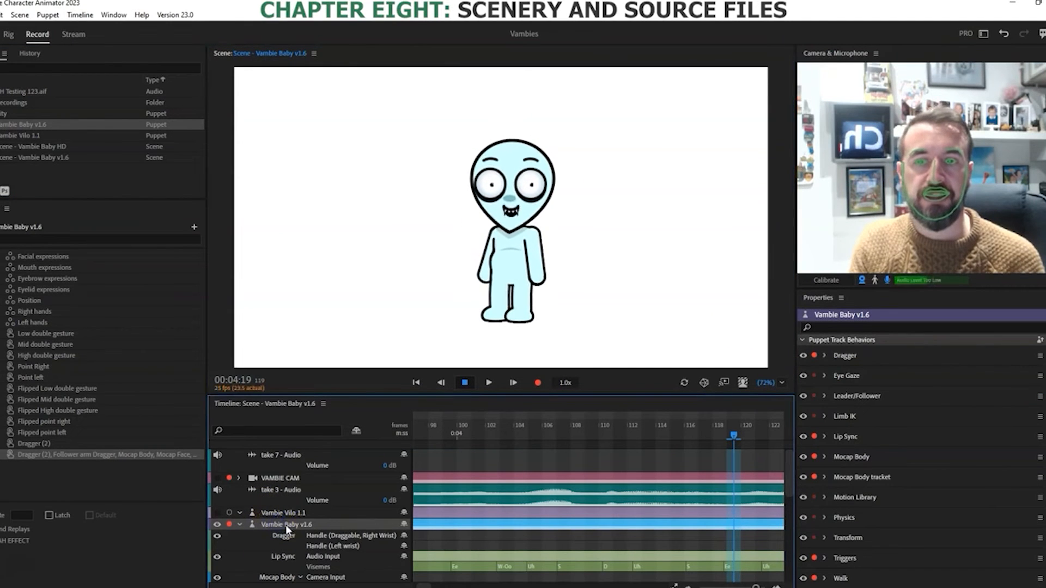
scroll(951, 489, down, 3)
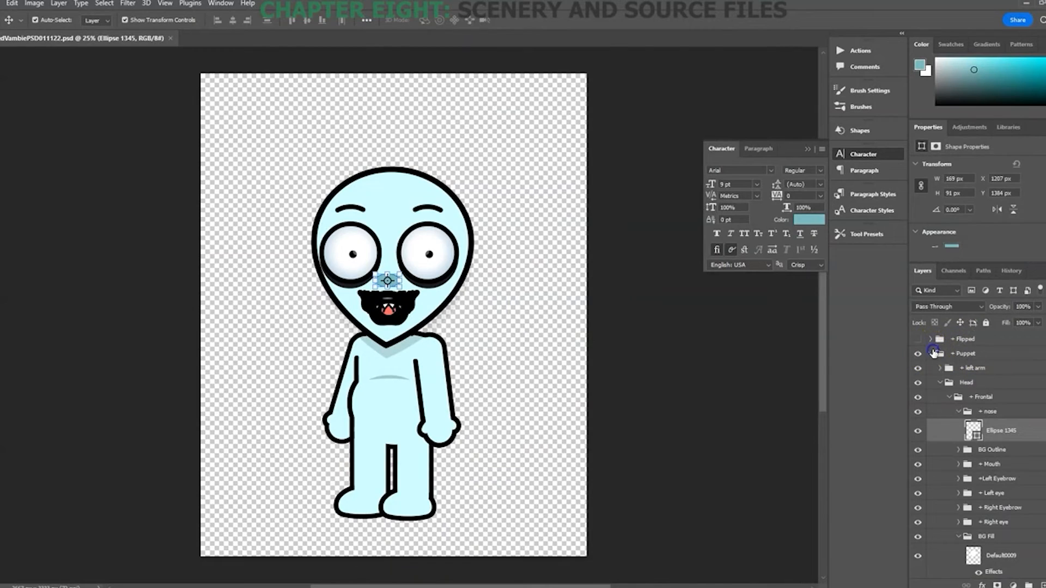
click(936, 355)
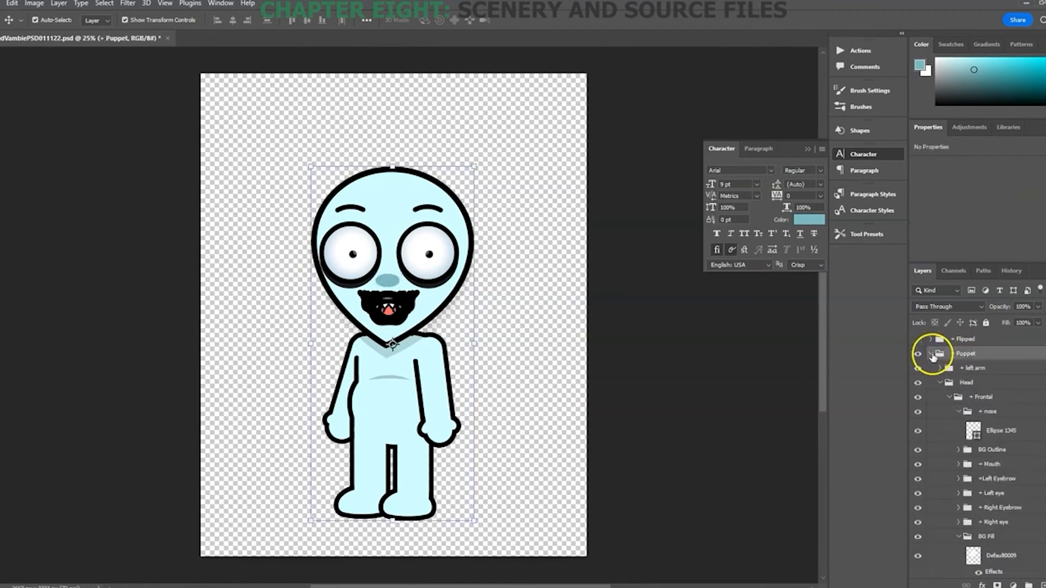
click(931, 353)
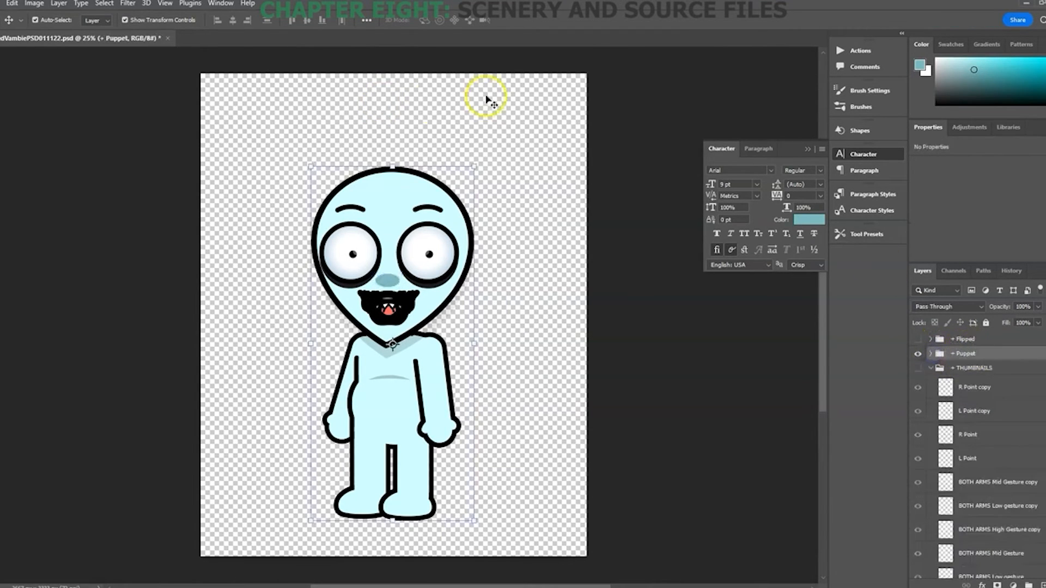
click(918, 340)
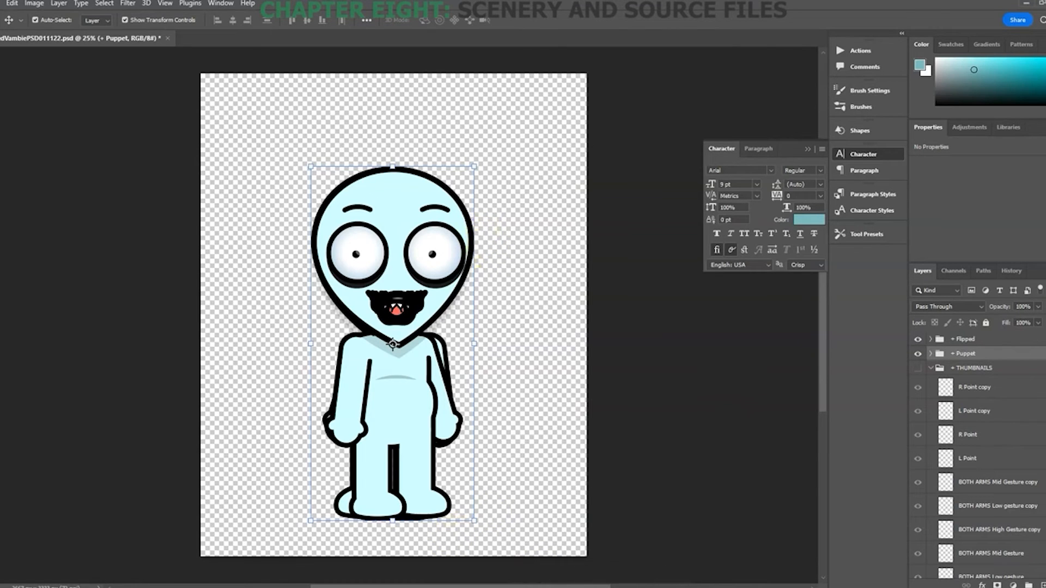
Step: Back in Character Animator, collapse the Vambie Baby v1.6 track and add the City puppet to the scene timeline directly beneath it
click(621, 587)
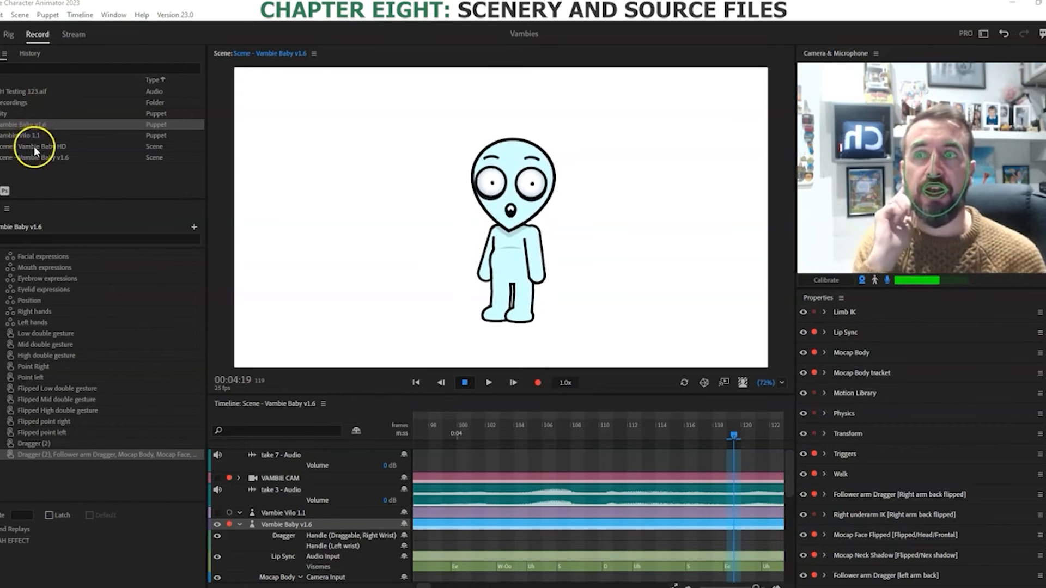
click(19, 114)
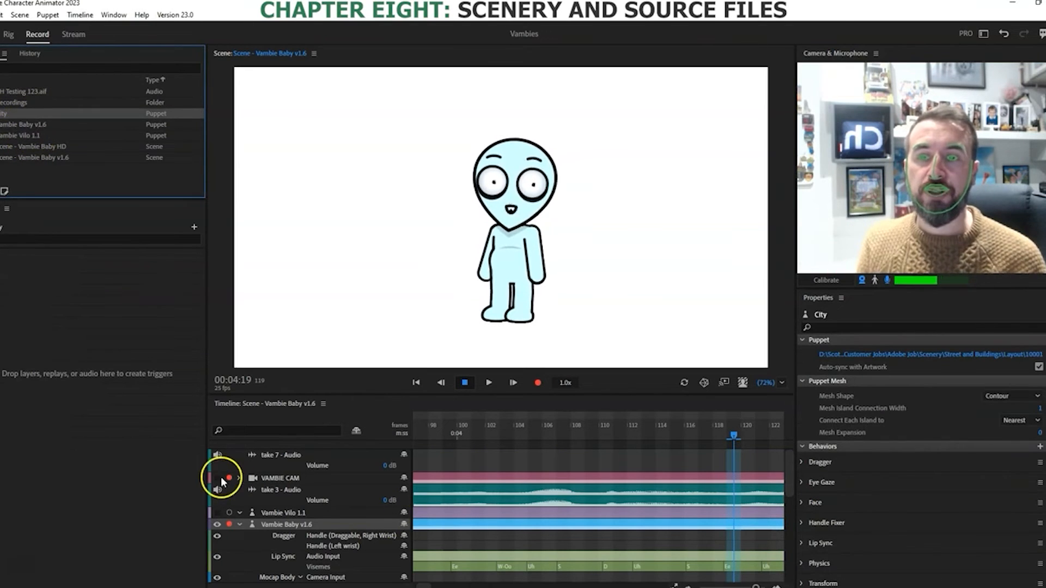
click(241, 525)
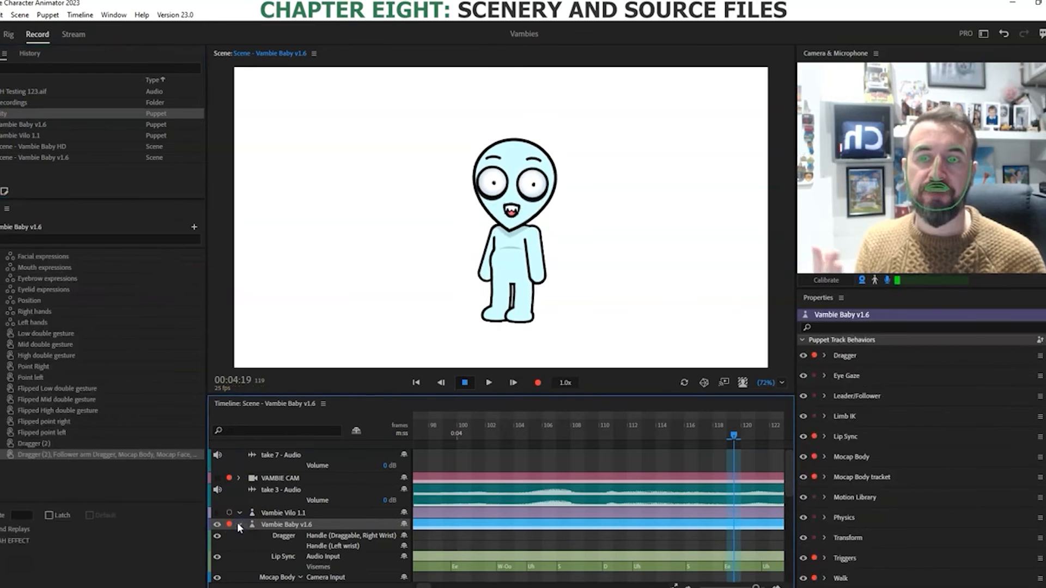
click(237, 523)
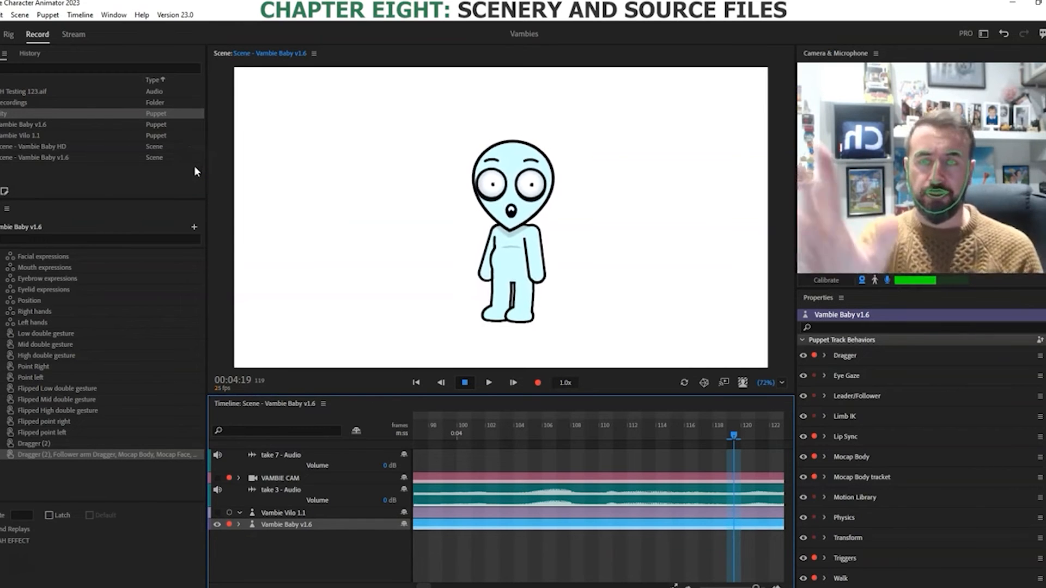
click(2, 116)
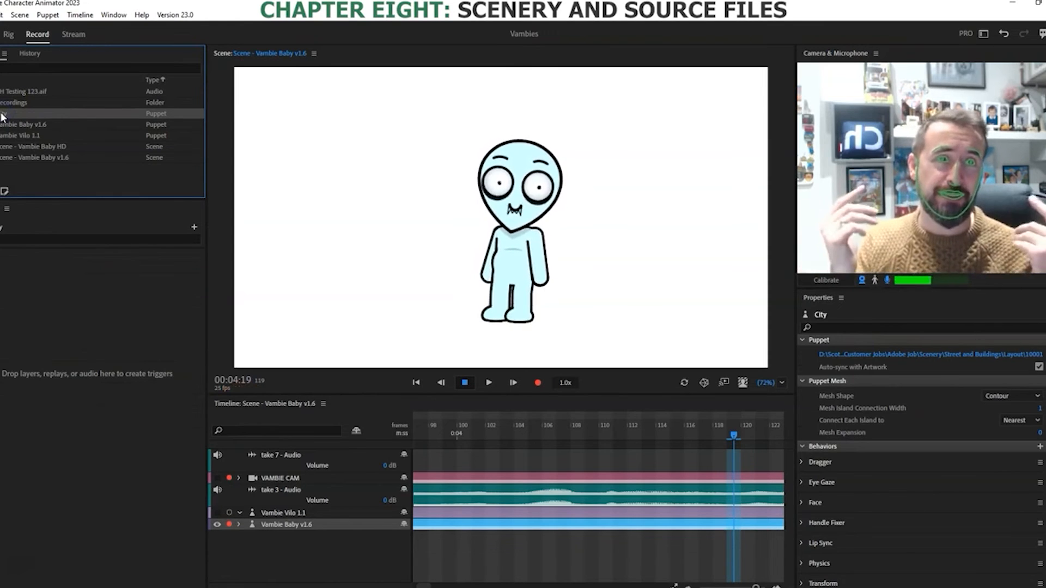
drag(3, 116, 366, 523)
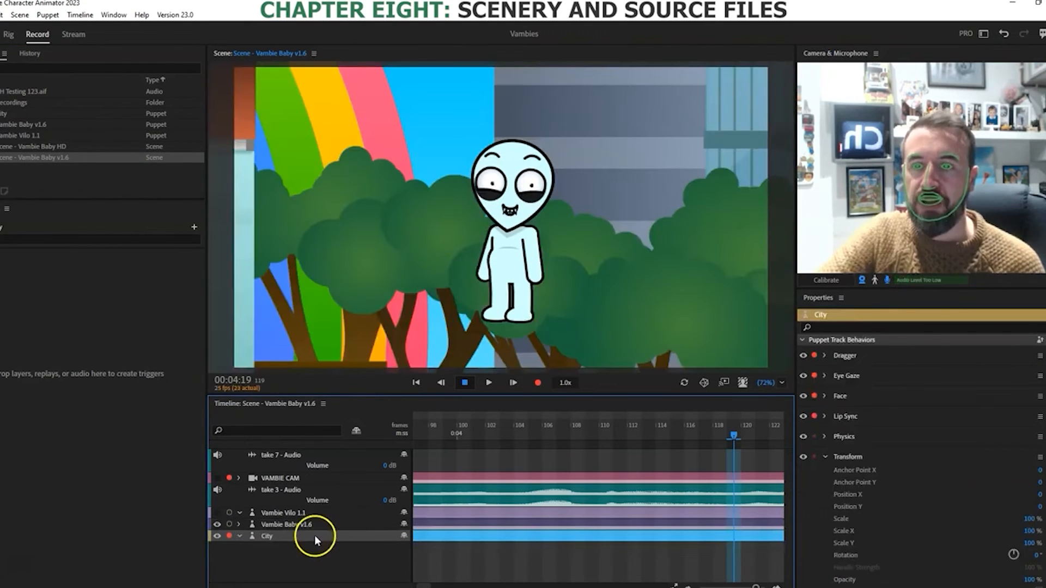
Step: Scale the City scenery to 39% and place it at Position X -909 and Position Y -247
scroll(917, 499, down, 2)
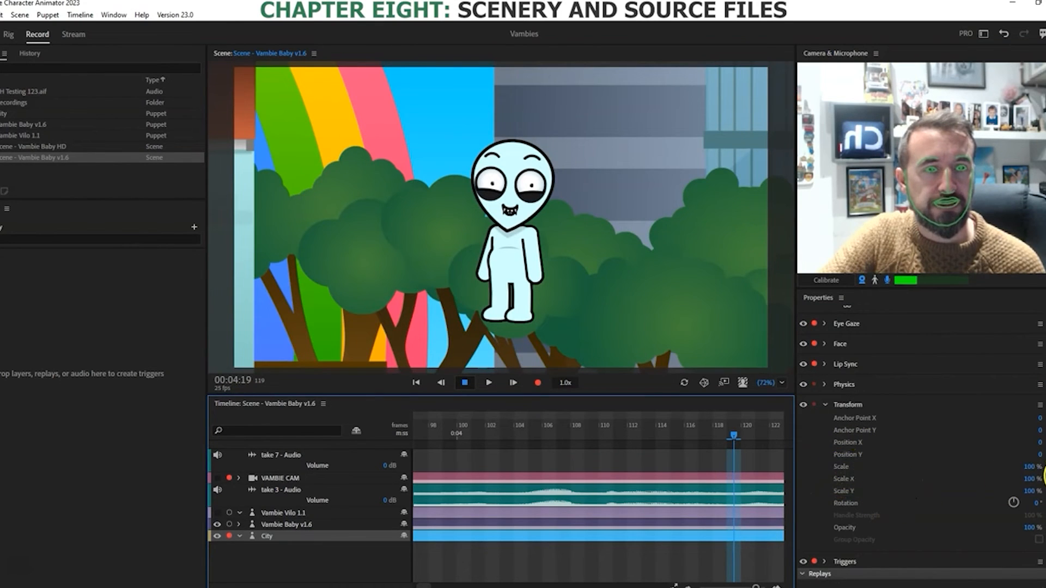
drag(1028, 466, 905, 467)
mouse_move(1042, 454)
mouse_down()
mouse_move(1016, 466)
mouse_move(1039, 462)
mouse_up()
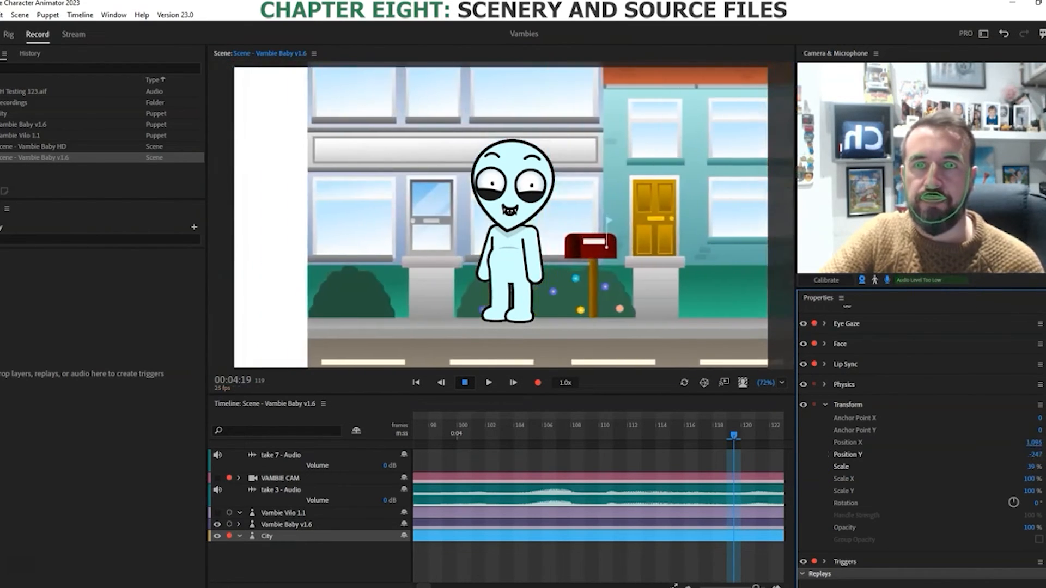
drag(829, 455, 524, 454)
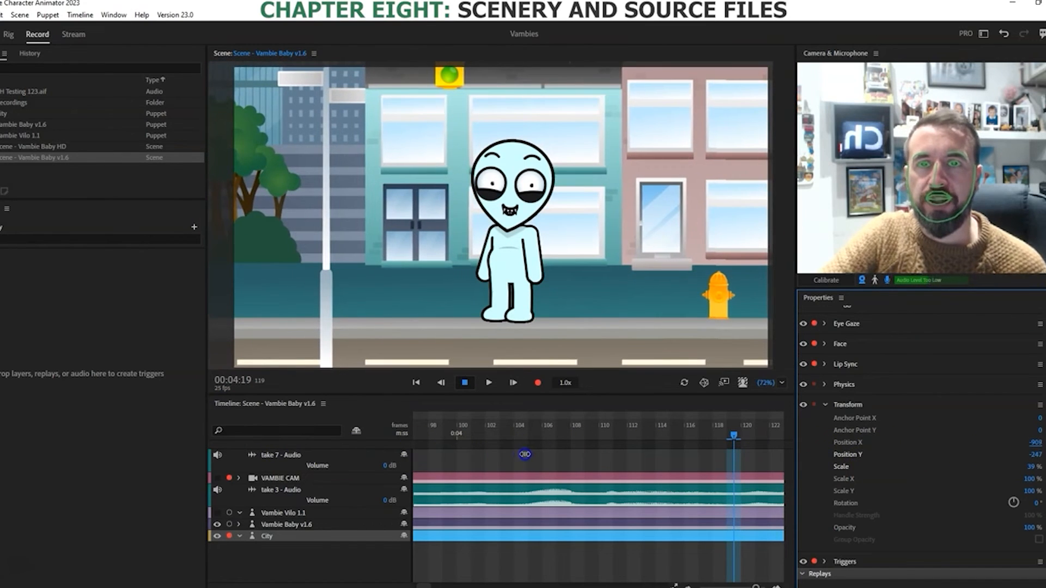
Step: Scale the Vambie Baby v1.6 track to 10% and set its Position Y to -213 so the puppet stands on the pavement
click(295, 525)
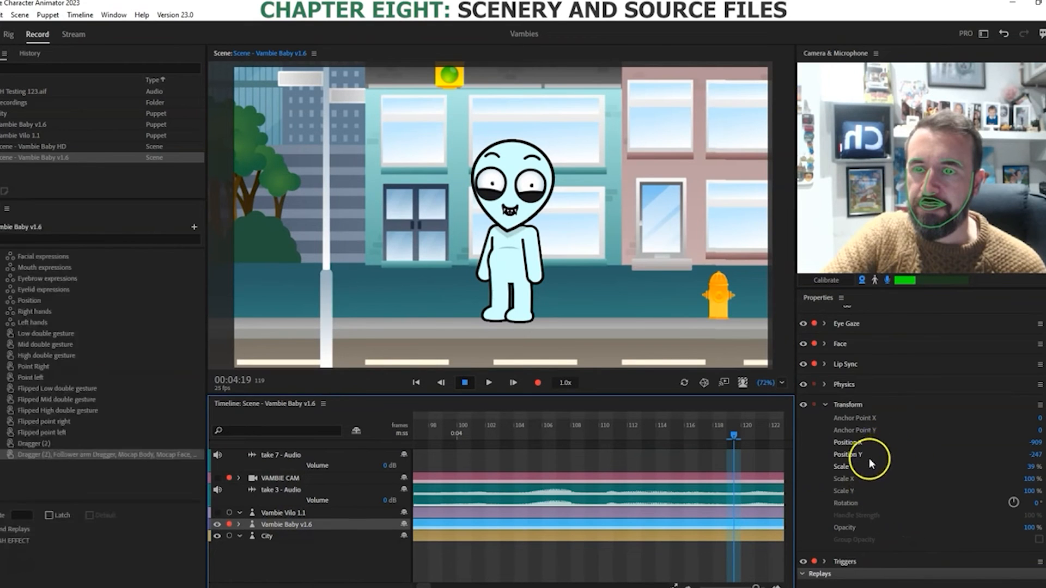
click(823, 537)
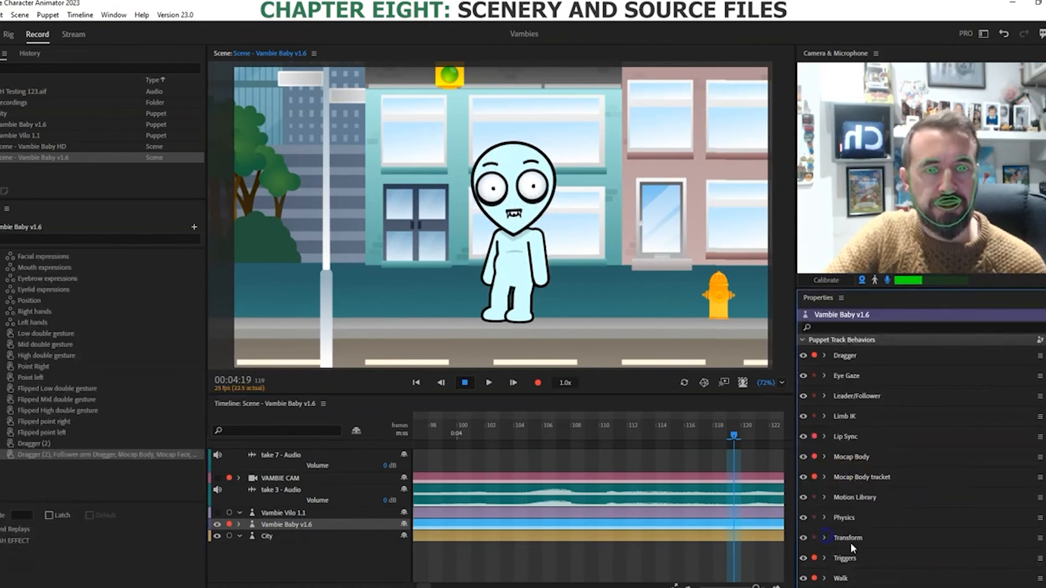
scroll(867, 541, down, 2)
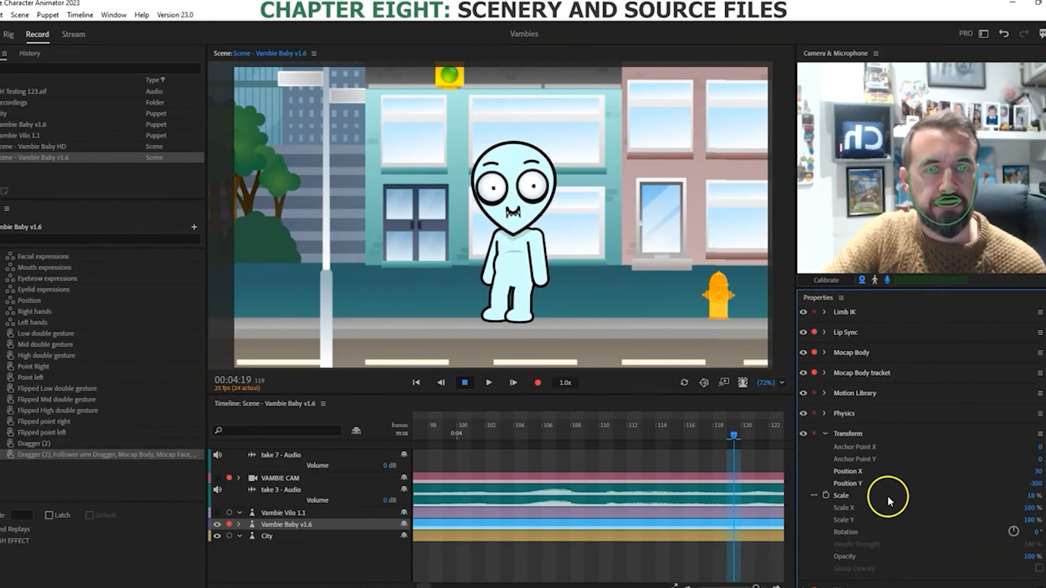
drag(1033, 487, 1041, 486)
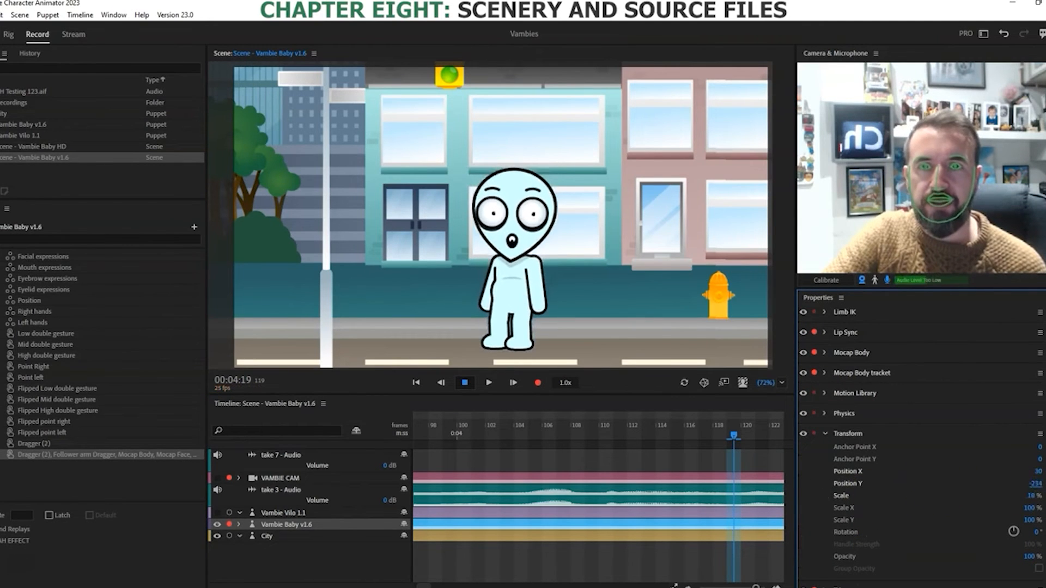
click(1031, 496)
text(100)
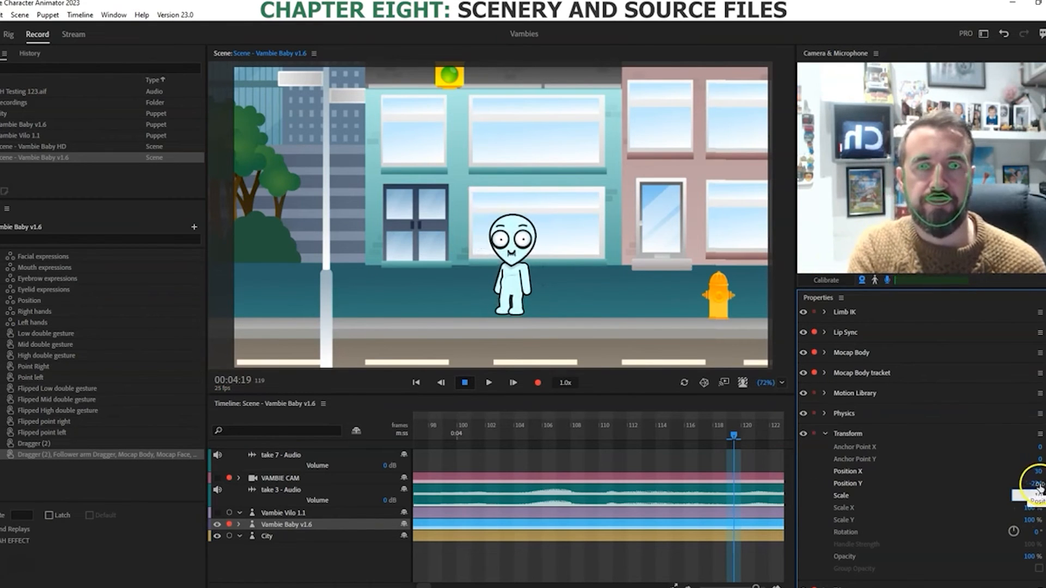
click(1041, 485)
drag(1041, 485, 1045, 486)
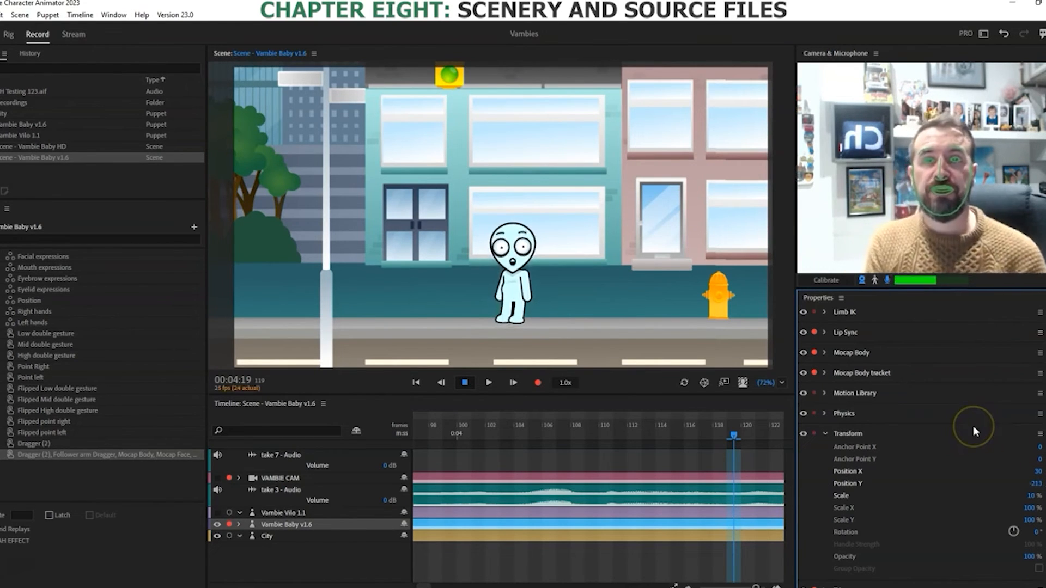
Step: Set the Walk behavior mode of the Vambie Baby v1.6 track to Left & Right Arrow keys
click(286, 536)
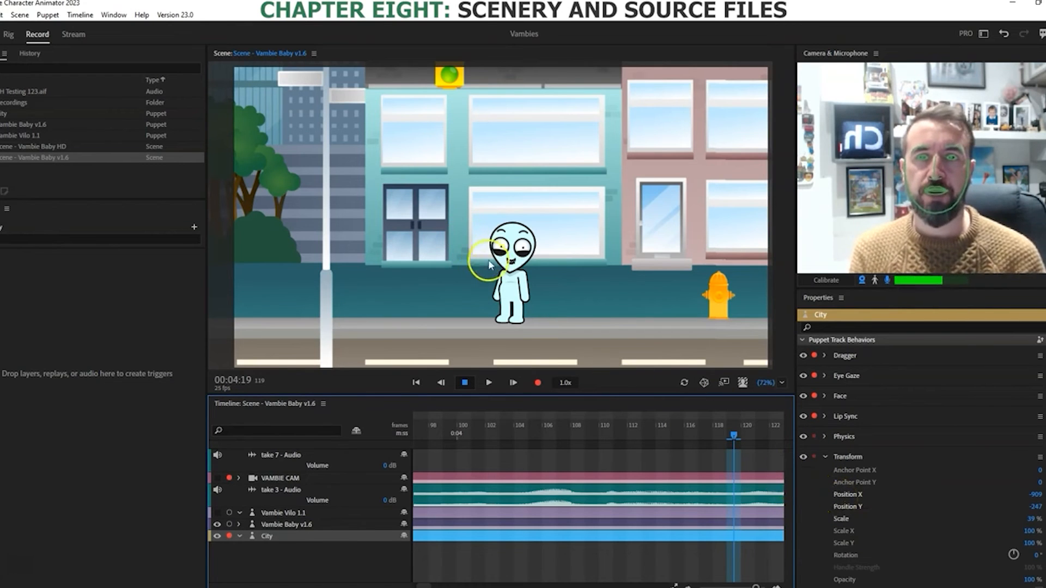
click(279, 526)
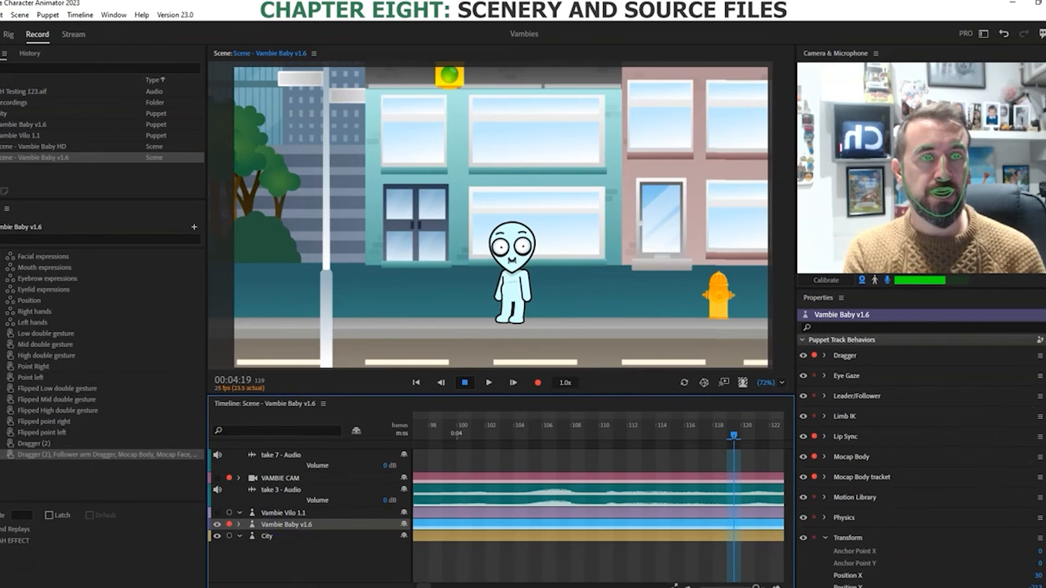
scroll(921, 447, down, 10)
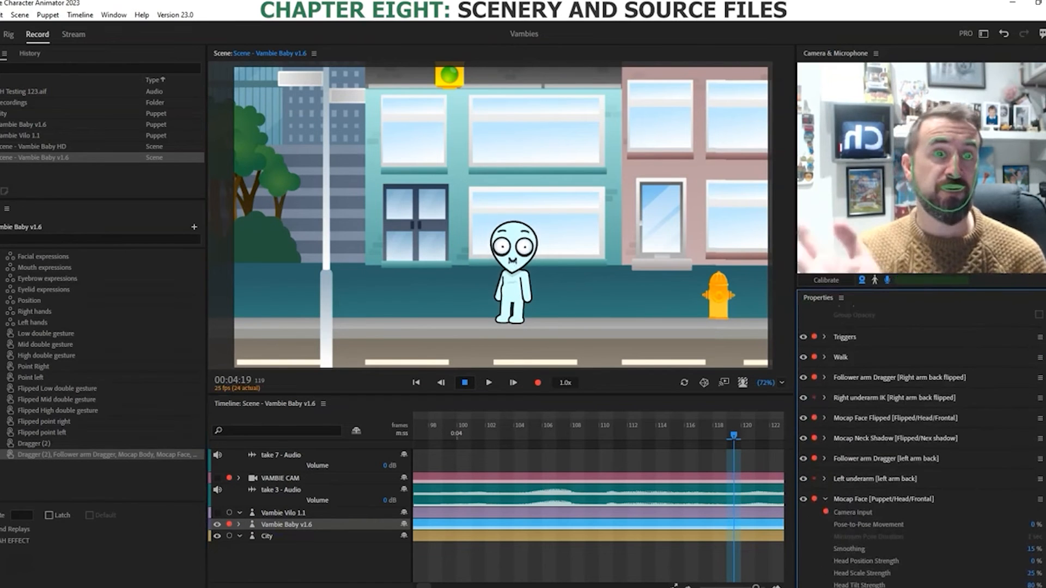
scroll(921, 447, down, 3)
scroll(823, 440, up, 6)
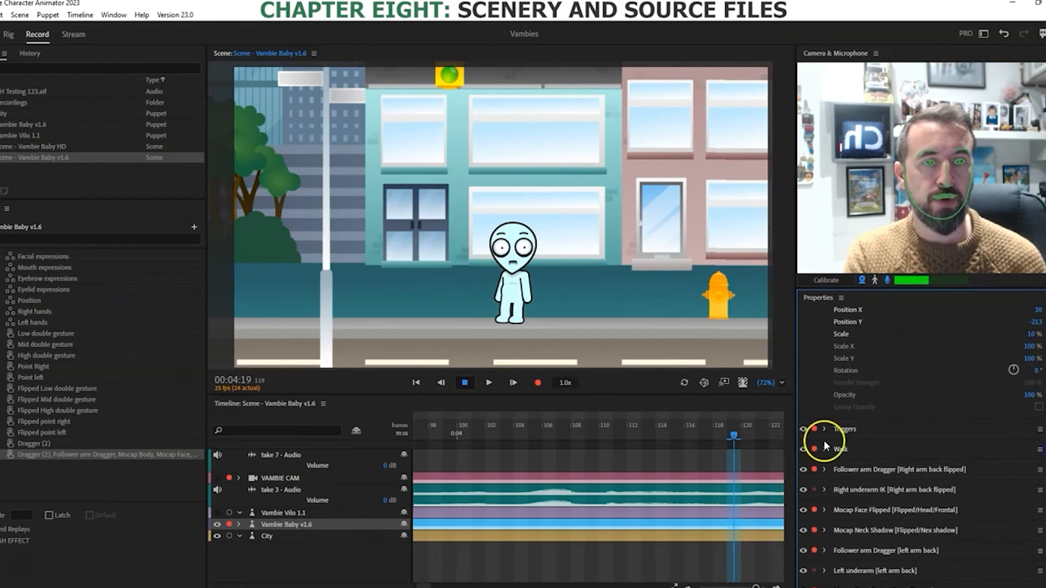
click(824, 449)
scroll(921, 436, down, 5)
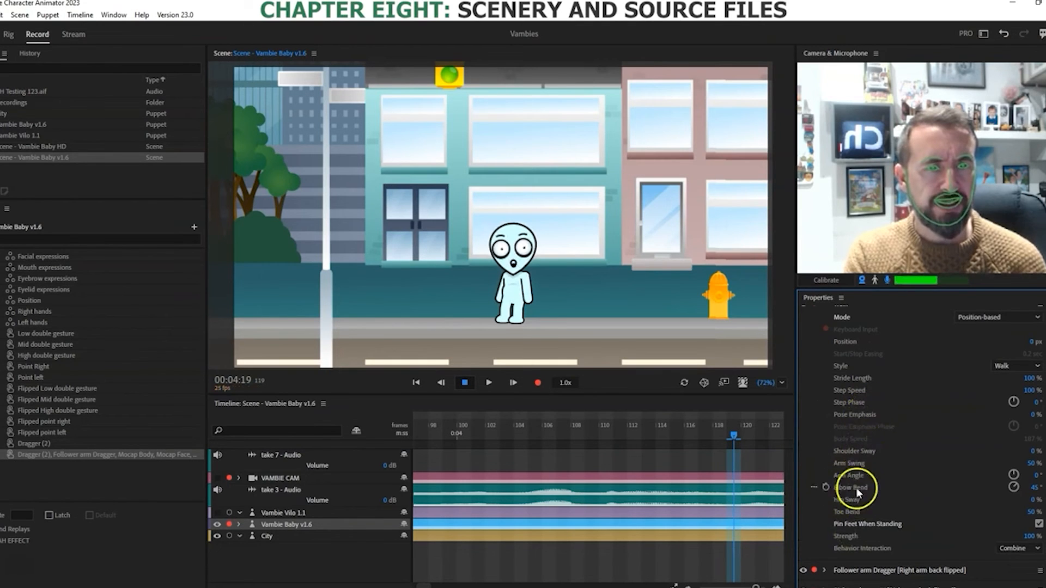
scroll(863, 440, up, 2)
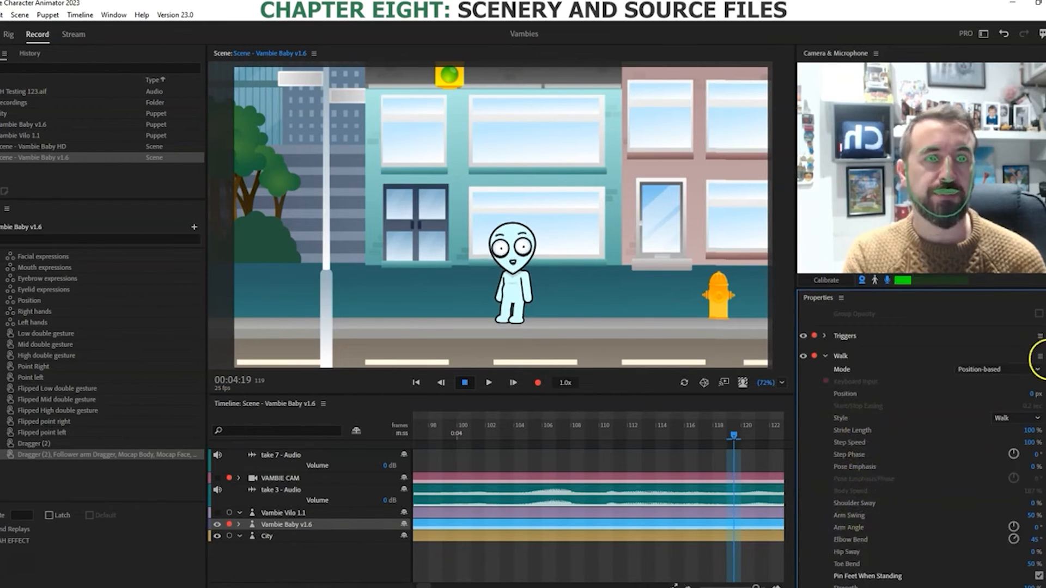
click(1004, 368)
click(996, 390)
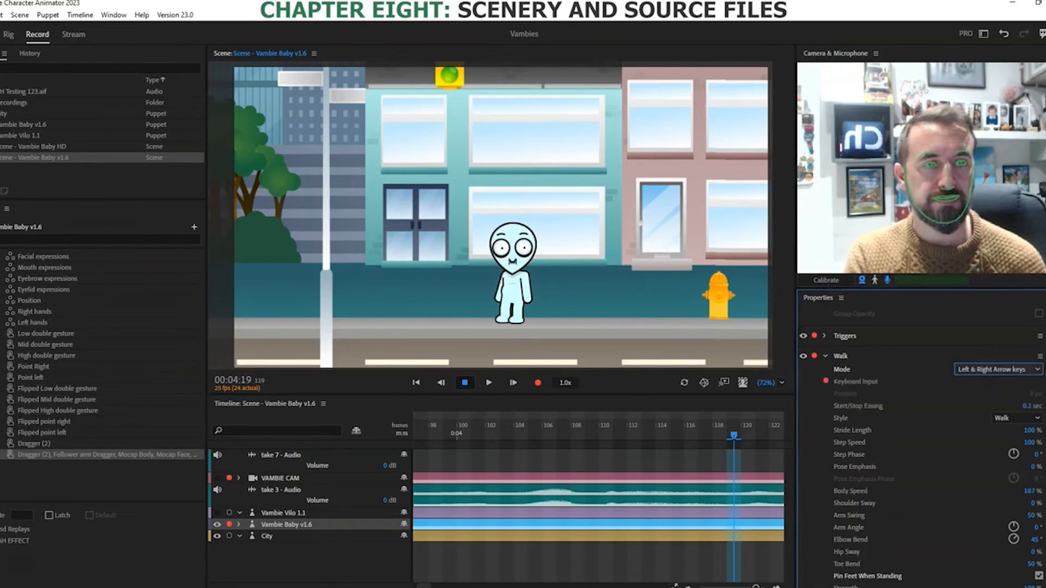
Step: Set the Walk behavior's Body Speed to 0% for Vambie Baby v1.6
scroll(988, 420, down, 3)
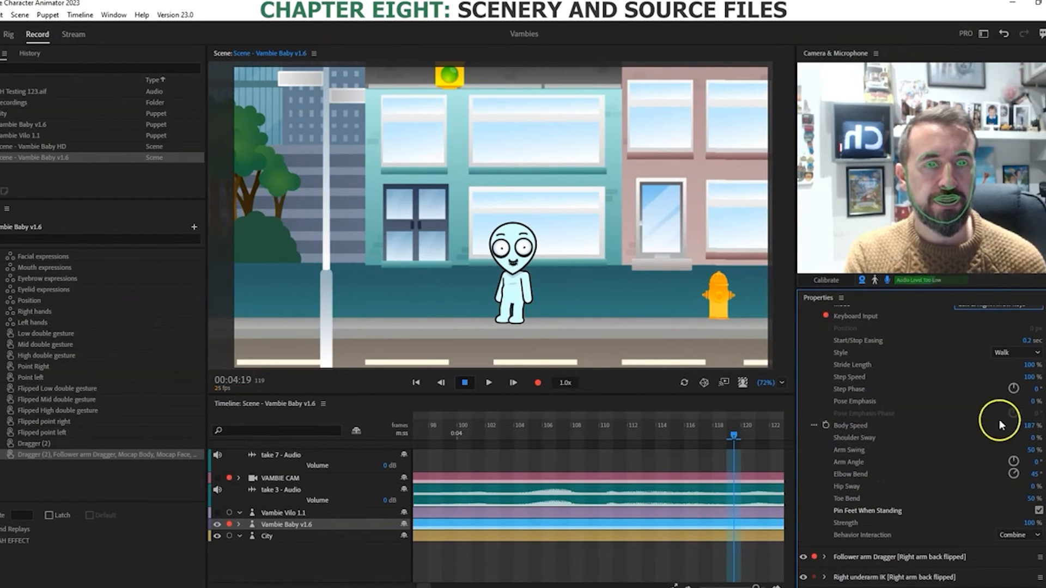
click(1028, 426)
text(0)
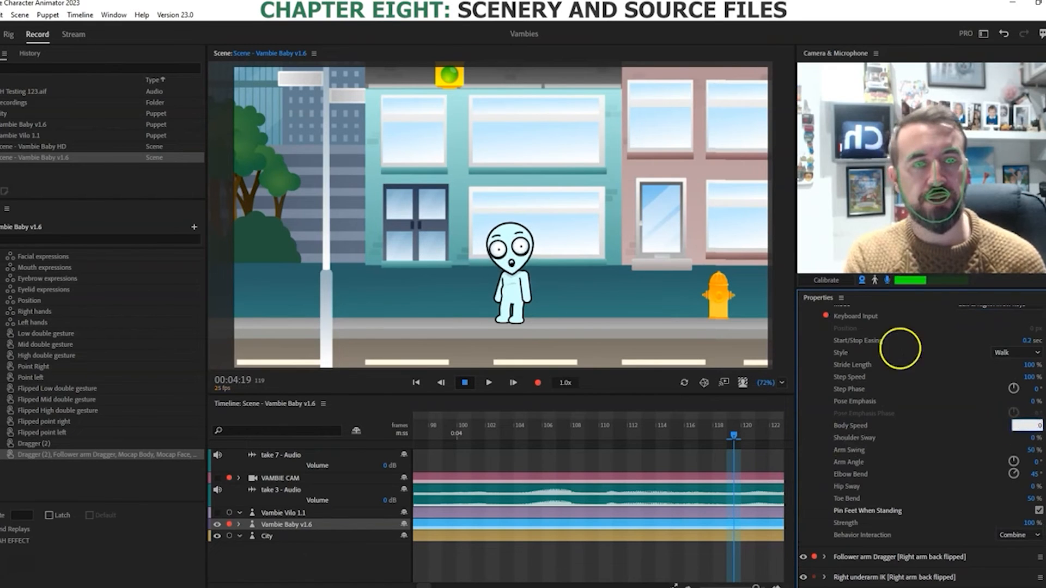
click(881, 338)
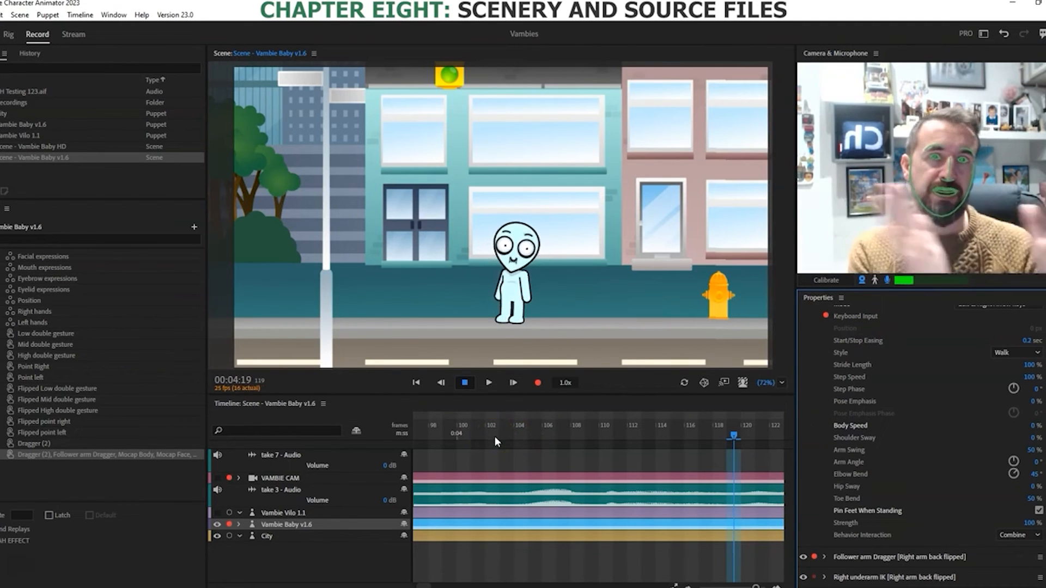
Step: Enable keyframing for the City track's Position X at the current frame
click(290, 537)
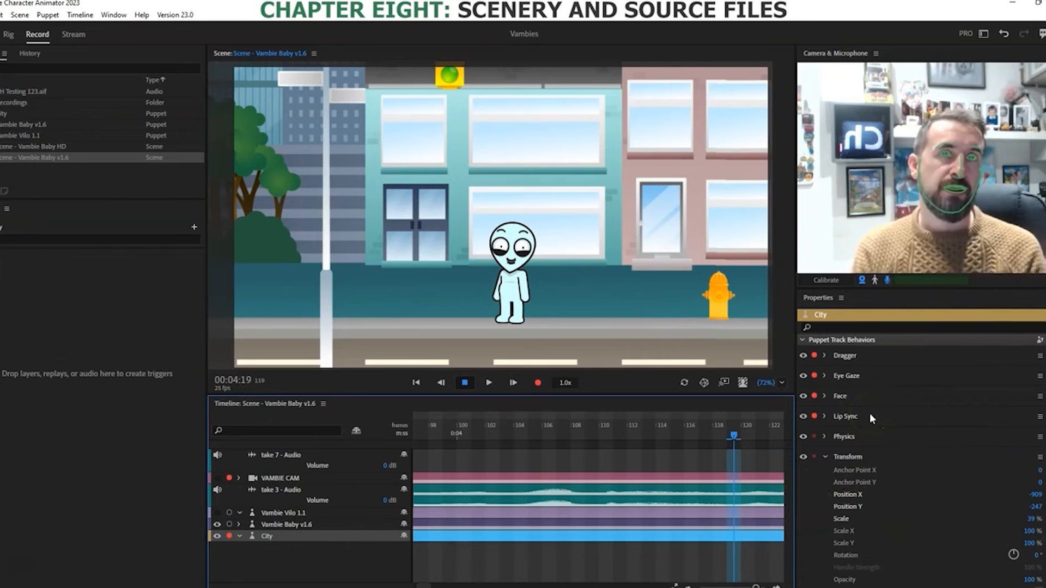
click(852, 344)
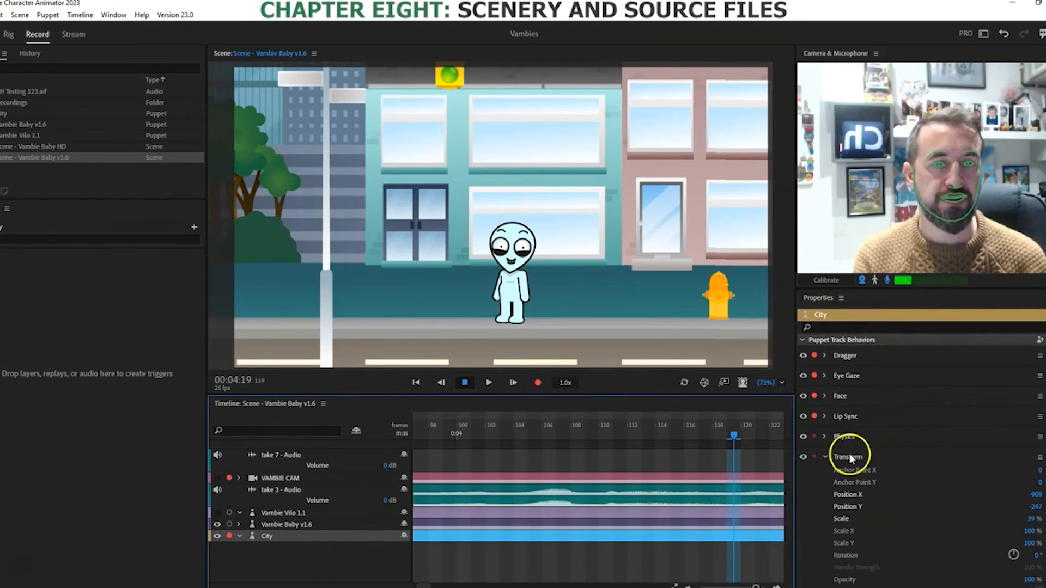
click(825, 495)
click(330, 553)
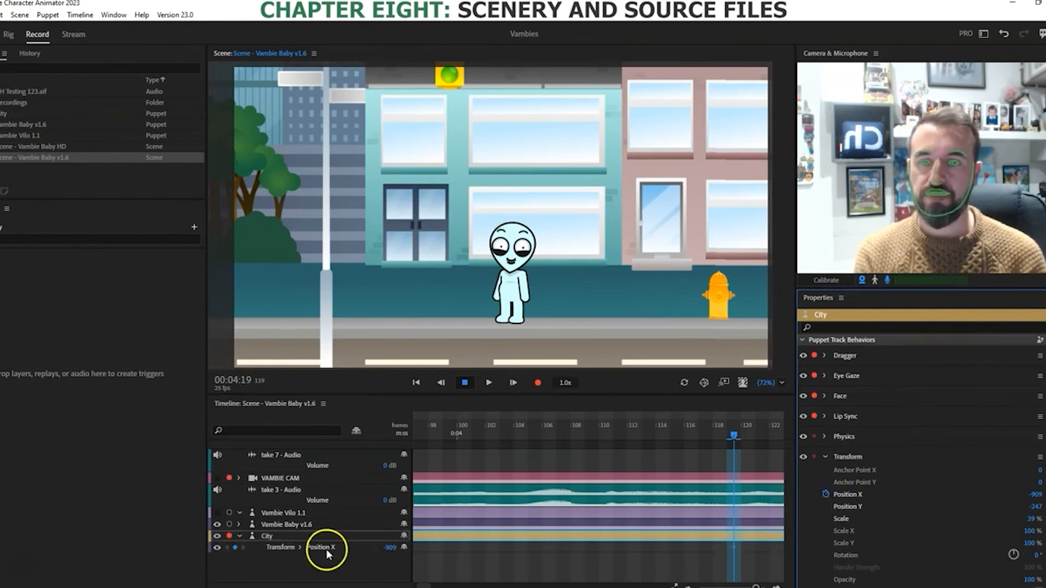
Step: Add a Position X keyframe for the City track at frame 0 of the timeline
click(415, 585)
click(418, 434)
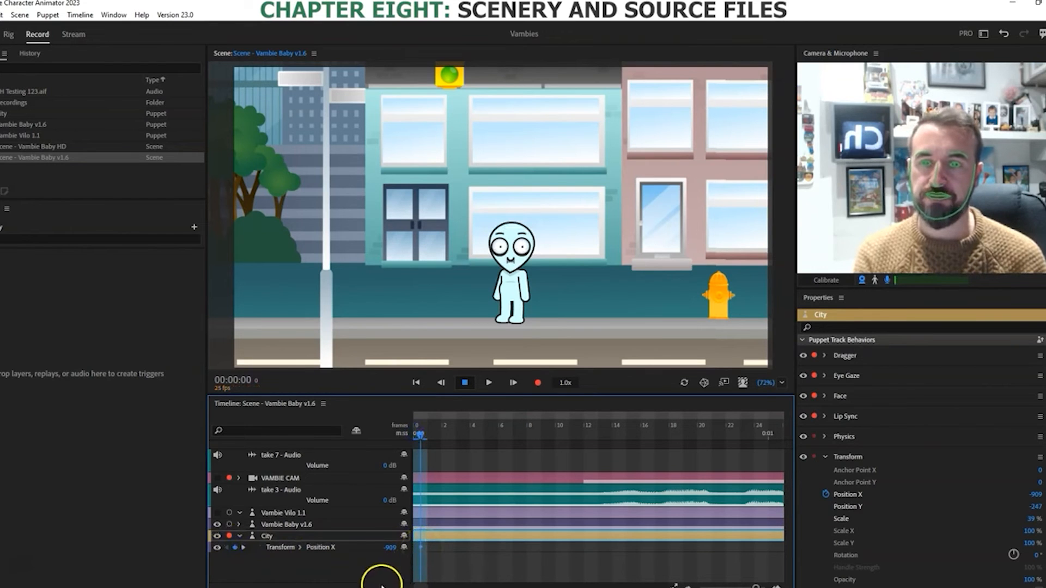
click(431, 434)
drag(431, 433, 519, 434)
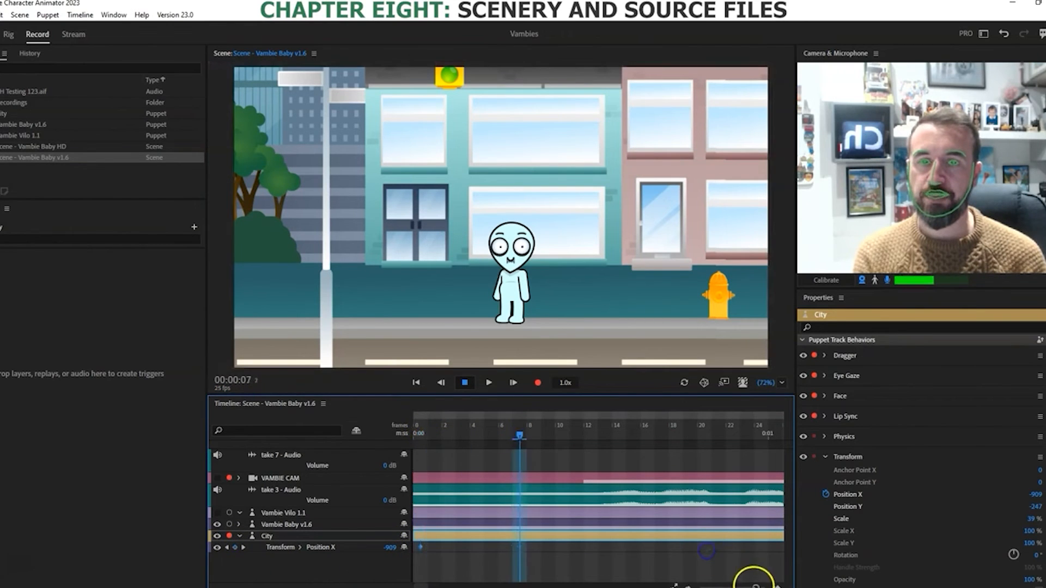
Step: Replace the City track's second Position X keyframe with one at 00:08:03, where the take 3 audio ends
drag(754, 586, 735, 586)
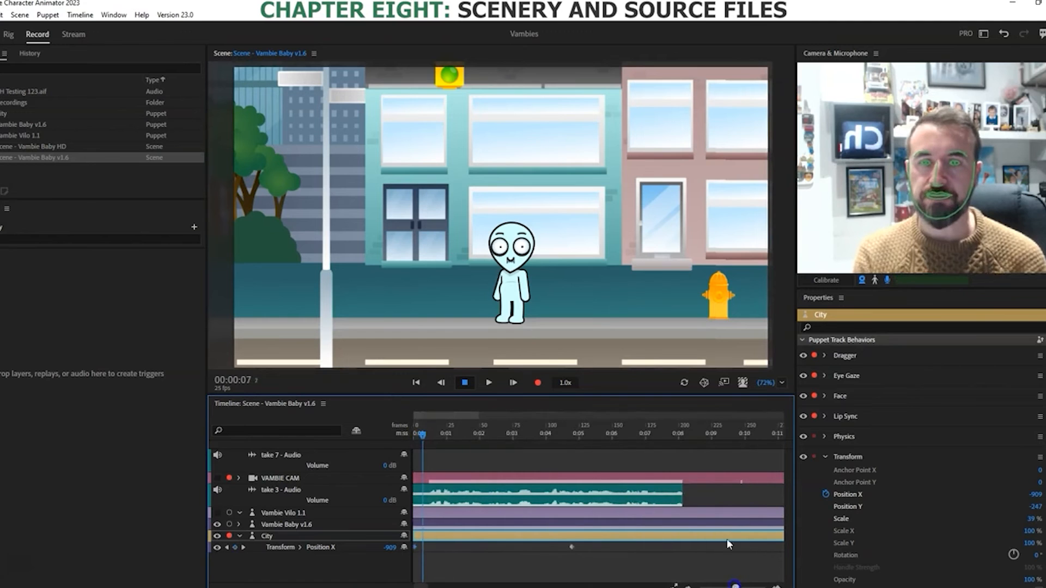
drag(571, 547, 682, 548)
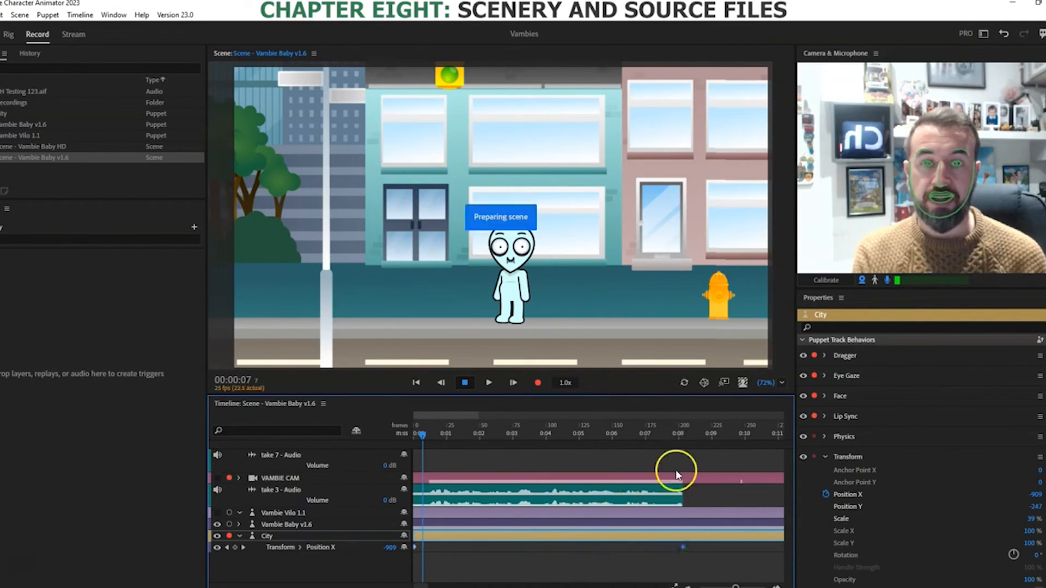
click(683, 430)
drag(682, 428, 683, 428)
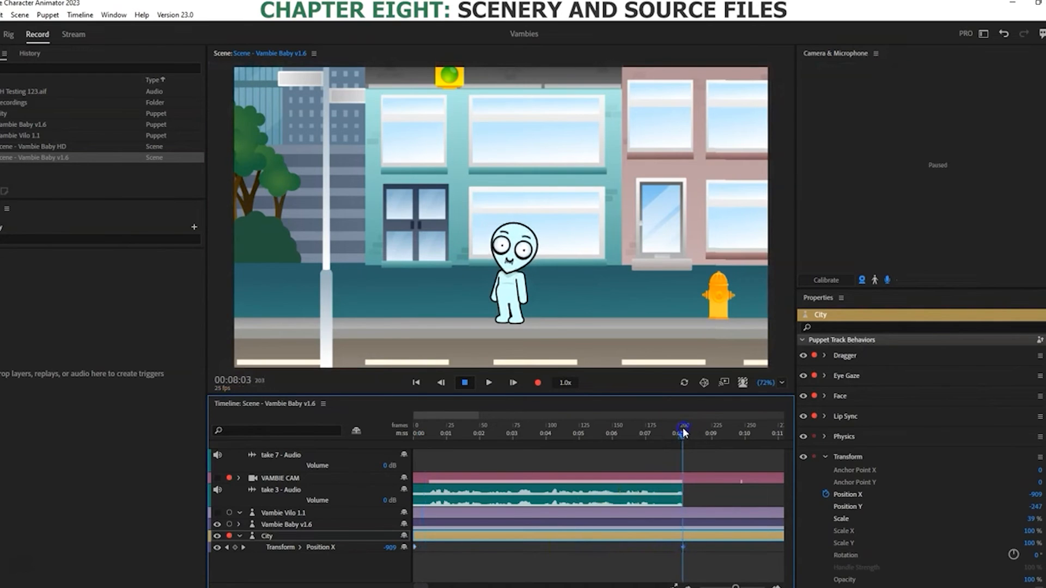
drag(736, 587, 762, 587)
click(688, 547)
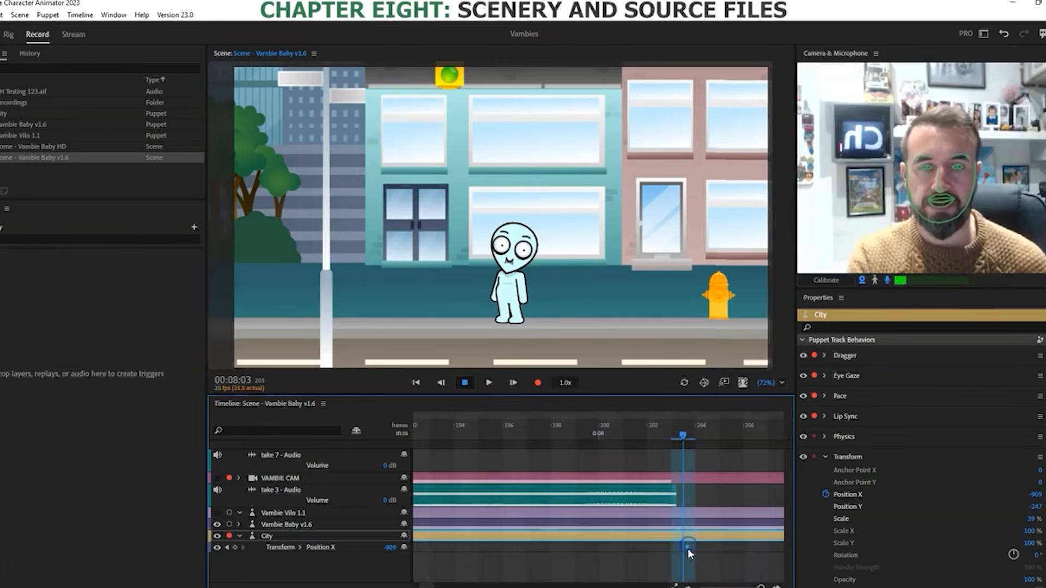
click(655, 547)
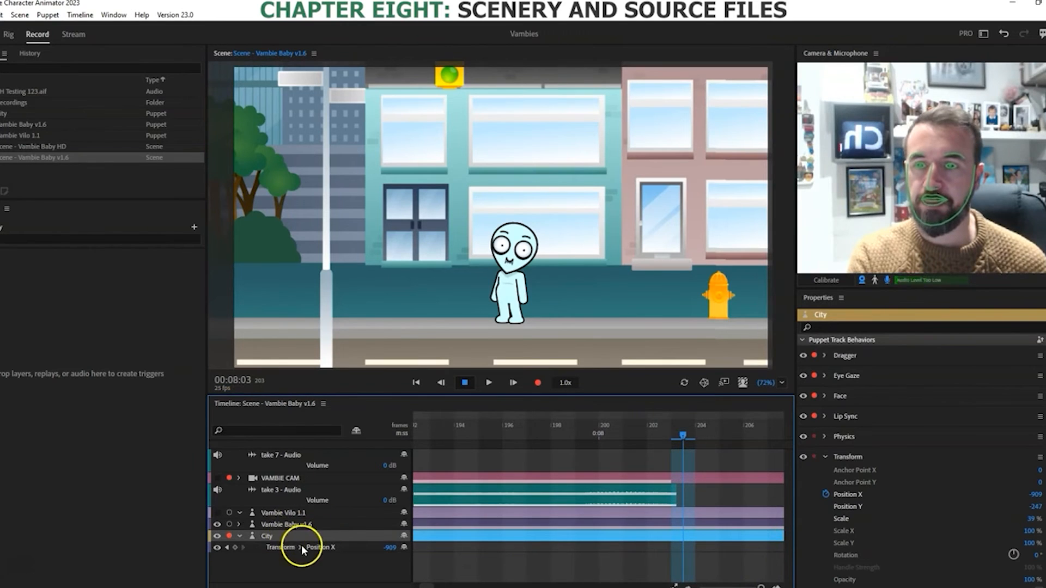
click(235, 548)
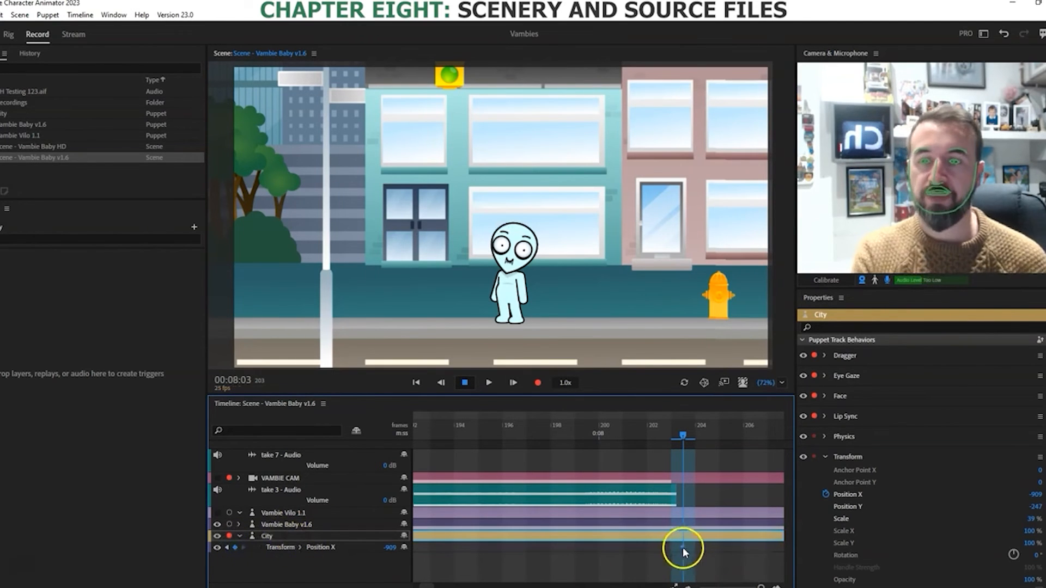
Step: Set the City track's Position X to 892 for the keyframe at 00:08:03
click(390, 547)
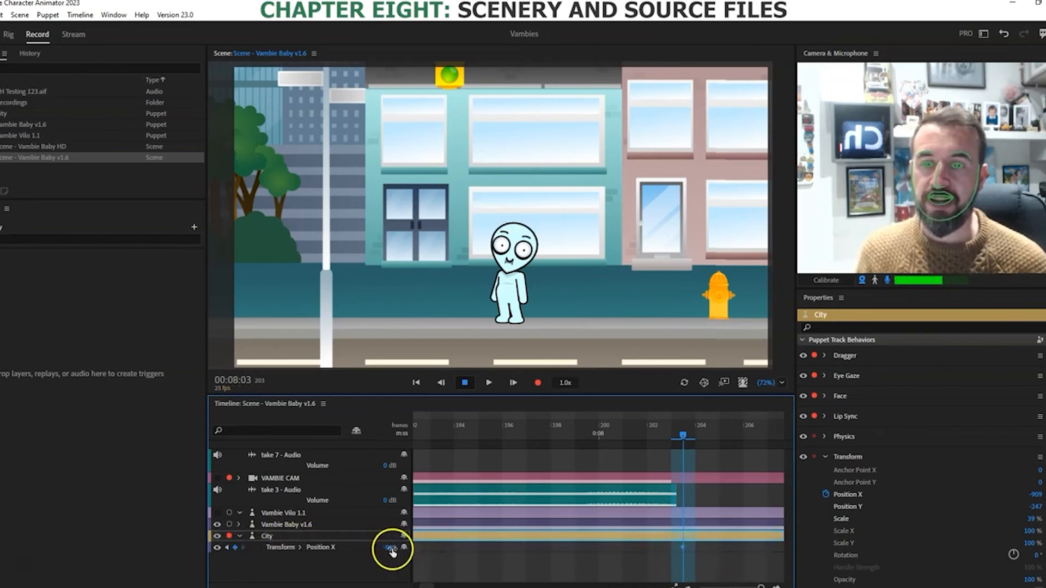
drag(392, 552, 1013, 556)
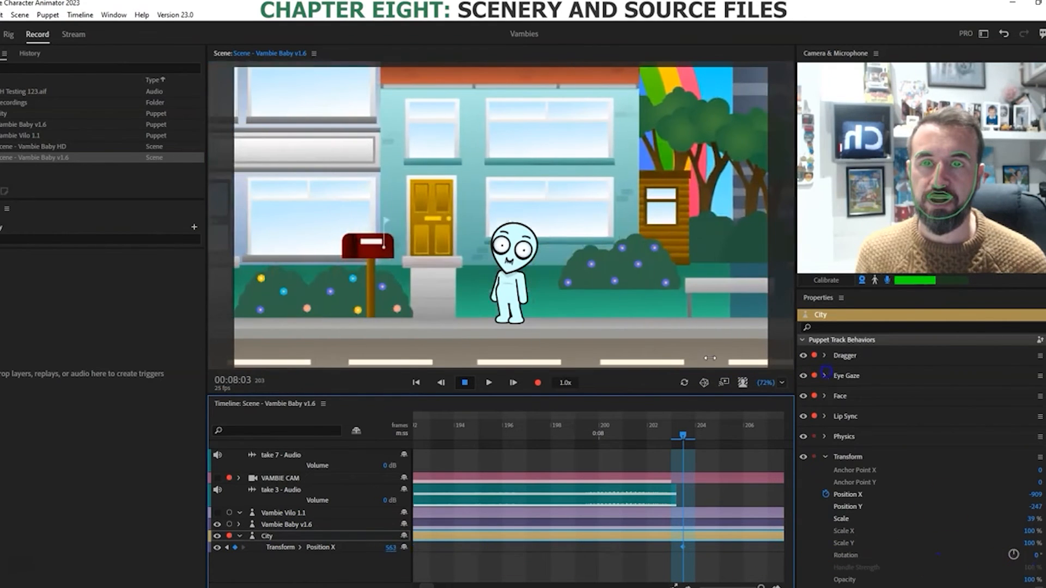
drag(391, 547, 579, 548)
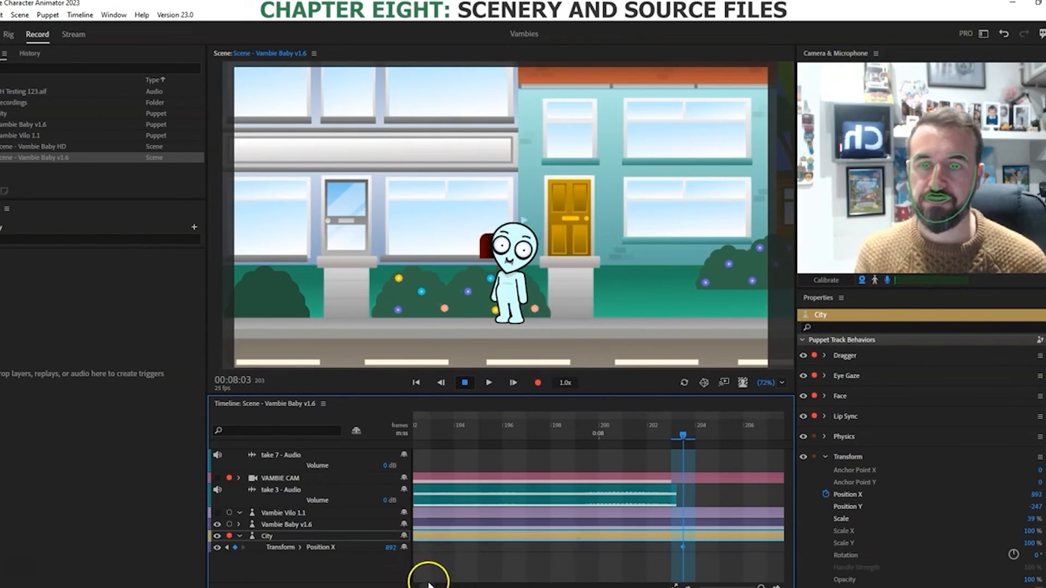
Step: Play the scene from the start to check the City background's movement behind the puppet
drag(427, 586, 423, 587)
click(427, 420)
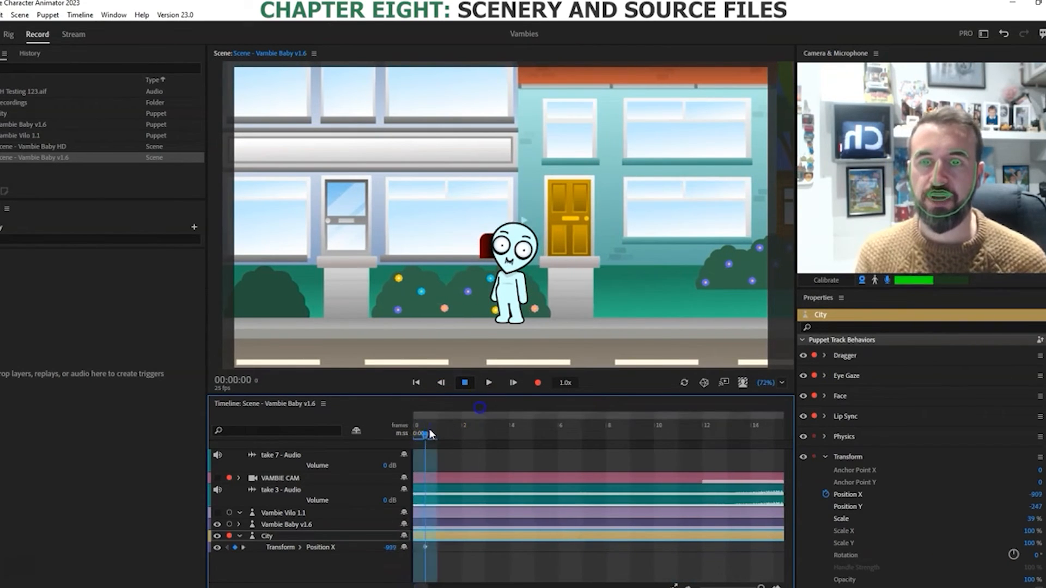
click(489, 383)
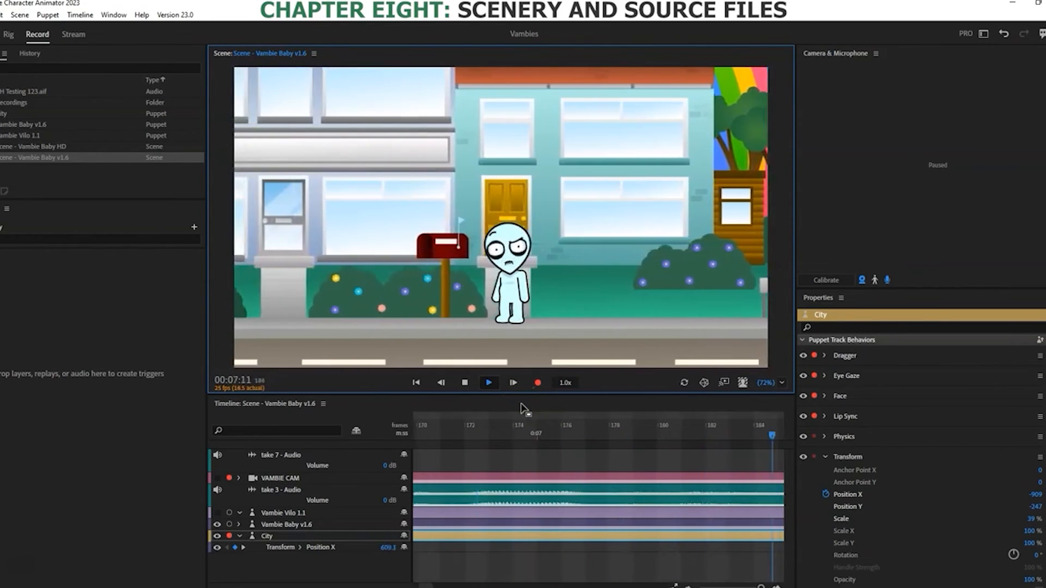
click(466, 383)
Step: Move the playhead to frame 1 and arm only the Walk behavior of the Vambie Baby v1.6 track for recording
click(422, 578)
drag(429, 586, 415, 587)
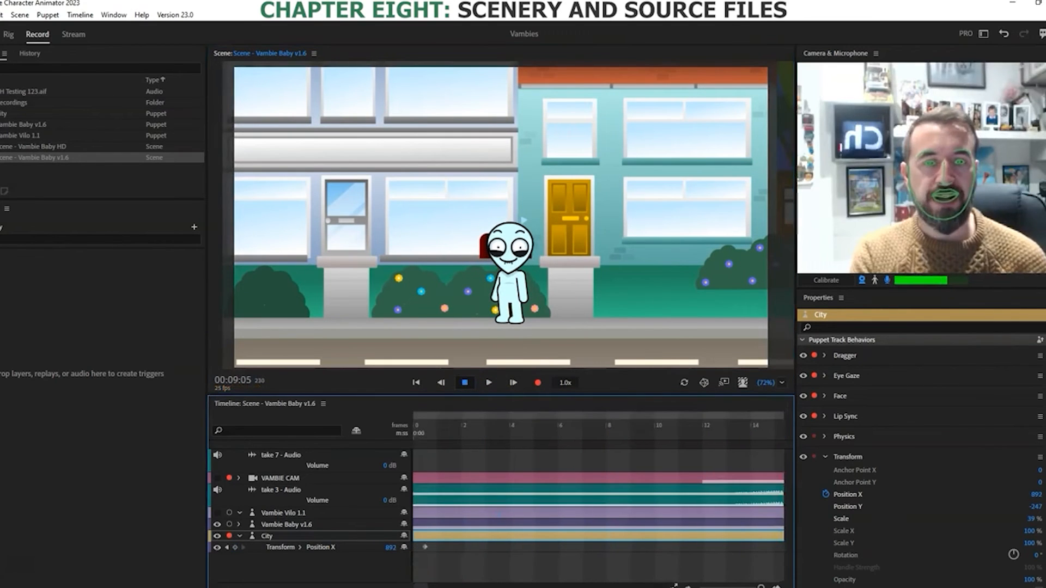
drag(757, 587, 748, 587)
click(421, 433)
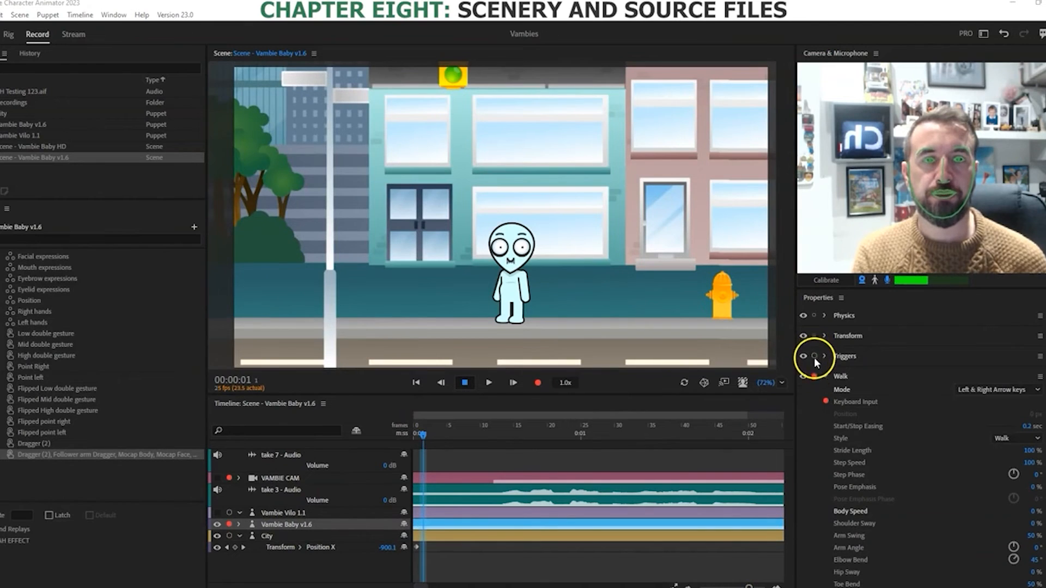
click(816, 354)
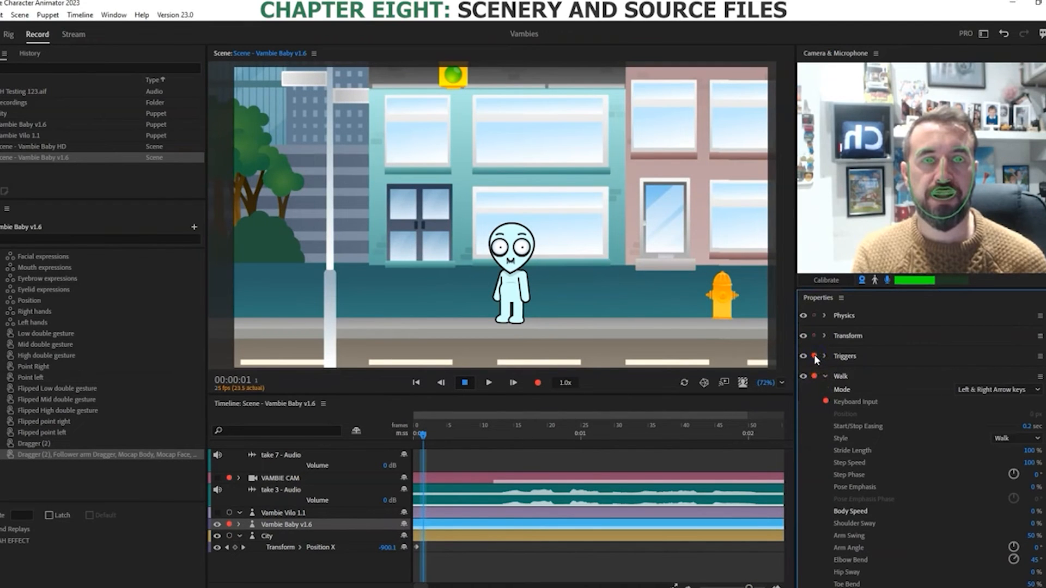
click(815, 355)
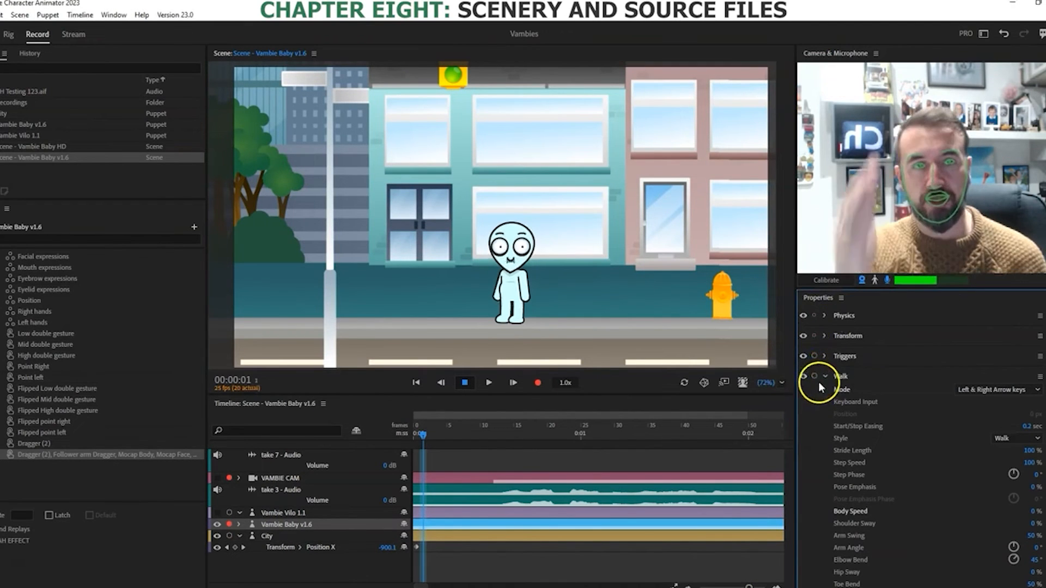
click(816, 376)
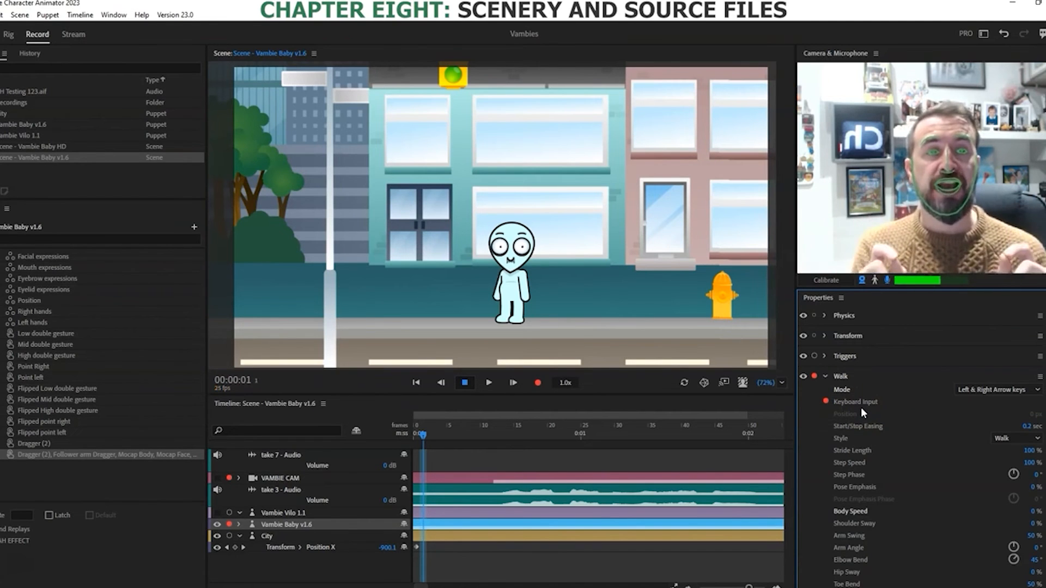
Step: Record the Vambie Baby v1.6 puppet walking on the spot with keyboard input from frame 1 to about 00:08:16
click(998, 388)
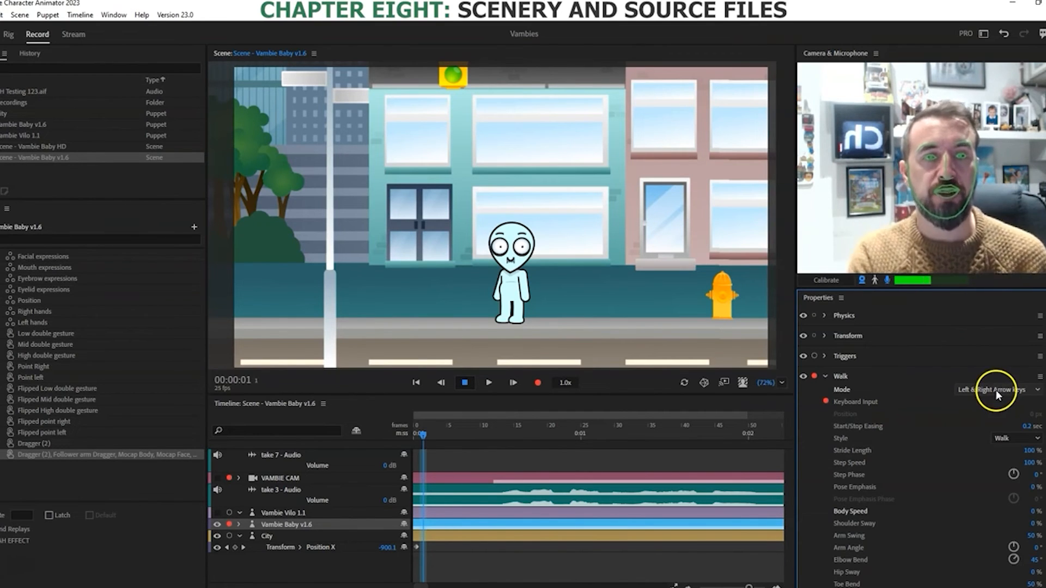
key(Right)
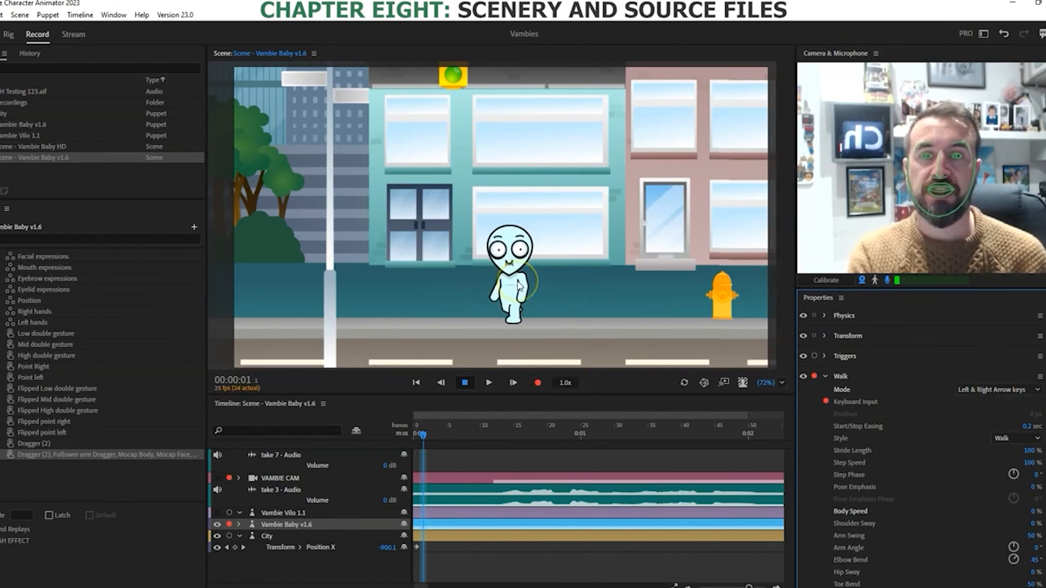
click(538, 383)
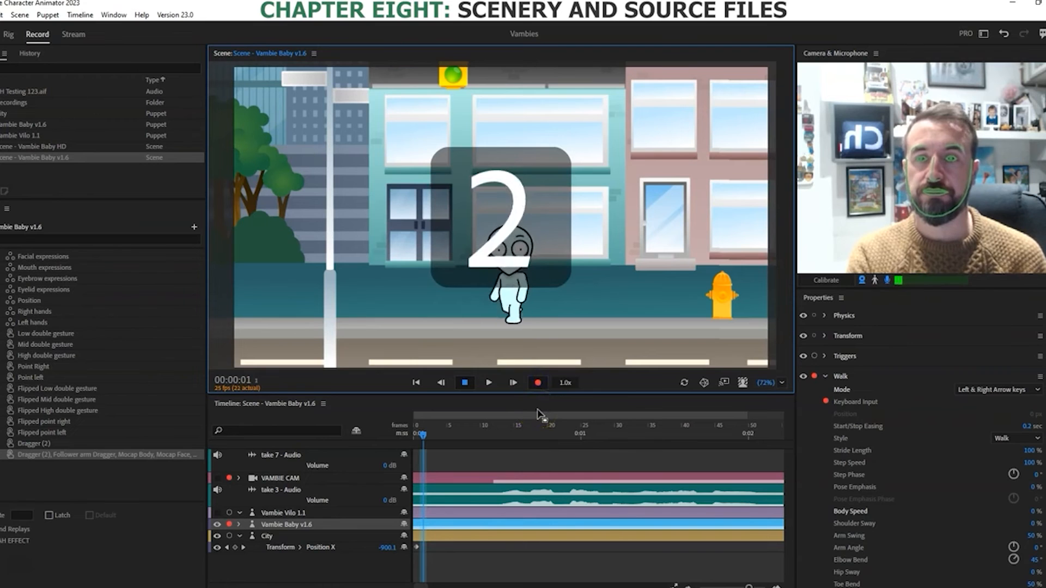
click(466, 382)
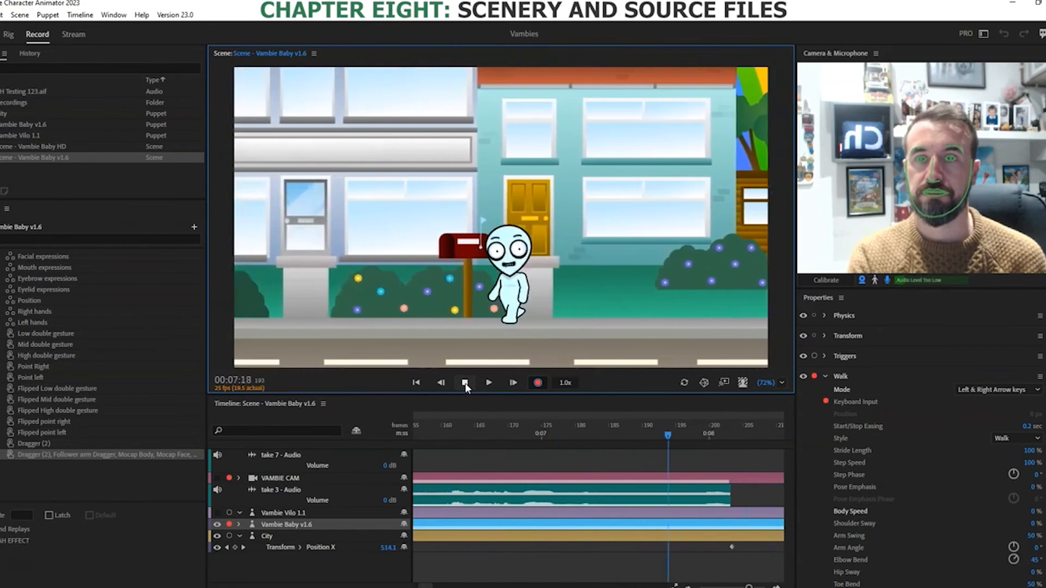
click(466, 384)
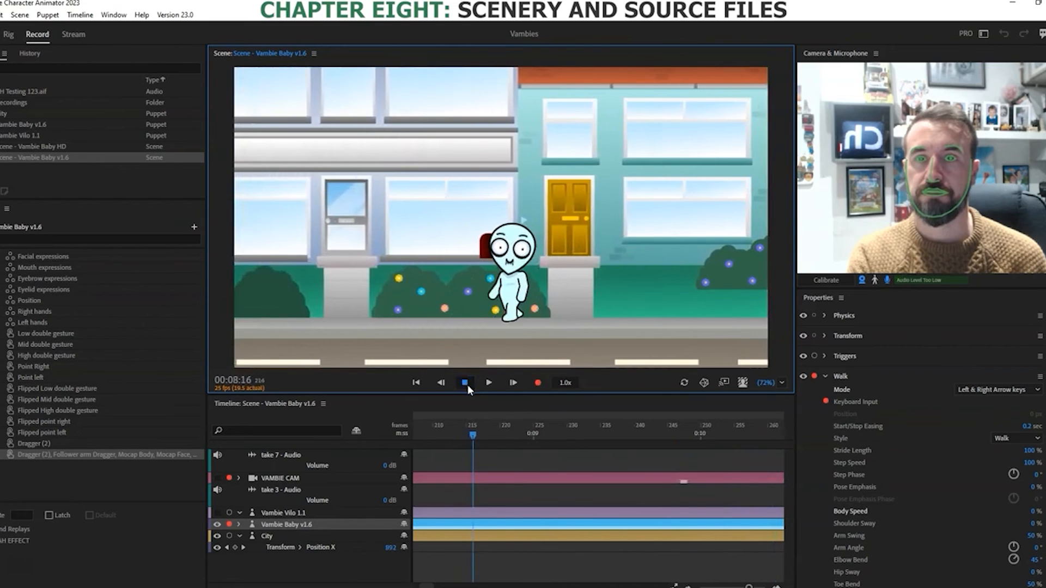
Step: Play and scrub through the scene from the start to review the recorded walk against the moving City background
drag(431, 587, 419, 586)
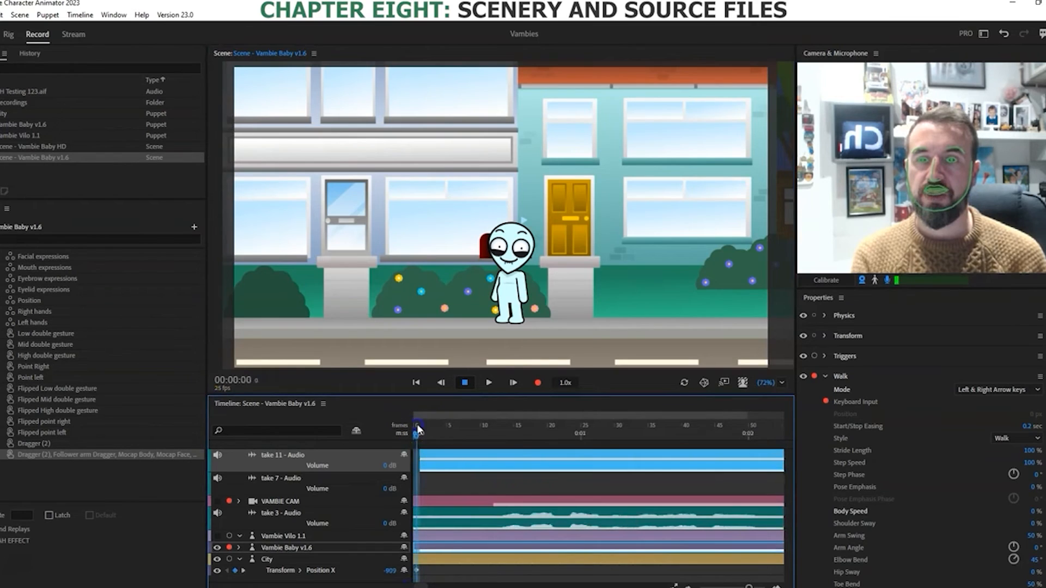
click(418, 431)
click(487, 384)
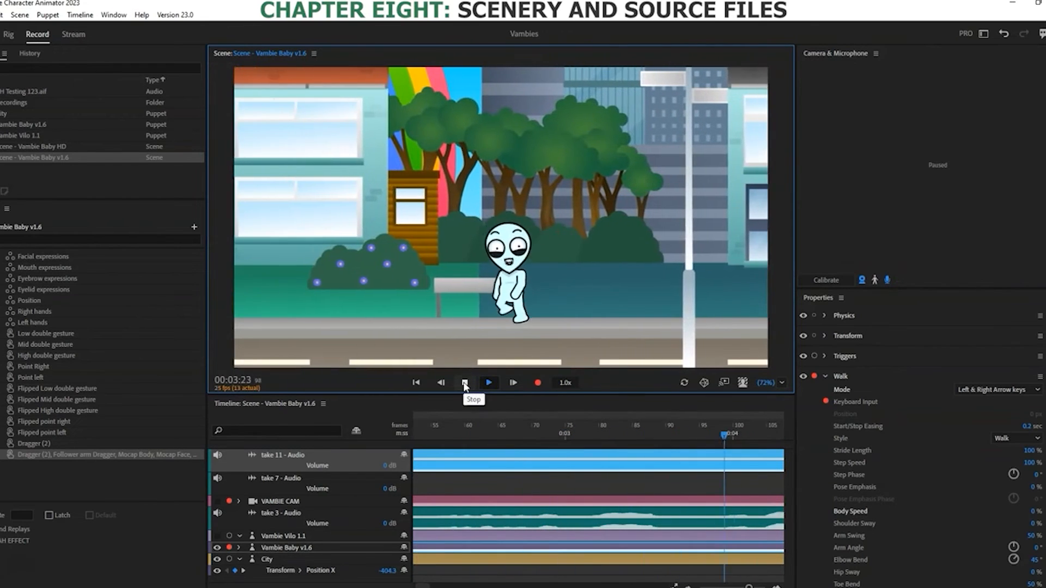
click(464, 384)
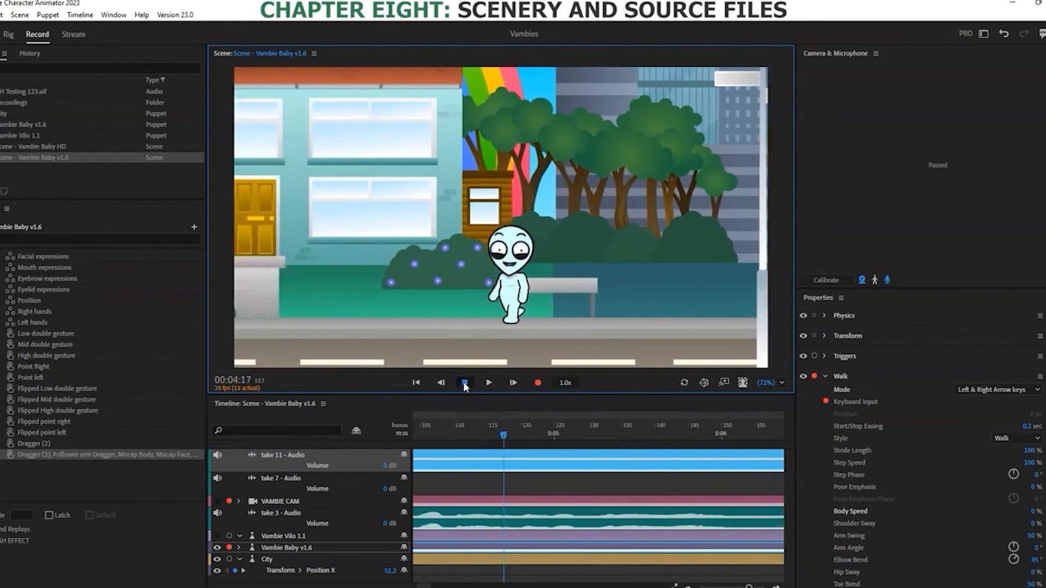
click(508, 425)
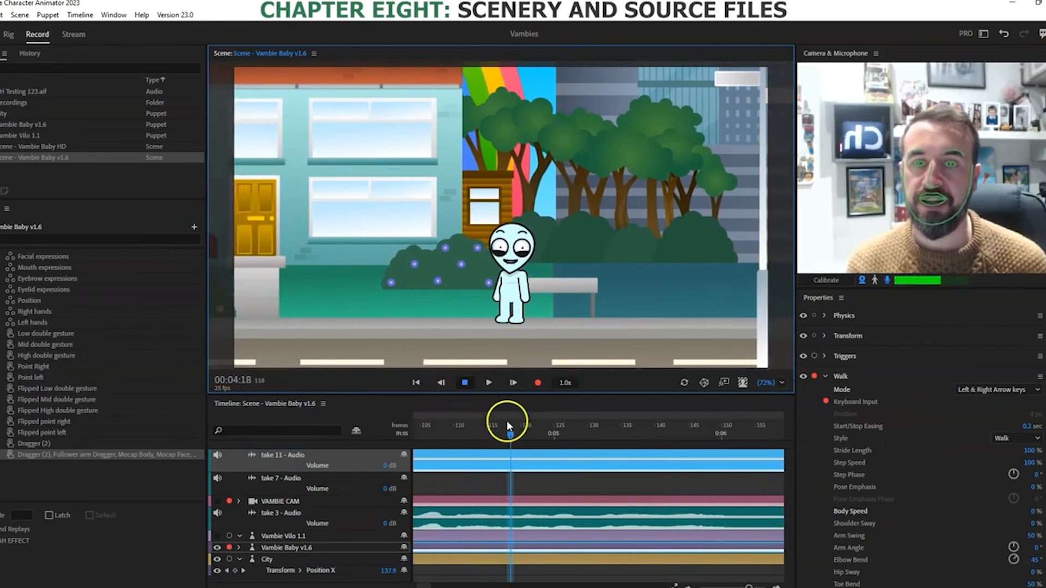
click(519, 430)
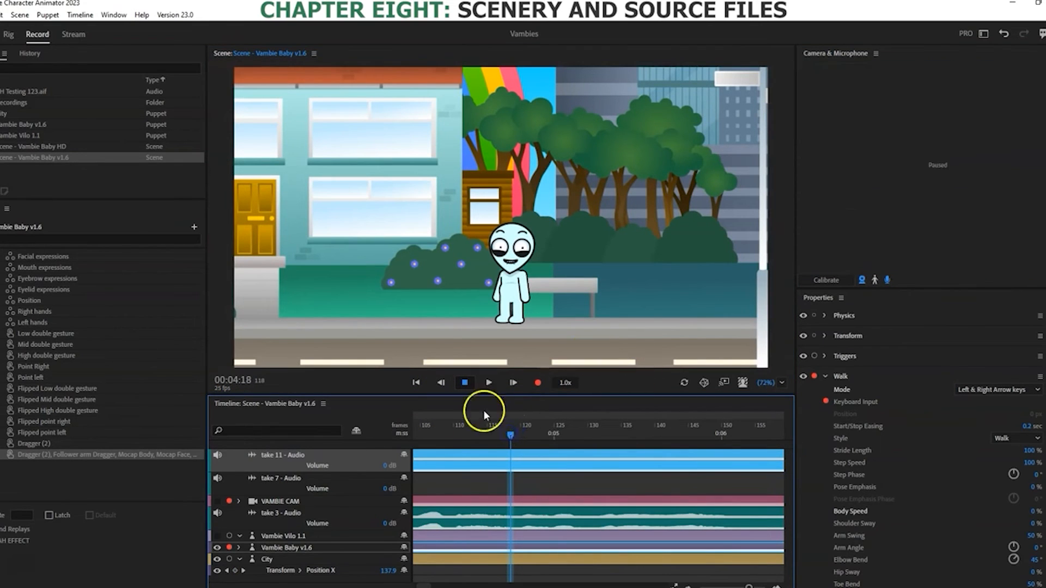
drag(496, 430, 407, 433)
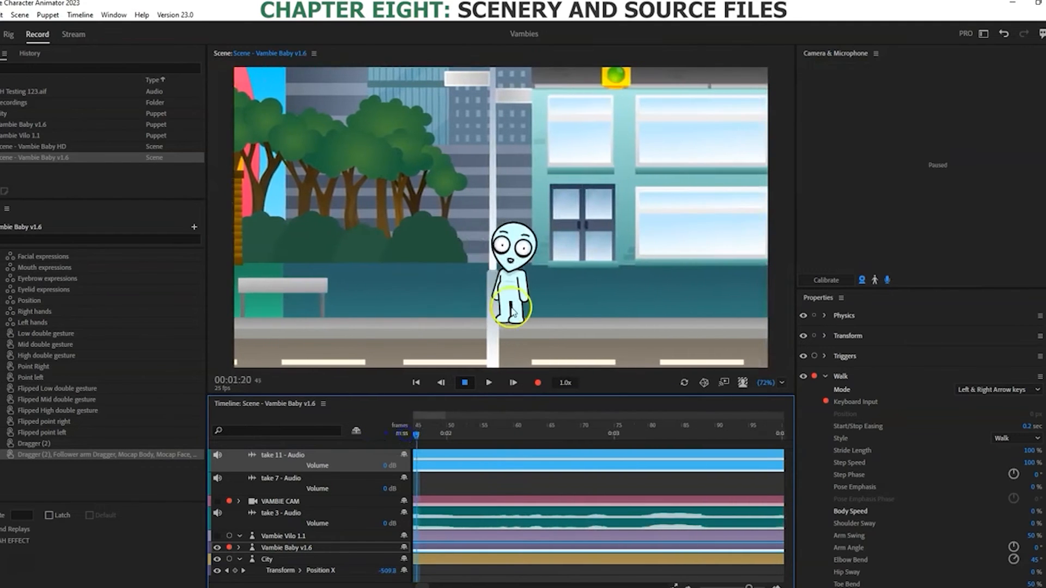
click(488, 242)
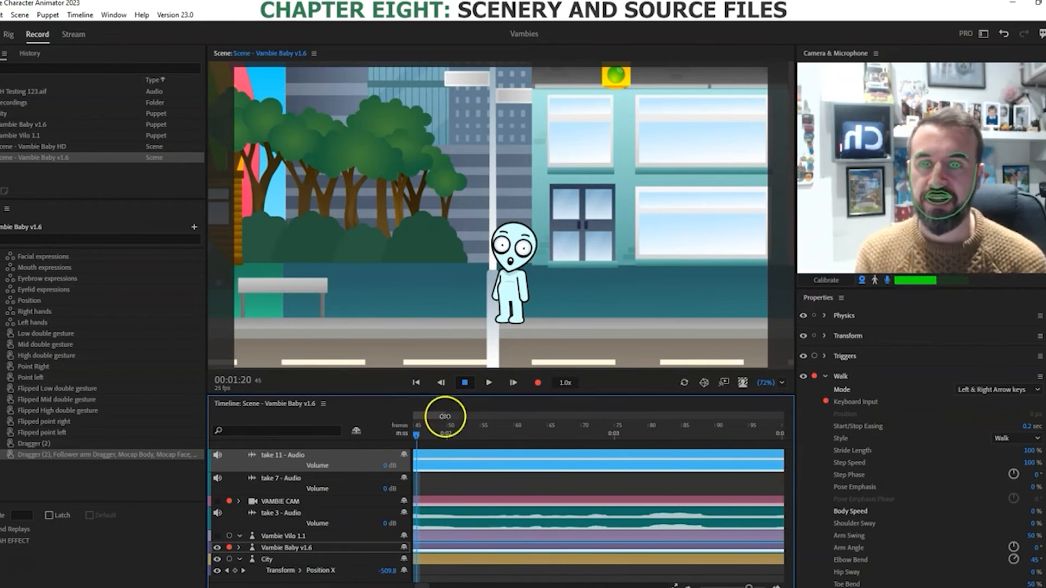
Step: Split the City track at 00:08:03 and delete the section after that point
click(538, 431)
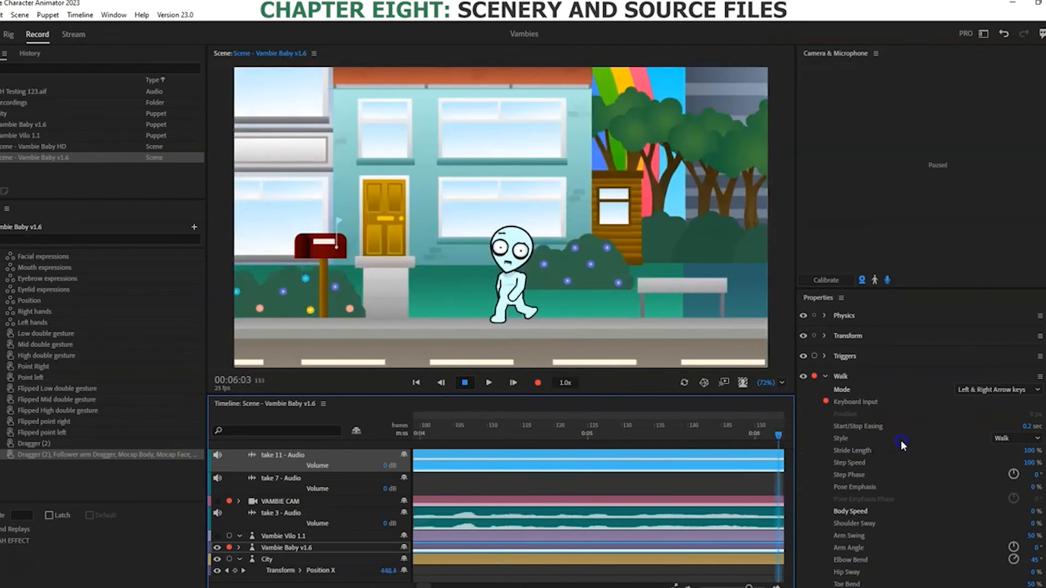
drag(786, 457, 602, 473)
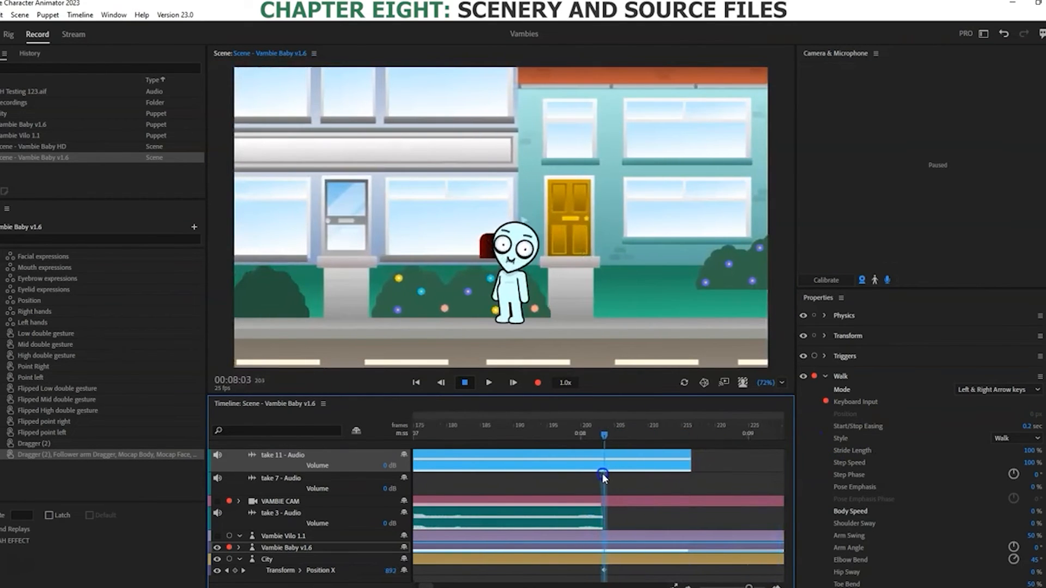
click(606, 561)
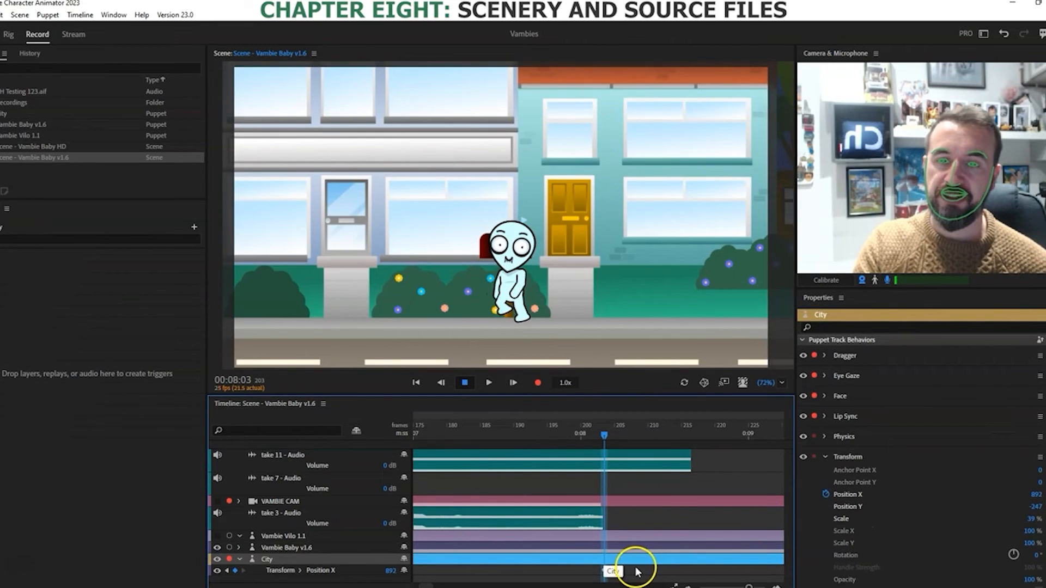
key(ctrl+shift+d)
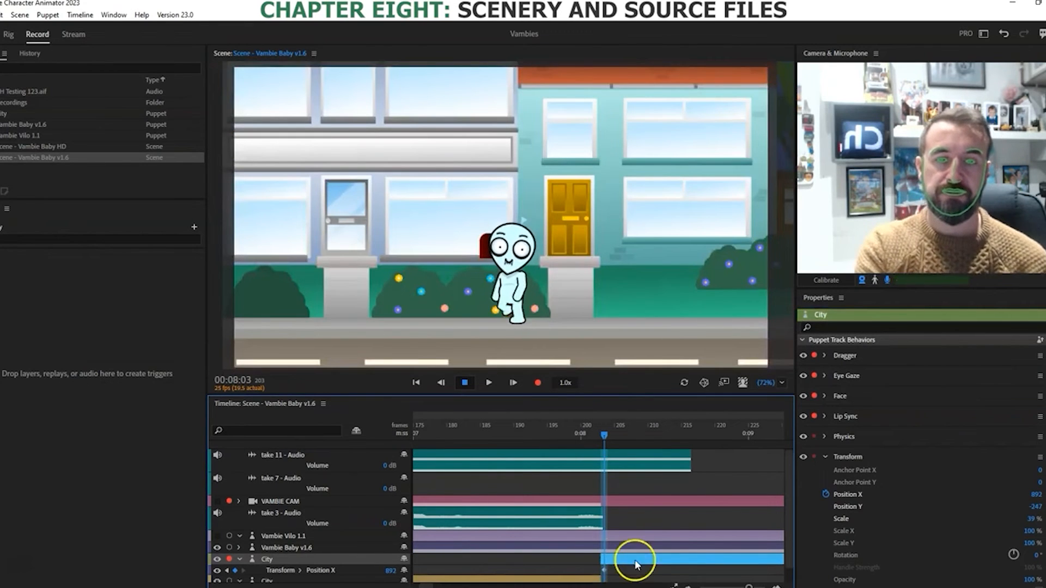
key(Delete)
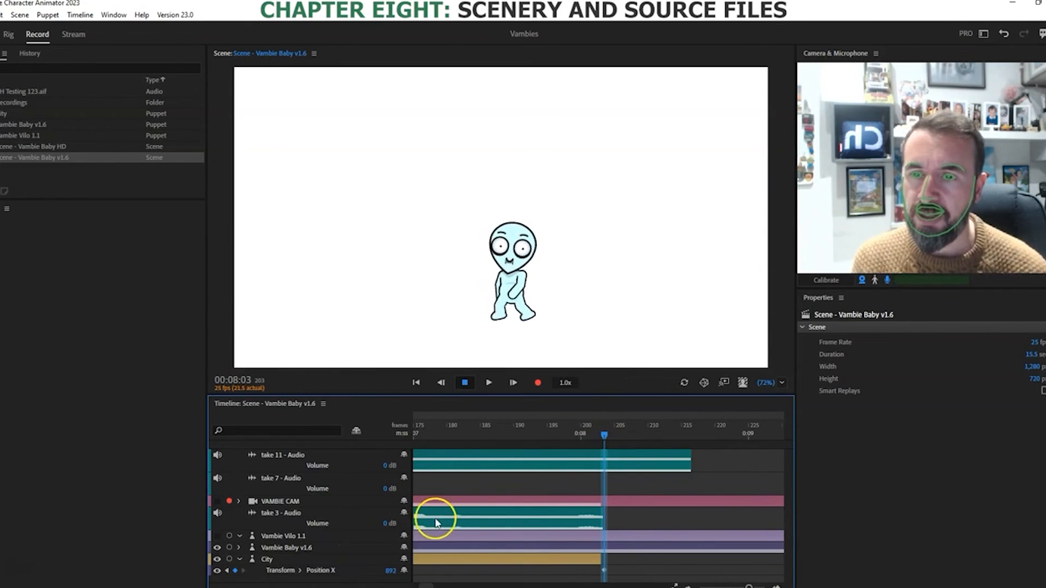
Step: Trim the end of the Vambie Baby v1.6 Walk keyboard-input take to 00:08:03 and scrub over the trimmed section
scroll(403, 555, down, 5)
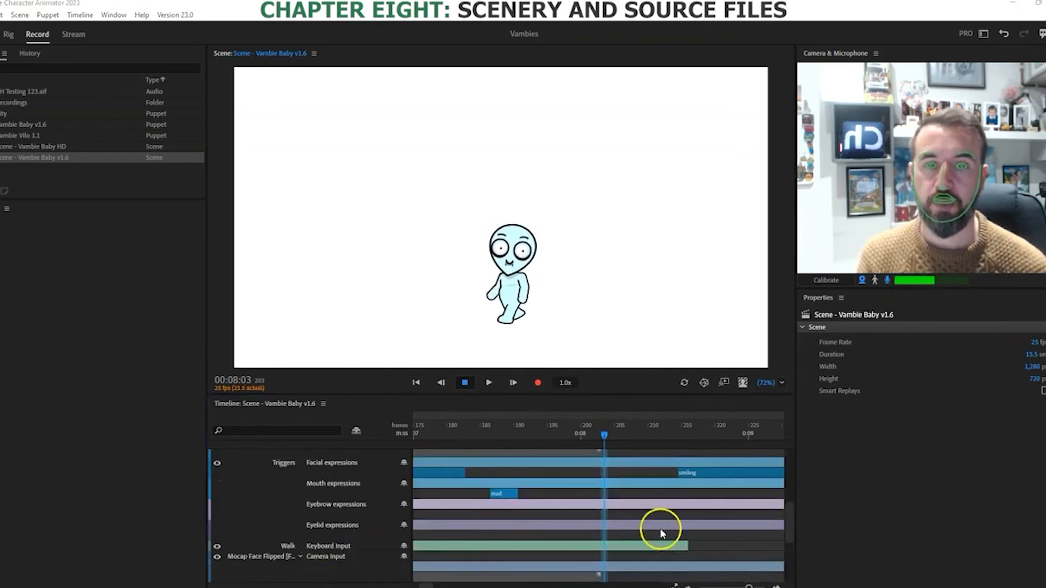
click(681, 546)
drag(681, 546, 602, 546)
click(599, 433)
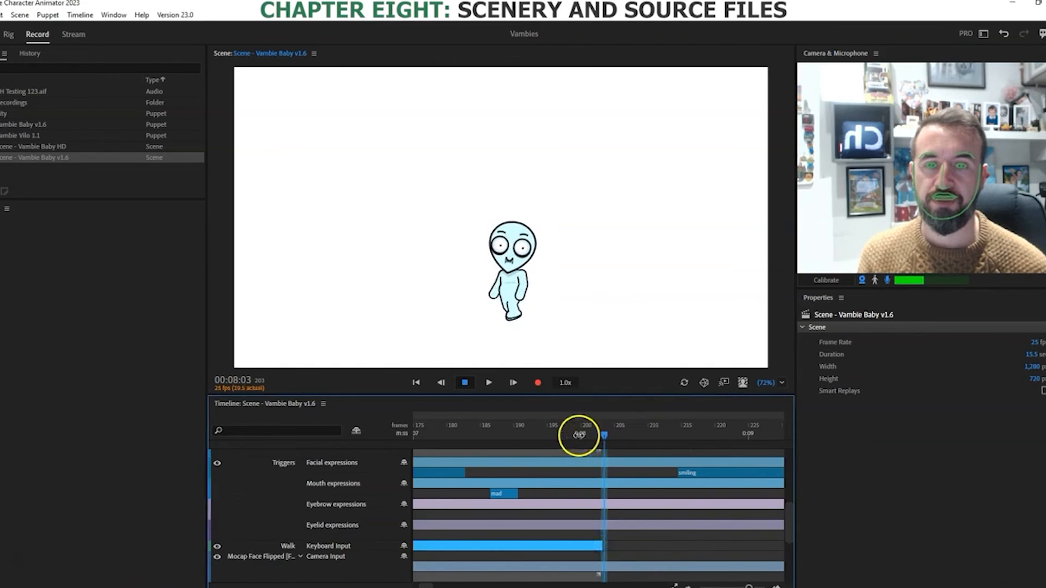
drag(505, 431, 609, 436)
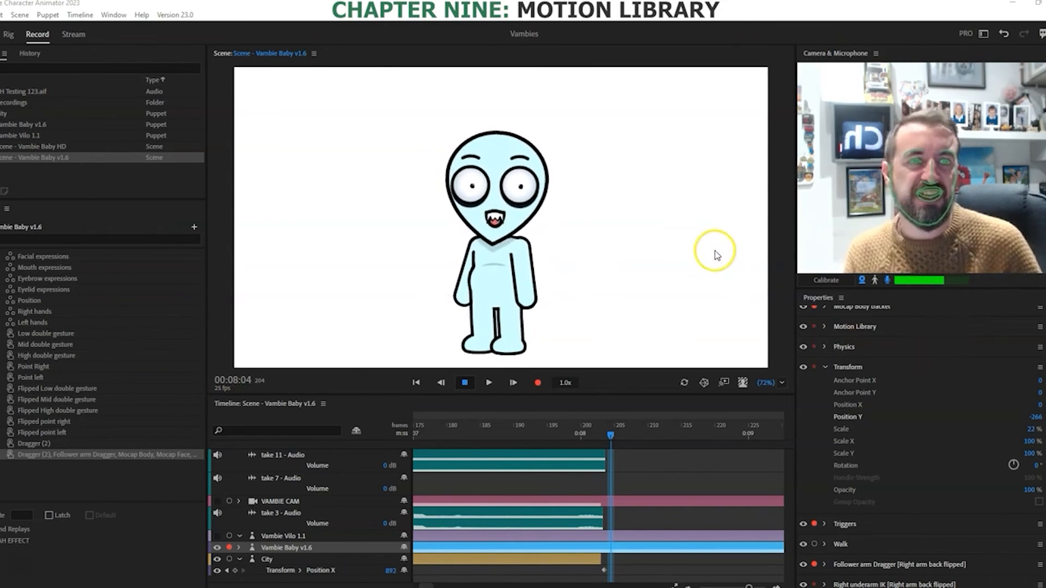
Step: Collapse the puppet's Mocap Face and Transform settings and expand its Motion Library behavior
drag(1045, 349, 711, 284)
scroll(921, 425, down, 3)
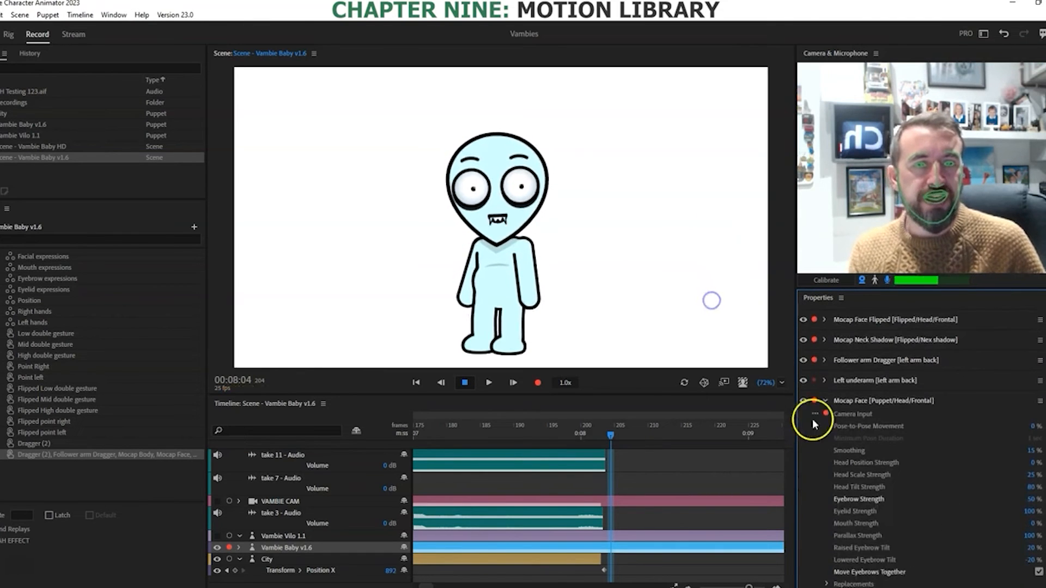
click(826, 402)
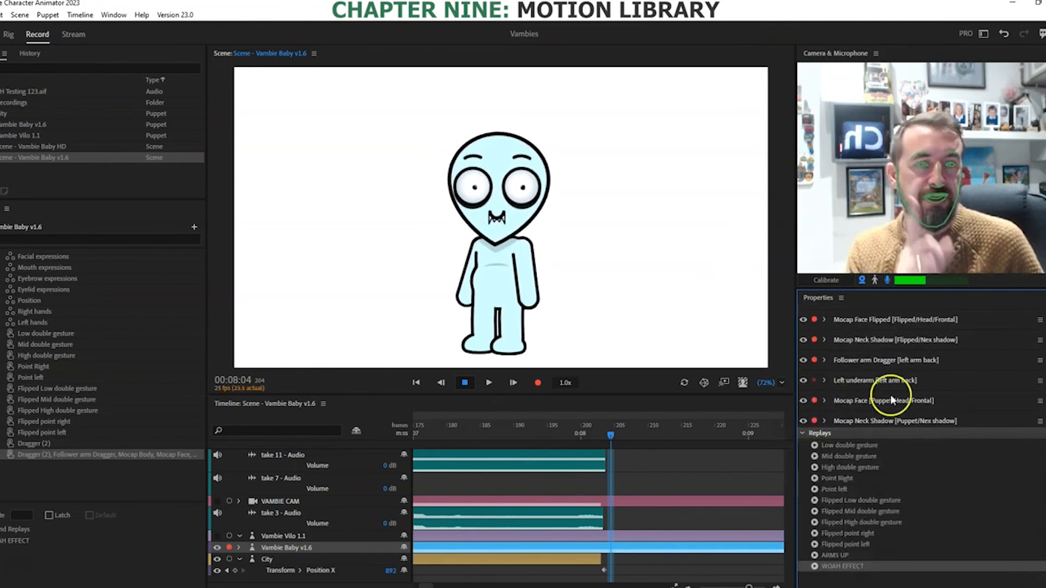
scroll(985, 404, up, 10)
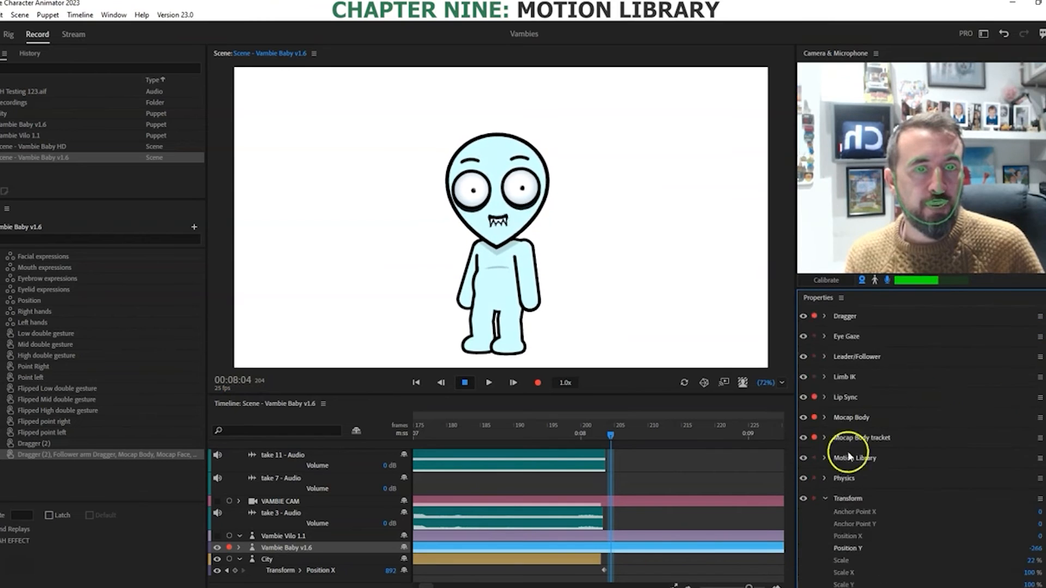
click(825, 498)
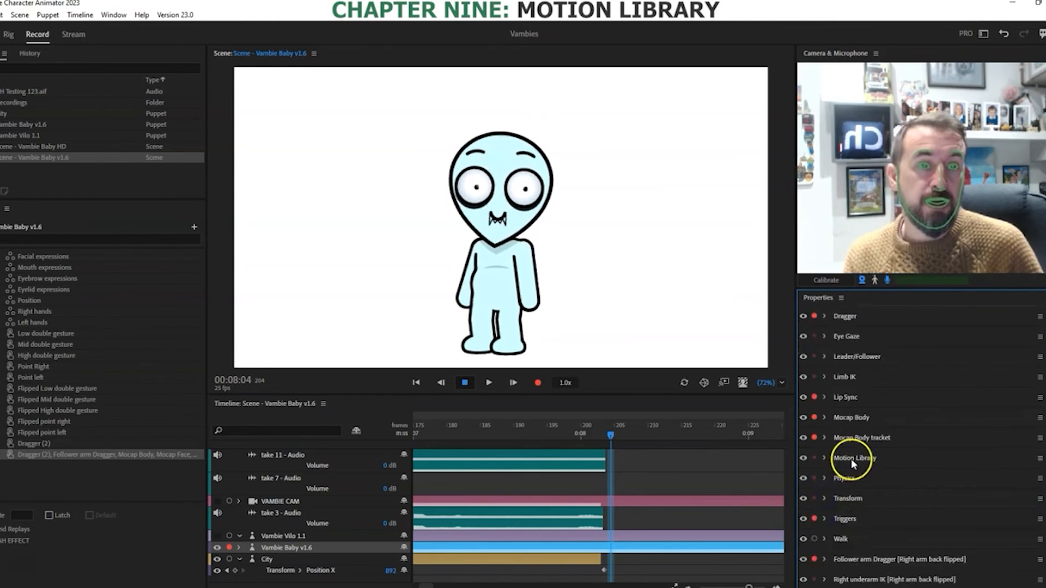
click(825, 458)
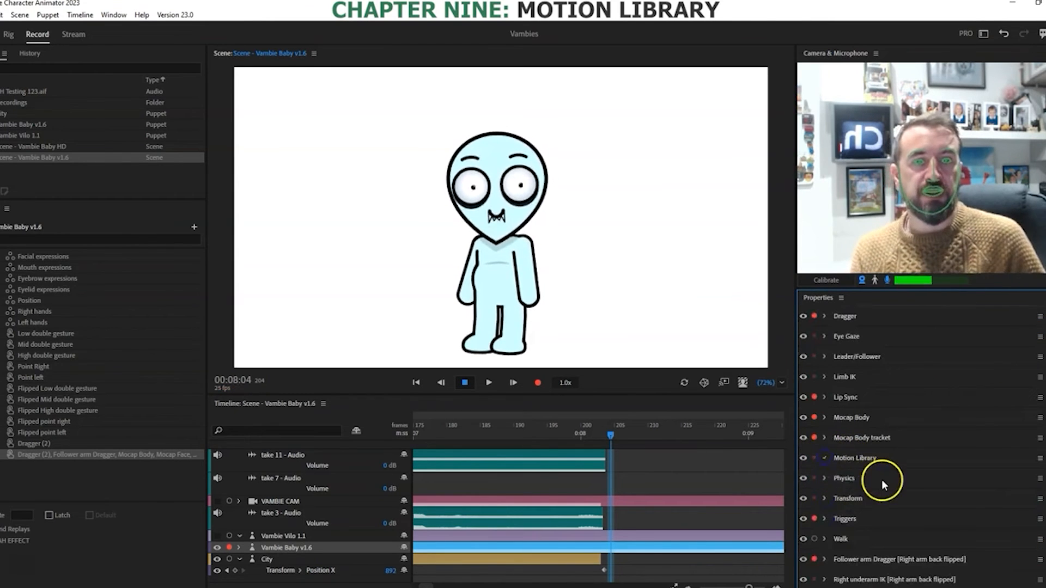
Step: Apply the Hip Hop Dance 1 motion from the Dance category to the Vambie Baby v1.6 puppet
scroll(963, 455, down, 4)
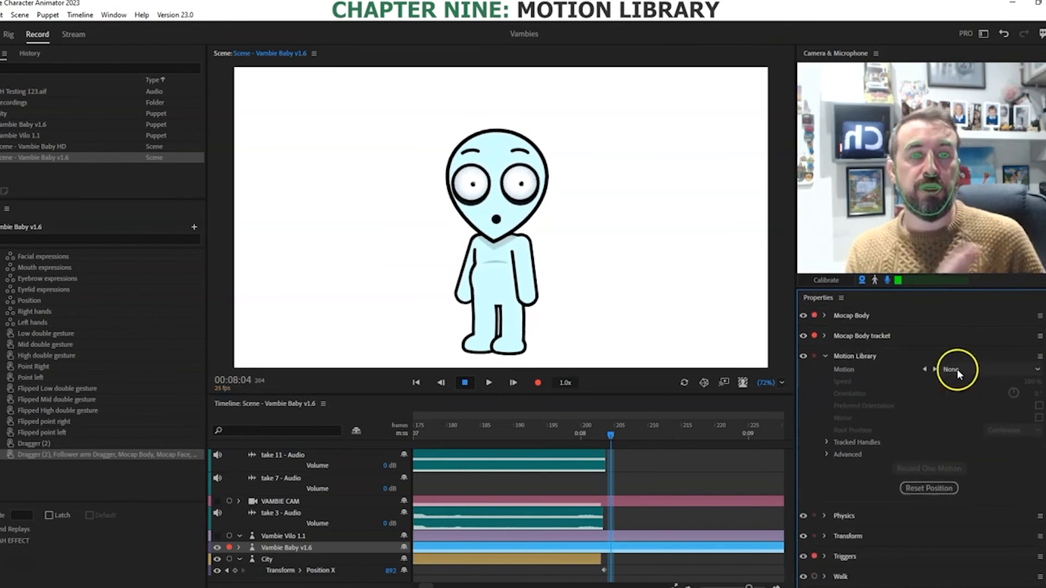
click(1037, 370)
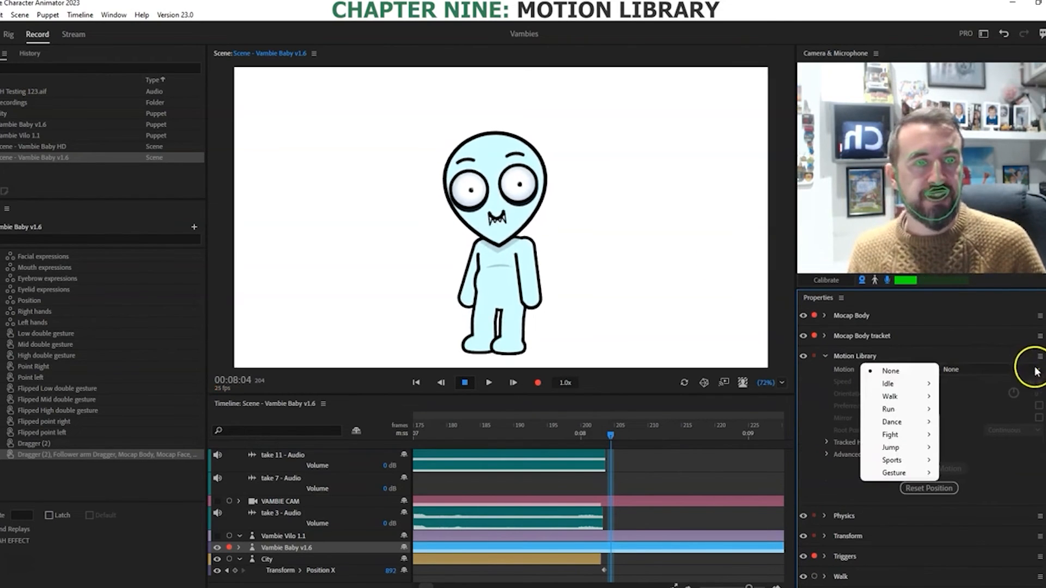
mouse_move(909, 409)
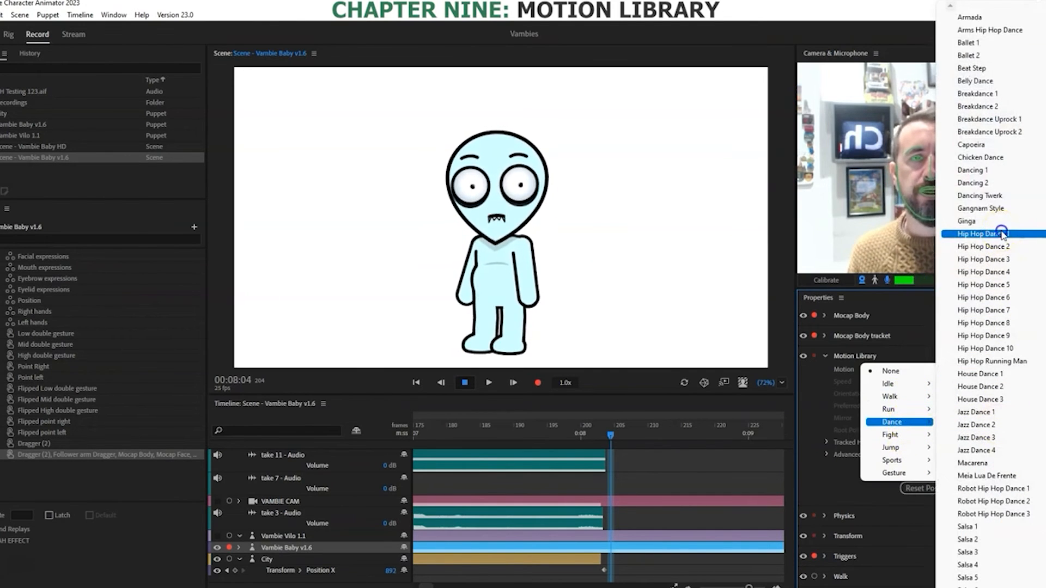
click(1003, 234)
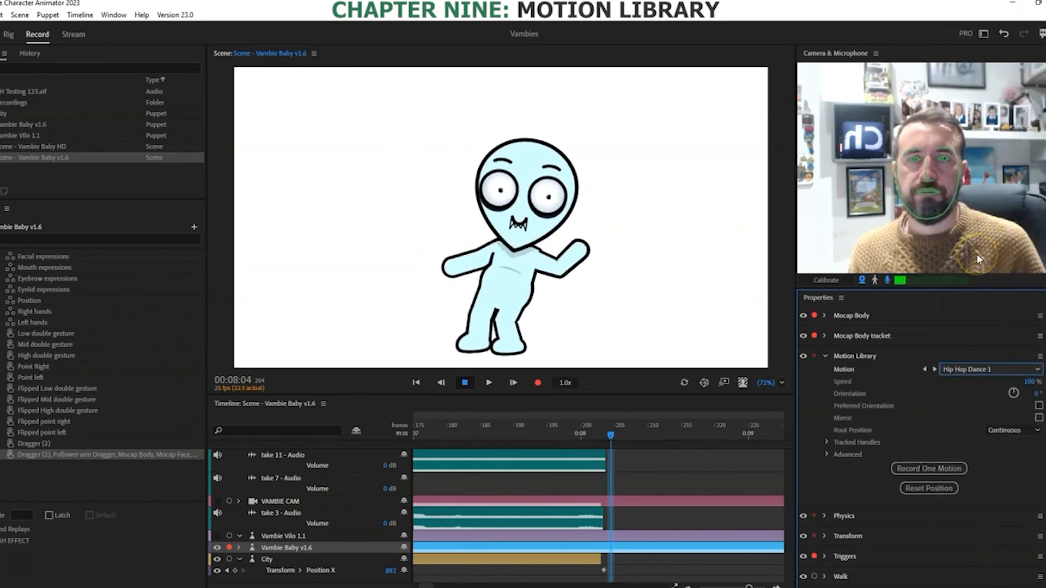
click(972, 283)
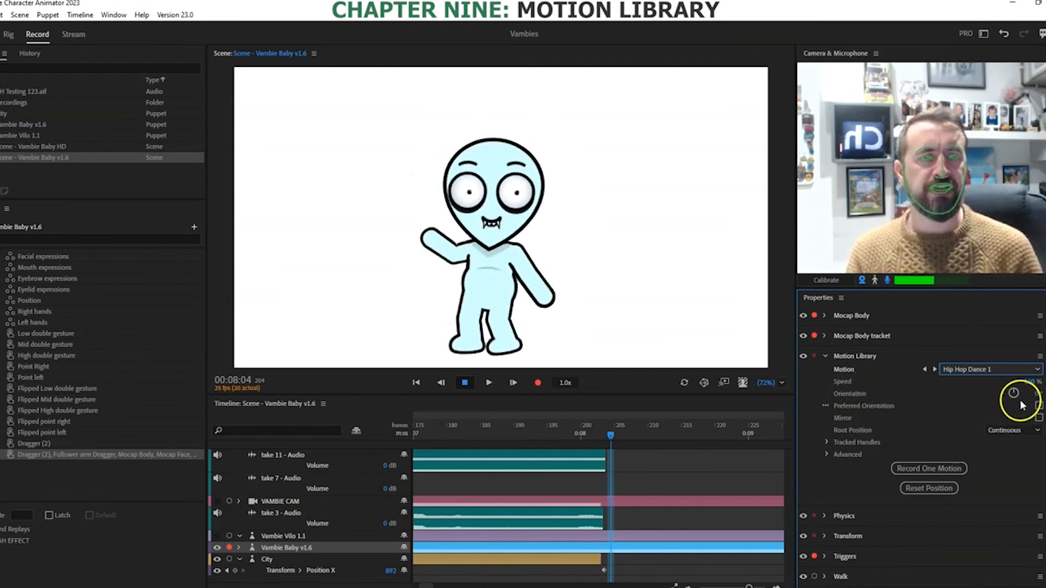
Step: Try different orientation angles for the Hip Hop Dance 1 motion and leave the orientation at 30°
click(1038, 397)
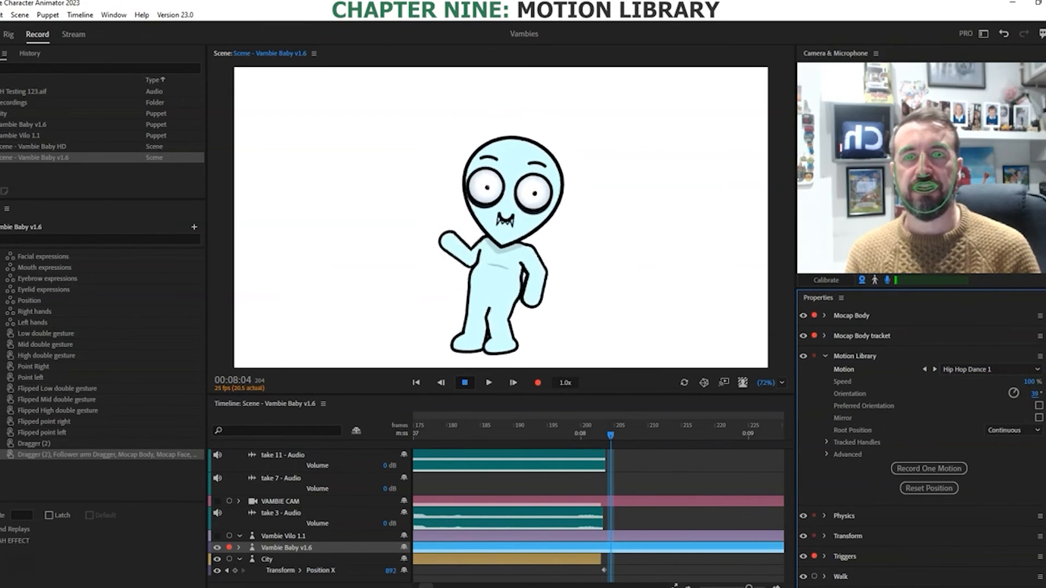
drag(1034, 394, 1037, 394)
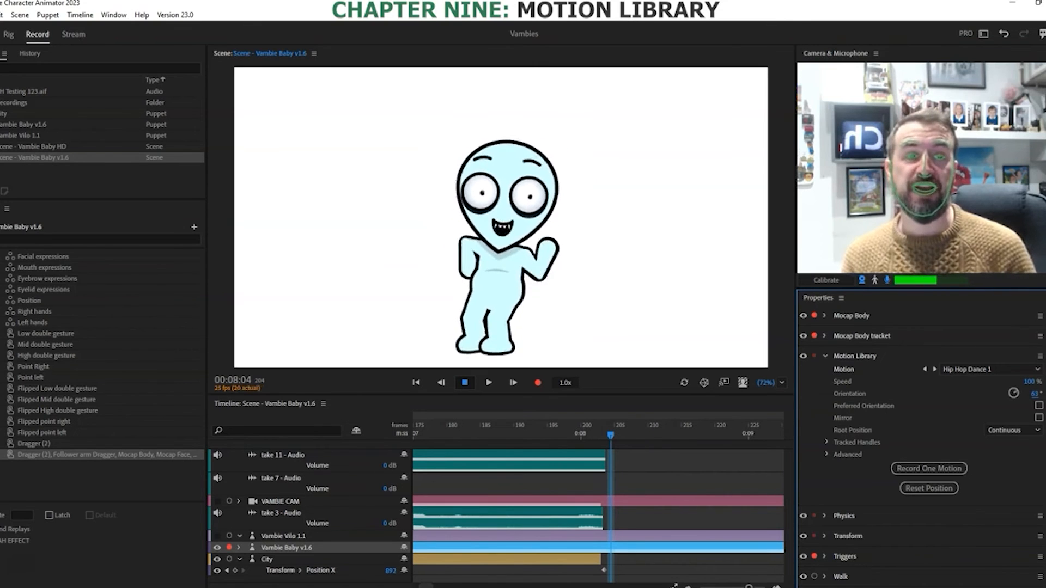
drag(1041, 394, 1037, 394)
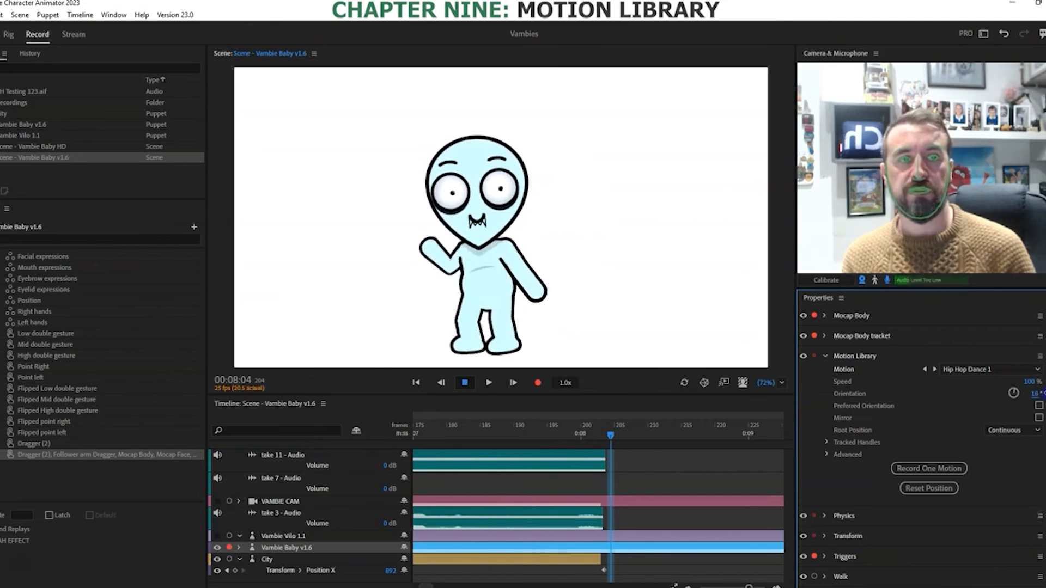
drag(1033, 394, 992, 396)
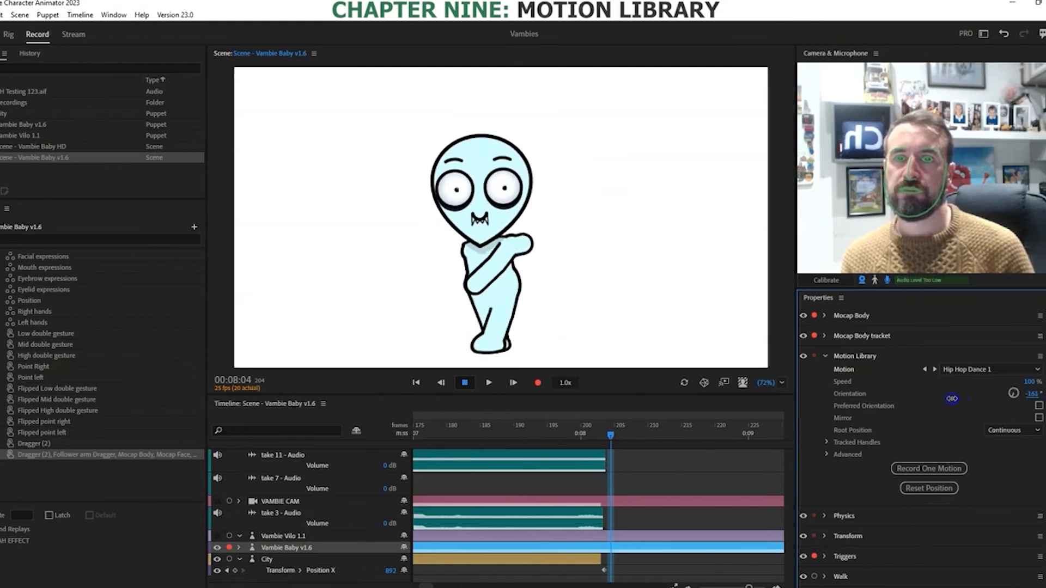
drag(934, 402, 1045, 407)
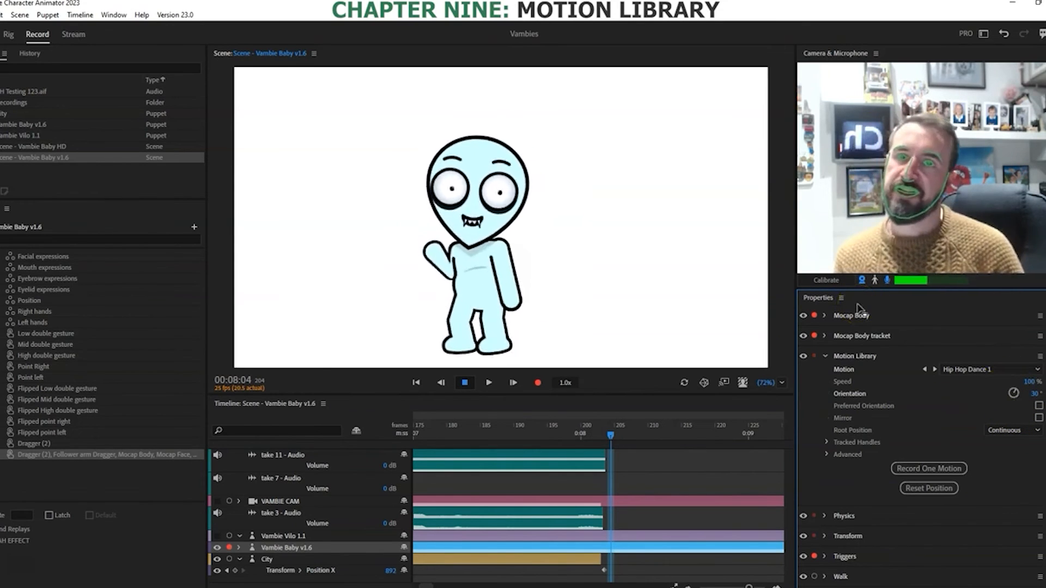
Step: Expand the Motion Library's Advanced and Tracked Handles settings and switch off tracking for both wrists and both elbows
click(825, 453)
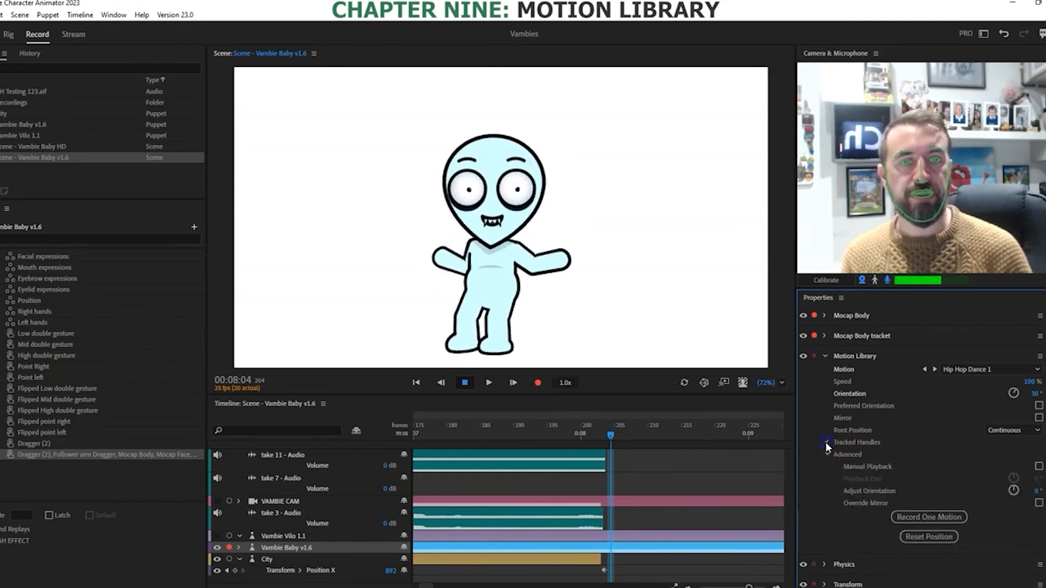
click(826, 442)
scroll(938, 432, down, 2)
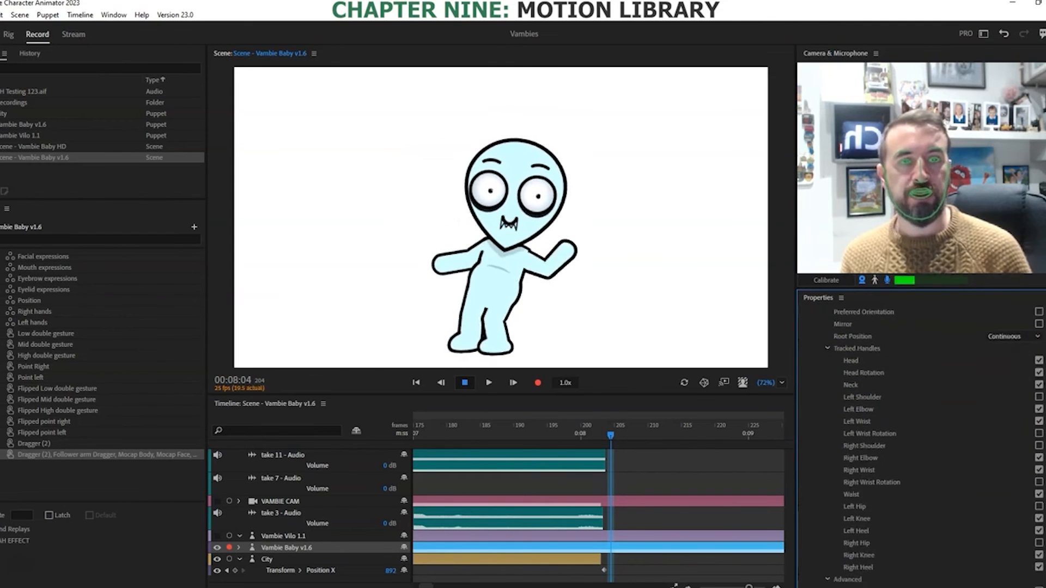
scroll(939, 432, down, 1)
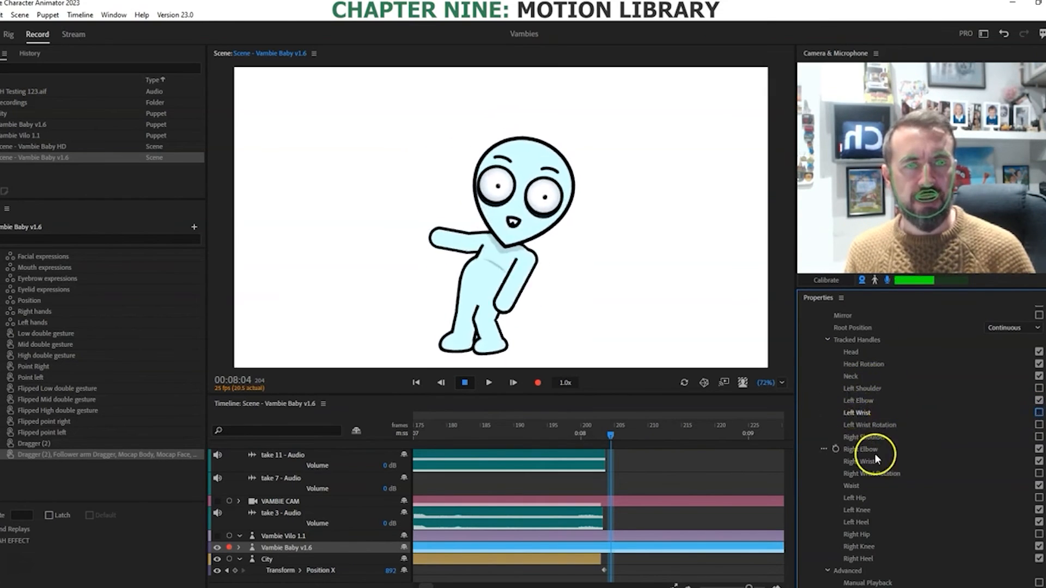
click(1039, 462)
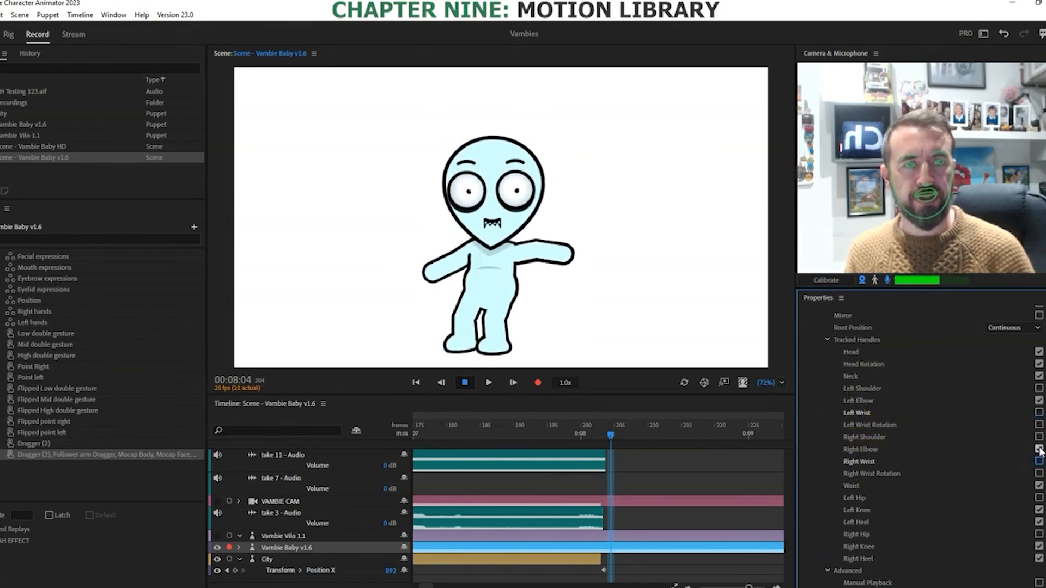
click(1039, 450)
click(1039, 402)
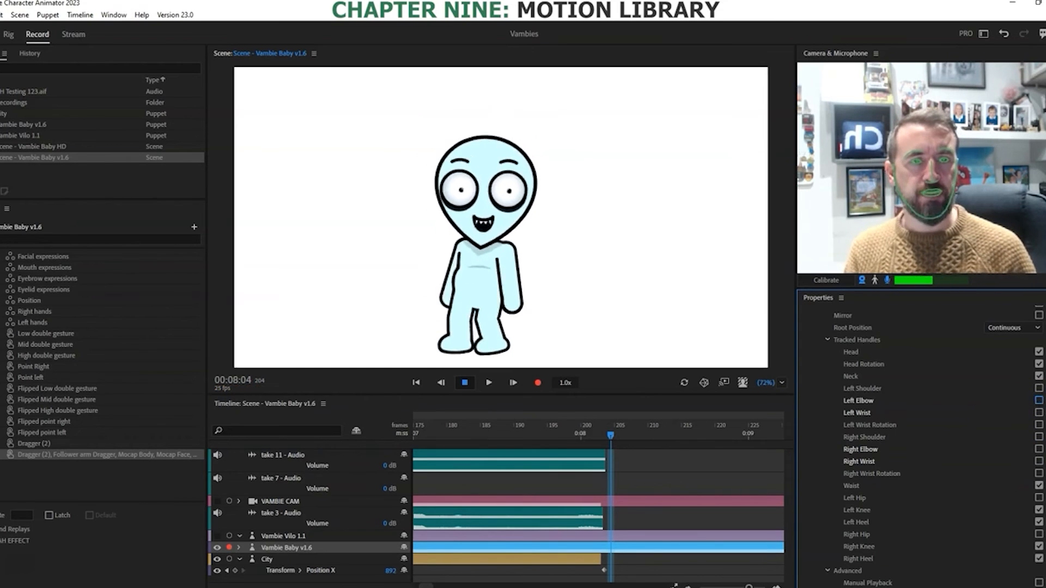
Step: Switch tracking back on for the left and right wrists and elbows
click(1039, 461)
click(1040, 413)
click(1039, 401)
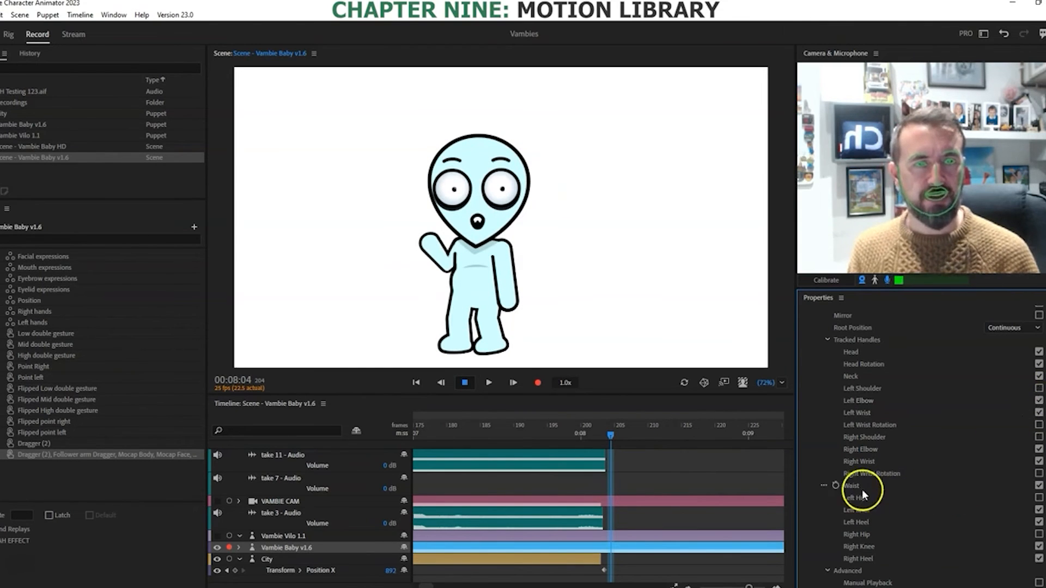
Step: Toggle the Waist tracked handle off and on to compare the dance, leaving it enabled
click(1039, 485)
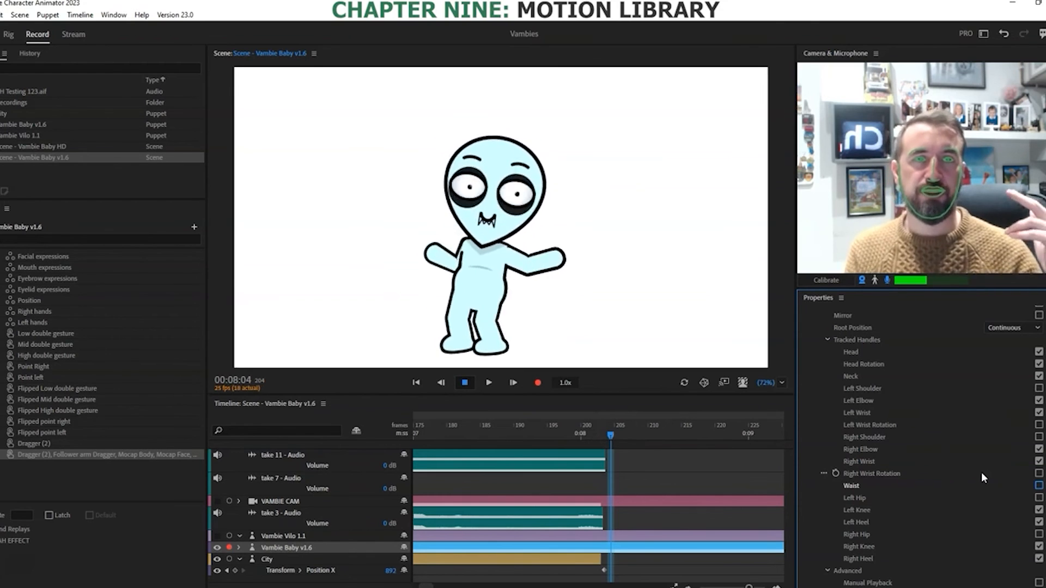
click(1038, 487)
click(1039, 487)
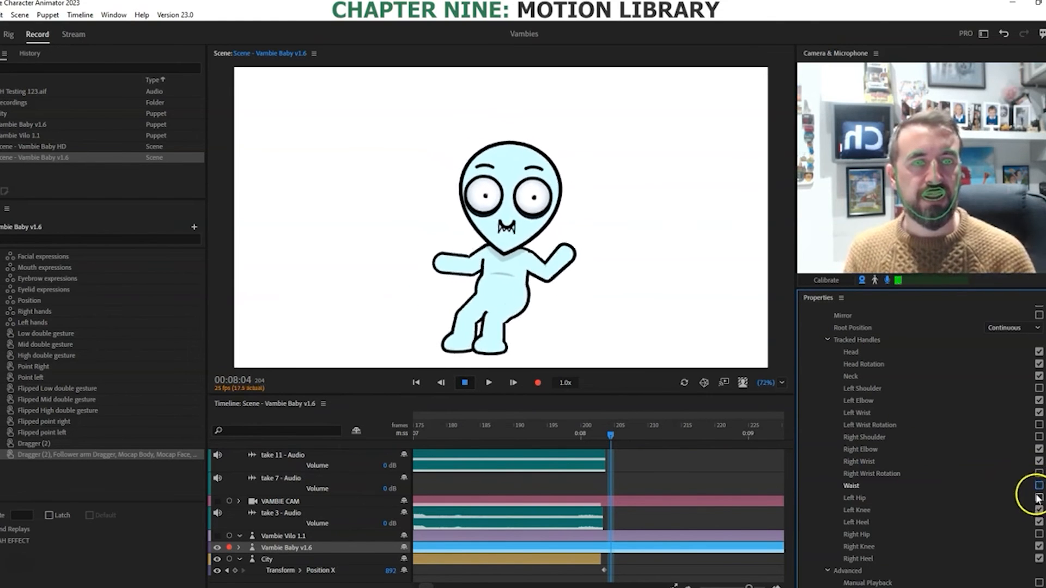
click(1039, 486)
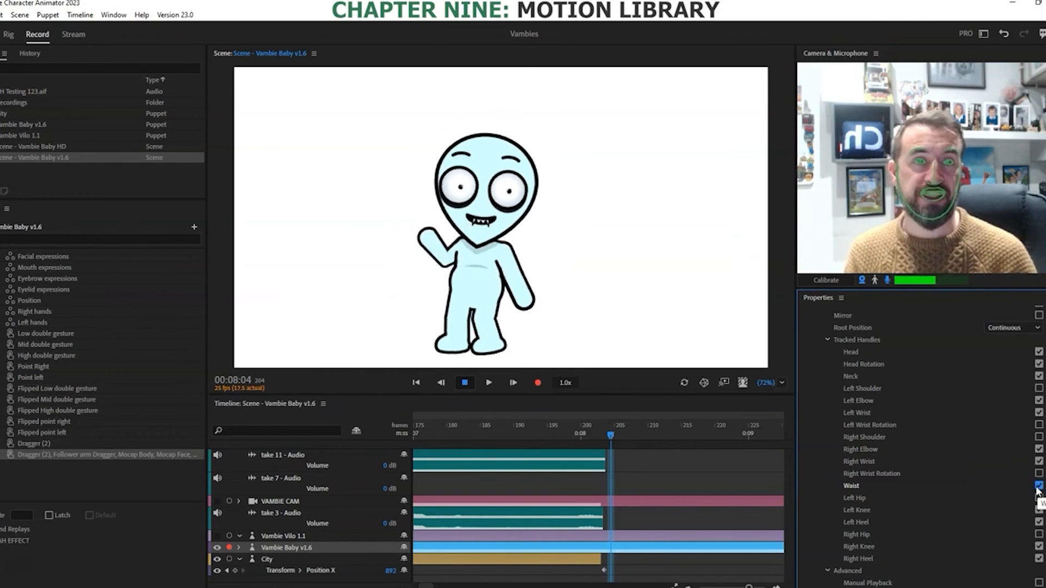
Step: Change the Motion Library motion to Walk 1 from the Walk category
scroll(1007, 415, up, 3)
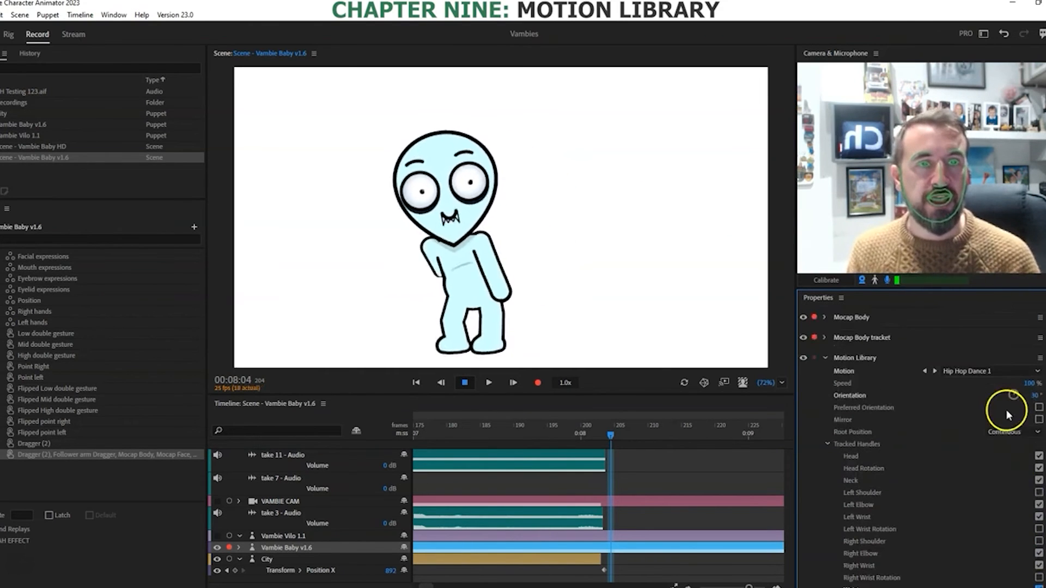
click(1023, 375)
mouse_move(900, 402)
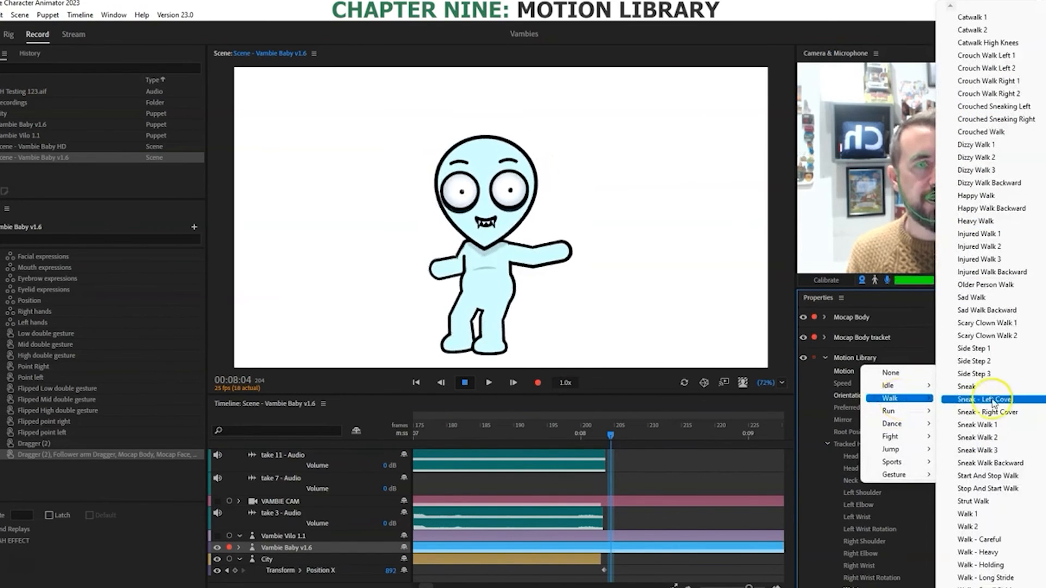
click(981, 514)
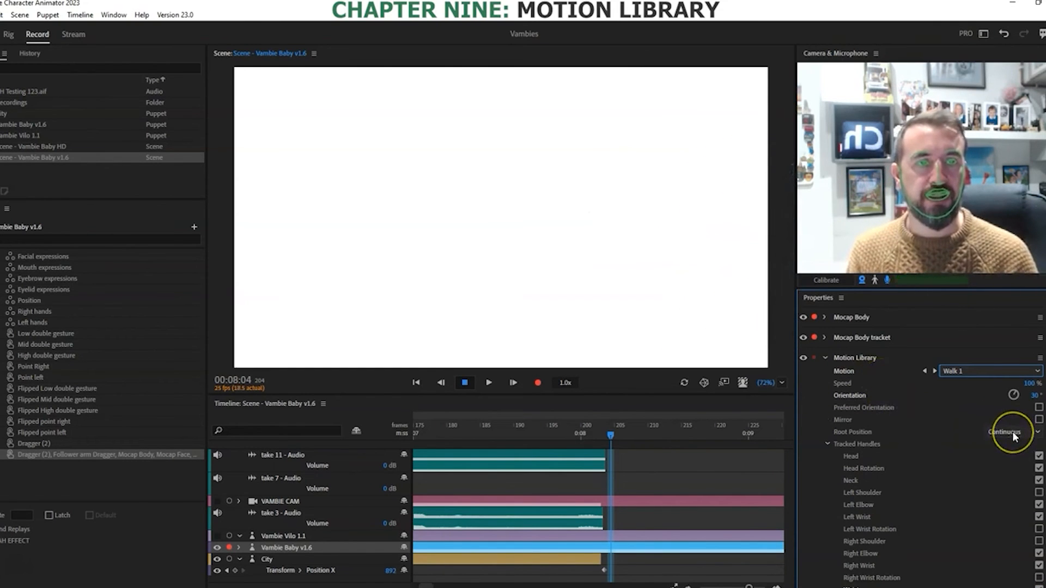
Step: Refresh the scene and set the Walk 1 motion's root position to Treadmill
click(684, 382)
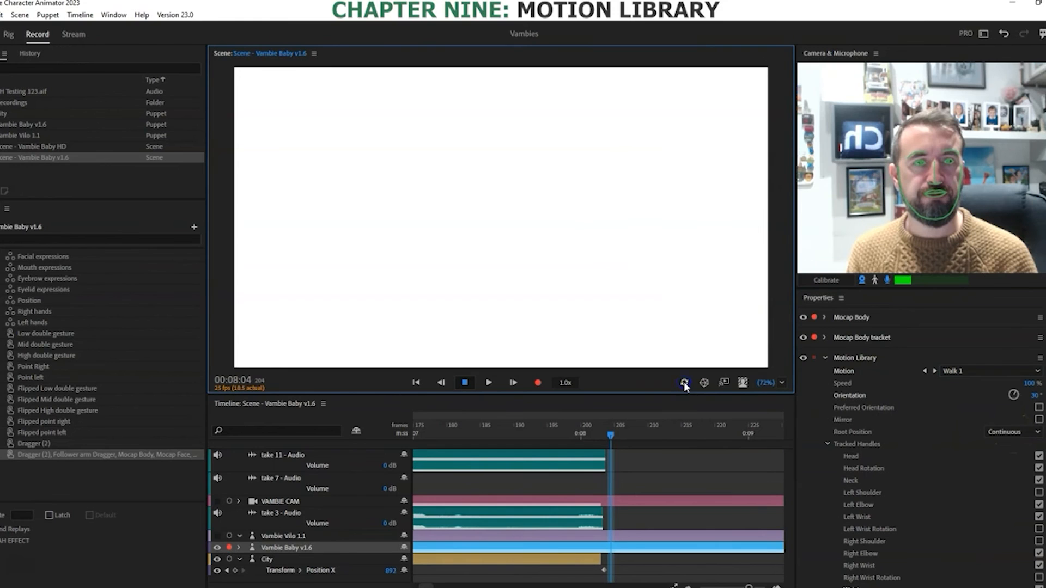
click(1000, 432)
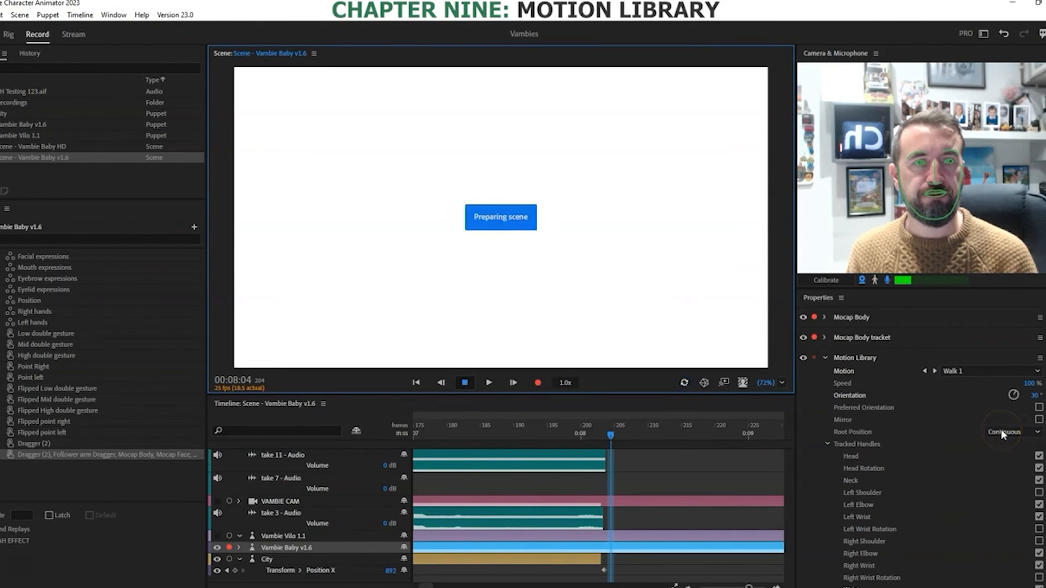
click(1010, 431)
click(1011, 468)
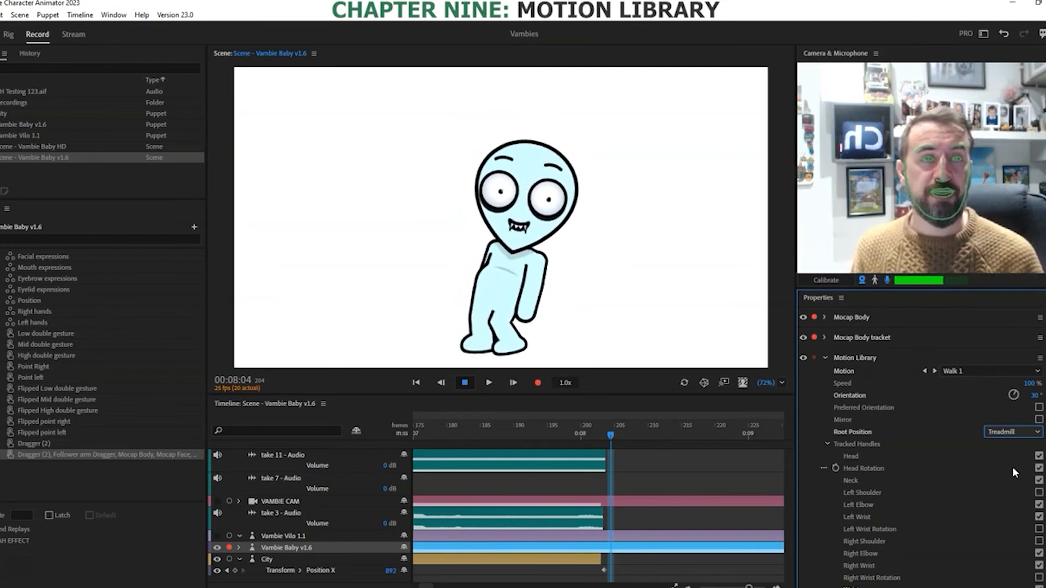
Step: Set the Walk 1 motion's orientation to -24° and its speed to about 159%
click(1034, 397)
drag(1028, 397, 1002, 397)
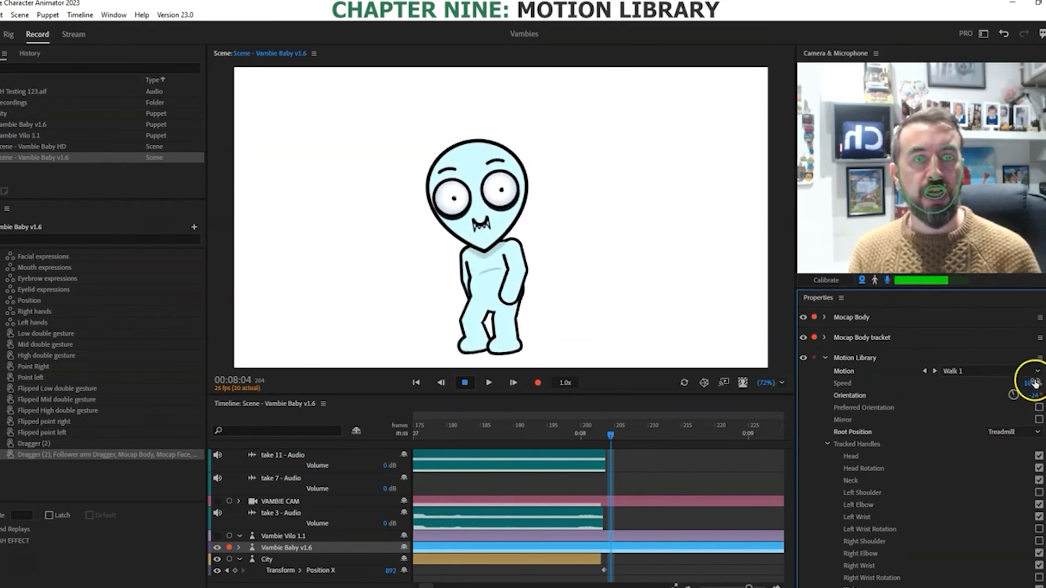
mouse_move(1027, 383)
mouse_down()
mouse_move(1008, 383)
mouse_move(1042, 379)
mouse_up()
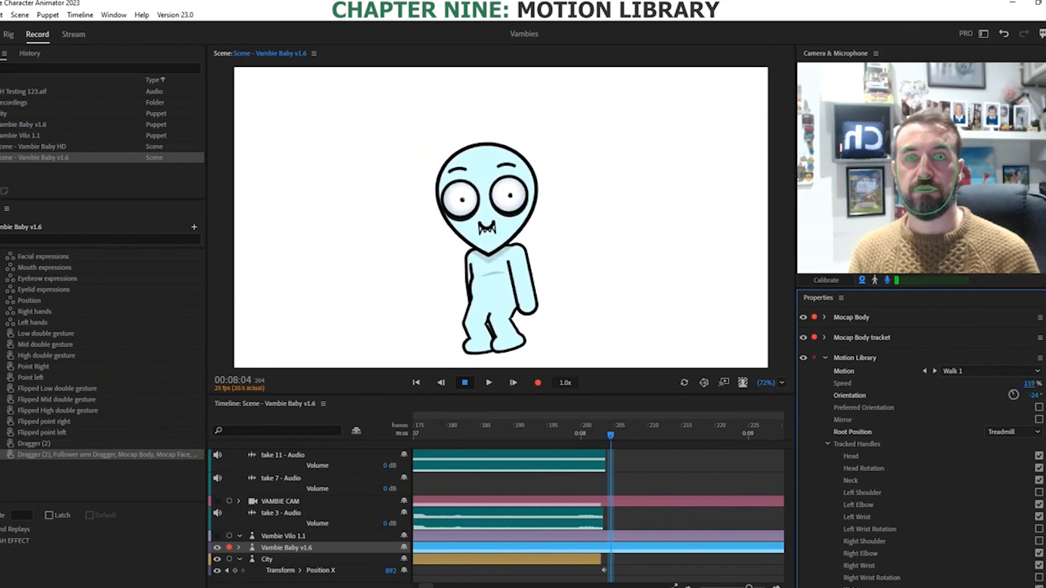
Step: Try a speed of 10% for the Walk 1 motion, and settle on 52%
drag(1029, 384, 950, 384)
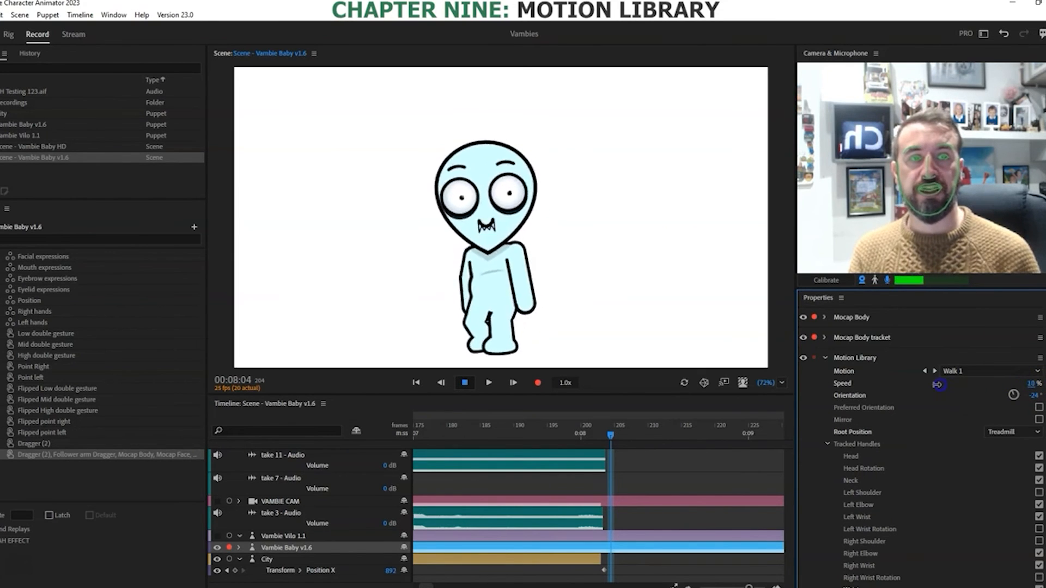
mouse_move(1032, 384)
mouse_down()
mouse_move(1045, 383)
mouse_move(1036, 393)
mouse_up()
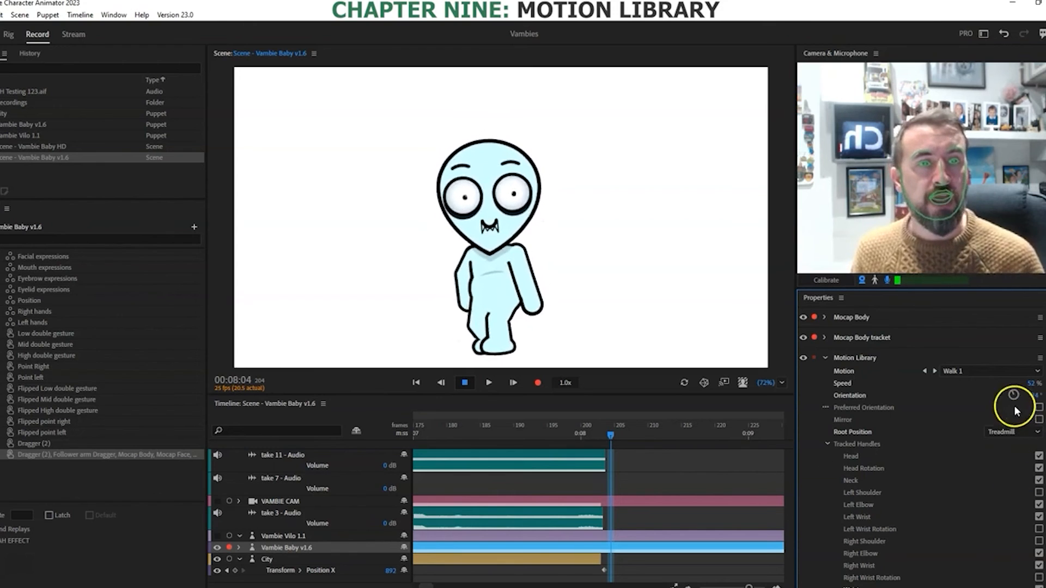
Step: Change the Motion Library motion to Sad 1 from the Idle category and set its orientation to -90°
click(1008, 366)
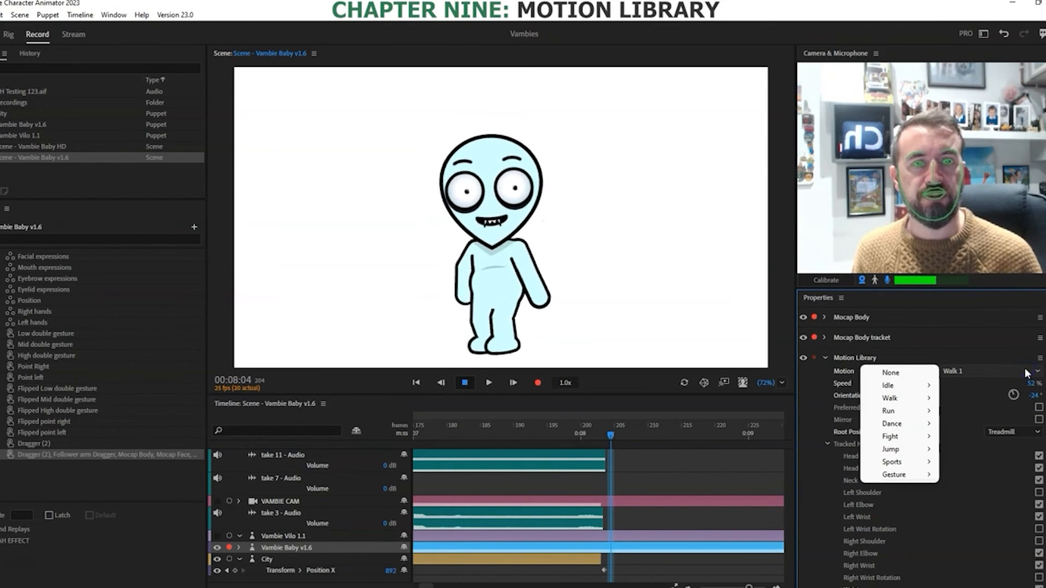
mouse_move(914, 392)
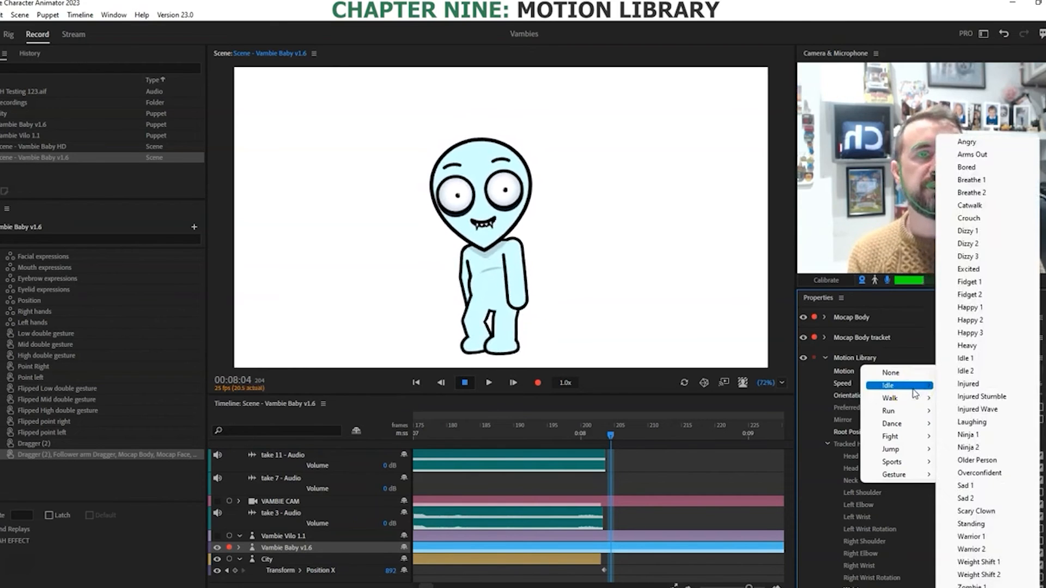
click(1011, 388)
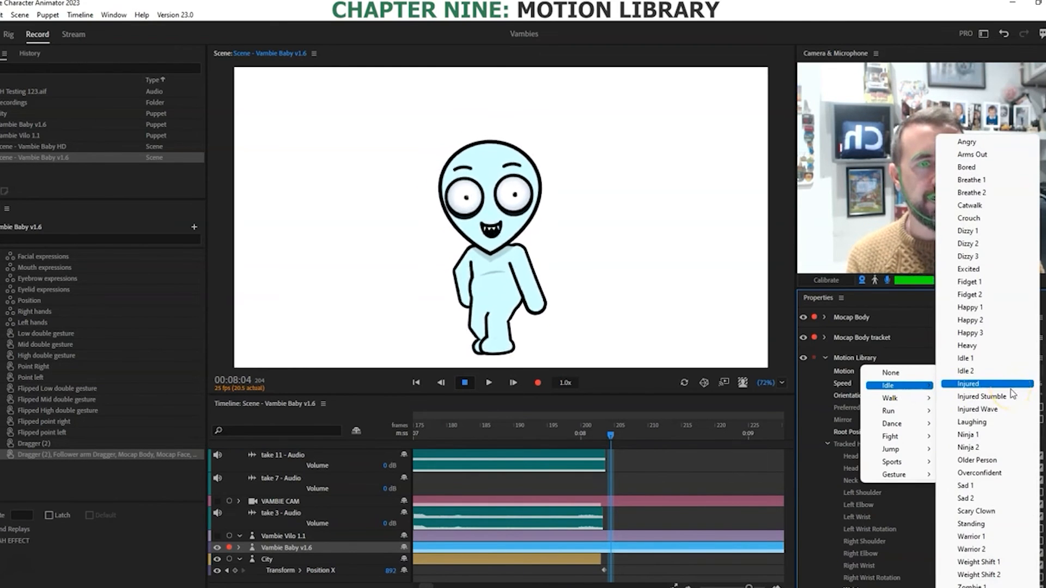
click(991, 486)
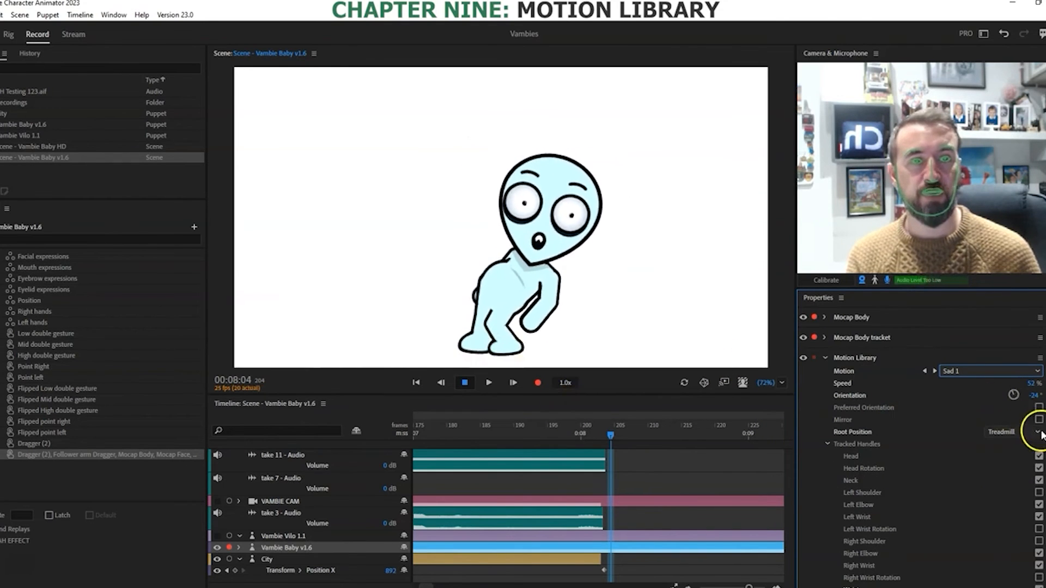
drag(1033, 395, 997, 399)
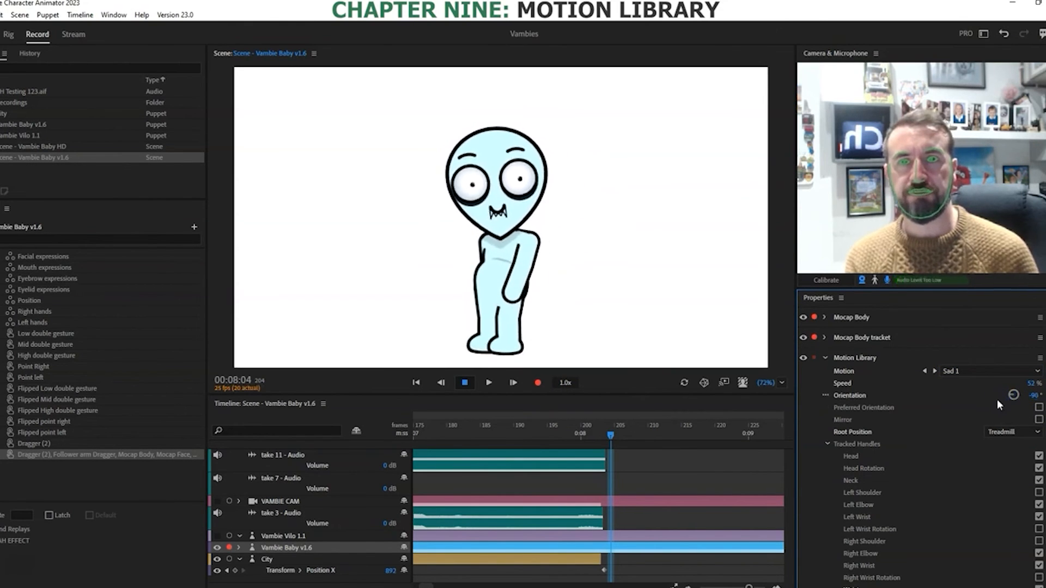
Step: Change the Motion Library motion to Jab 1 from the Fight category and set its orientation to 71°
click(1031, 371)
mouse_move(898, 477)
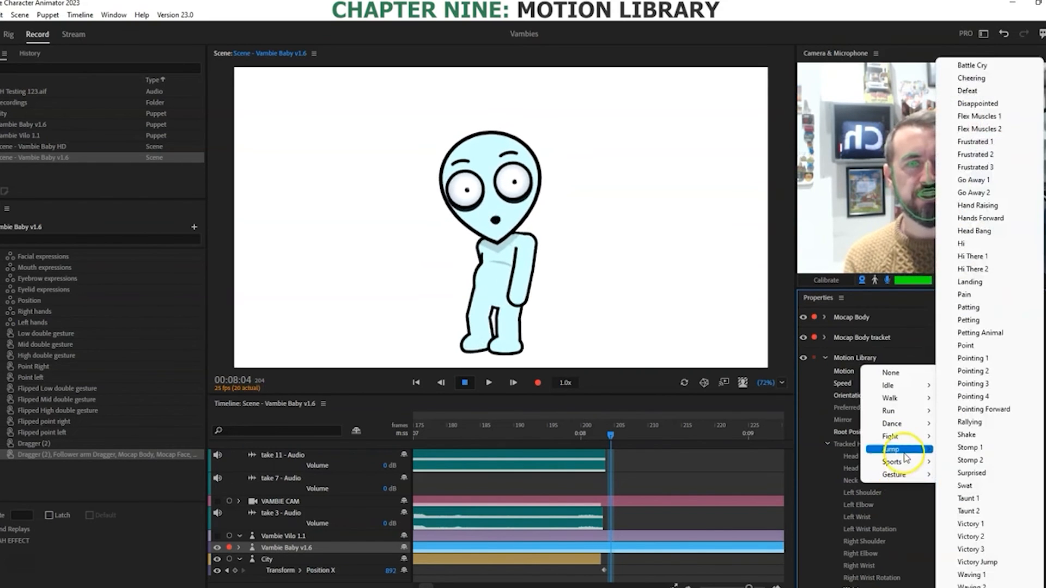
mouse_move(905, 439)
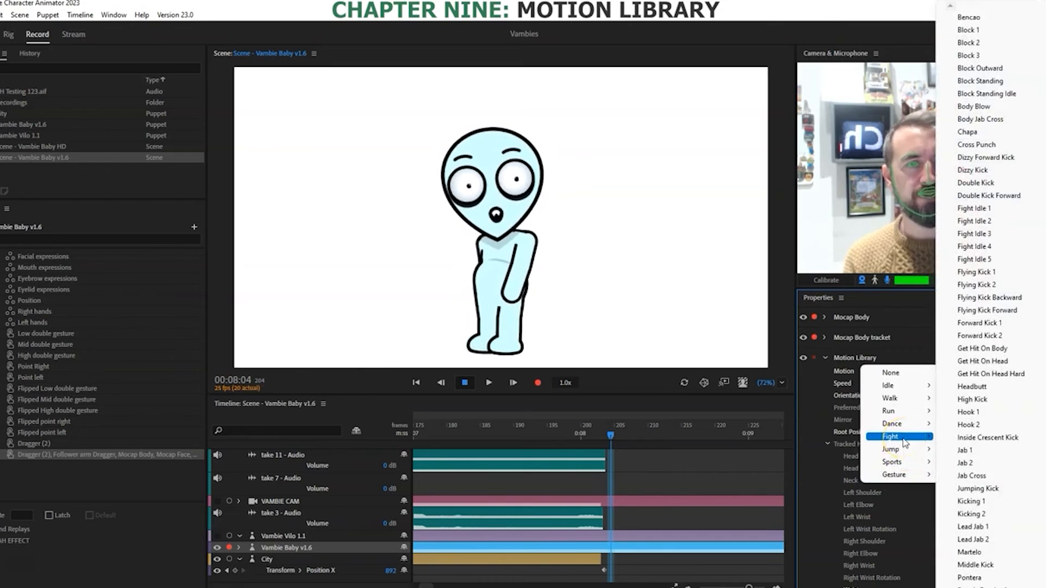
click(960, 452)
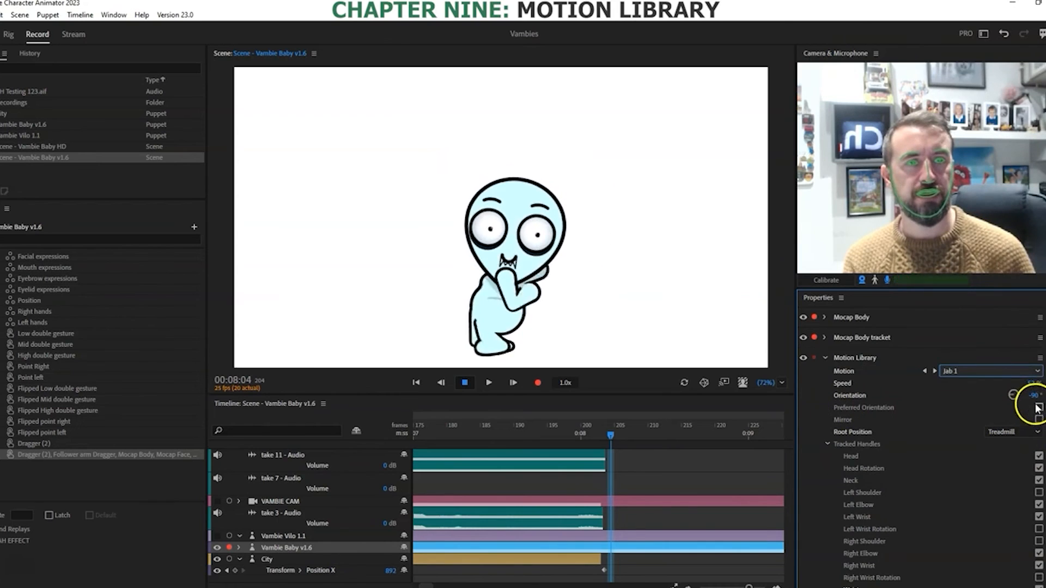
drag(1033, 396, 716, 249)
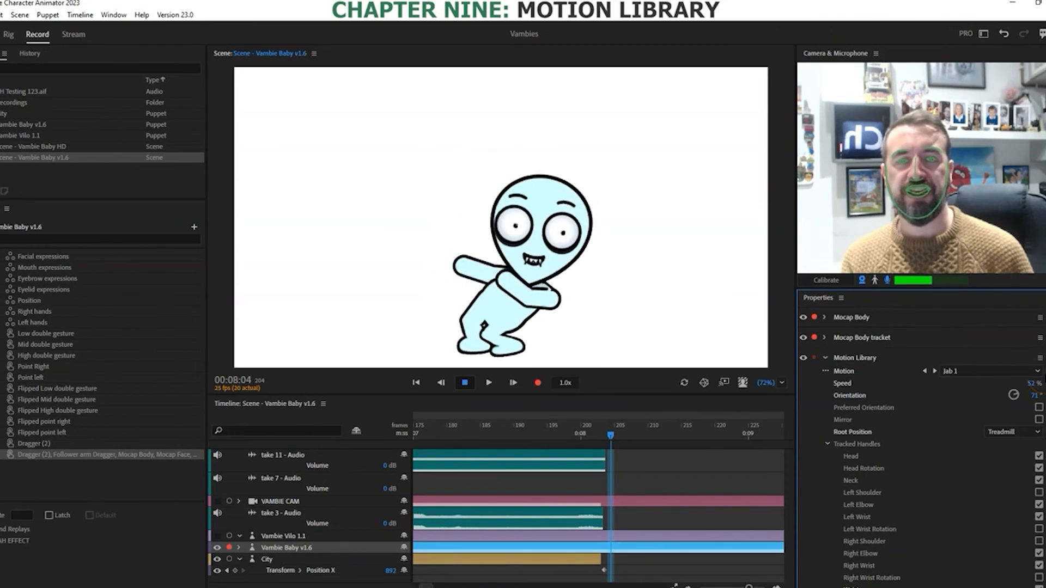
Step: Set the Motion Library motion to None, and collapse its Tracked Handles to show the Advanced settings
click(990, 368)
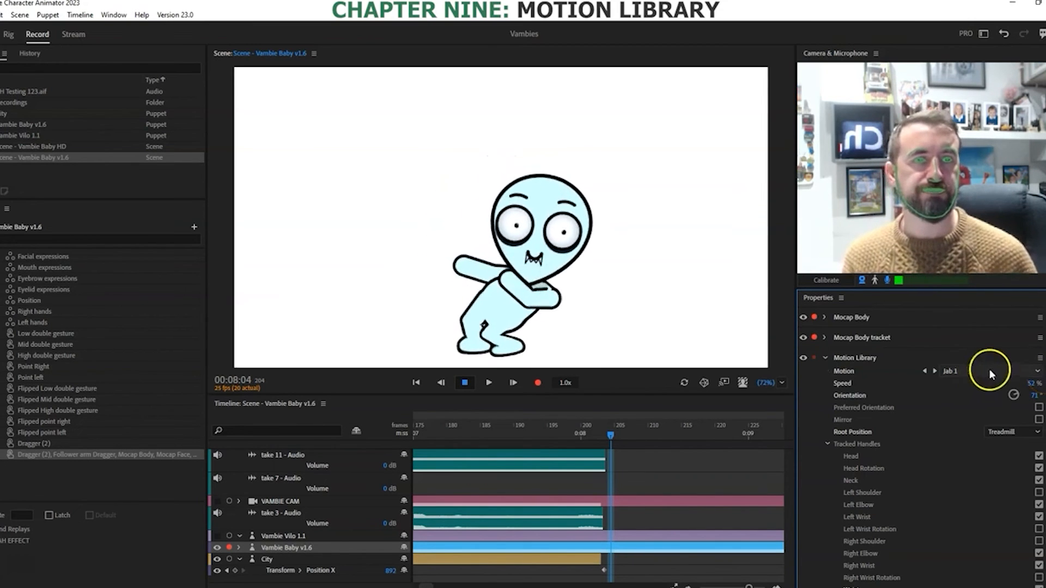
click(905, 370)
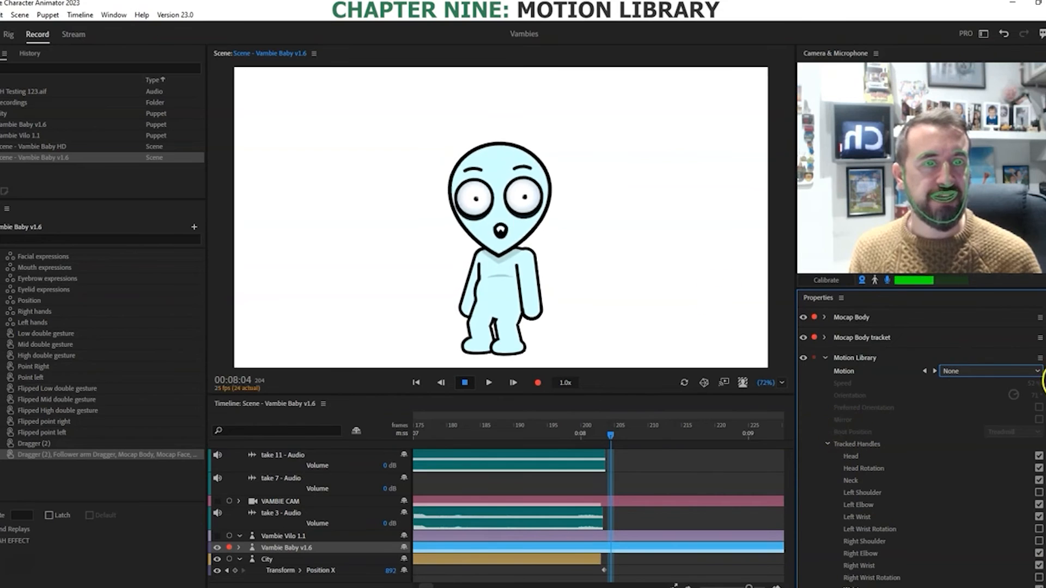
scroll(921, 441, down, 5)
scroll(921, 441, up, 5)
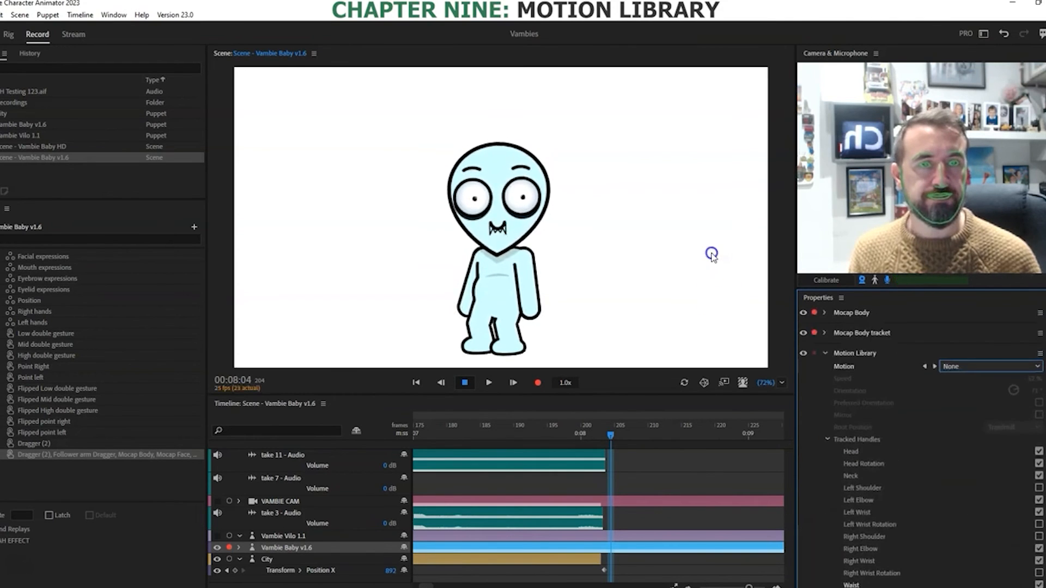
click(828, 439)
click(847, 462)
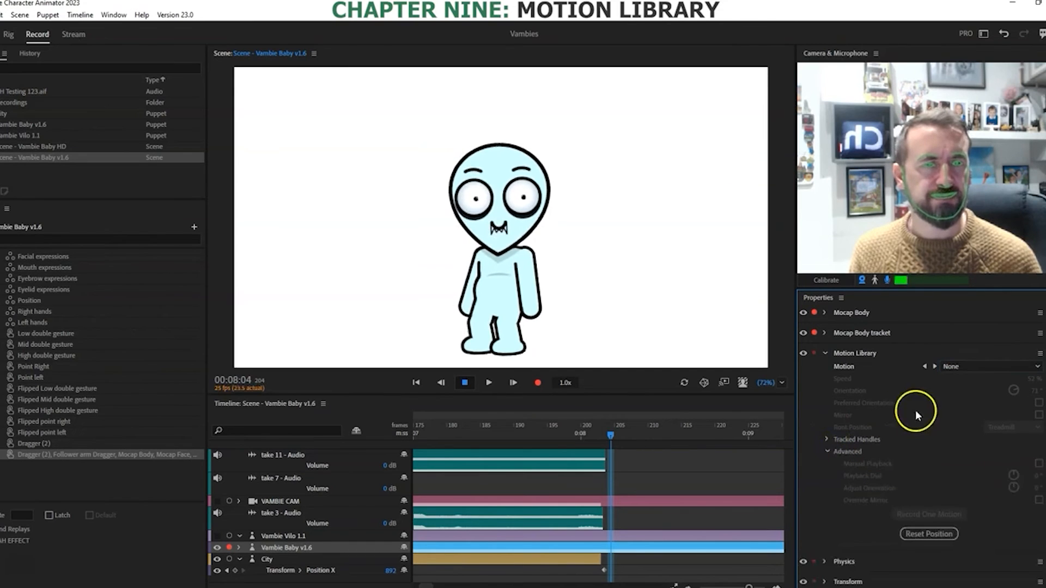
Step: Apply the Walk 1 motion from the Walk category and check its Root Position choices, keeping Treadmill
click(966, 368)
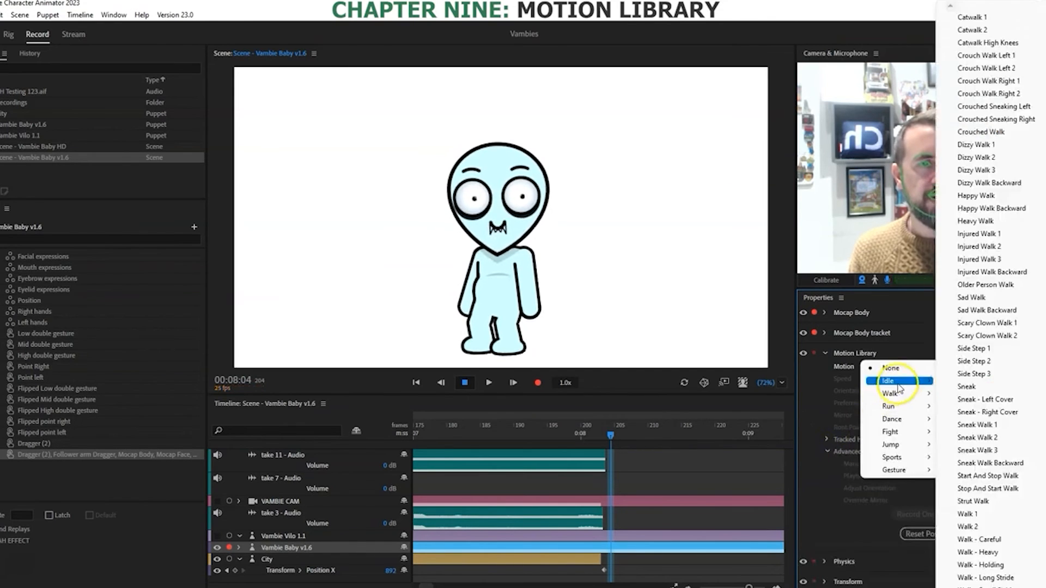
click(981, 514)
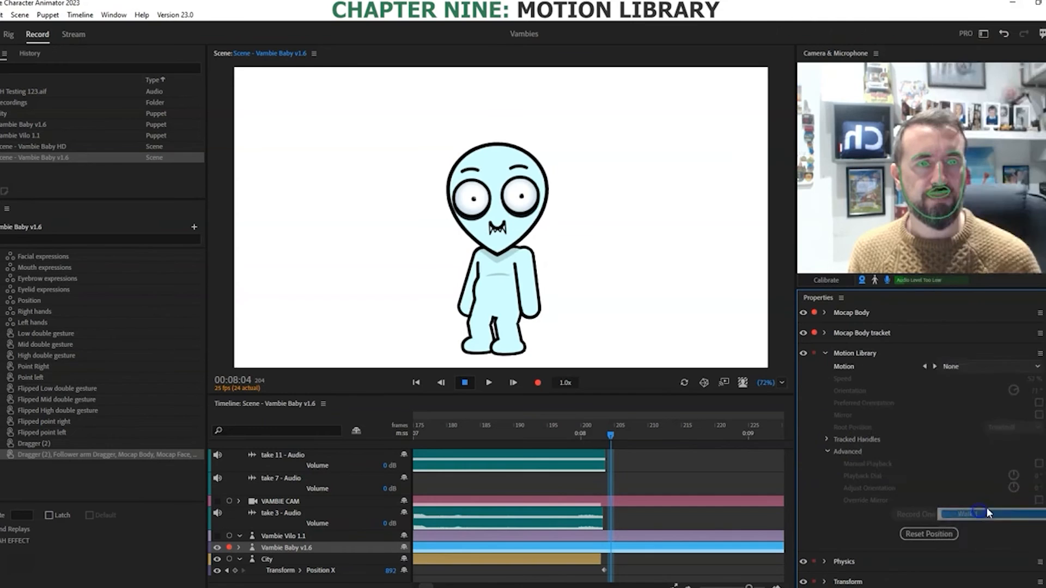
click(1019, 429)
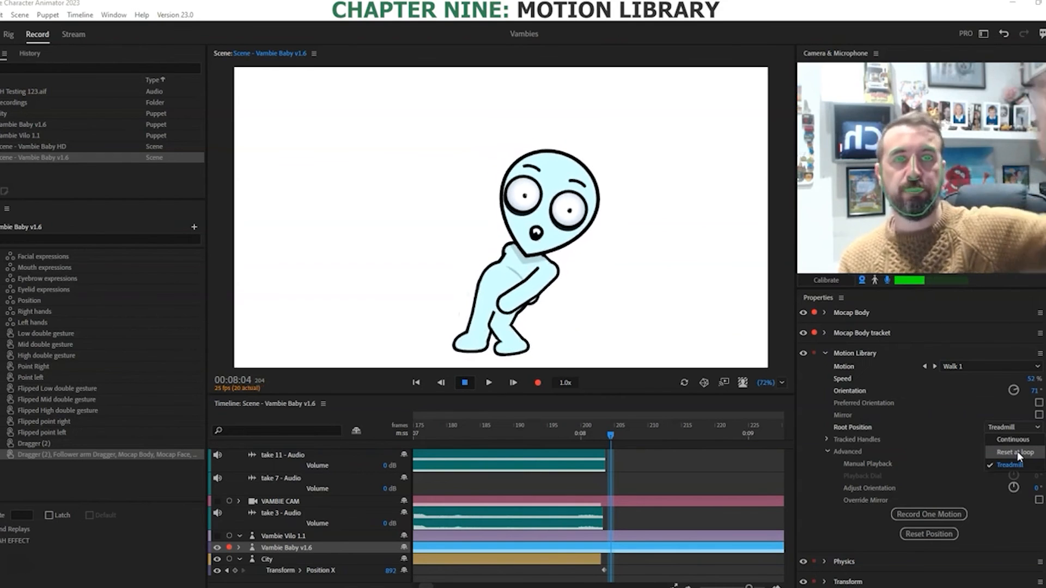
click(997, 426)
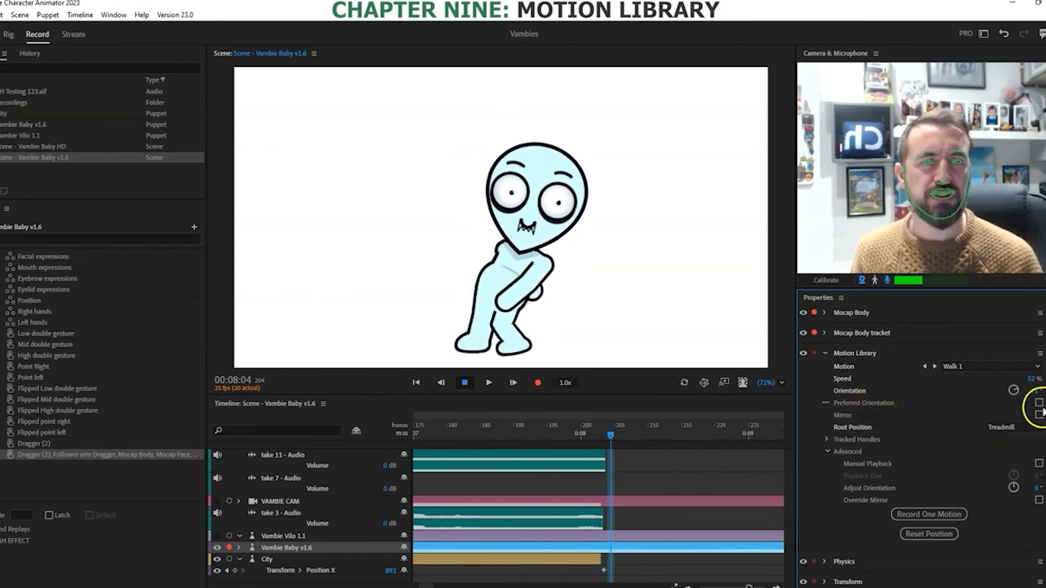
click(1034, 392)
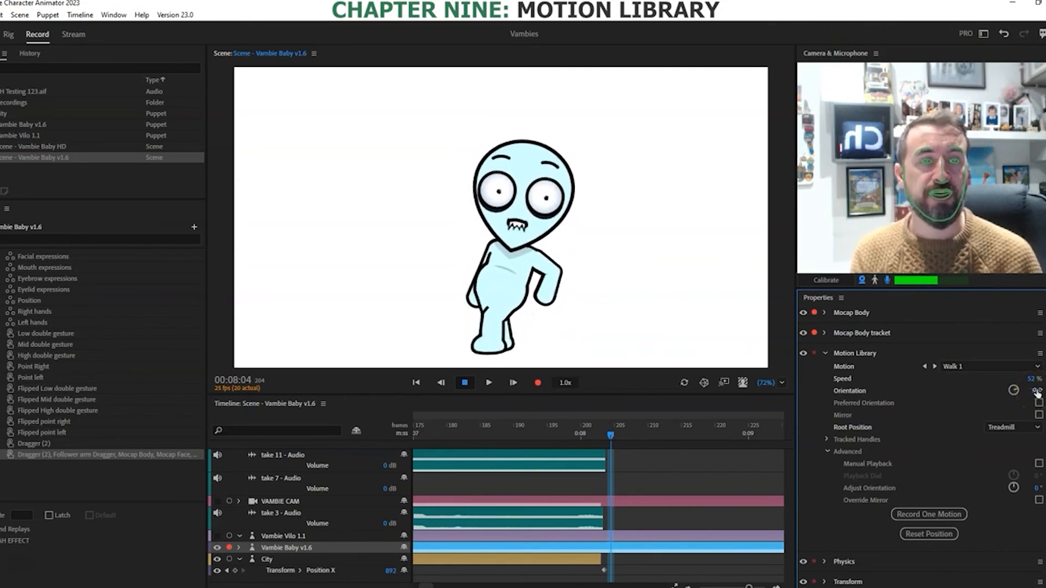
scroll(923, 447, down, 1)
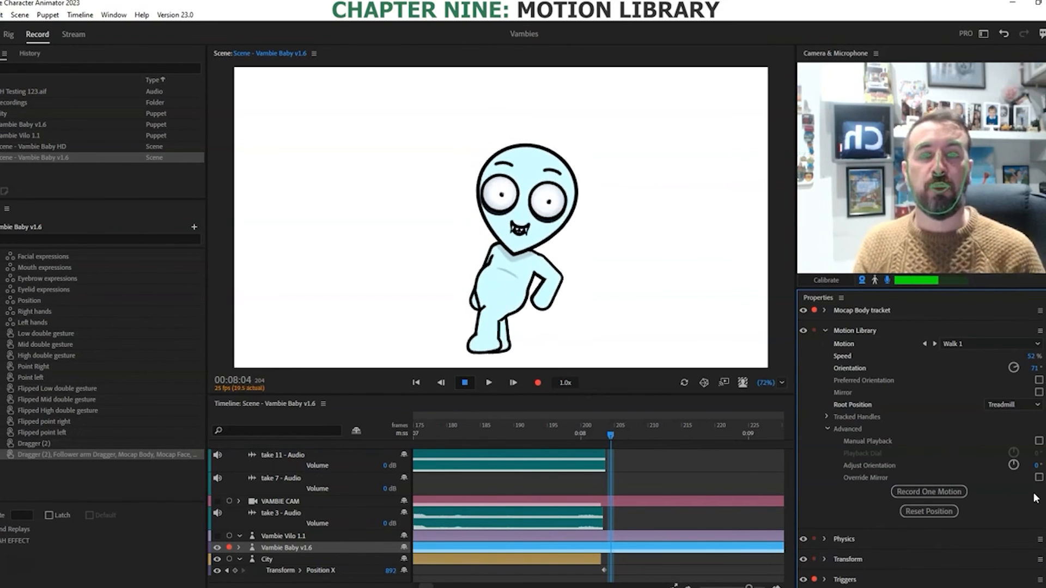
Step: Remove the Walk 1 motion from the puppet by choosing None
click(979, 344)
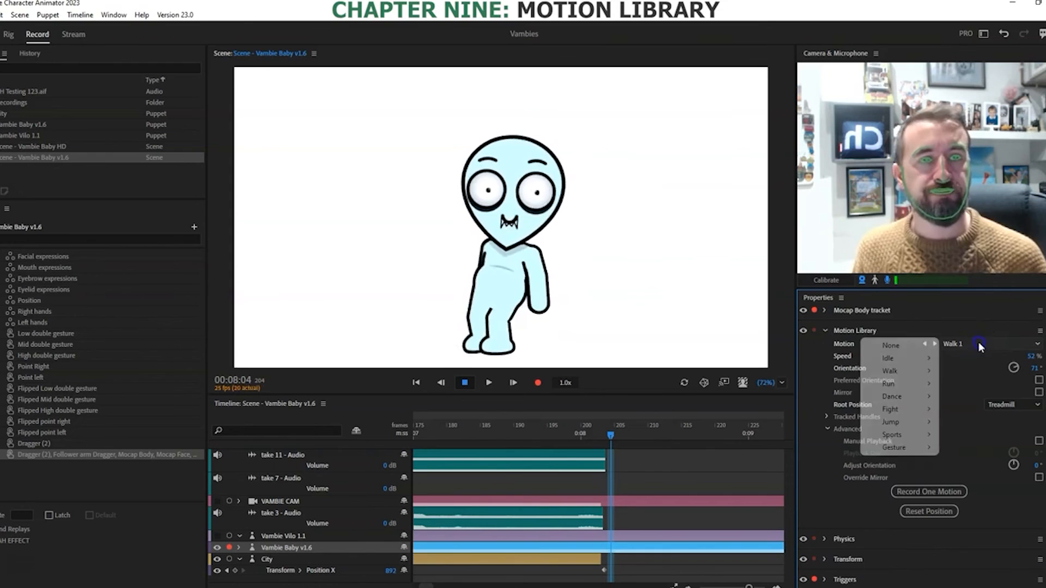
click(900, 349)
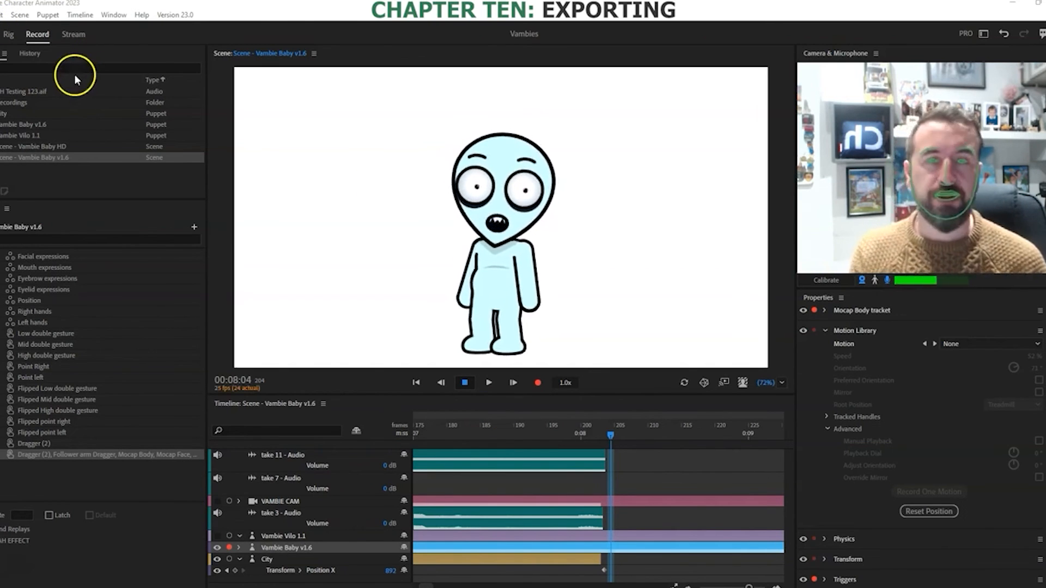
Step: Review the Quick Export quality presets and file location for the Vambie Baby v1.6 scene, and close it without exporting
click(3, 15)
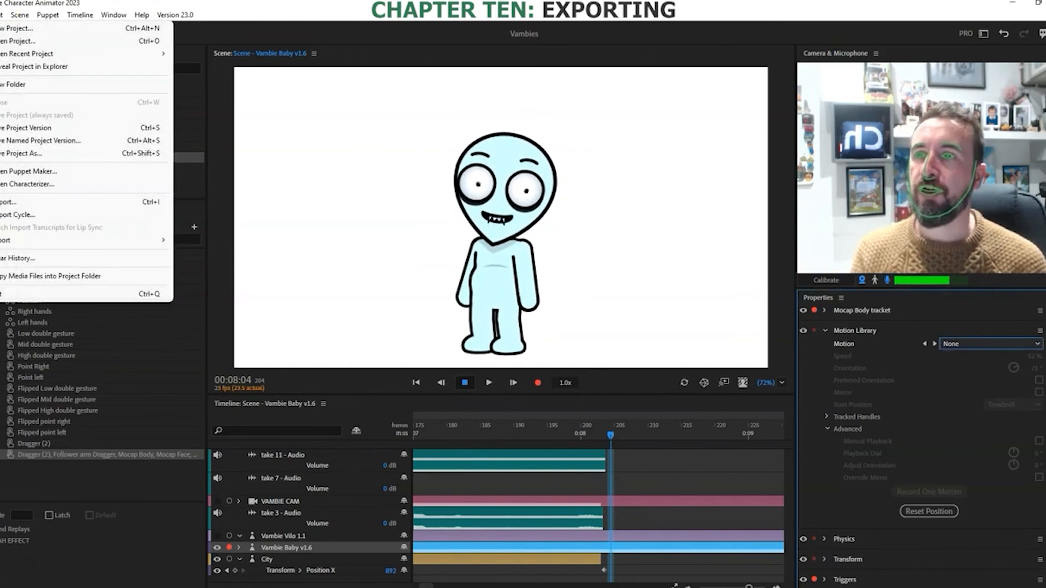
mouse_move(34, 243)
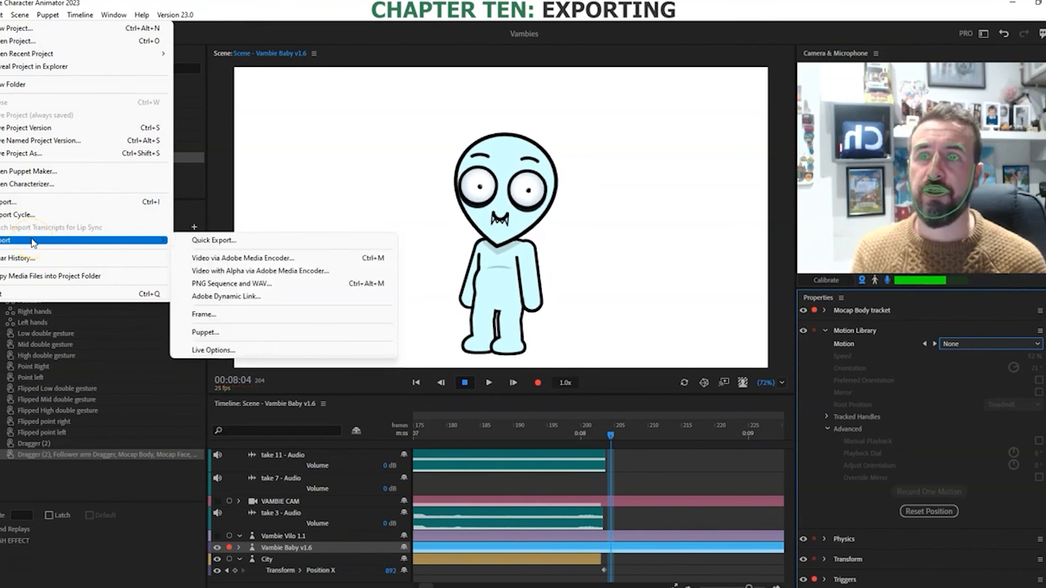
click(226, 244)
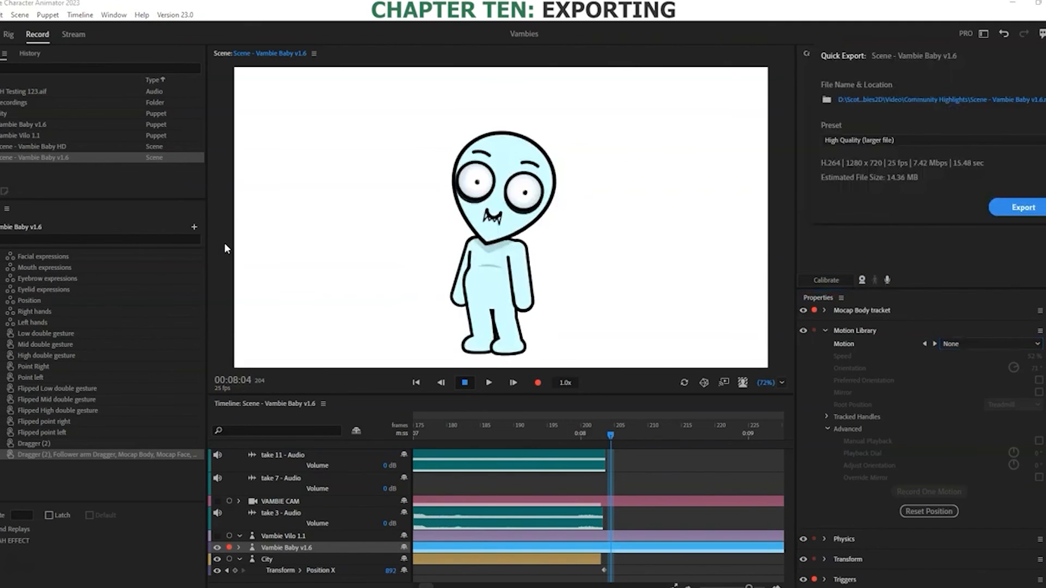
click(820, 143)
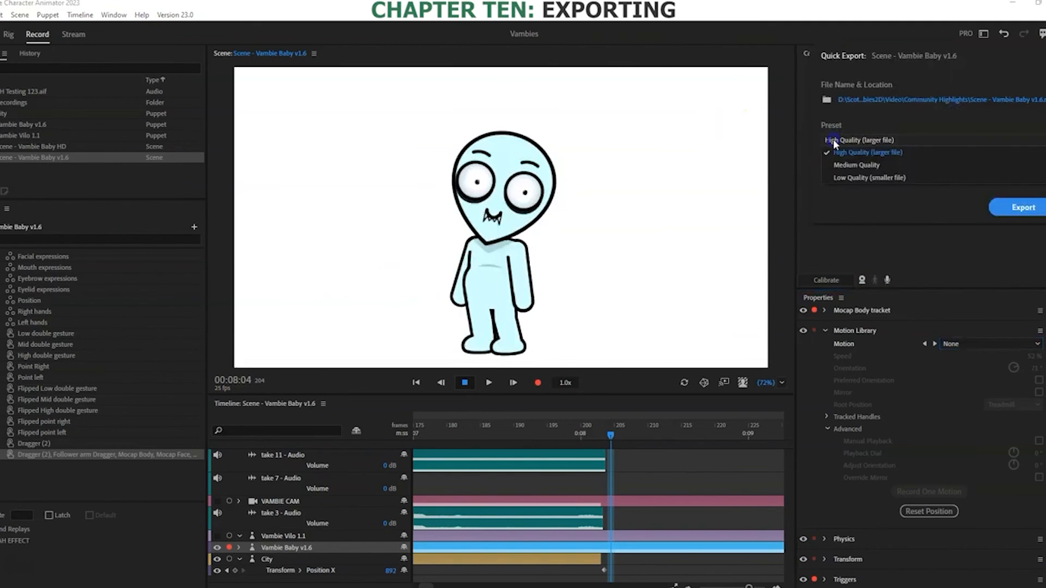
click(884, 112)
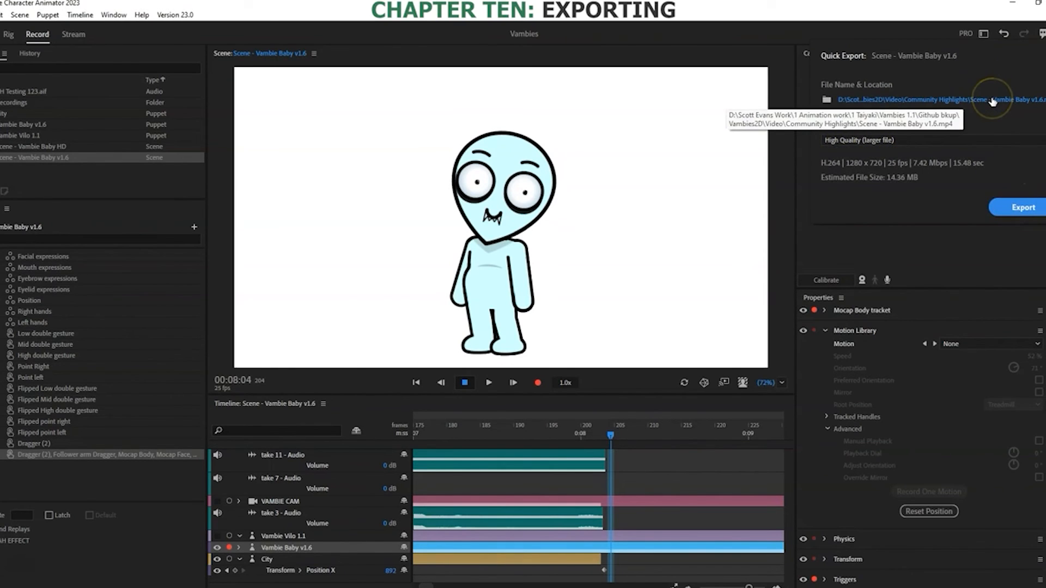
click(665, 85)
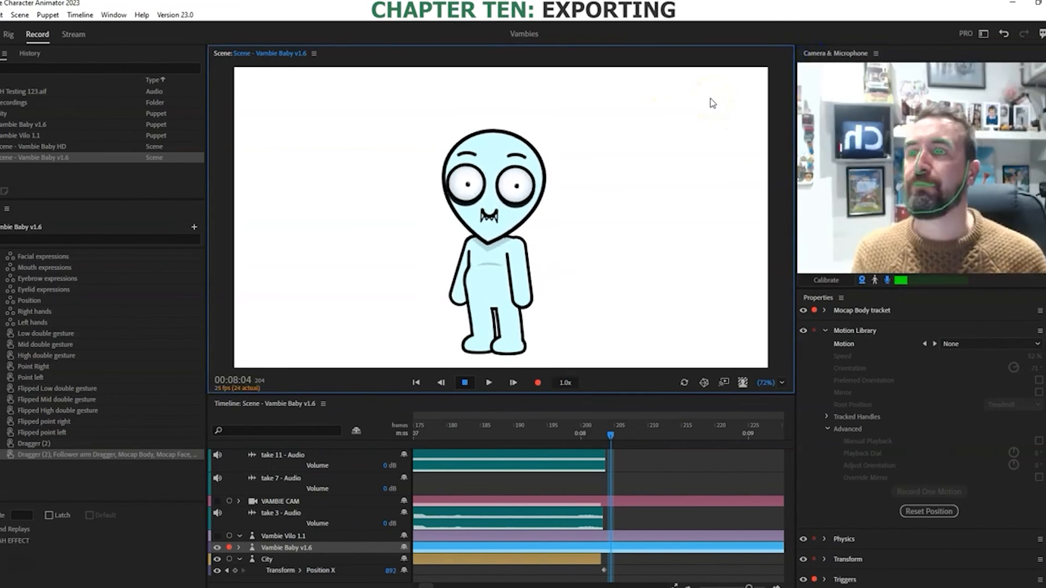
Step: Review the scene's export choices, including Adobe Media Encoder video, video with alpha, Dynamic Link and Puppet, without exporting
click(3, 15)
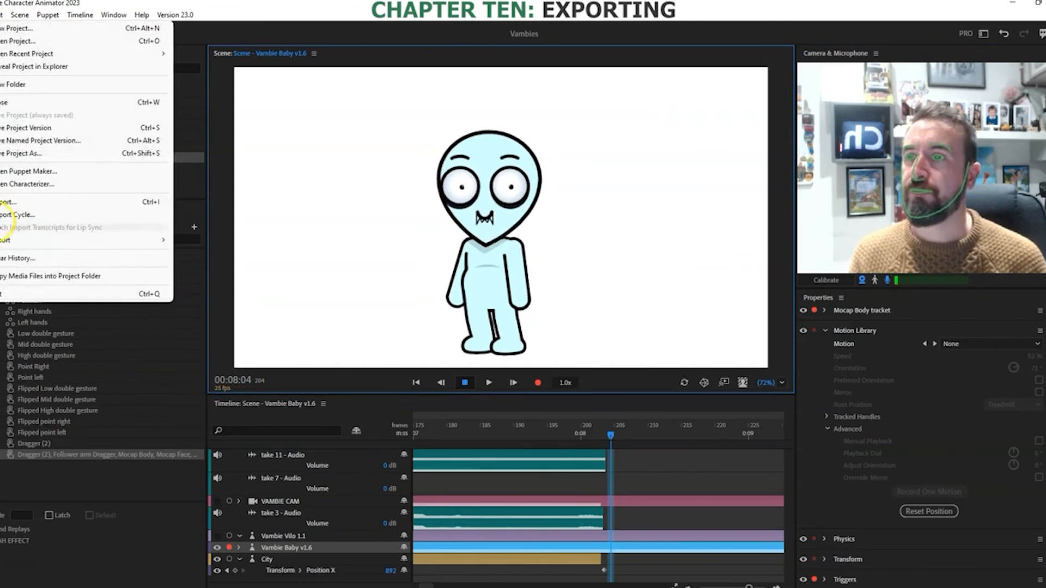
mouse_move(136, 240)
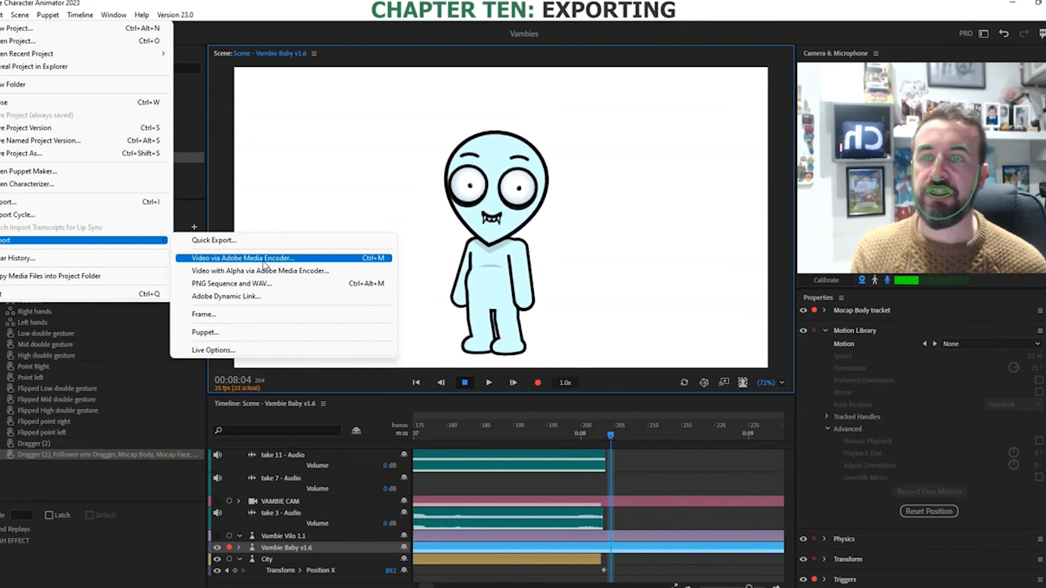
click(233, 259)
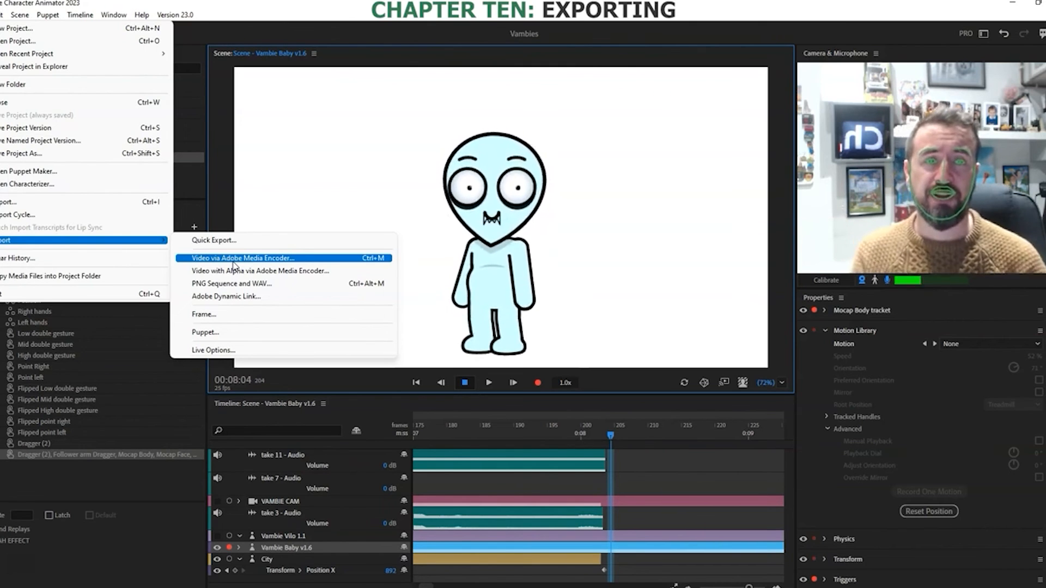
click(263, 275)
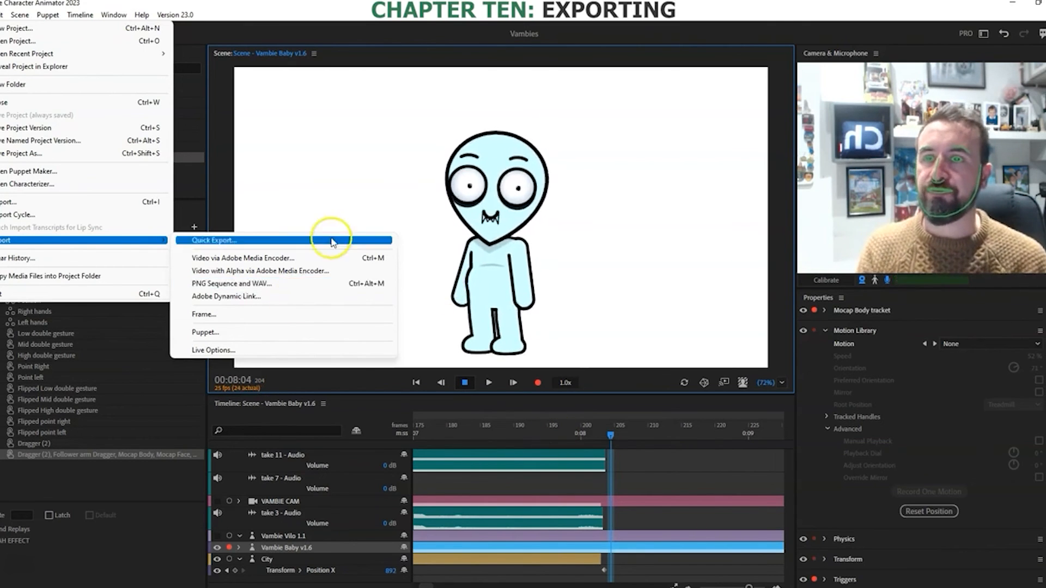
click(260, 299)
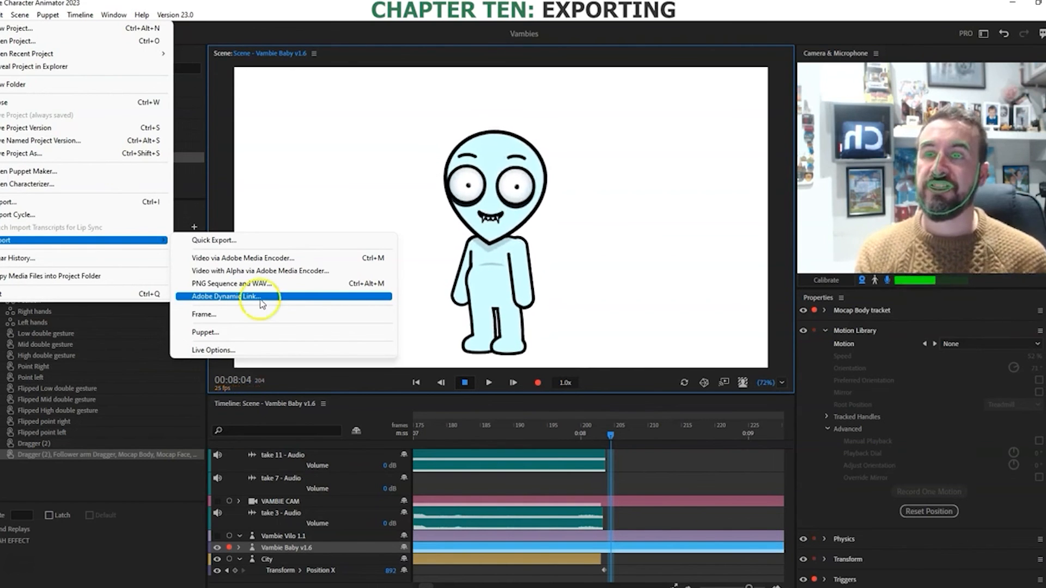
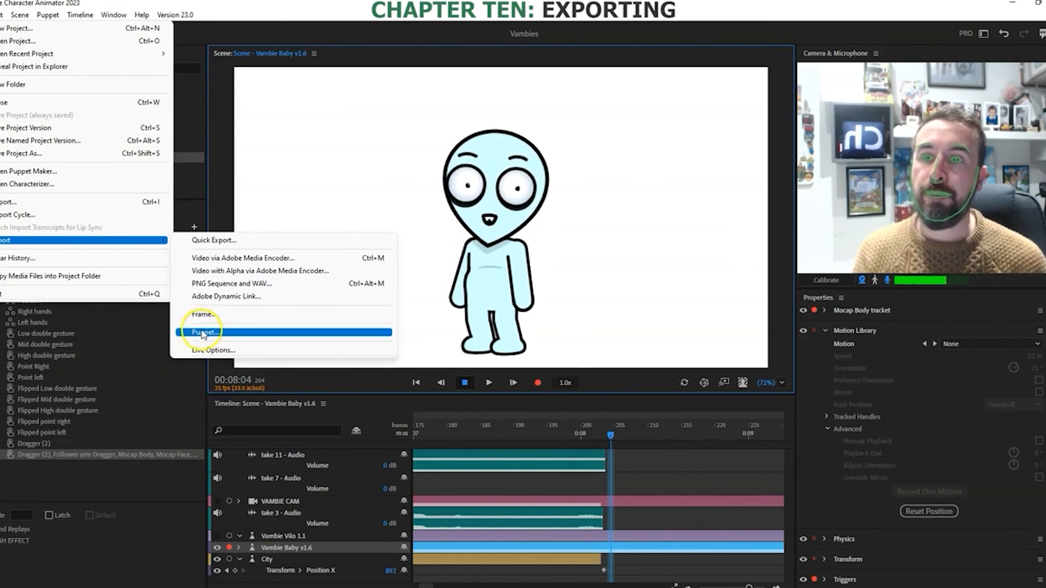
click(205, 335)
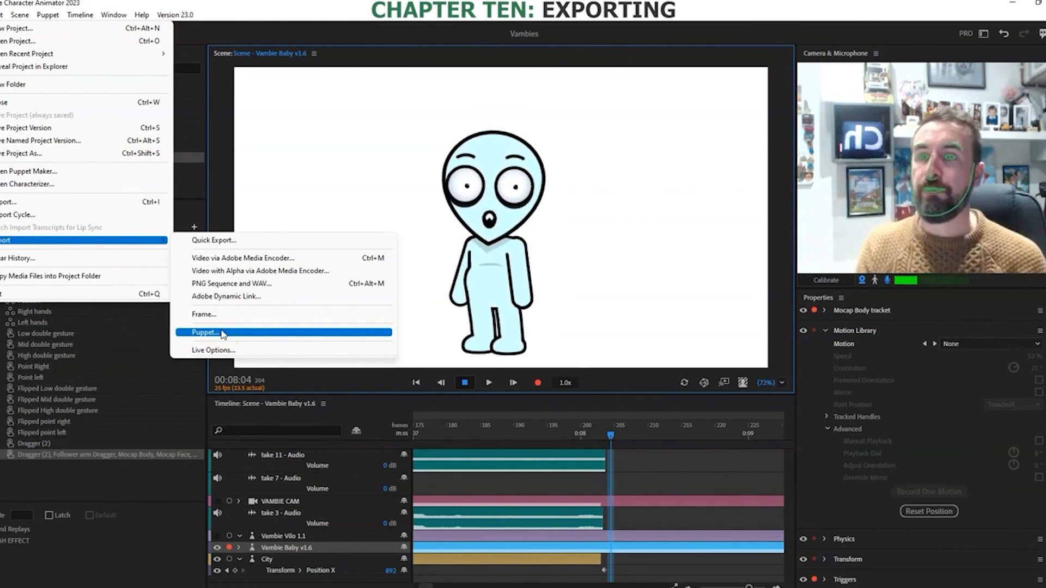
click(252, 342)
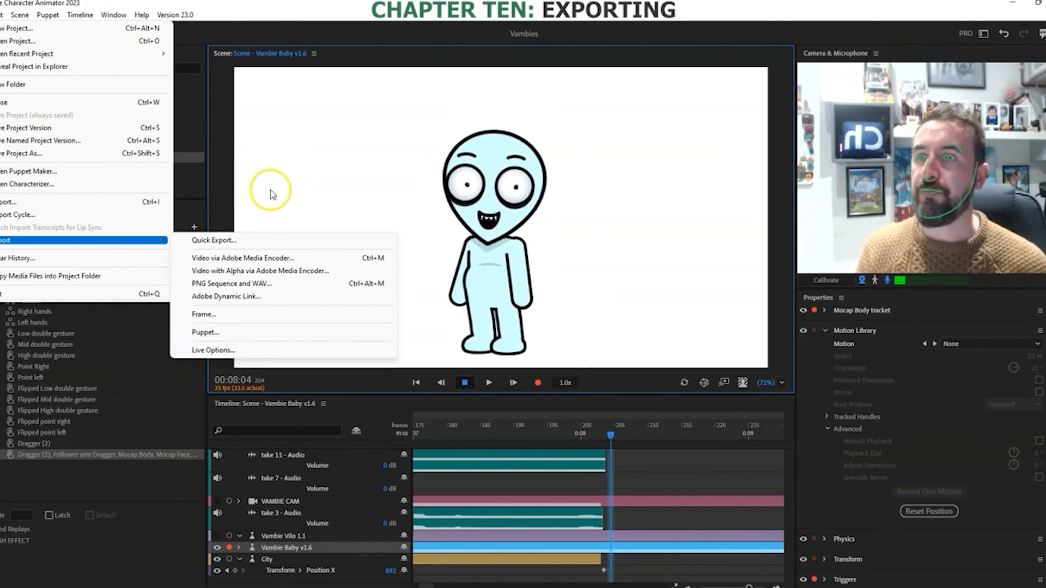
click(321, 163)
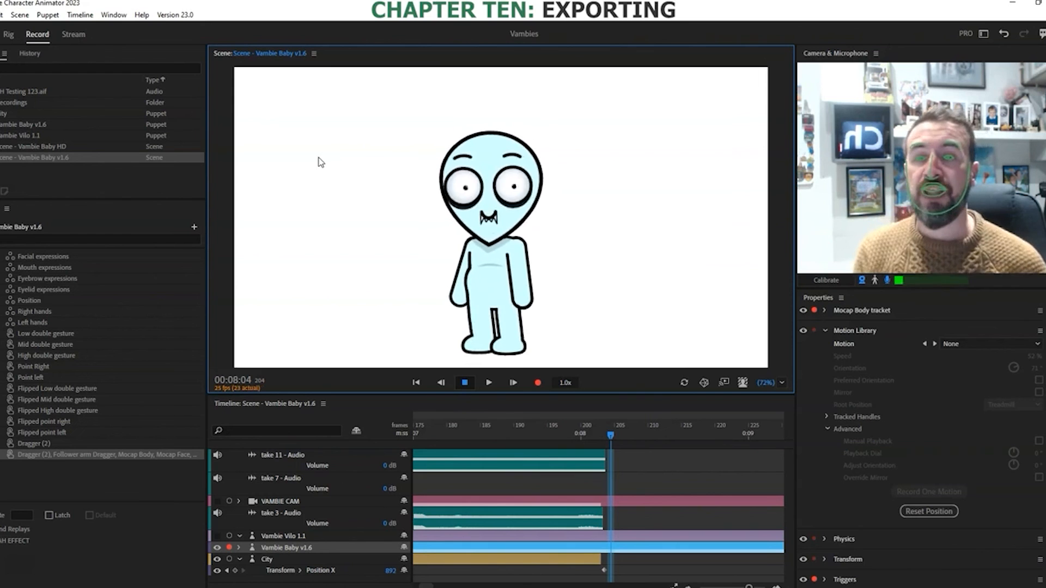
Step: Scrub through the scene from its beginning to view the puppet walking in front of the city background
drag(427, 587, 412, 587)
click(450, 436)
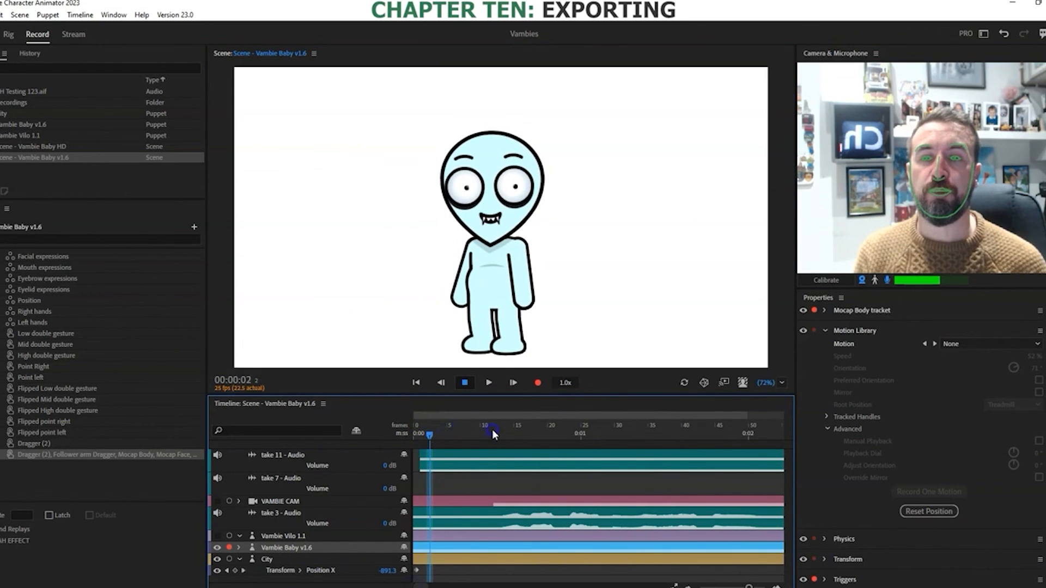
drag(501, 429, 553, 389)
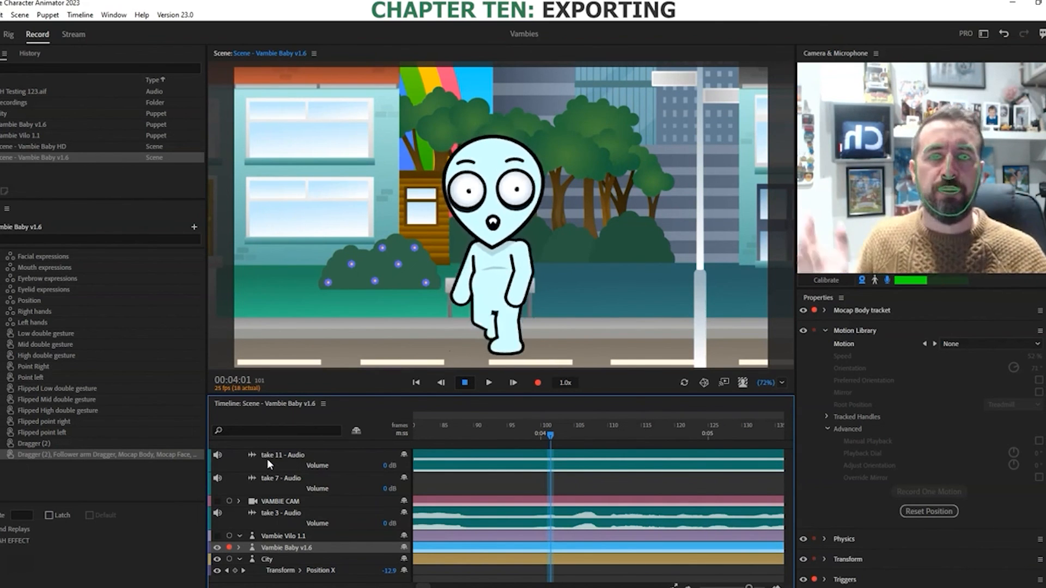
drag(555, 435, 475, 432)
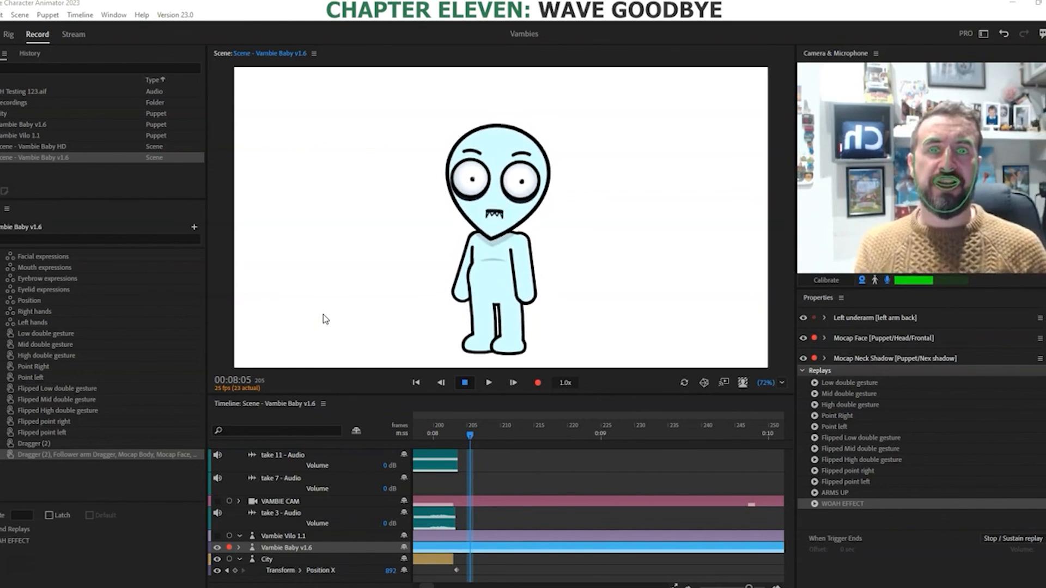
Step: Disarm all Vambie Baby track behaviors for recording and arm only Dragger
scroll(872, 354, up, 5)
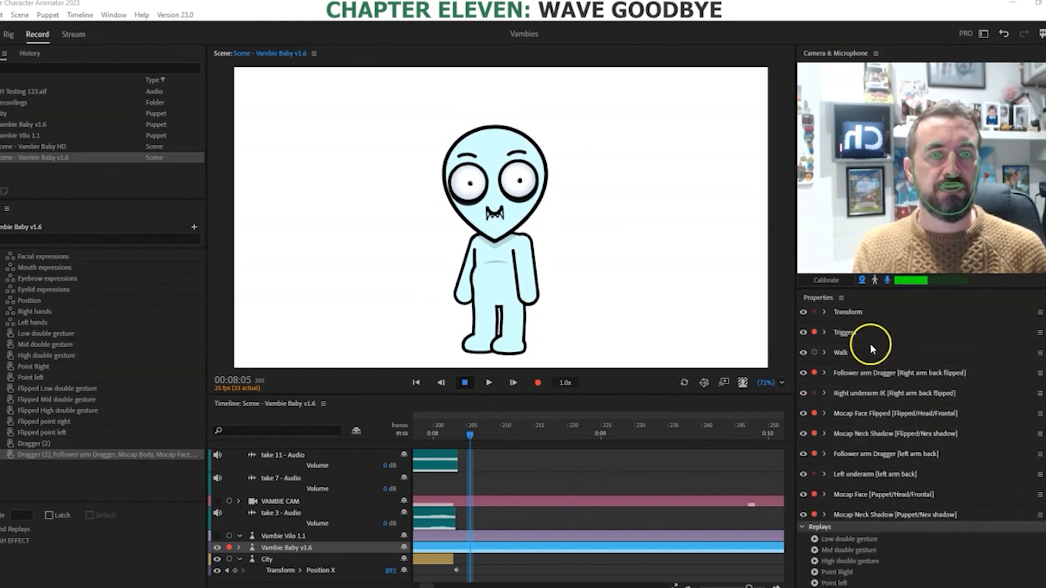
scroll(857, 389, up, 3)
ctrl+click(815, 355)
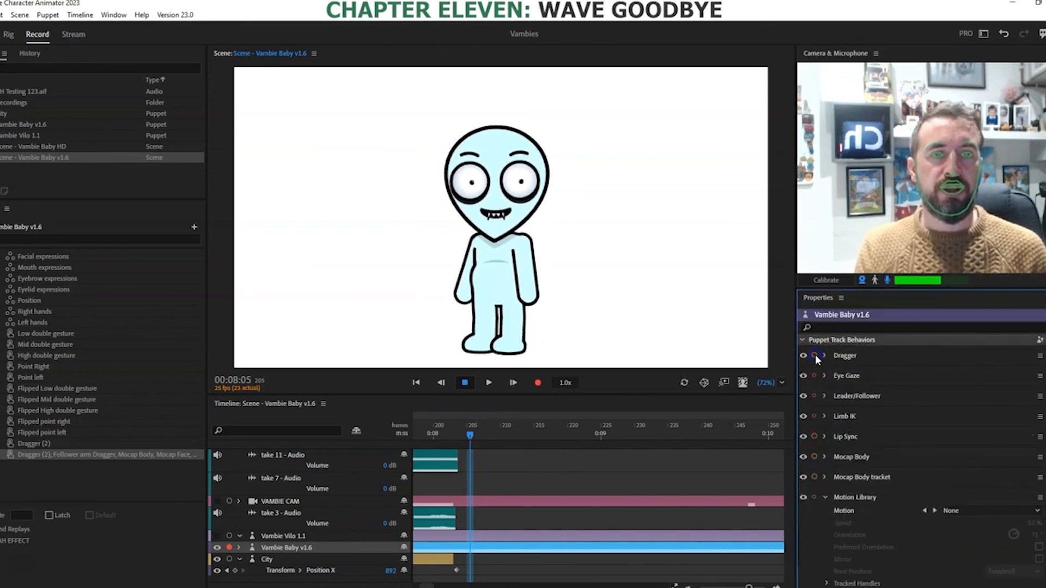
click(814, 356)
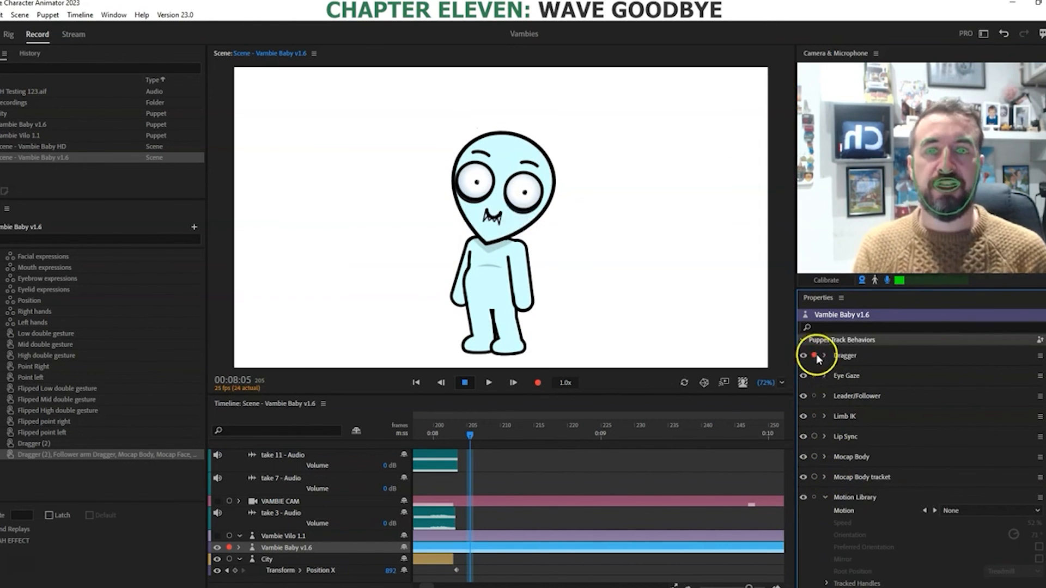
Step: Raise the puppet's right wrist into a waving pose at 00:08:05 and record it as a 2-frame take
mouse_move(450, 291)
mouse_down()
mouse_move(440, 229)
mouse_move(459, 234)
mouse_move(444, 225)
mouse_up()
click(80, 15)
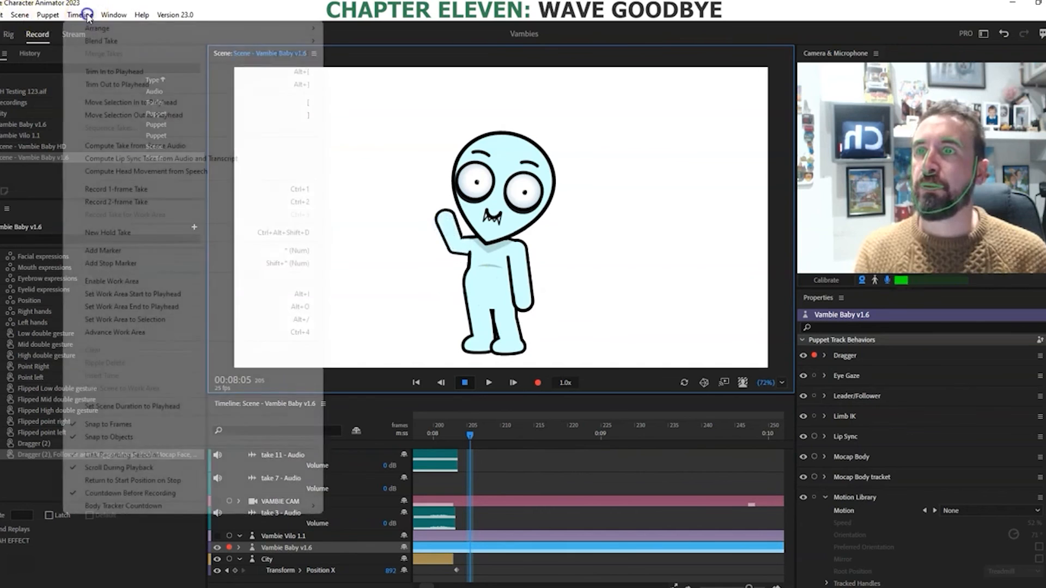
click(124, 207)
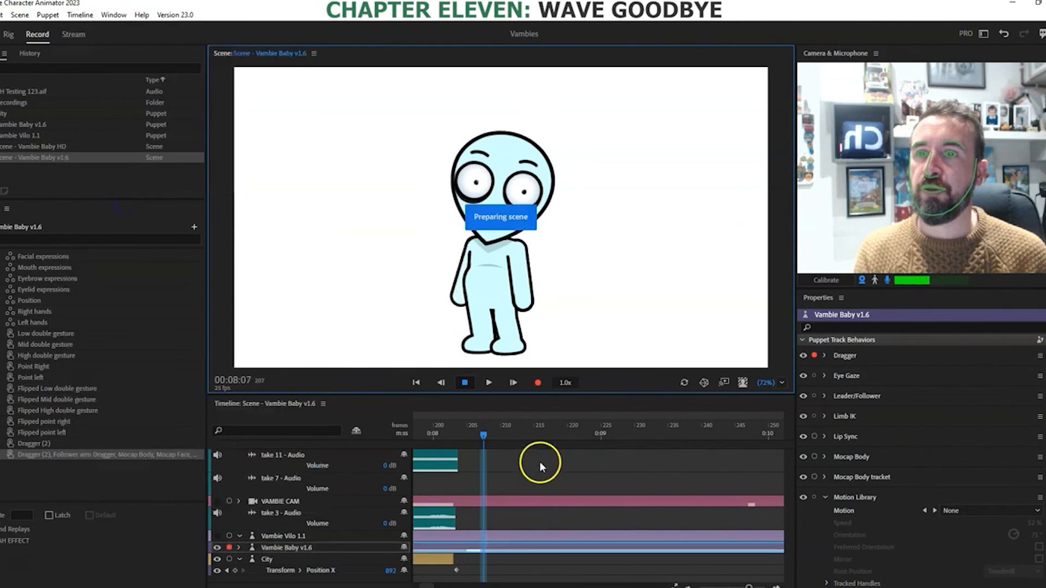
Step: Expand the Vambie Baby track and stretch the right wrist take to about frame 270, blending it in at the start
click(239, 548)
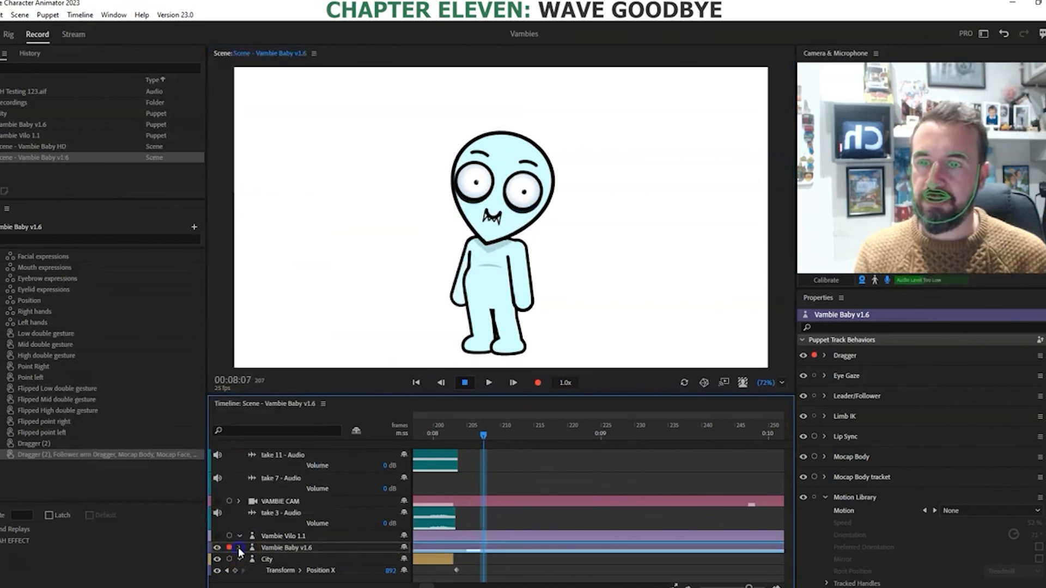
drag(792, 472, 790, 482)
drag(479, 521, 658, 522)
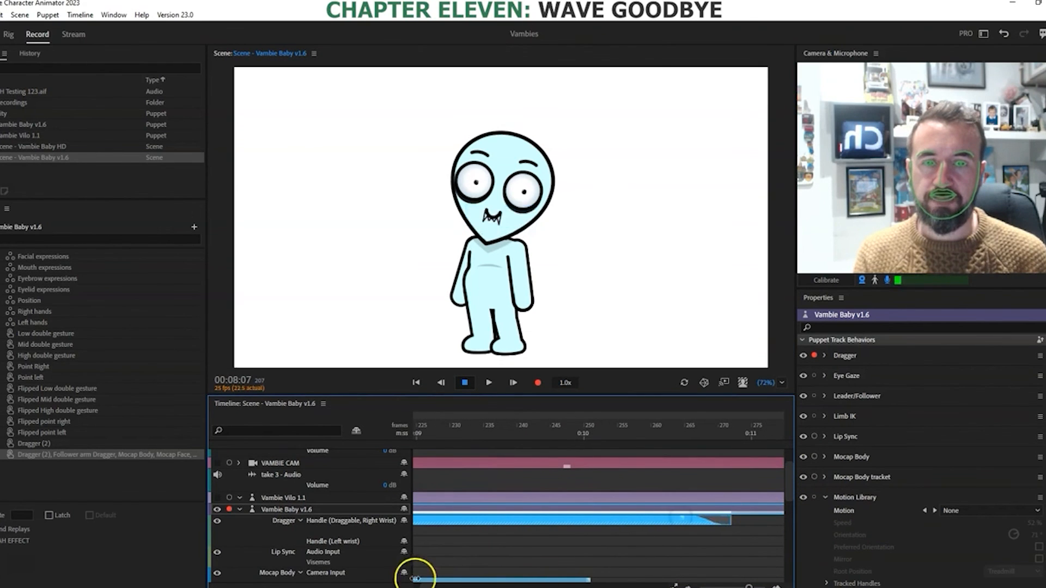
drag(480, 431, 357, 431)
click(476, 520)
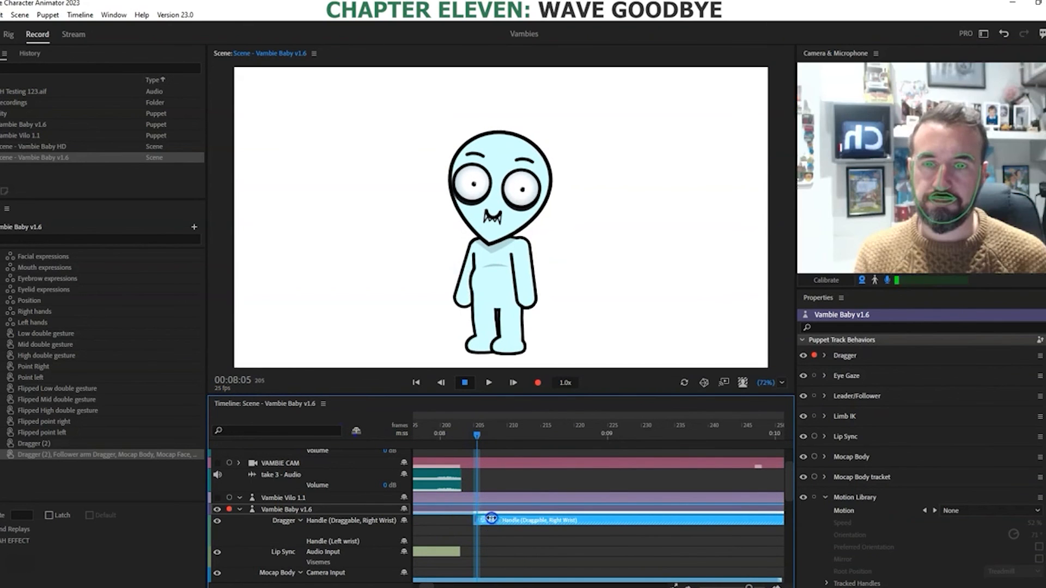
click(748, 584)
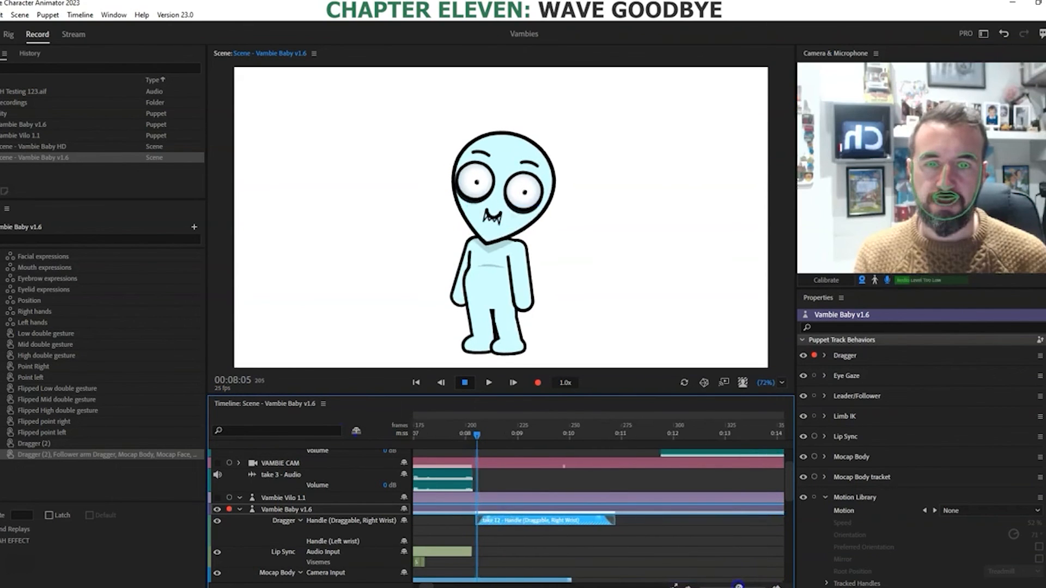
Step: Play back the raised-arm take and return the playhead to 00:08:10
click(489, 384)
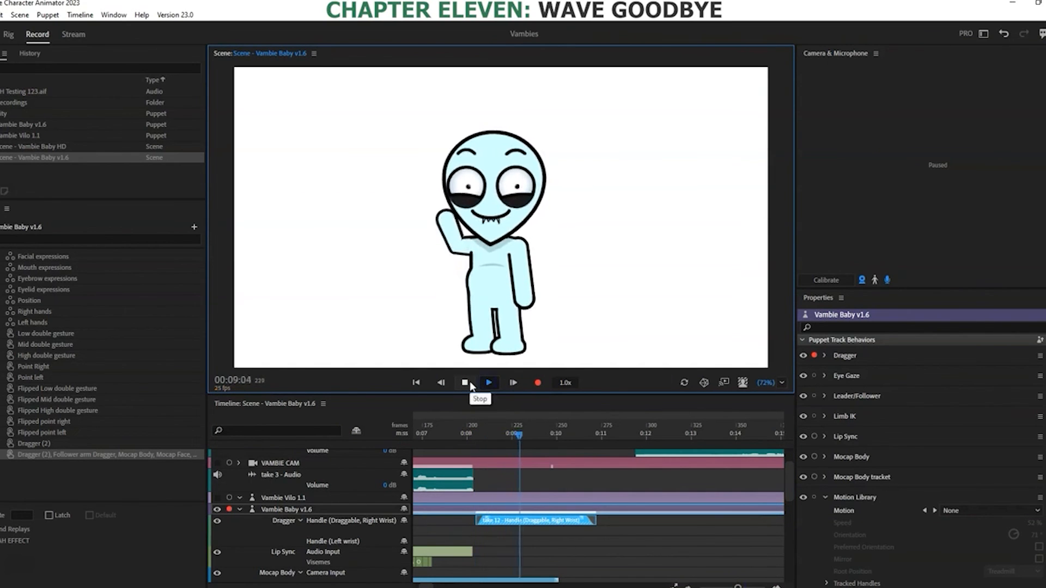
click(468, 383)
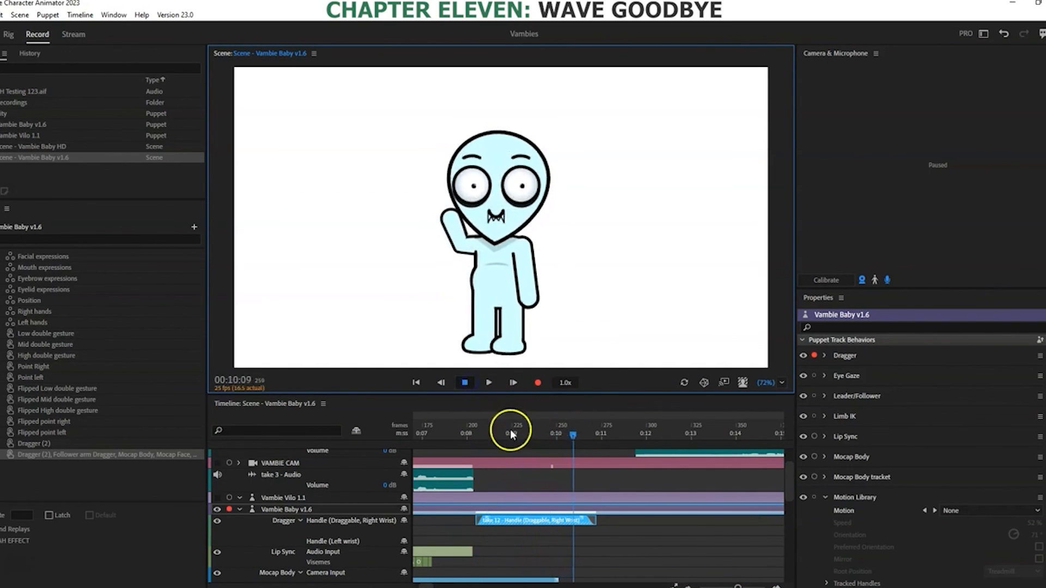
click(485, 433)
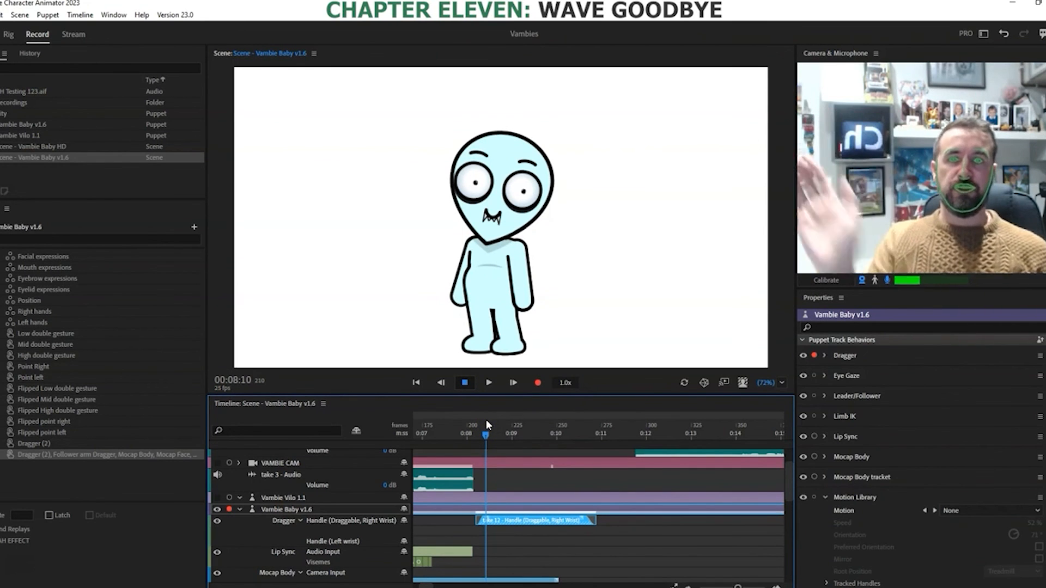
Step: At 00:08:11, move the raised right wrist outward and down, and record the pose as a 2-frame take
drag(738, 586, 746, 587)
drag(511, 433, 490, 433)
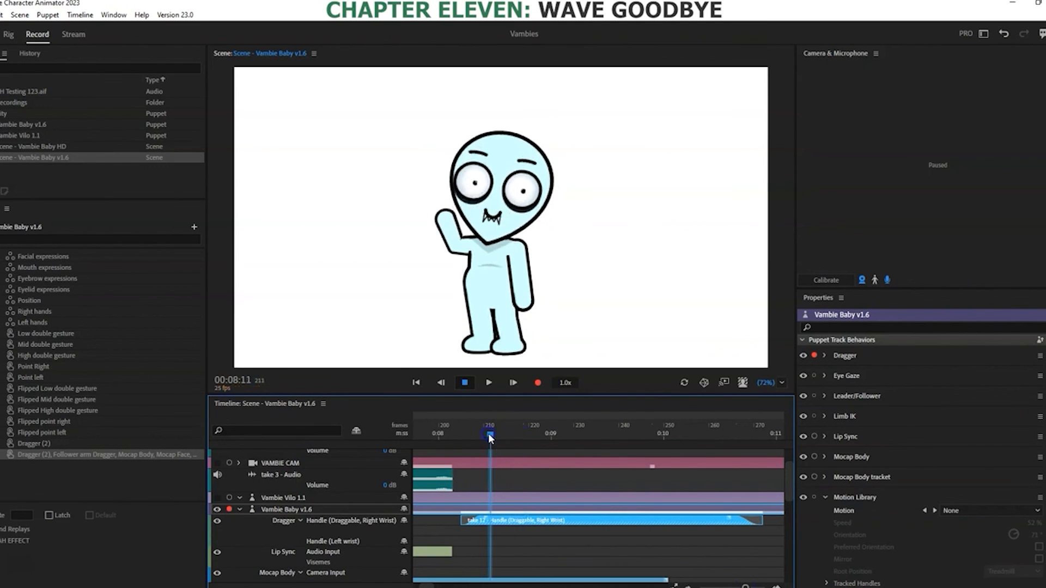
drag(443, 222, 426, 241)
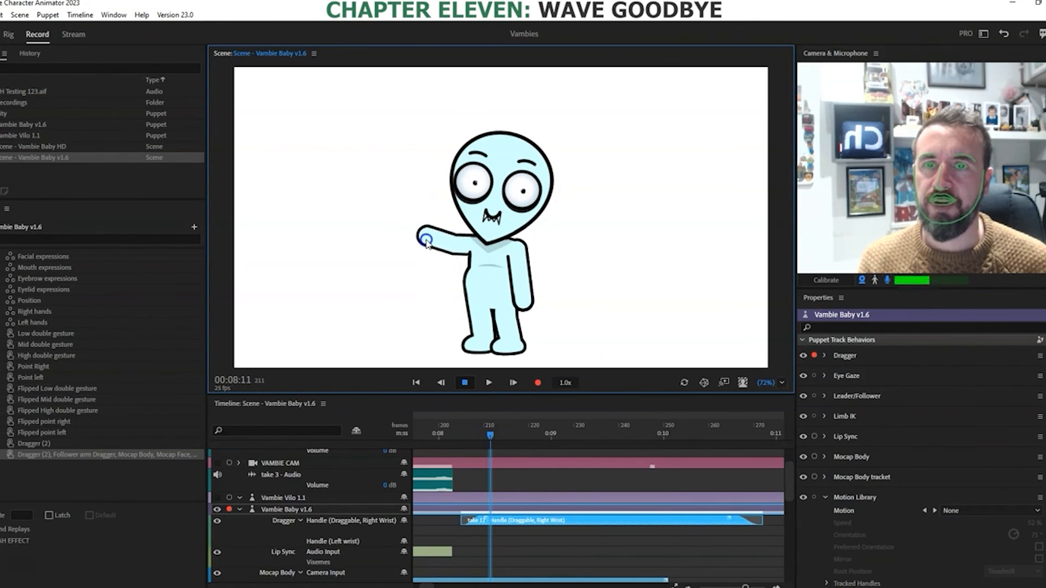
click(80, 15)
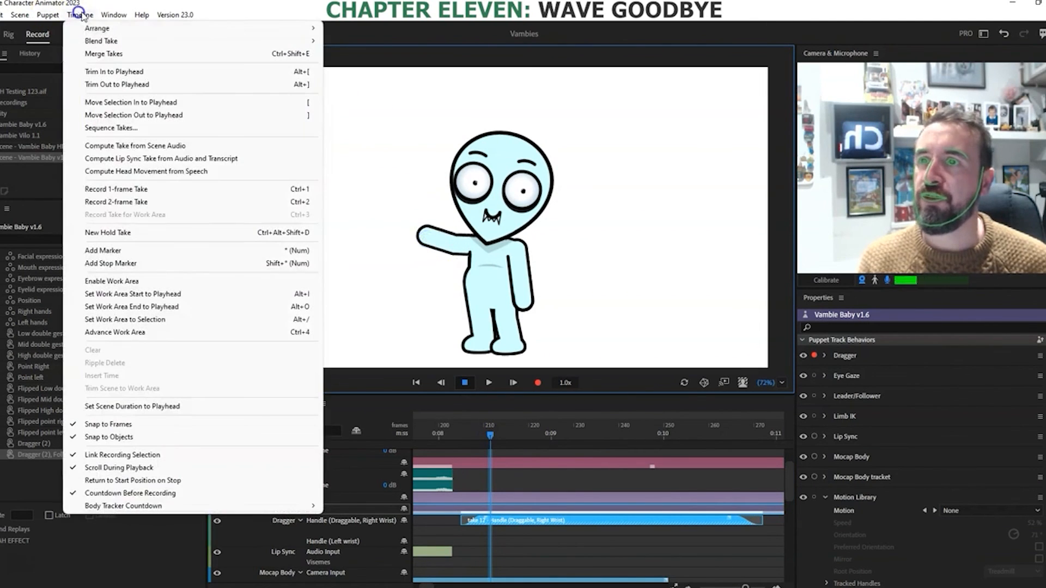
click(129, 200)
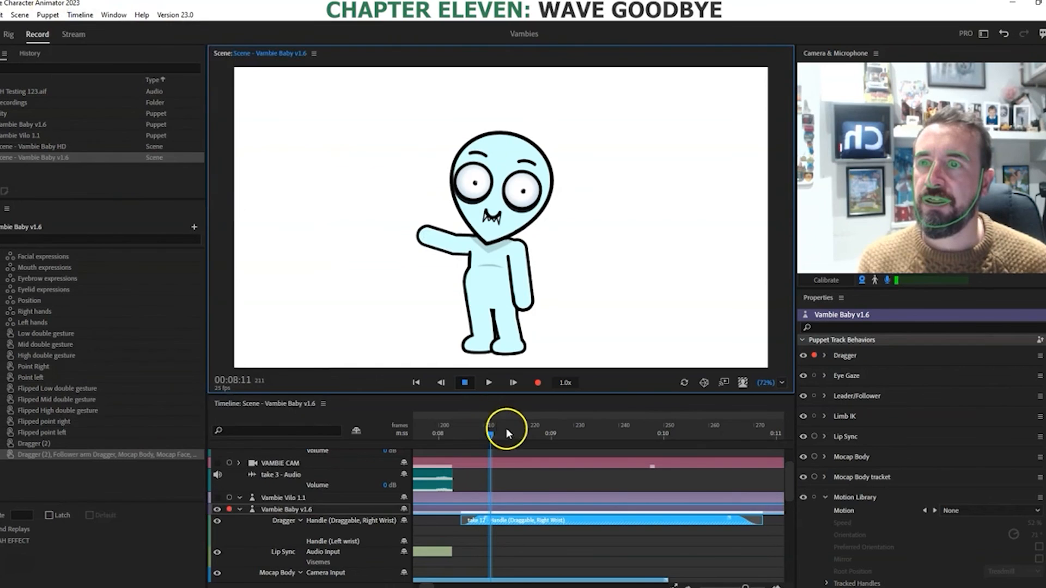
Step: Stretch the second right wrist take to about frame 218, adjust its blend, and scrub over the start of the wave
drag(497, 522, 526, 522)
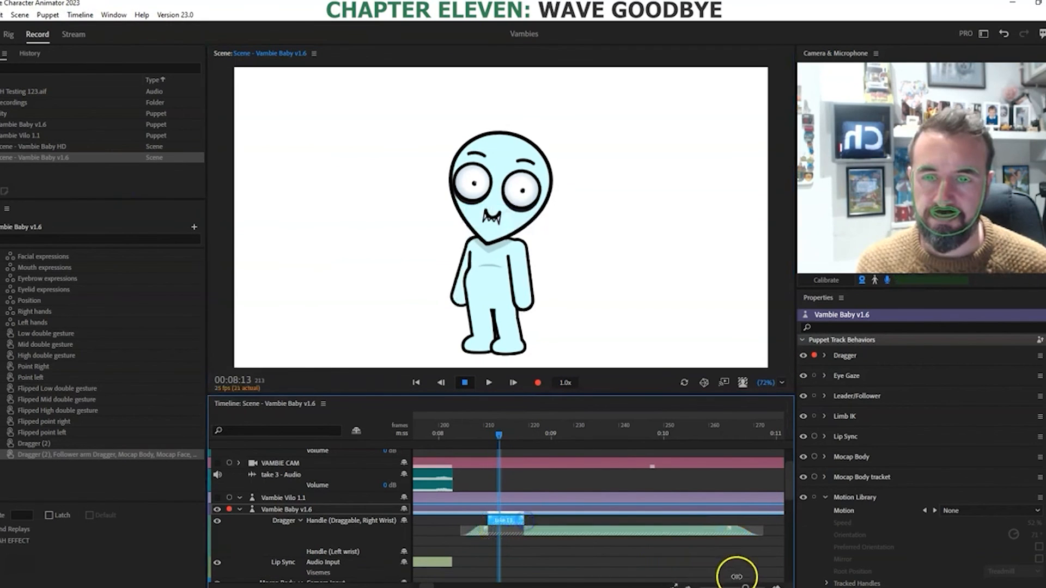
drag(746, 585, 752, 585)
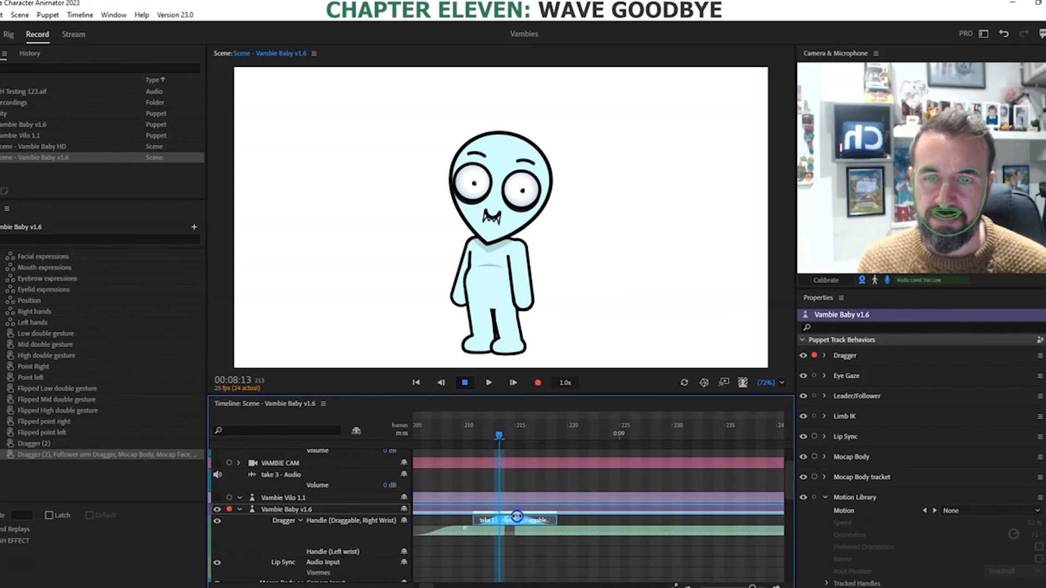
drag(427, 436, 508, 450)
Step: Set the Blend In Curve of the long right wrist take to Ease In
click(498, 509)
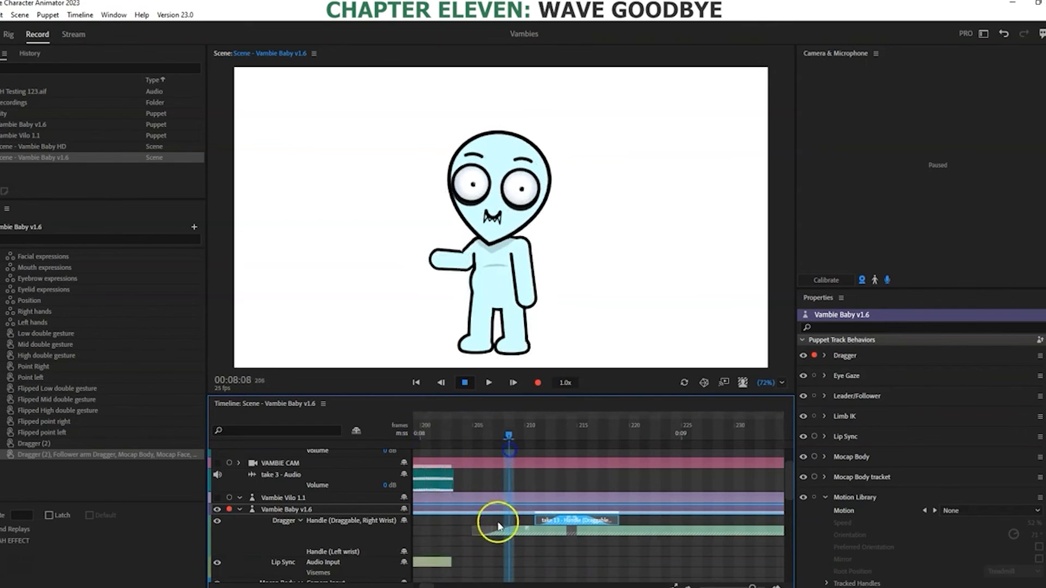
right_click(506, 529)
mouse_move(561, 524)
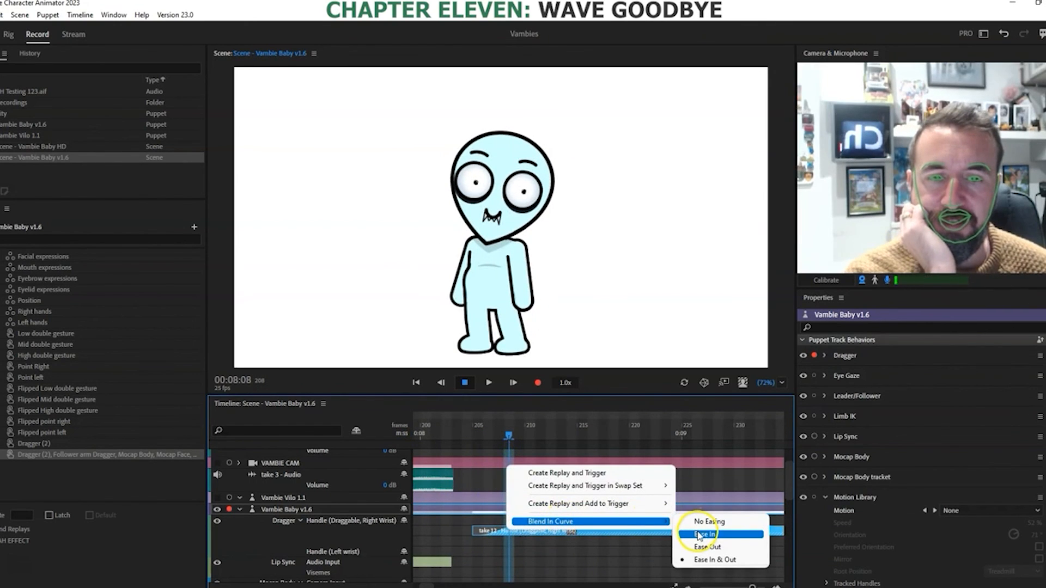
click(700, 534)
Step: Set the short wrist take's Blend In Curve to Ease Out and shift the take one frame earlier to frame 210
right_click(550, 516)
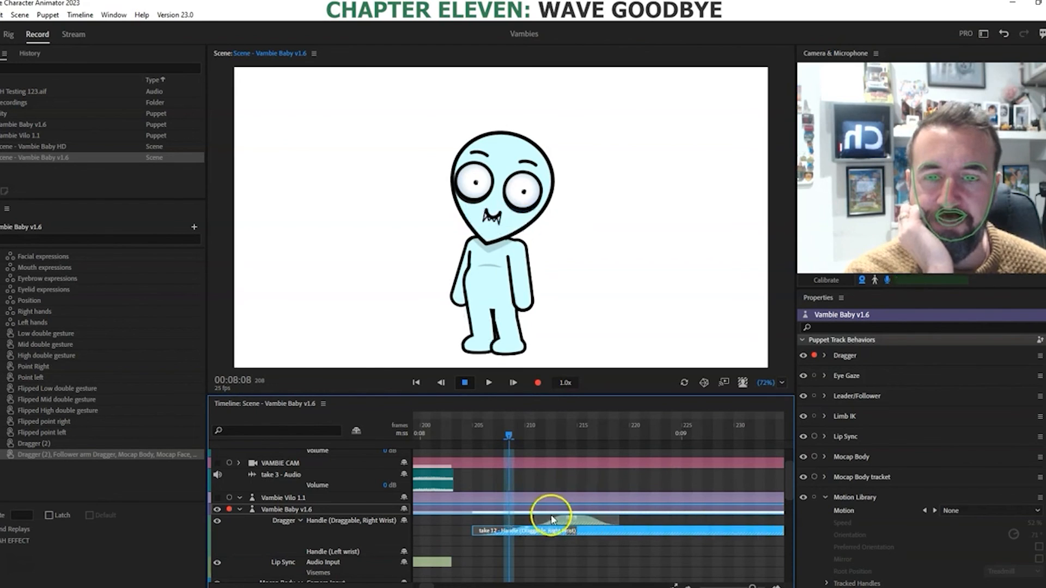
mouse_move(603, 578)
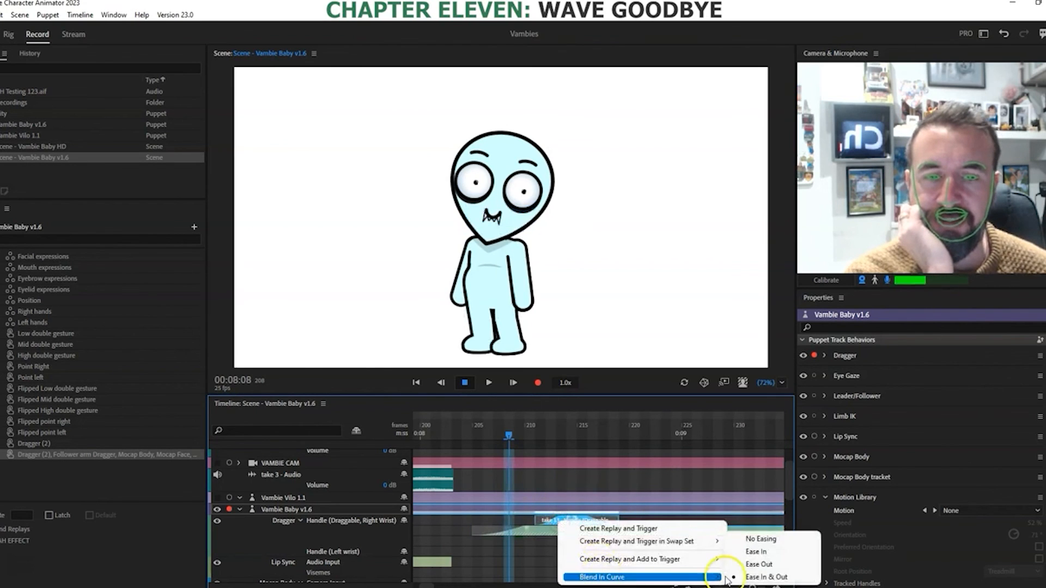
click(752, 562)
drag(594, 525, 587, 525)
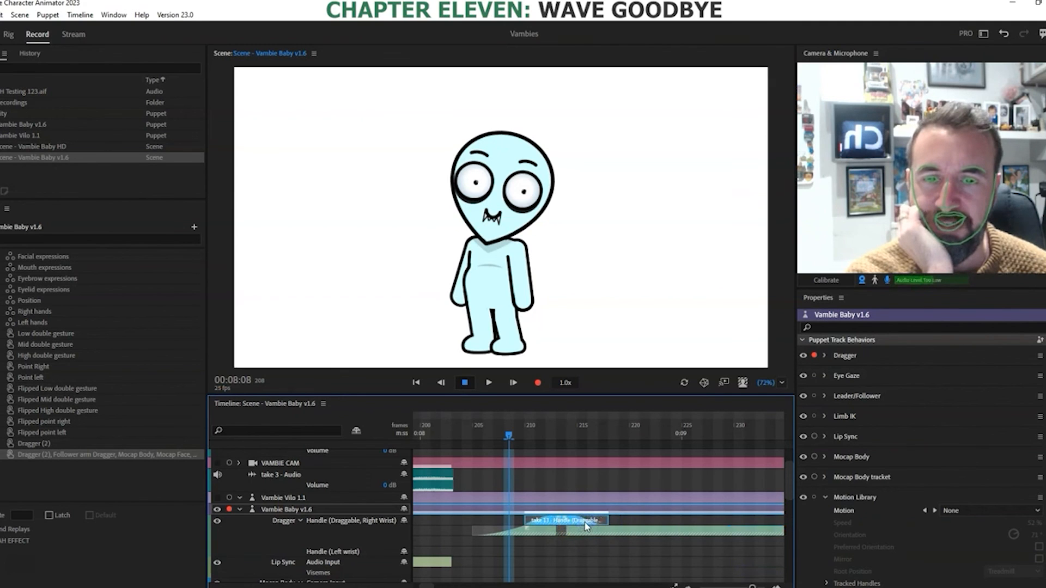
Step: Set the short right wrist take's Blend Out Curve to Ease In
right_click(586, 526)
mouse_move(711, 579)
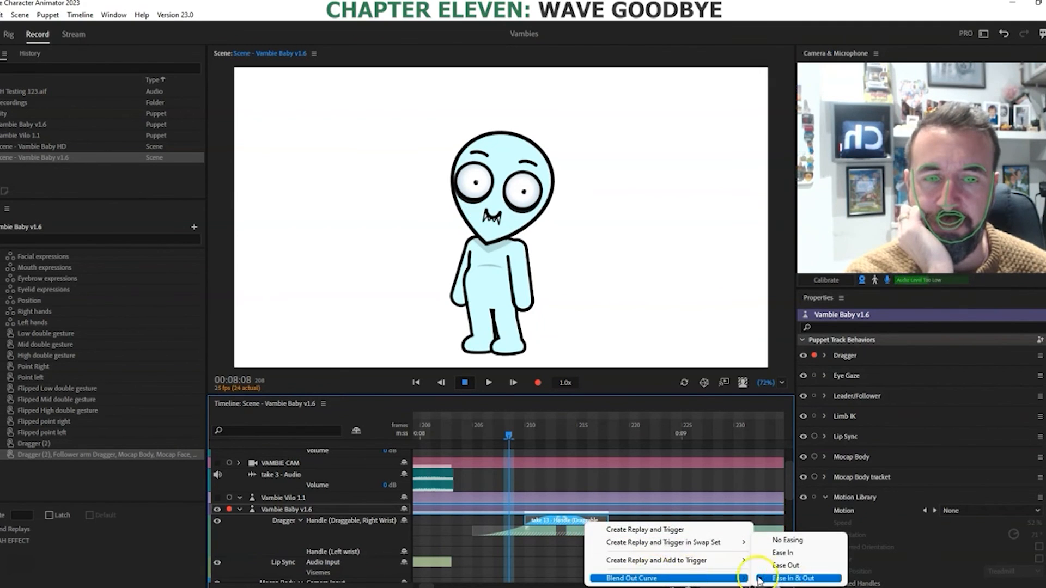
click(794, 555)
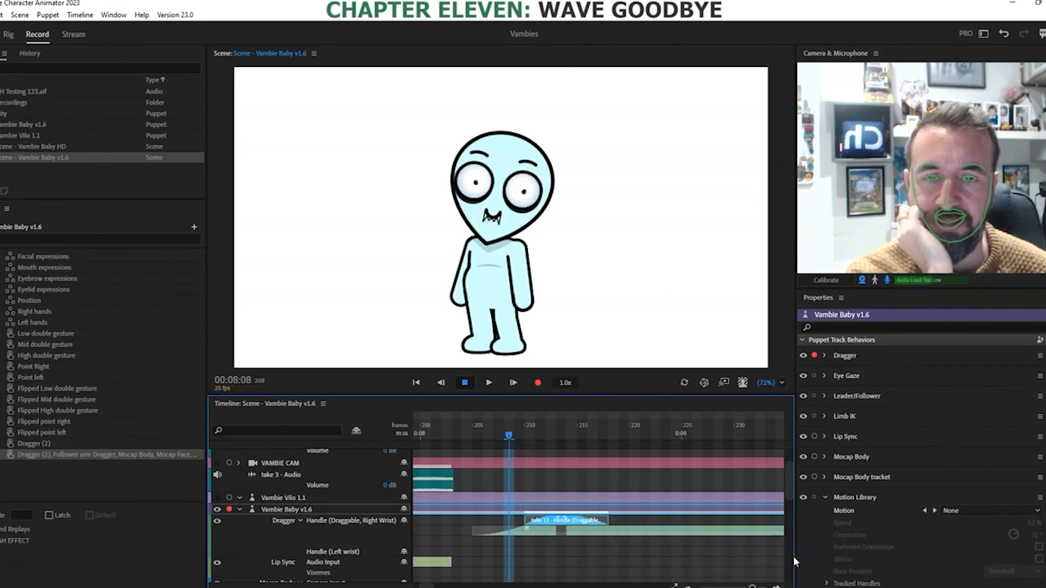
Step: Duplicate the short right wrist take and place the copy at about frame 219, after the original
right_click(590, 524)
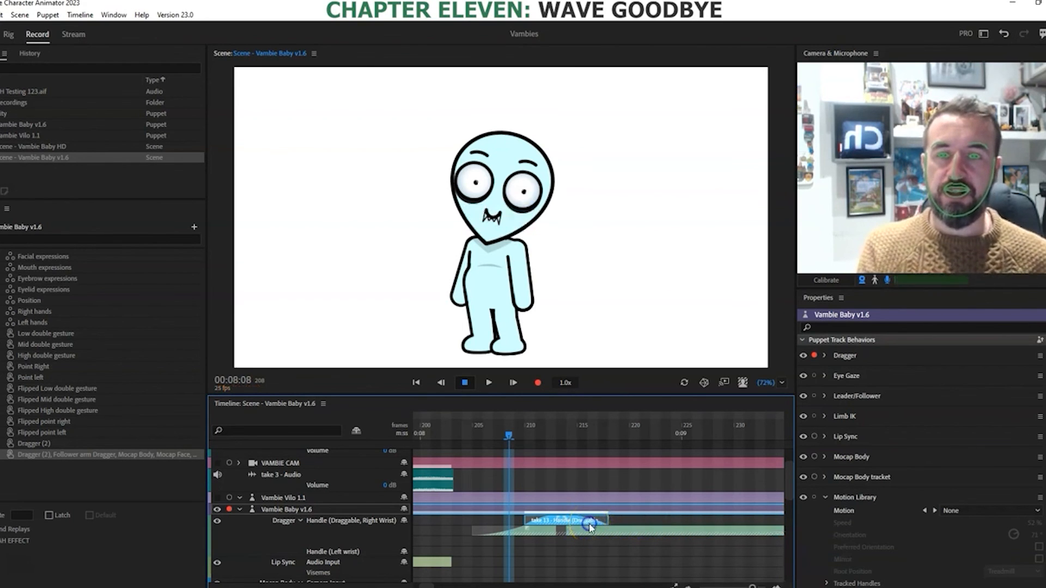
click(2, 15)
click(32, 123)
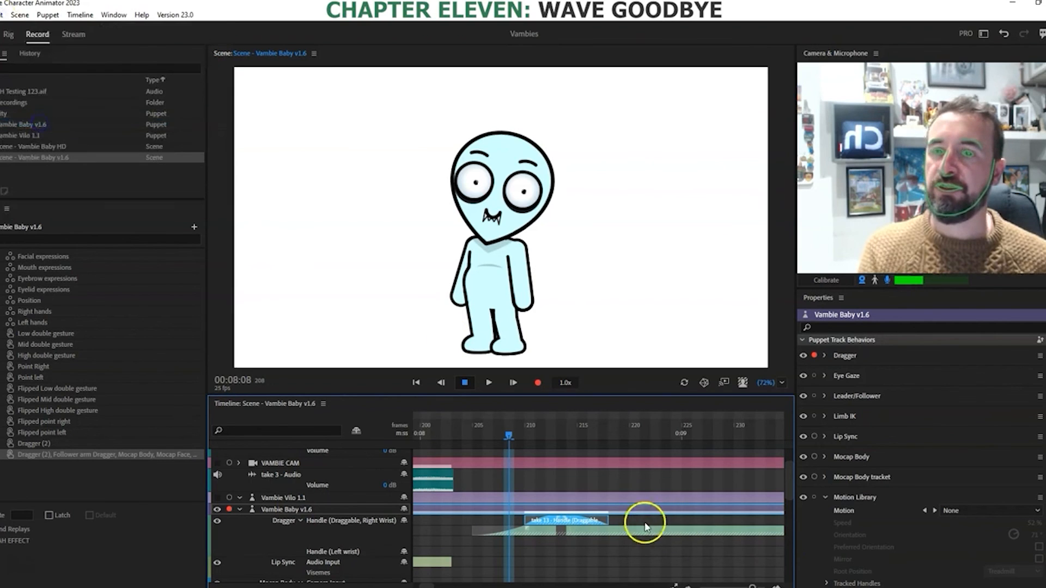
drag(582, 528, 676, 524)
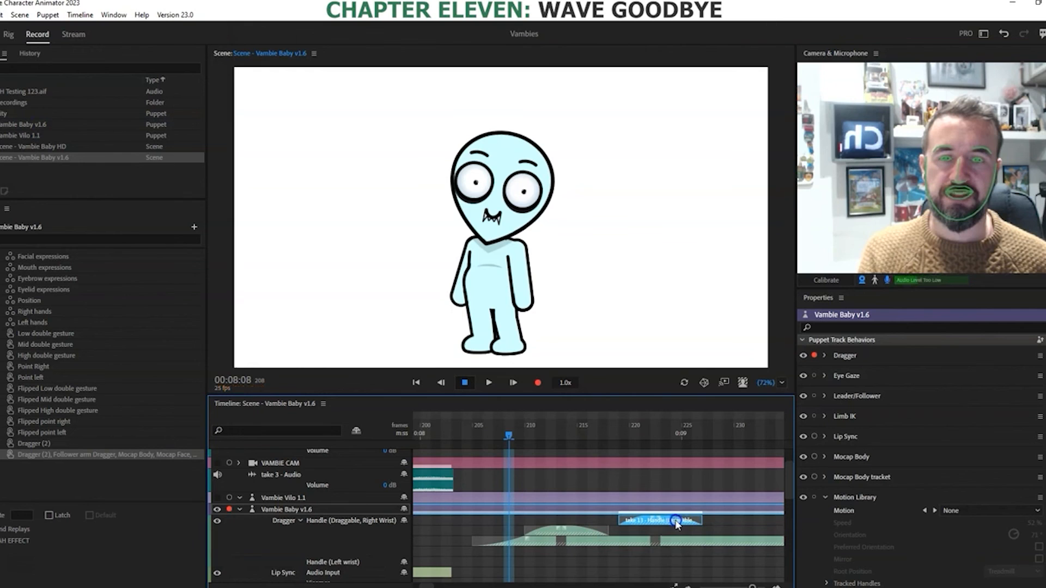
Step: Play back and scrub the wave from about frame 204 to check the movement across the two short takes
click(459, 428)
click(486, 382)
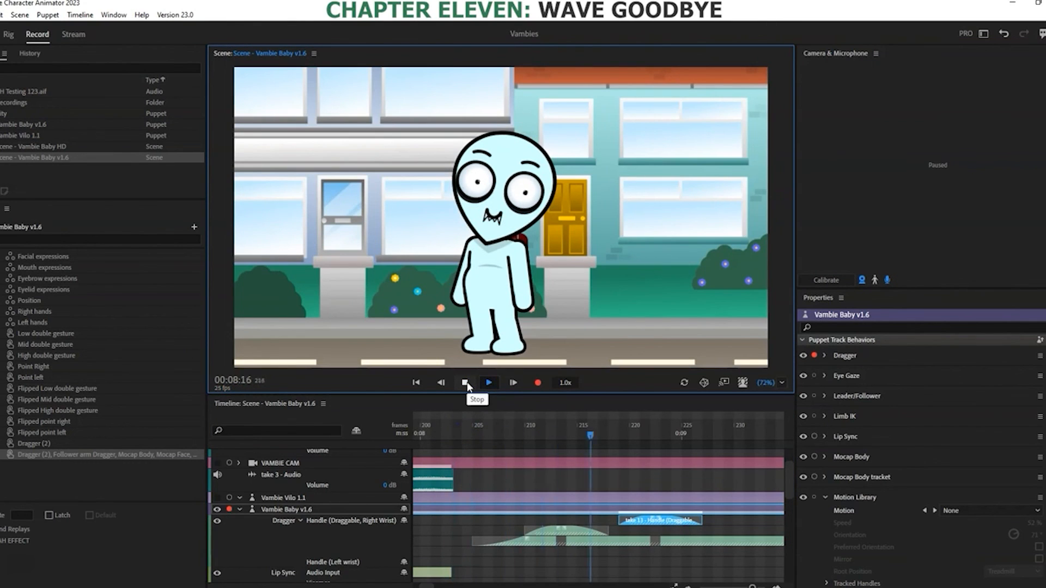
click(466, 430)
click(489, 382)
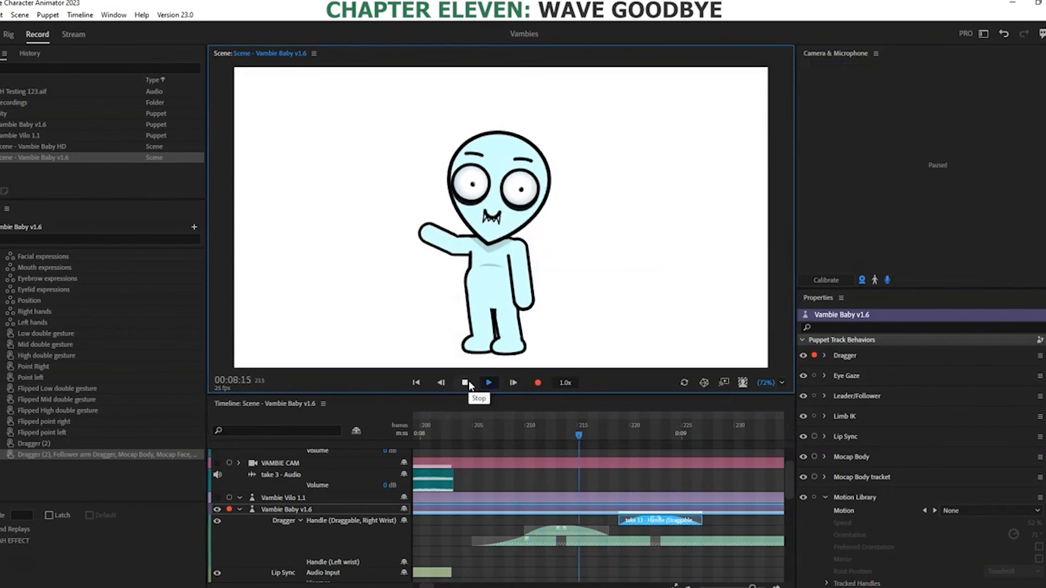
click(538, 448)
drag(485, 436, 584, 439)
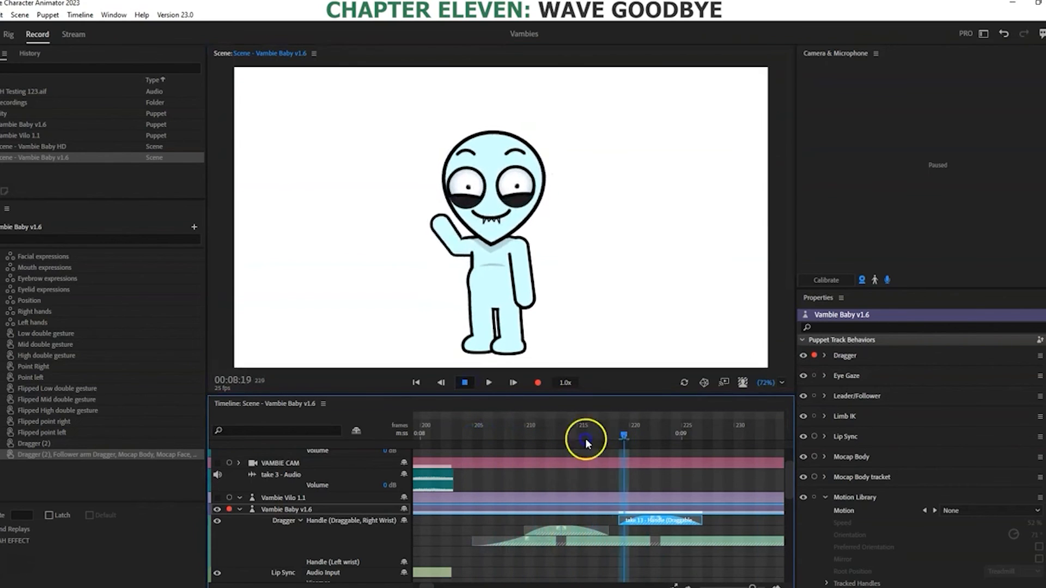
Step: Set the first short wrist take's Blend Out Curve and the copied take's blend curves to Ease In & Out
right_click(593, 528)
mouse_move(635, 524)
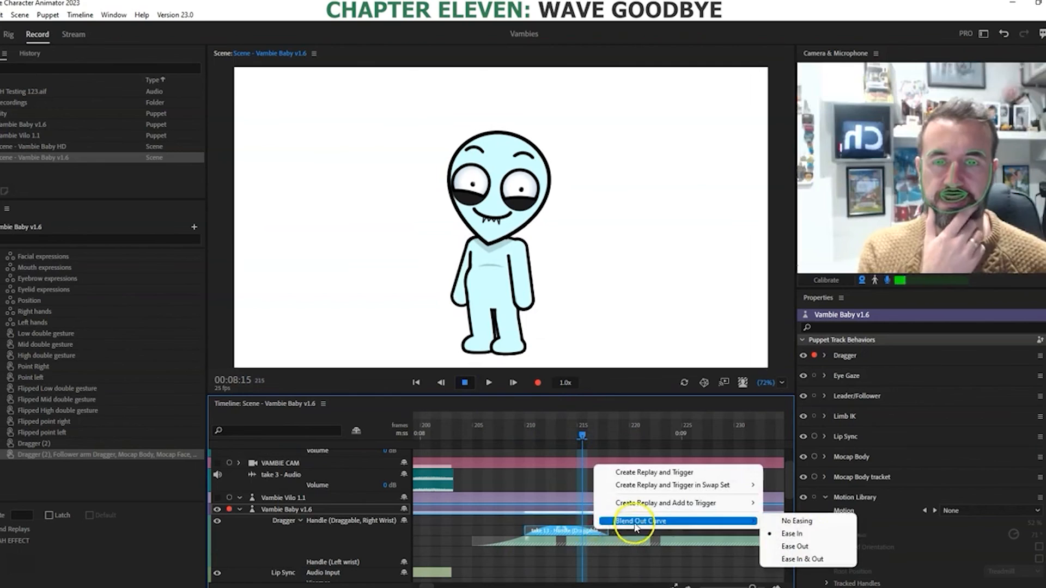
click(787, 559)
right_click(638, 524)
mouse_move(703, 577)
click(825, 576)
click(655, 532)
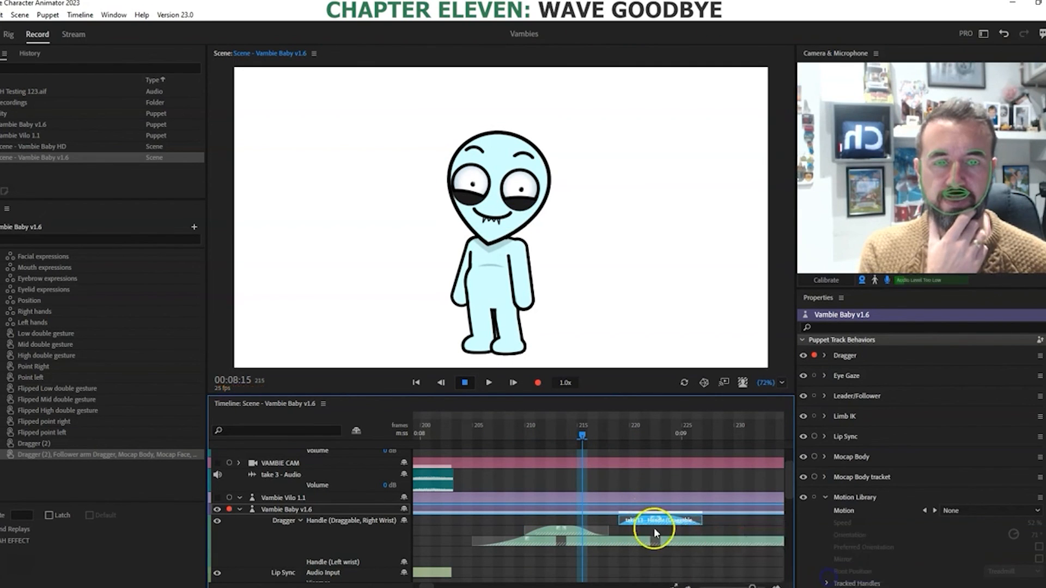
right_click(677, 525)
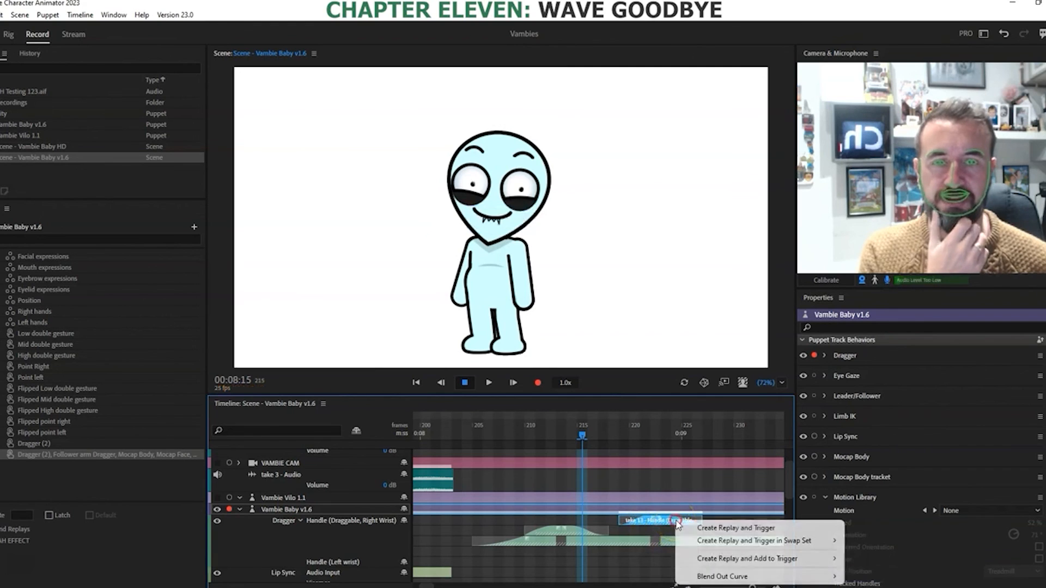
mouse_move(708, 576)
click(860, 576)
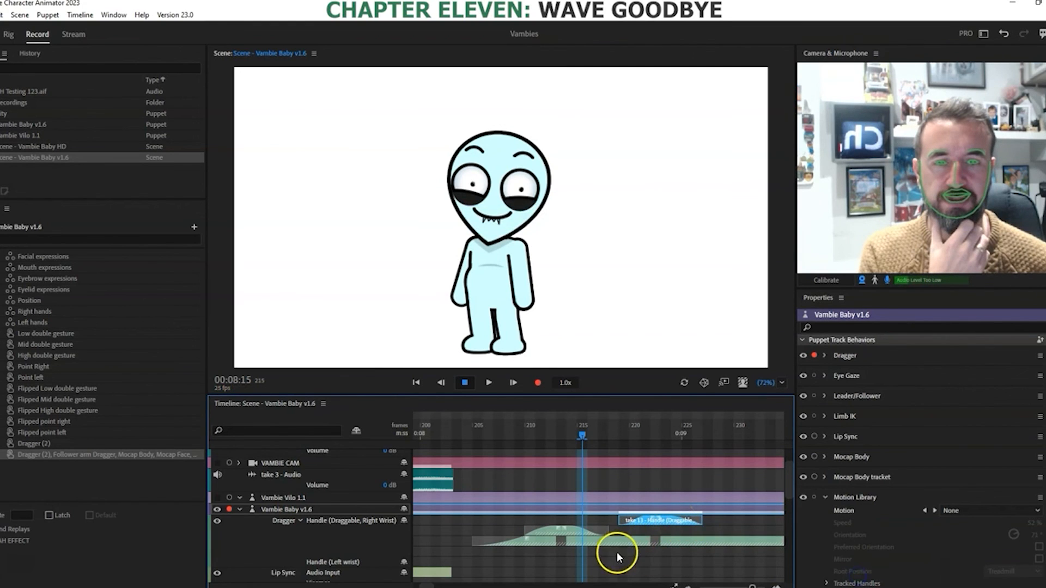
Step: Move the copied take to frame 220, lengthen both short takes to 10 frames, and shift their inner blend handles to keep the blends balanced
mouse_move(676, 522)
mouse_down()
mouse_move(665, 523)
mouse_move(687, 521)
mouse_up()
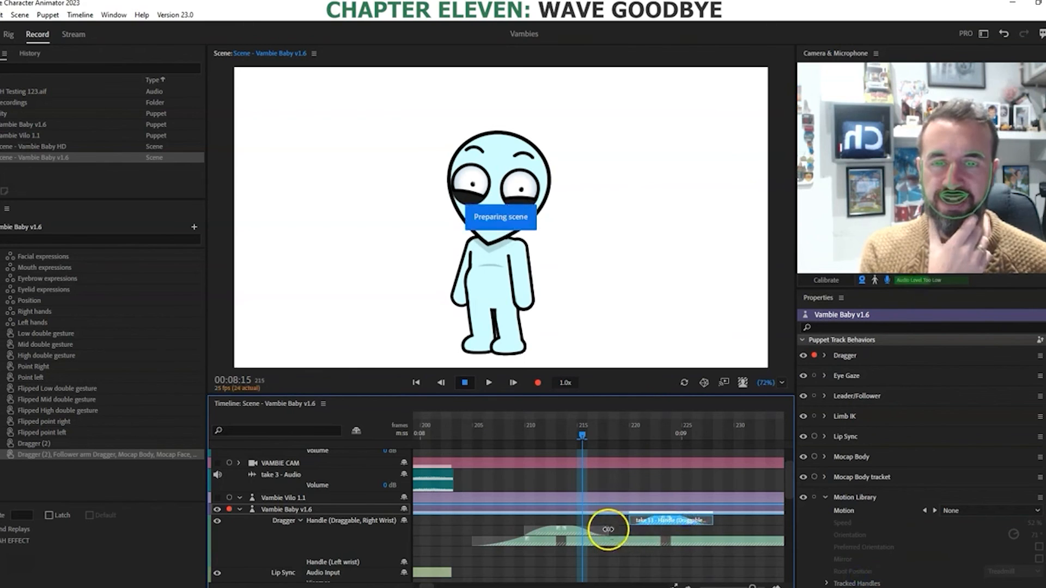
drag(609, 530, 628, 531)
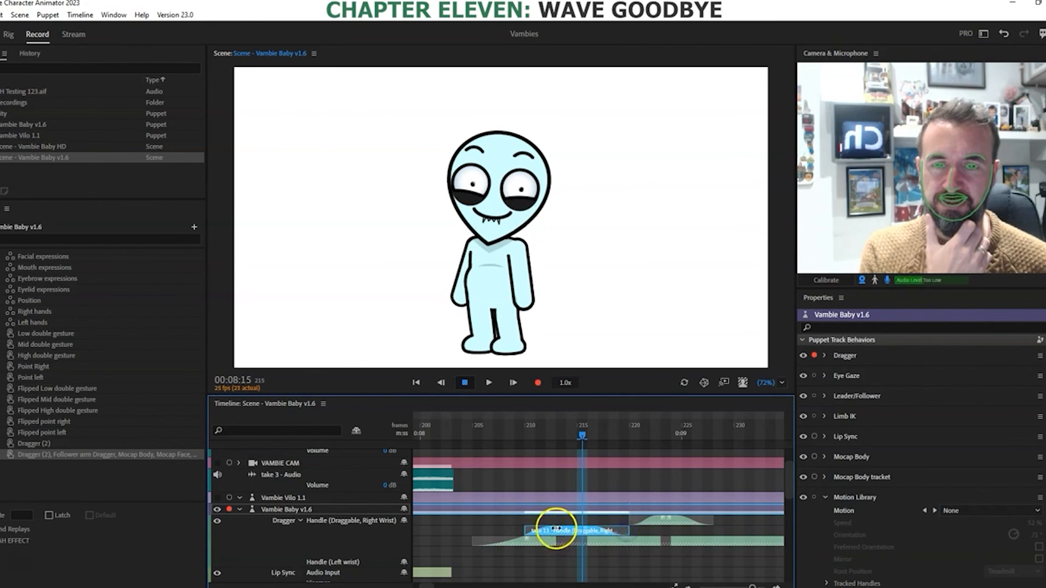
drag(556, 530, 564, 529)
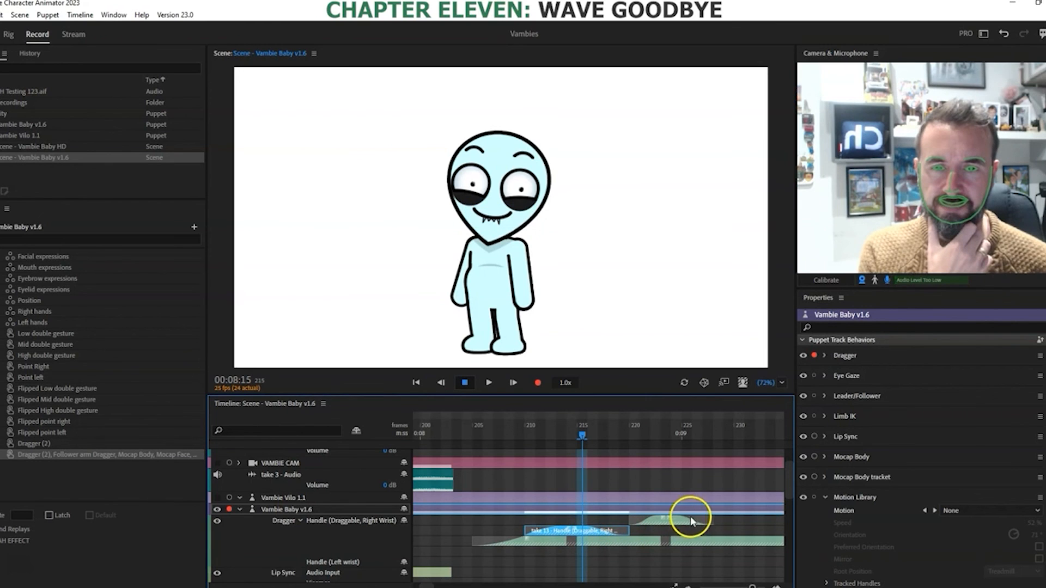
drag(720, 519, 732, 518)
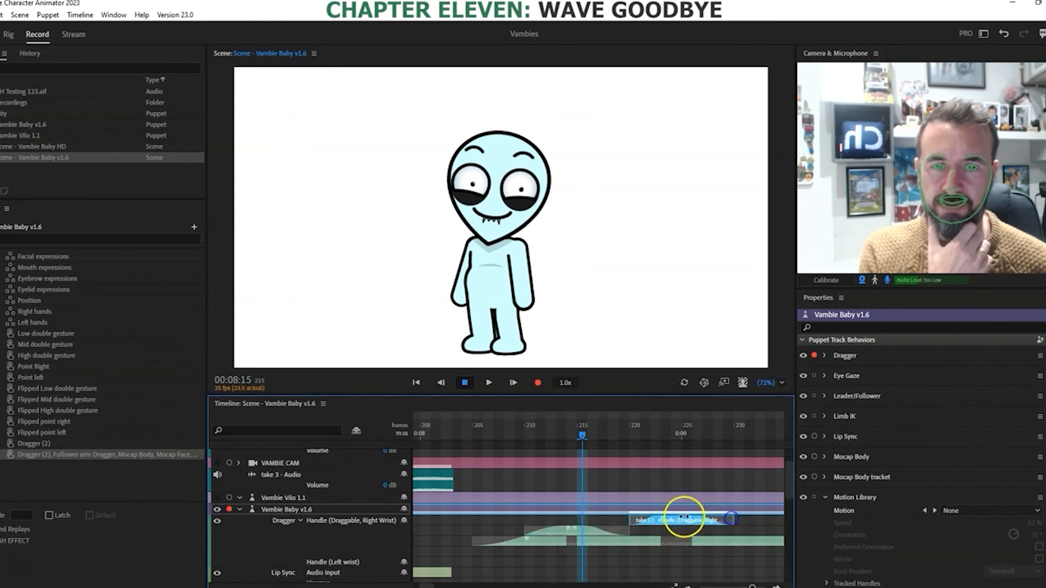
drag(663, 517, 677, 518)
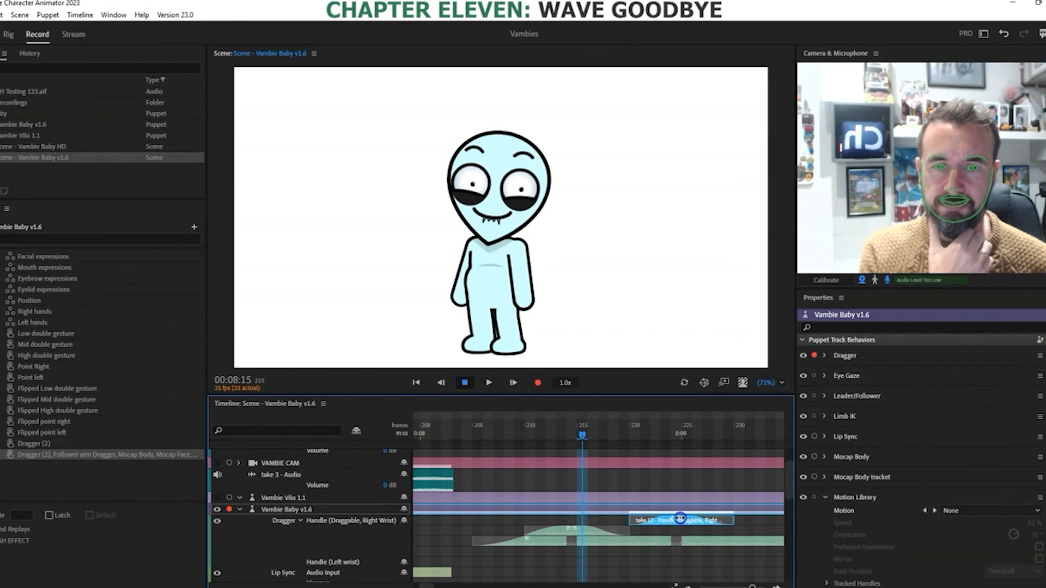
Step: Scrub and play back the two lengthened wrist takes from frame 203 to check the wave
drag(462, 434, 632, 453)
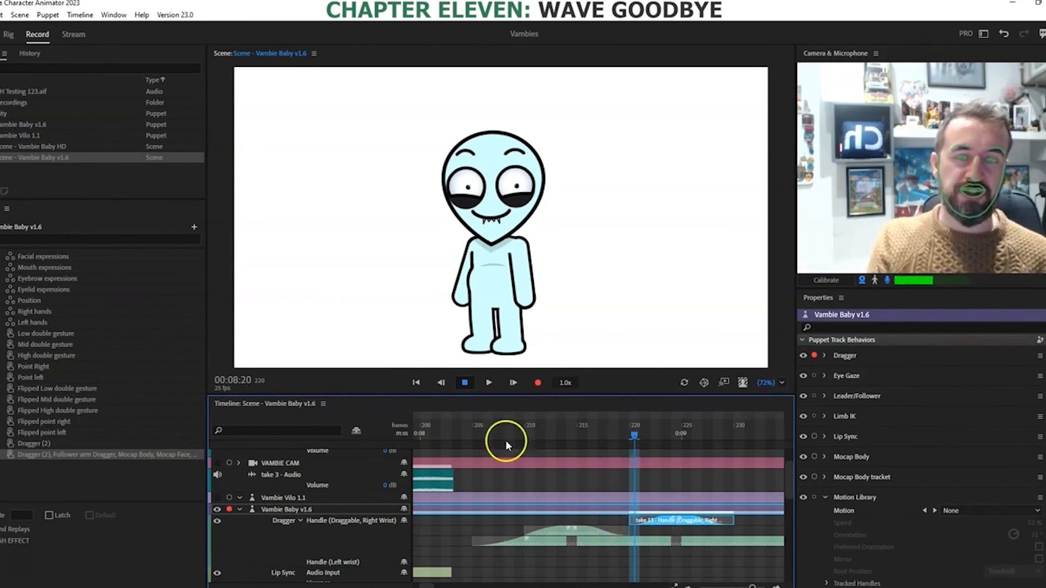
click(461, 429)
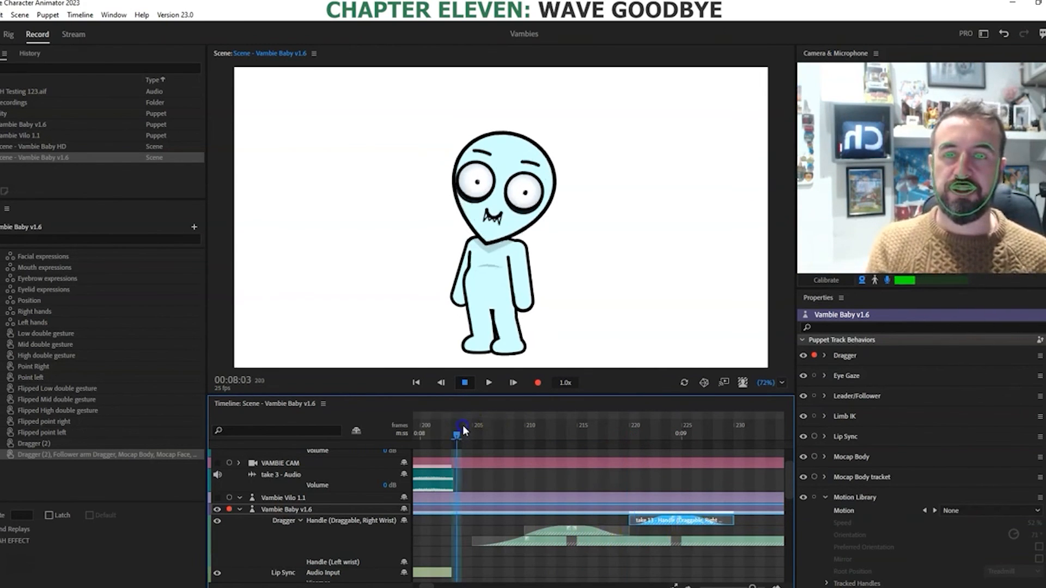
click(463, 385)
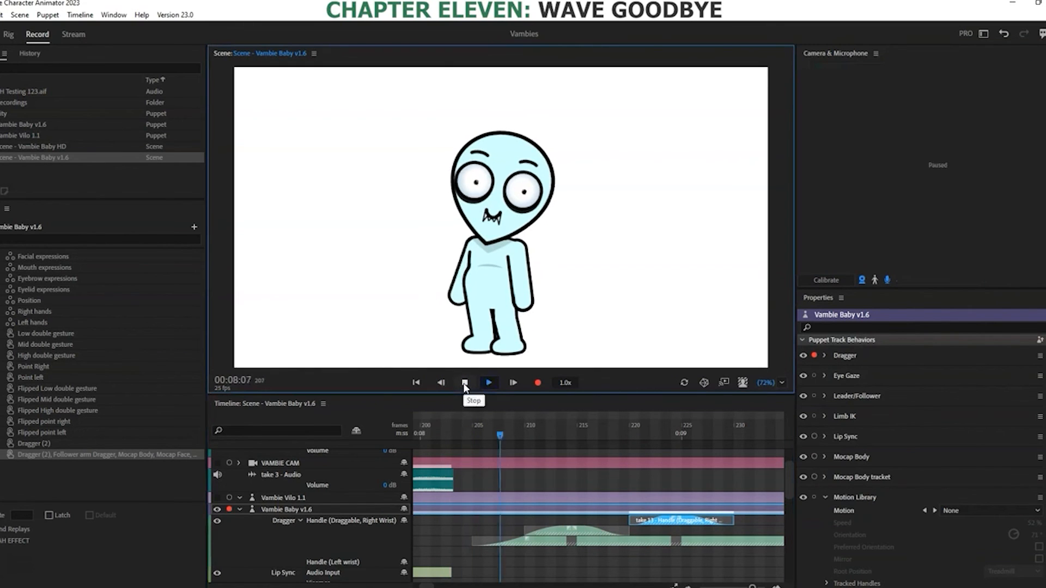
click(465, 384)
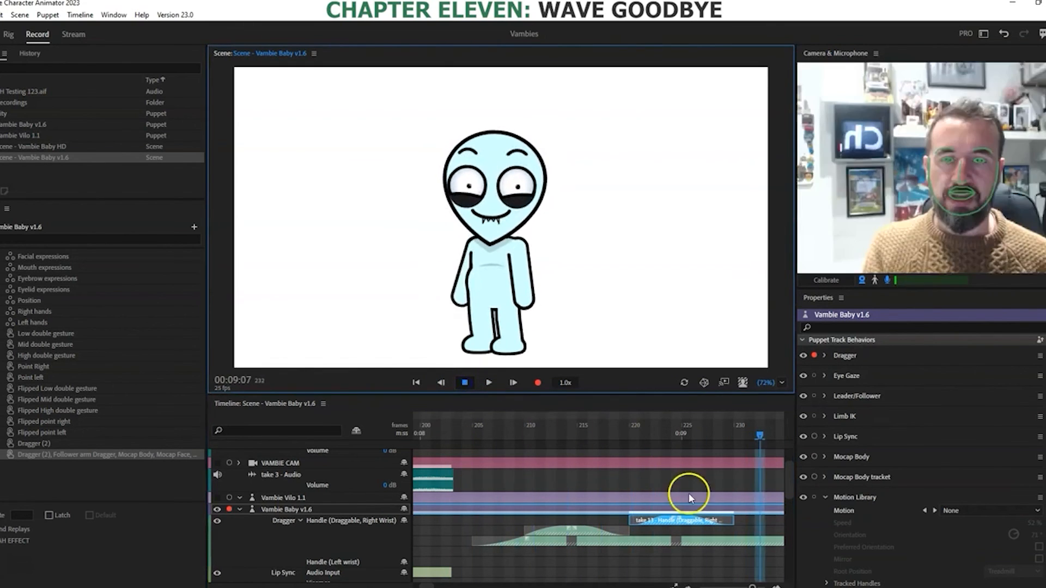
Step: Duplicate the second short wrist take and place the copy directly after it at frame 230
drag(738, 584, 516, 579)
drag(425, 586, 428, 585)
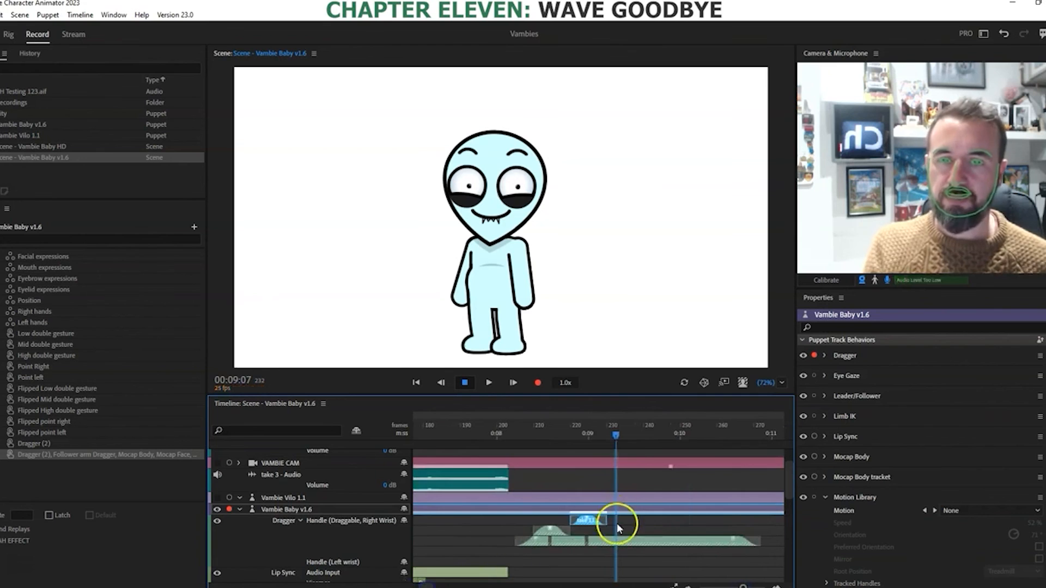
click(2, 16)
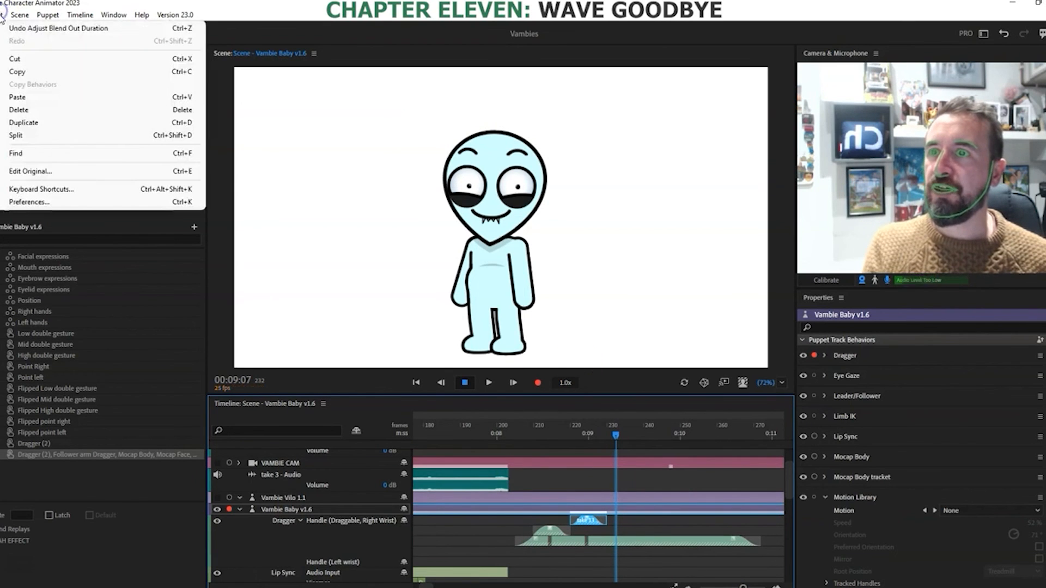
click(36, 73)
click(610, 536)
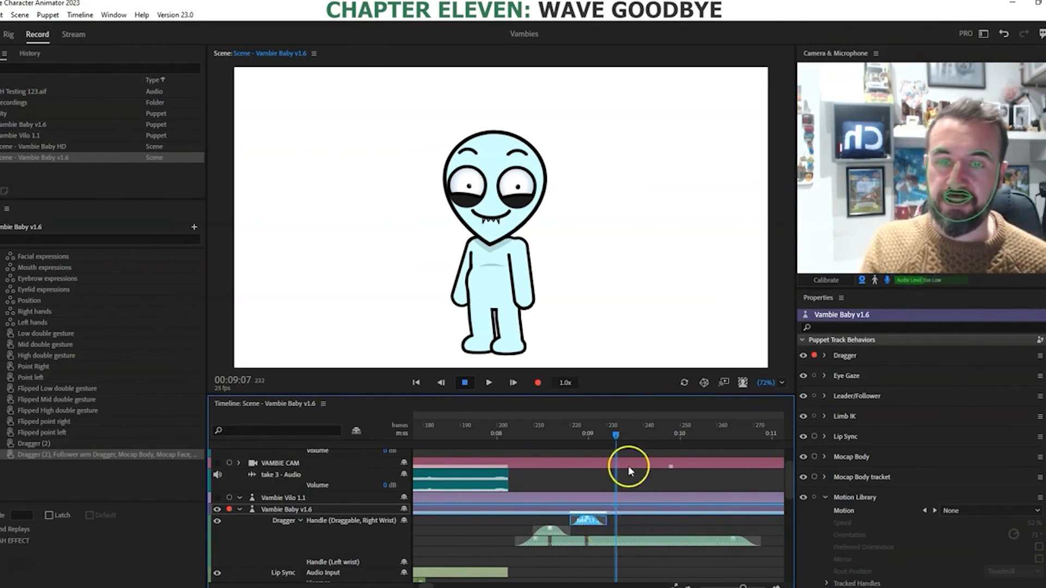
drag(612, 435, 610, 438)
click(5, 14)
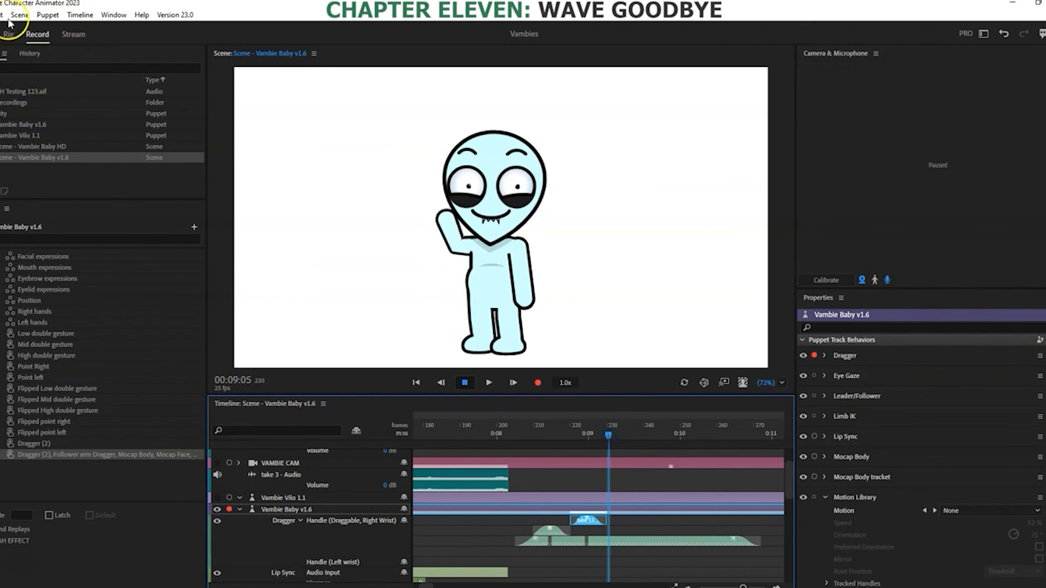
click(62, 131)
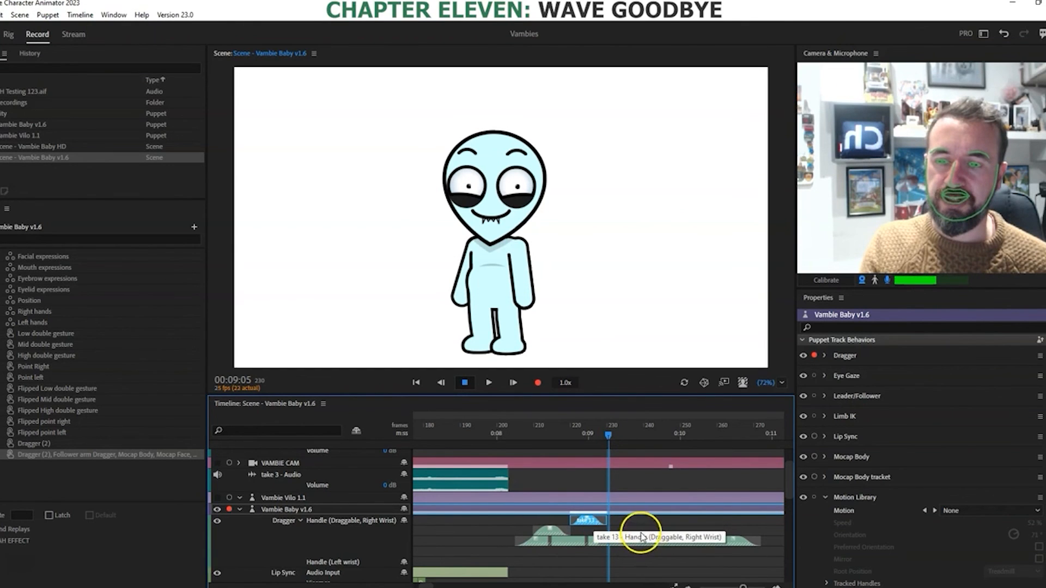
drag(599, 521, 637, 521)
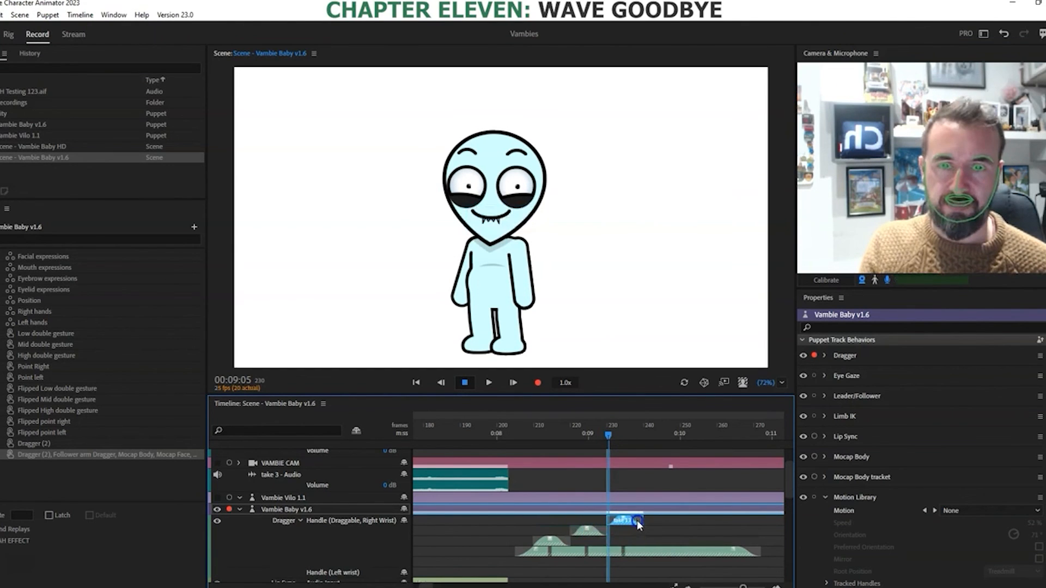
Step: Add three more copies of the short wrist take end to end at about frames 240, 250 and 260
key(ctrl+c)
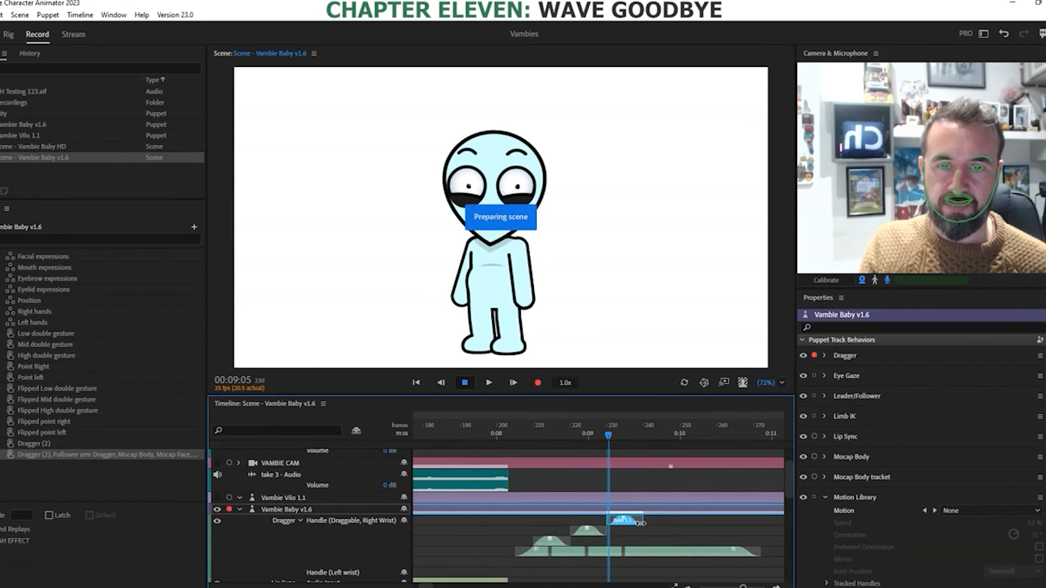
key(ctrl+v)
drag(634, 526, 676, 531)
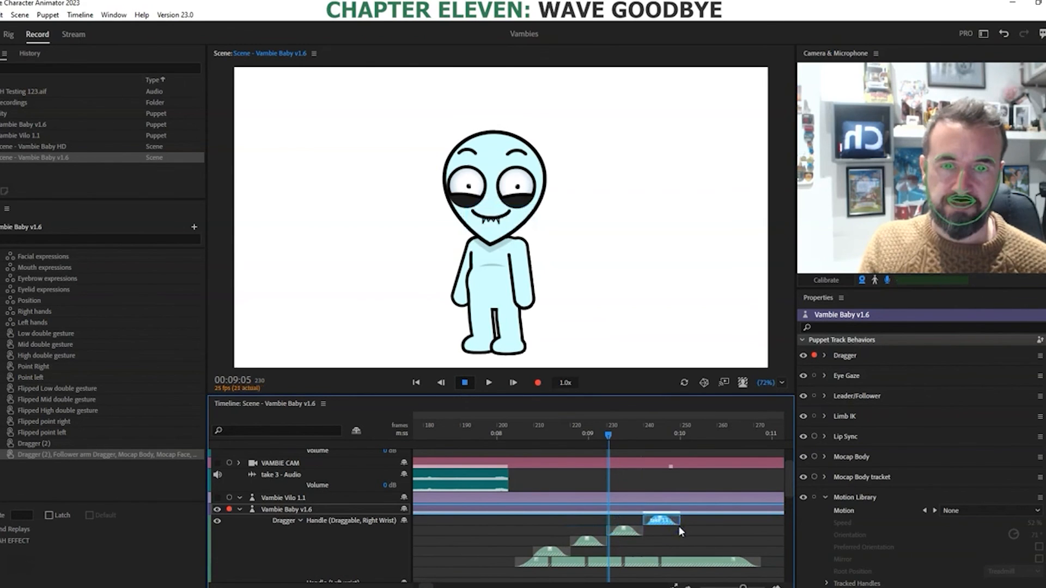
key(ctrl+d)
drag(676, 521, 709, 520)
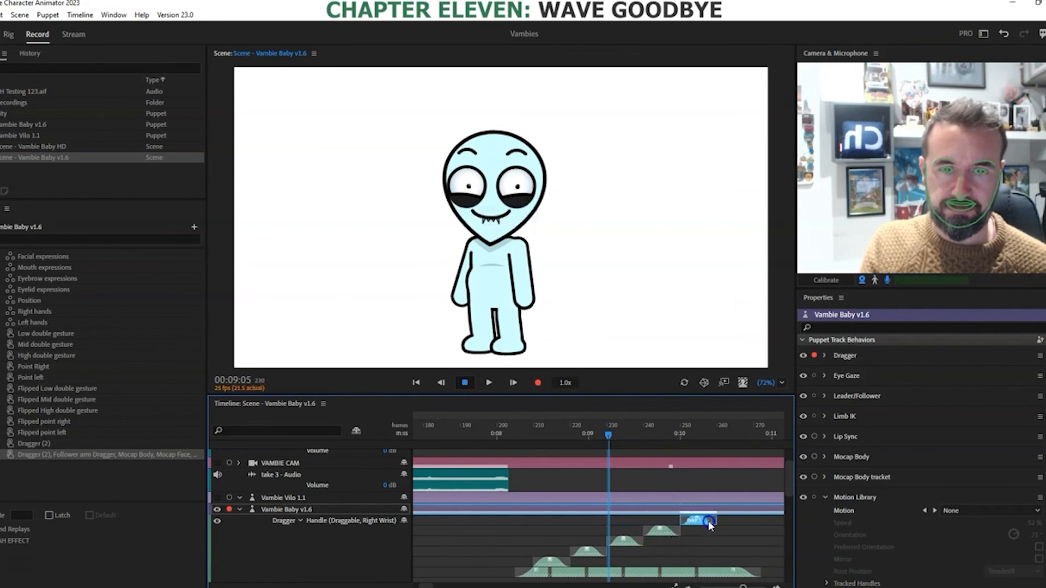
key(ctrl+d)
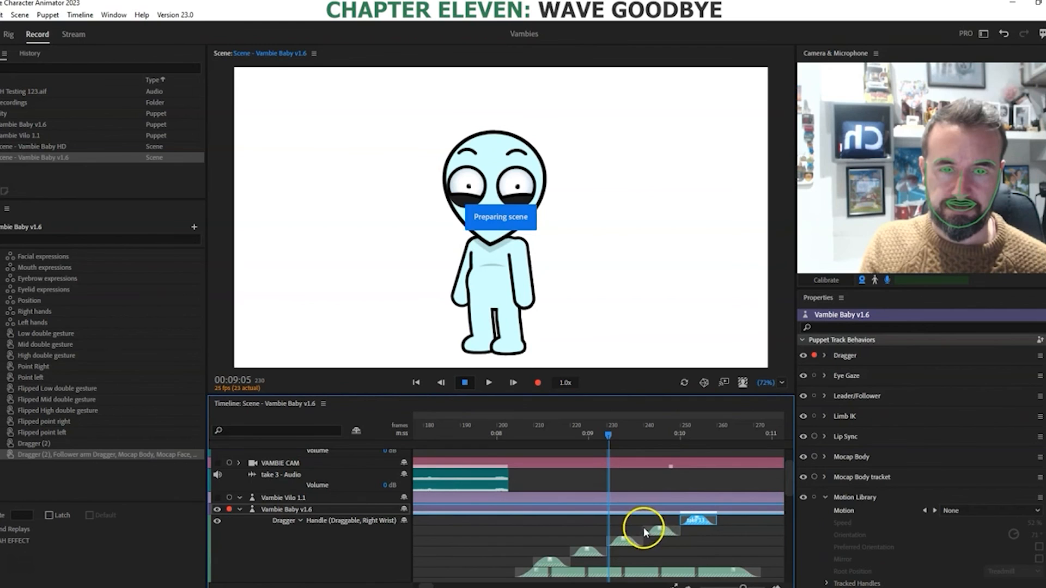
drag(710, 520, 749, 522)
Step: Extend the long right wrist take to about frame 276, past the last short take, and play back the wave from frame 204
scroll(792, 482, down, 1)
drag(759, 551, 779, 553)
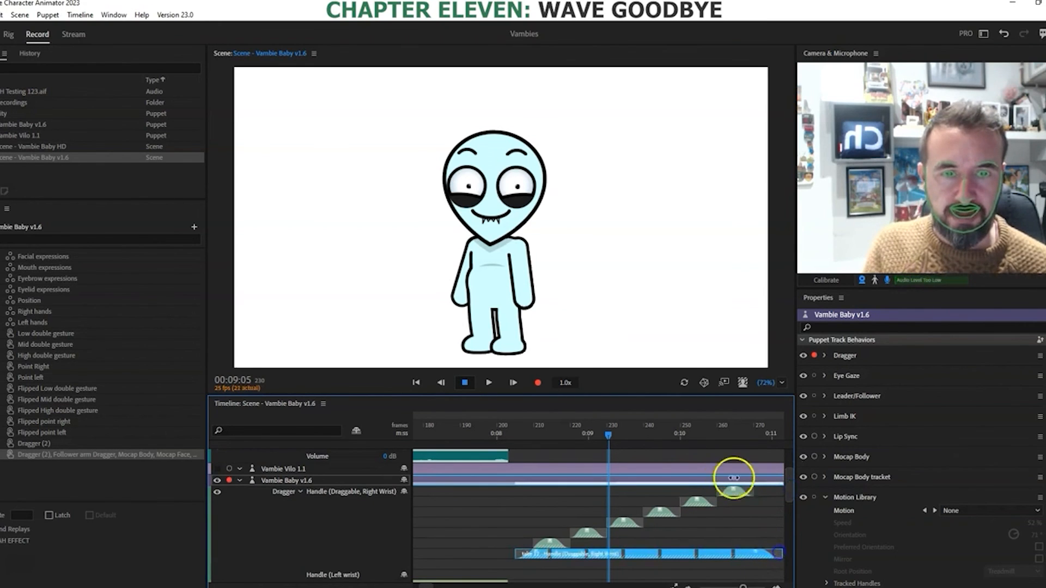
drag(724, 433, 754, 435)
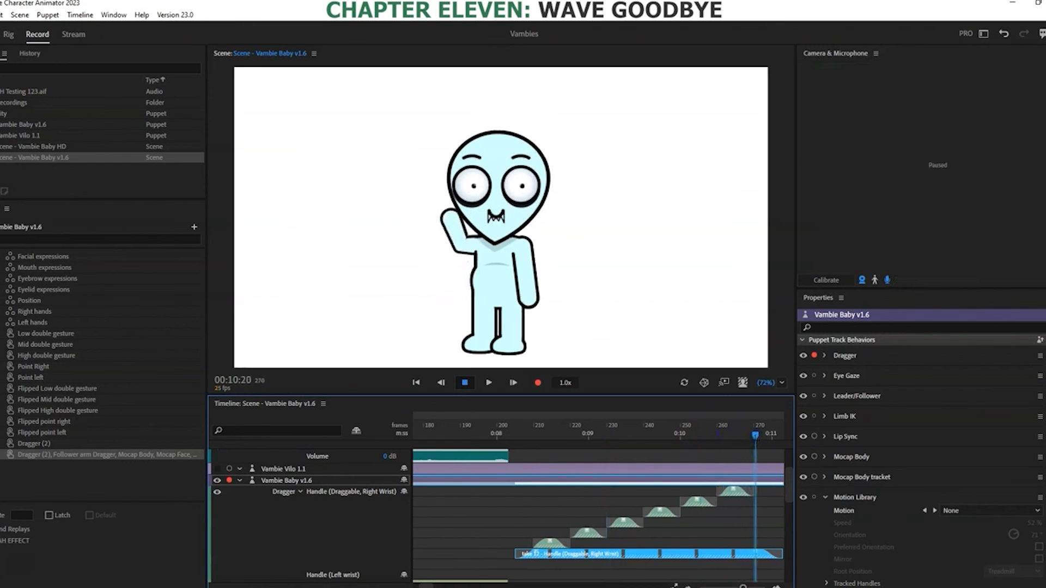
click(515, 433)
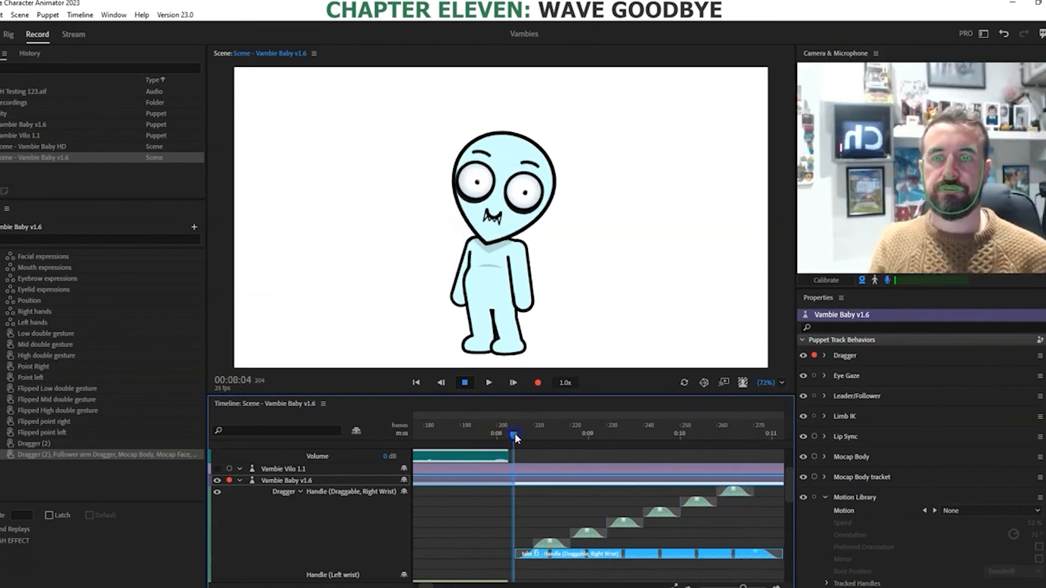
click(488, 383)
click(466, 383)
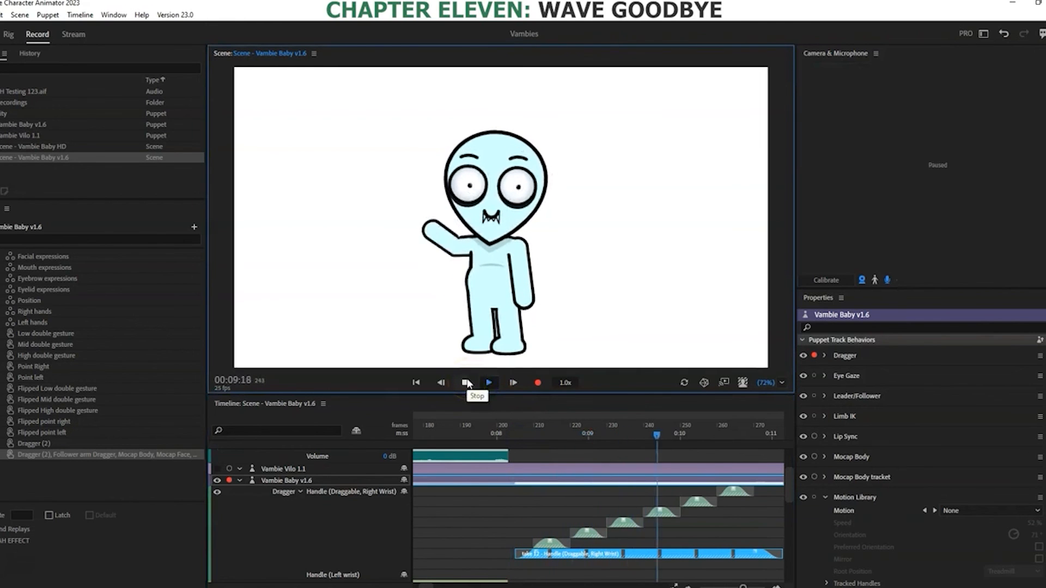
Step: Stop the playback, return to about frame 206 and create a replay from all the right wrist Dragger takes
click(467, 383)
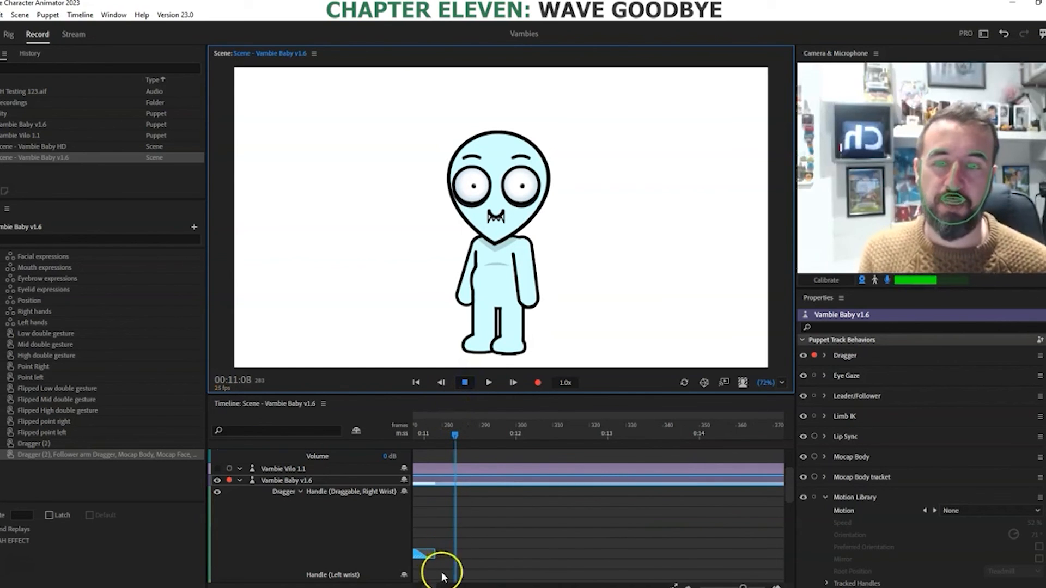
drag(432, 586, 434, 583)
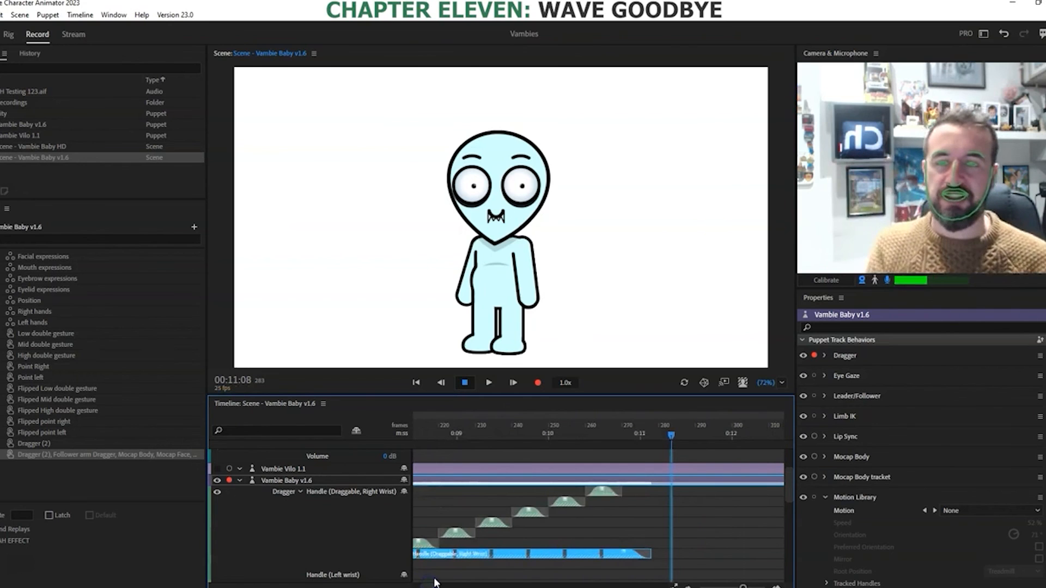
drag(671, 433, 462, 440)
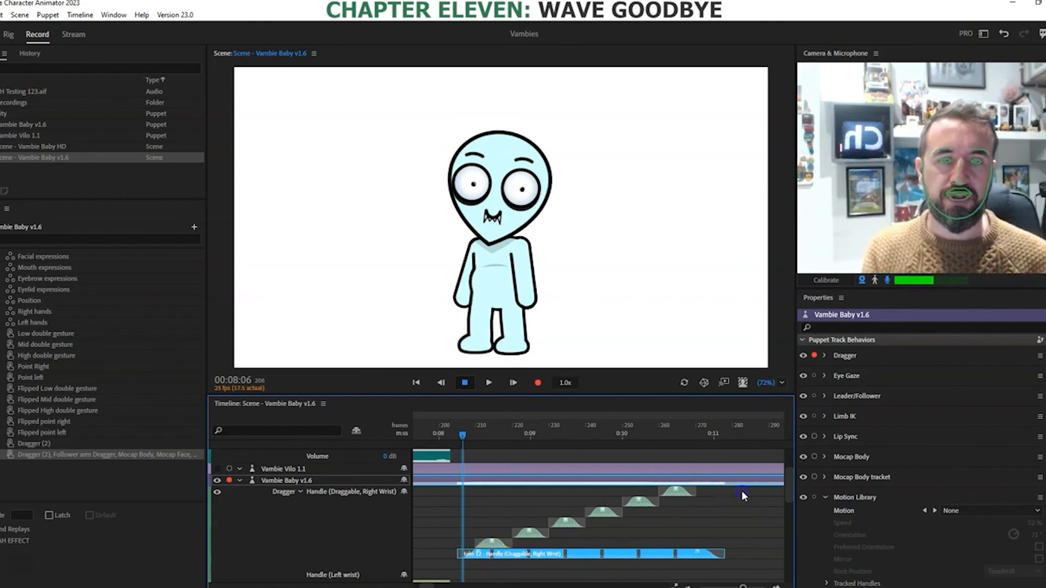
drag(741, 490, 461, 564)
right_click(553, 557)
click(608, 500)
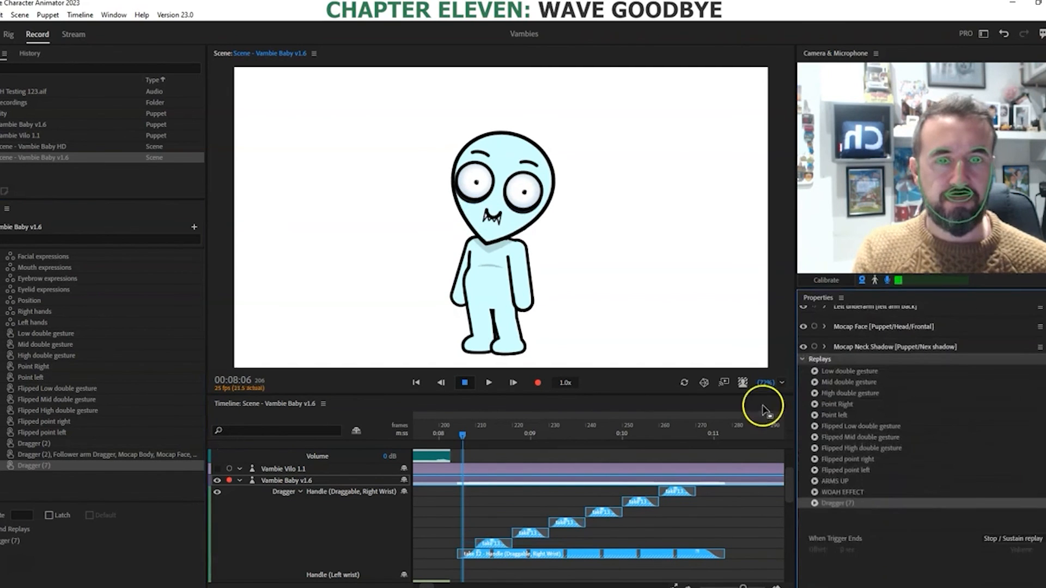
Step: Move the playhead to frame 286, past the takes, and rename the new replay as WAVE
click(757, 430)
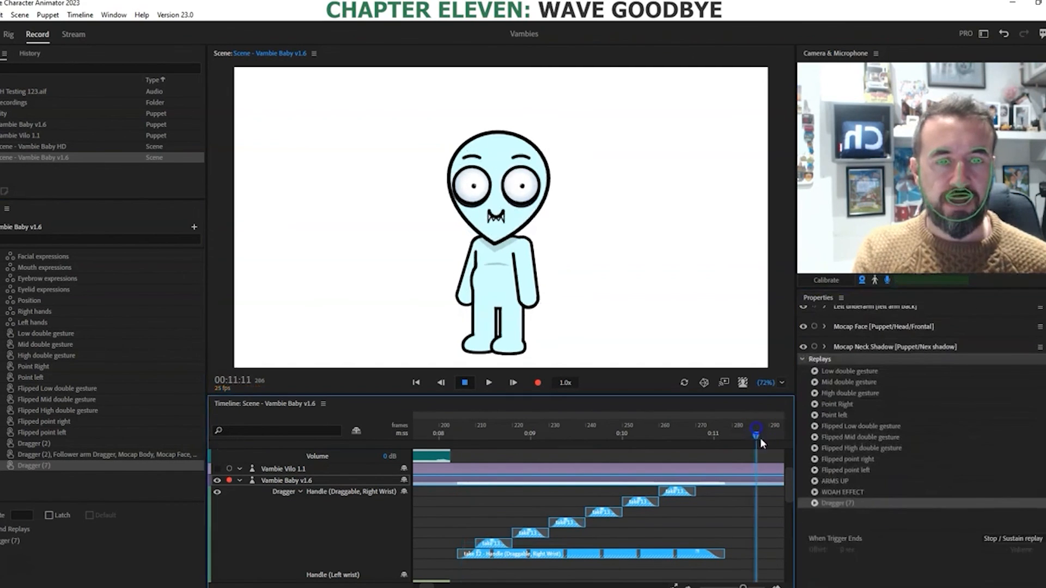
double_click(832, 503)
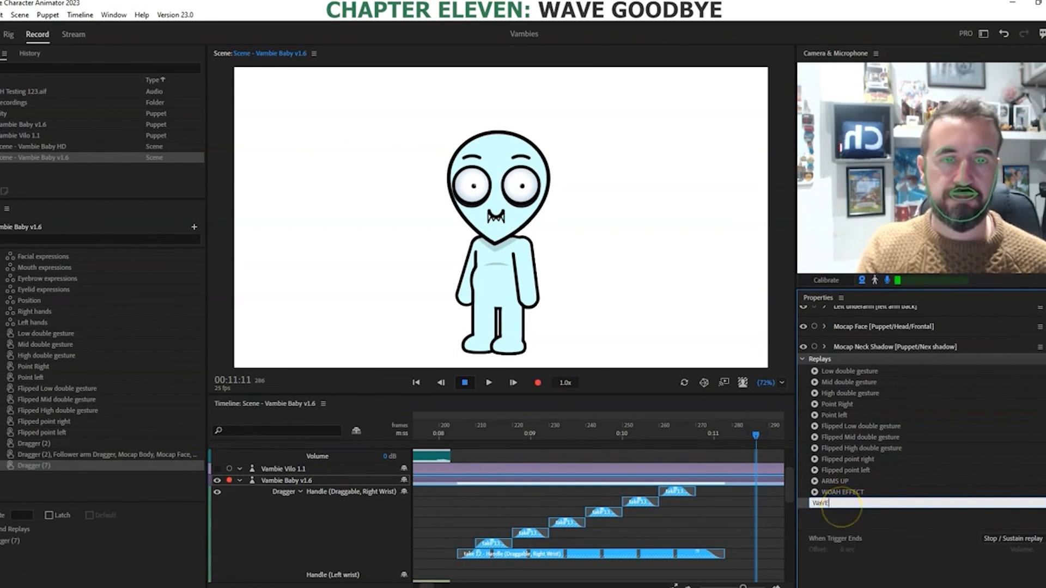
key(Return)
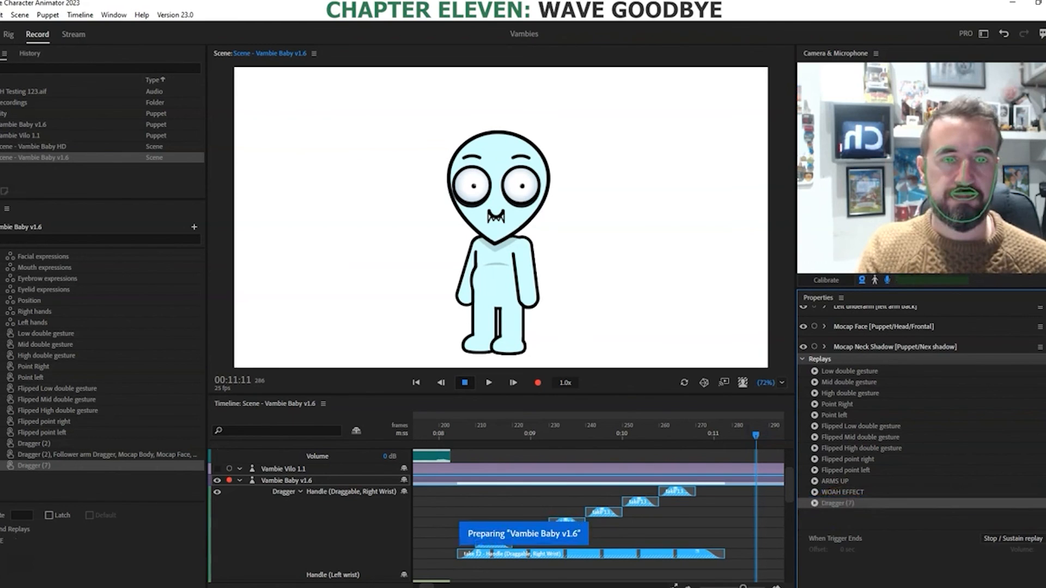
Step: Arm the Triggers behavior for recording and trigger the WAVE replay to test it
click(814, 501)
scroll(866, 465, up, 3)
click(814, 322)
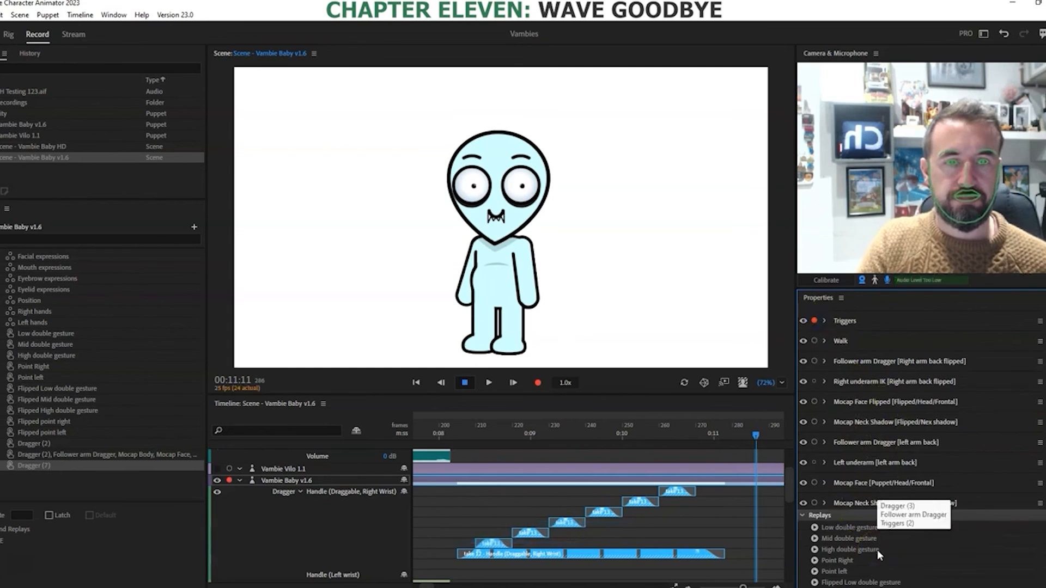
scroll(877, 550, down, 3)
click(845, 508)
click(815, 503)
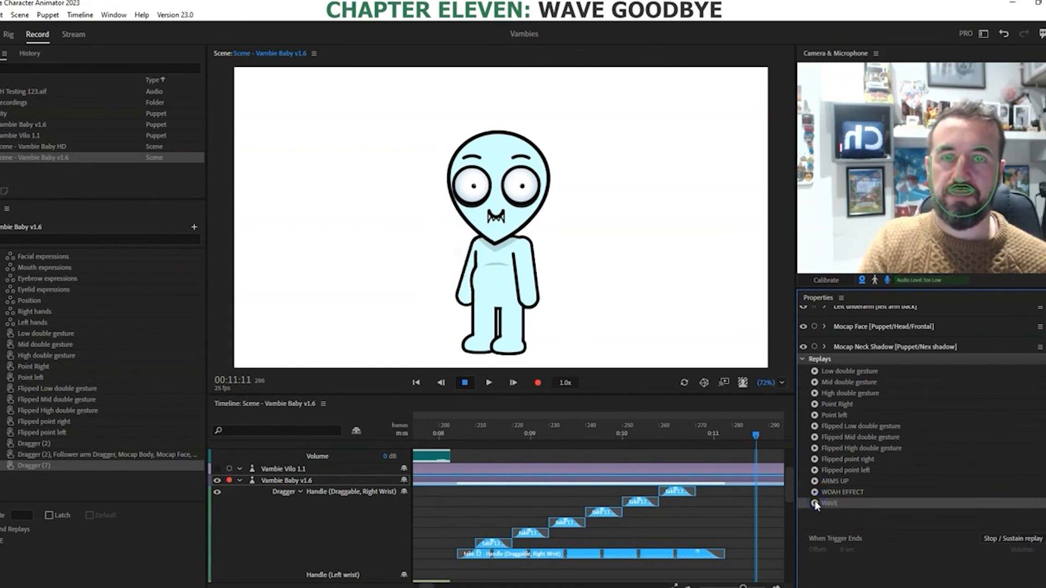
click(815, 503)
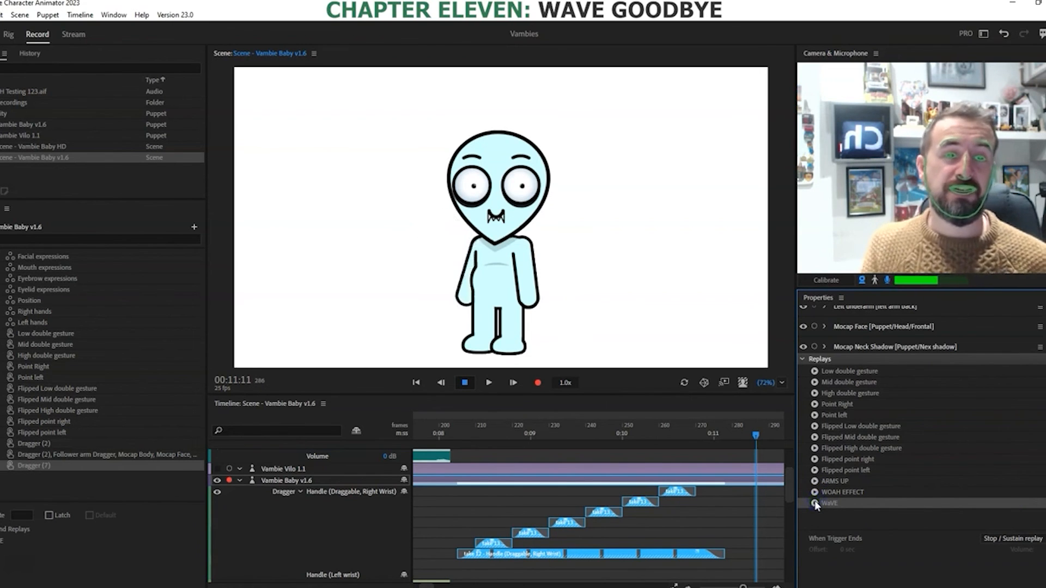
Step: Record a performance from frame 286 while triggering the WAVE replay
click(538, 383)
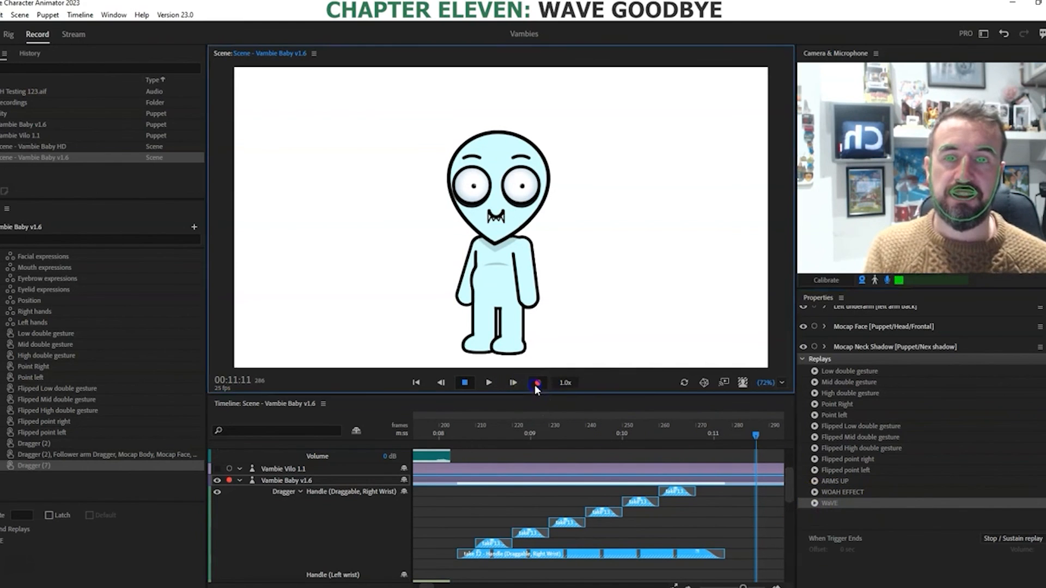
click(815, 503)
click(535, 387)
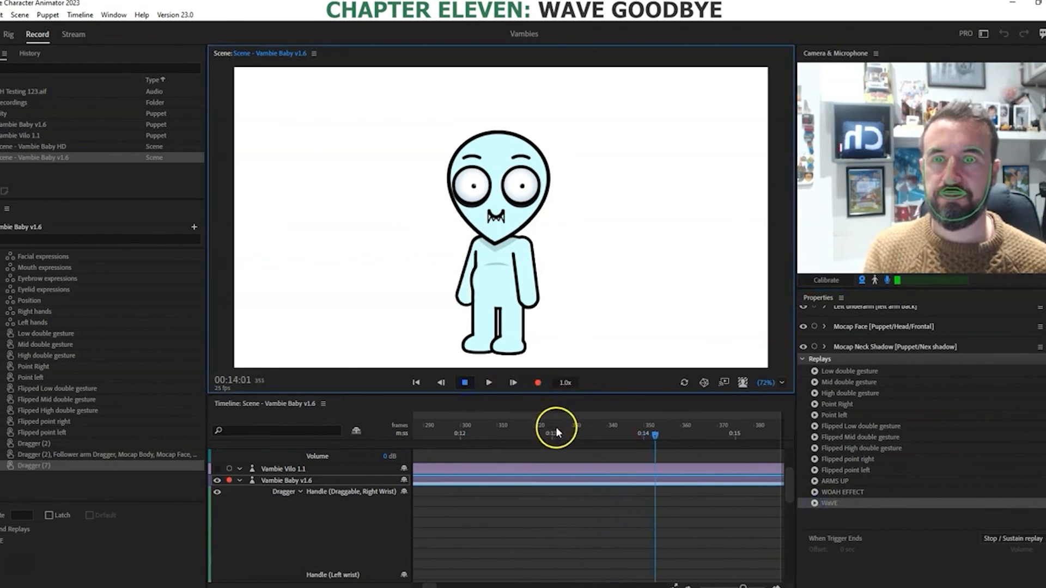
Step: Copy the WAVE replay and paste its takes onto the Vambie Baby v1.6 track at frame 334
drag(558, 427, 587, 430)
click(826, 504)
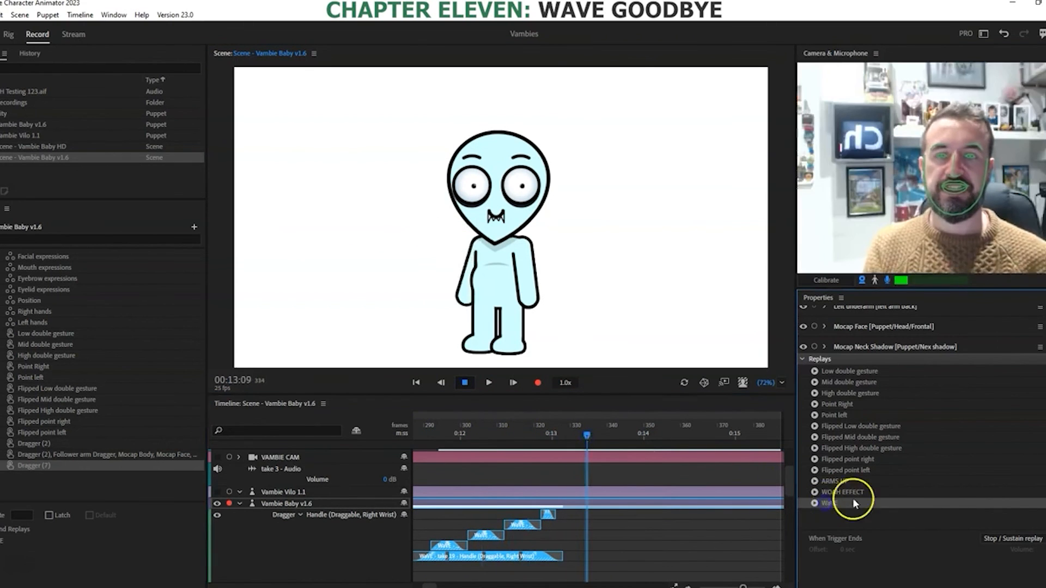
click(2, 15)
click(18, 71)
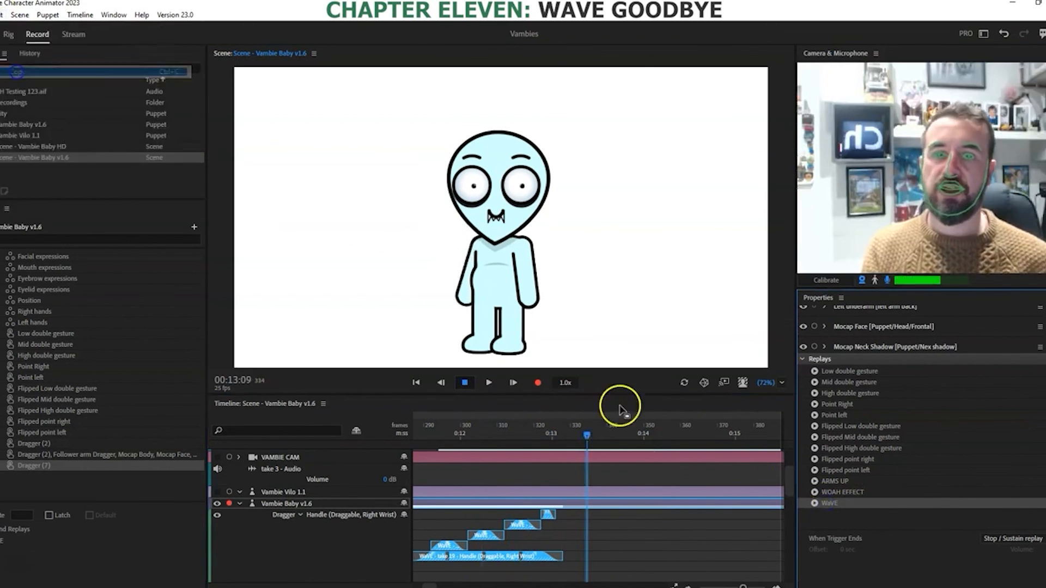
click(588, 501)
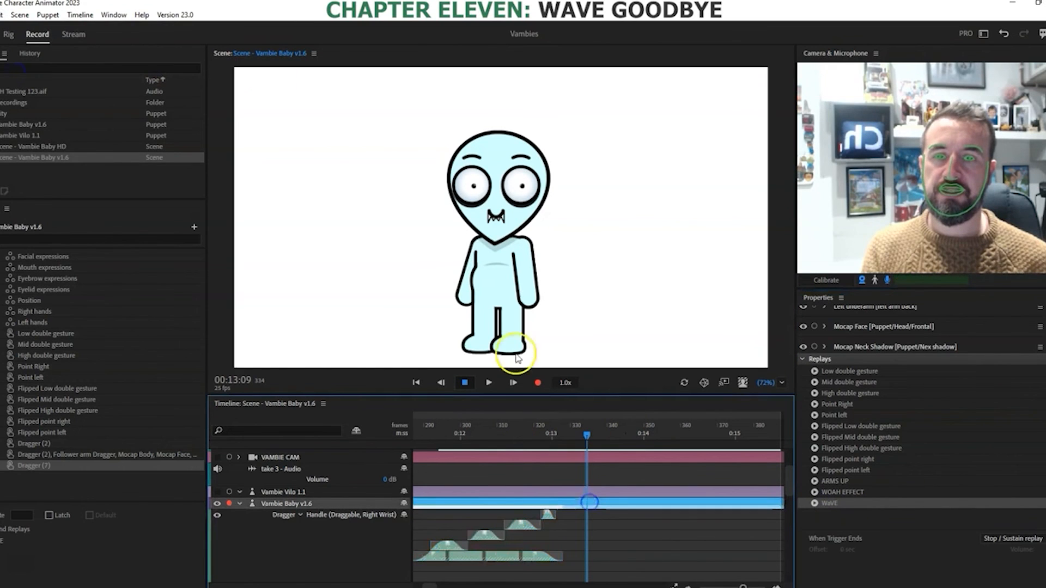
click(2, 15)
click(33, 98)
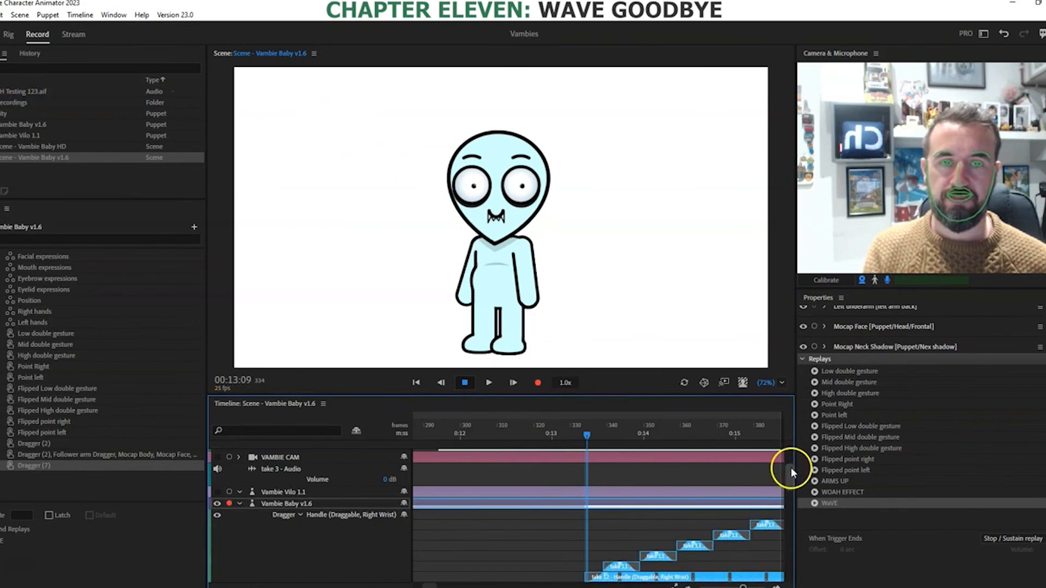
Step: Examine the pasted takes against the end of the scene and show the properties of Scene - Vambie Baby v1.6
scroll(791, 470, down, 1)
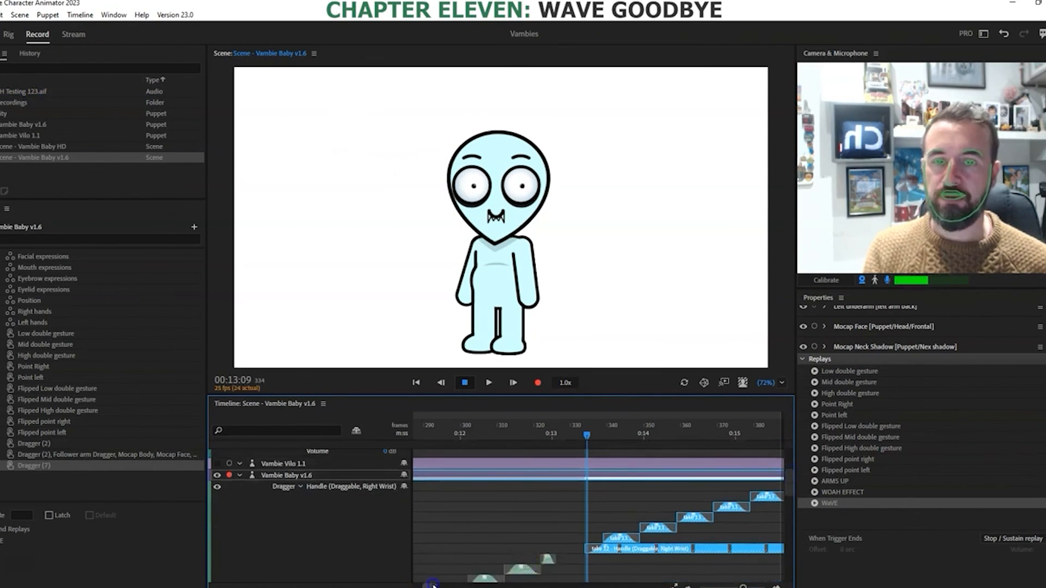
scroll(432, 584, right, 3)
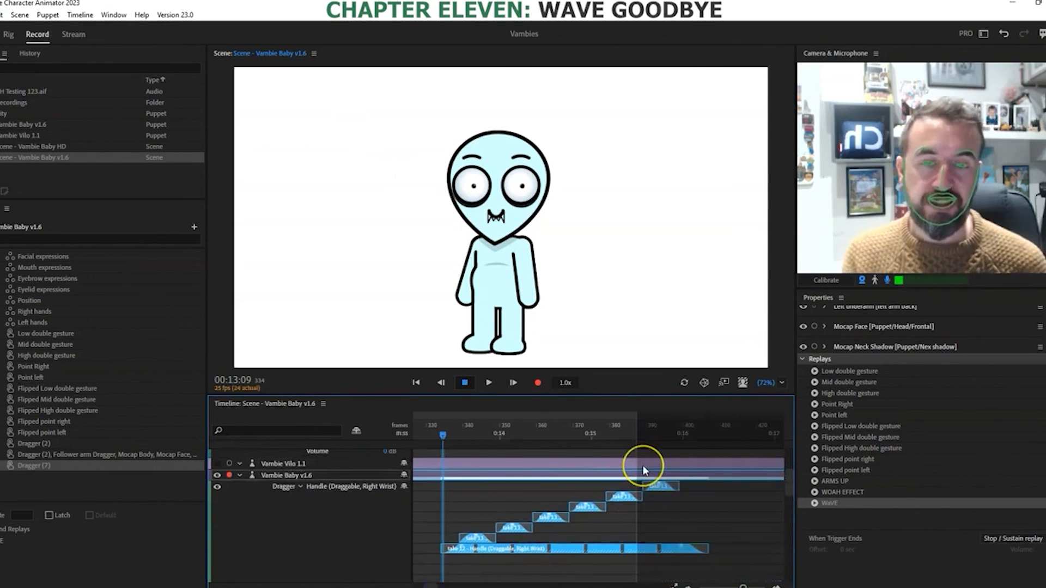
click(124, 96)
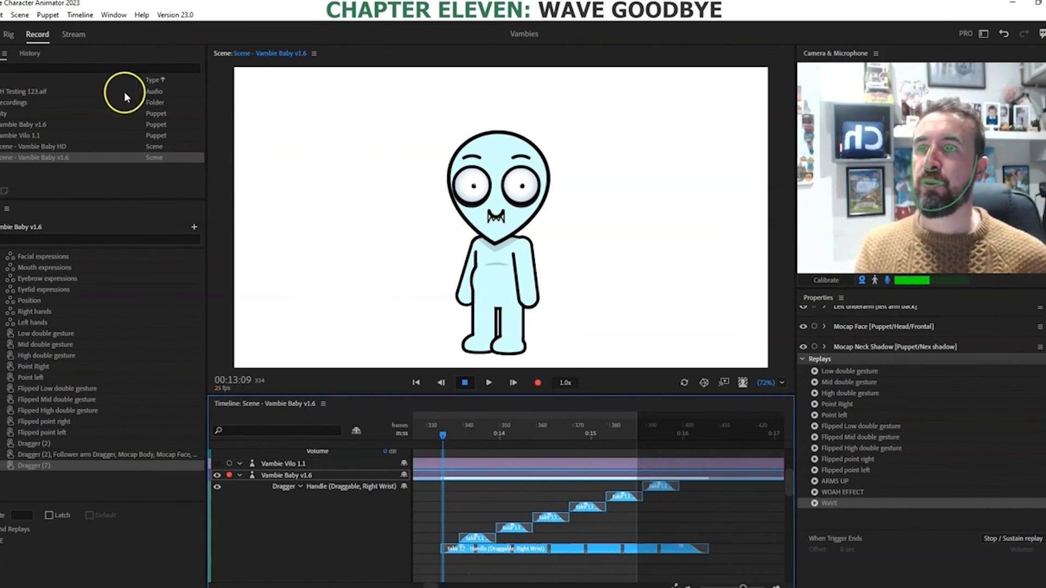
click(35, 156)
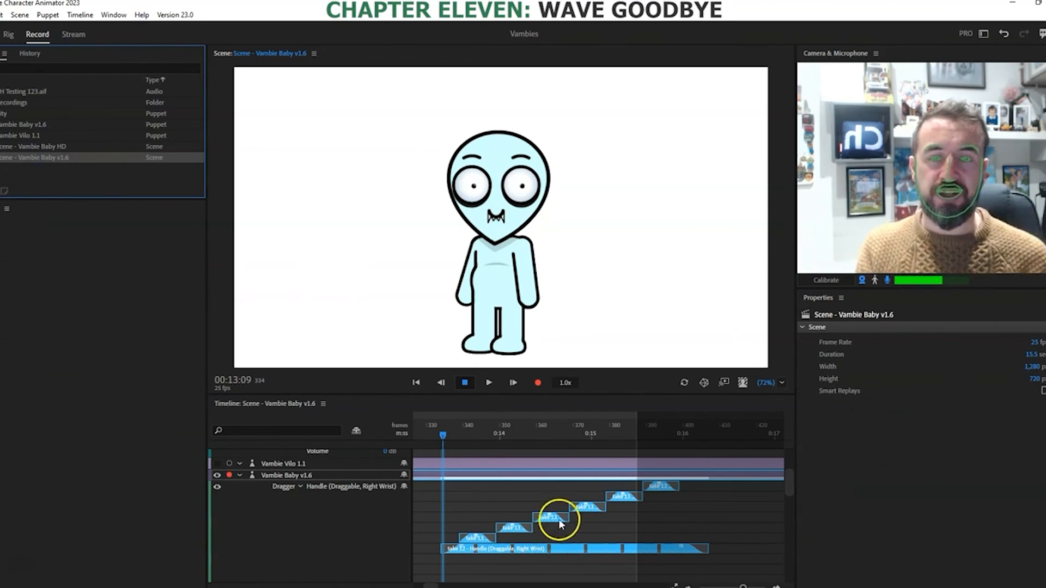
Step: Delete the last three short wrist takes after frame 368 and shorten the long take to end at about frame 376
drag(442, 435, 567, 443)
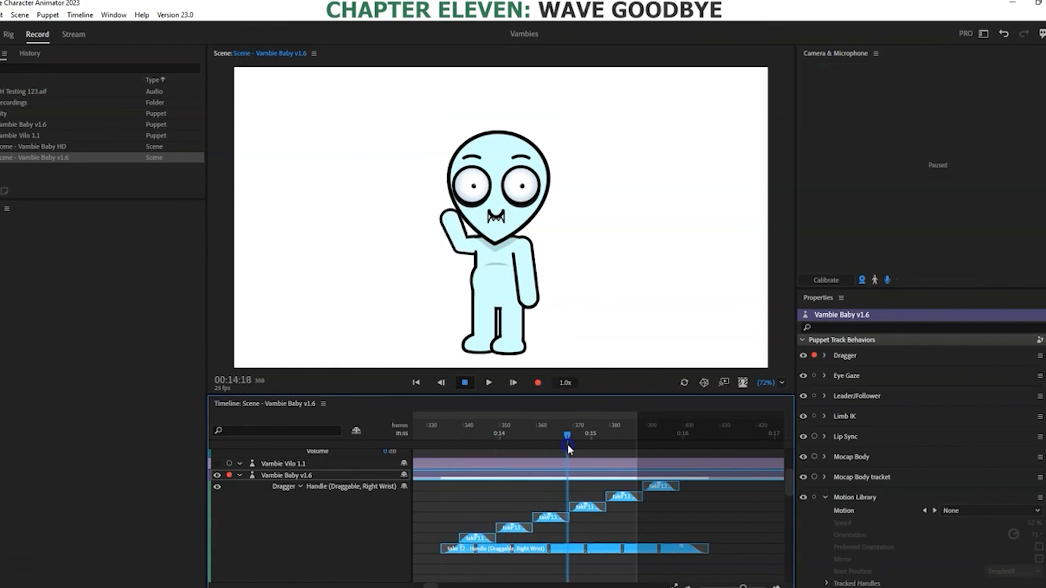
click(590, 508)
drag(580, 521, 663, 485)
key(Delete)
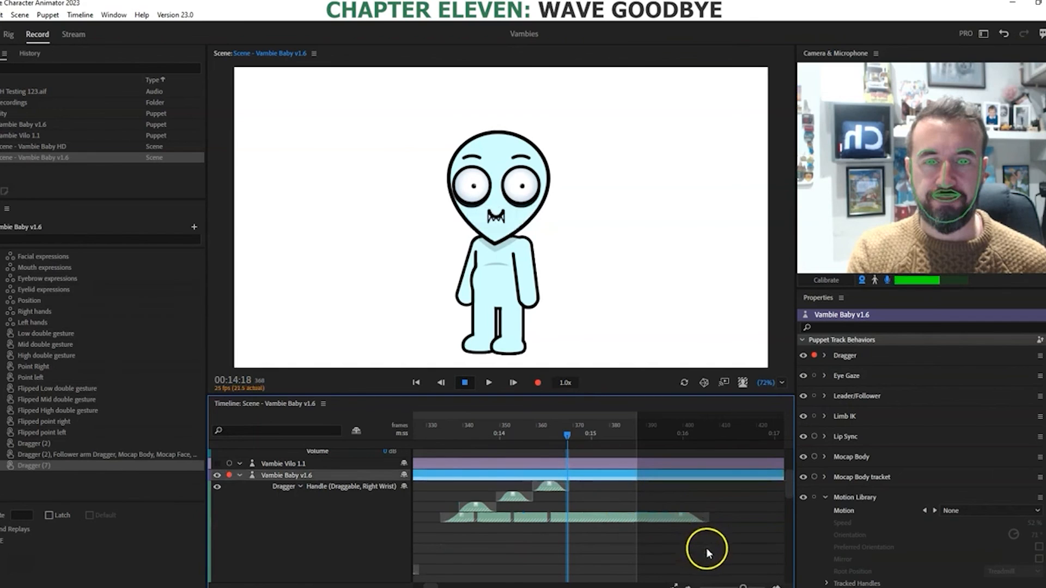
drag(708, 520, 599, 520)
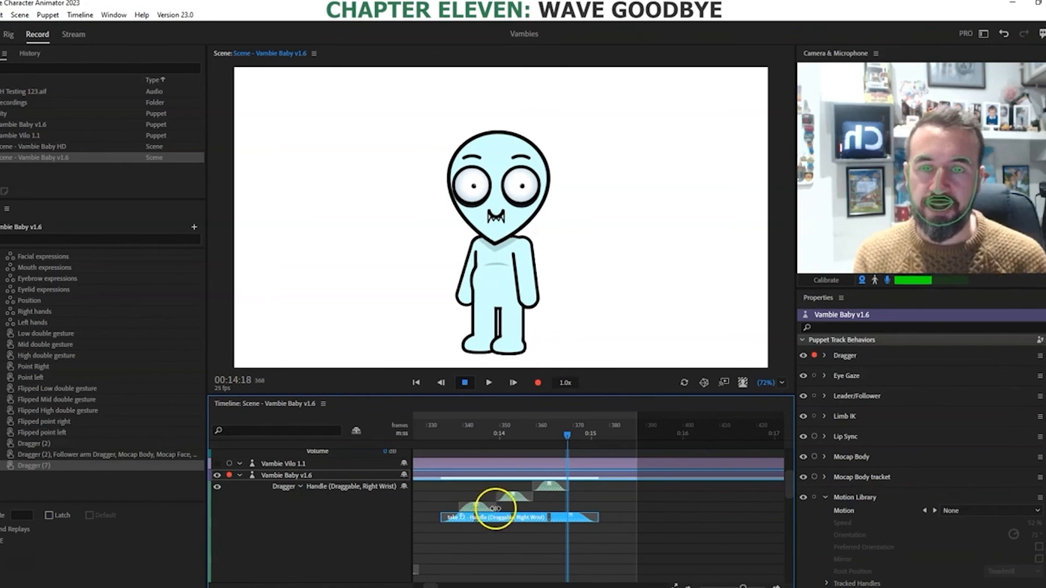
Step: Delete the middle short wrist take and stretch the two remaining ones until they meet at about frame 353
drag(495, 508, 515, 508)
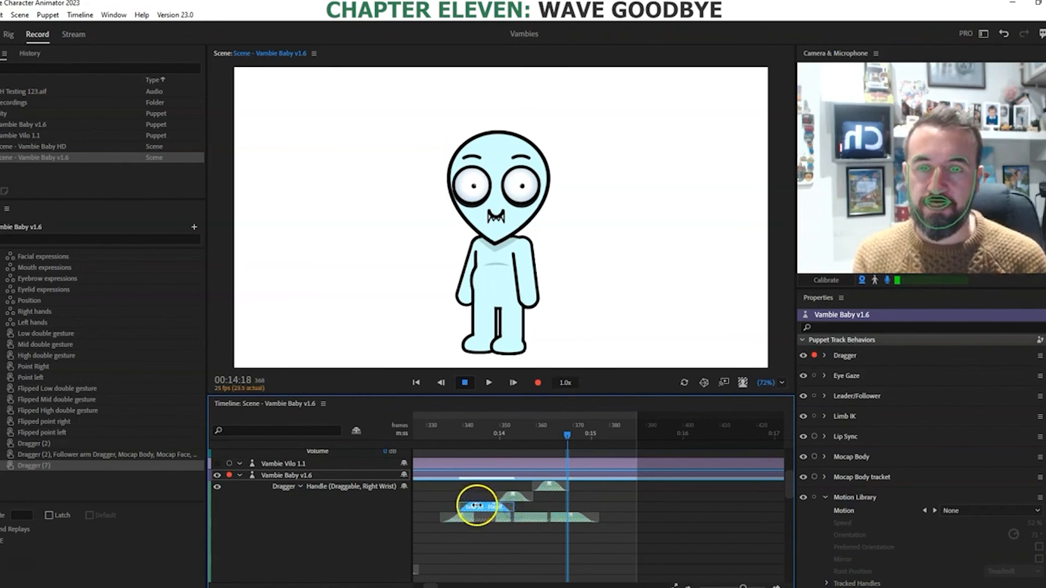
drag(483, 507, 485, 506)
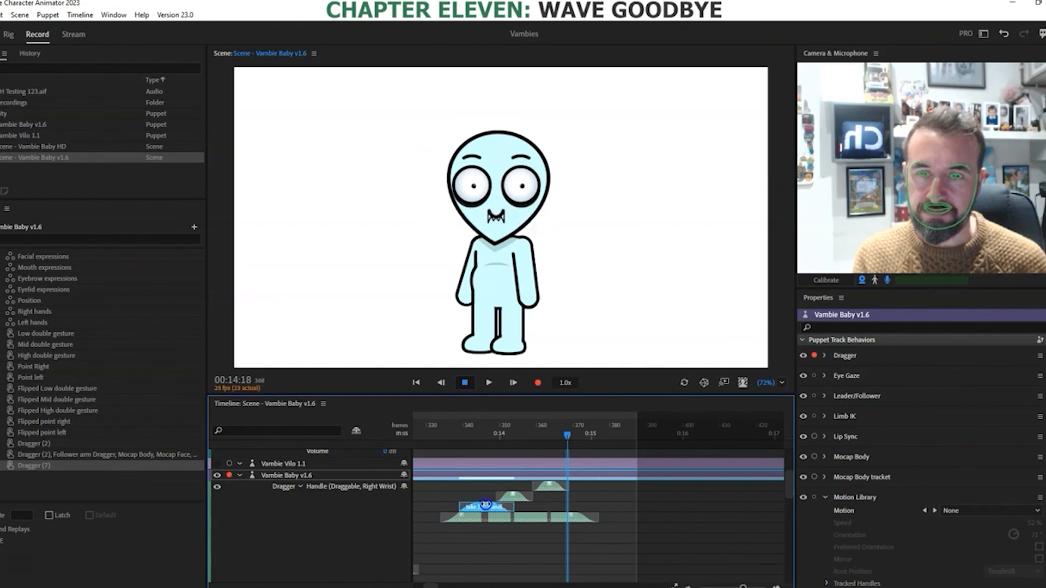
click(525, 496)
key(Delete)
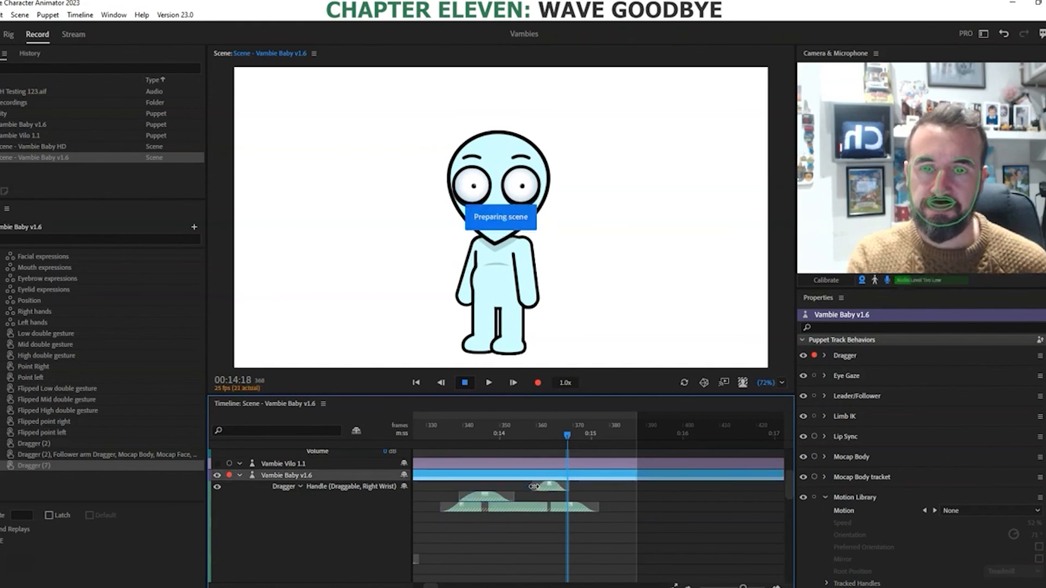
drag(534, 486, 516, 487)
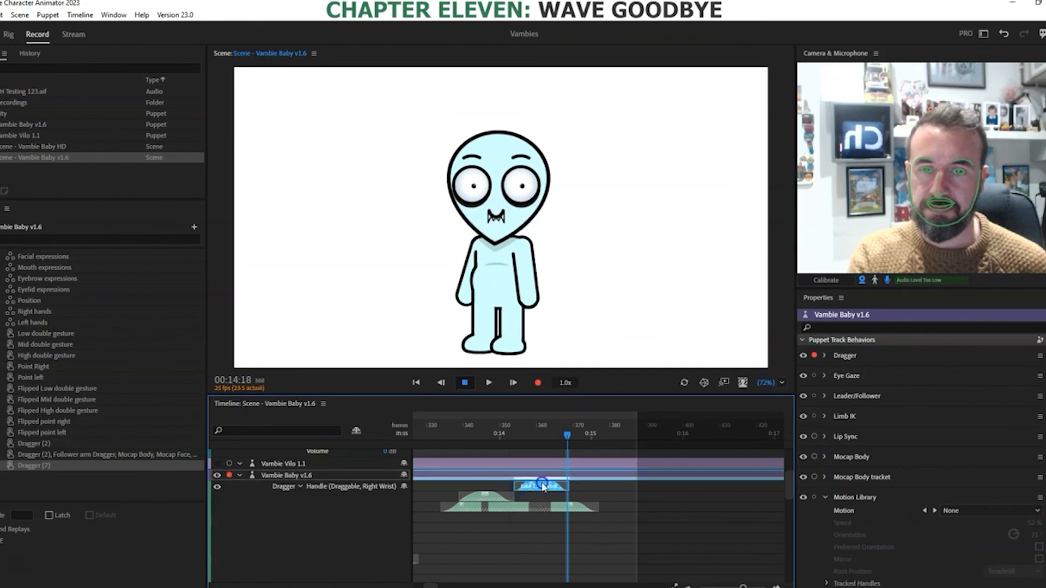
Step: Play back the shortened, slower wave from frame 332 to about frame 381
click(434, 435)
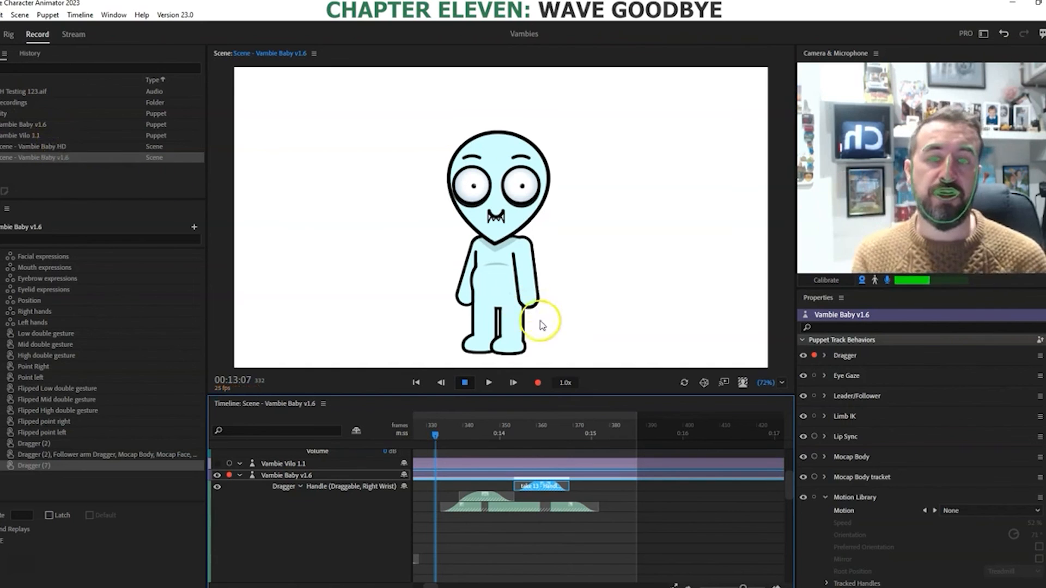
click(488, 383)
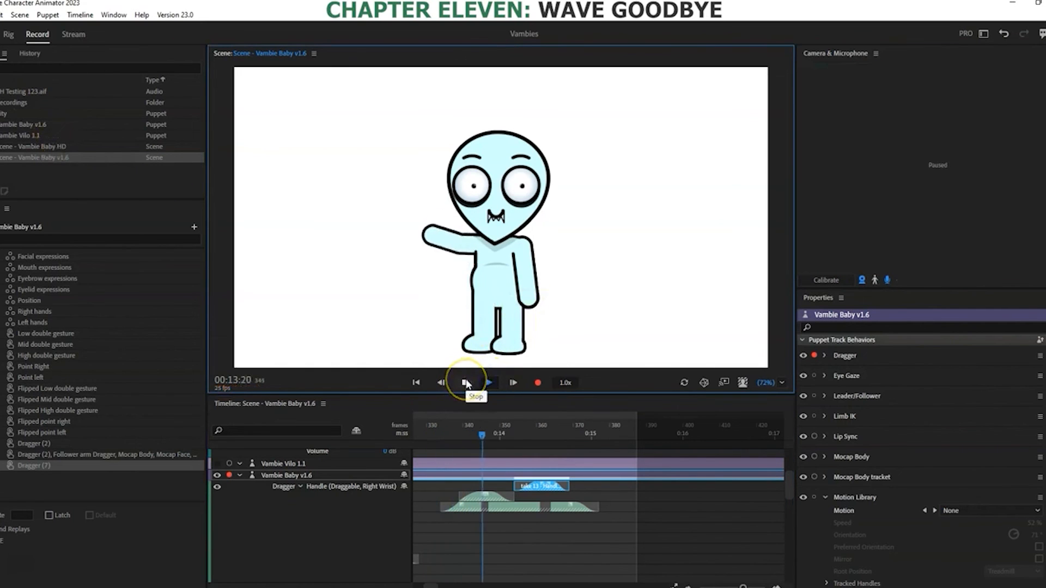
click(466, 382)
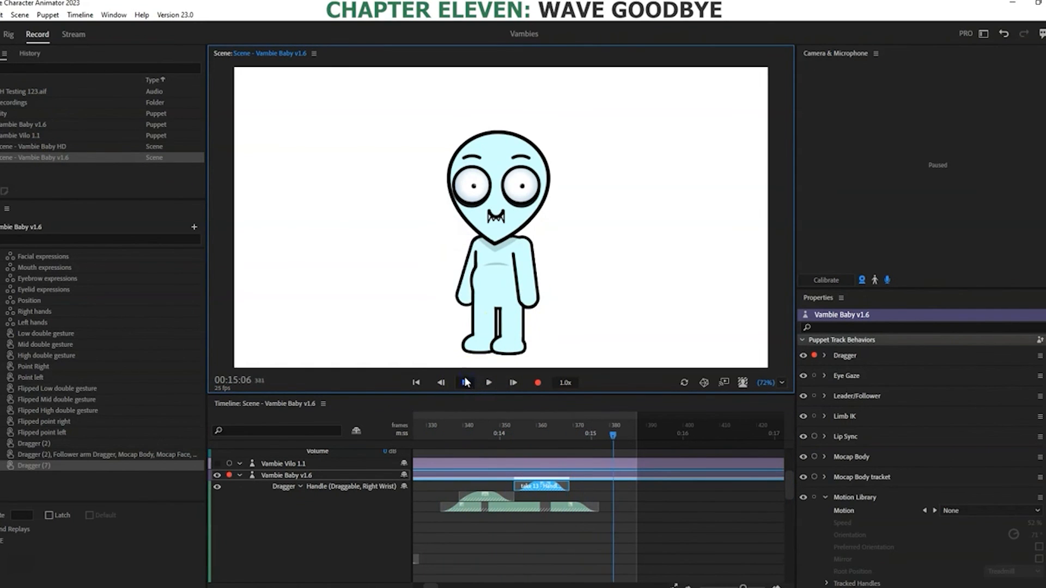